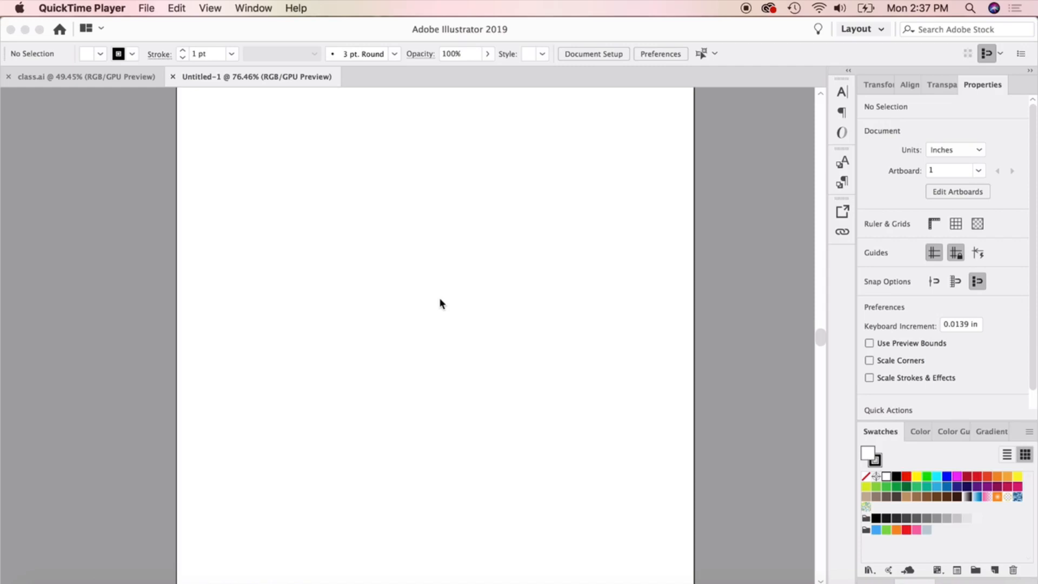
Choose the Layout workspace and reset it to its default panel arrangement.
click(249, 7)
click(336, 155)
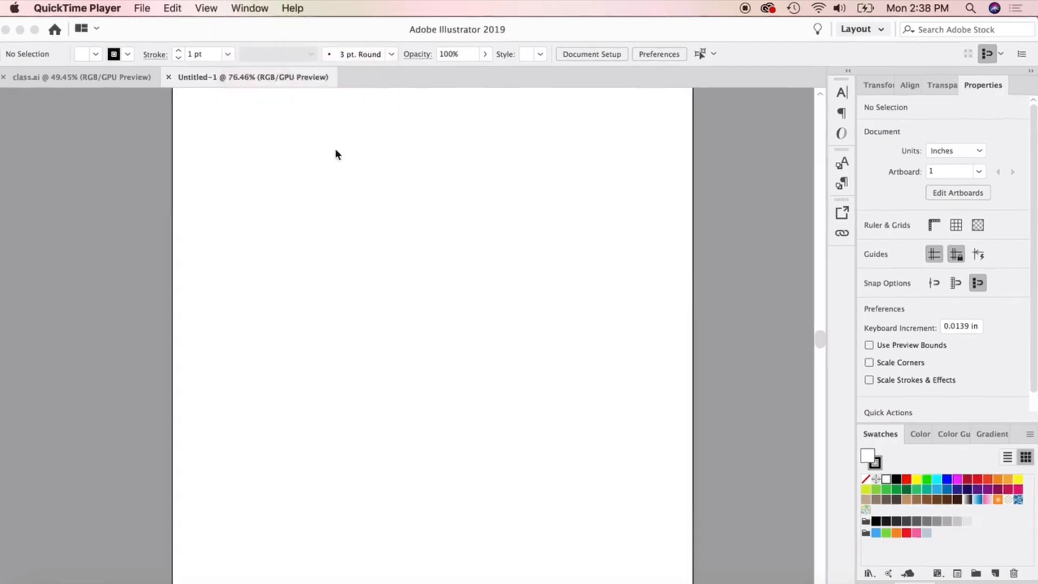
click(358, 9)
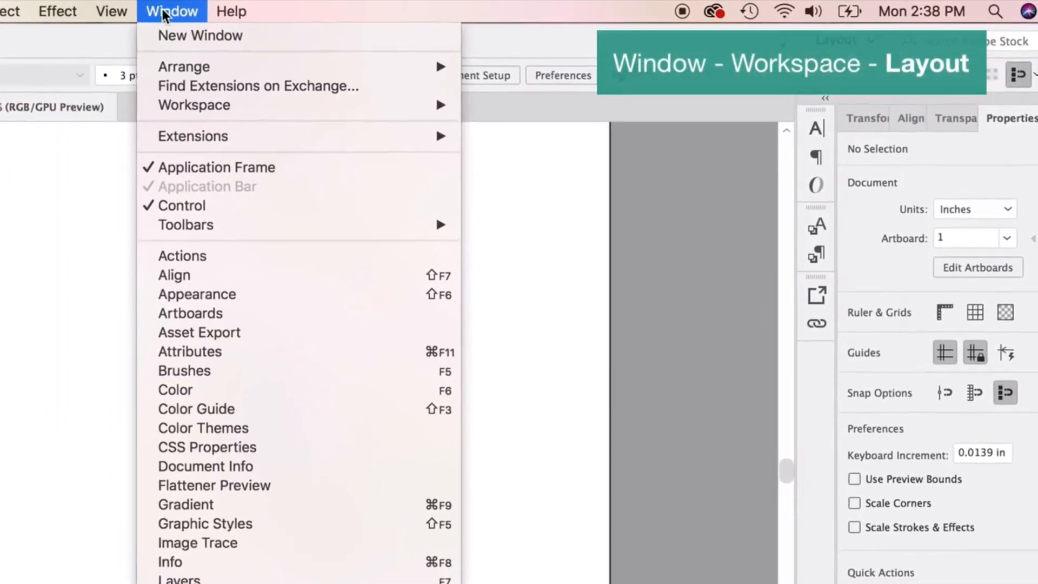
mouse_move(254, 110)
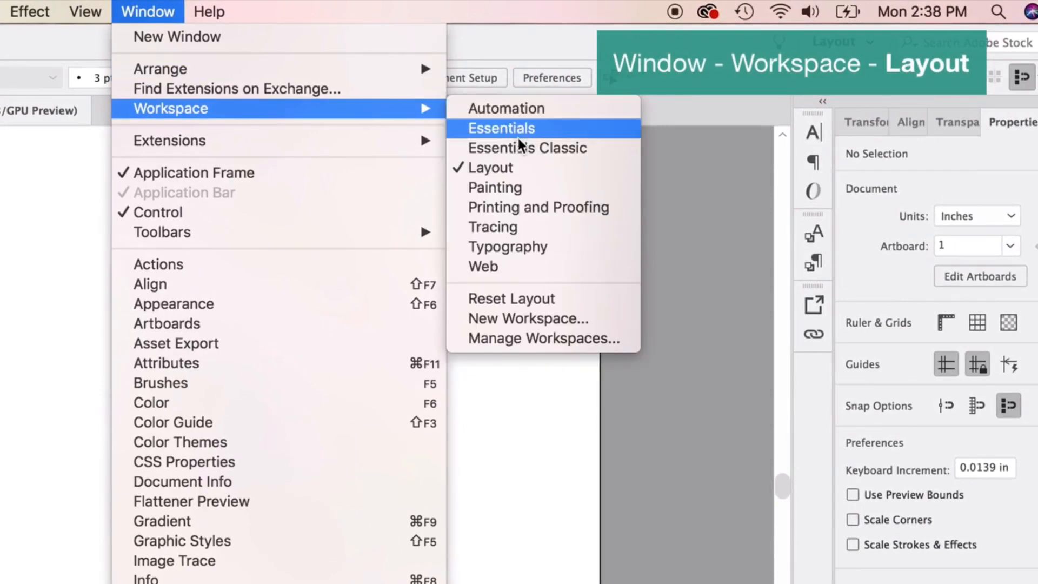
click(517, 167)
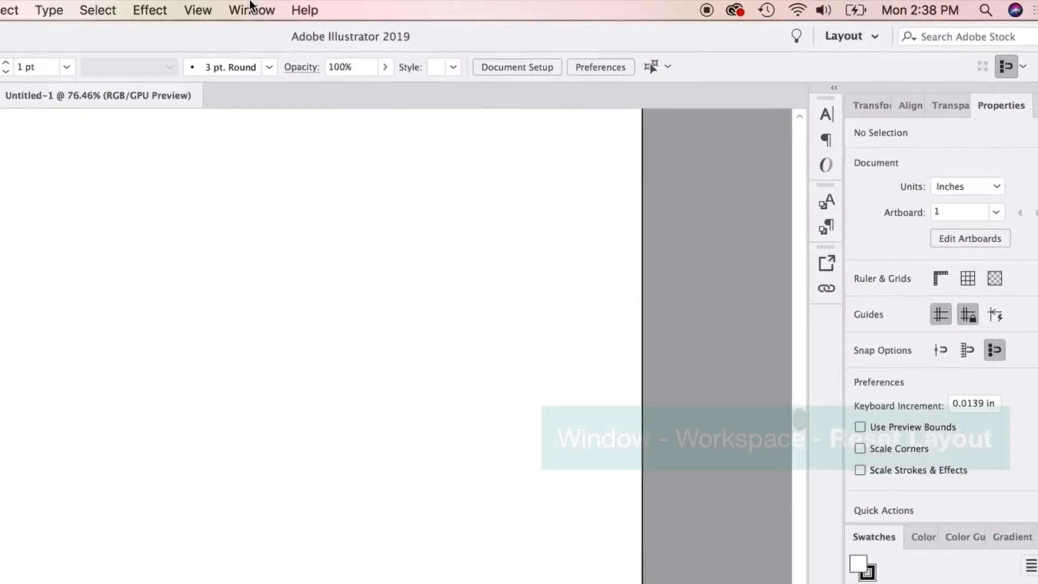
click(251, 9)
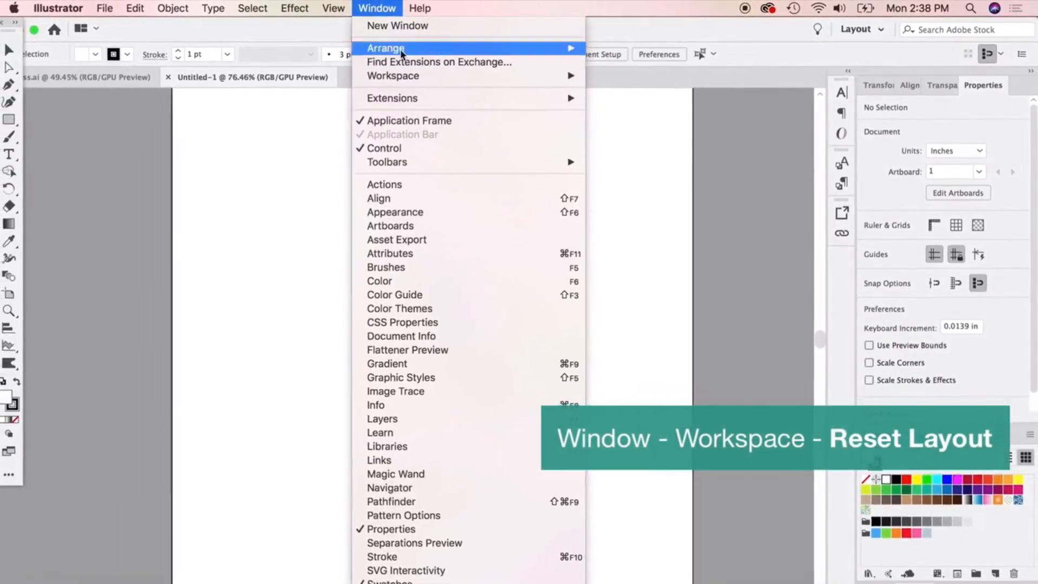
mouse_move(400, 75)
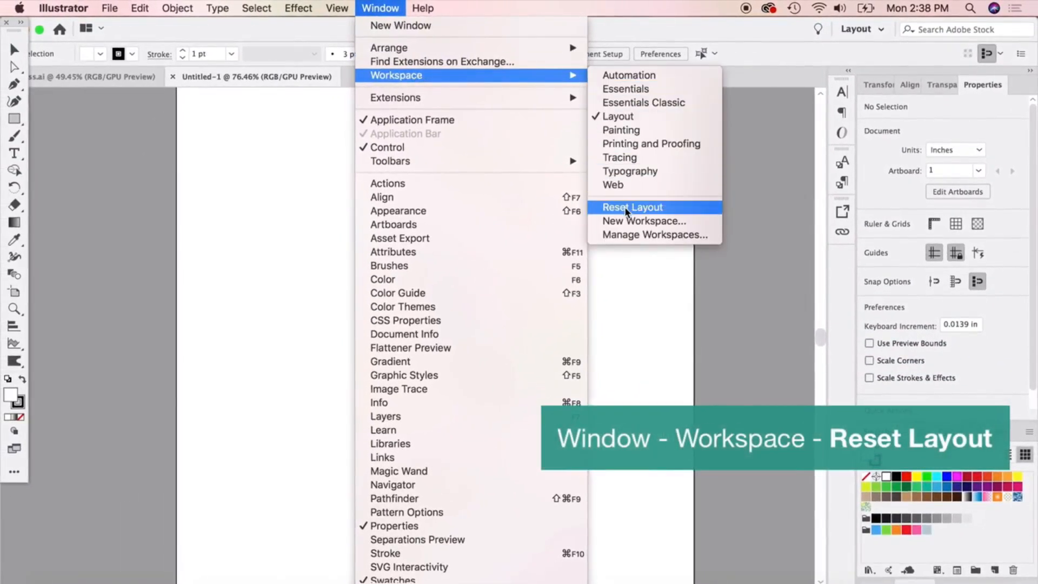
click(626, 207)
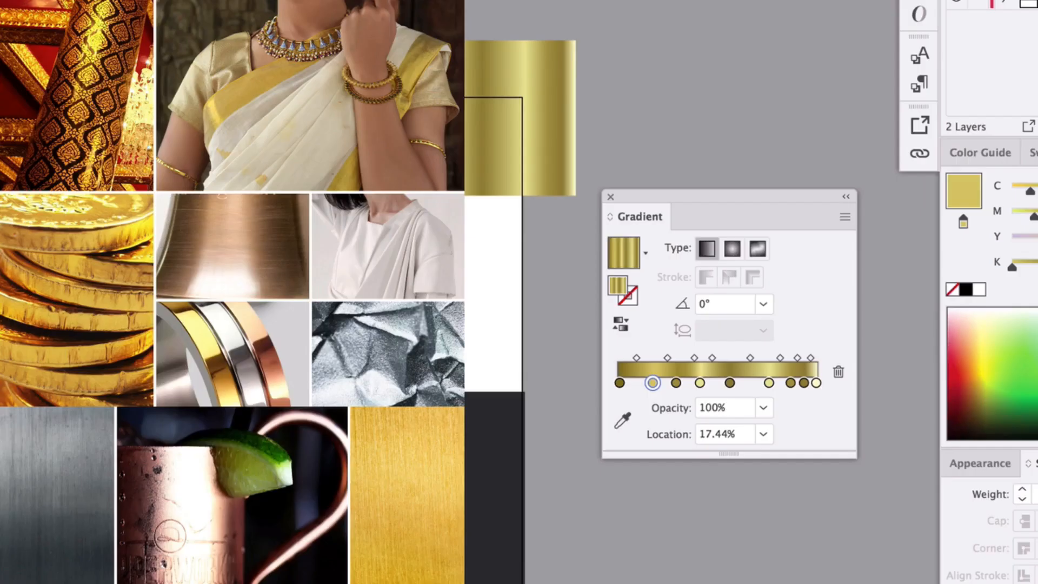
Redraw the gold linear gradient diagonally, at about -55°, on the bar before the Elemental wordmark and on its period.
click(730, 383)
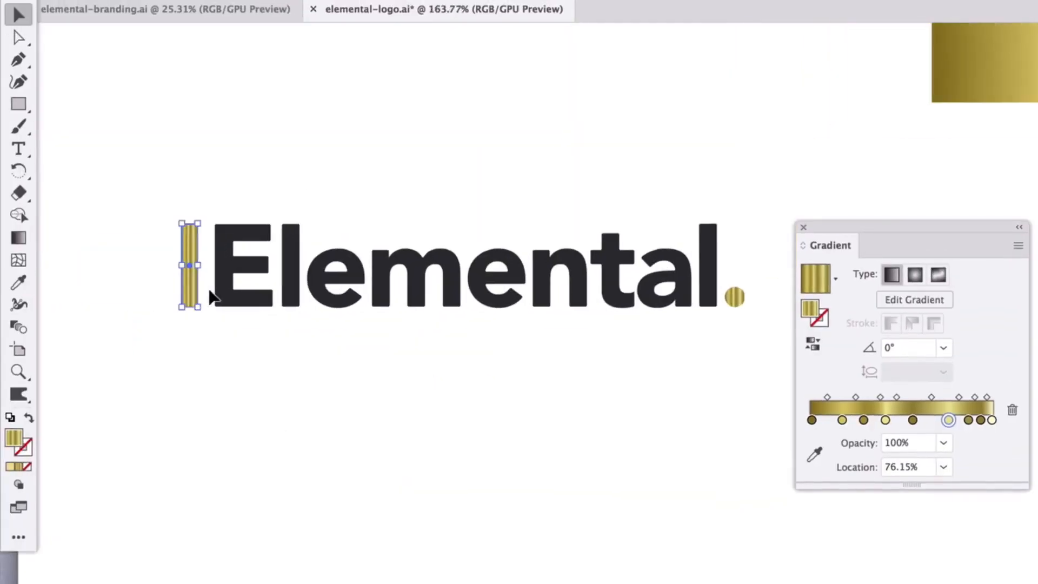
key(g)
drag(157, 220, 269, 398)
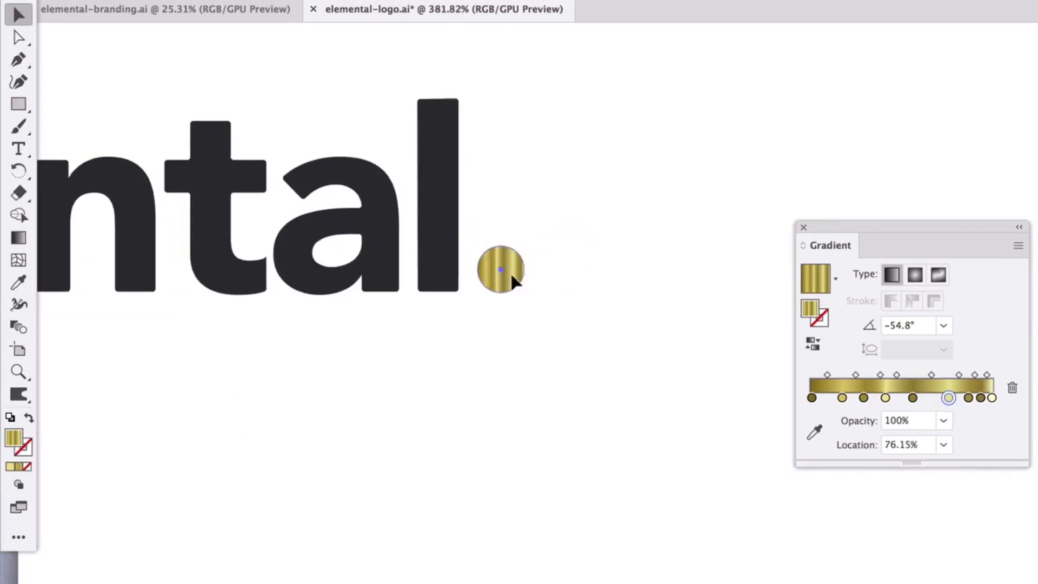
key(g)
drag(454, 197, 577, 382)
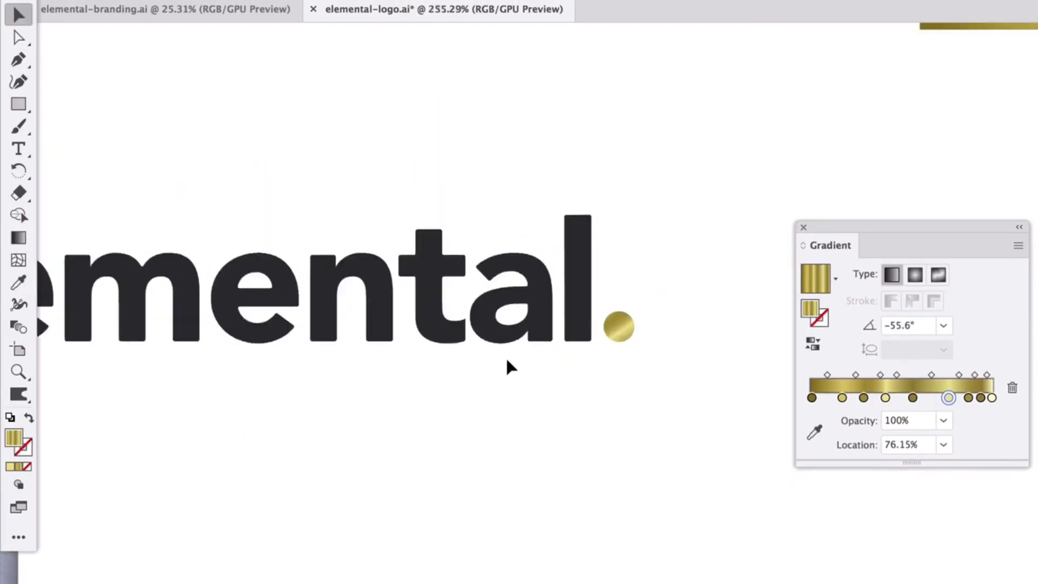
Redraw the bar's gold gradient diagonally at -50° and shift its light color stop to a location of about 61%.
drag(225, 157, 657, 512)
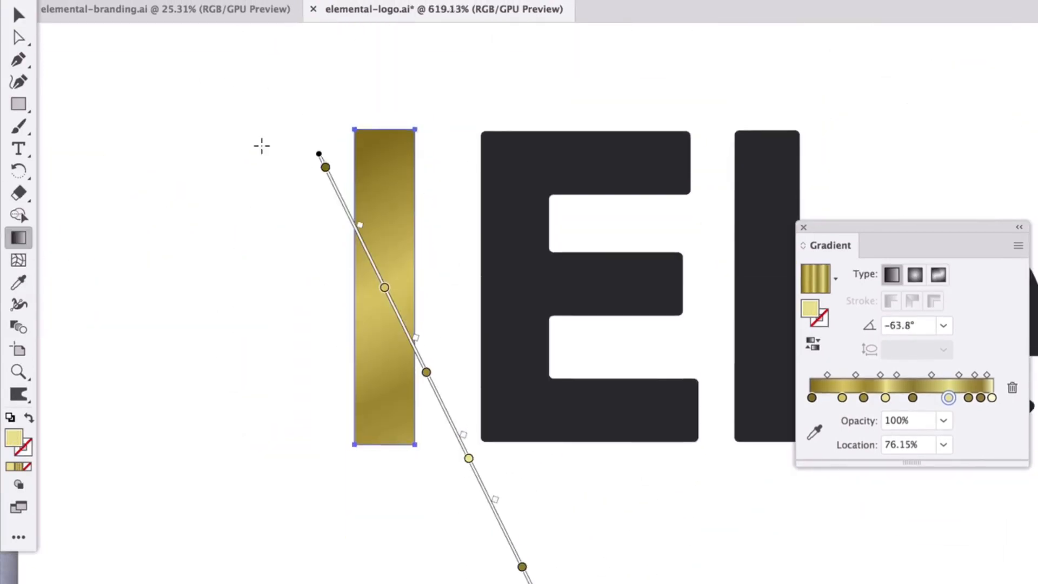
drag(179, 33, 521, 428)
drag(439, 335, 359, 252)
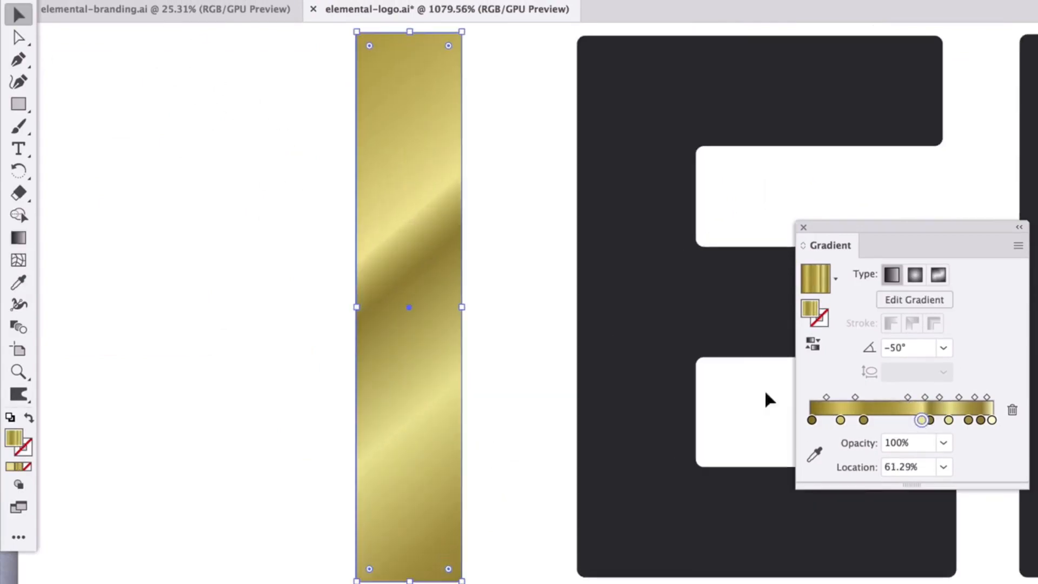
drag(921, 397, 929, 420)
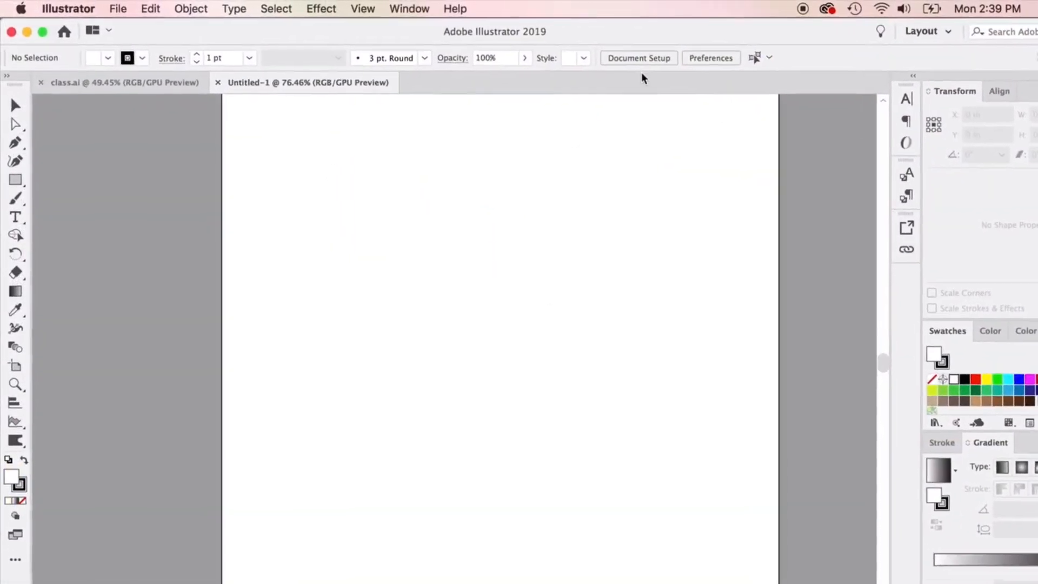
Show the Appearance panel and dock it in the same group as Transform and Align.
click(409, 9)
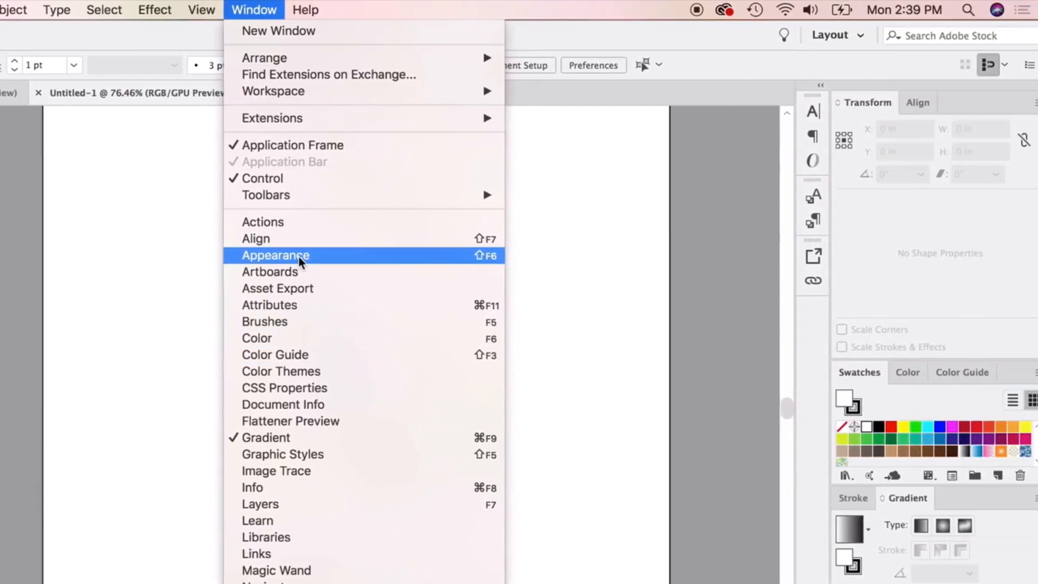
click(287, 257)
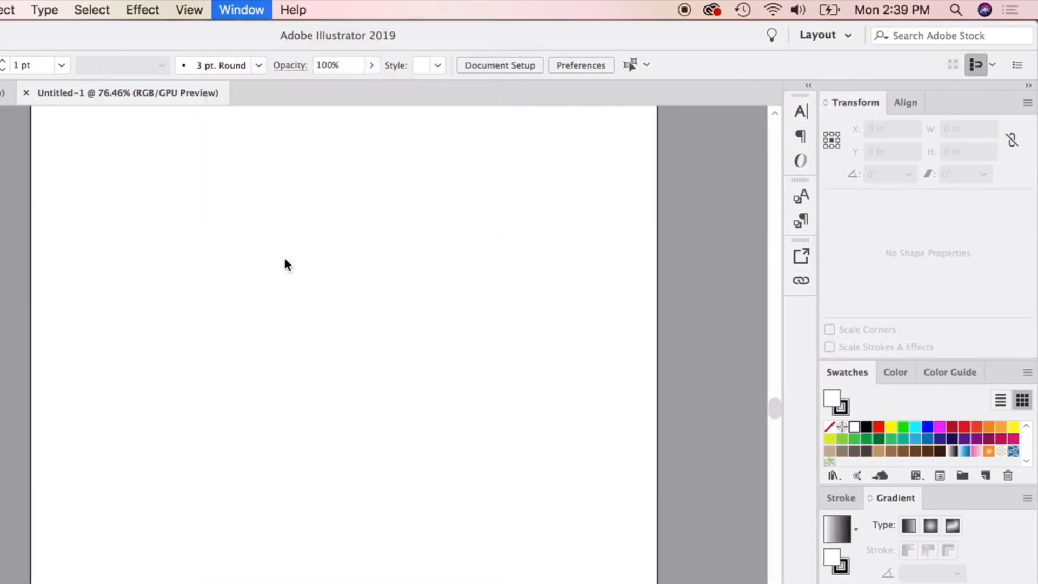
drag(419, 213, 970, 105)
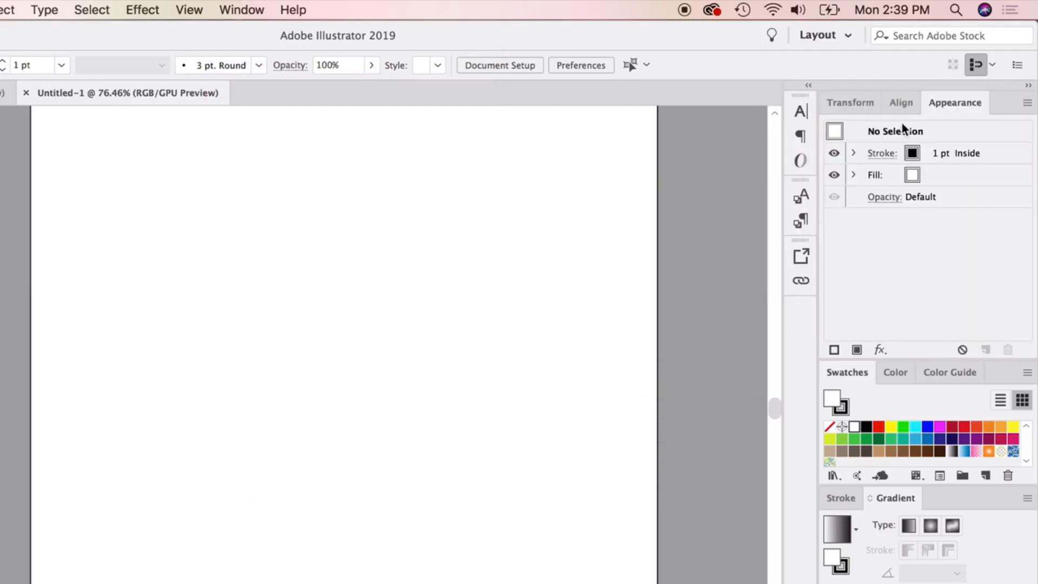
click(906, 103)
click(857, 105)
click(952, 105)
Detach the Swatches panel as a floating panel and regroup it behind Color and Color Guide.
drag(849, 370, 385, 321)
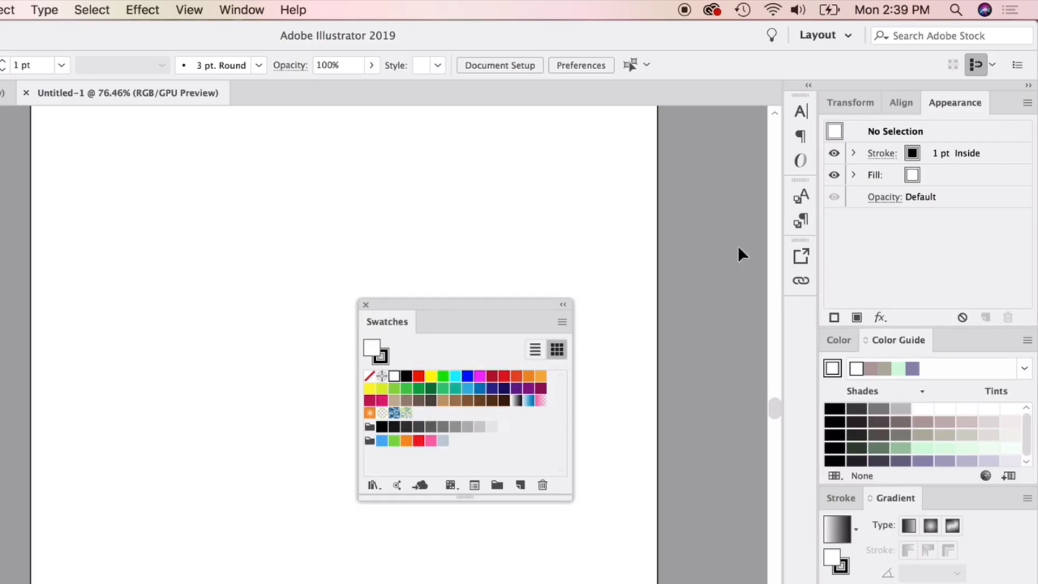
drag(538, 300, 552, 197)
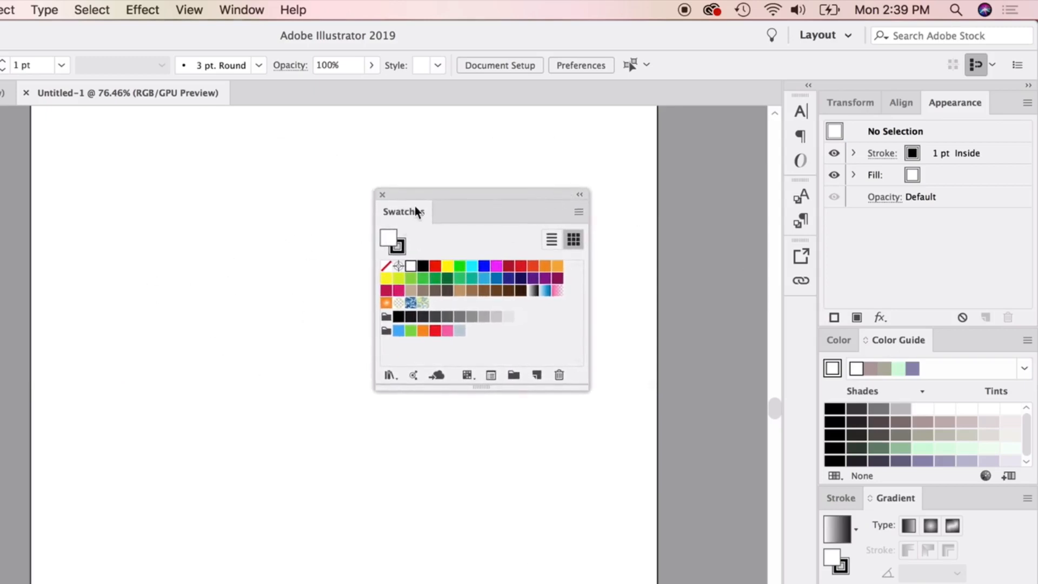
drag(414, 206, 981, 335)
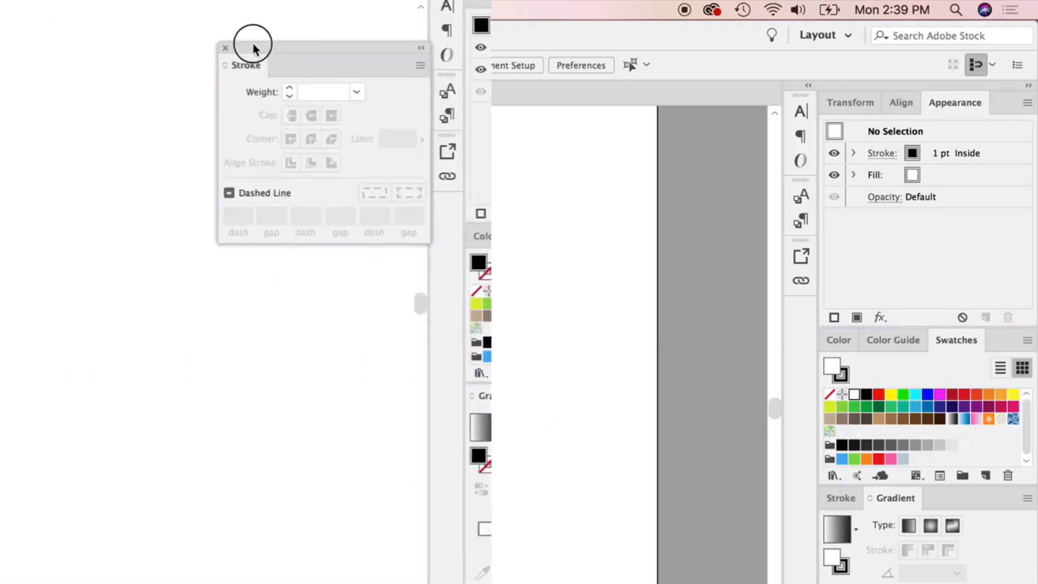
Draw an unfilled circle with a 1 pt black stroke beside the shield and widen its stroke unevenly with the Width tool.
click(43, 119)
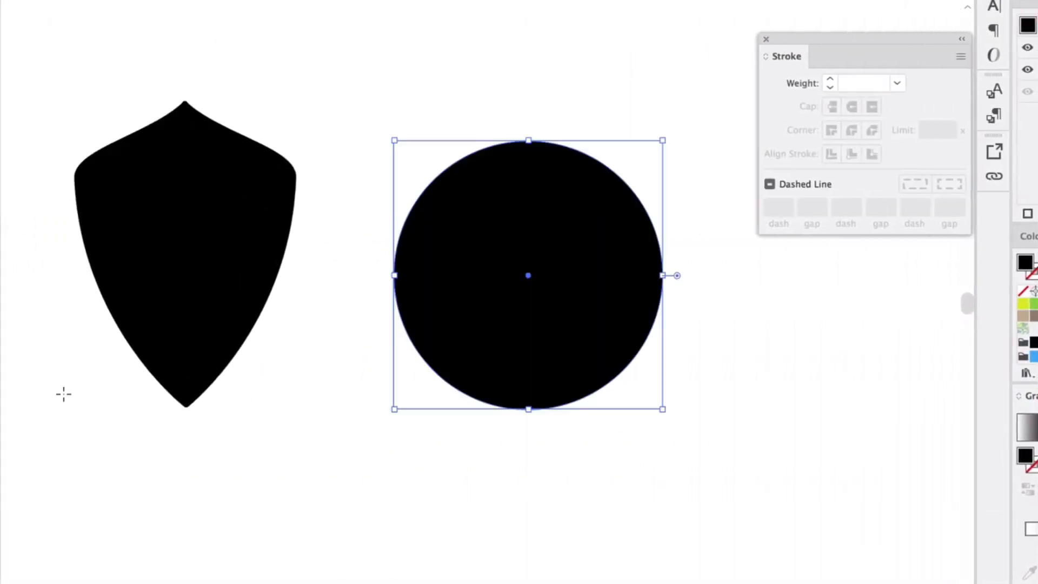
key(shift+x)
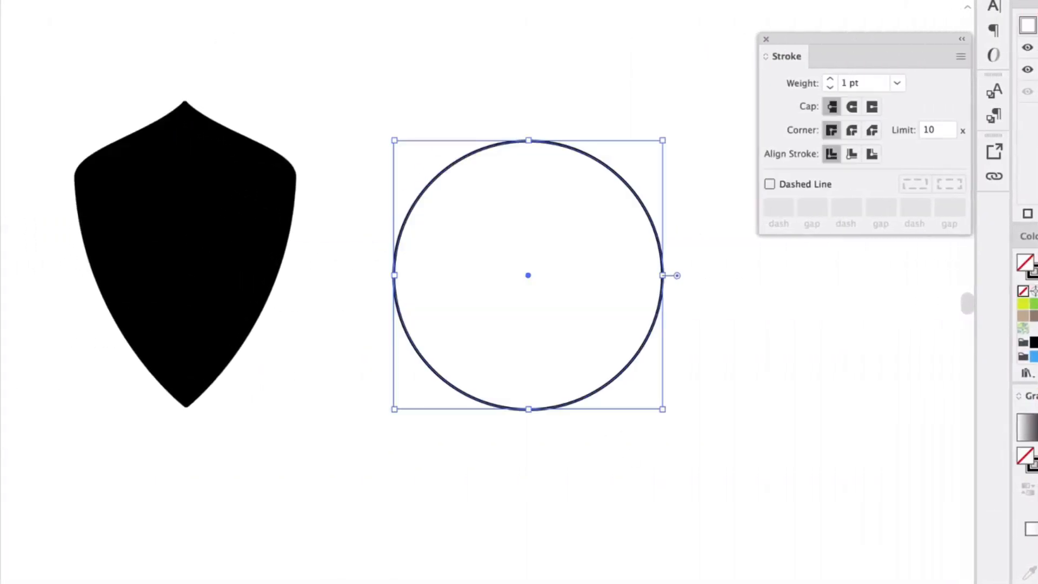
key(a)
drag(529, 144, 529, 112)
drag(621, 370, 605, 372)
drag(528, 410, 529, 401)
key(super+shift+a)
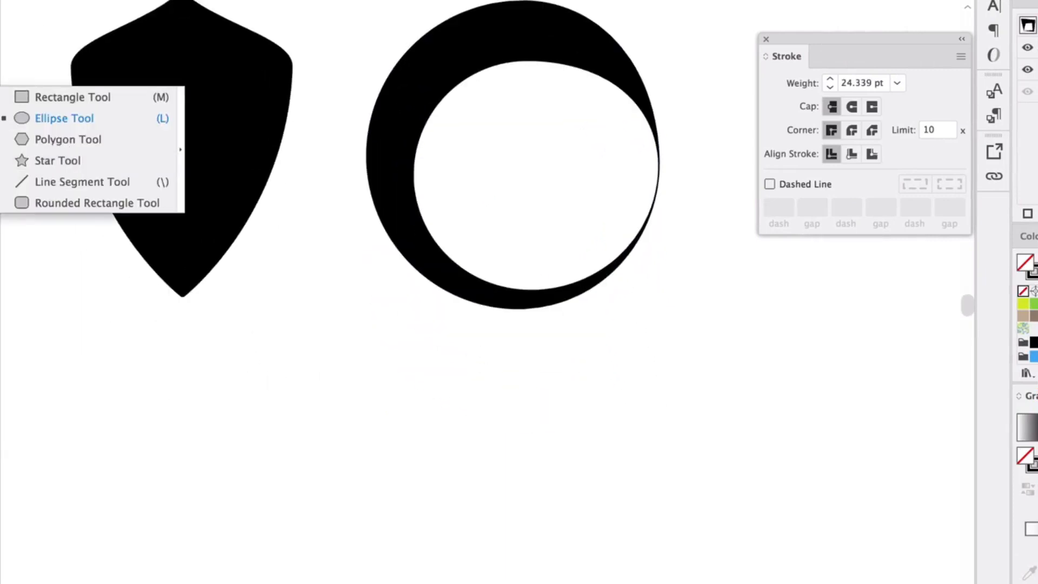
Draw an open wavy path with a 1 pt stroke beneath the shield and the circle.
click(123, 469)
mouse_move(336, 410)
mouse_down()
mouse_move(426, 433)
mouse_move(433, 450)
mouse_up()
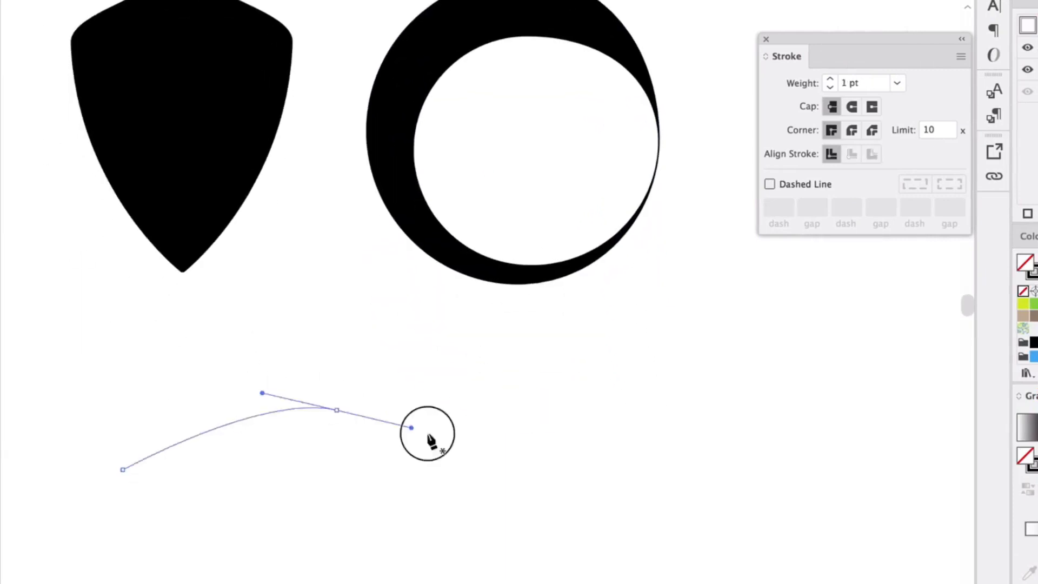
drag(555, 482, 630, 468)
drag(782, 420, 831, 428)
key(shift+grave)
click(515, 484)
drag(336, 410, 318, 415)
drag(556, 483, 570, 477)
drag(782, 420, 767, 393)
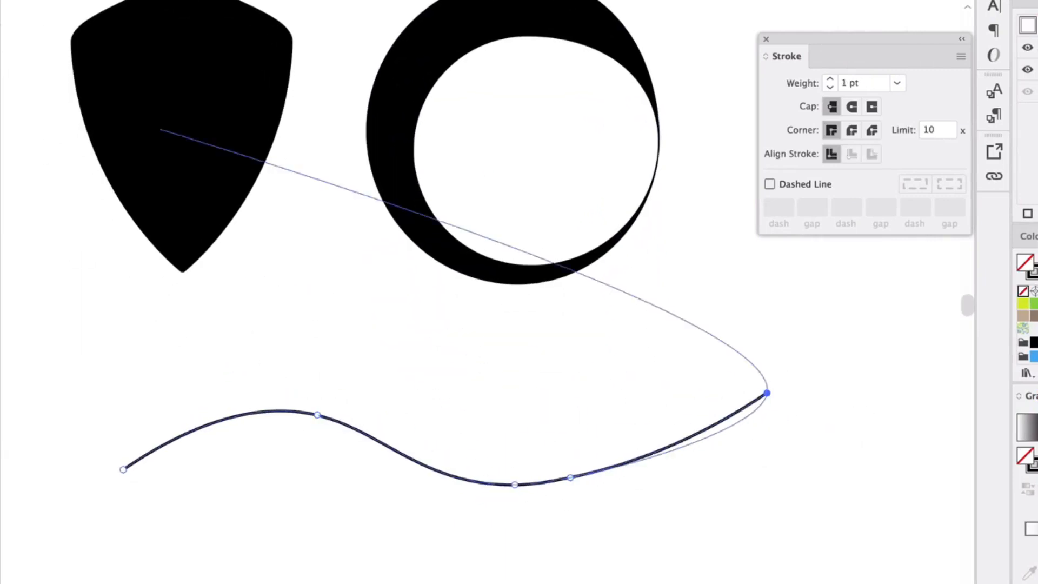
Widen the stroke near the middle of the wavy path with the Width tool.
key(shift+w)
drag(409, 457, 425, 414)
click(65, 327)
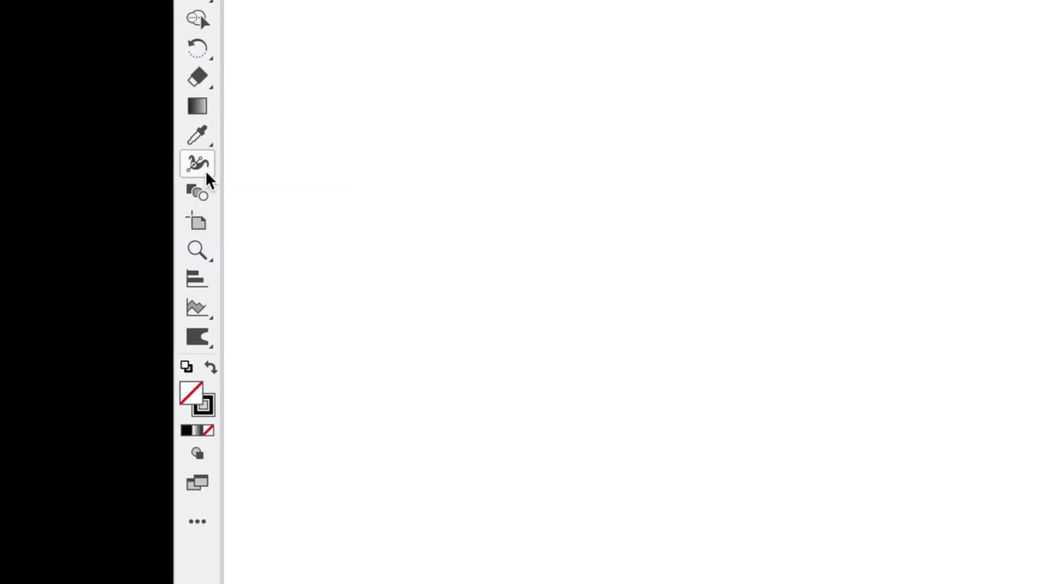
Browse the complete list of available tools and activate the Width tool.
click(197, 520)
scroll(339, 275, down, 3)
scroll(339, 278, down, 10)
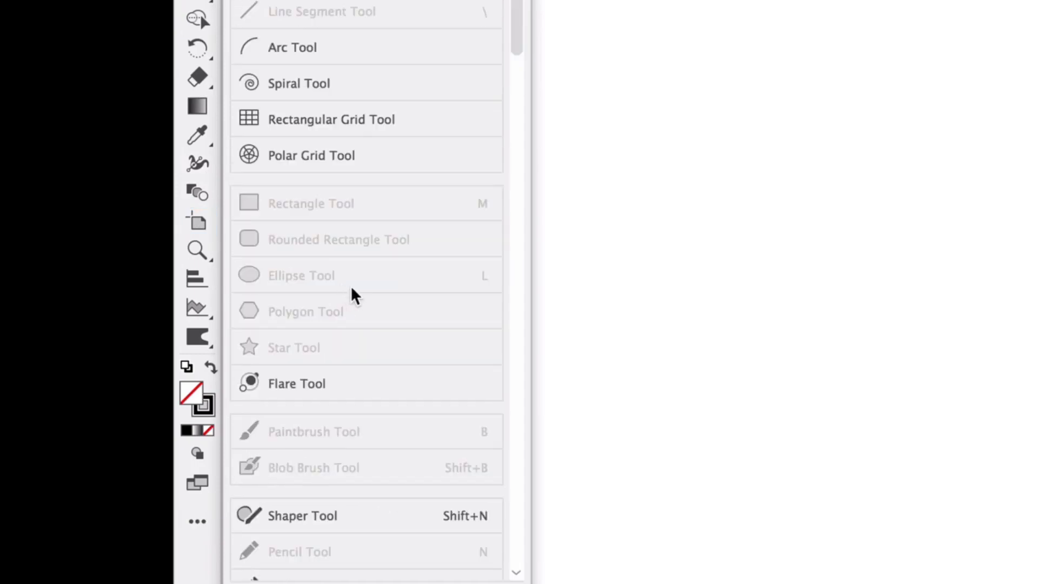
scroll(350, 329, down, 7)
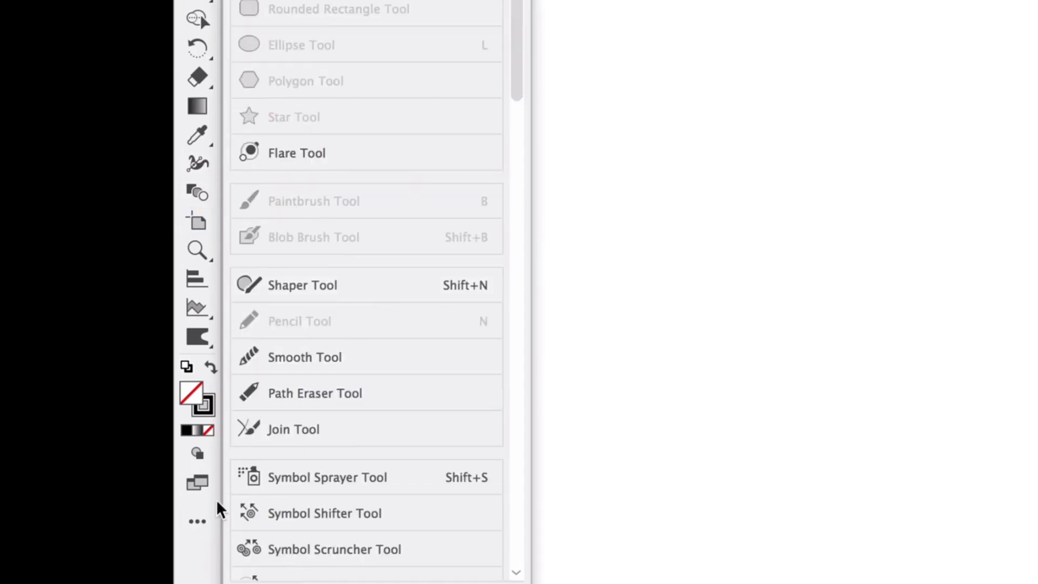
click(202, 547)
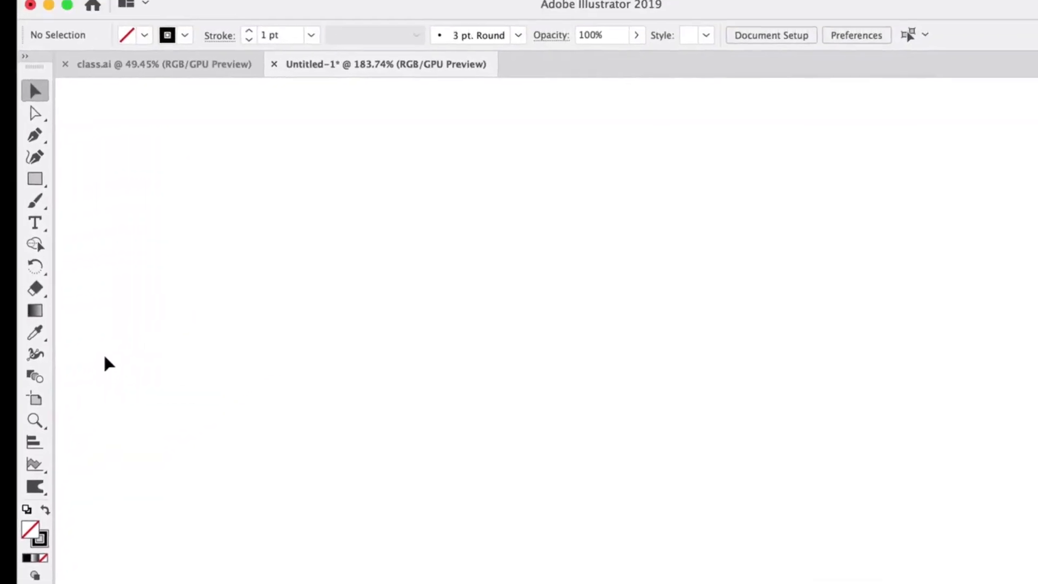
click(35, 354)
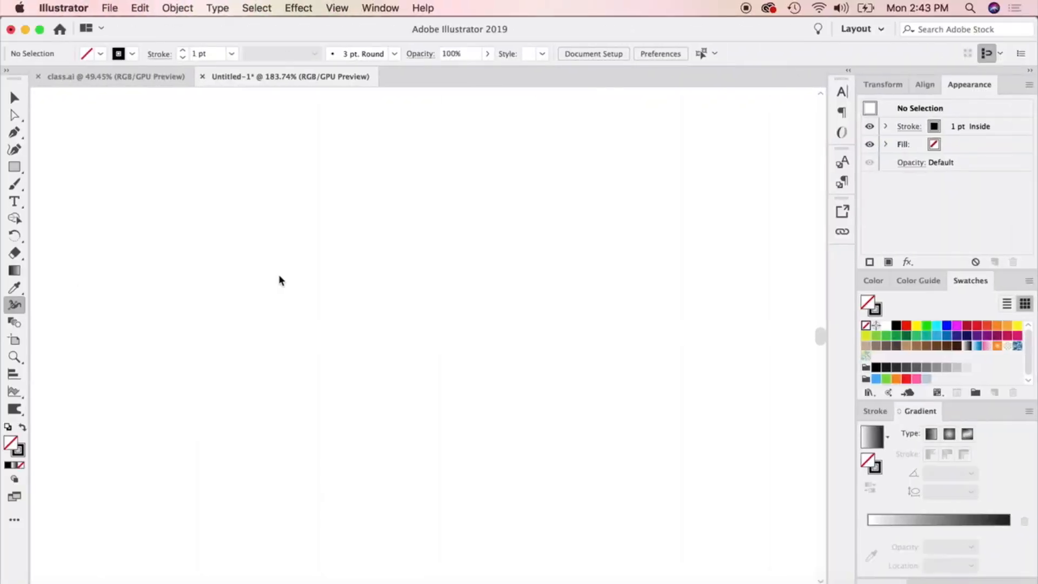
Try the Width tool on a new black-filled rectangle without a stroke and delete the rectangle.
click(15, 167)
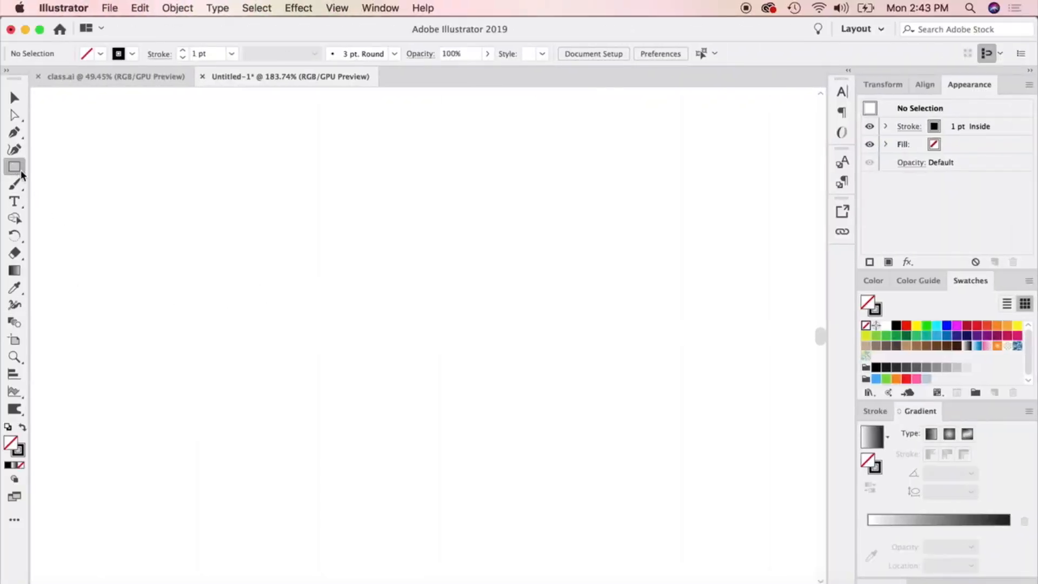
drag(185, 244, 397, 400)
click(22, 428)
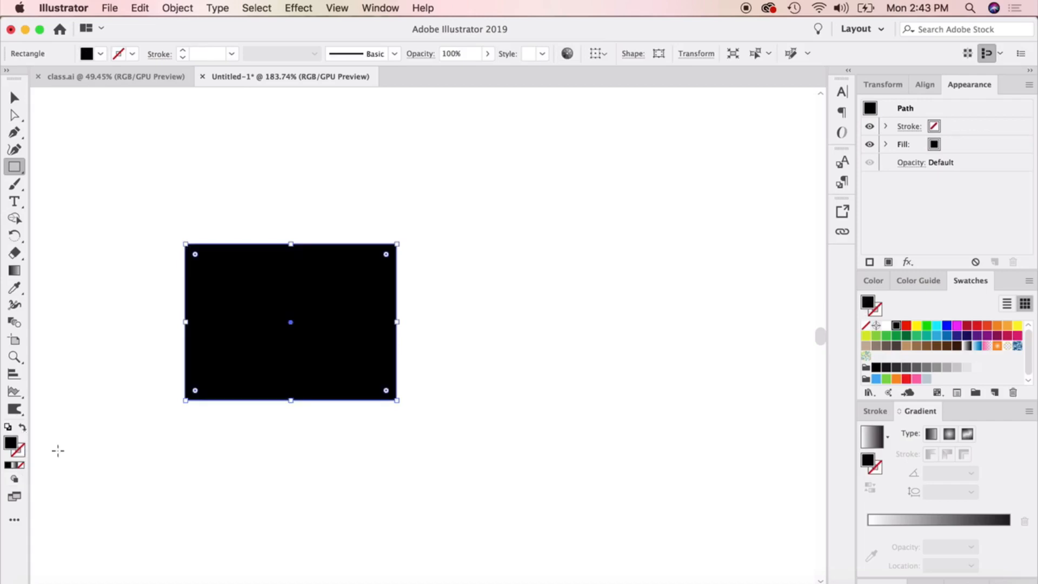
click(14, 304)
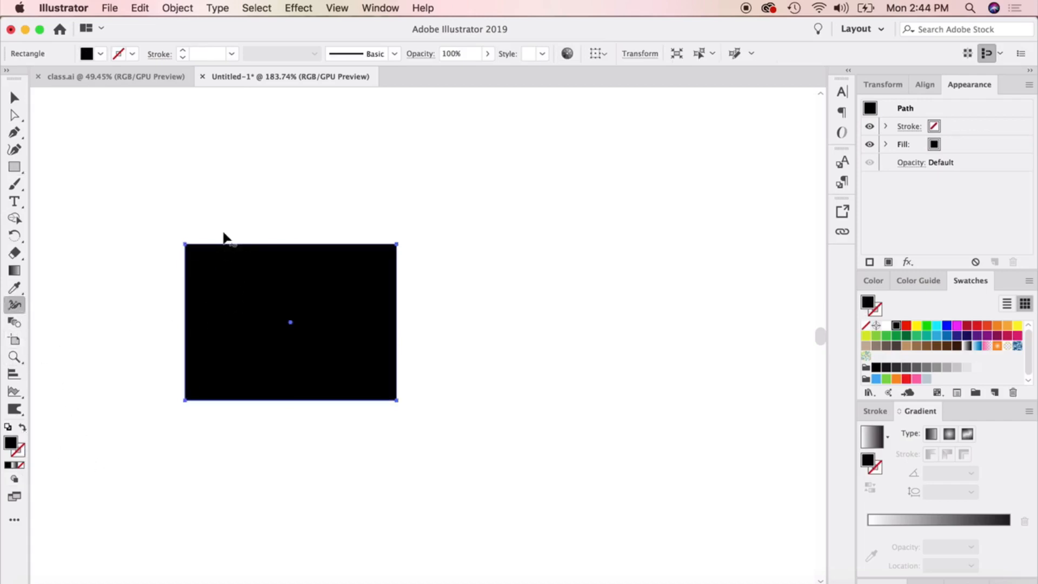
click(15, 96)
key(Delete)
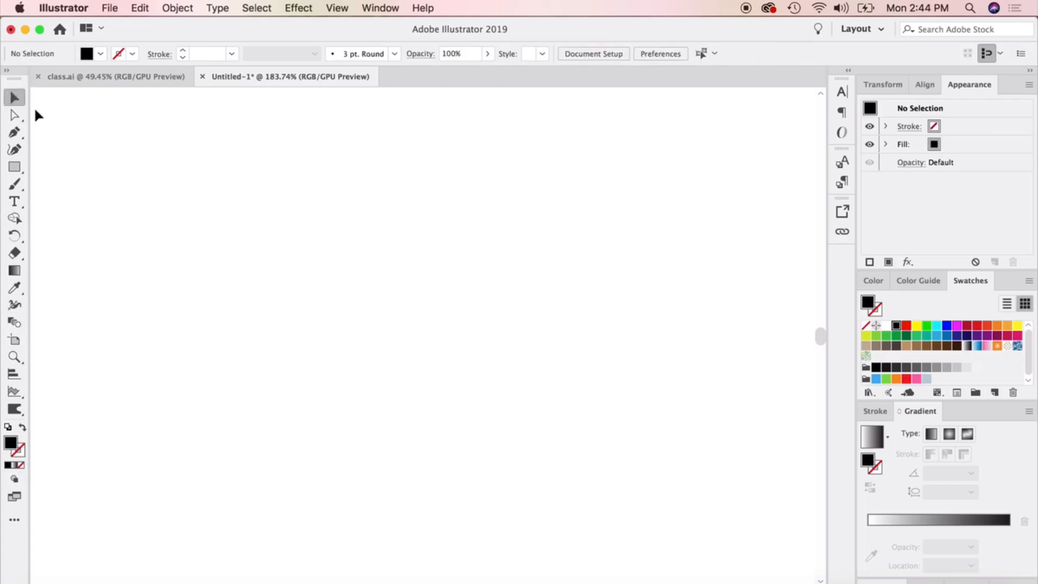
Draw a straight horizontal line across the middle of the empty artboard area with the Pen tool.
click(15, 131)
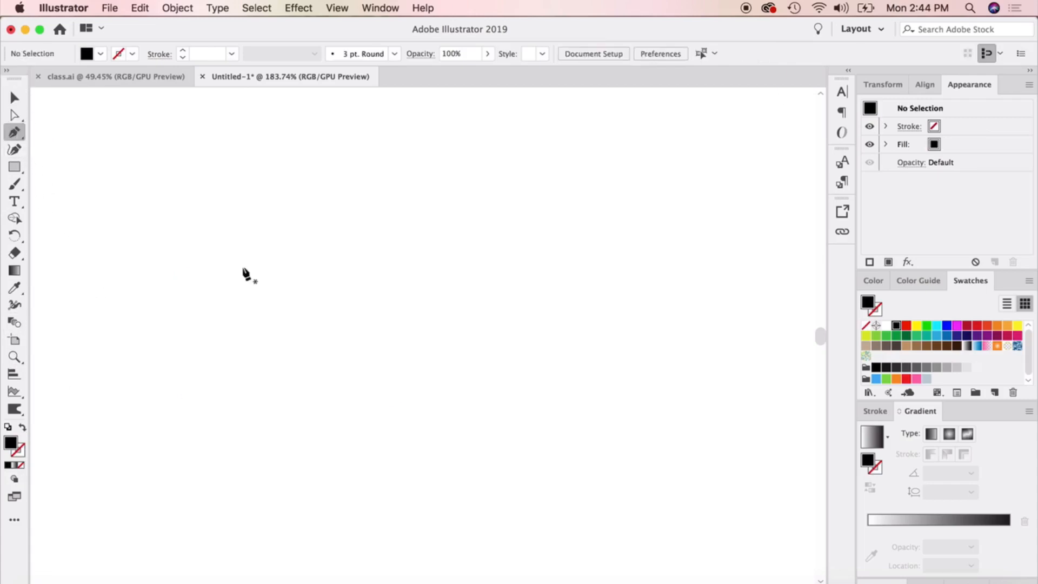
click(227, 309)
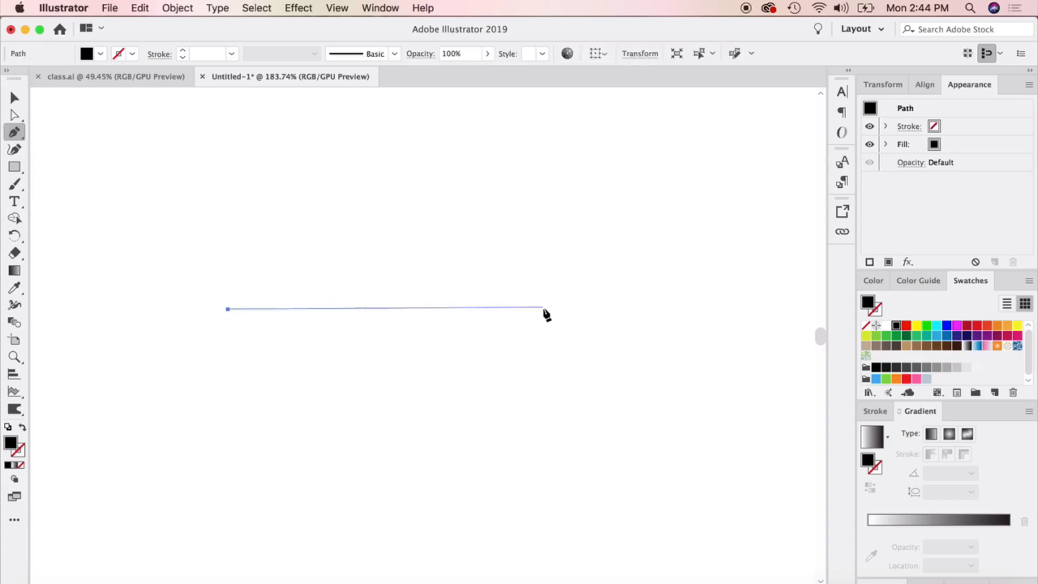
click(543, 309)
click(15, 97)
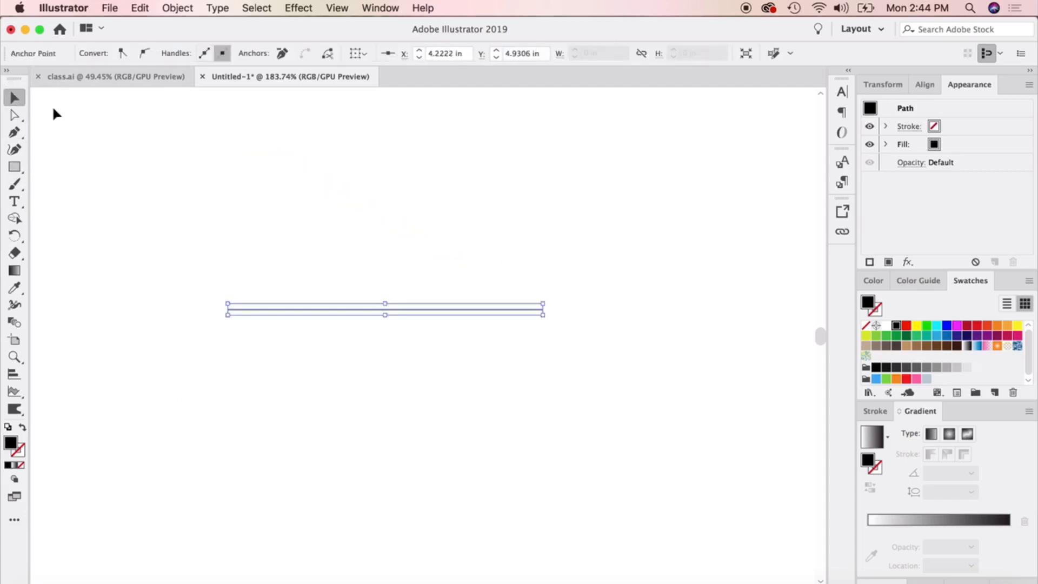
Select the horizontal line and set its stroke weight to 1 pt.
click(258, 187)
click(270, 311)
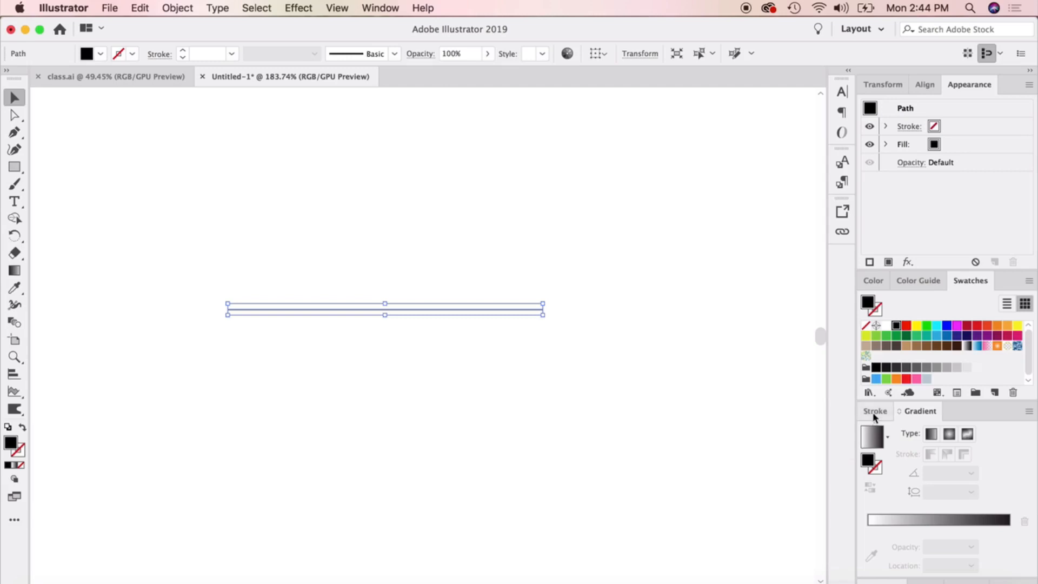
click(872, 412)
click(915, 450)
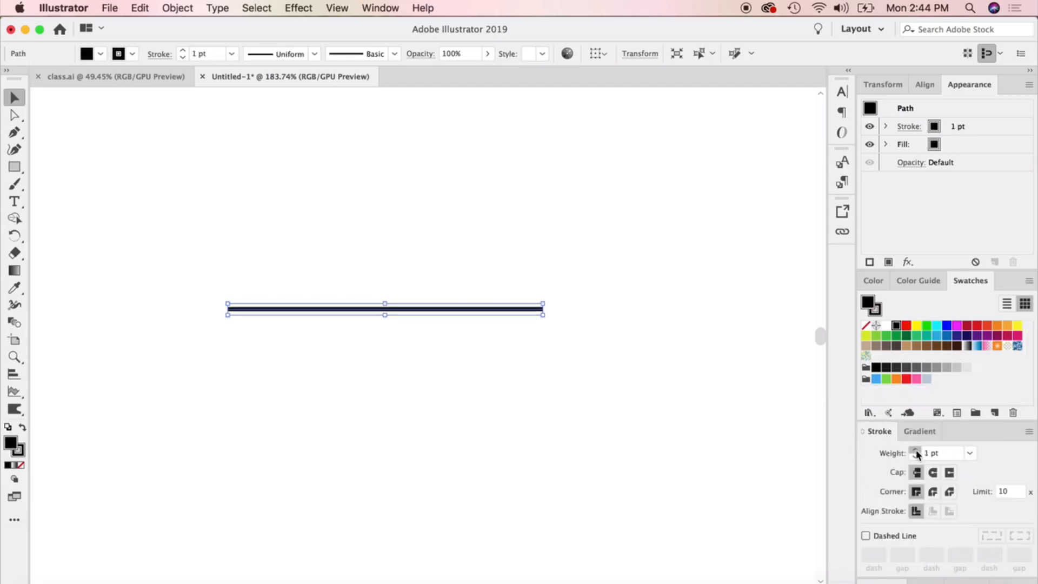
Set the horizontal line's stroke weight to 2 pt.
click(915, 451)
click(915, 451)
click(915, 450)
click(915, 450)
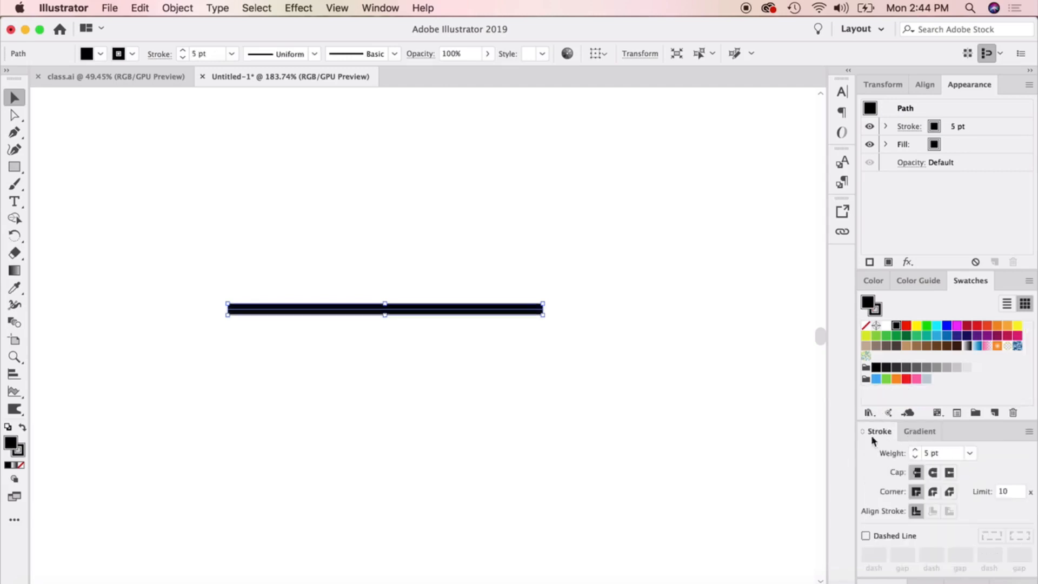
click(914, 457)
click(914, 456)
click(914, 456)
click(696, 359)
click(350, 310)
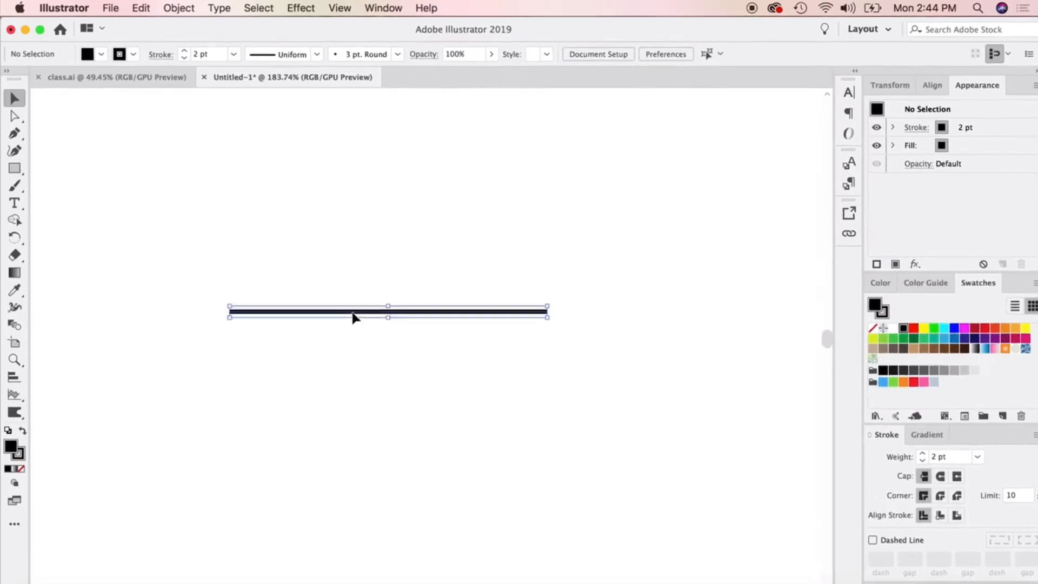
Widen the line's left end to about 32 pt and its right end to about 104 pt with the Width tool.
click(17, 307)
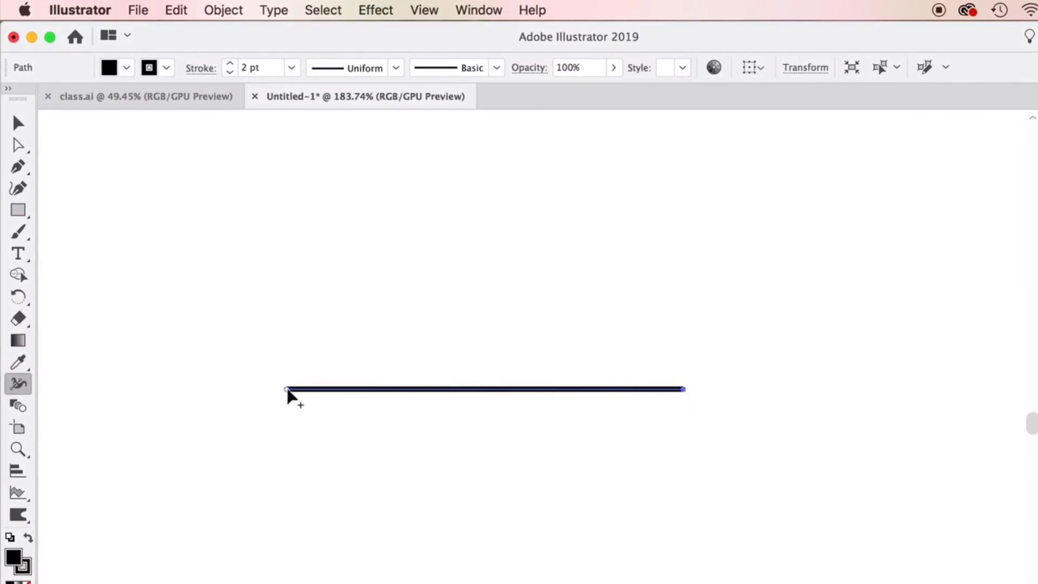
drag(287, 393, 295, 351)
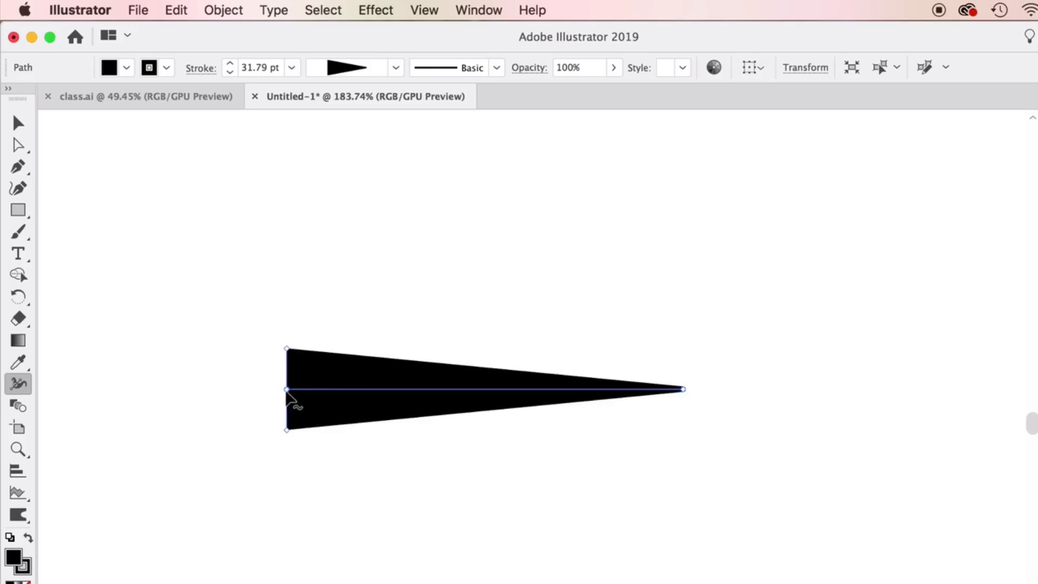
mouse_move(682, 388)
mouse_down()
mouse_move(686, 426)
mouse_move(684, 256)
mouse_up()
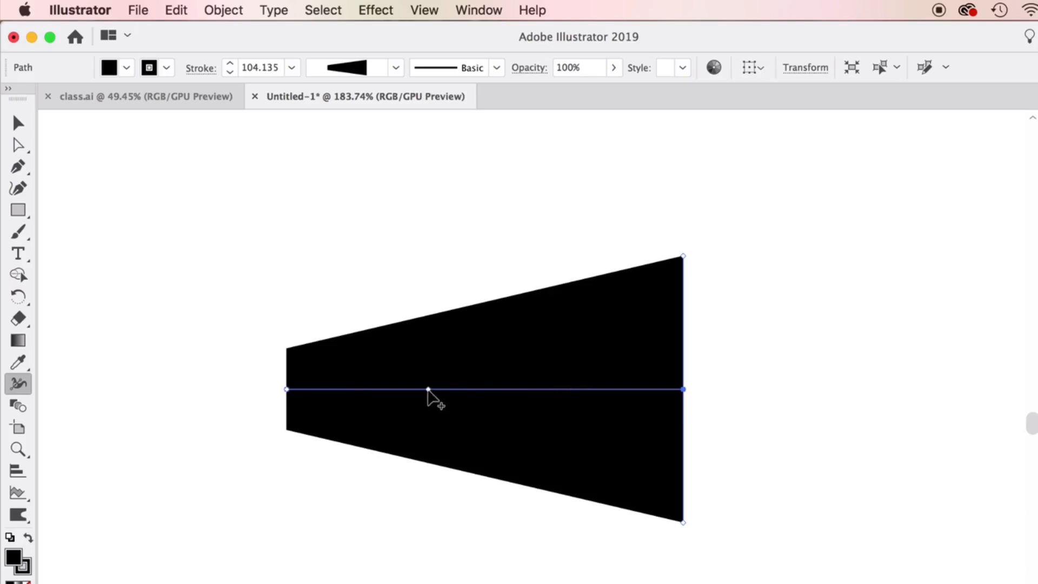
Add width points along the line with the Width tool, narrowing the middle section and bulging the part near the left end.
mouse_move(403, 389)
mouse_down()
mouse_move(392, 217)
mouse_move(409, 372)
mouse_move(404, 264)
mouse_up()
click(514, 239)
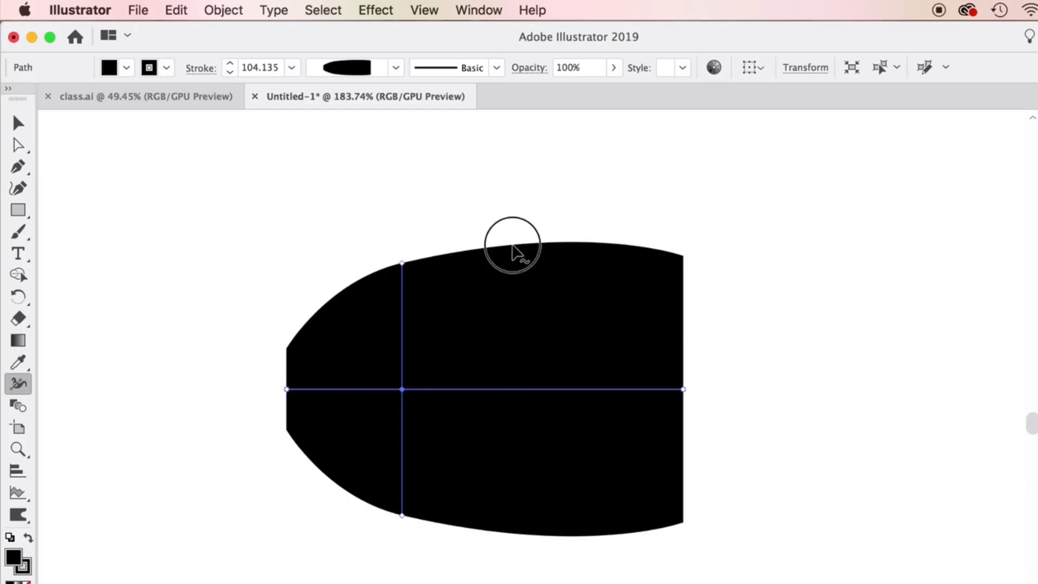
click(532, 391)
mouse_move(531, 390)
mouse_down()
mouse_move(535, 355)
mouse_move(535, 416)
mouse_up()
drag(608, 389, 610, 355)
mouse_move(401, 266)
mouse_down()
mouse_move(403, 398)
mouse_move(402, 358)
mouse_up()
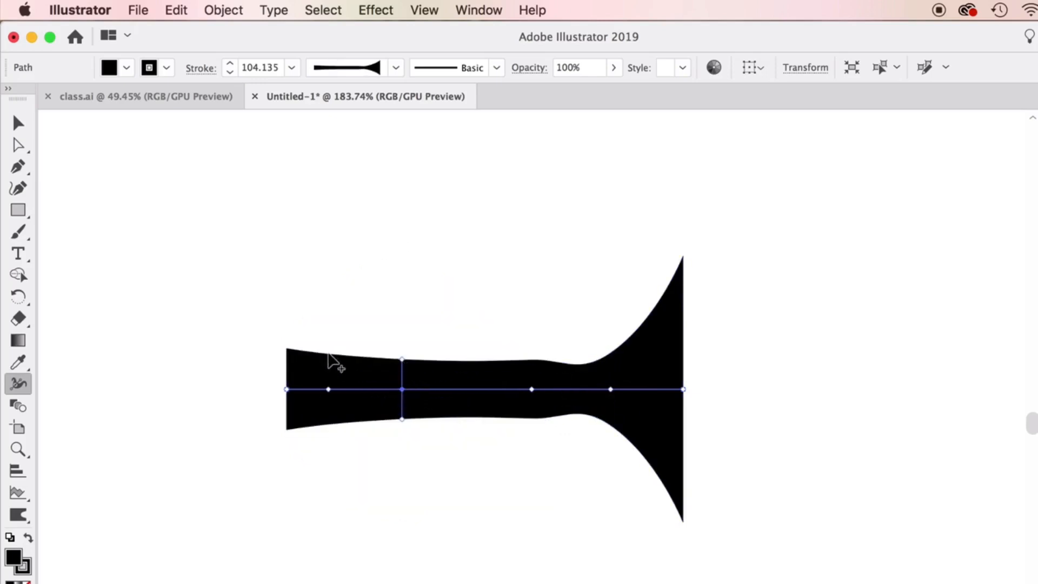
drag(329, 389, 340, 316)
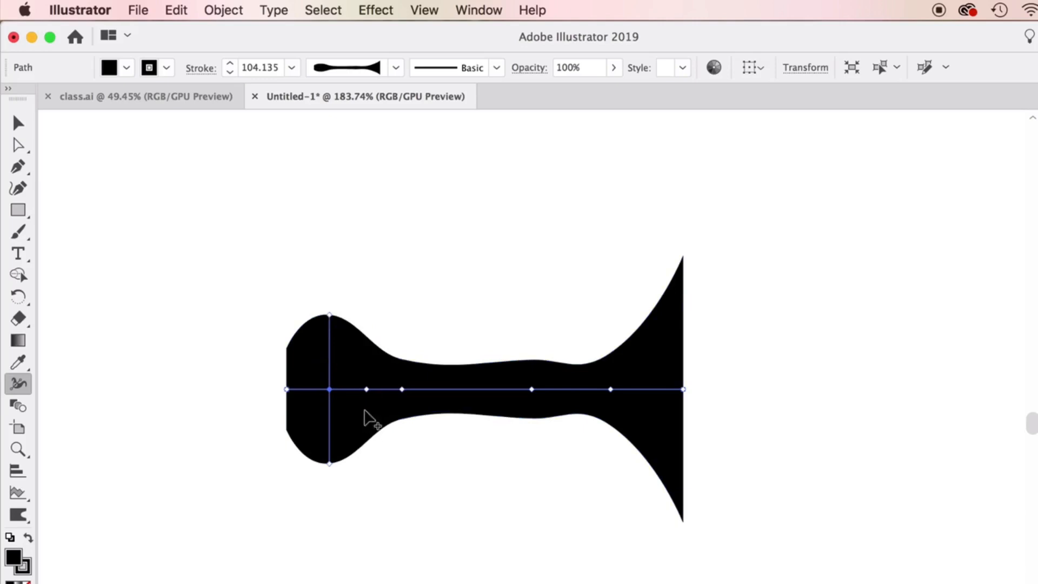
click(17, 122)
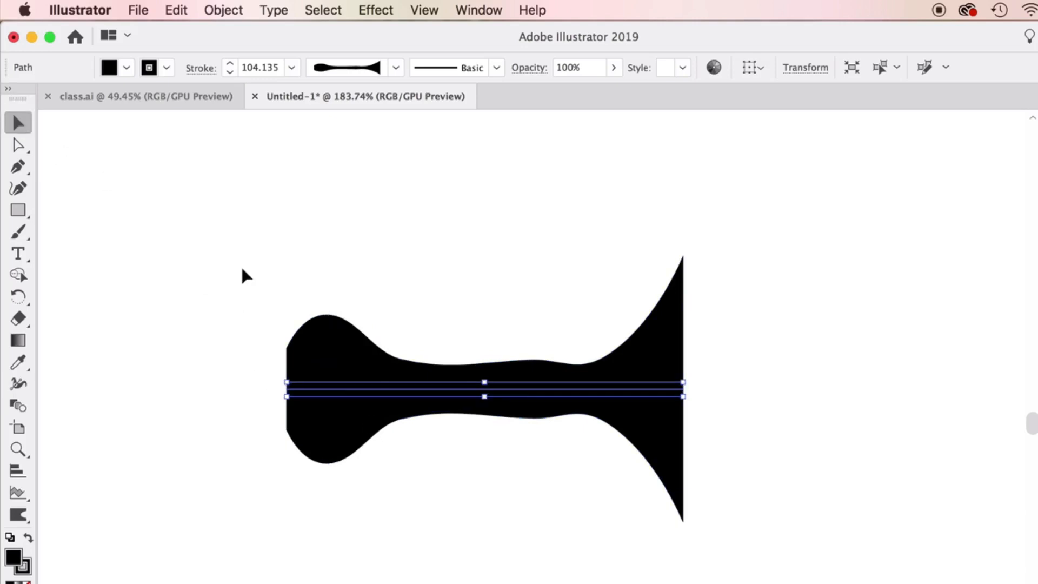
click(223, 10)
mouse_move(292, 32)
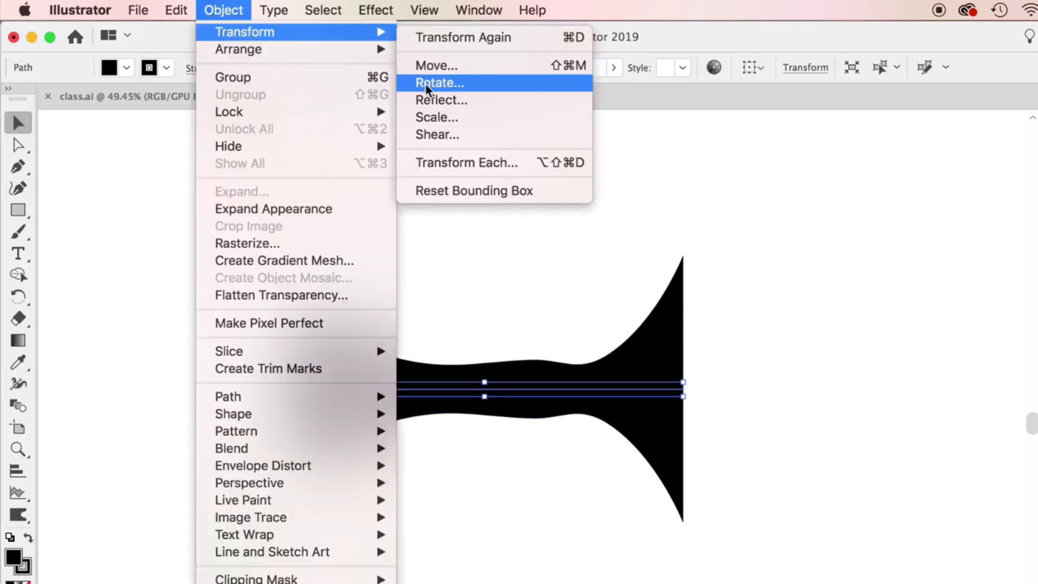
click(441, 100)
click(777, 489)
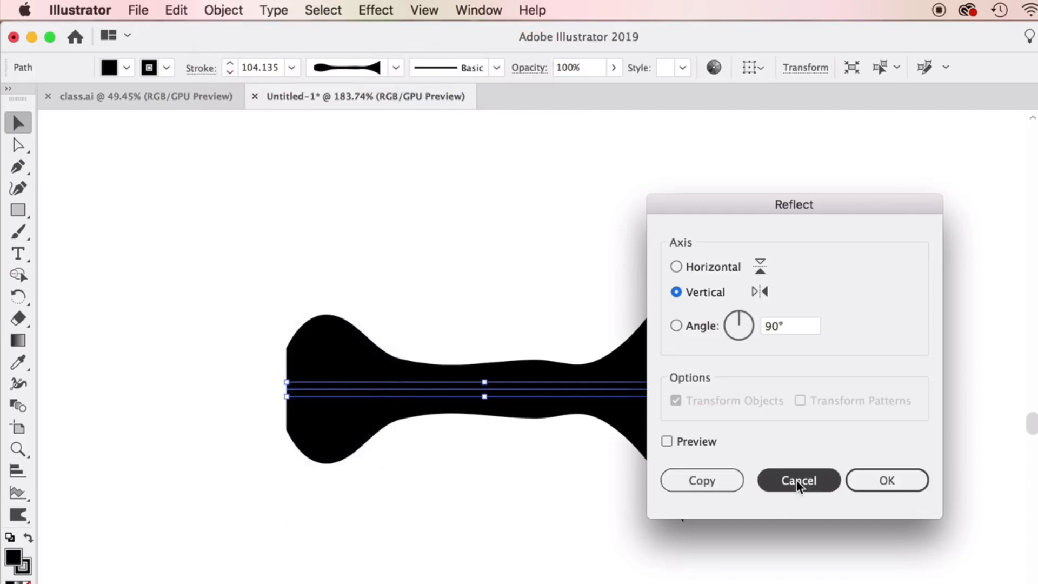
Rotate the variable-width shape by 90° and deselect it.
click(228, 7)
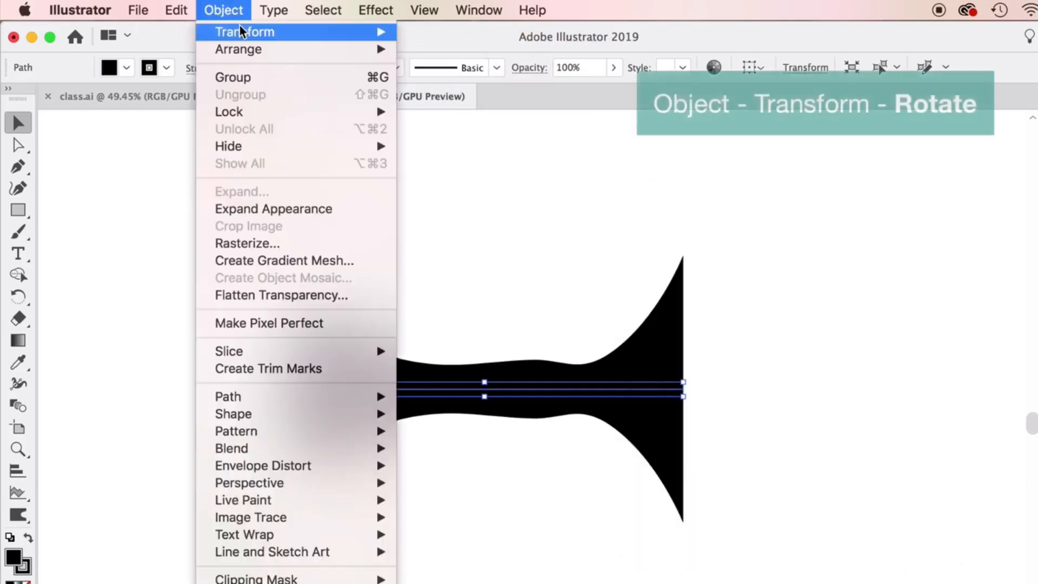
mouse_move(294, 31)
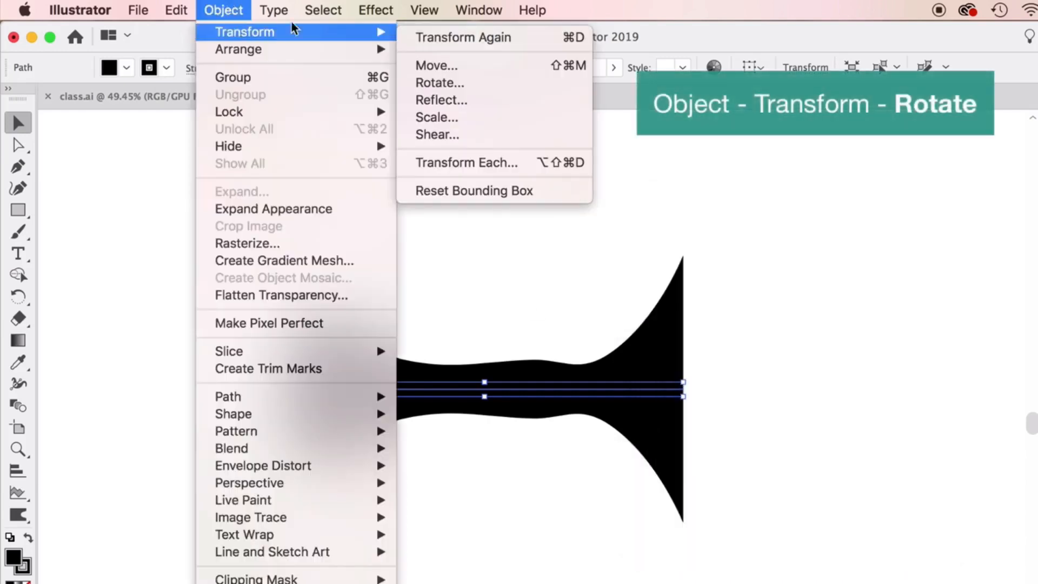
click(440, 83)
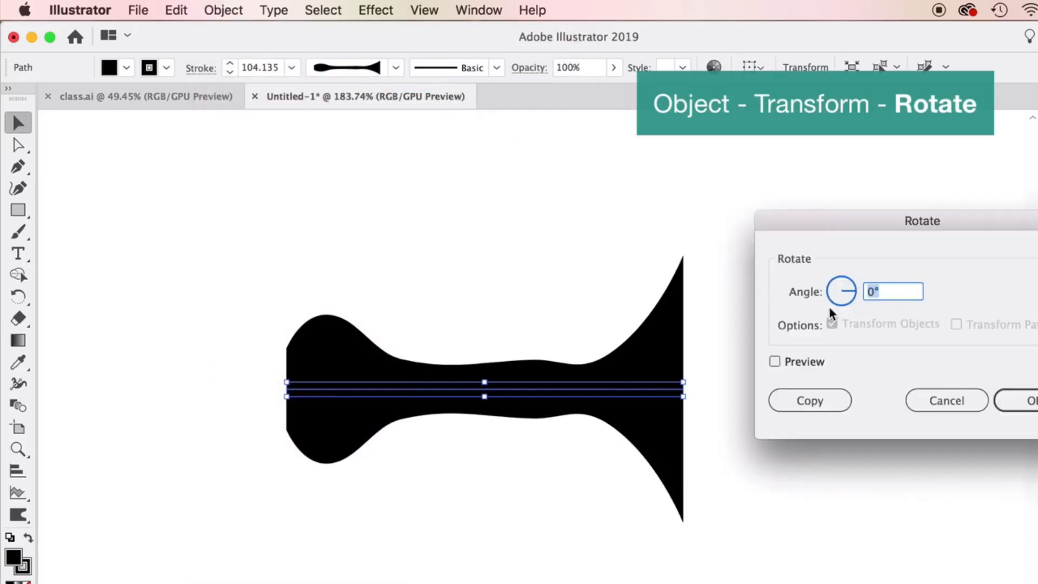
text(90)
key(Return)
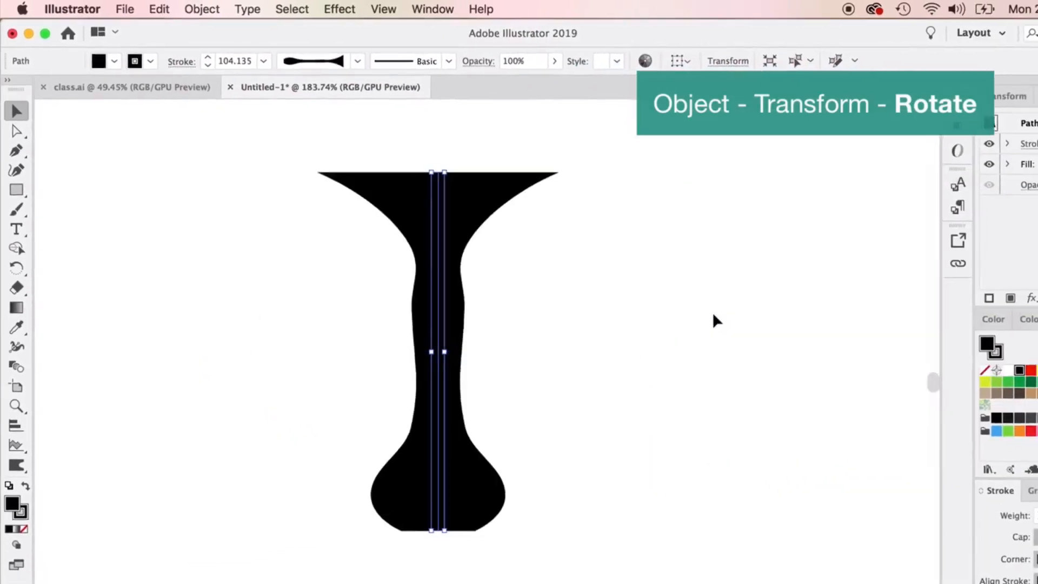
click(654, 429)
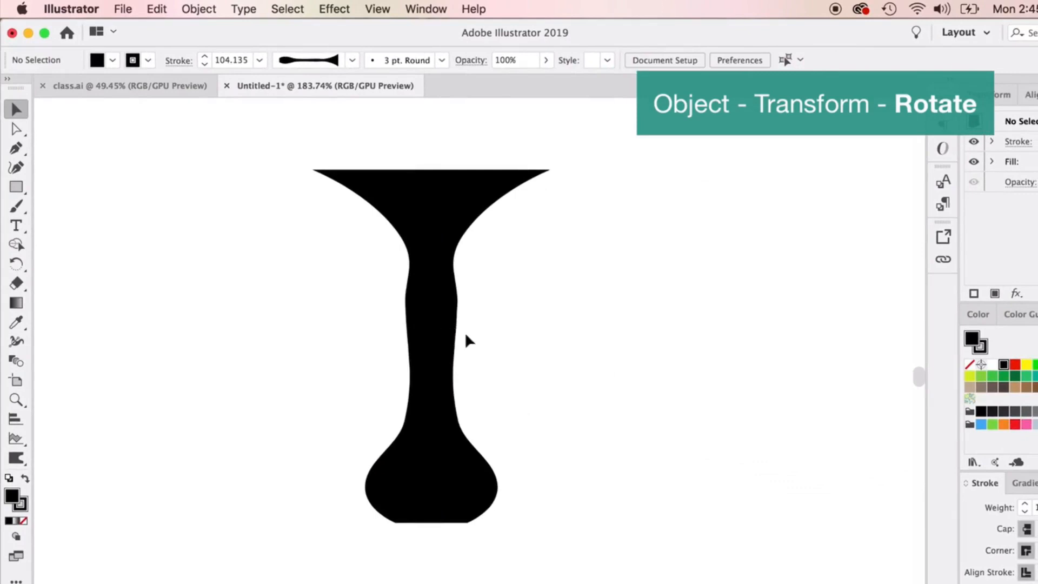
Float the Stroke panel beside the vertical shape and give its path round caps.
click(450, 335)
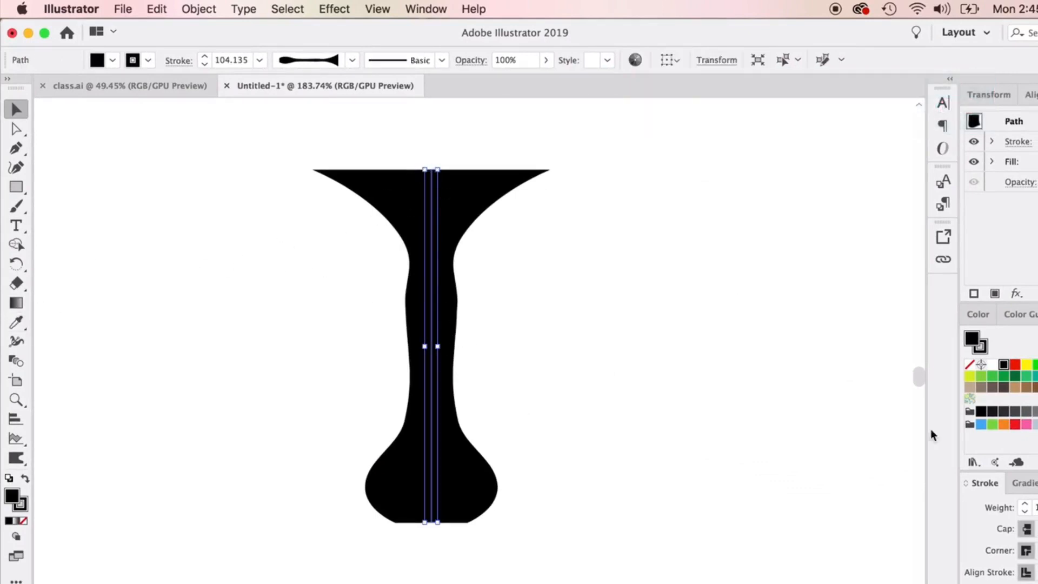
mouse_move(993, 484)
mouse_down()
mouse_move(572, 148)
mouse_move(588, 151)
mouse_up()
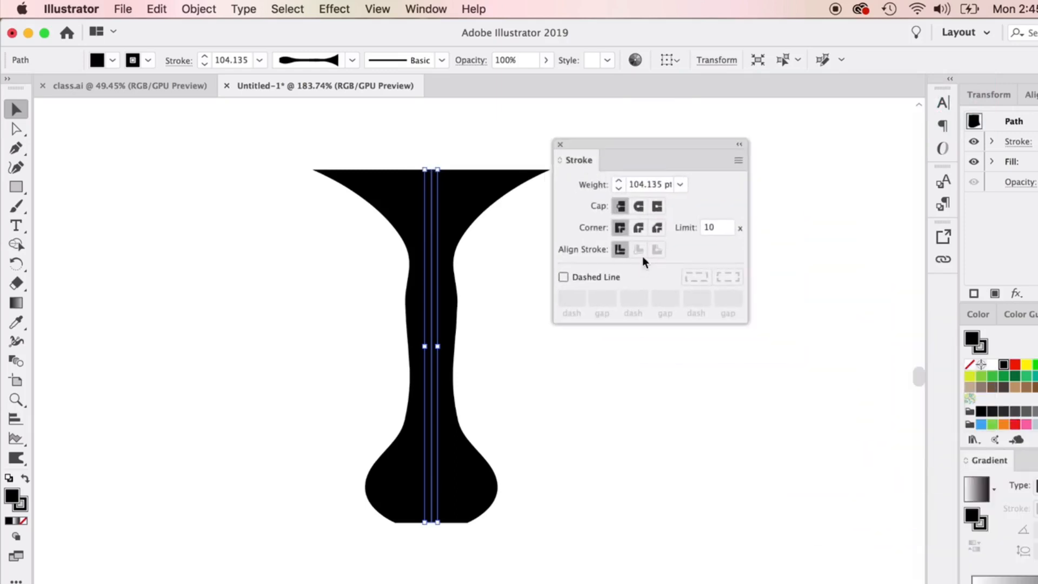
click(638, 207)
scroll(559, 413, up, 5)
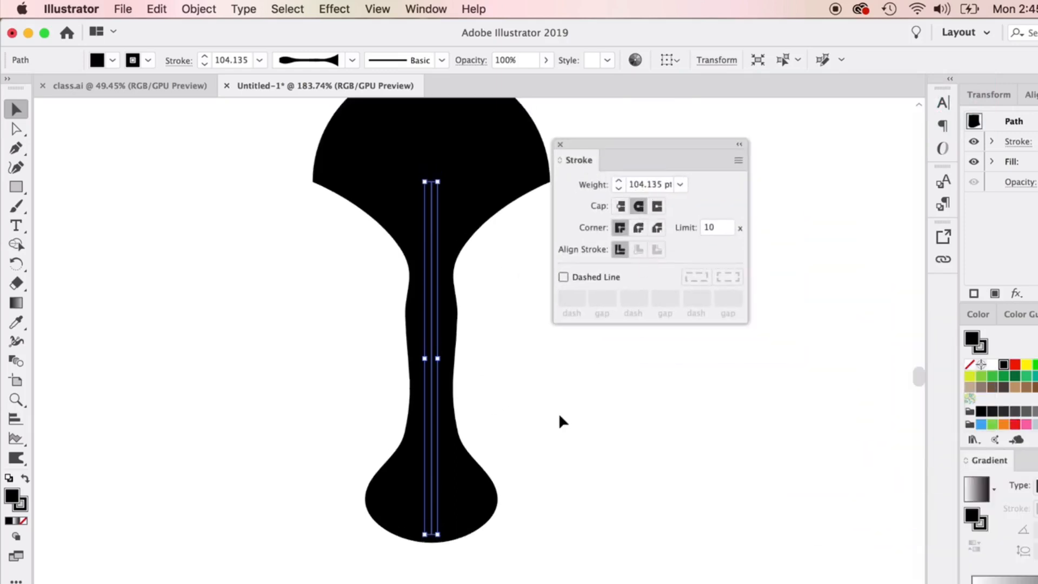
scroll(561, 400, up, 1)
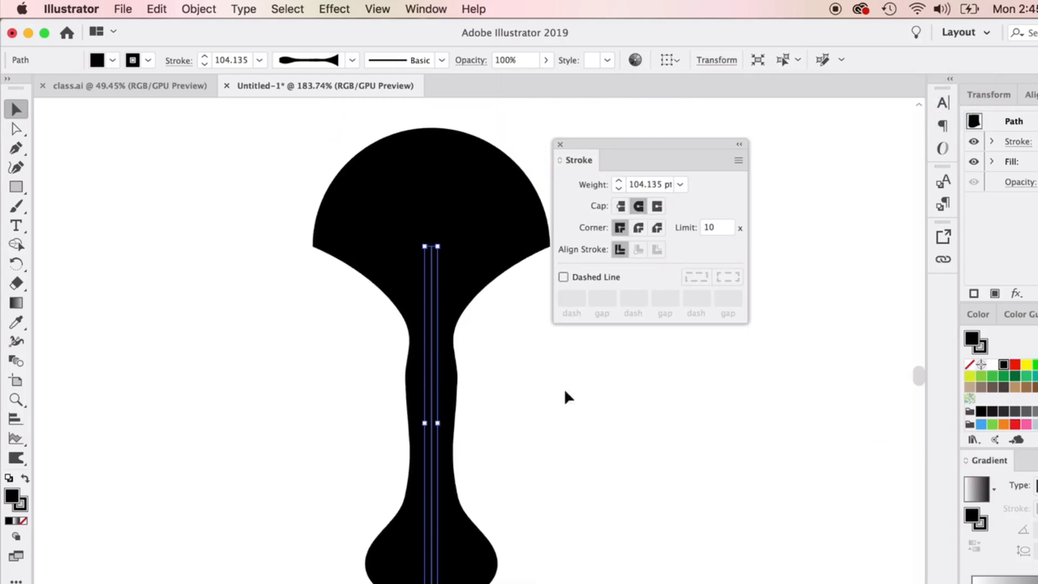
drag(553, 139, 618, 147)
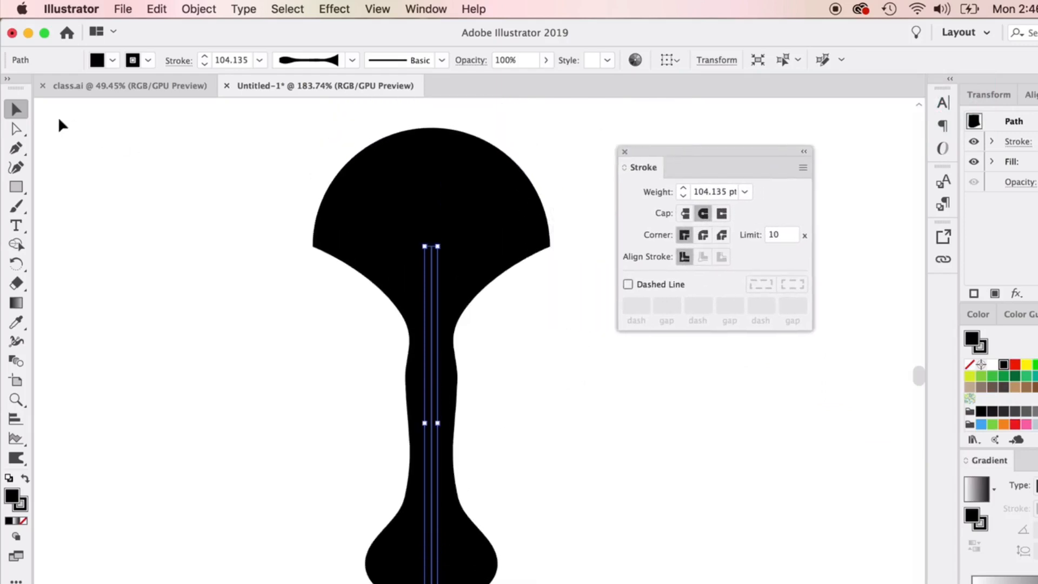
Widen the upper part of the shape's narrow stem with the Width tool.
click(139, 146)
click(427, 219)
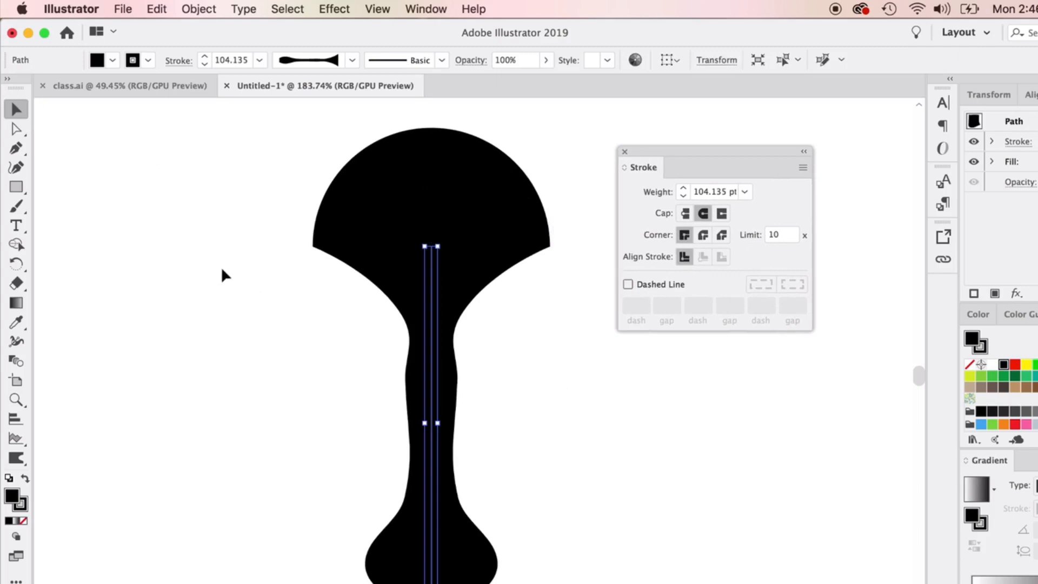
click(18, 342)
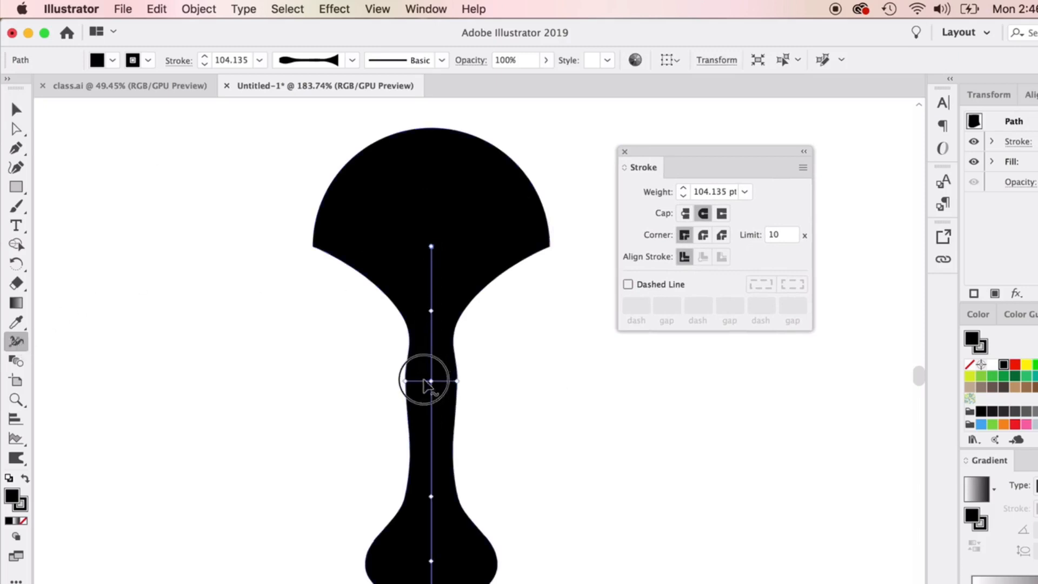
mouse_move(400, 381)
mouse_down()
mouse_move(371, 380)
mouse_move(389, 382)
mouse_up()
drag(429, 244, 403, 250)
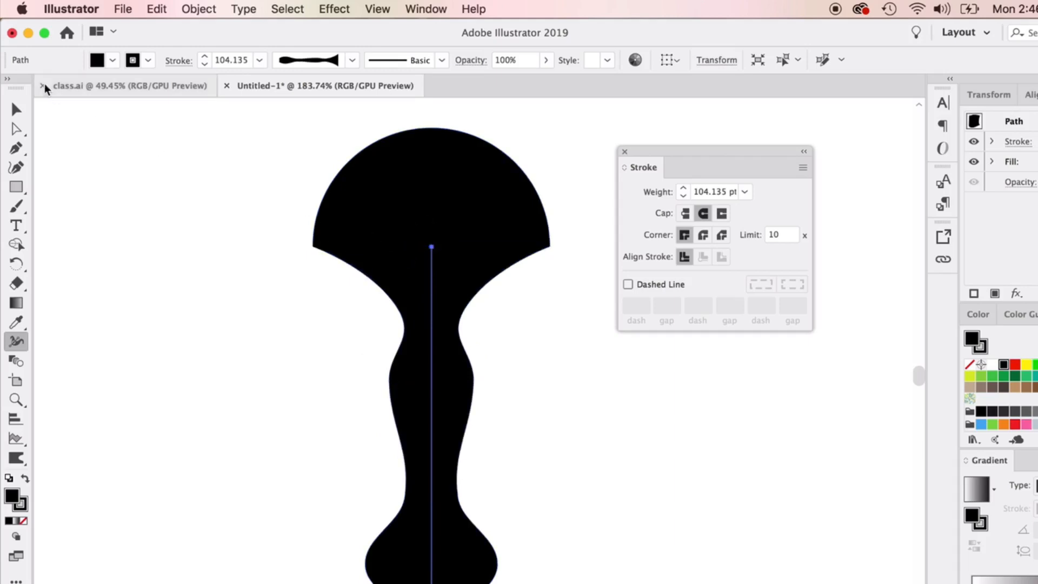
click(17, 109)
click(163, 184)
Convert the variable-width path into a filled shape with Outline Stroke.
click(391, 218)
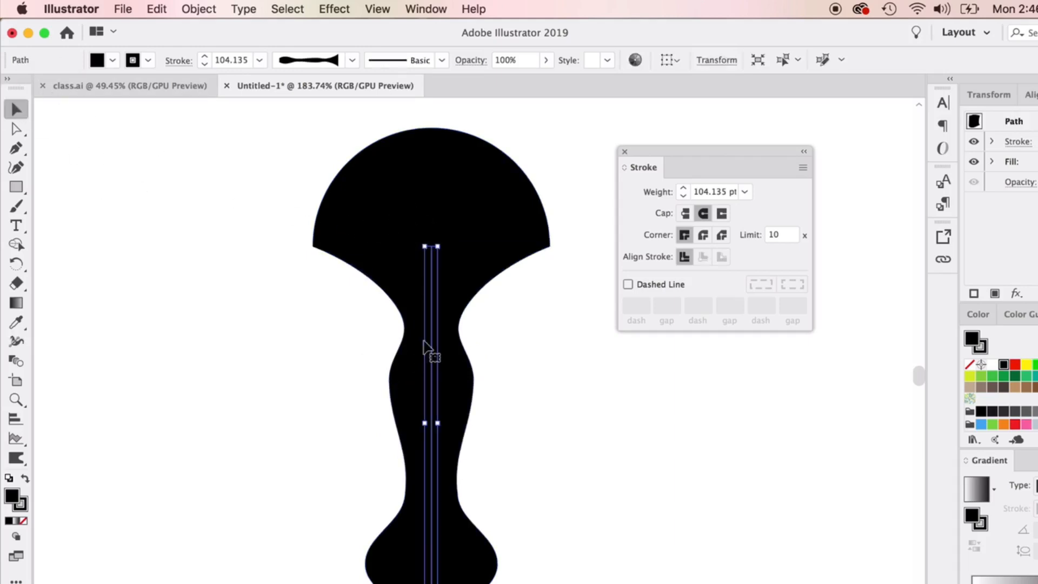
mouse_move(428, 347)
mouse_down()
mouse_move(384, 364)
mouse_move(416, 346)
mouse_up()
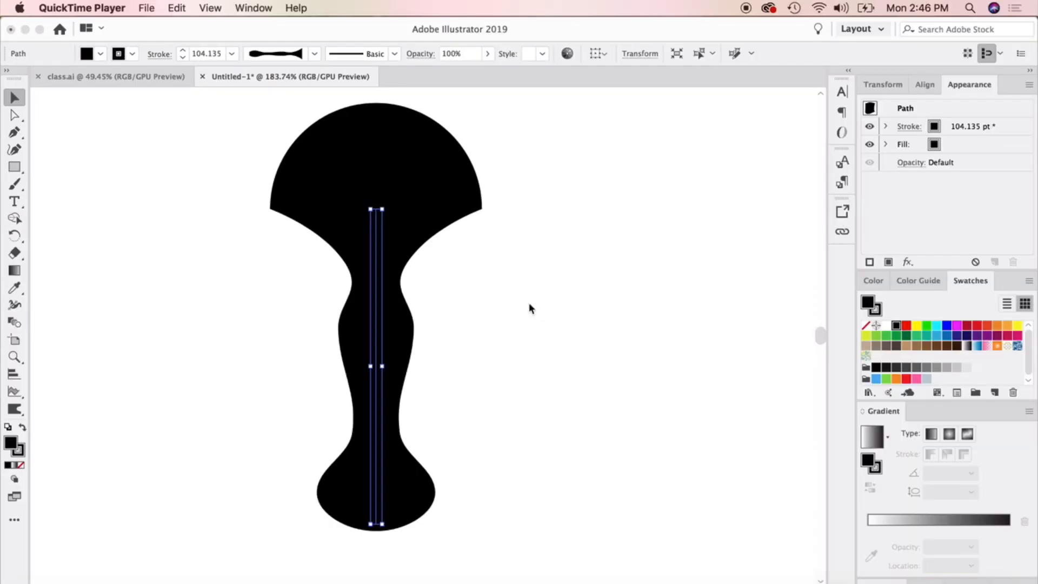
click(340, 146)
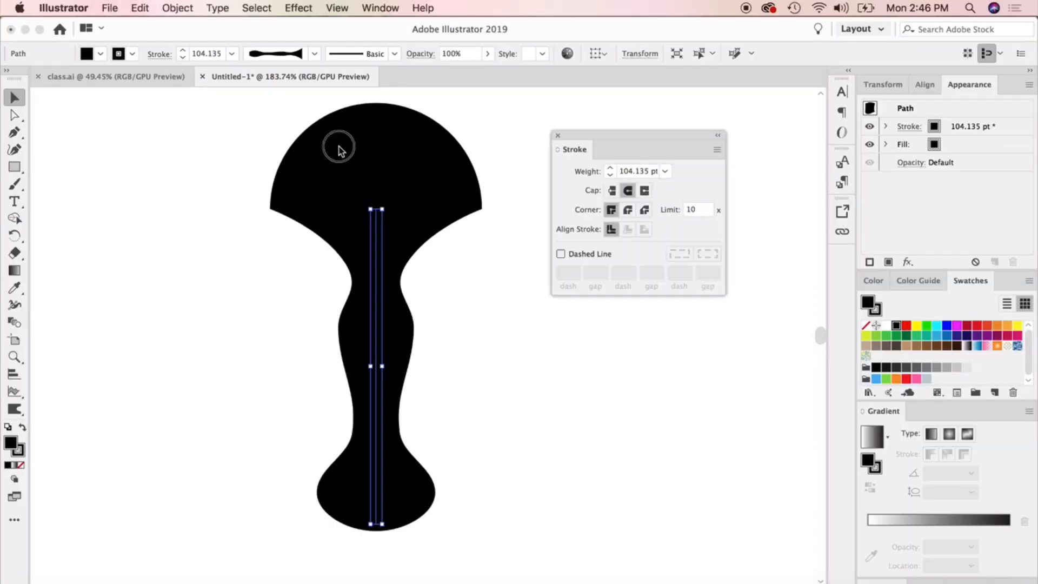
click(378, 232)
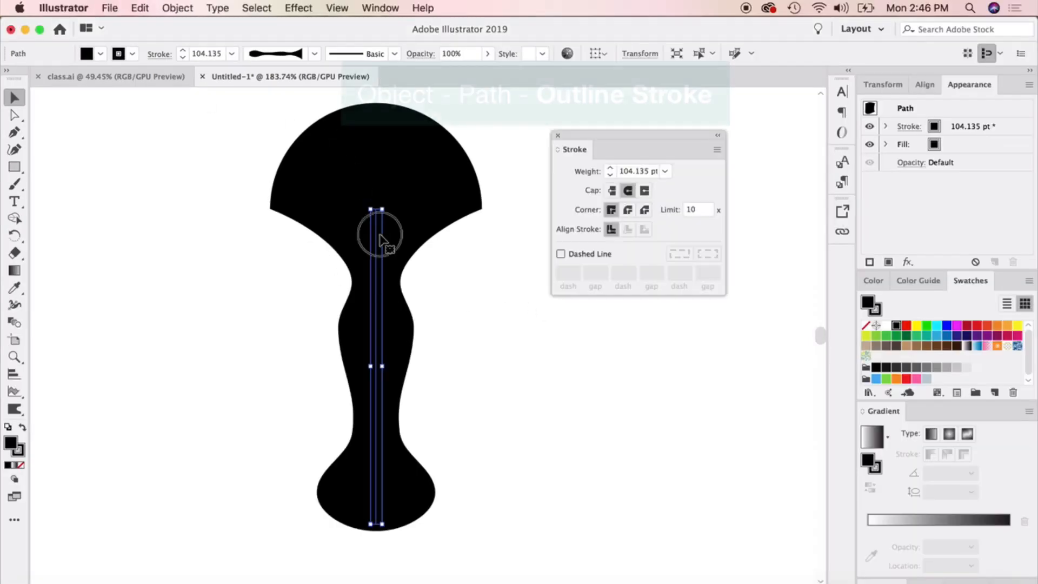
click(174, 6)
mouse_move(229, 315)
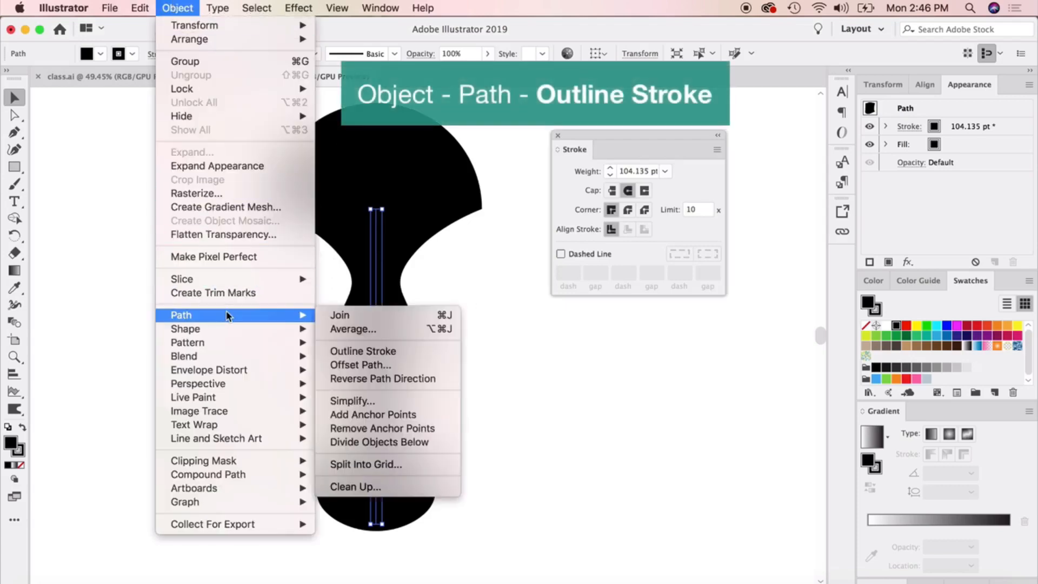
click(368, 353)
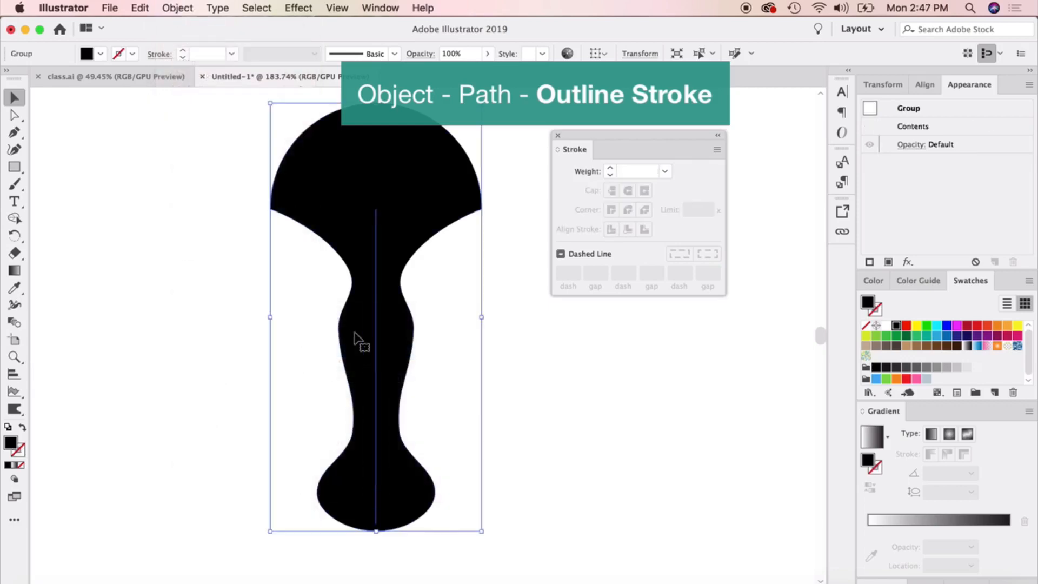
Inspect the outlined shape's anchor points with the Direct Selection tool and clear the shape from the artboard.
click(14, 115)
click(88, 153)
click(352, 204)
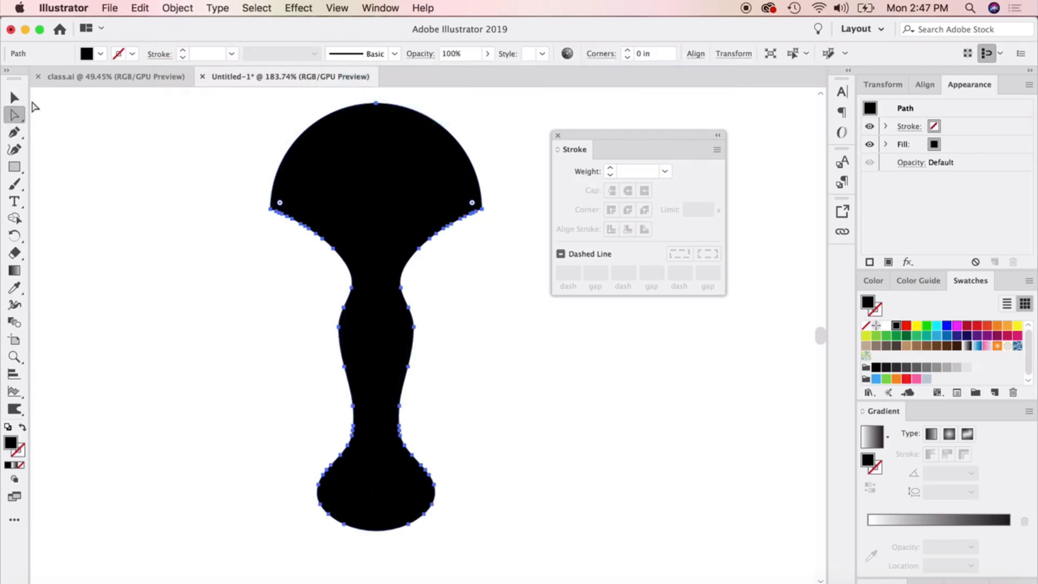
click(15, 98)
click(282, 355)
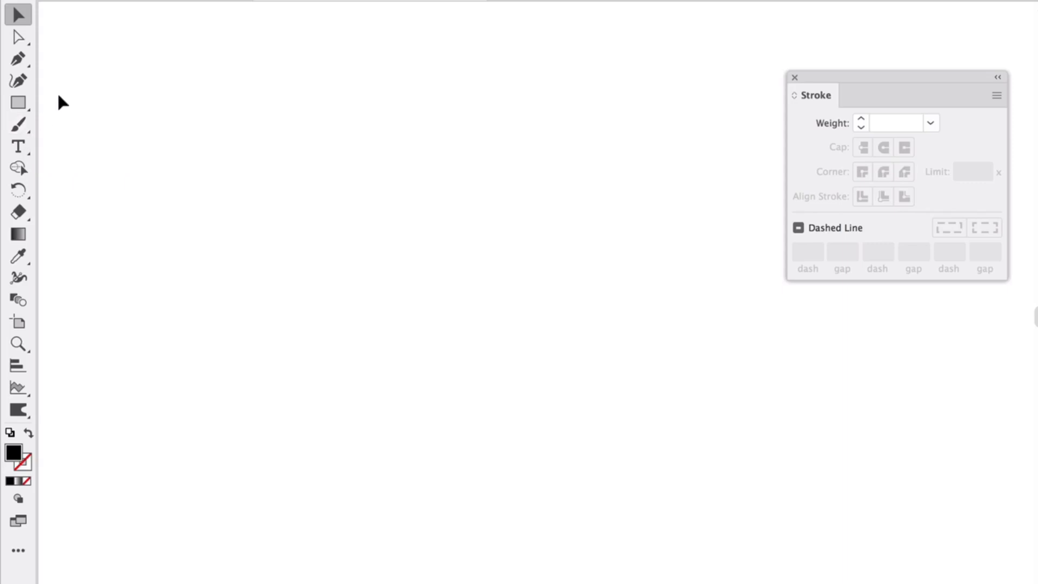
Draw a straight vertical path with the Pen tool and swap its colours to a black stroke with no fill.
click(19, 60)
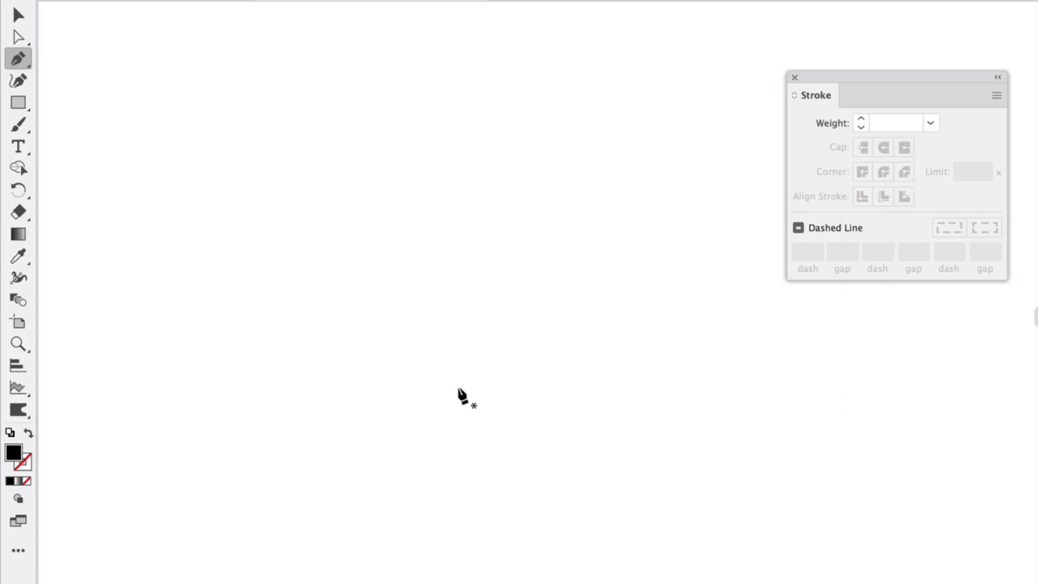
click(17, 278)
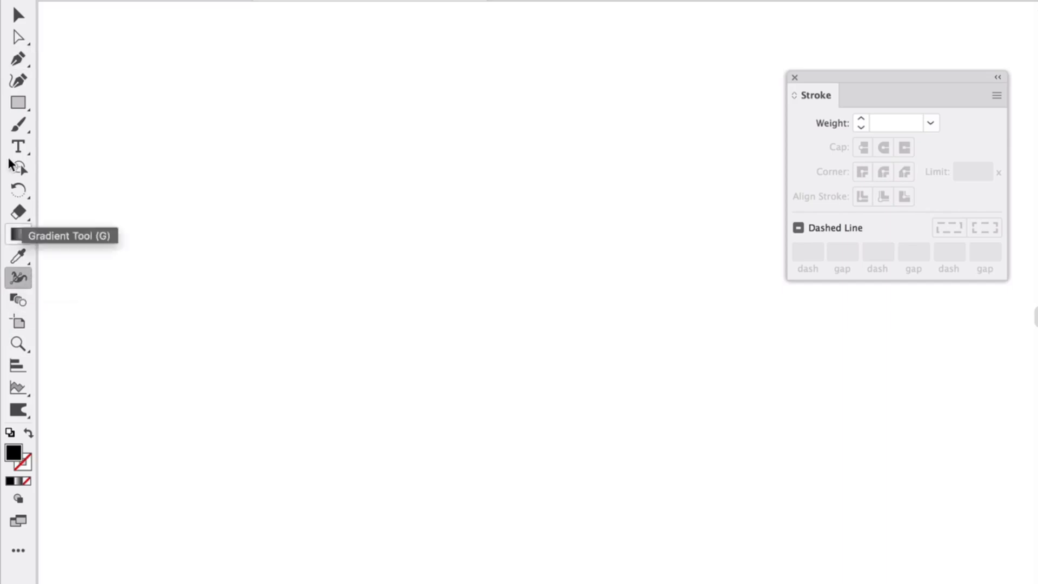
click(31, 60)
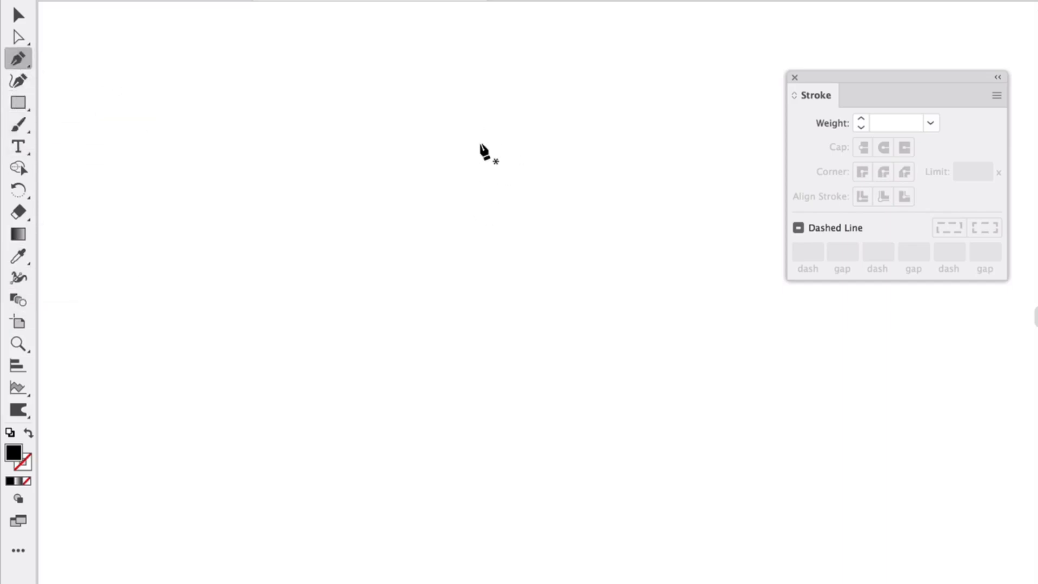
click(482, 112)
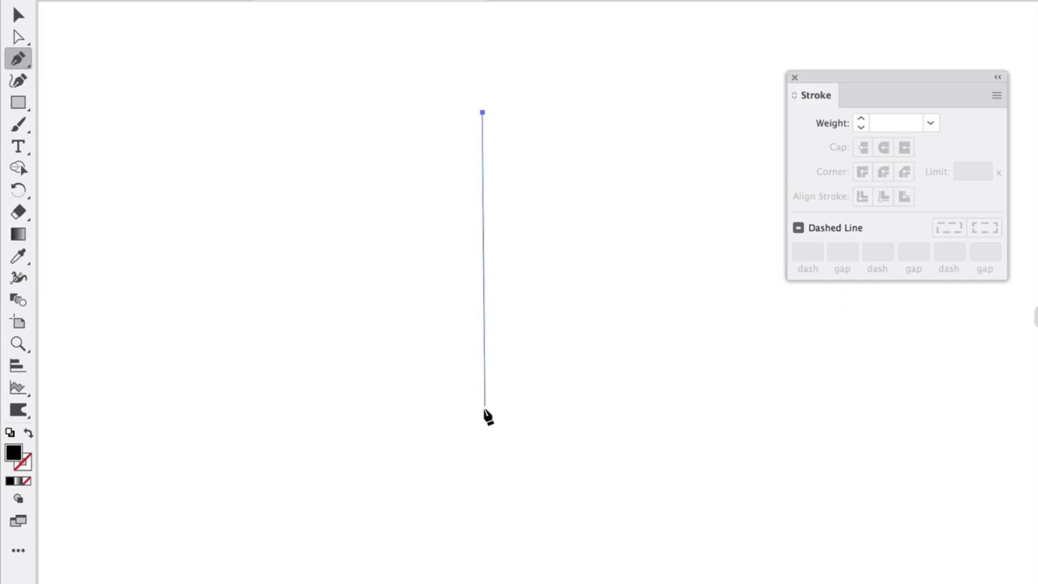
click(28, 433)
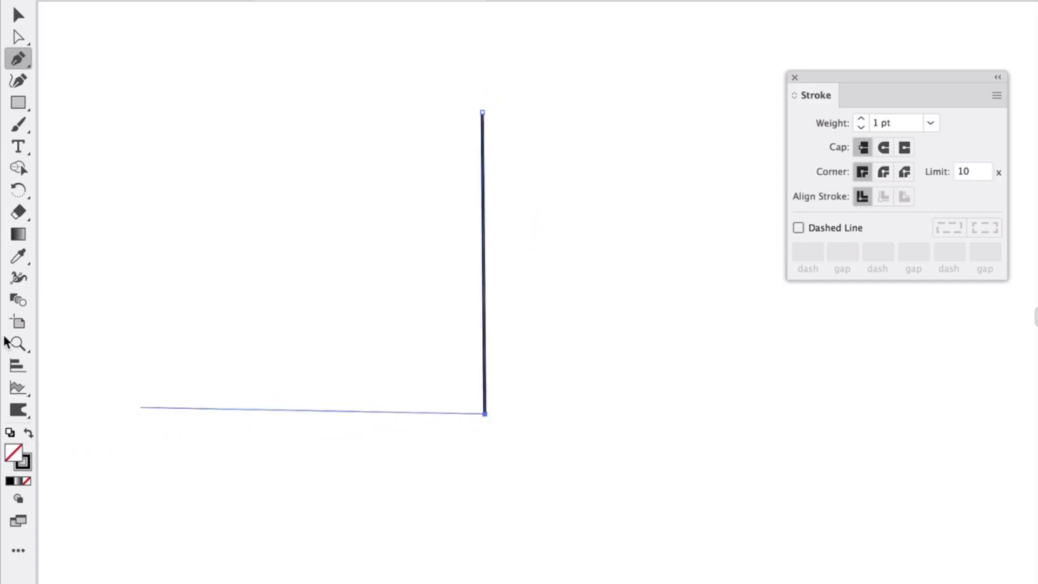
Lengthen the vertical line slightly by moving its bottom anchor point down.
click(18, 278)
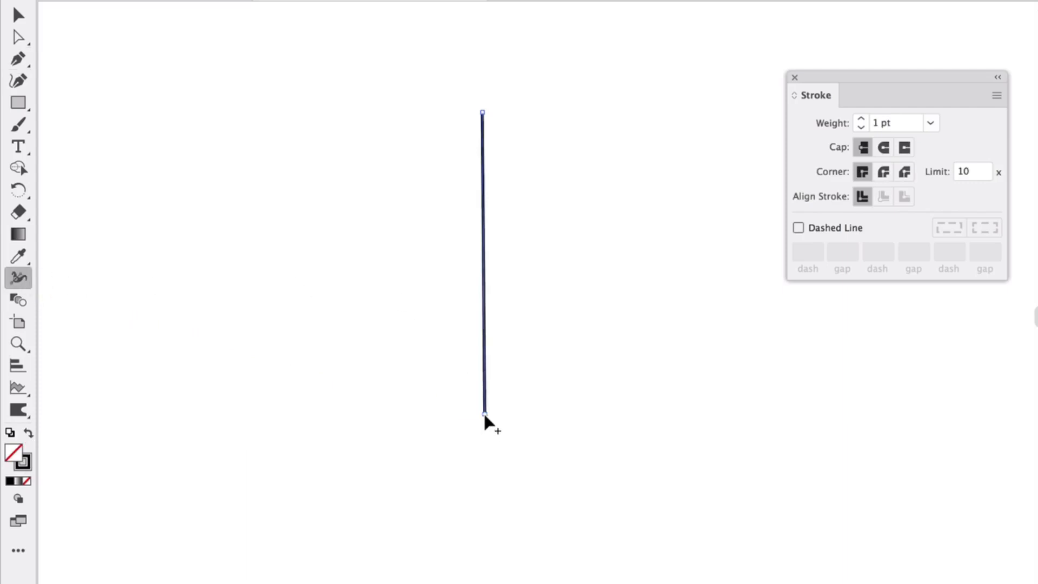
key(a)
drag(486, 417, 485, 430)
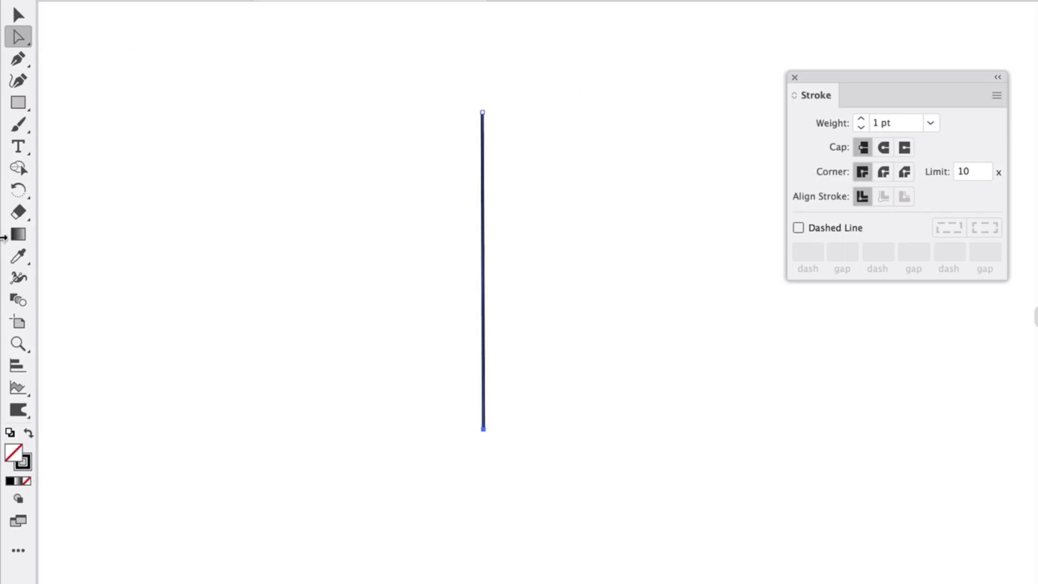
Widen the line's upper part to about 89 pt with the Width tool and pinch it just below the tip to form a shield.
click(18, 278)
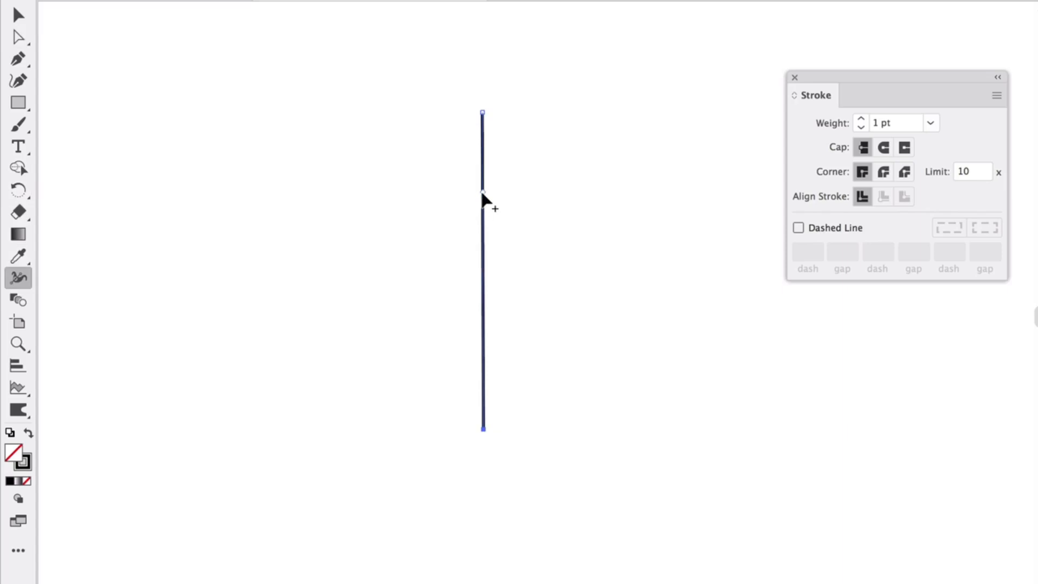
mouse_move(481, 192)
mouse_down()
mouse_move(355, 204)
mouse_move(371, 204)
mouse_up()
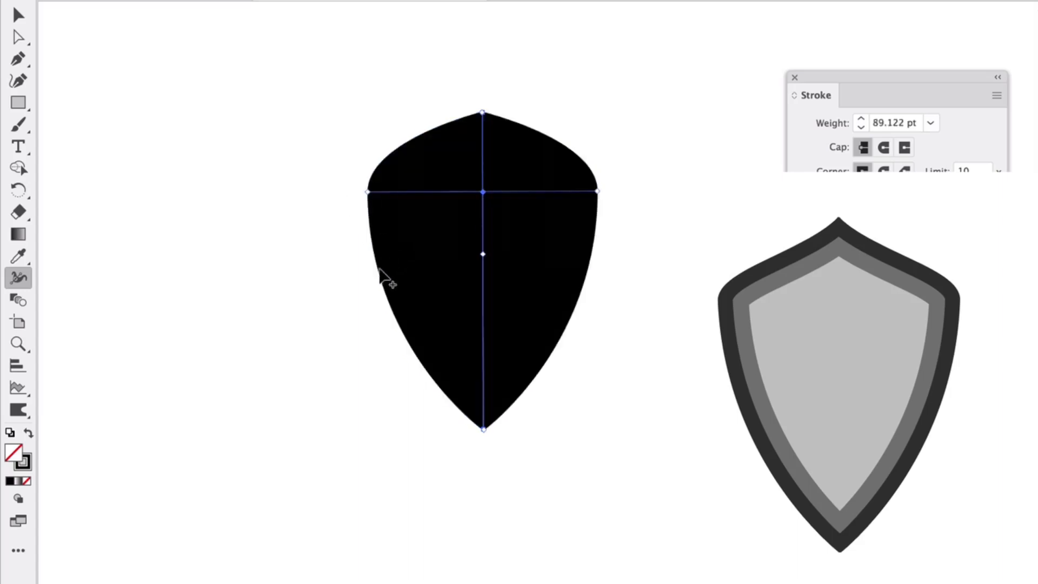
mouse_move(482, 111)
mouse_down()
mouse_move(445, 116)
mouse_move(476, 113)
mouse_move(481, 126)
mouse_up()
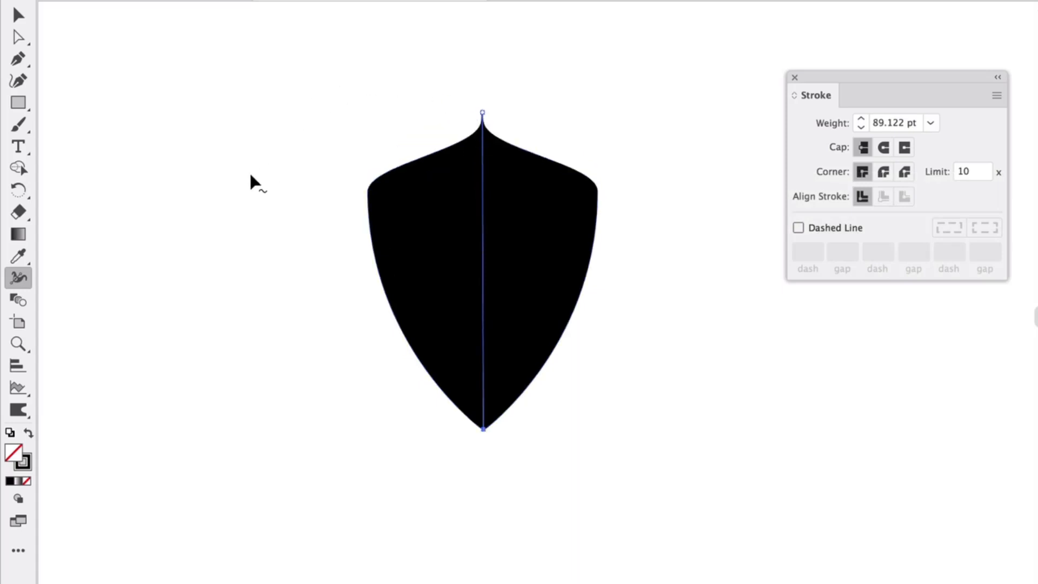
Try different width points in the shield's lower half, undoing each one.
drag(485, 291, 428, 296)
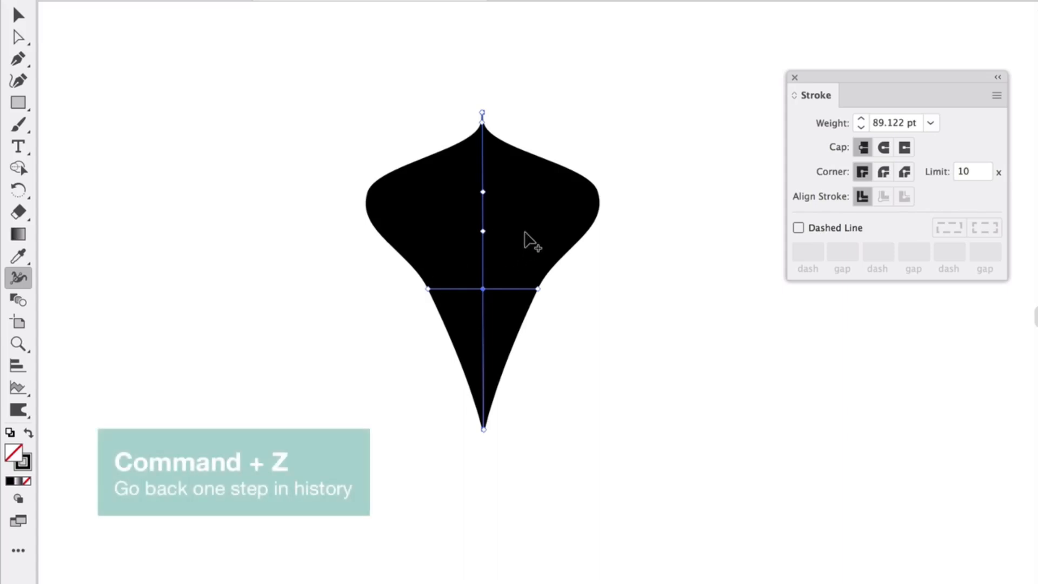
key(super+z)
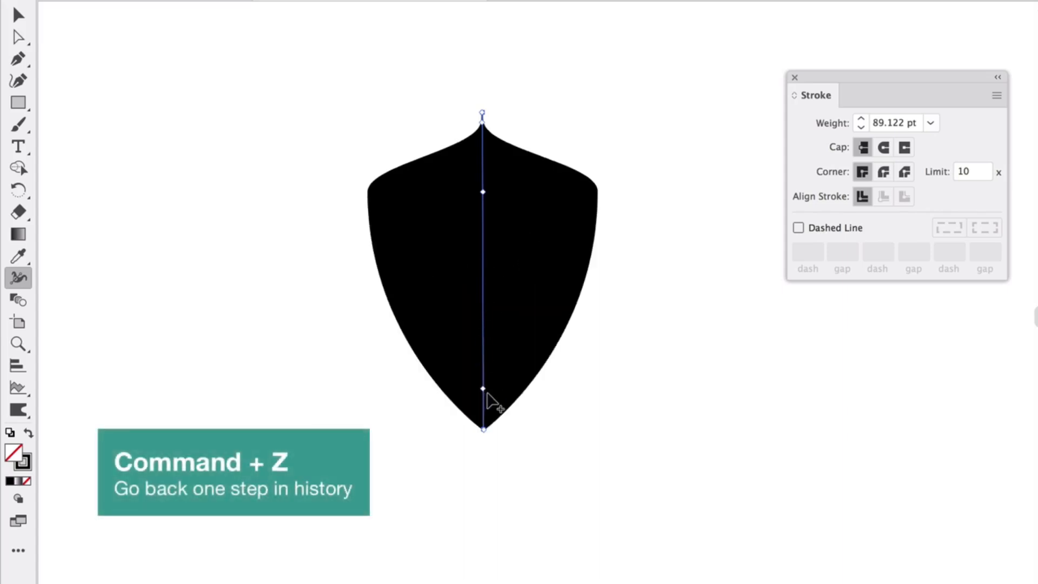
drag(434, 396, 425, 393)
key(super+z)
mouse_move(408, 350)
mouse_down()
mouse_move(389, 354)
mouse_move(405, 352)
mouse_up()
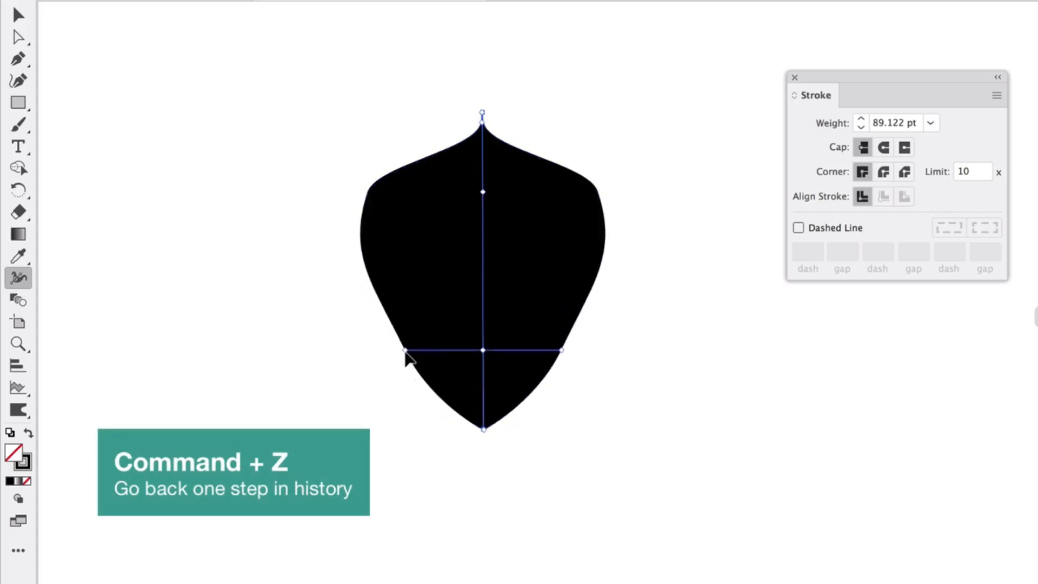
key(super+z)
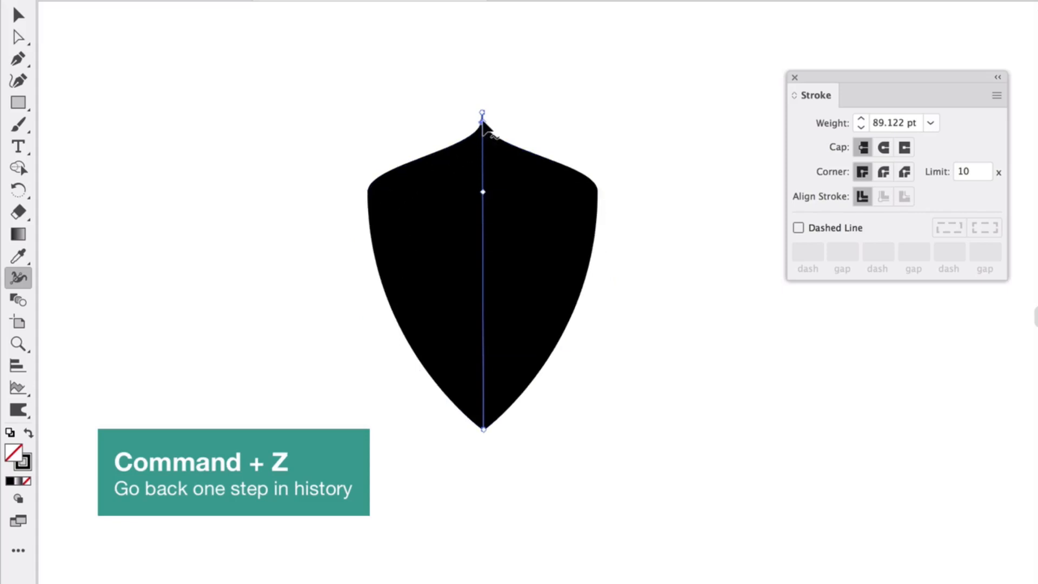
Widen the pinched width point just below the shield's tip slightly and deselect the shield.
drag(483, 123, 469, 122)
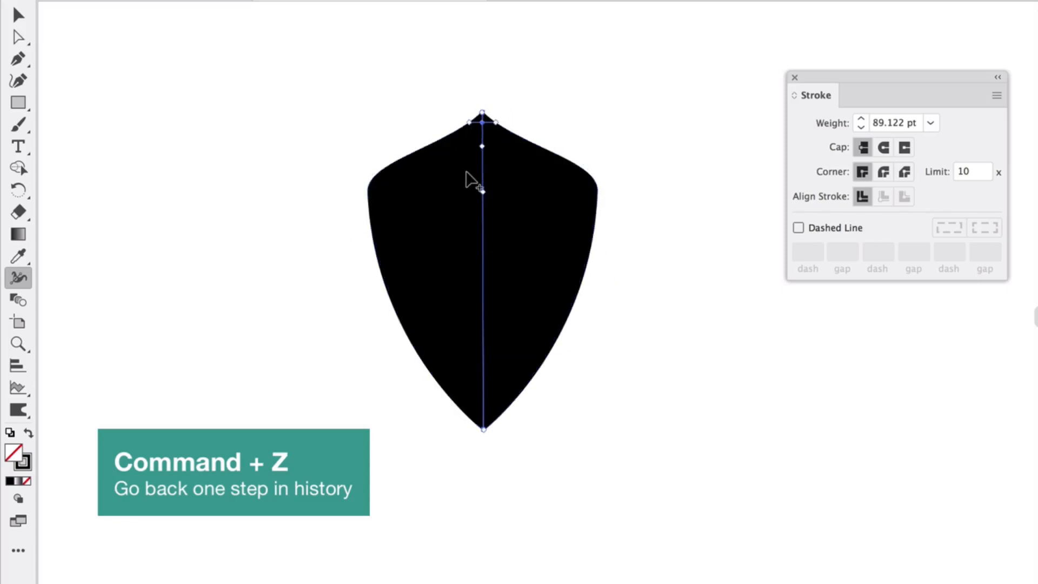
key(v)
click(250, 324)
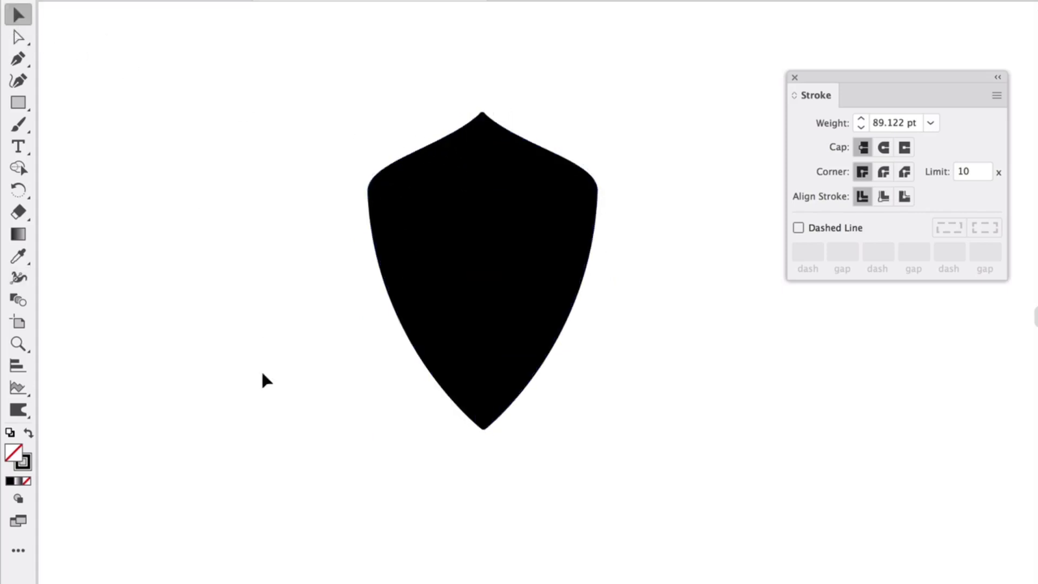
Convert the shield's variable-width path into a filled shape with Outline Stroke and reposition it.
click(454, 267)
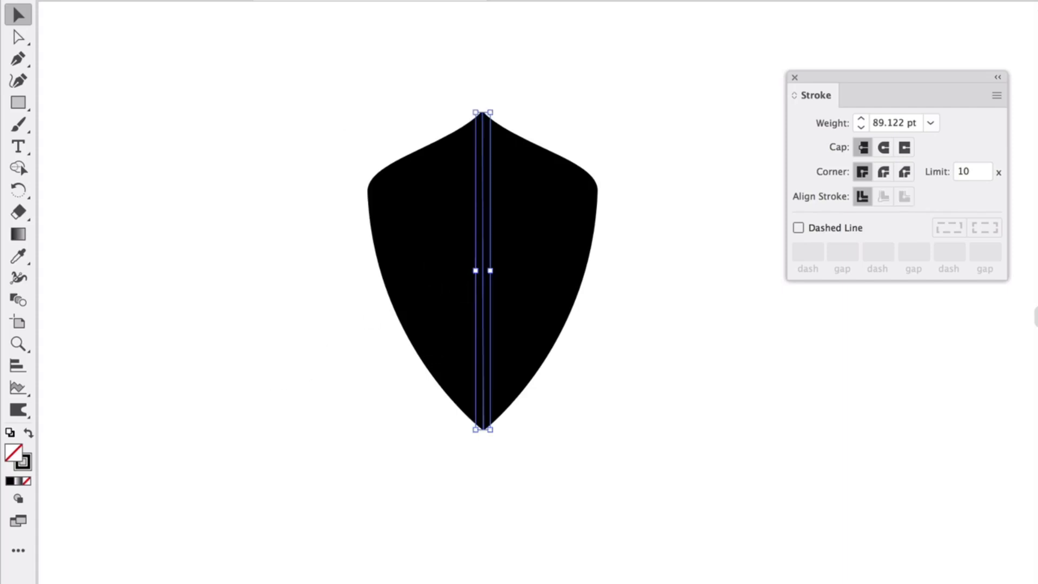
click(217, 0)
mouse_move(271, 291)
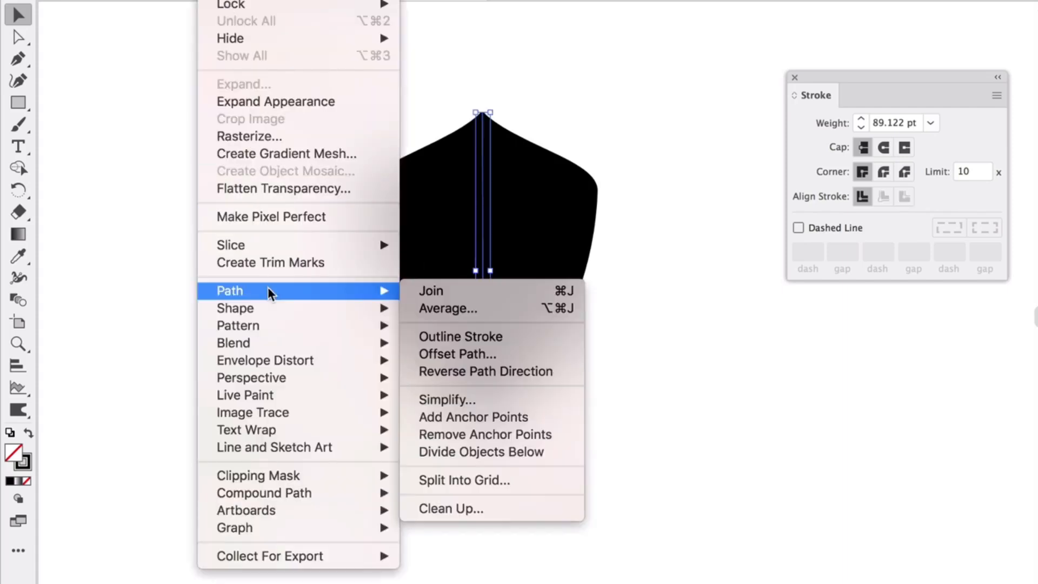
click(459, 338)
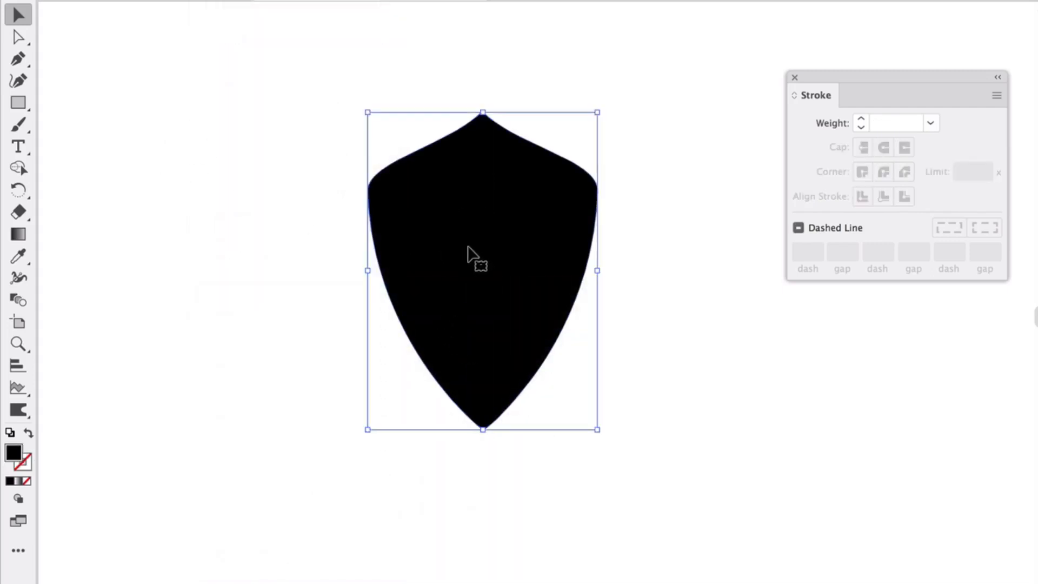
drag(468, 247, 489, 281)
click(749, 441)
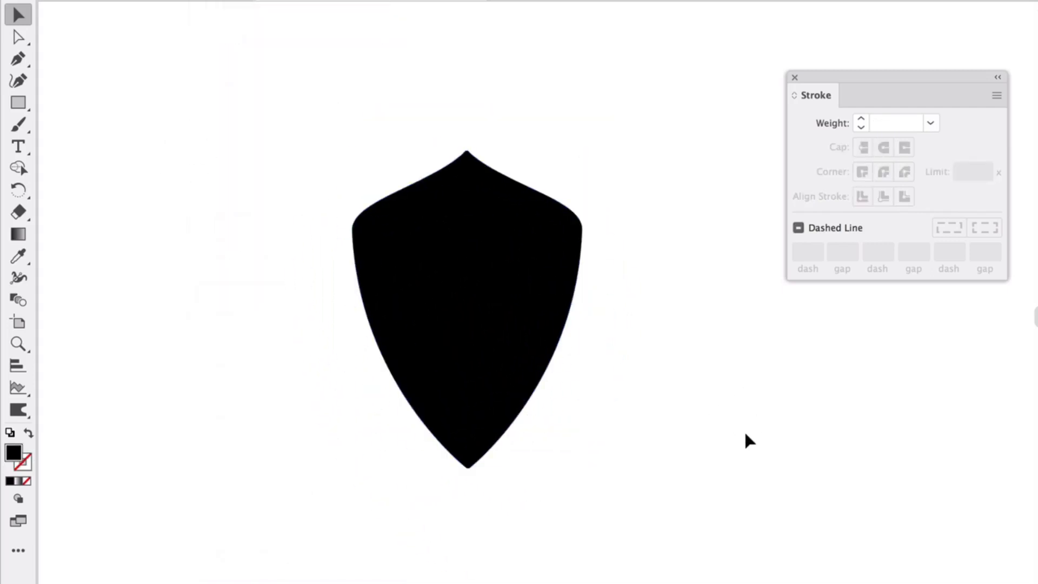
click(453, 254)
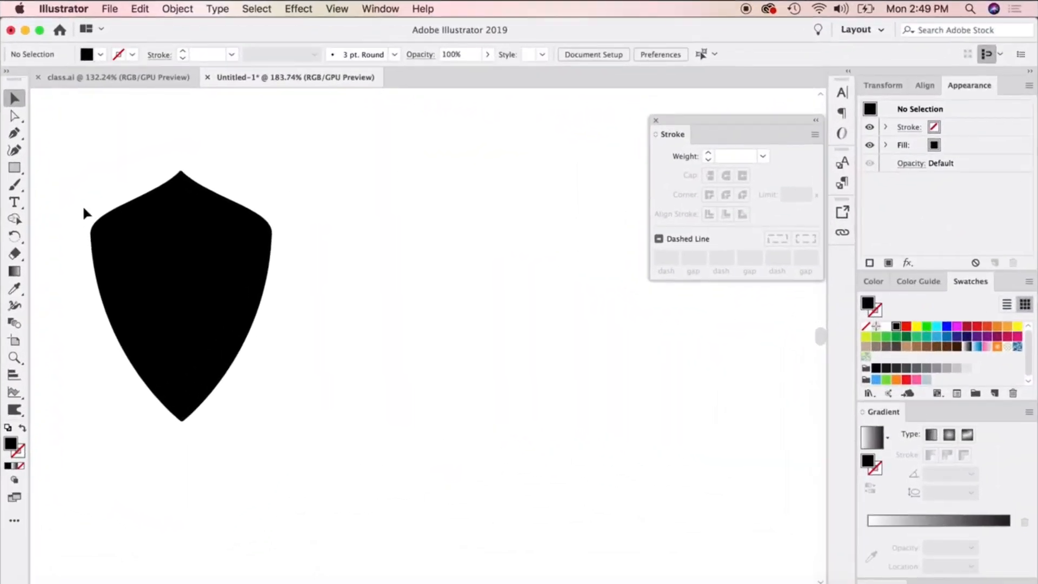
Draw a circle beside the shield with the Ellipse tool and give it a black stroke with no fill.
drag(17, 172, 66, 189)
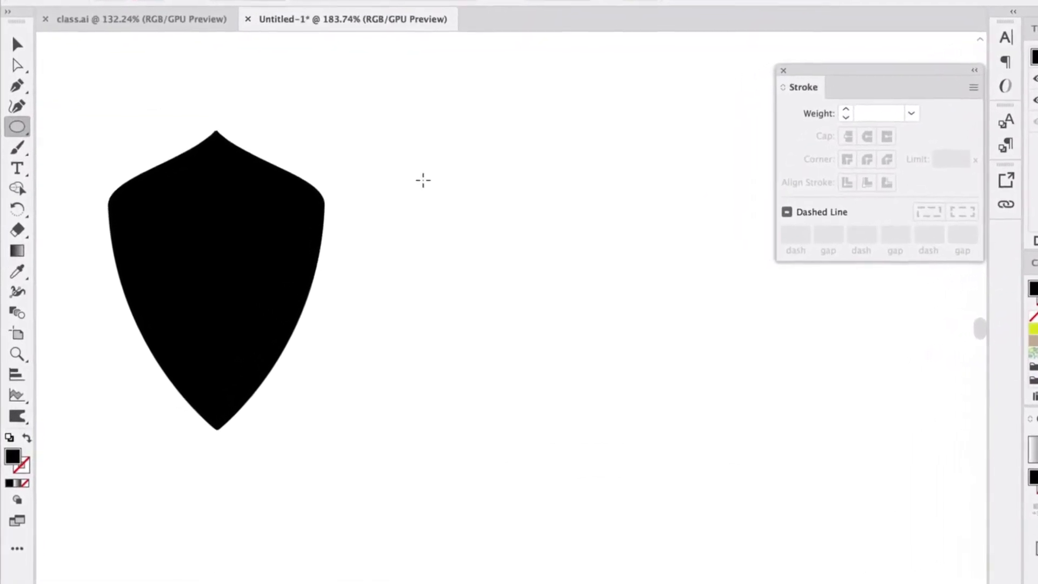
drag(371, 197, 564, 420)
drag(644, 426, 649, 479)
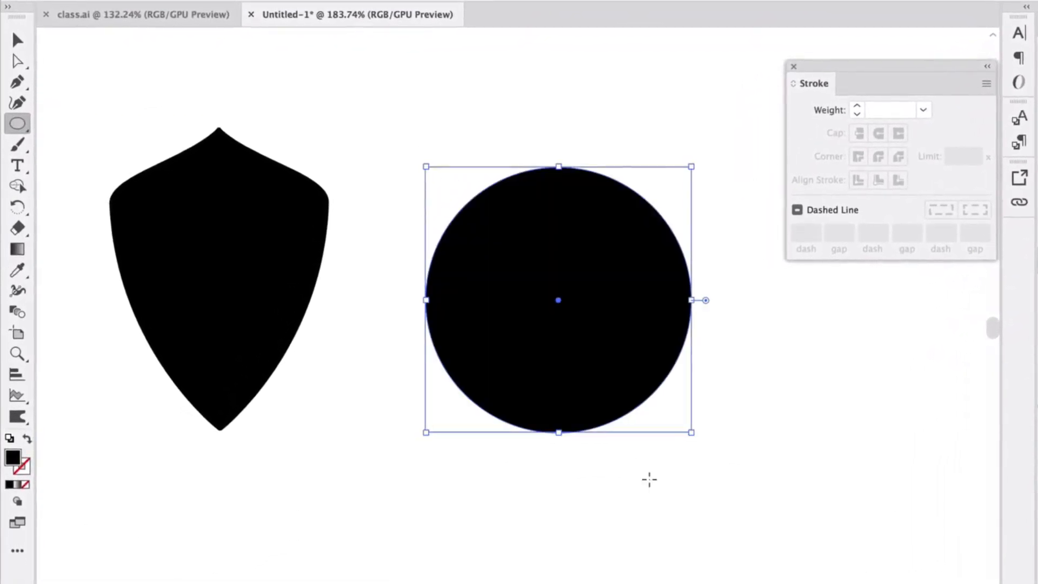
click(27, 439)
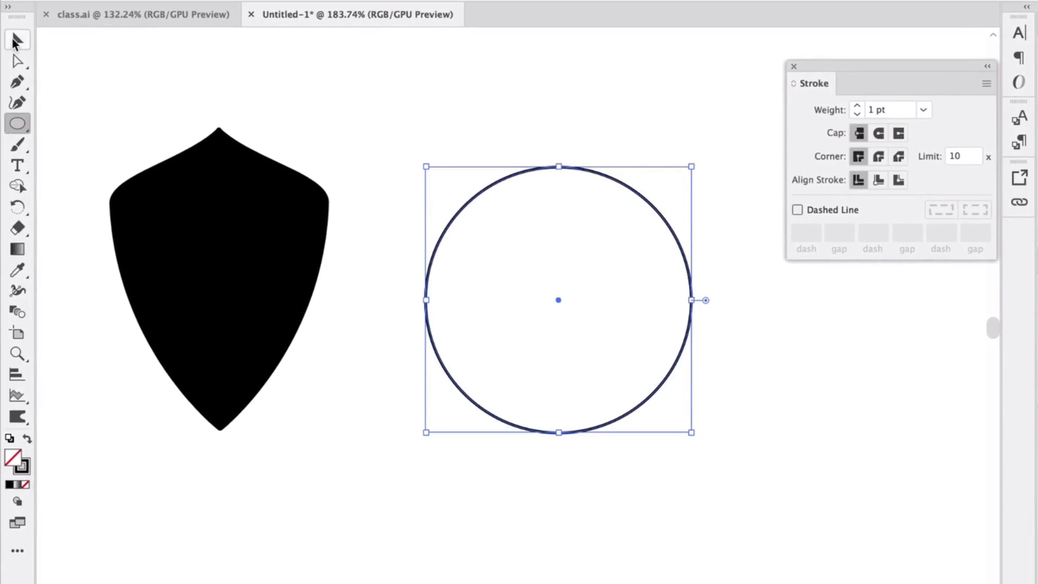
Widen the circle's stroke to about 24 pt at the top and slightly at the bottom with the Width tool, forming a crescent.
click(17, 40)
click(18, 291)
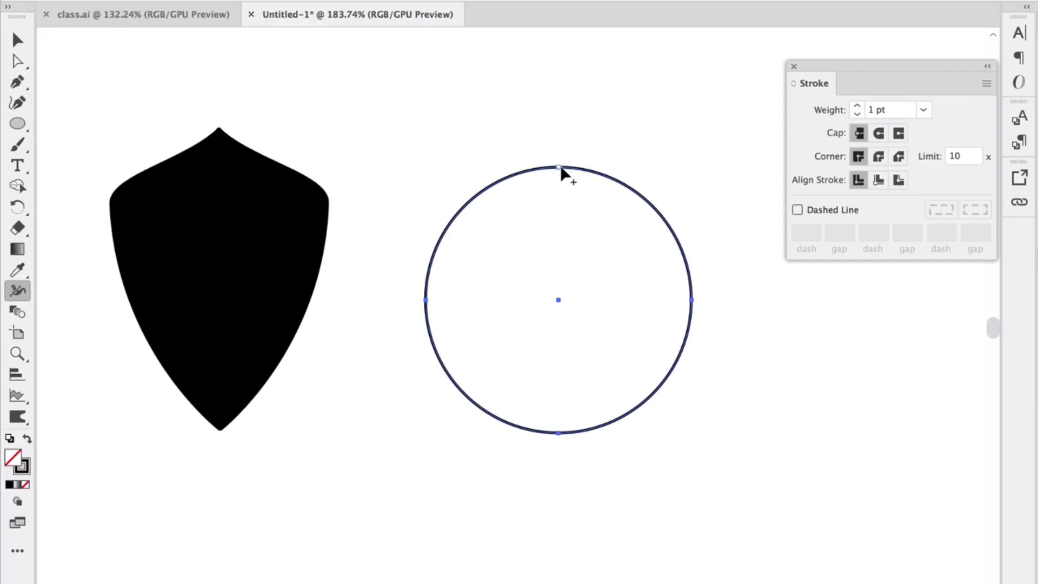
mouse_move(561, 169)
mouse_down()
mouse_move(563, 203)
mouse_move(559, 138)
mouse_up()
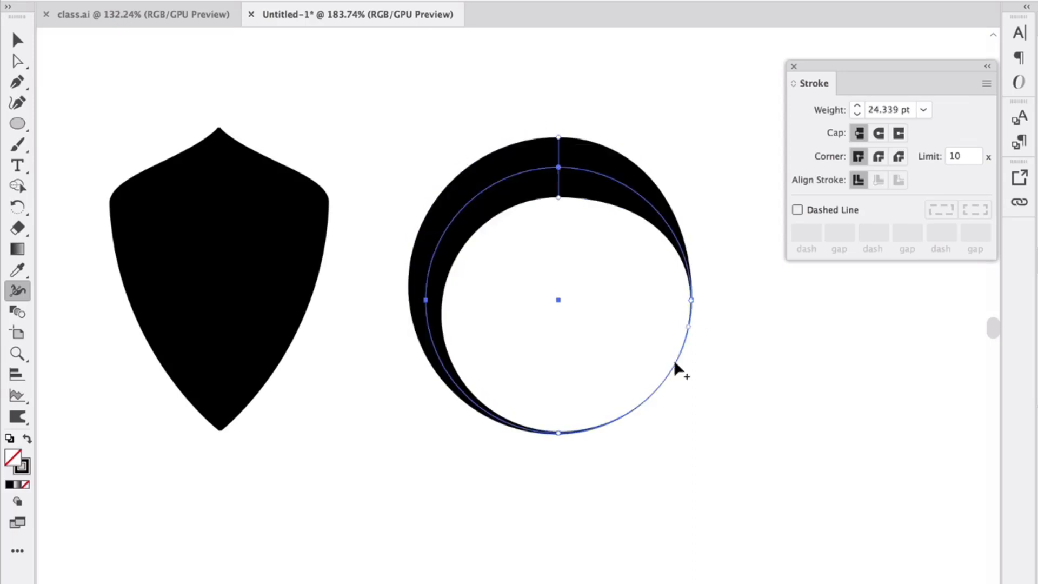
drag(642, 404, 635, 393)
key(super+z)
drag(558, 432, 560, 431)
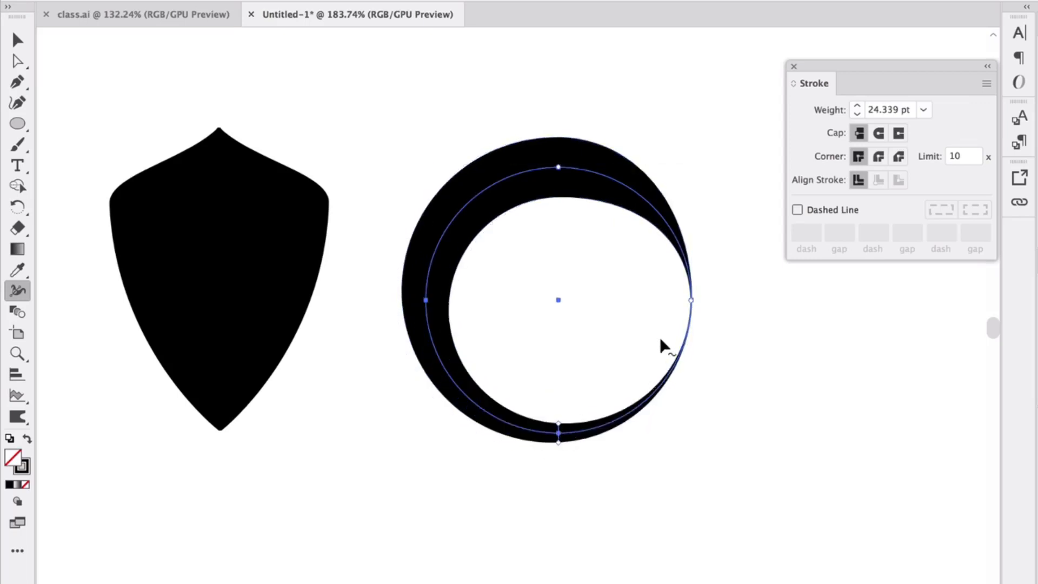
click(16, 40)
click(91, 49)
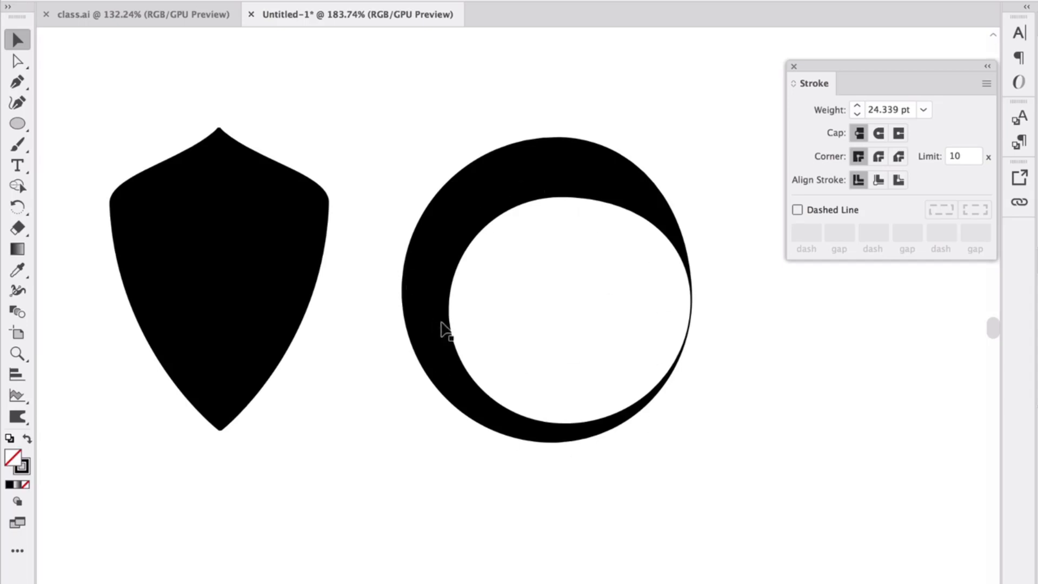
Draw an open wavy path with the Pen tool across the empty area below the shield and the crescent.
scroll(243, 357, down, 4)
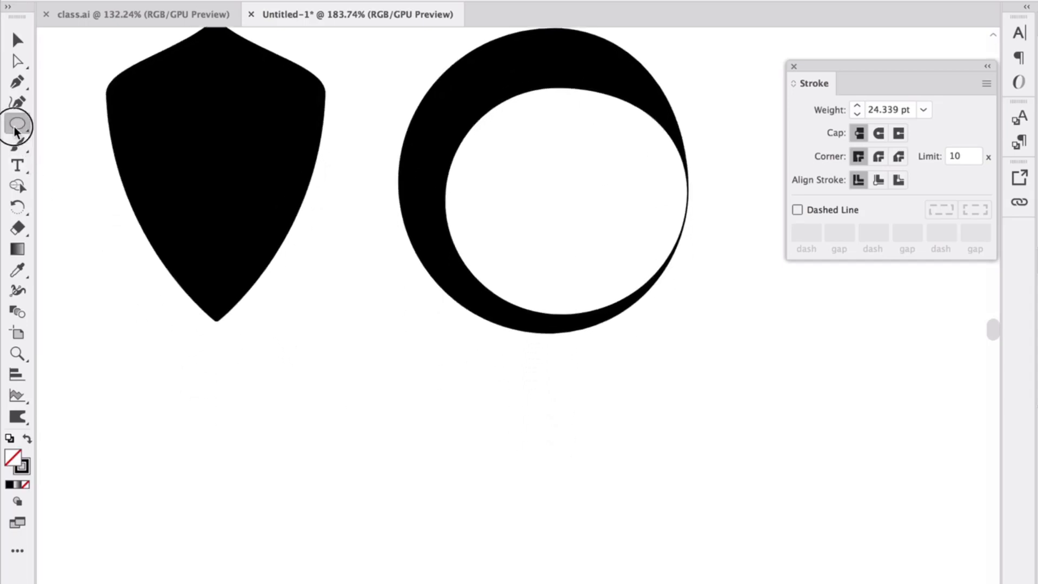
mouse_move(17, 123)
mouse_down()
mouse_move(91, 169)
mouse_move(96, 189)
mouse_move(14, 138)
mouse_move(14, 104)
mouse_up()
click(16, 83)
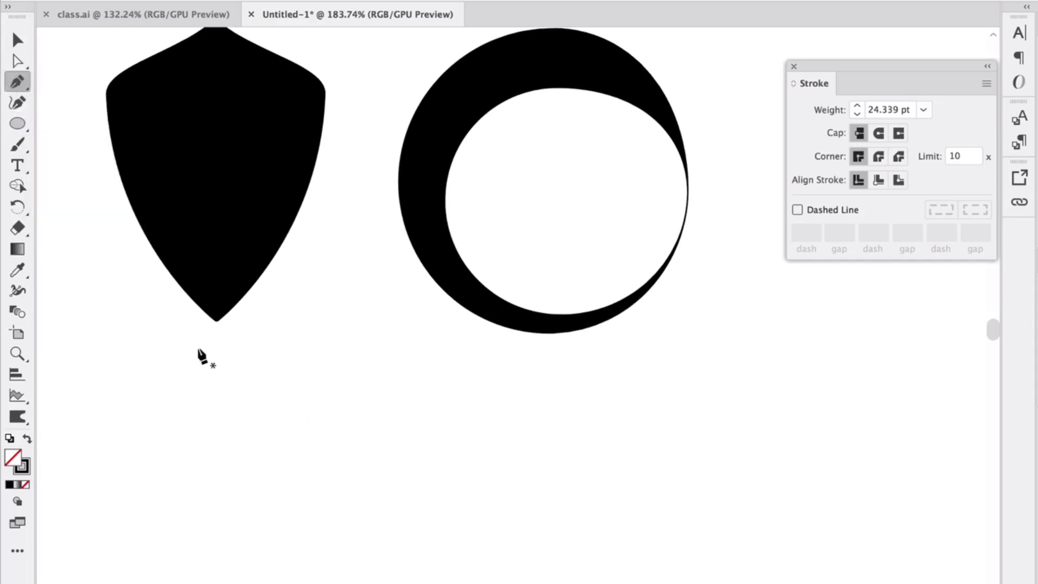
scroll(260, 456, down, 1)
click(158, 492)
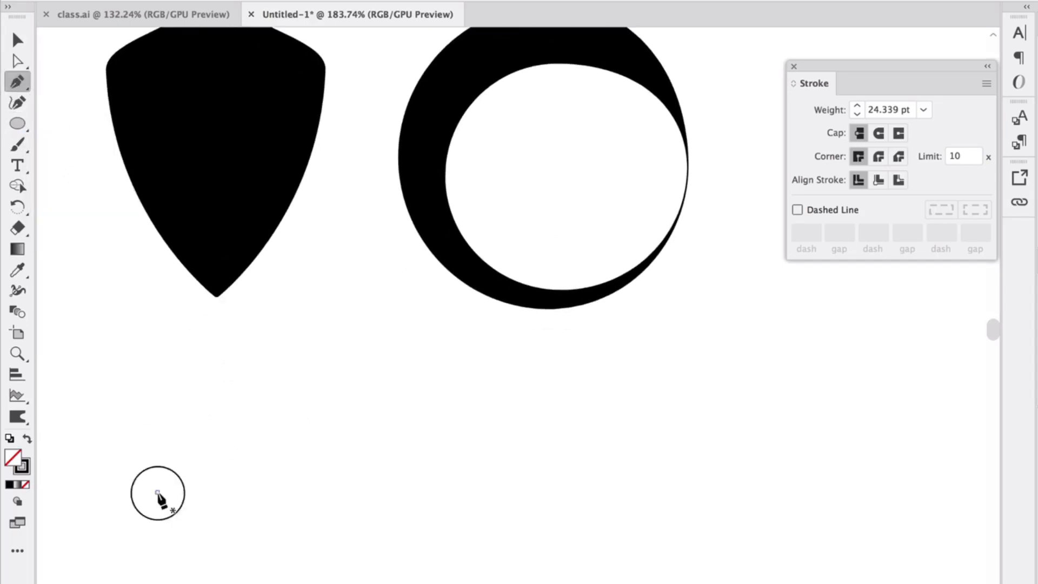
drag(370, 433, 483, 478)
drag(586, 505, 660, 489)
drag(809, 443, 876, 452)
Smooth the wavy path with the Curvature tool by shifting its crest and trough points and raising its right end.
key(shift+grave)
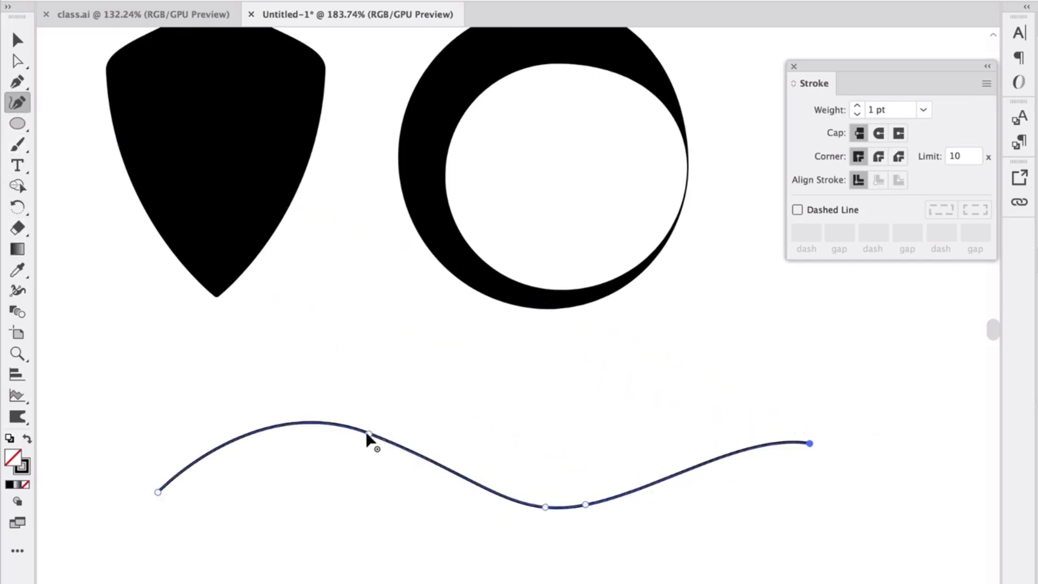
mouse_move(369, 433)
mouse_down()
mouse_move(362, 448)
mouse_move(350, 438)
mouse_up()
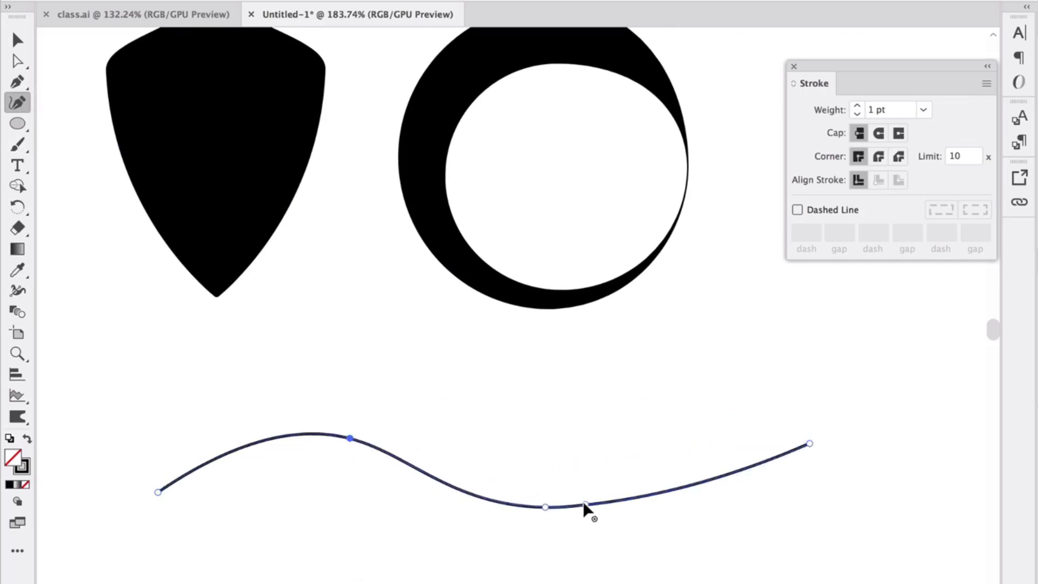
click(599, 500)
drag(810, 443, 794, 416)
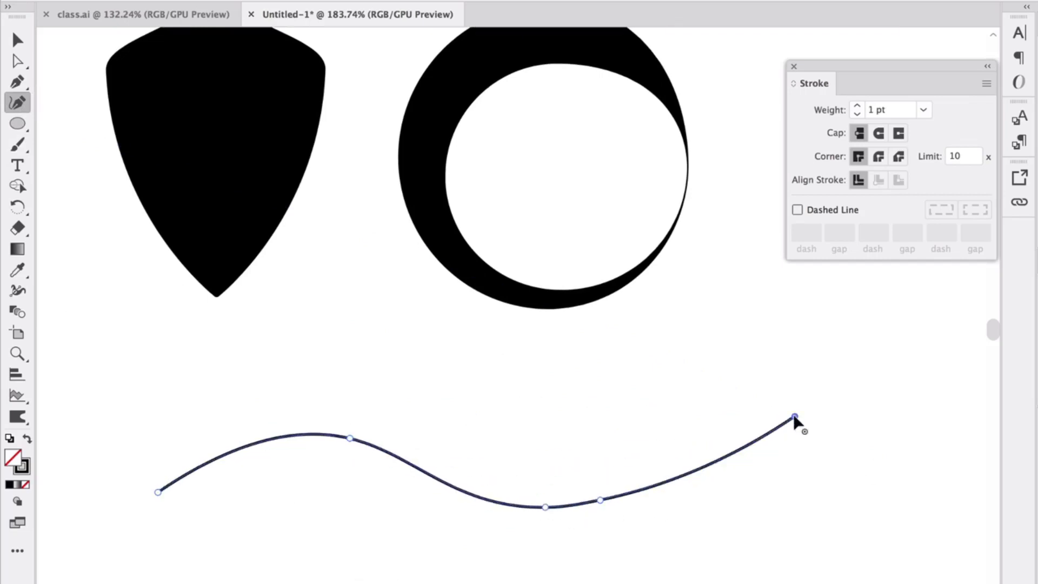
click(20, 41)
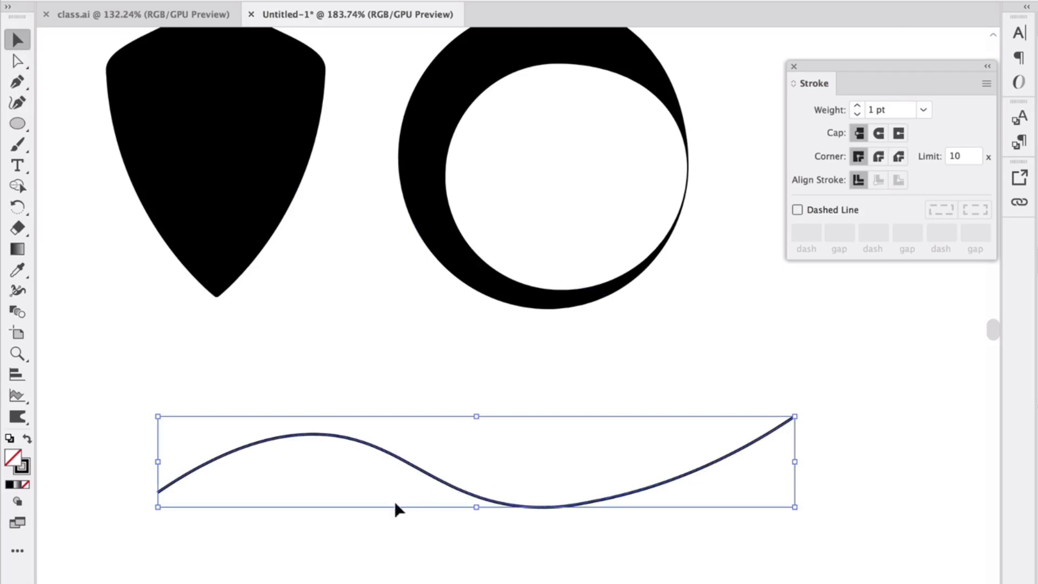
Widen the middle of the wavy path's stroke to about 38 pt with the Width tool.
click(17, 290)
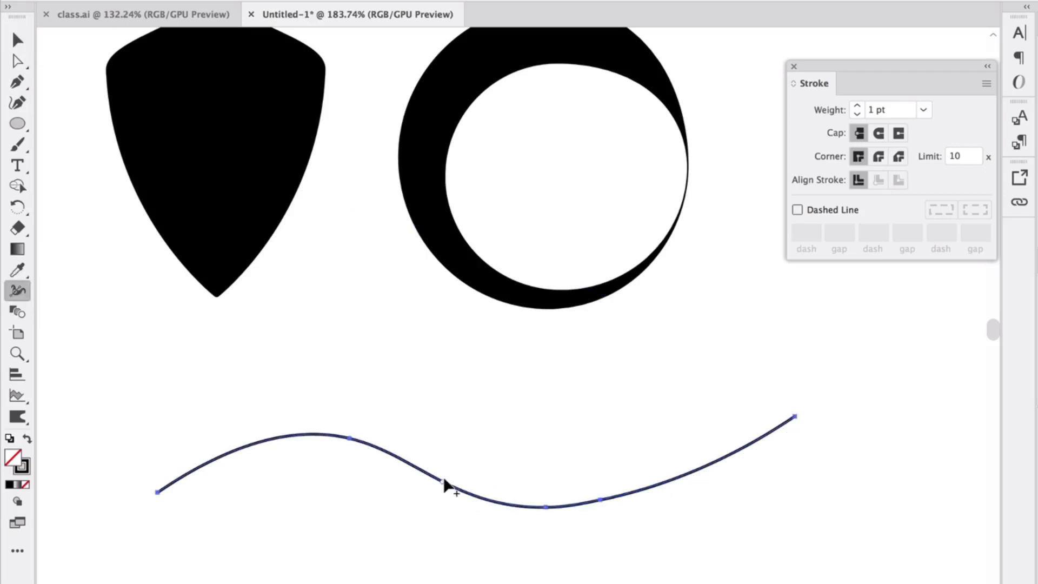
mouse_move(444, 484)
mouse_down()
mouse_move(447, 447)
mouse_move(461, 430)
mouse_move(462, 439)
mouse_up()
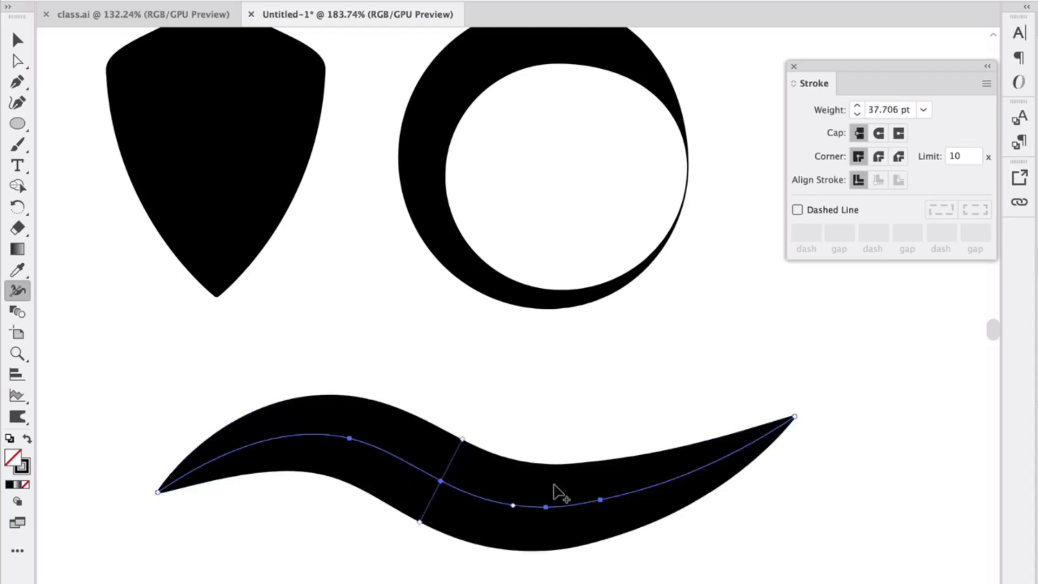
click(17, 39)
click(165, 319)
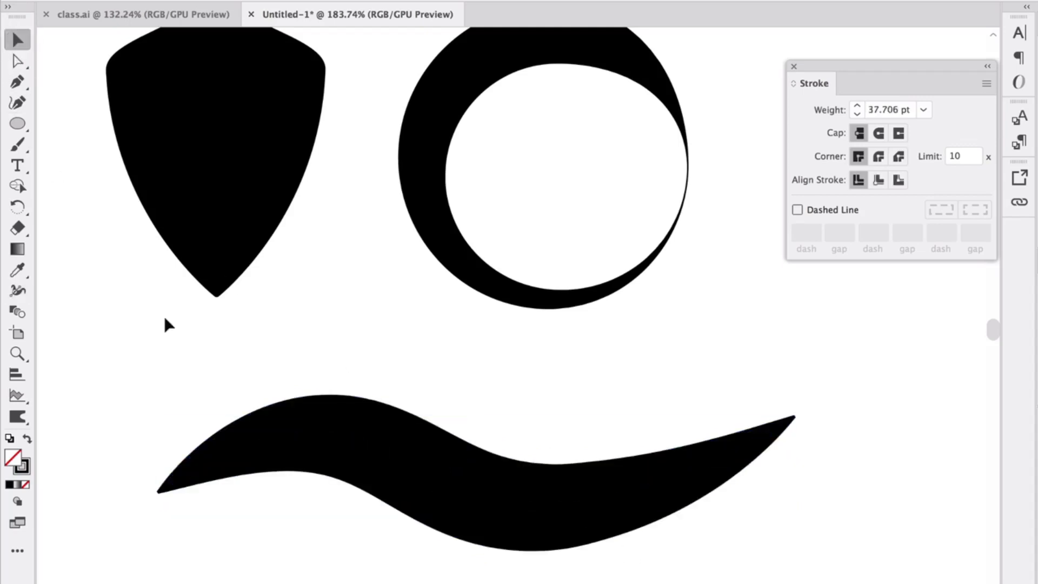
Narrow the wave's stroke near both ends with the Width tool so that it tapers to slim points.
click(298, 464)
click(18, 290)
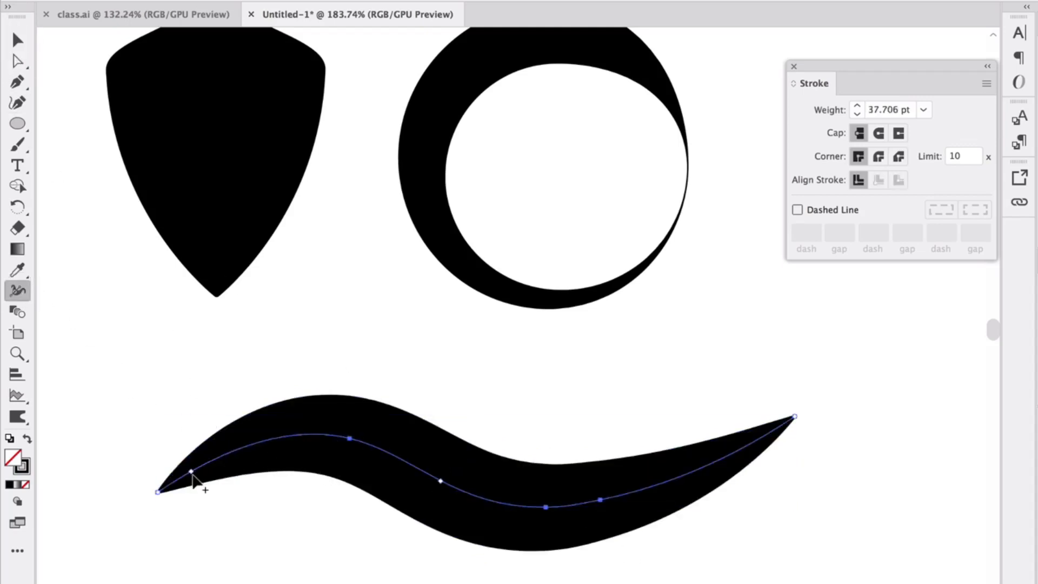
drag(192, 474, 195, 480)
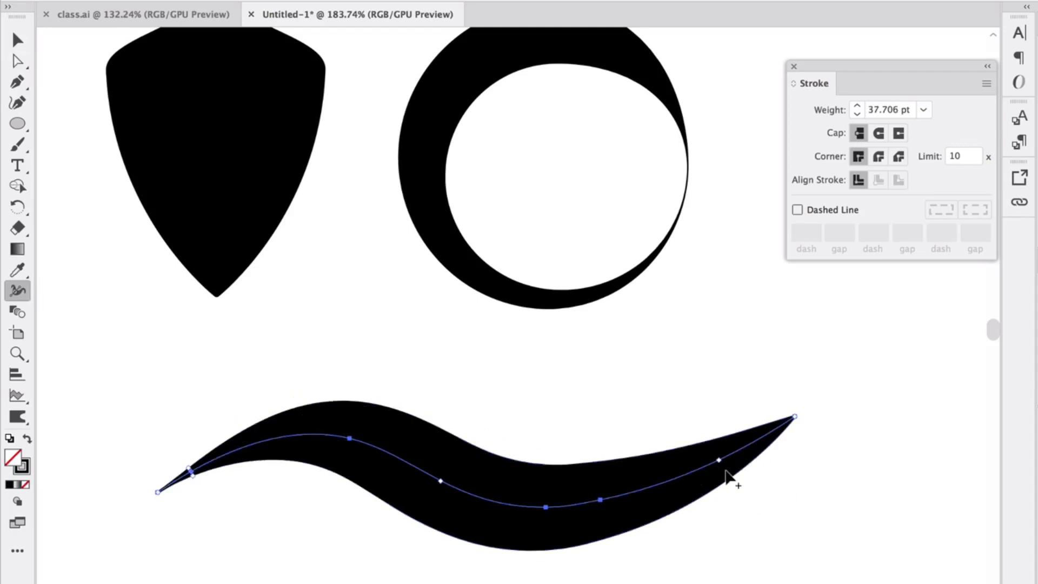
mouse_move(727, 459)
mouse_down()
mouse_move(722, 440)
mouse_move(724, 454)
mouse_up()
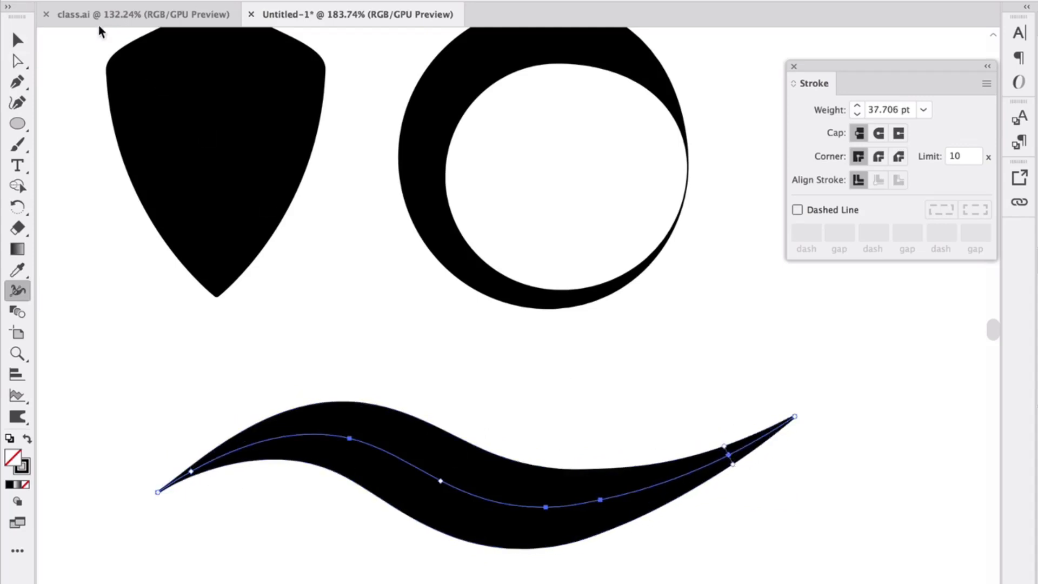
click(20, 39)
click(104, 94)
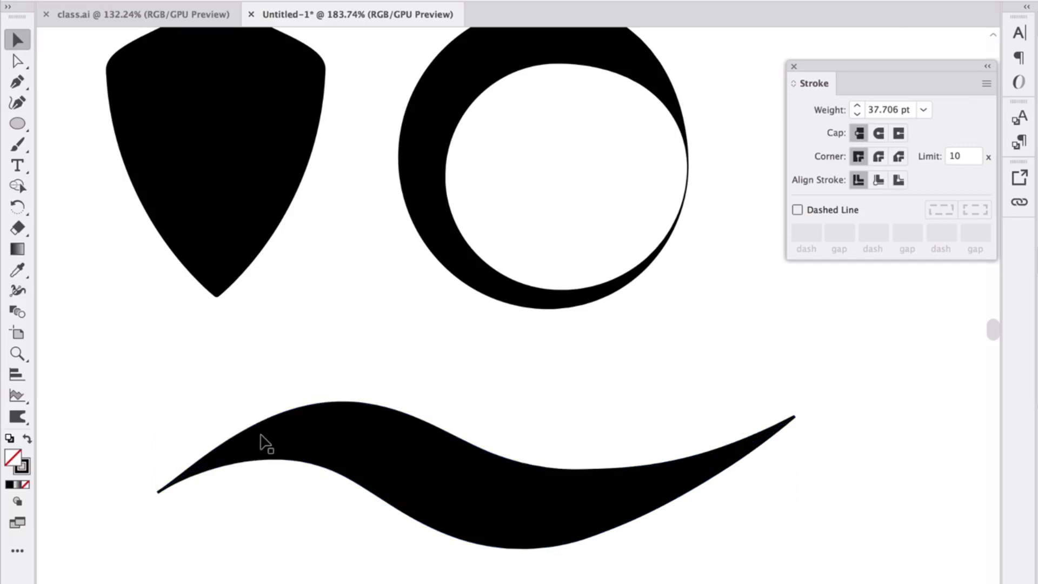
Draw an upright open S-shaped path with the Pen tool in the empty area below the wave.
scroll(268, 425, down, 6)
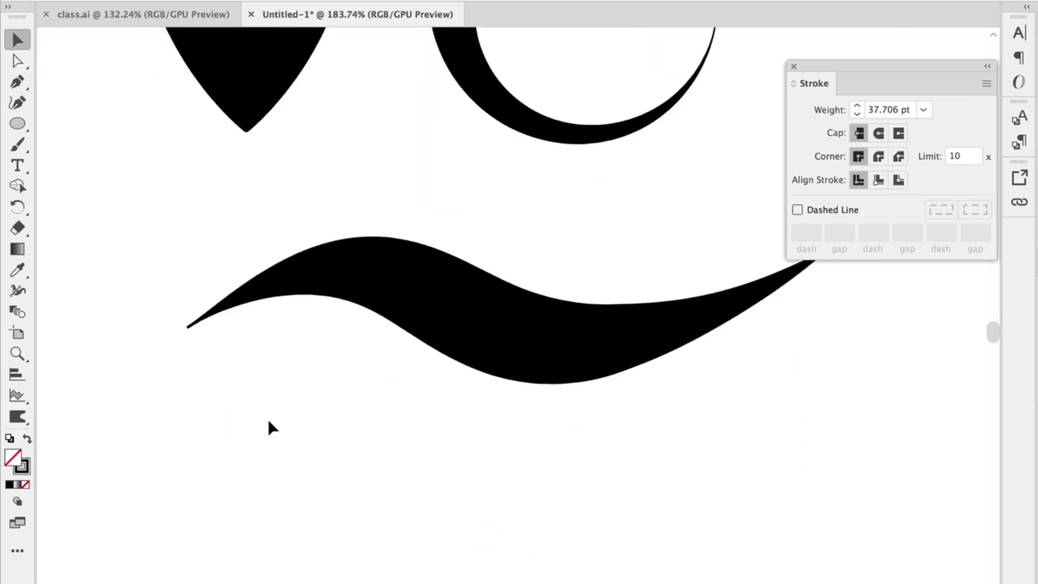
scroll(266, 414, down, 3)
scroll(265, 407, down, 2)
scroll(264, 407, down, 6)
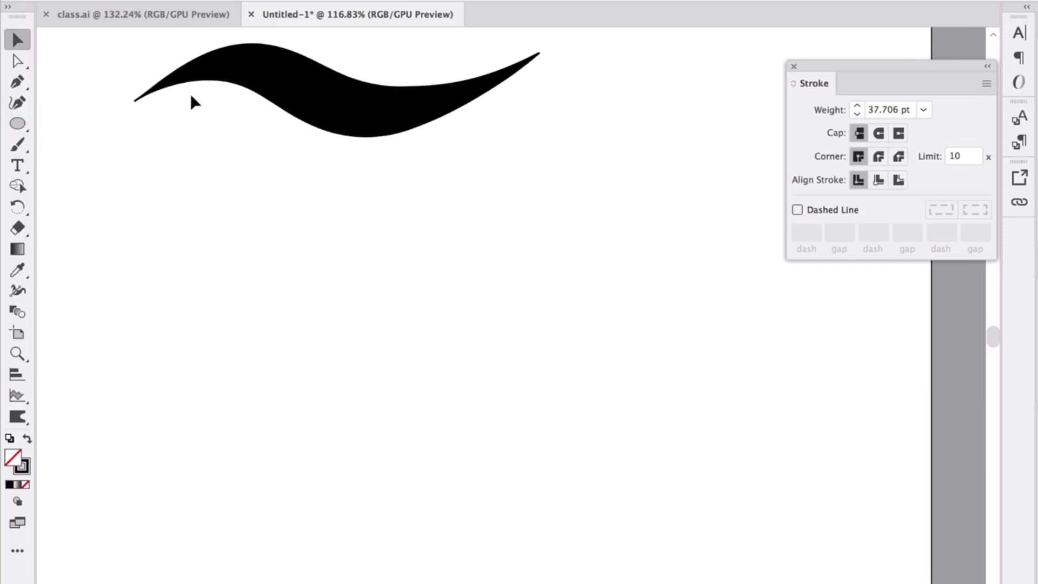
click(16, 83)
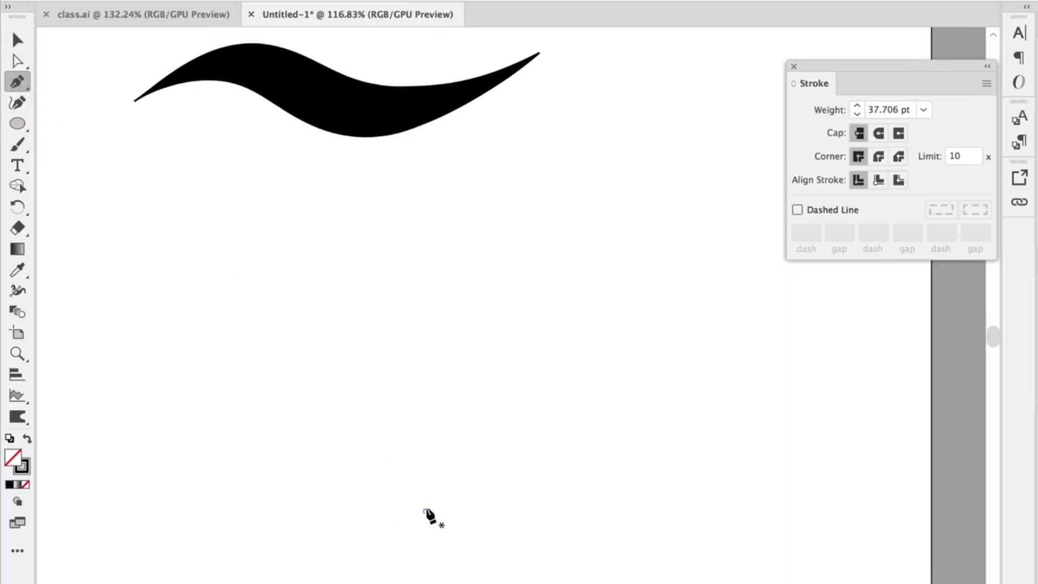
drag(425, 510, 413, 371)
drag(427, 381, 397, 306)
click(438, 238)
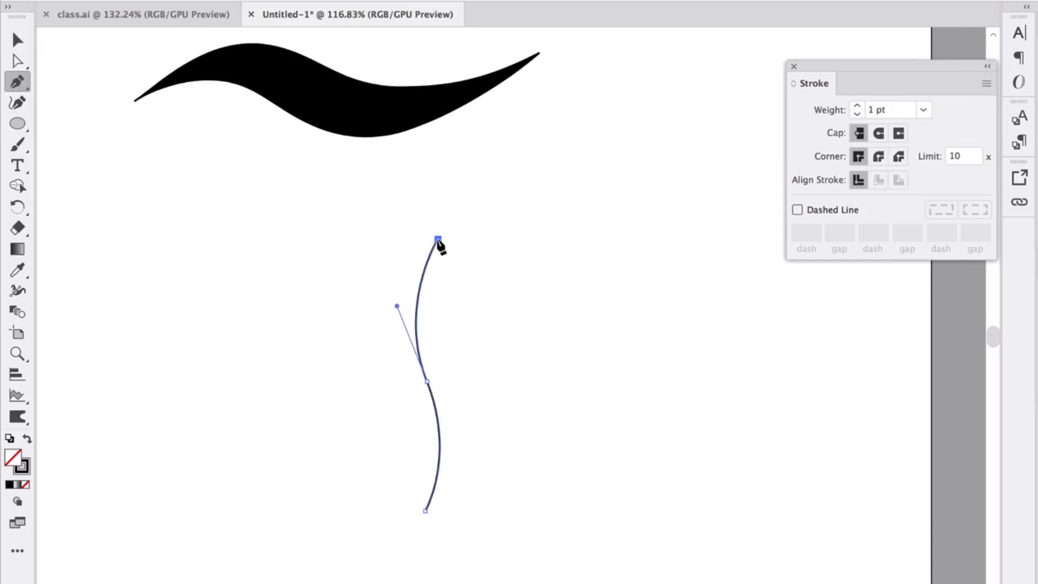
click(17, 39)
click(198, 225)
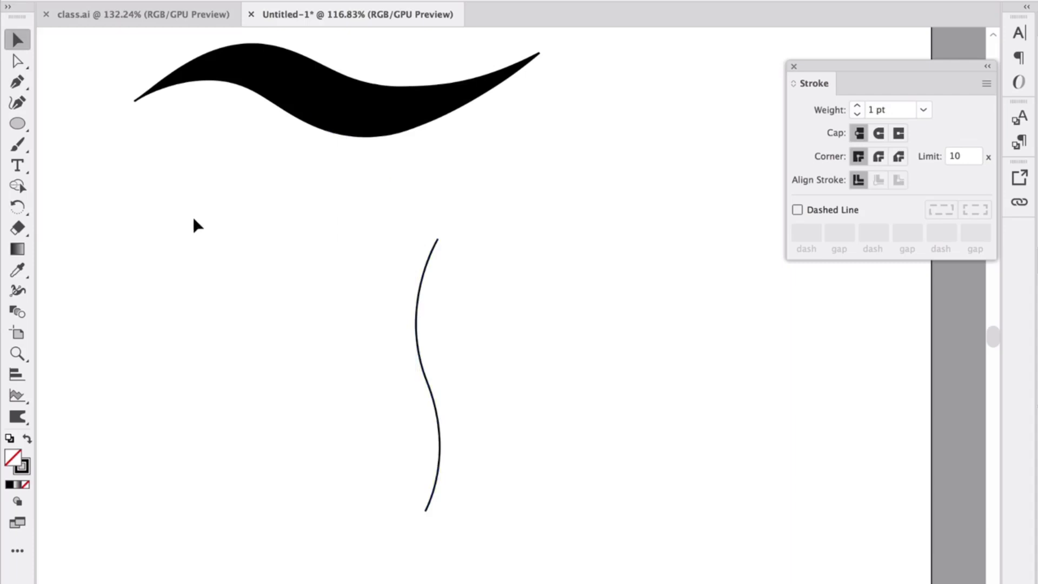
Turn the S-shaped path into a leaf with the Width tool, widening its middle to about 81 pt and narrowing it near both ends.
click(17, 292)
drag(420, 371, 373, 378)
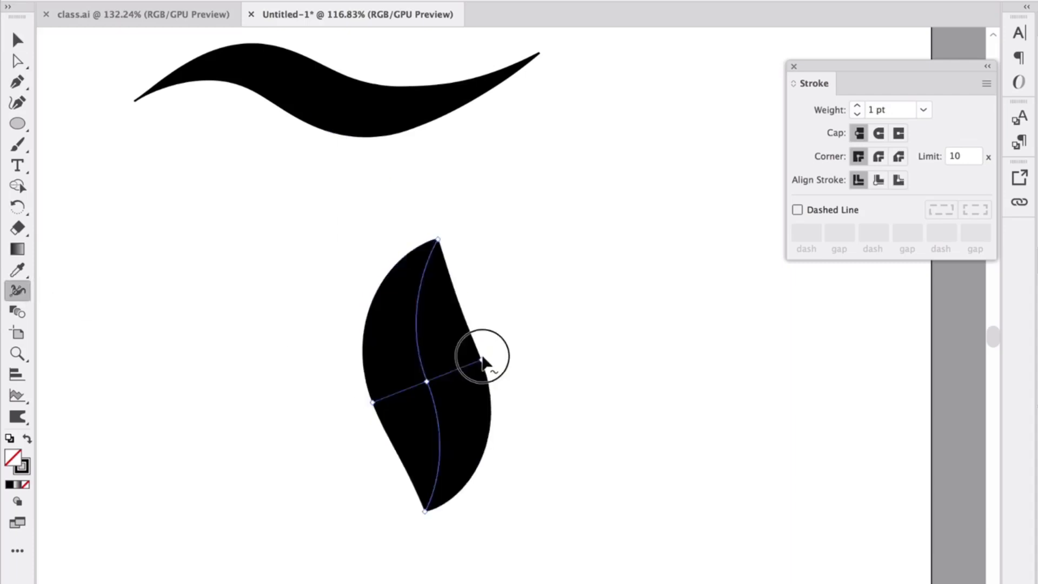
mouse_move(482, 357)
mouse_down()
mouse_move(465, 359)
mouse_move(485, 357)
mouse_up()
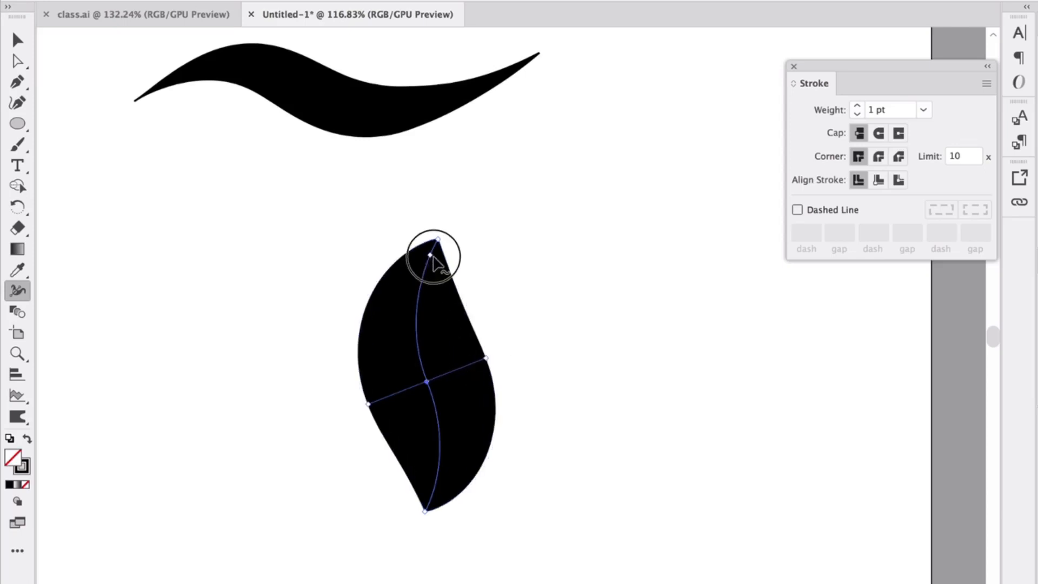
mouse_move(432, 258)
mouse_down()
mouse_move(447, 255)
mouse_move(438, 255)
mouse_up()
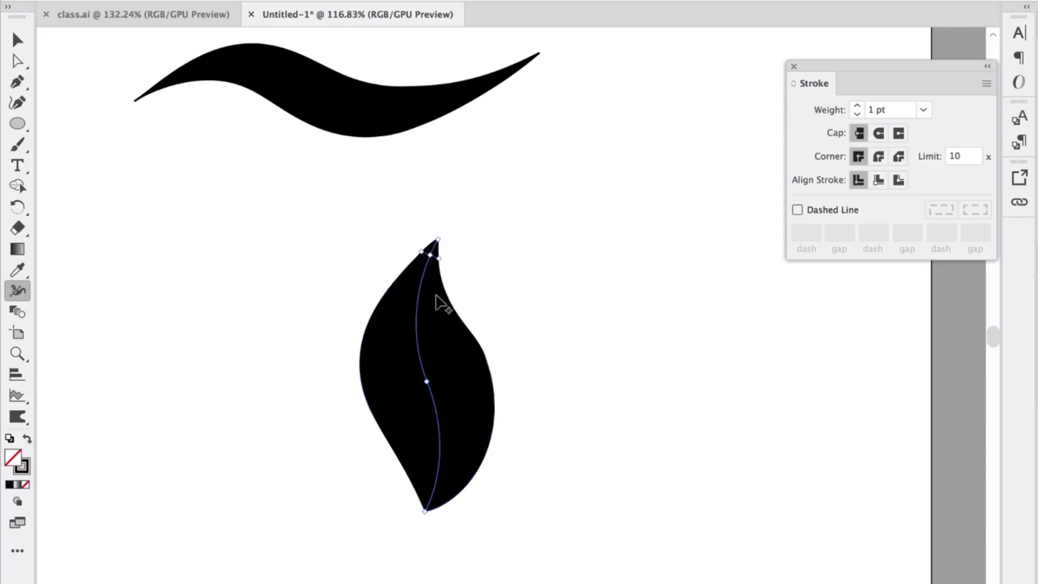
drag(426, 512, 427, 478)
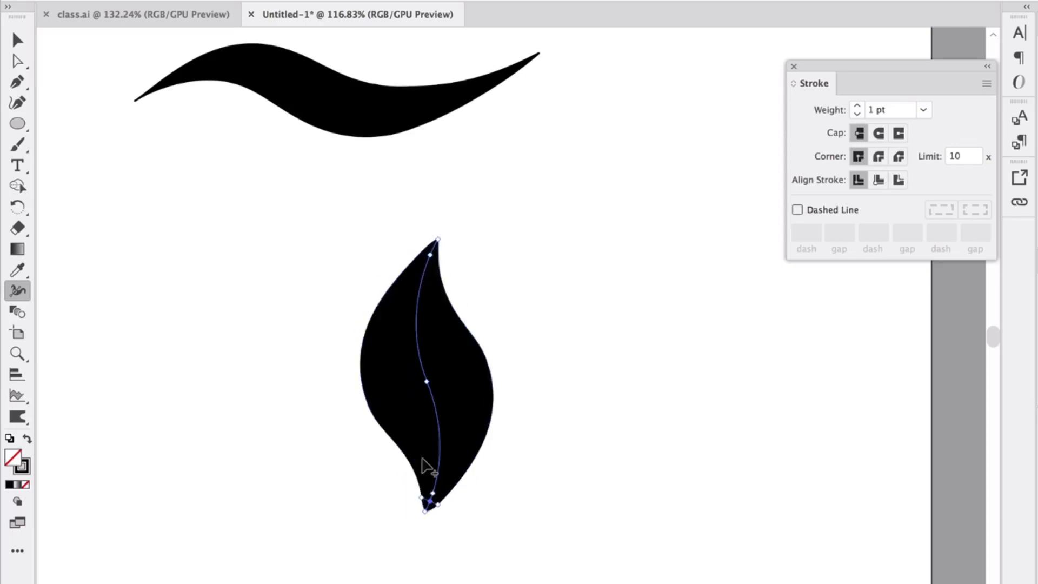
key(v)
click(99, 116)
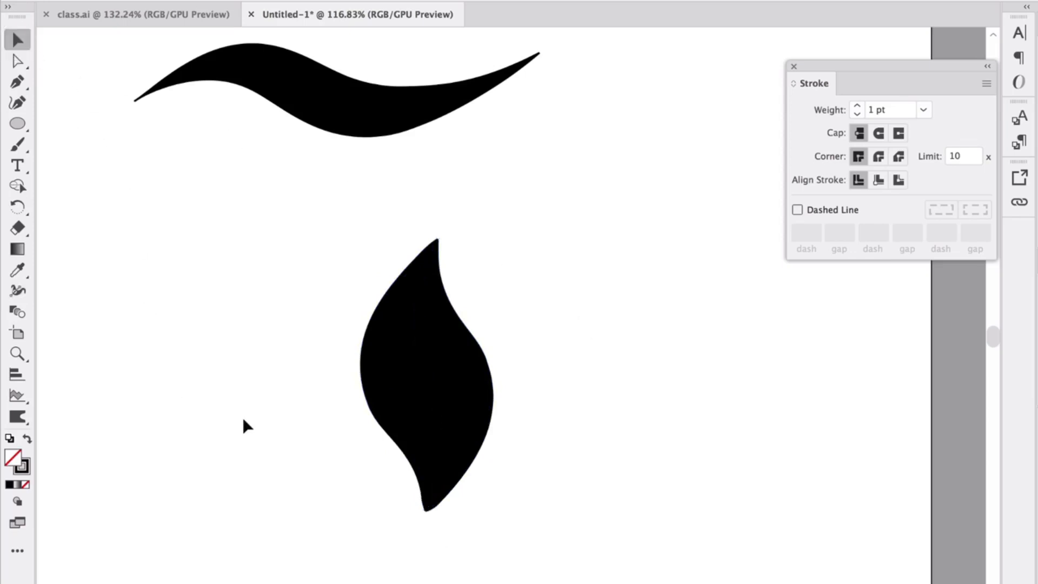
Convert the leaf's variable-width stroke into a filled shape with Outline Stroke.
click(430, 385)
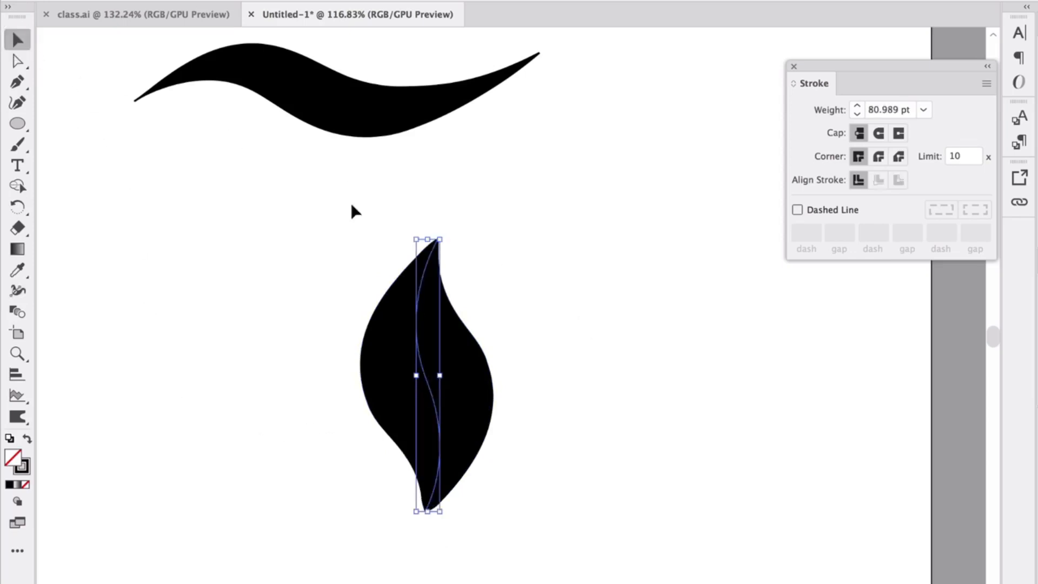
click(208, 0)
mouse_move(250, 308)
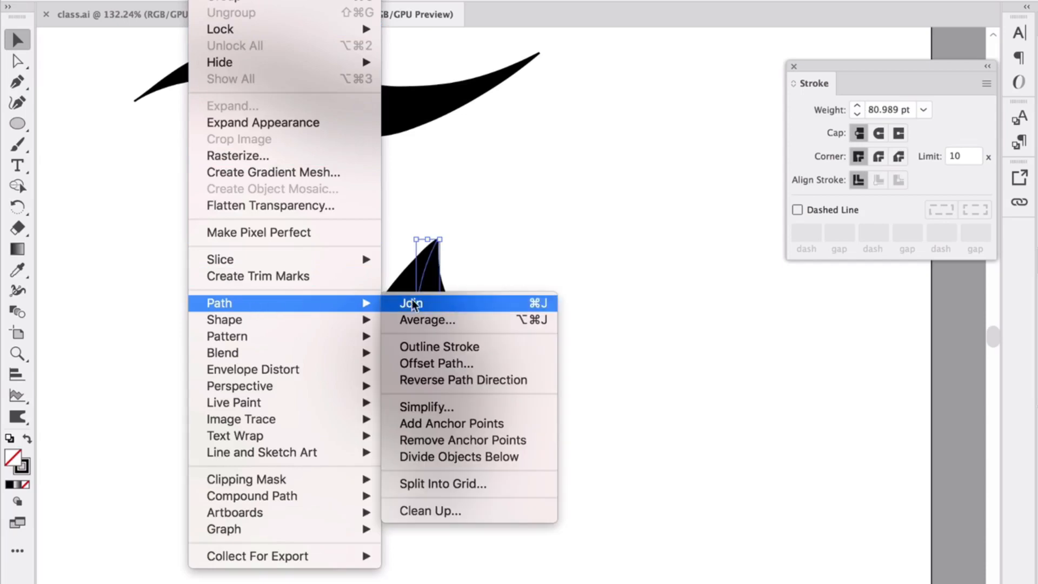
click(455, 352)
scroll(480, 412, up, 3)
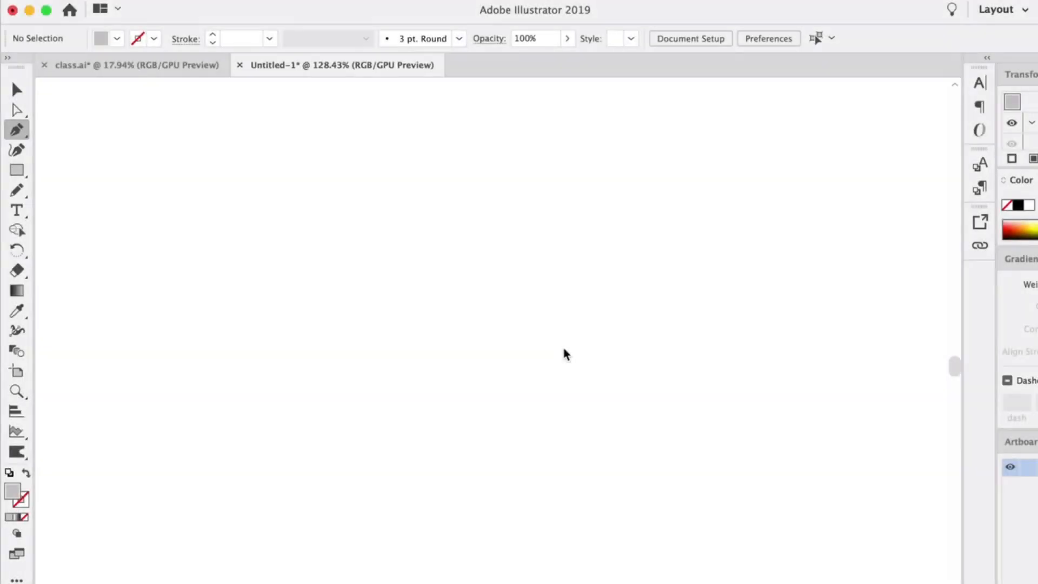
click(19, 153)
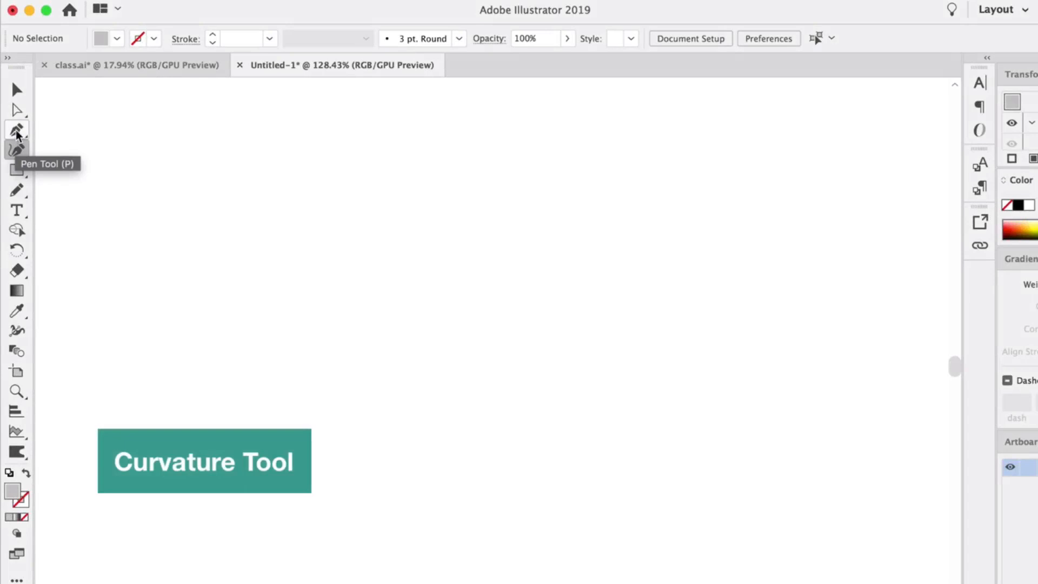
click(17, 132)
click(216, 227)
drag(445, 212, 495, 258)
click(511, 361)
drag(447, 409, 423, 425)
key(Delete)
key(Delete)
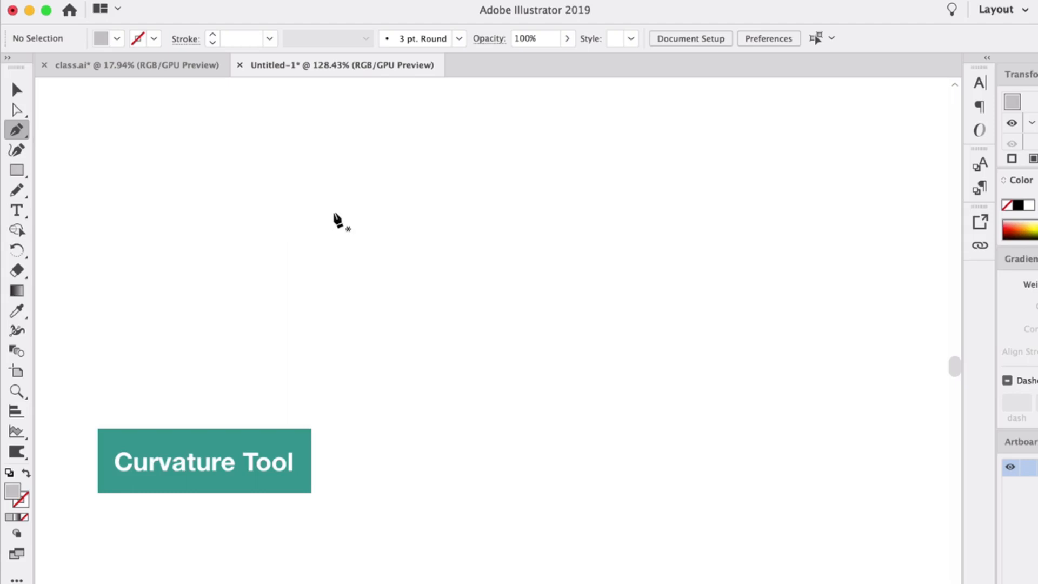
Draw a closed, roughly circular gray shape from four anchor points with the Pen tool, pulling out handles for the curves.
click(352, 196)
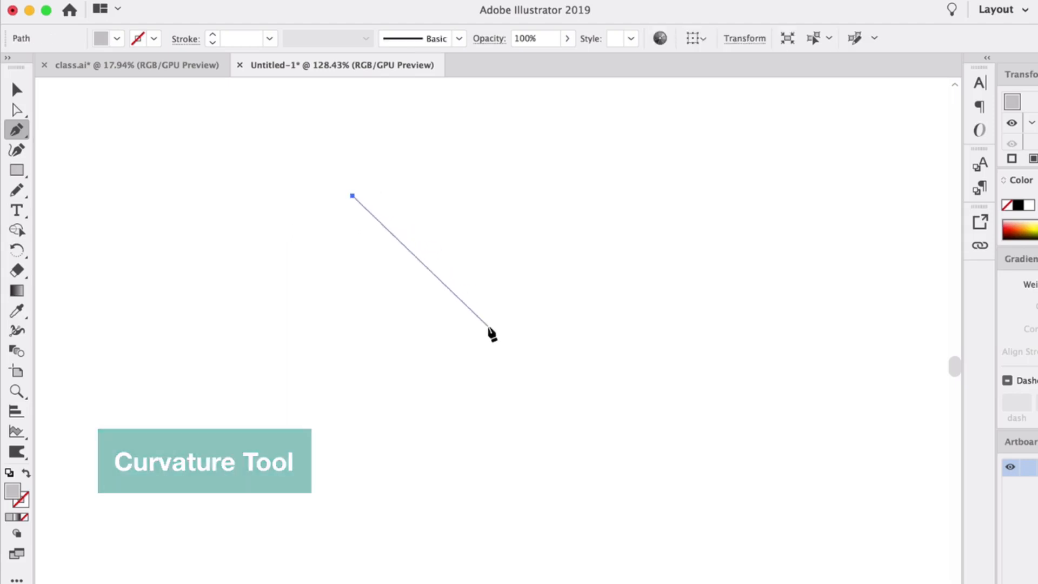
drag(488, 326, 490, 450)
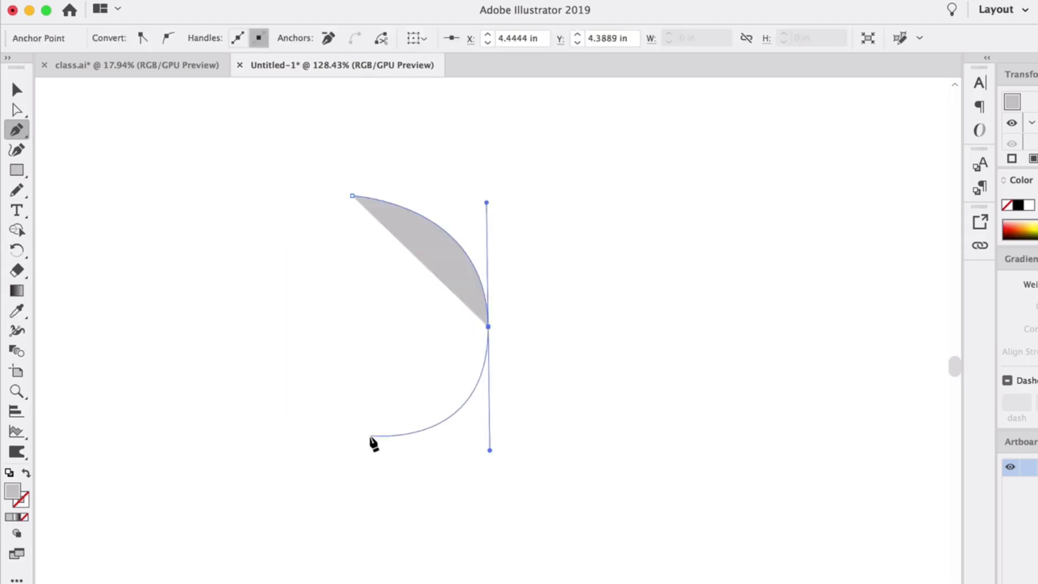
click(364, 452)
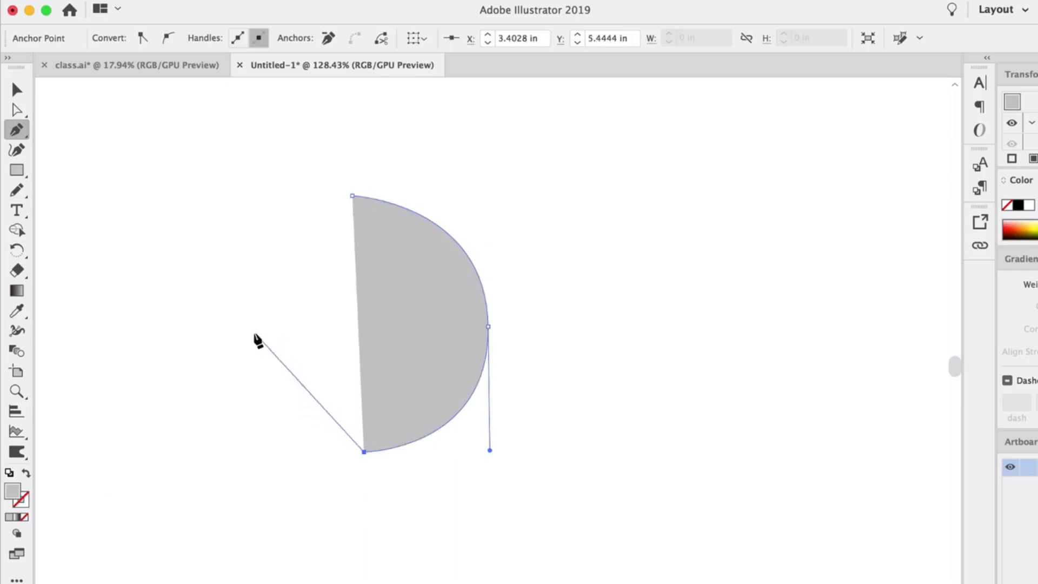
drag(248, 335, 247, 229)
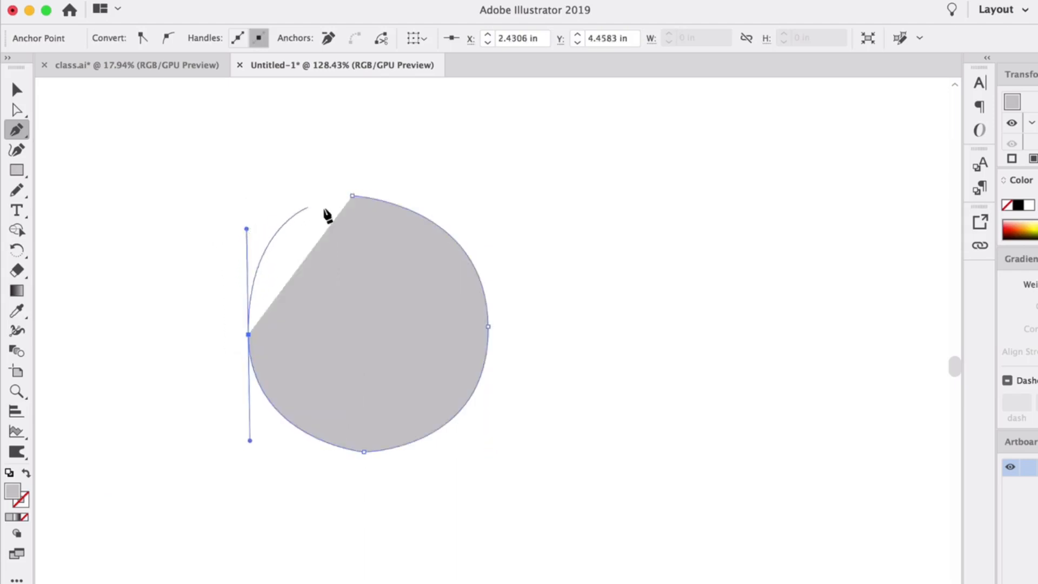
drag(352, 197, 383, 198)
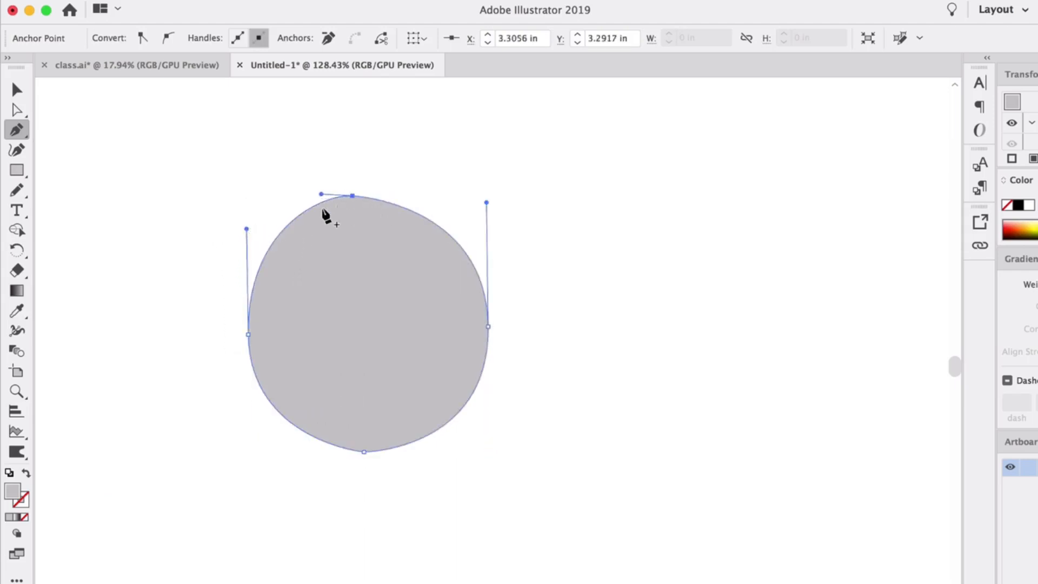
Delete the rough circle drawn with the Pen tool.
click(17, 90)
click(244, 346)
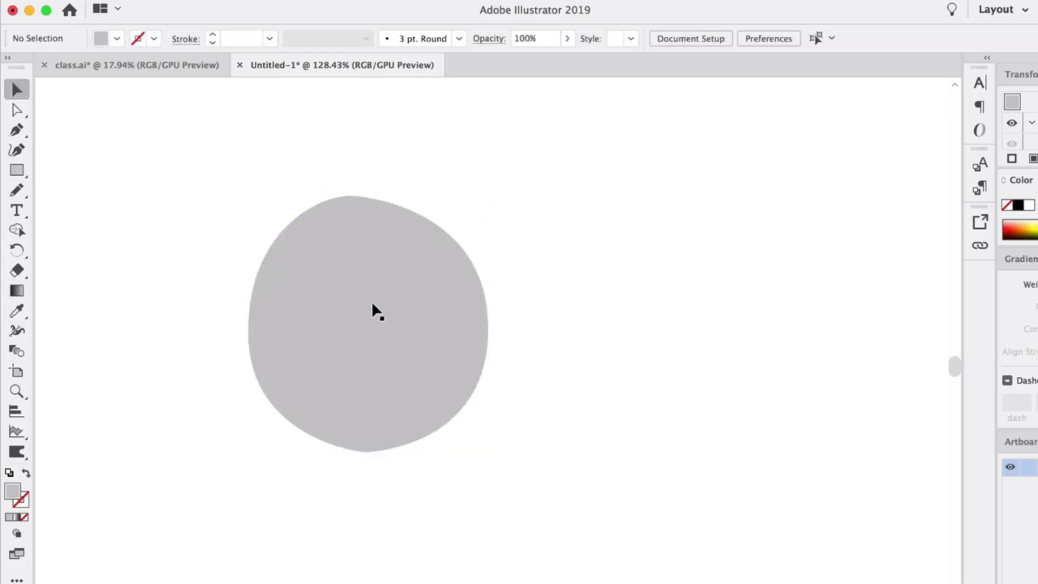
drag(384, 322, 270, 277)
key(Delete)
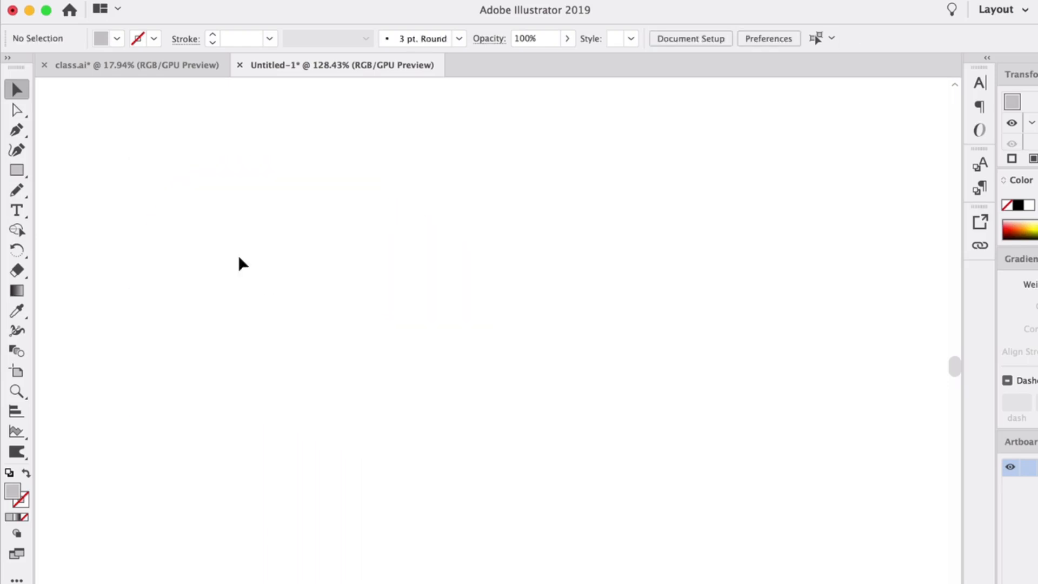
Draw a closed circular shape with the Curvature tool by bending a horizontal segment upward, adding a bottom point and closing the path.
click(305, 318)
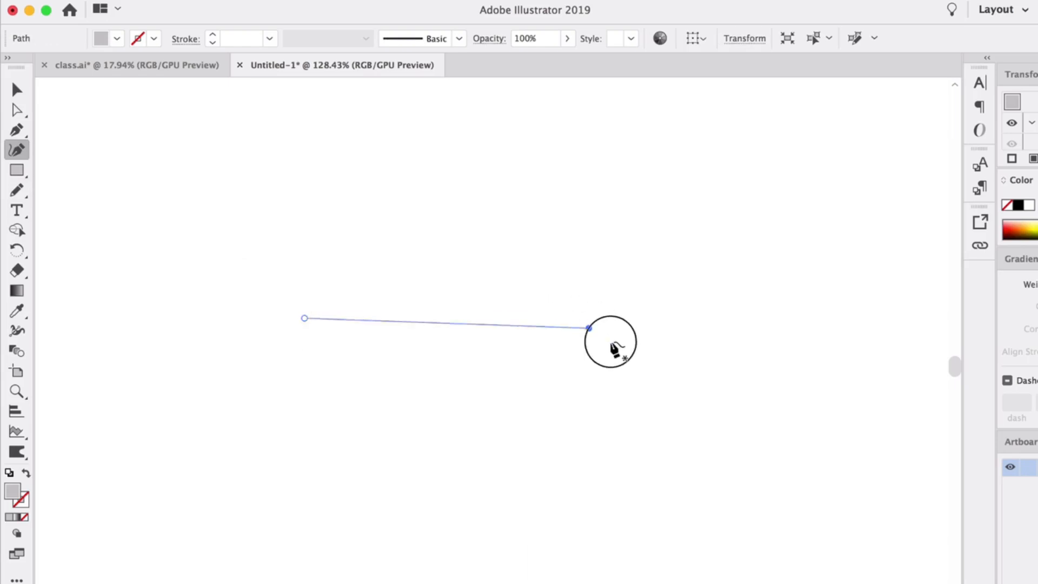
click(592, 313)
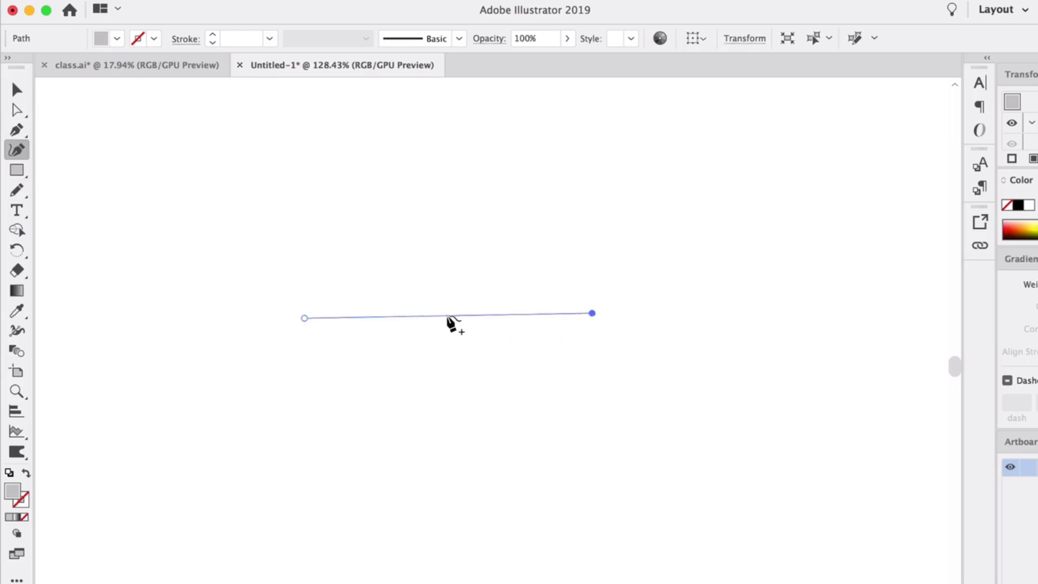
drag(451, 316, 445, 197)
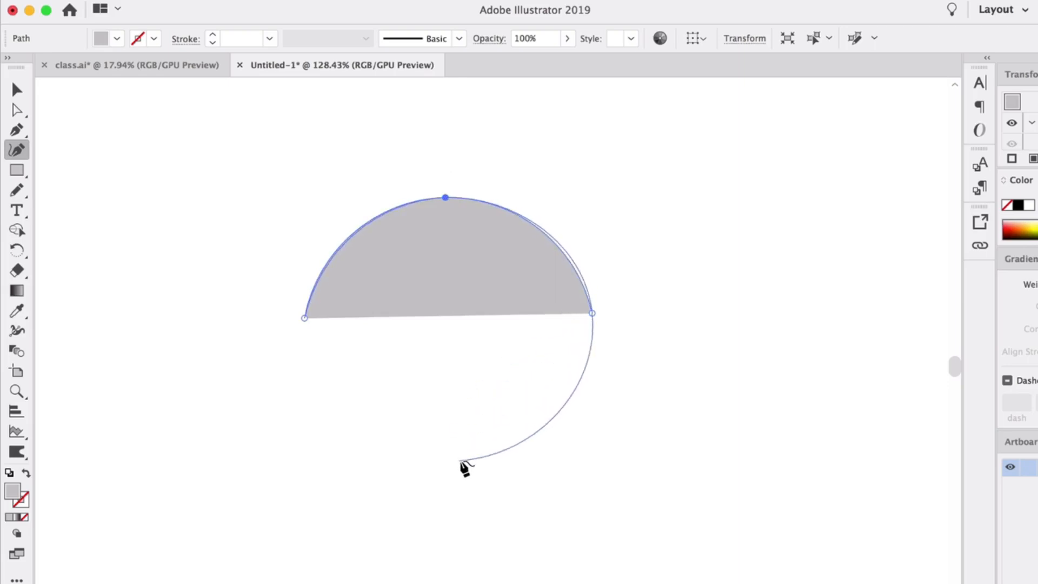
click(459, 461)
click(305, 319)
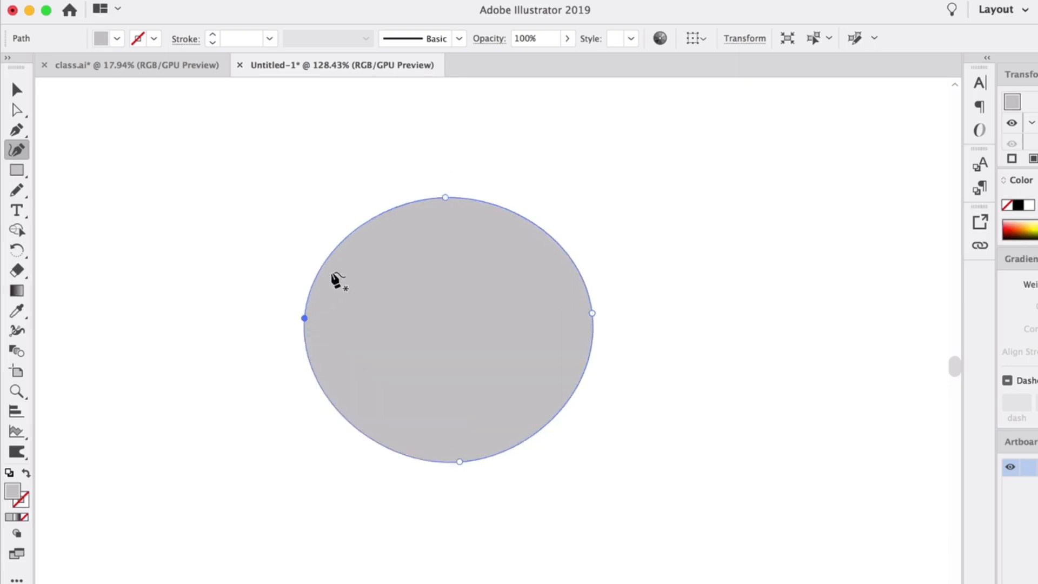
Round out the circular shape by shifting its bottom point down, its top point up and its right point slightly down.
drag(459, 462, 460, 470)
drag(446, 197, 444, 188)
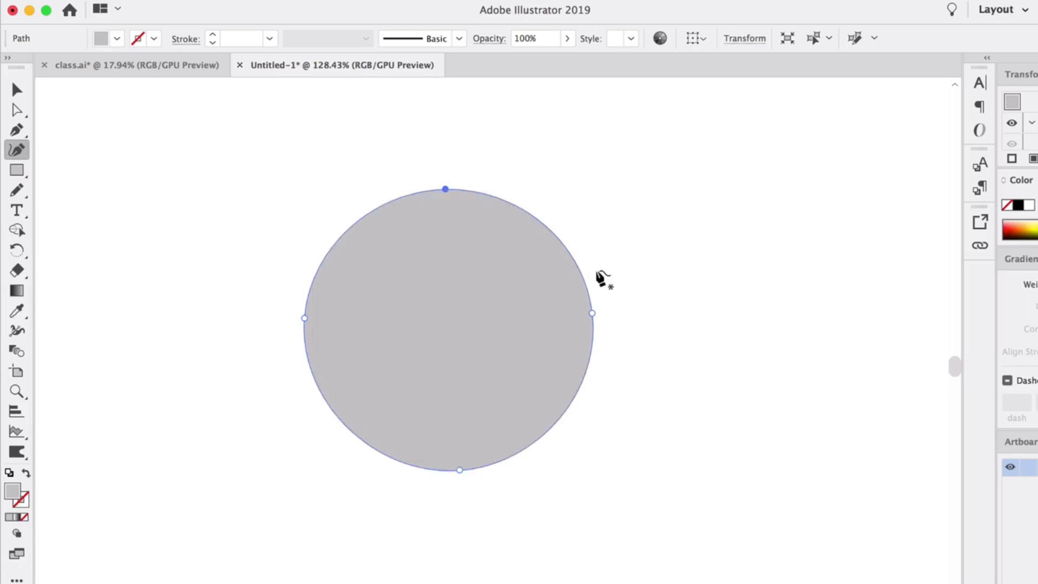
drag(592, 314, 593, 331)
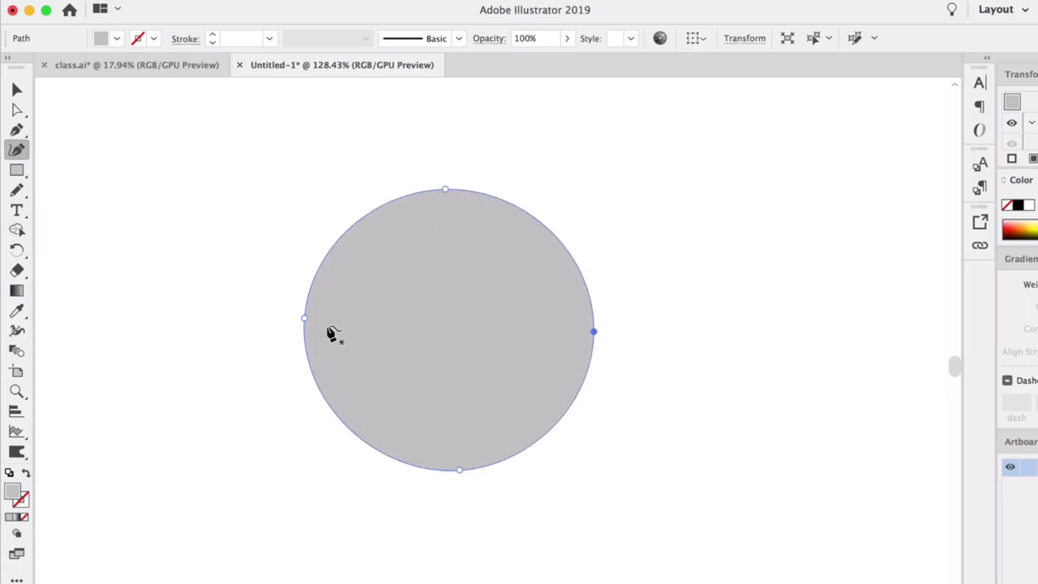
Shift the gray circle's left anchor point slightly down, level with the right one, and select the whole circle.
drag(304, 318, 305, 331)
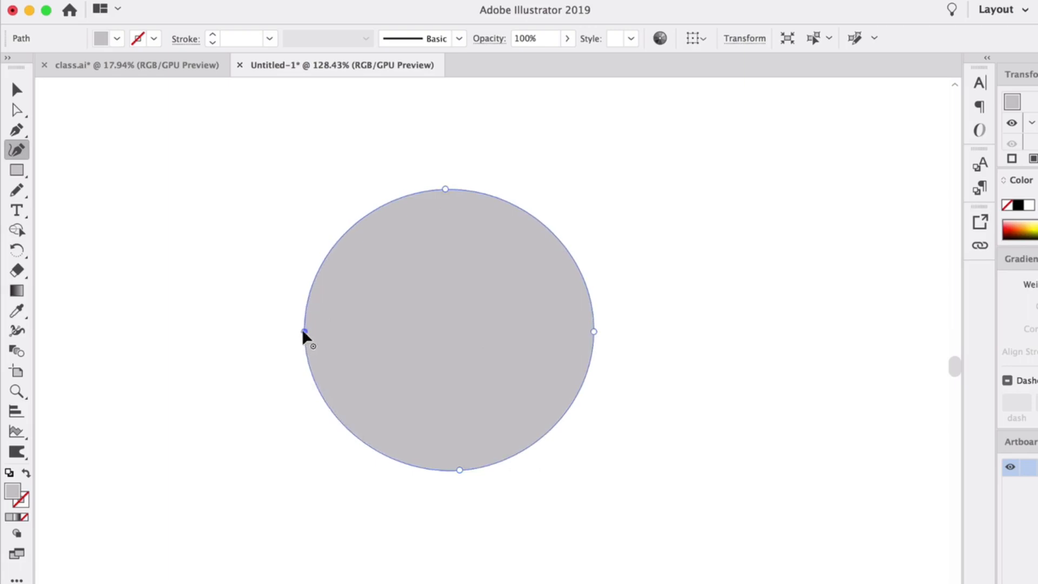
key(v)
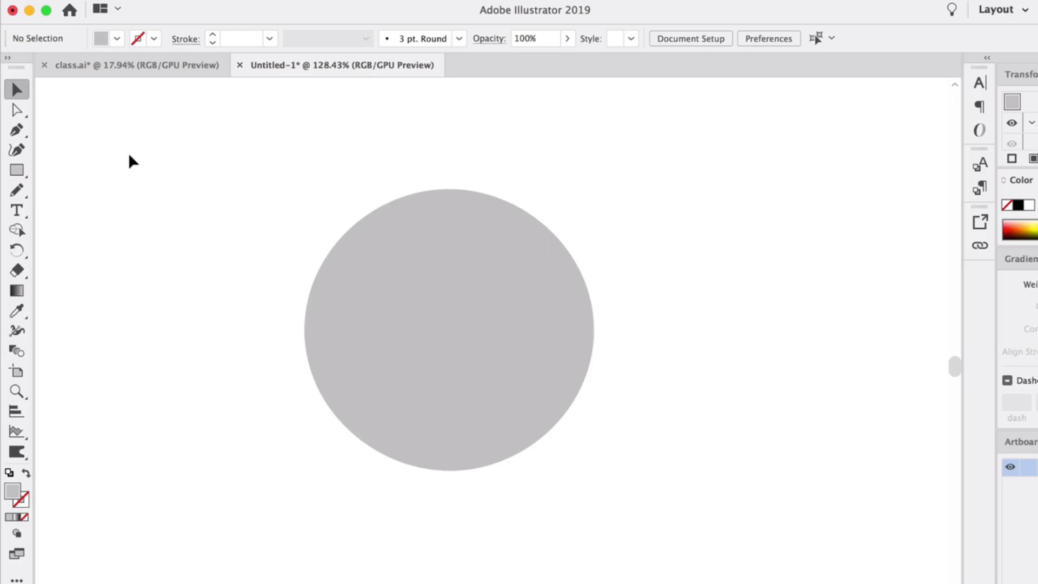
click(449, 322)
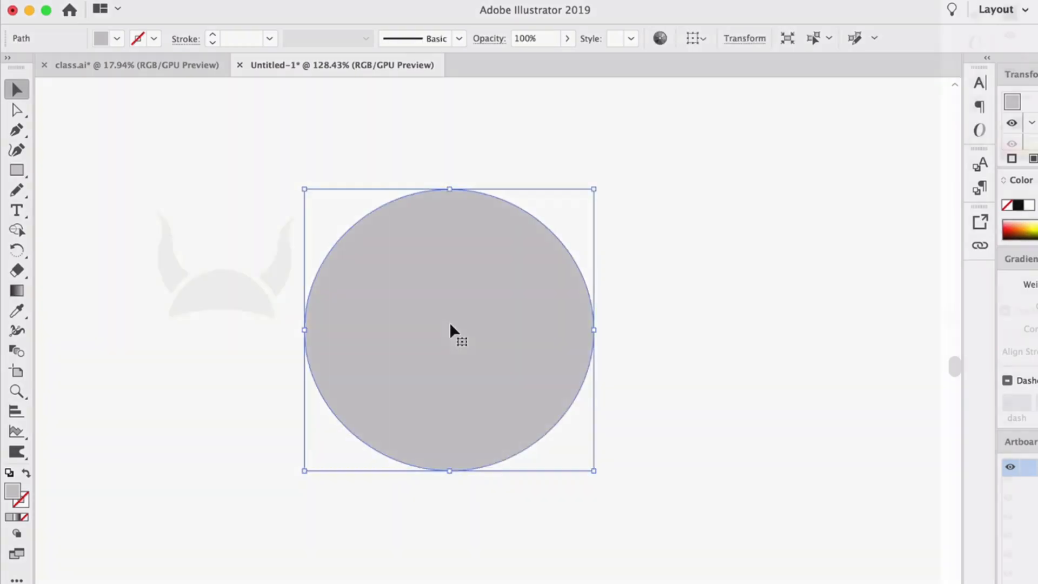
Draw a closed black triangle with a horizontal base beside the horned helmet, using straight Pen tool segments.
click(431, 312)
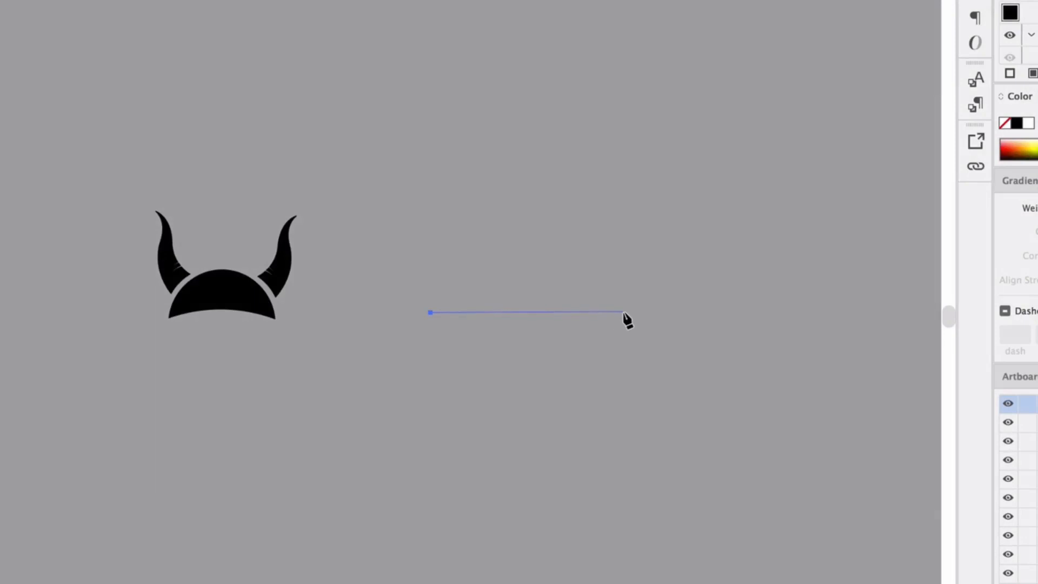
click(642, 311)
drag(538, 228, 515, 225)
key(super+z)
click(533, 216)
click(431, 312)
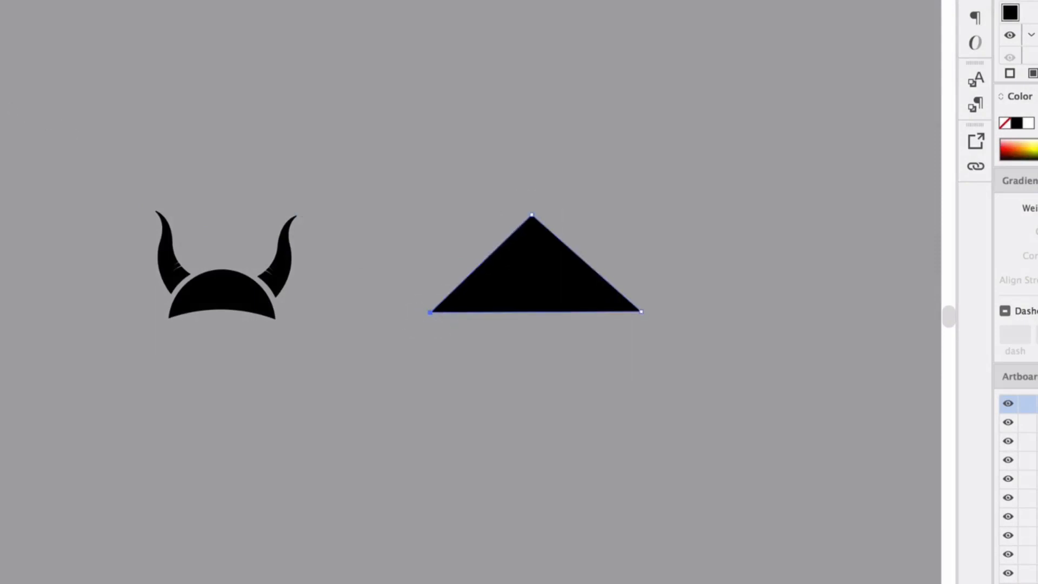
Round the triangle's top point into a dome and bend its base upward to form a helmet shape.
key(a)
double_click(531, 214)
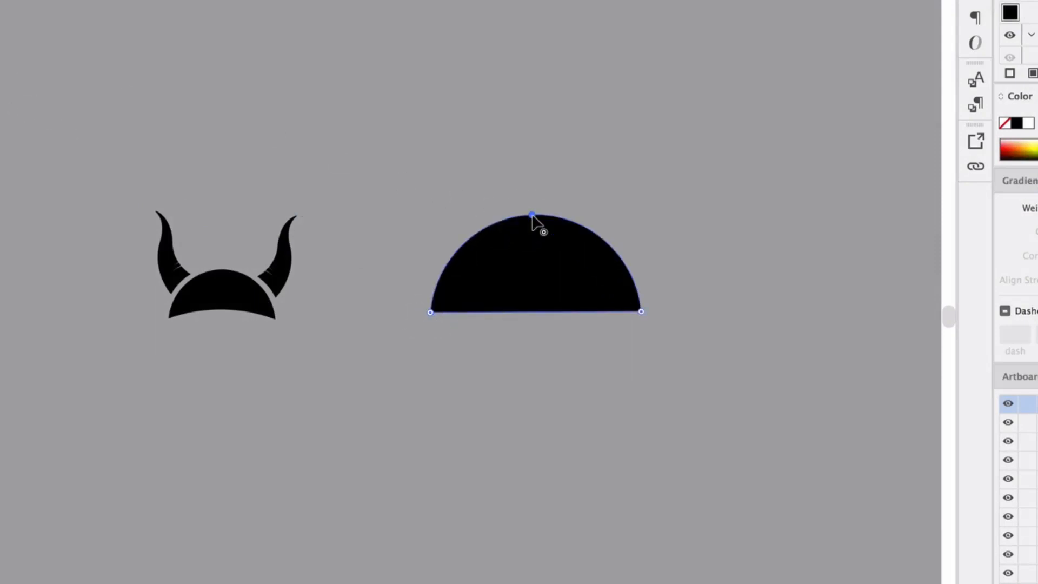
mouse_move(535, 312)
mouse_down()
mouse_move(530, 281)
mouse_move(536, 292)
mouse_up()
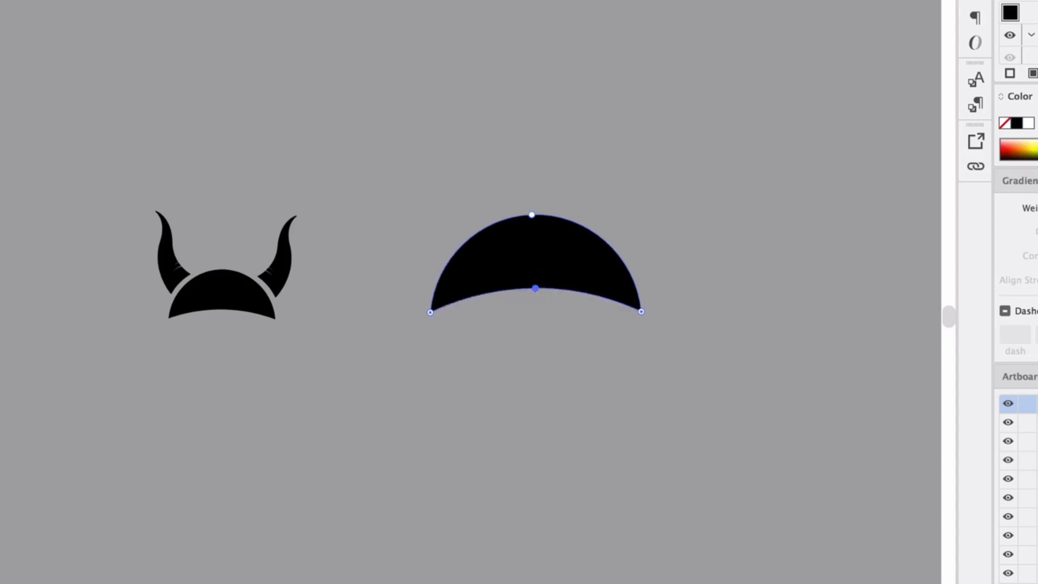
key(v)
click(319, 74)
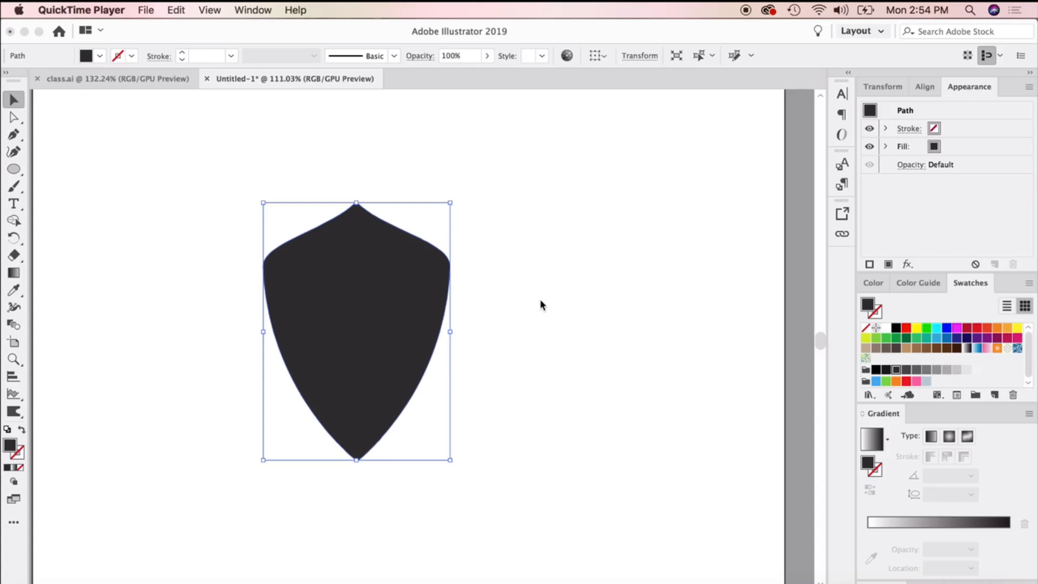
Give the dark shield a white stroke.
click(542, 305)
click(508, 322)
click(405, 341)
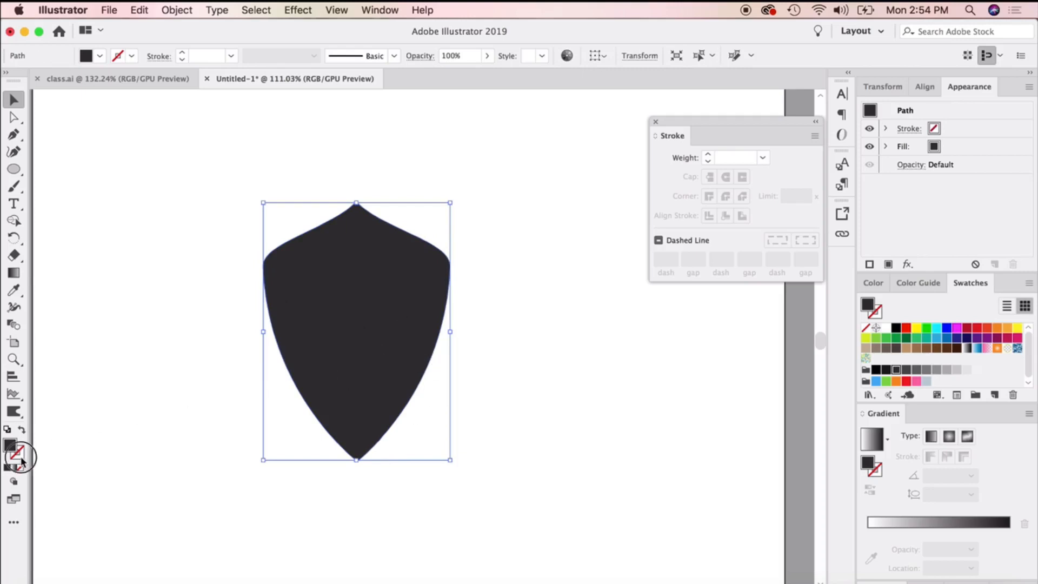
click(7, 467)
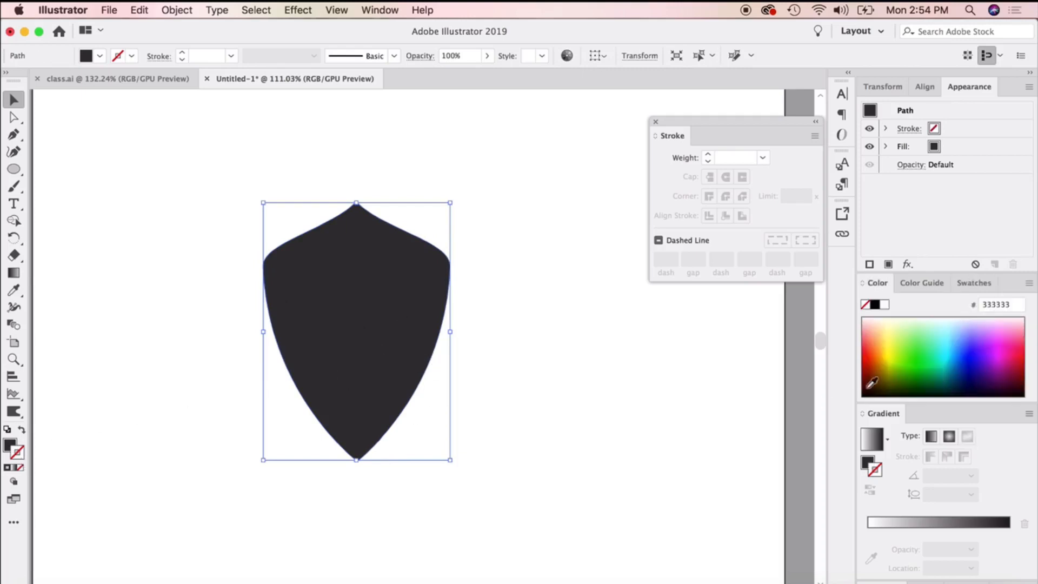
click(885, 306)
Change the shield's stroke to cyan #04FBFF and thicken it to 8 pt.
click(947, 349)
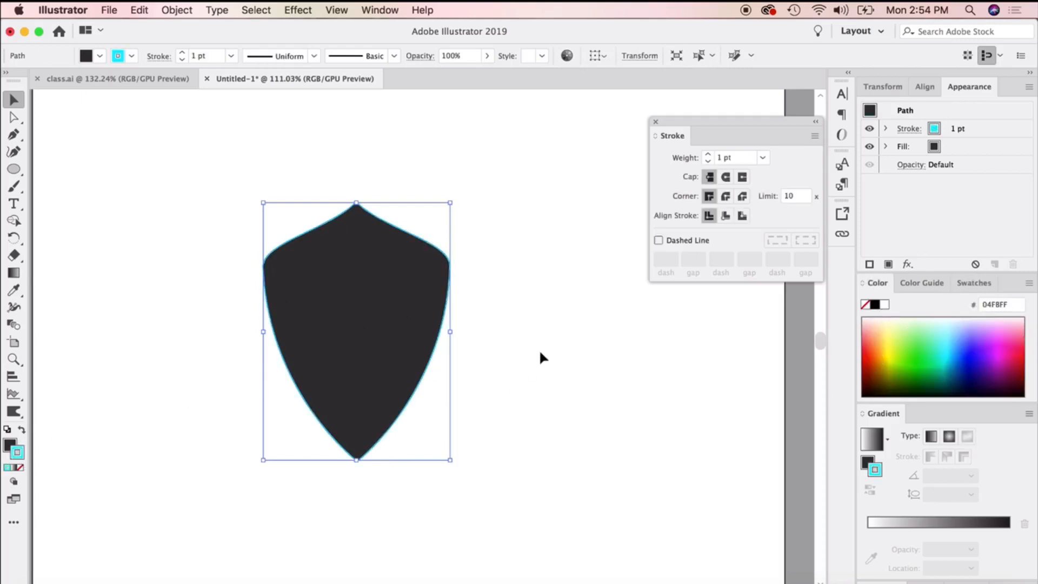
click(708, 155)
click(708, 154)
click(708, 155)
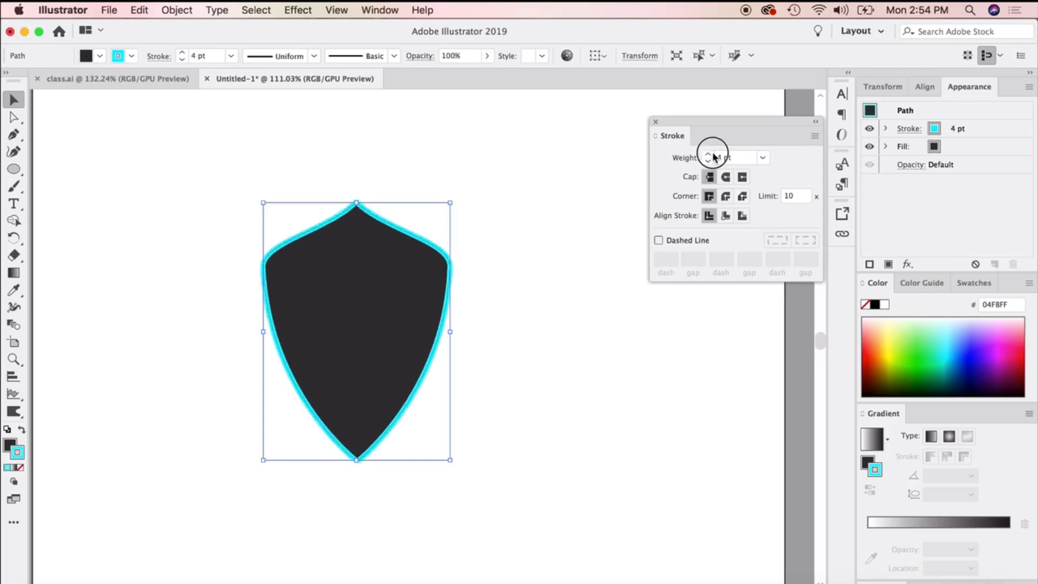
click(708, 154)
click(708, 154)
click(708, 155)
click(708, 154)
click(624, 339)
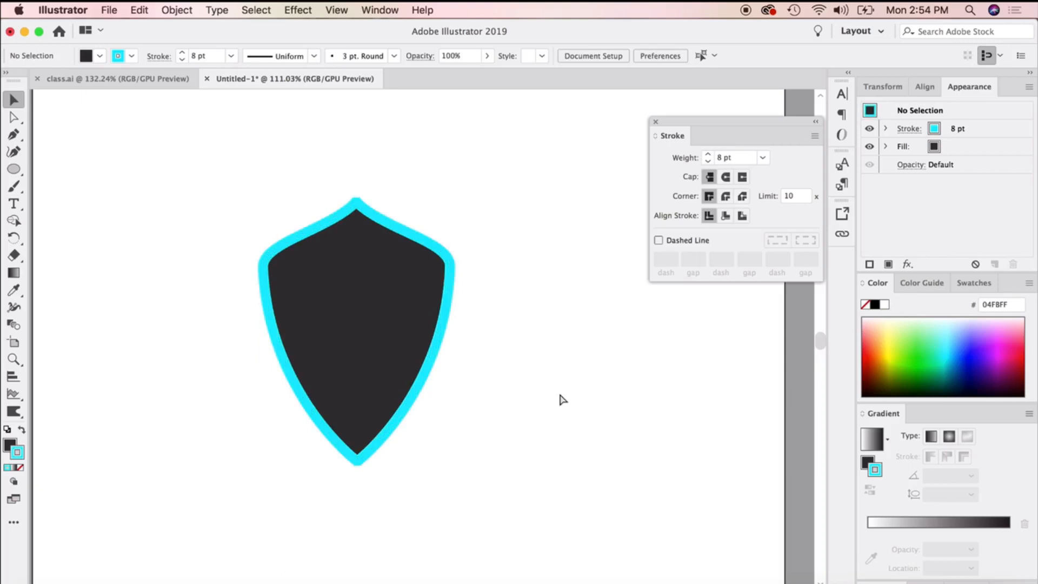
Undo the shield's stroke weight increases and the cyan stroke color.
key(super+z)
key(super+z)
key(super+z)
key(super+z)
key(super+z)
key(super+z)
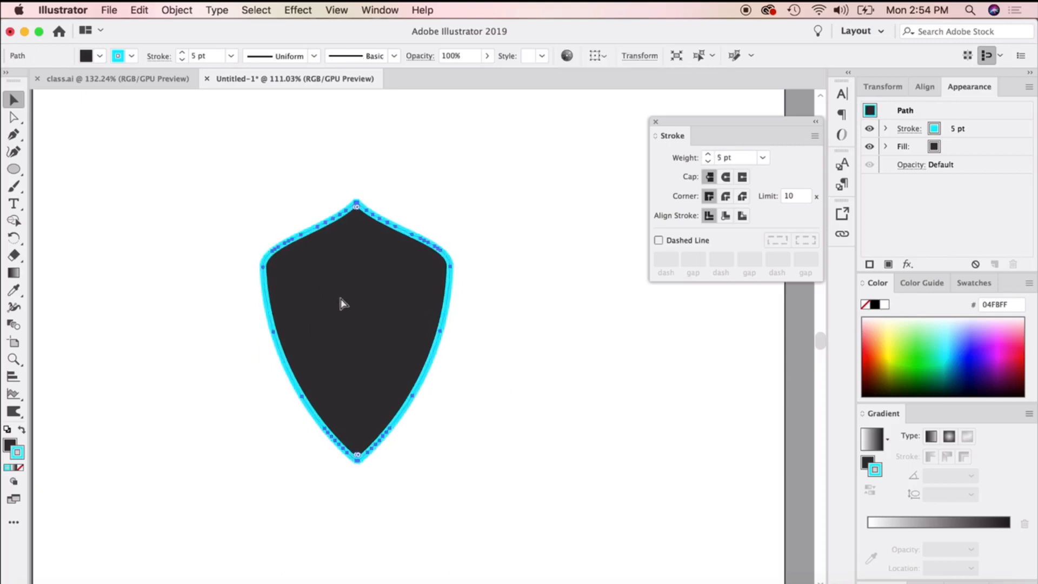
key(super+z)
key(super+z)
key(super+z)
key(super+z)
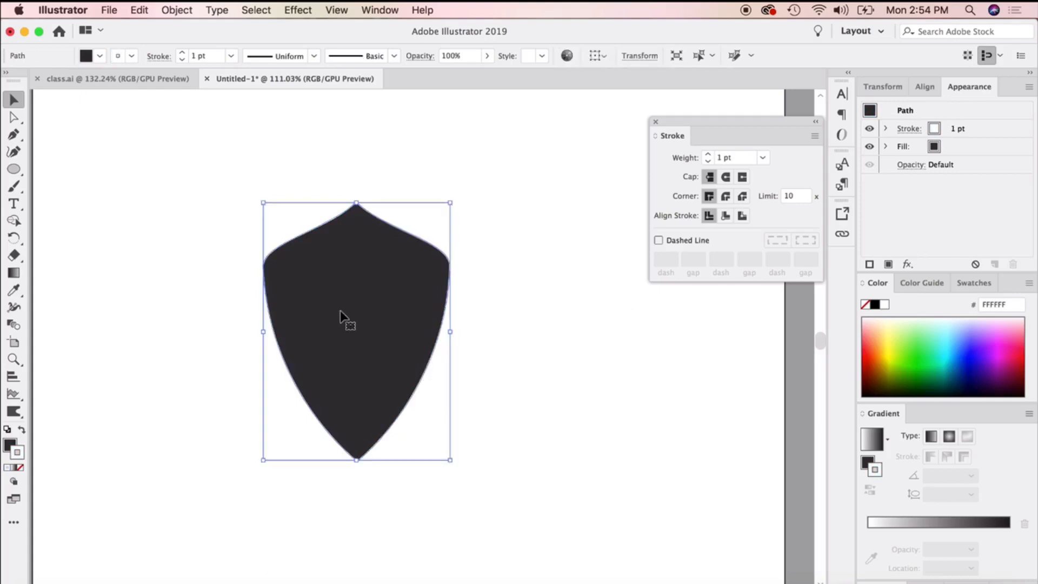
Offset the shield's path inward by -0.1389 in with miter joins and a miter limit of 4, previewing the result.
click(182, 9)
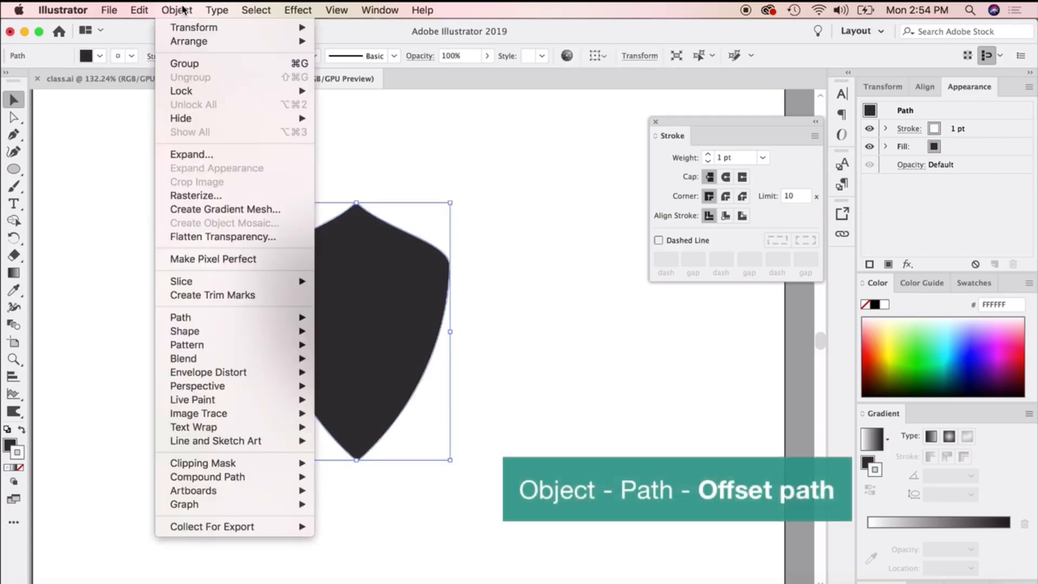
mouse_move(218, 313)
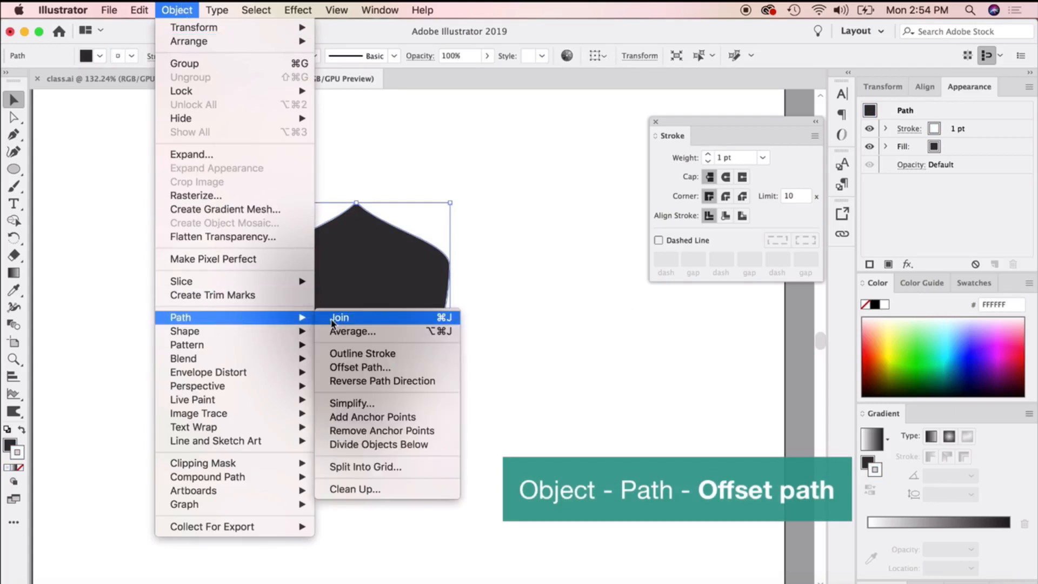
click(367, 372)
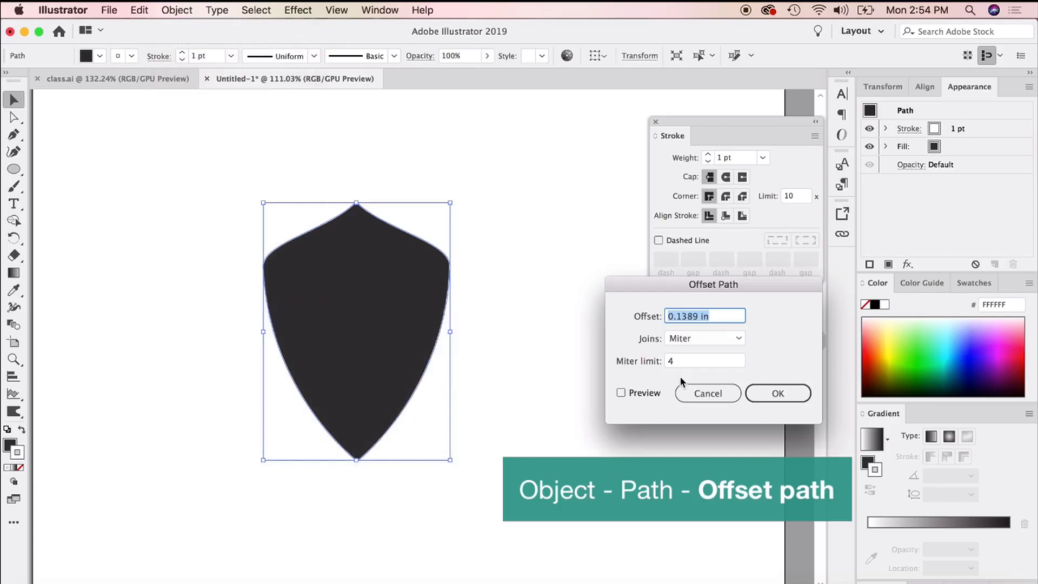
click(621, 393)
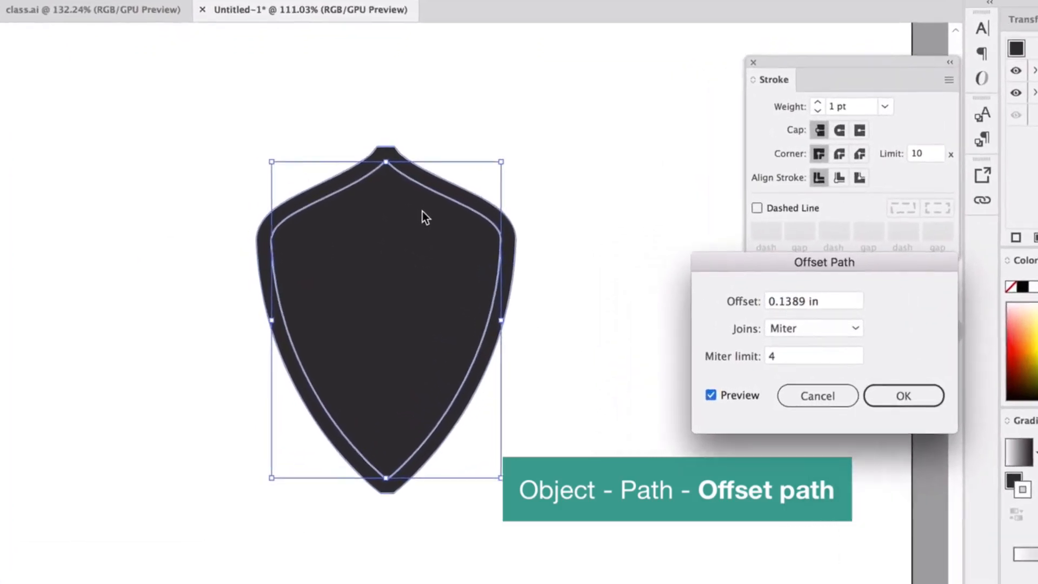
drag(864, 294, 815, 294)
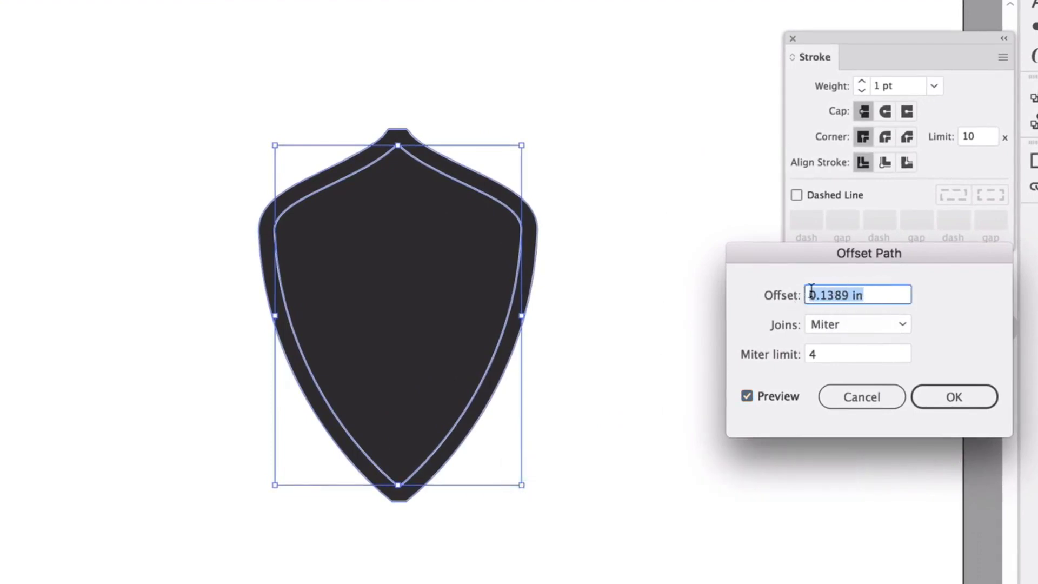
click(853, 294)
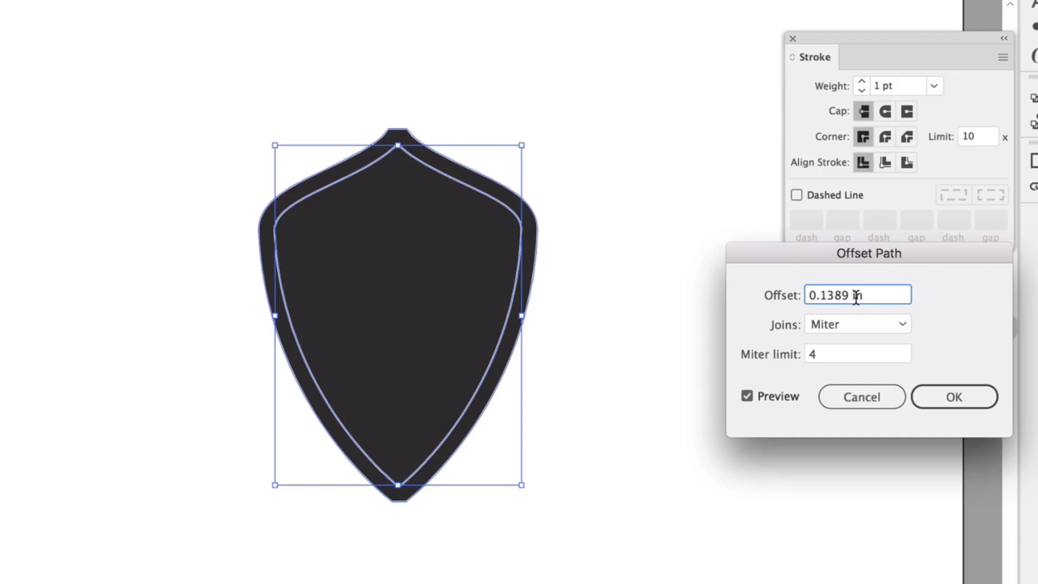
click(809, 297)
text(-)
click(841, 357)
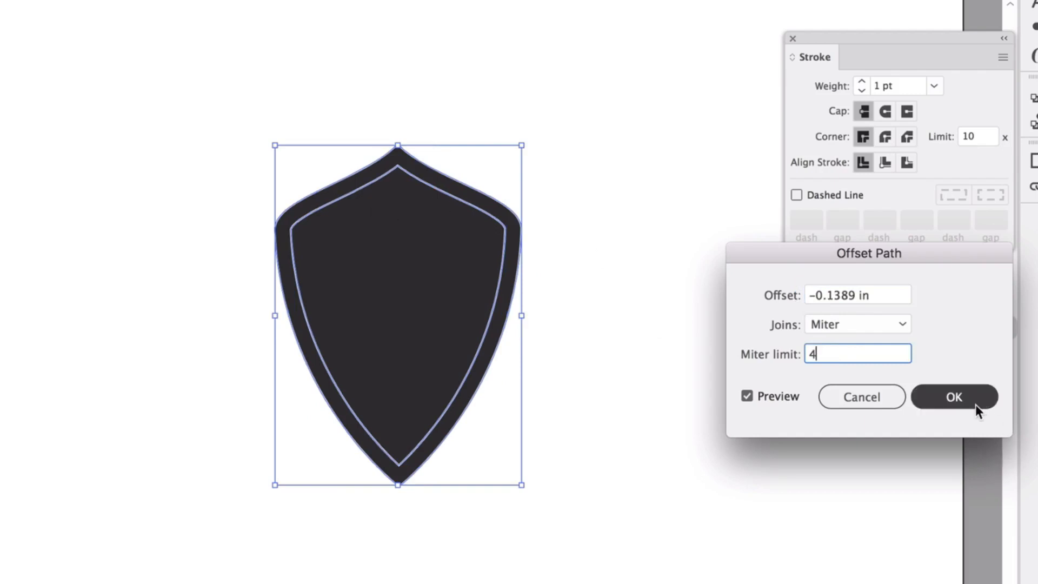
click(956, 398)
click(621, 235)
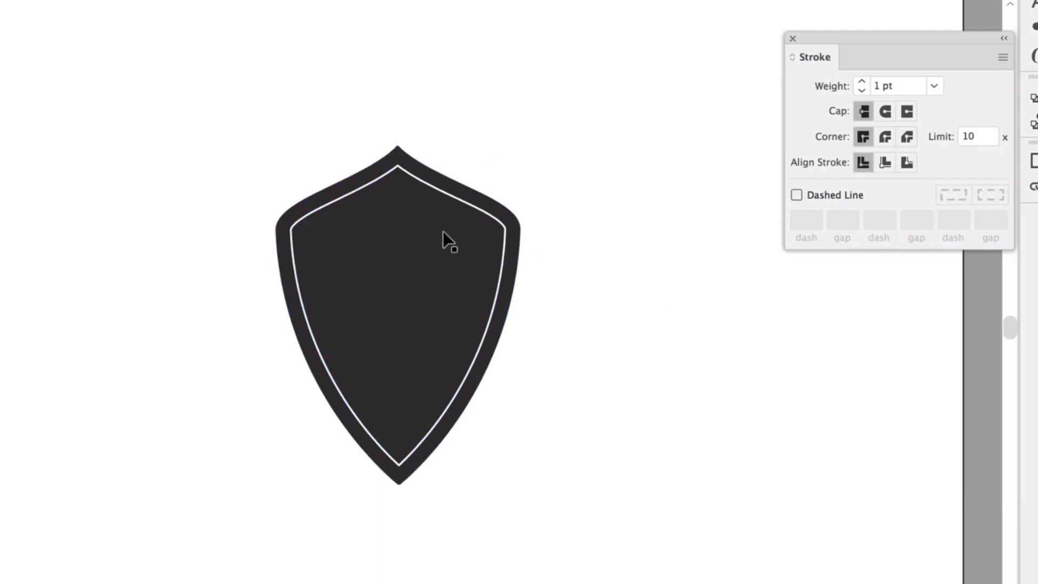
Move the inner shield off to one side and give it a #7A7A7A gray fill without a stroke.
drag(447, 200, 259, 262)
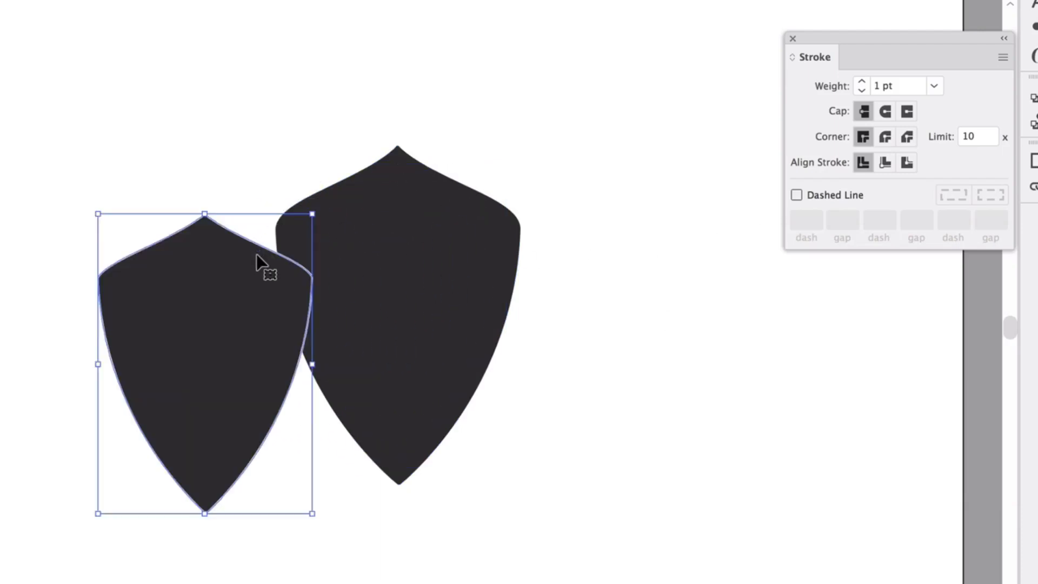
key(slash)
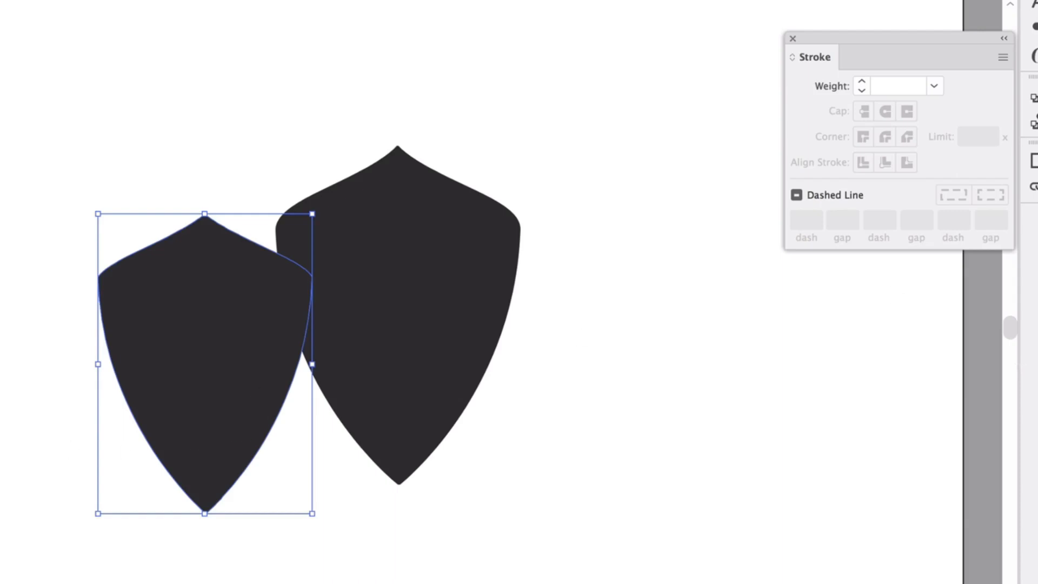
double_click(2, 461)
drag(583, 472, 561, 471)
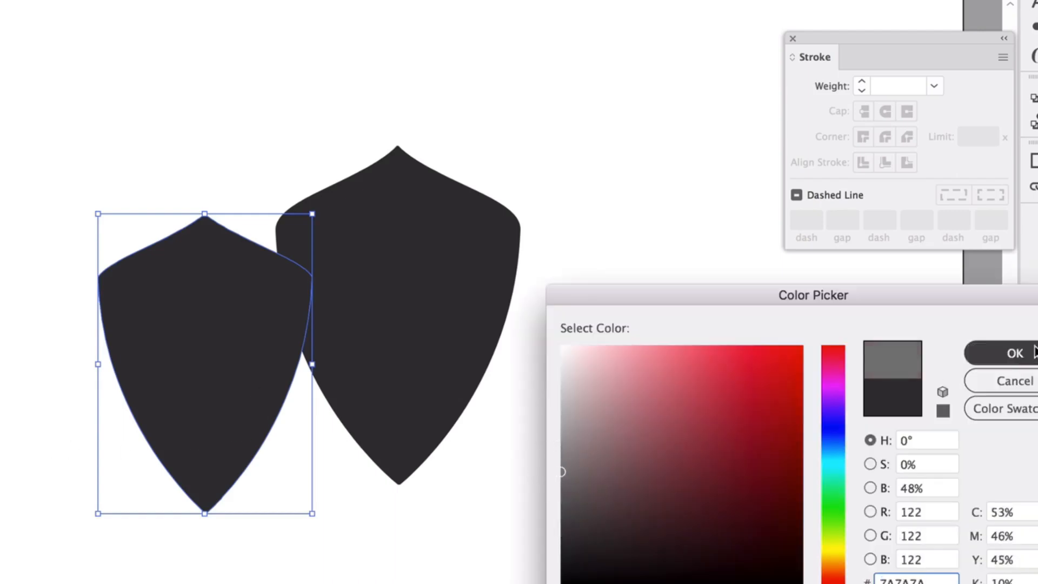
key(Return)
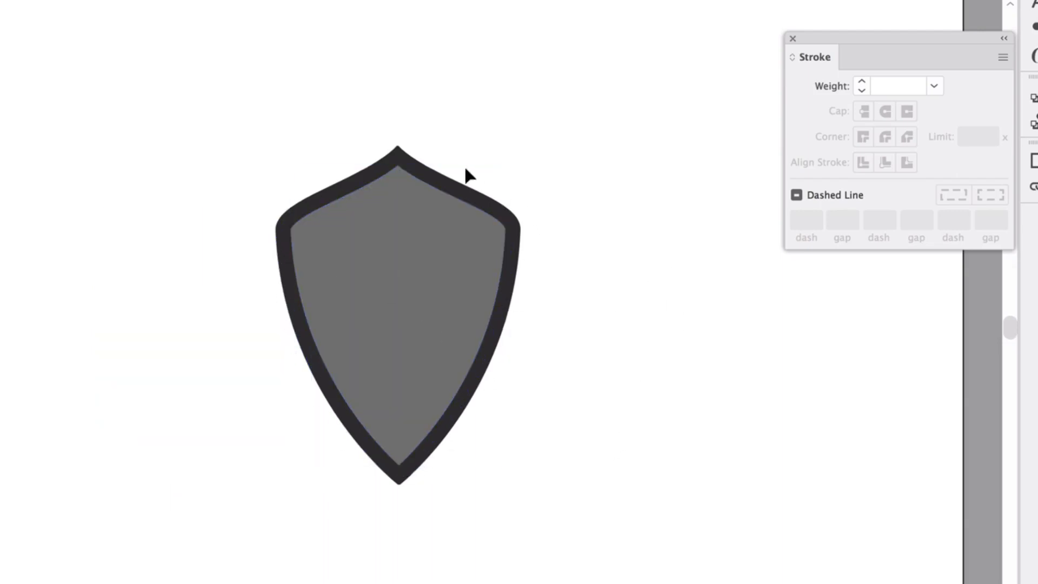
Offset the gray inner shield's path inward by another -0.1389 in with miter joins, previewing the result.
click(372, 252)
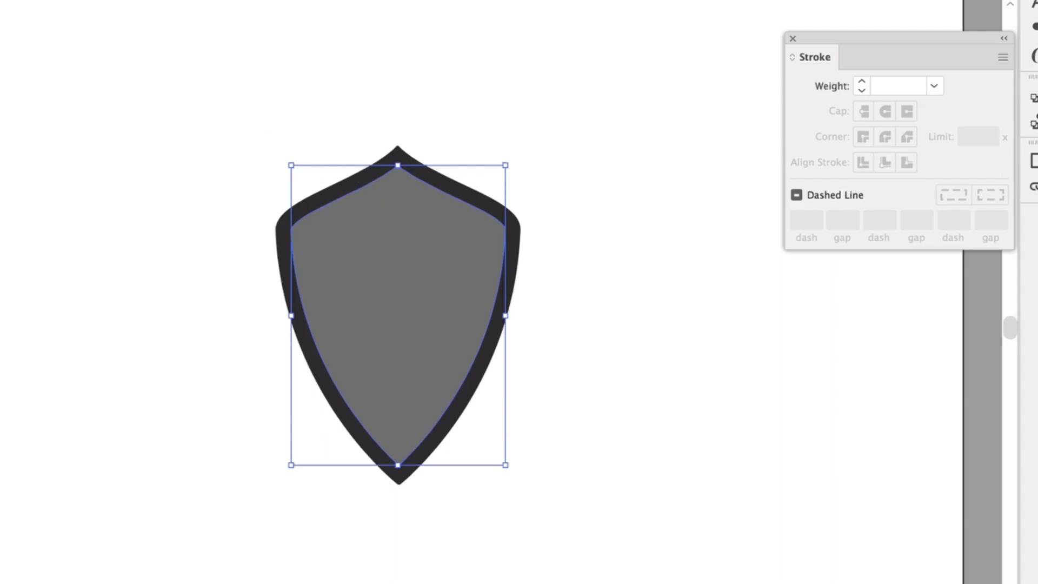
click(154, 0)
mouse_move(238, 296)
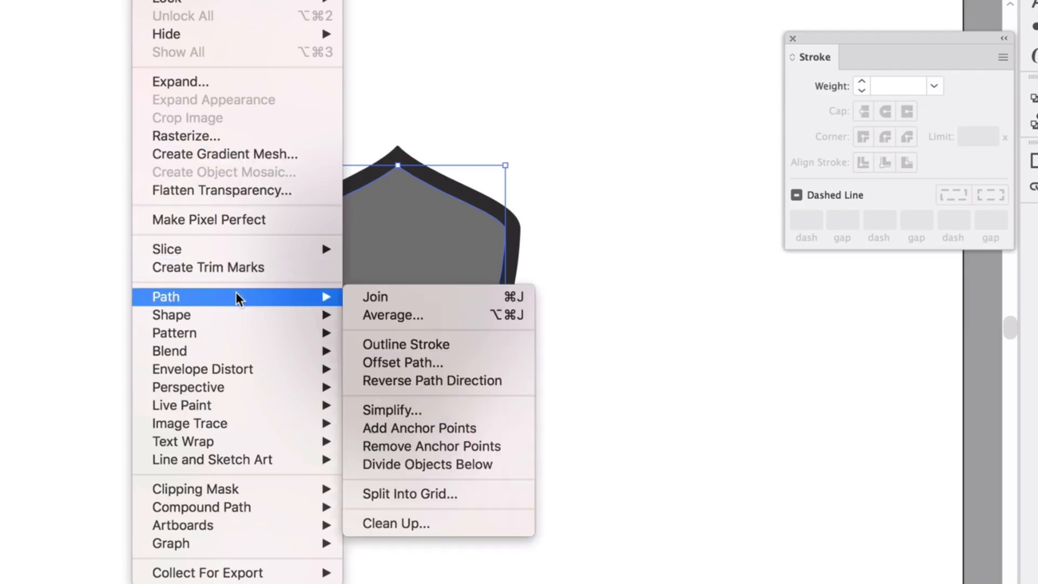
click(423, 362)
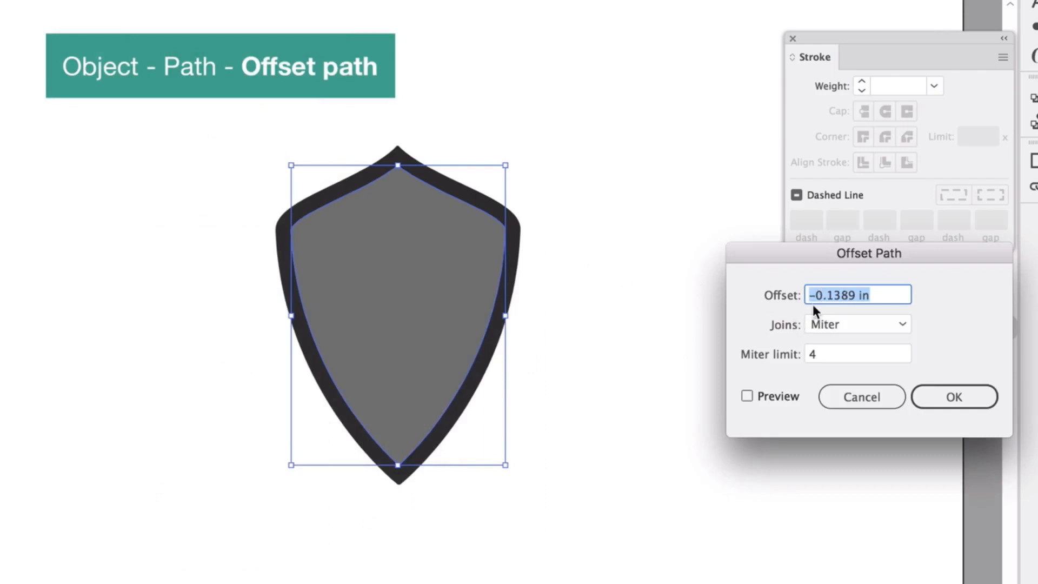
click(746, 396)
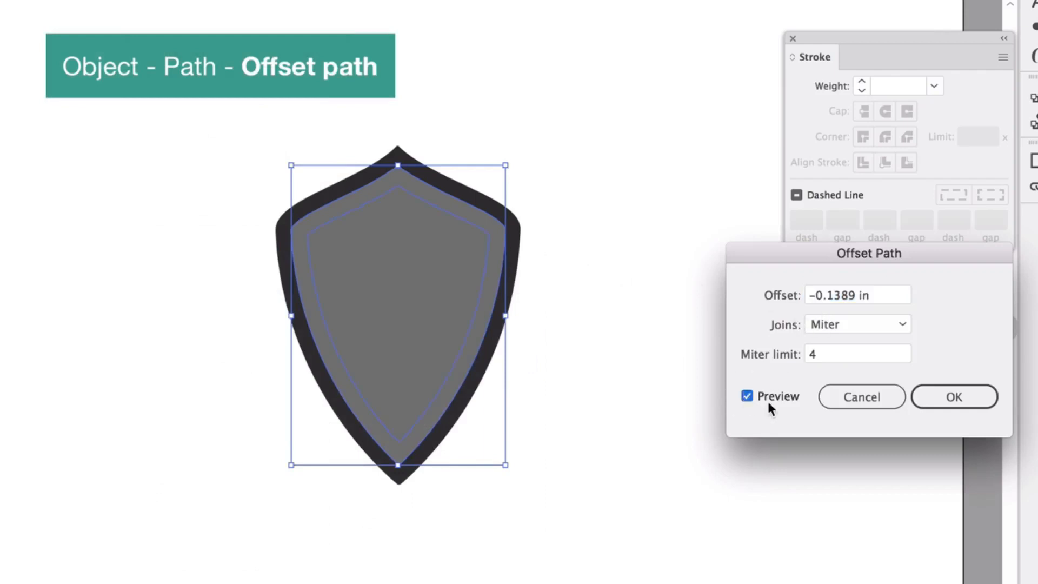
click(951, 397)
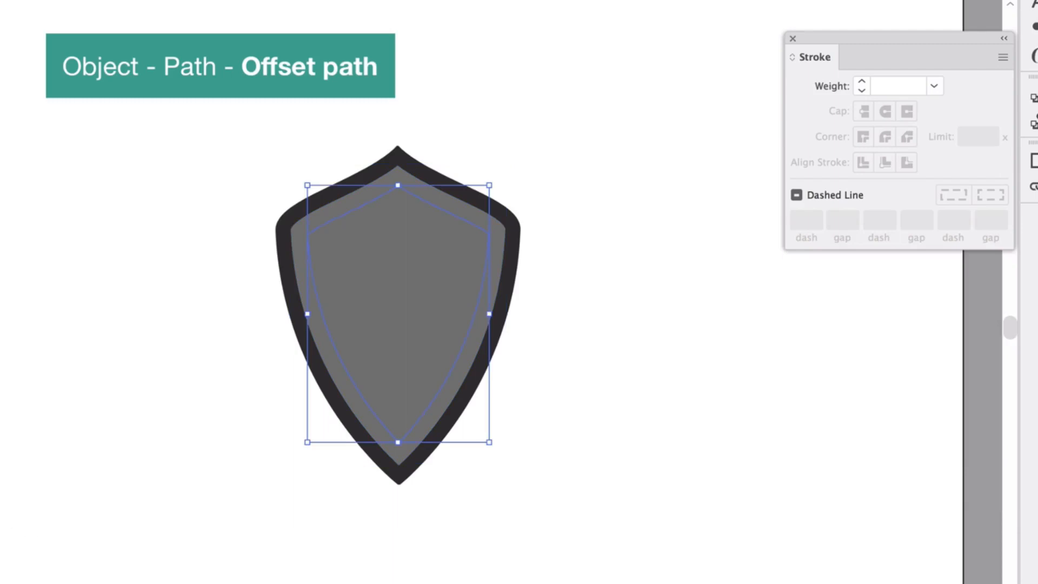
Fill the innermost shield with the lighter gray #A5A0A0.
double_click(1, 487)
click(567, 430)
click(964, 355)
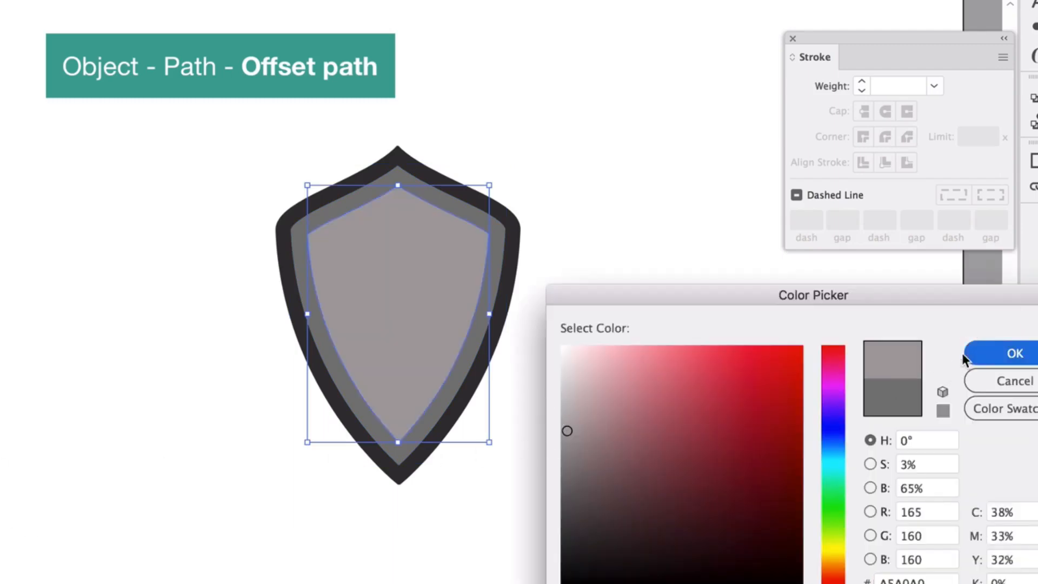
click(690, 374)
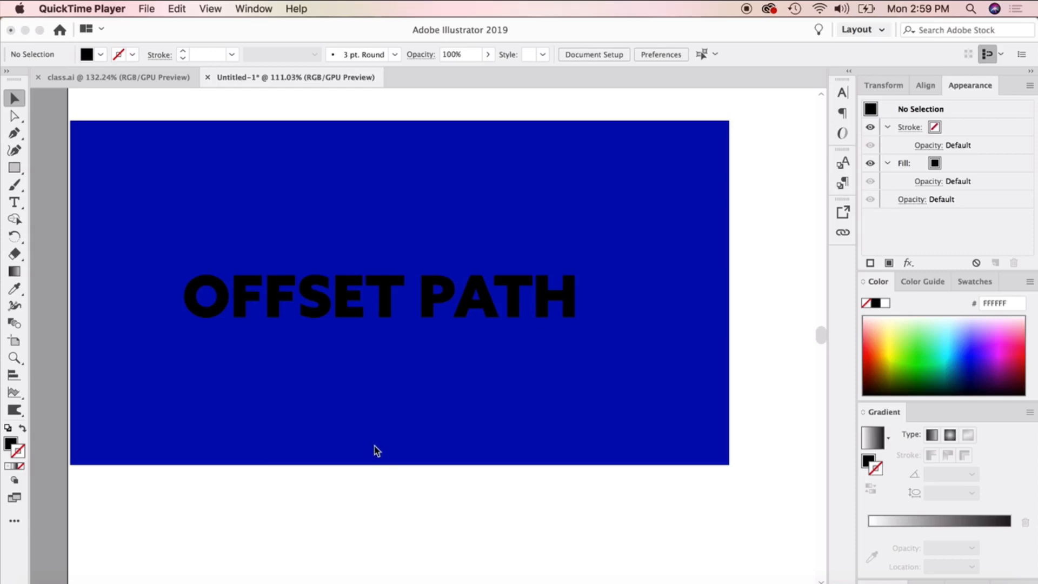
click(396, 472)
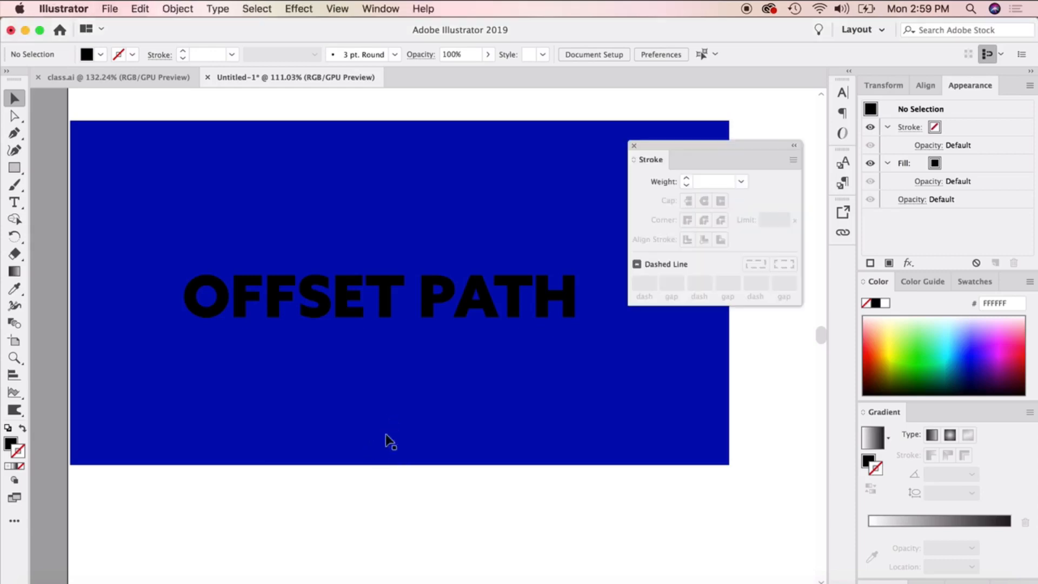
Convert the OFFSET PATH text on the blue rectangle to outlines.
click(389, 440)
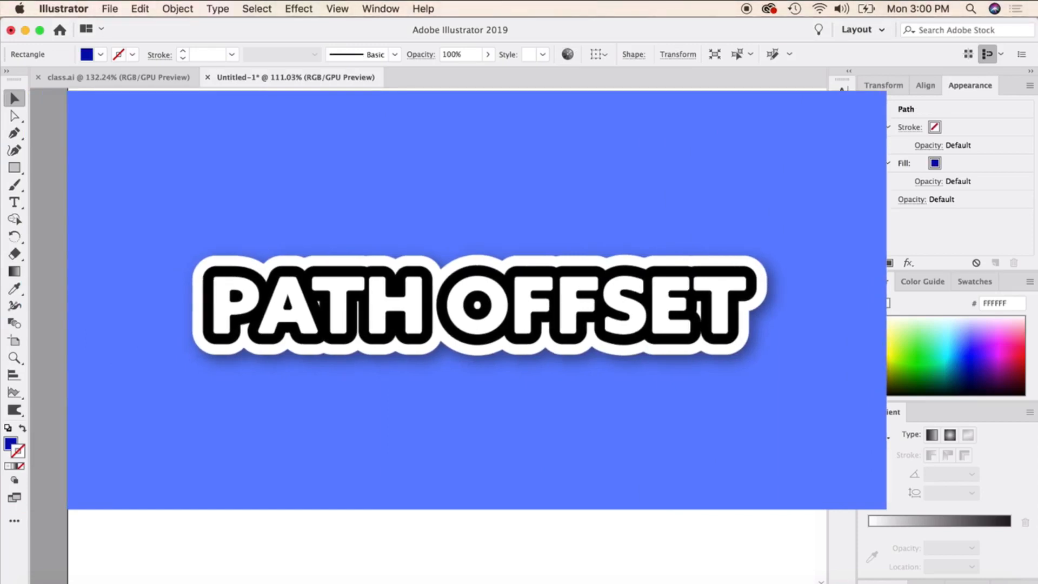
click(448, 303)
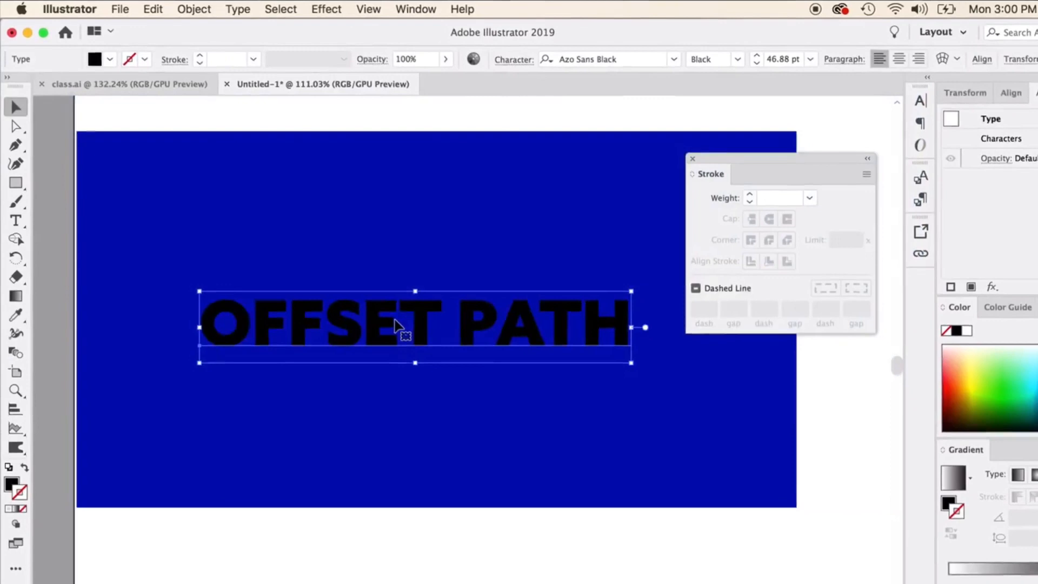
right_click(397, 325)
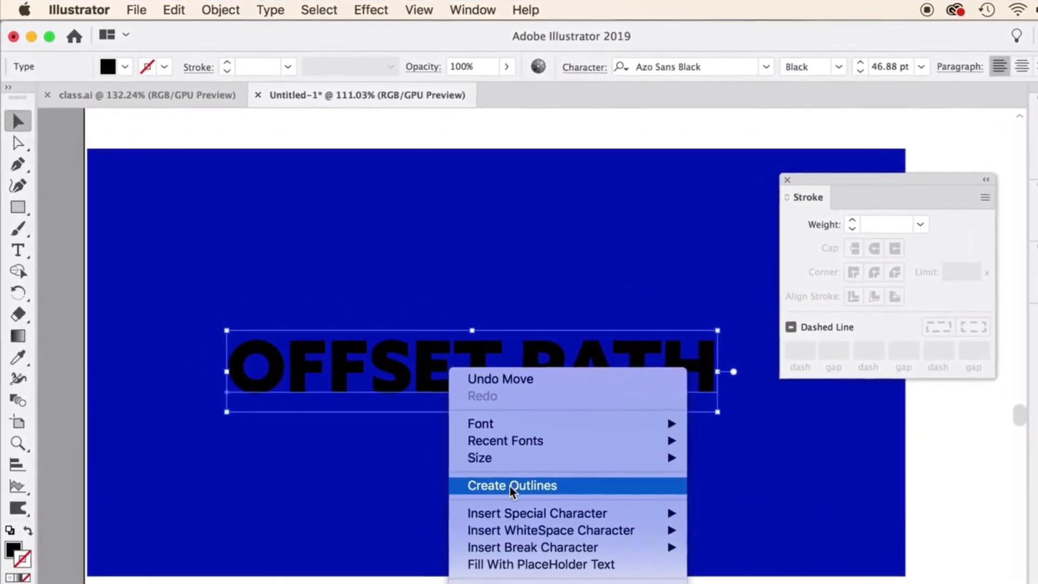
click(508, 482)
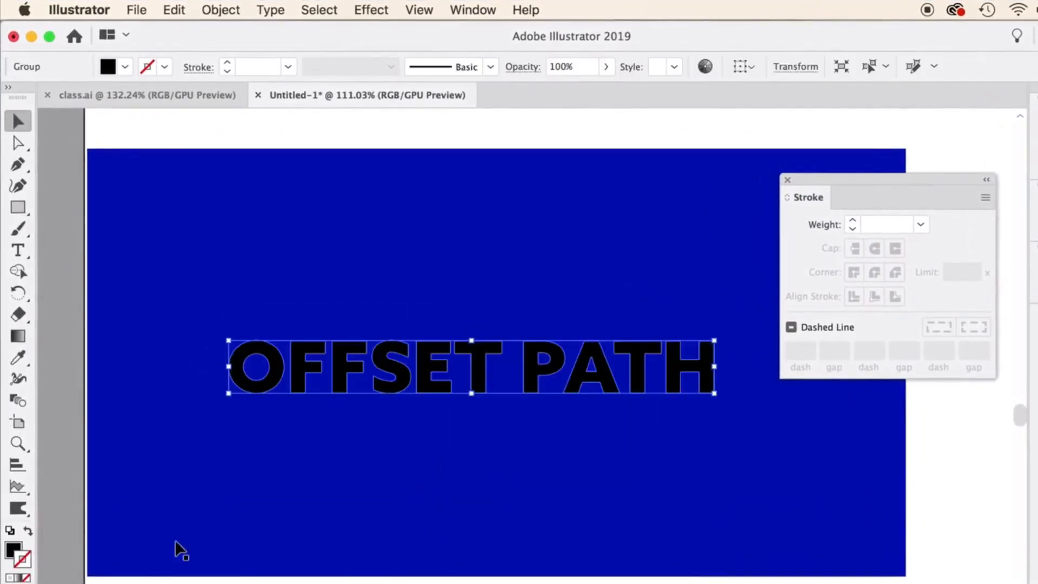
Give the outlined OFFSET PATH lettering a white stroke and set its weight to 6 pt.
click(1035, 210)
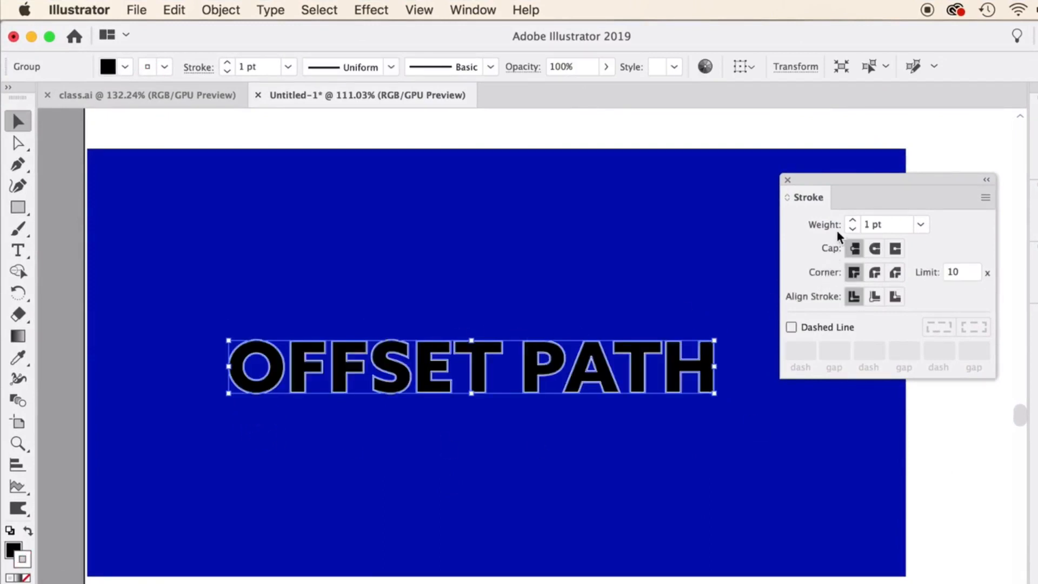
click(853, 222)
click(853, 222)
click(852, 221)
click(853, 221)
click(853, 222)
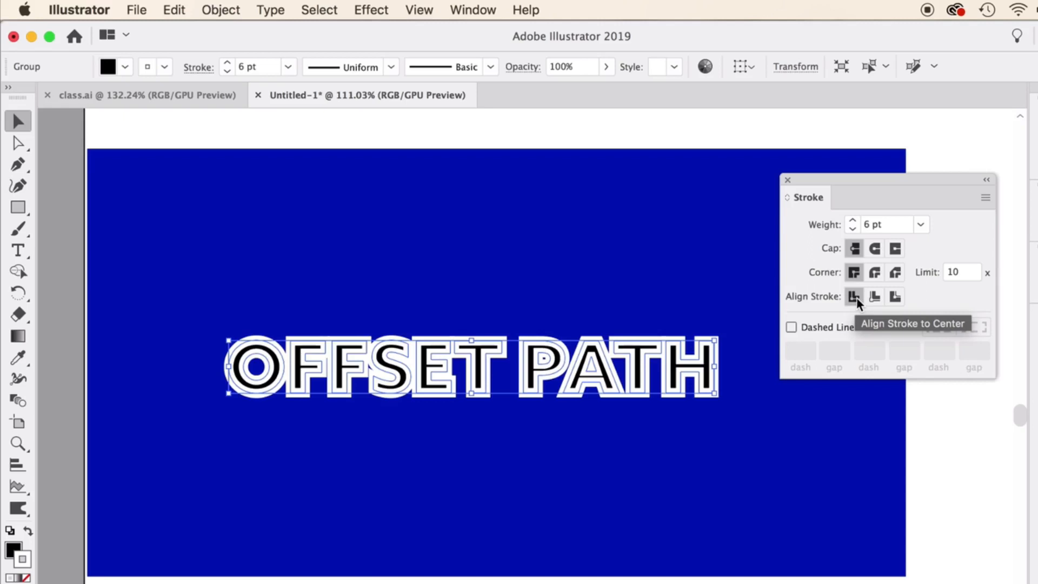
Align the lettering's white stroke to the outside and give it round joins.
click(895, 298)
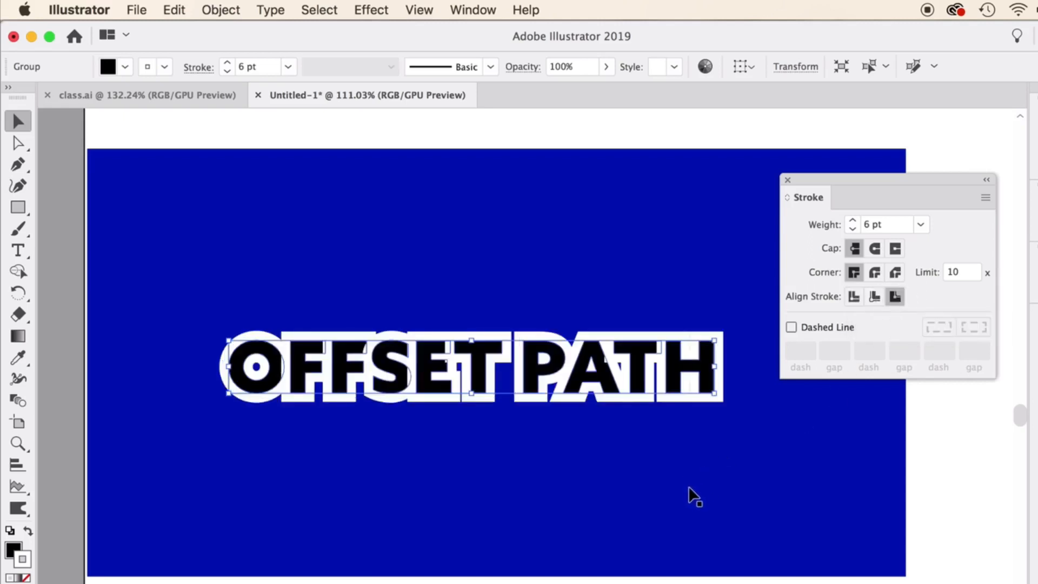
click(875, 273)
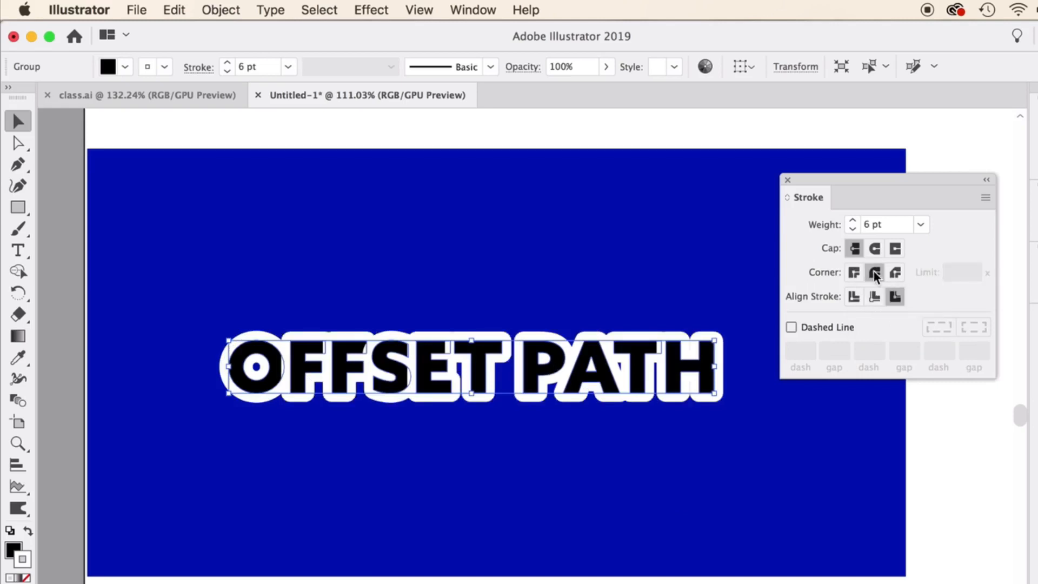
click(678, 509)
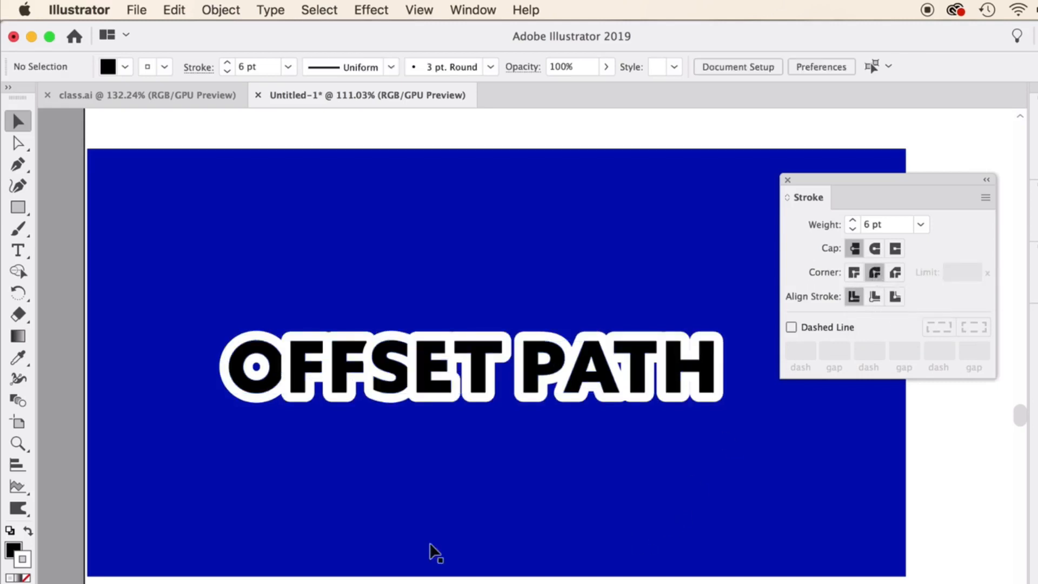
Remove the white stroke from the outlined OFFSET PATH lettering.
scroll(351, 361, up, 3)
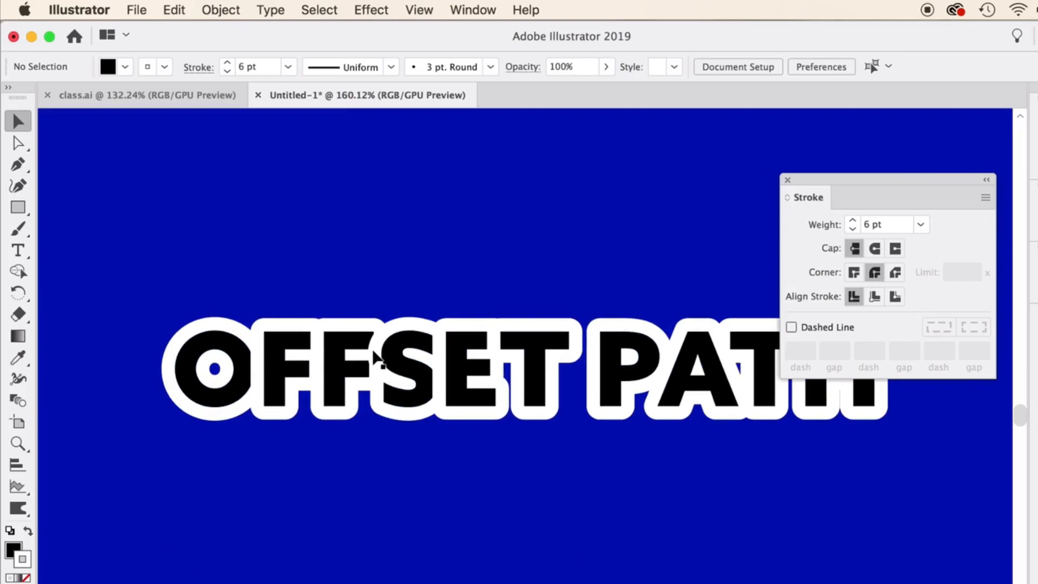
scroll(530, 368, down, 3)
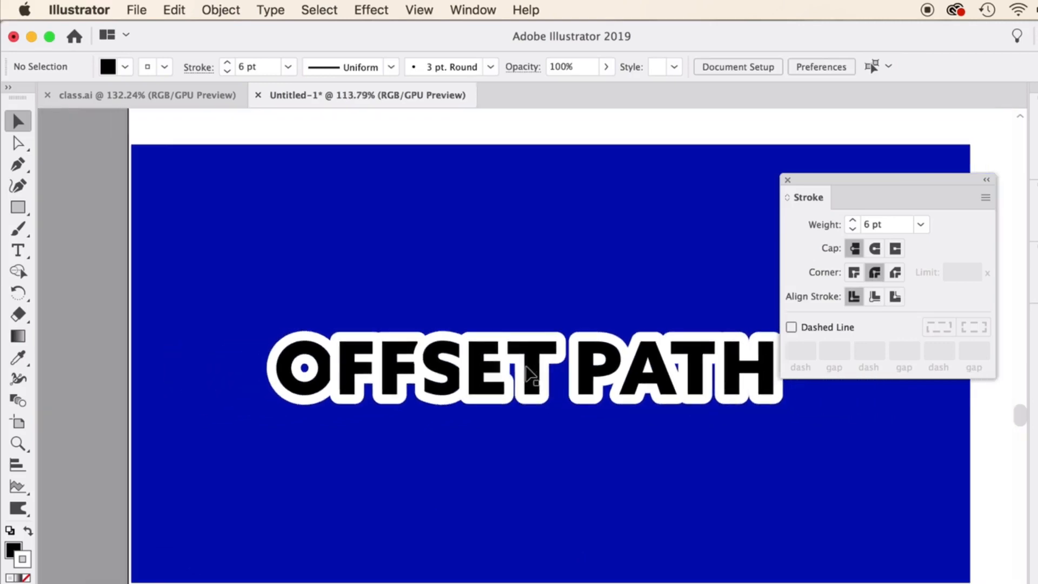
scroll(527, 373, right, 3)
scroll(527, 373, up, 1)
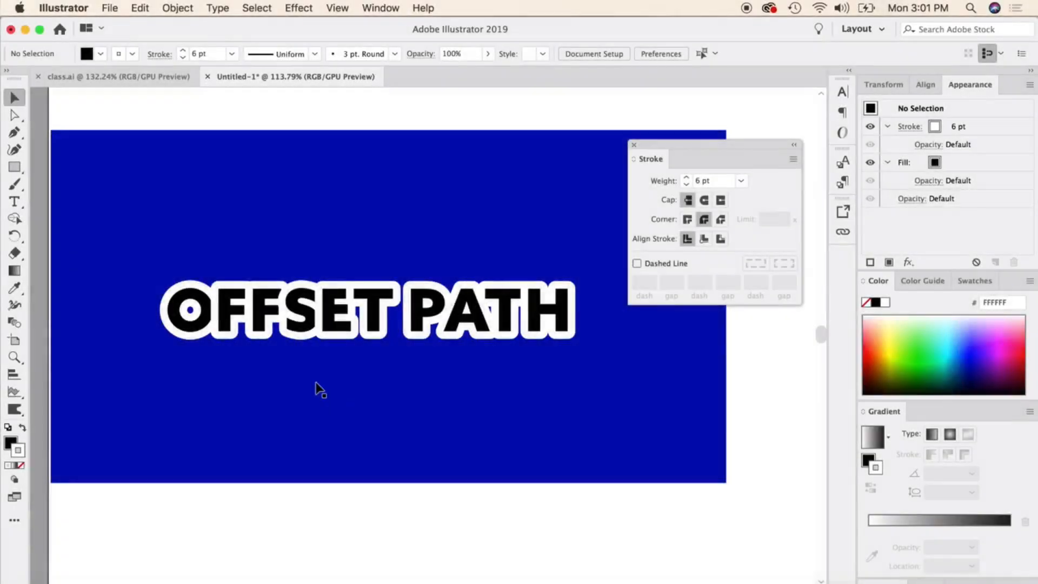
click(283, 327)
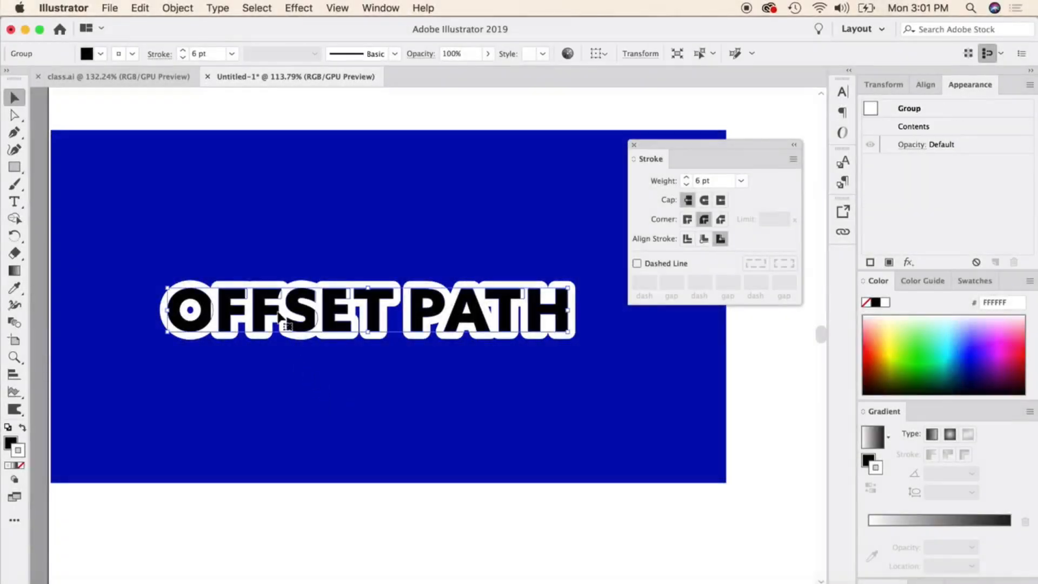
click(22, 466)
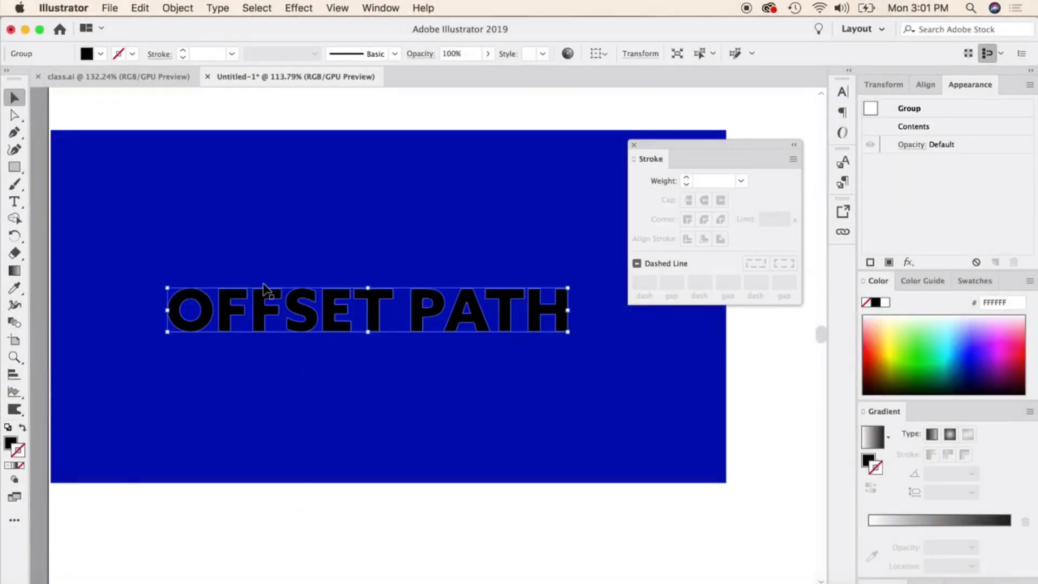
Offset the lettering's outlines outward by 0.05 in with miter joins and a miter limit of 4, previewing the result.
click(176, 8)
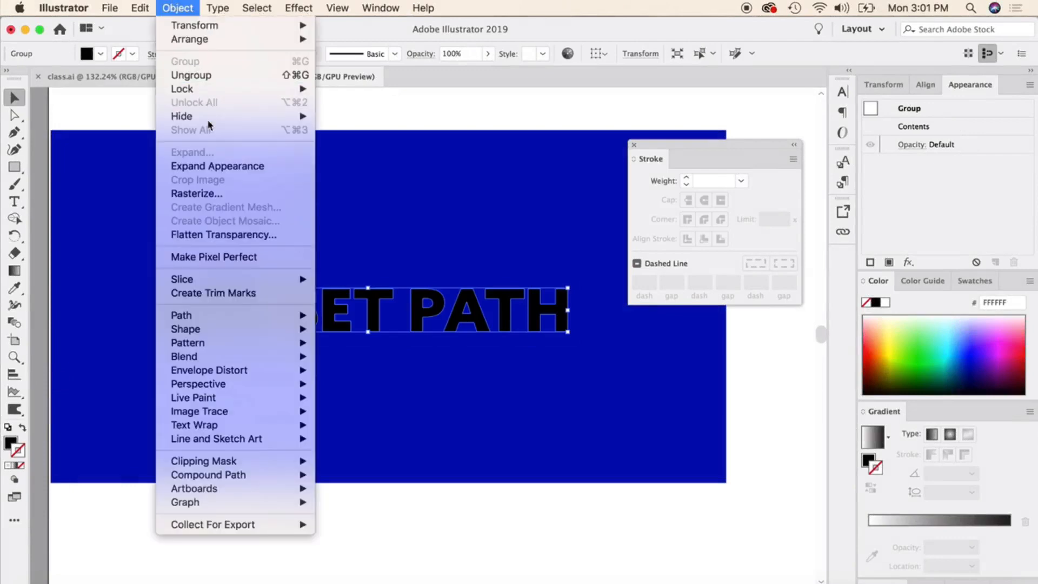
mouse_move(226, 324)
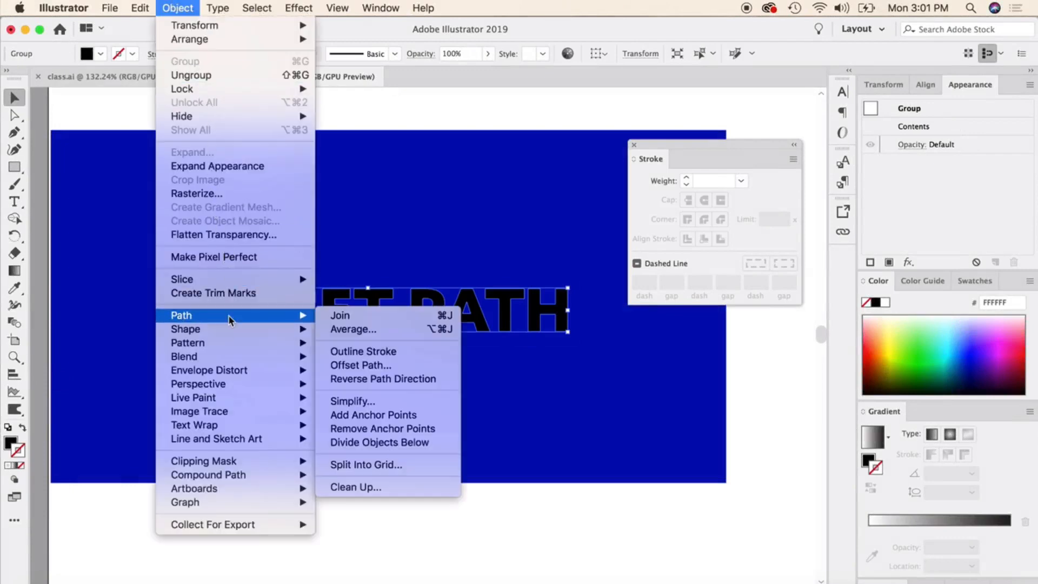
click(380, 366)
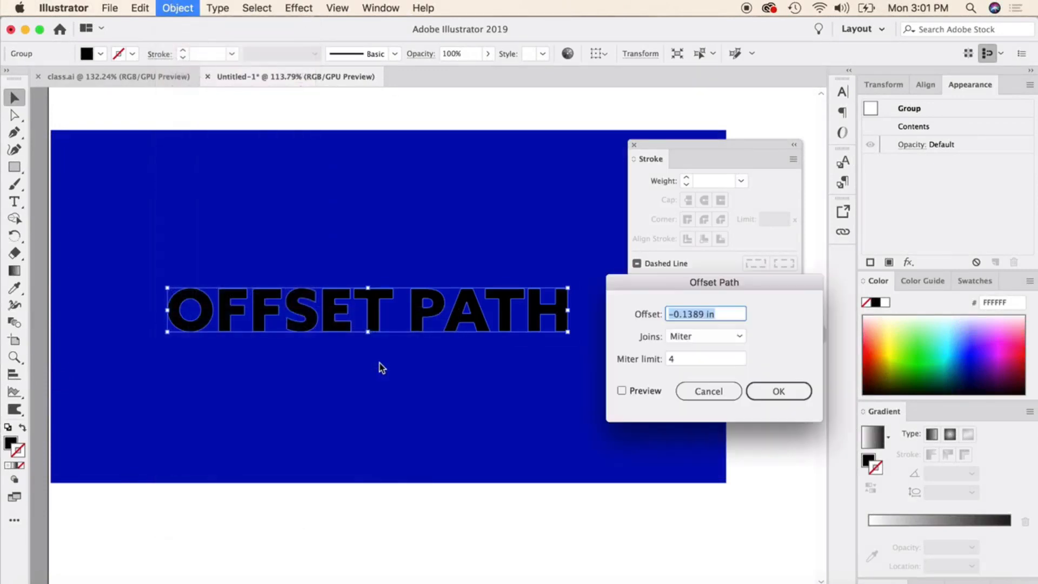
click(674, 314)
key(BackSpace)
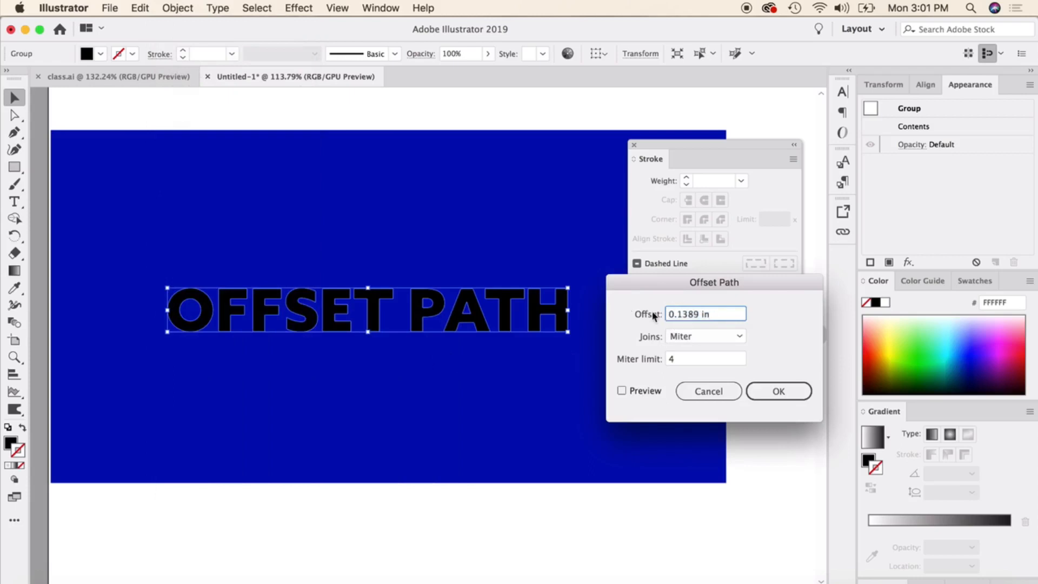
click(621, 390)
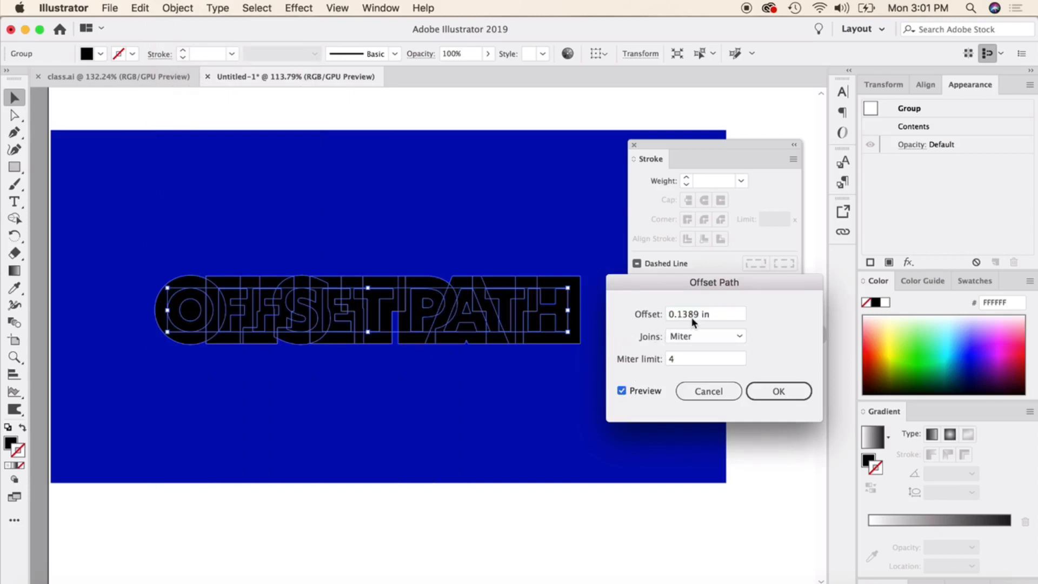
drag(697, 313, 677, 319)
text(05)
click(622, 391)
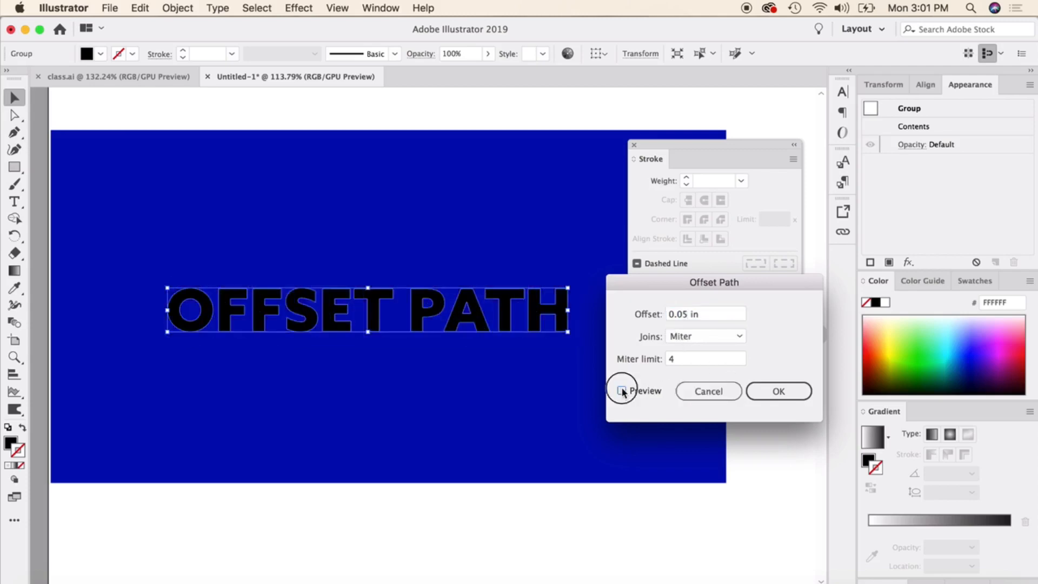
click(622, 390)
click(776, 392)
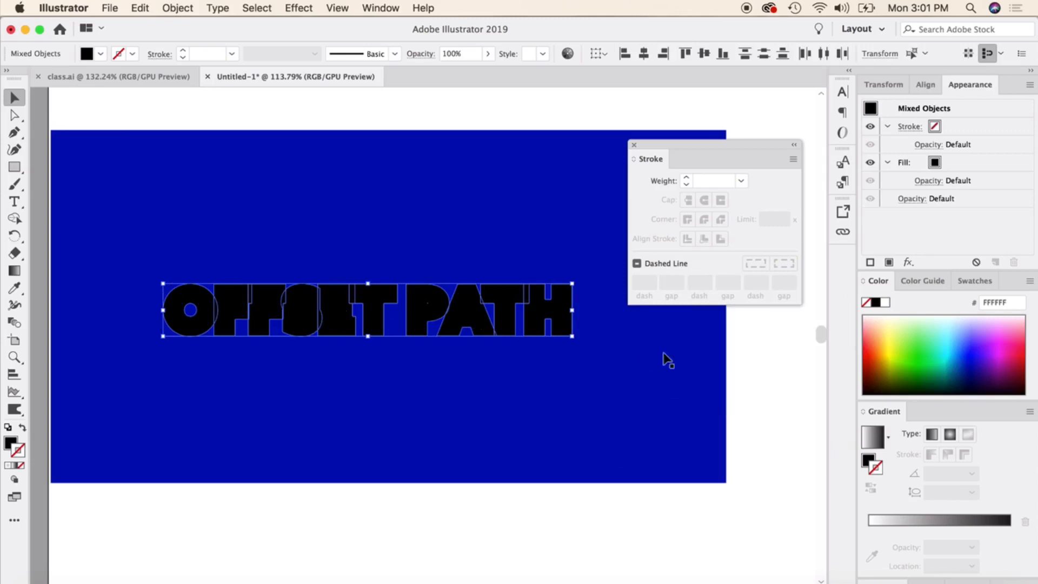
Fill the offset shapes behind the black OFFSET PATH lettering with white, leaving them without a stroke.
click(882, 304)
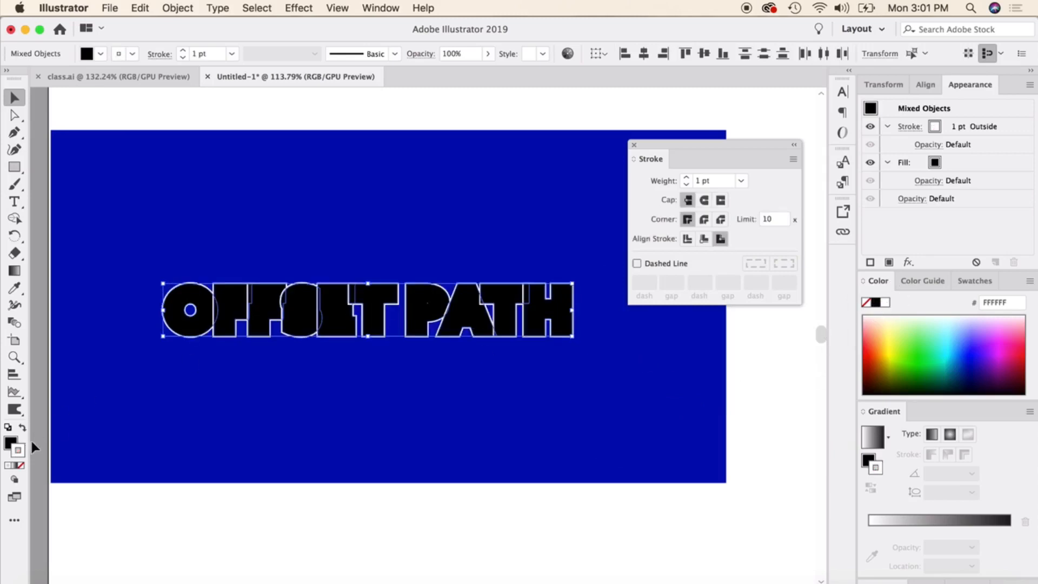
key(super+z)
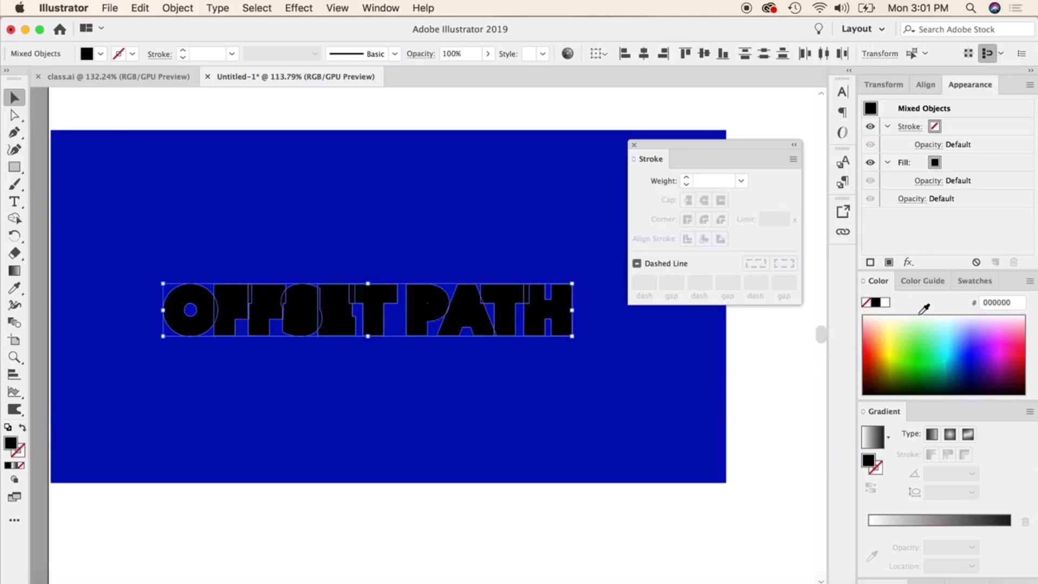
click(885, 302)
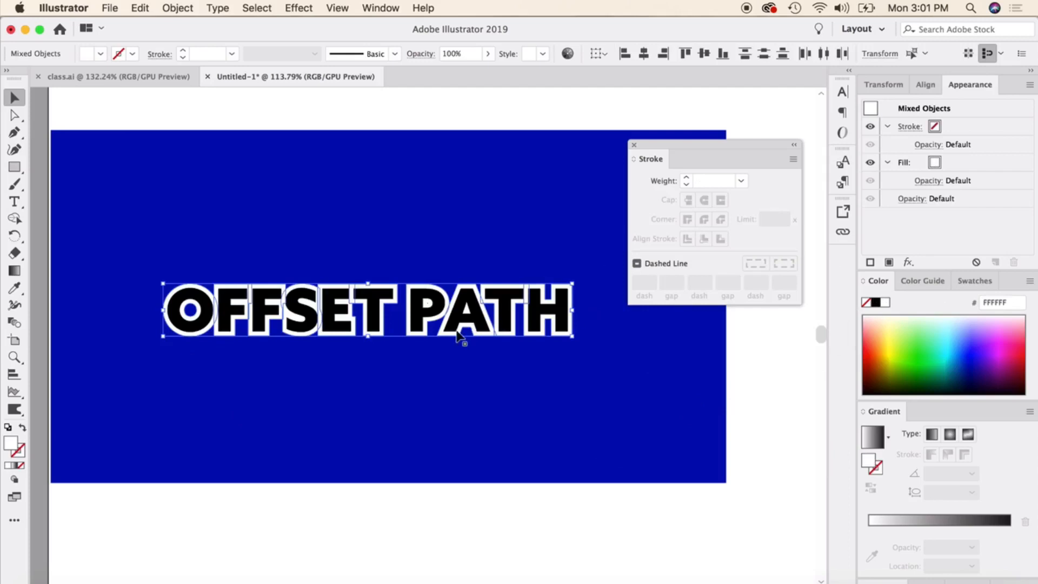
key(super)
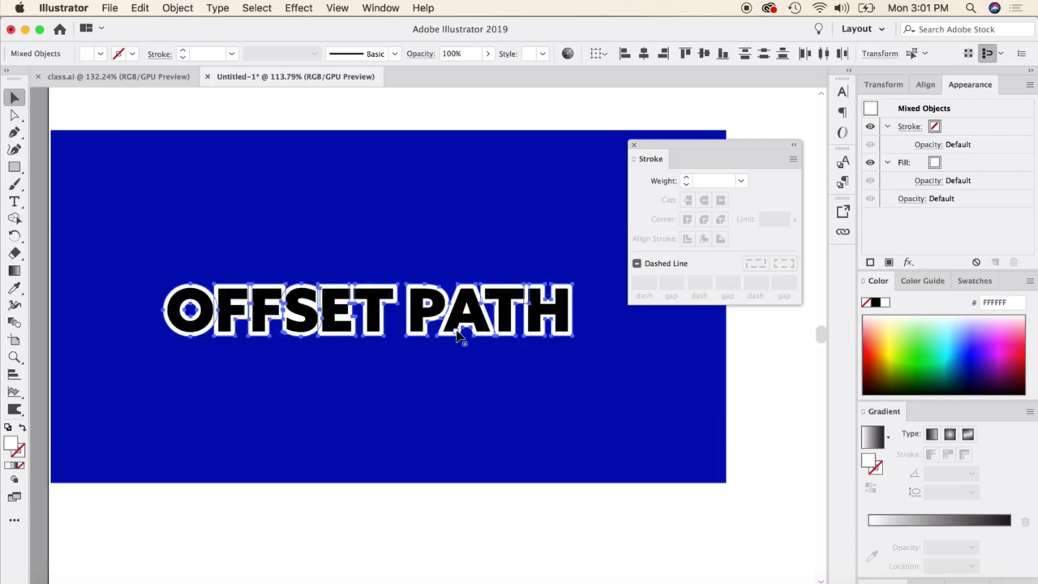
click(413, 109)
scroll(258, 438, up, 1)
scroll(260, 439, up, 3)
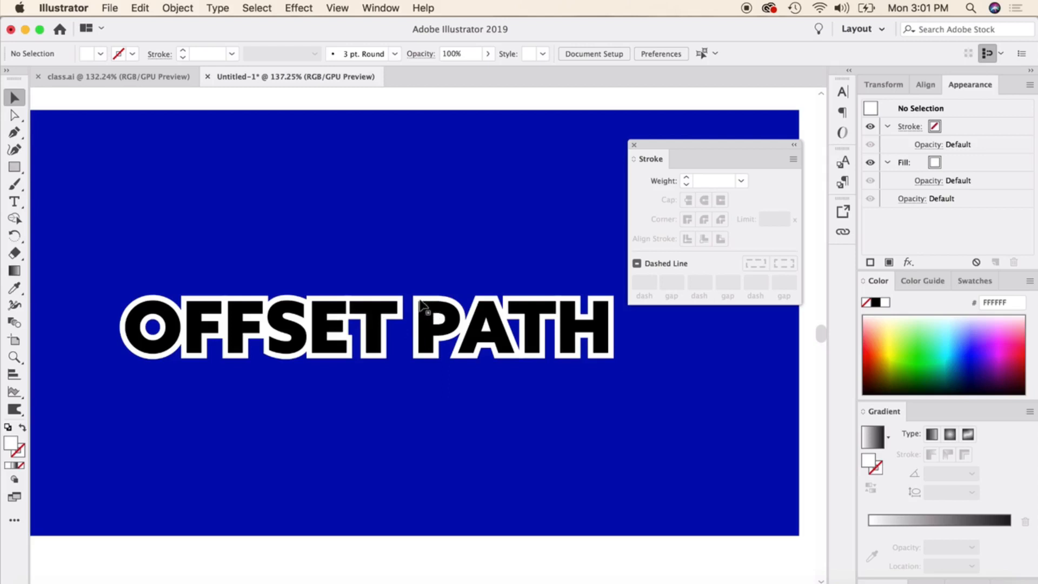
click(414, 308)
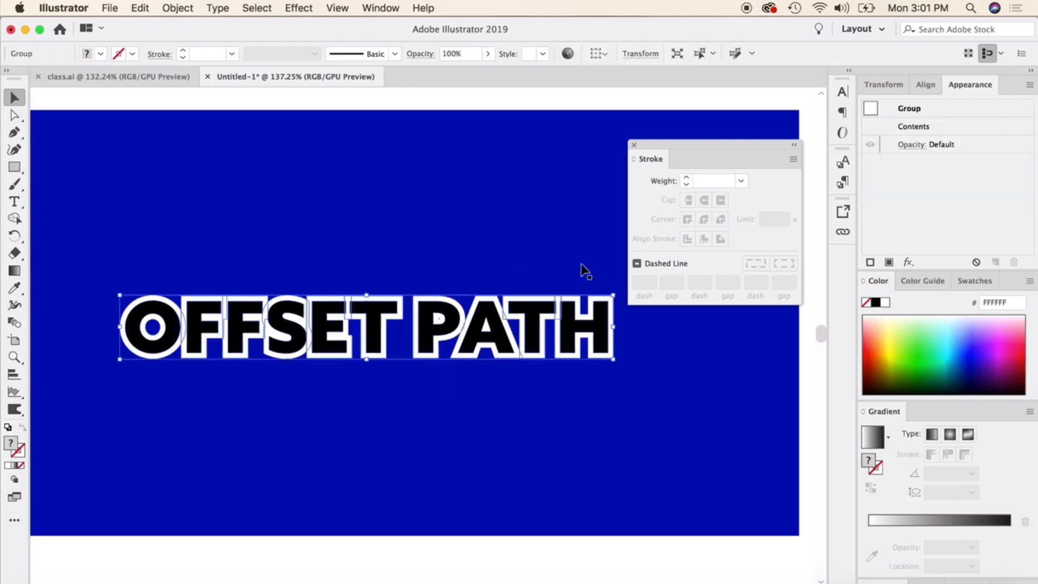
Convert the white letter A on the blue background to outlines.
key(super+equal)
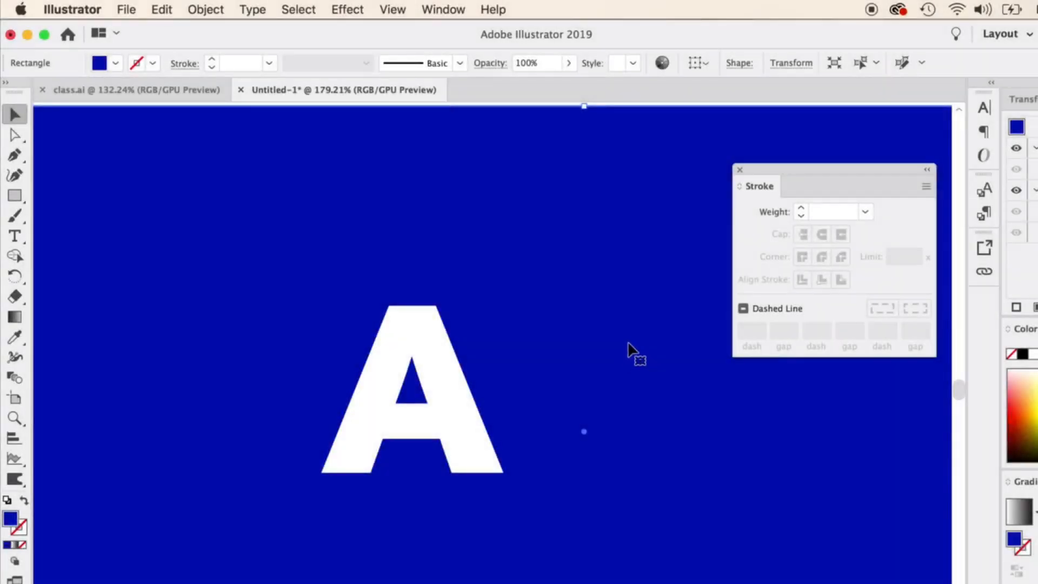
click(441, 356)
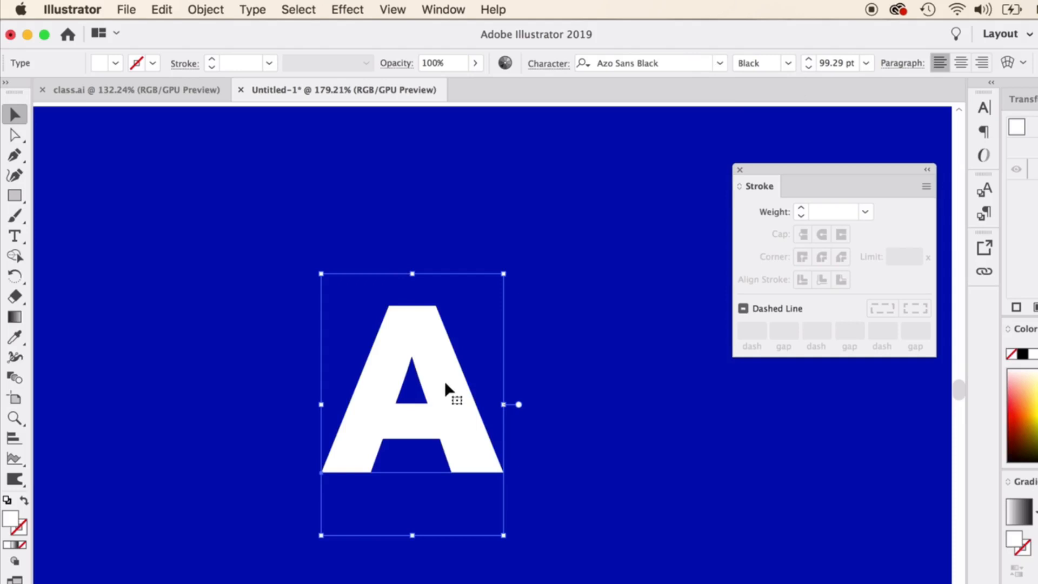
right_click(436, 353)
click(509, 476)
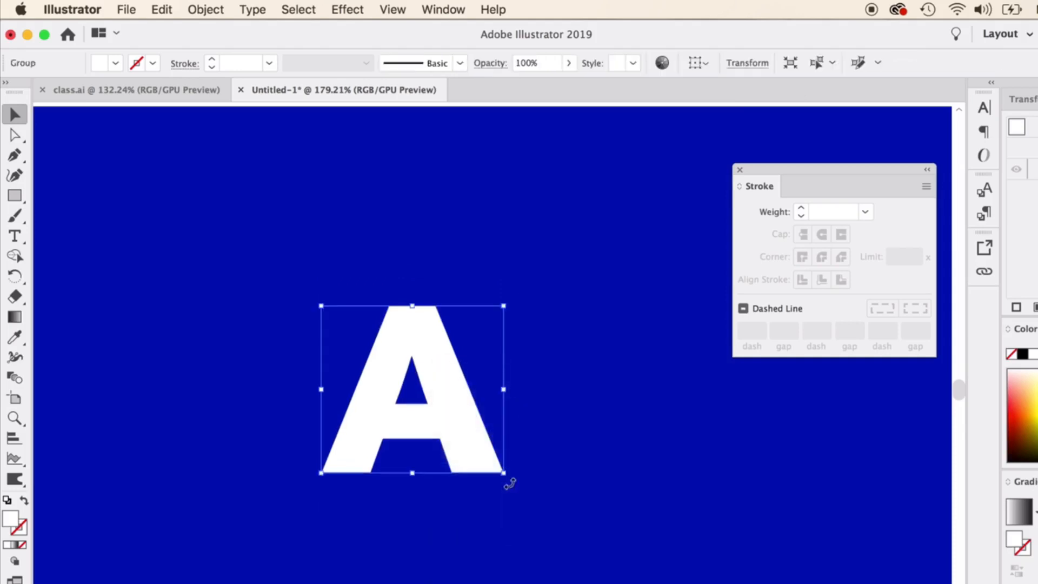
Offset the letter A's outline outward by 0.1 in with miter joins and a miter limit of 4, previewing the result.
click(204, 7)
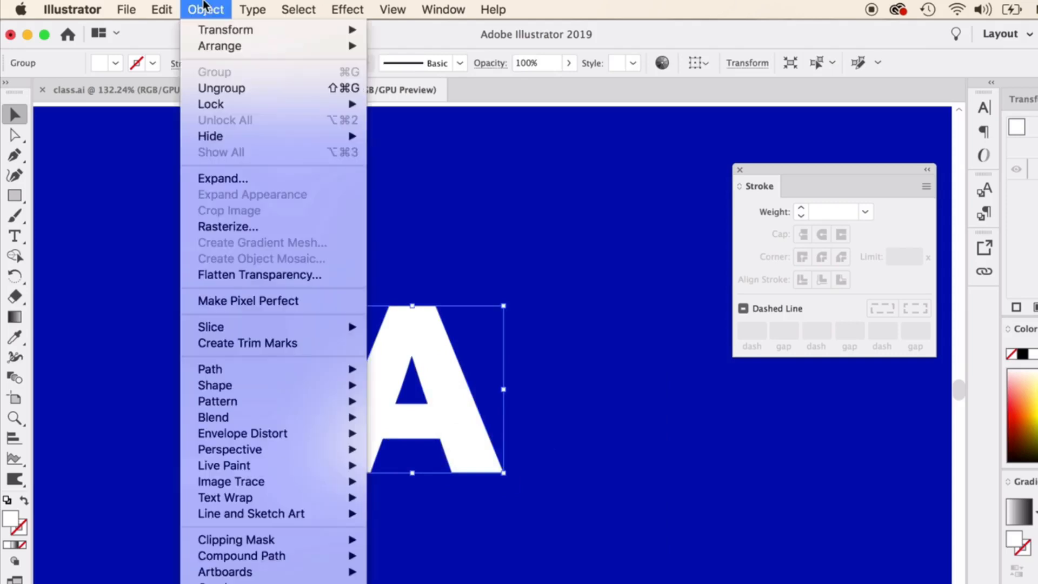
mouse_move(284, 365)
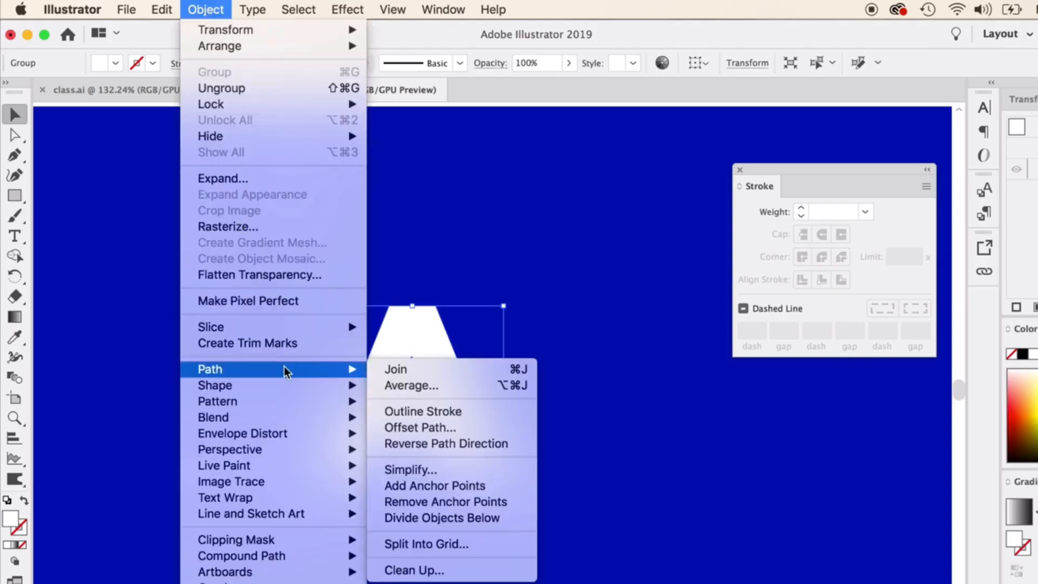
click(435, 427)
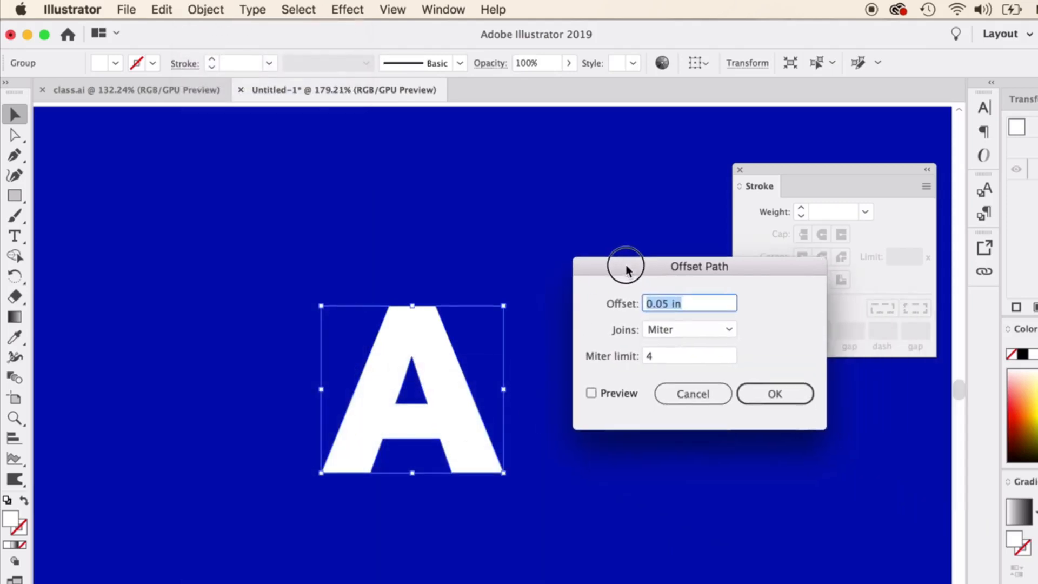
drag(626, 270, 623, 271)
click(590, 393)
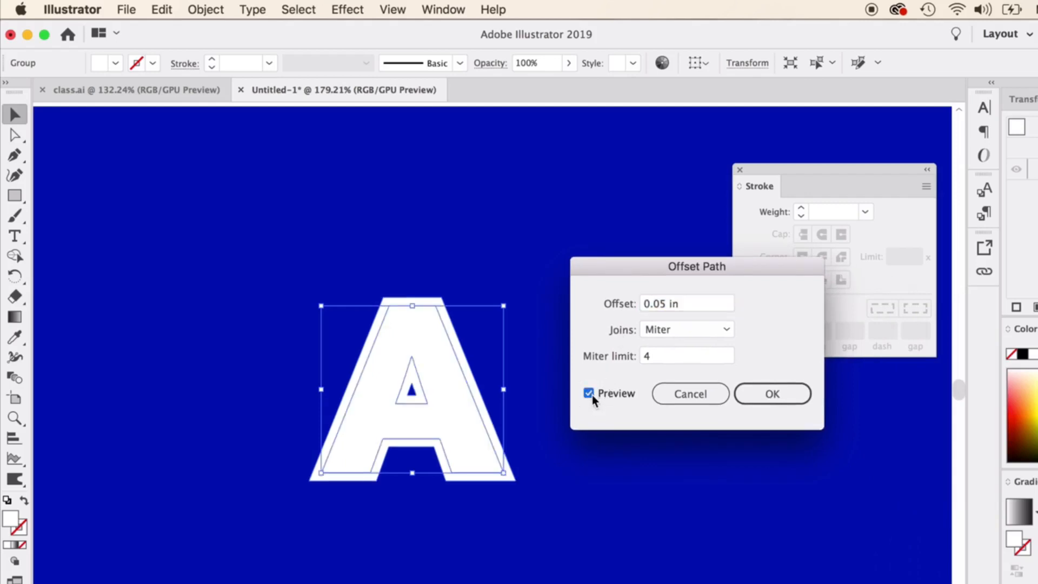
drag(666, 303, 654, 305)
click(589, 393)
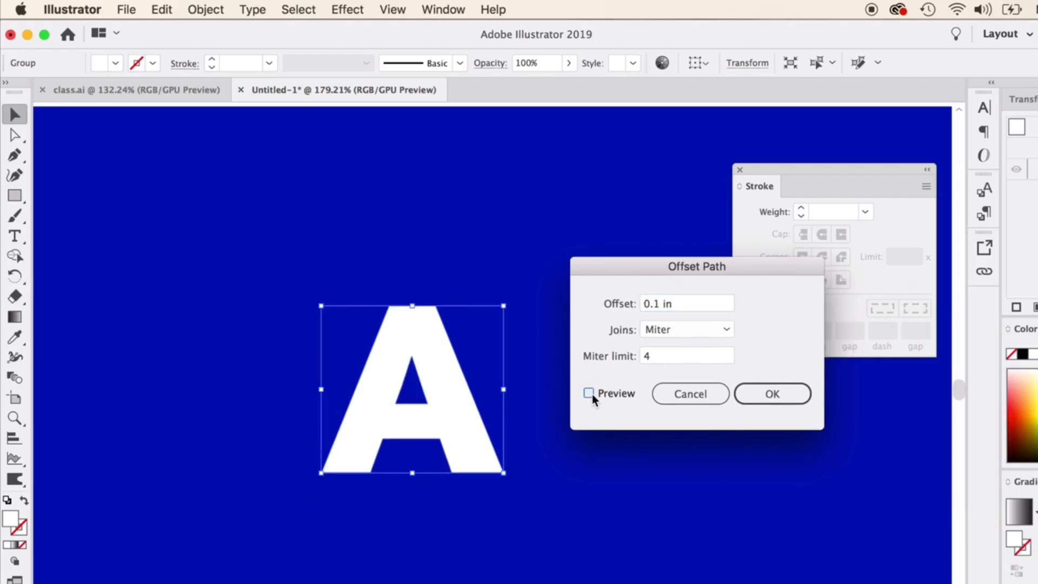
click(589, 393)
click(771, 403)
click(643, 440)
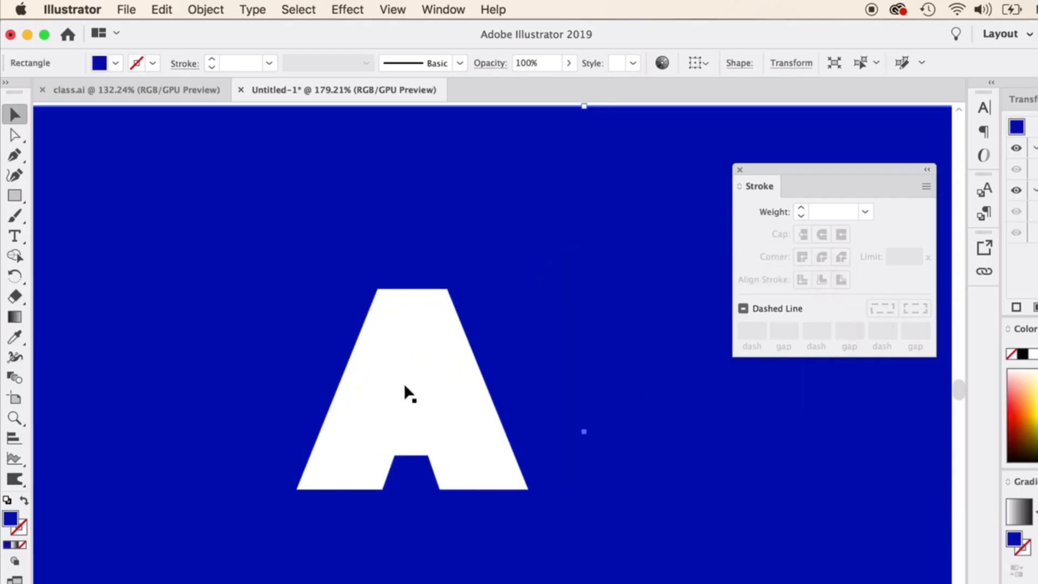
Ungroup the offset letter A from its original and move the larger solid A aside so both letters stand apart.
drag(451, 378, 563, 359)
right_click(390, 372)
click(431, 512)
click(553, 371)
click(384, 342)
drag(385, 342, 347, 322)
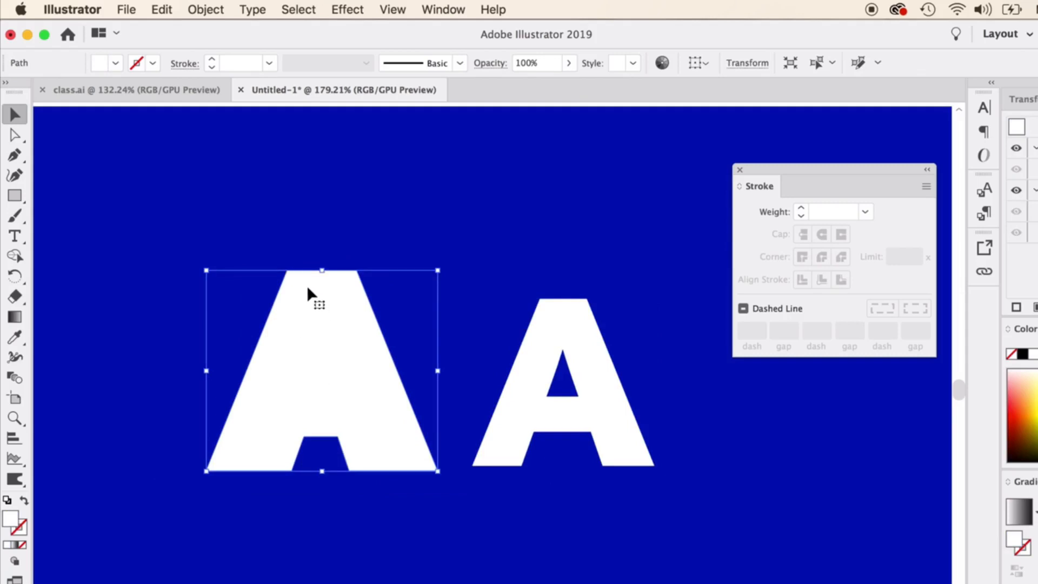
drag(314, 339, 301, 328)
Offset the original letter A outward by 0.04 in with miter joins, and turn the offset shape into an unfilled white 1 pt outline.
click(528, 369)
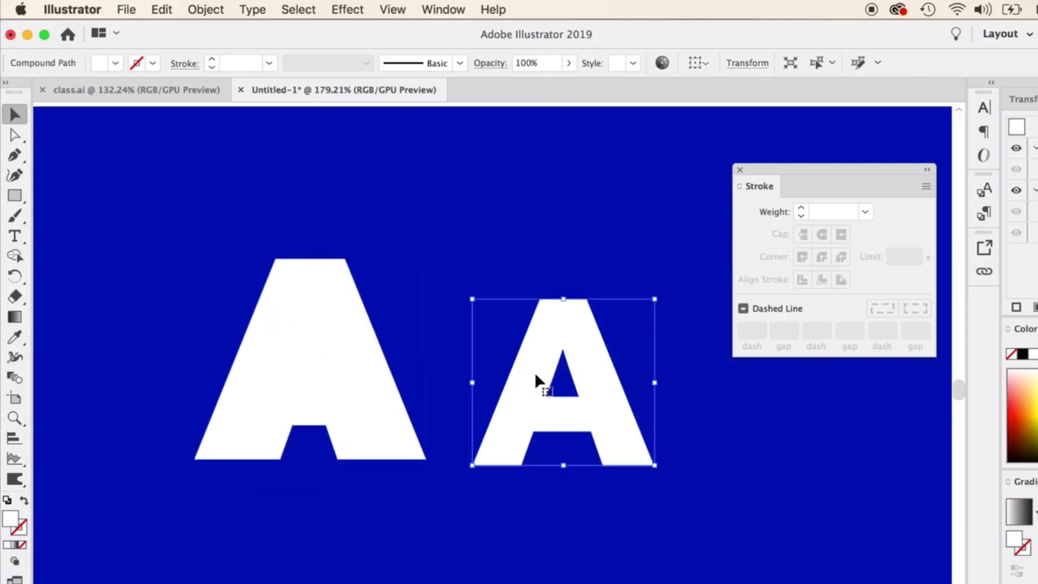
click(195, 8)
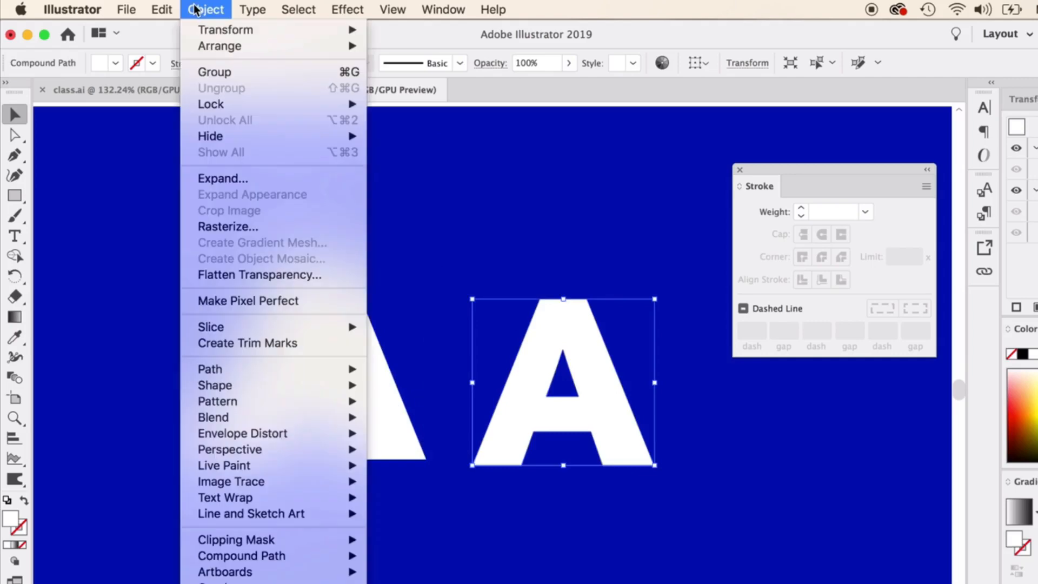
mouse_move(258, 377)
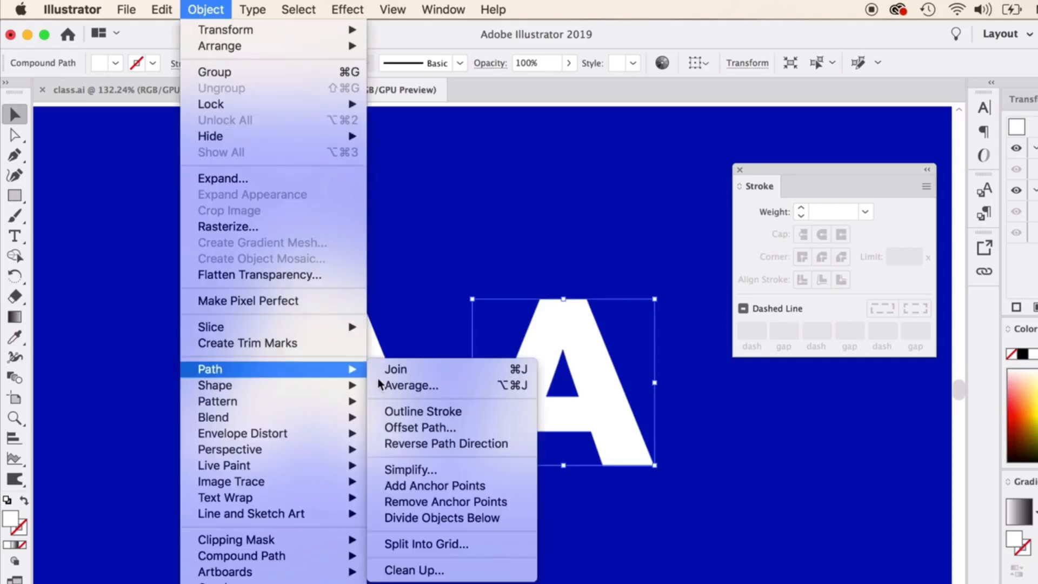
click(435, 427)
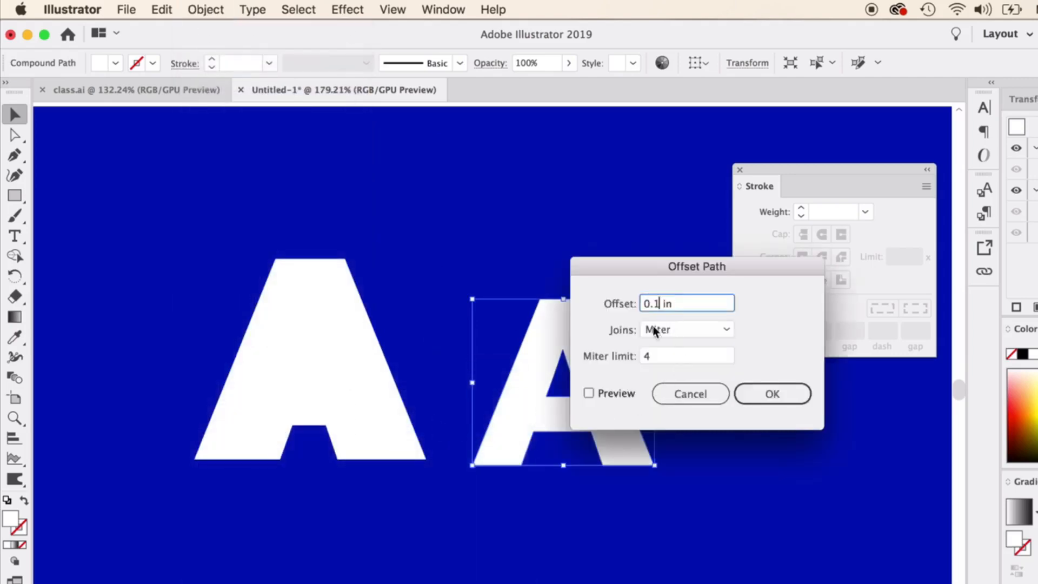
click(588, 393)
drag(661, 304, 655, 305)
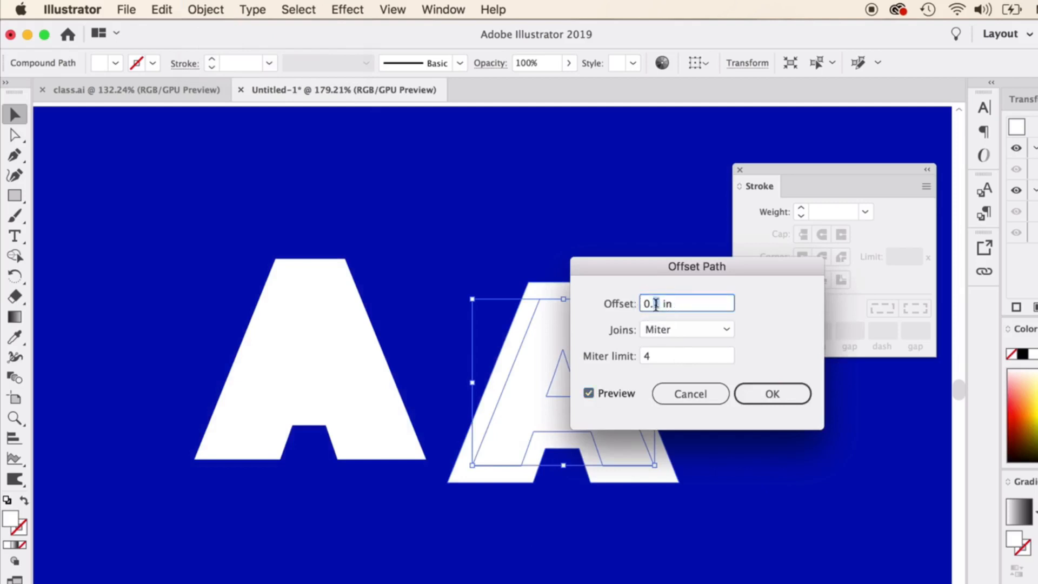
text(04)
key(Return)
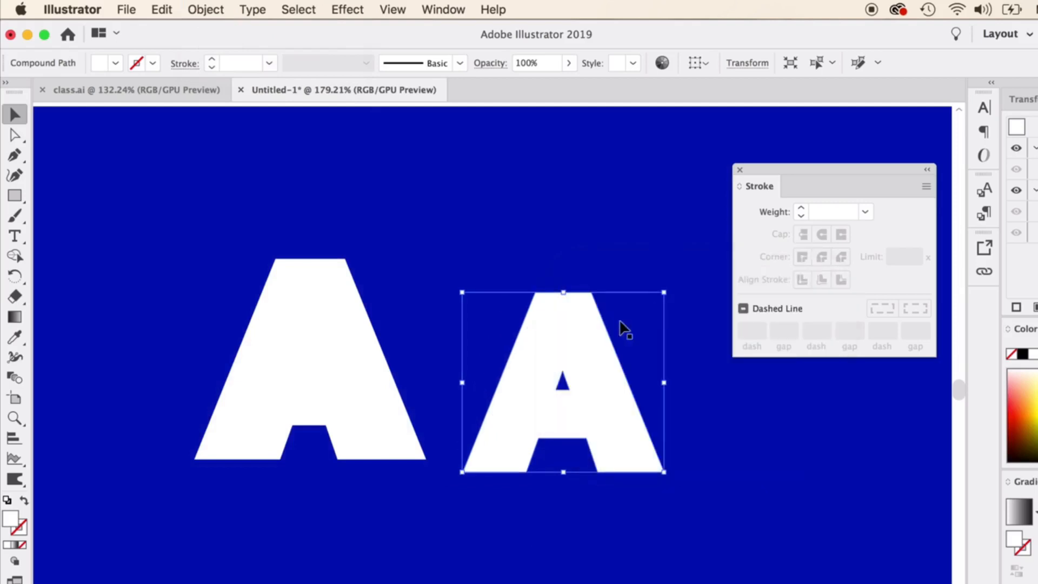
click(24, 500)
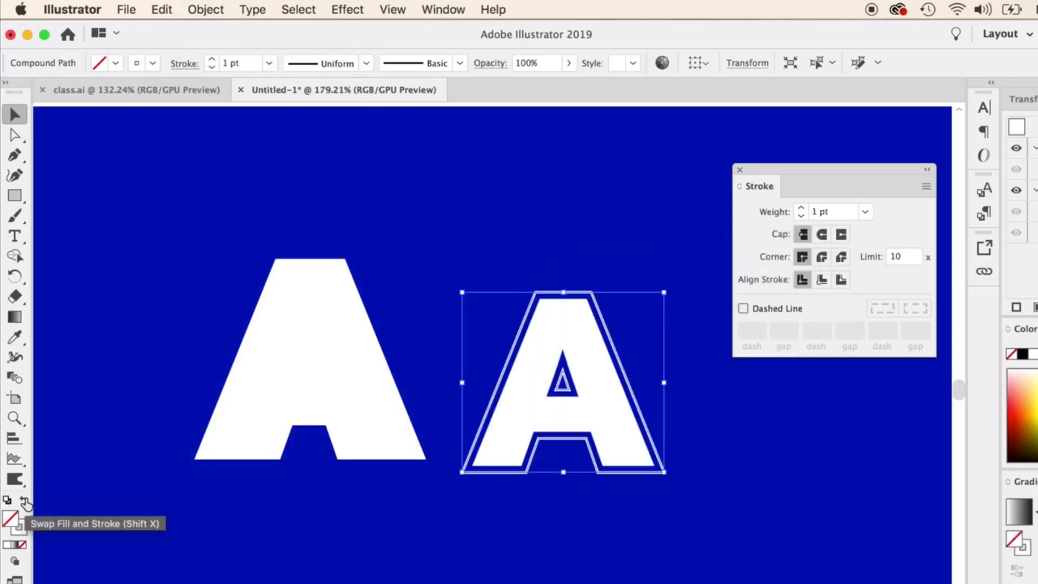
click(382, 537)
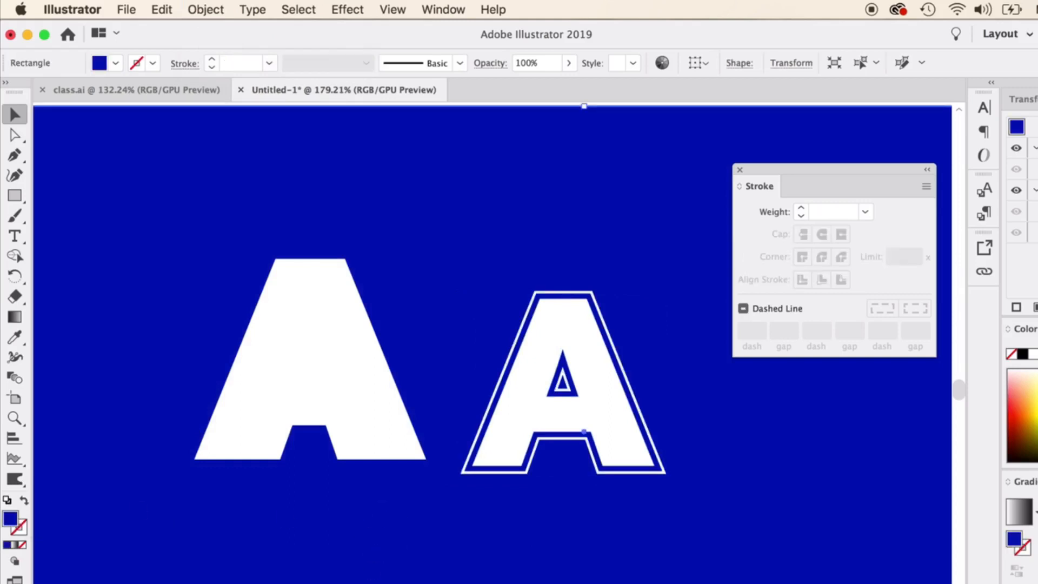
Offset the white outline around the letter A outward by another 0.04 in with miter joins and a miter limit of 4.
click(500, 385)
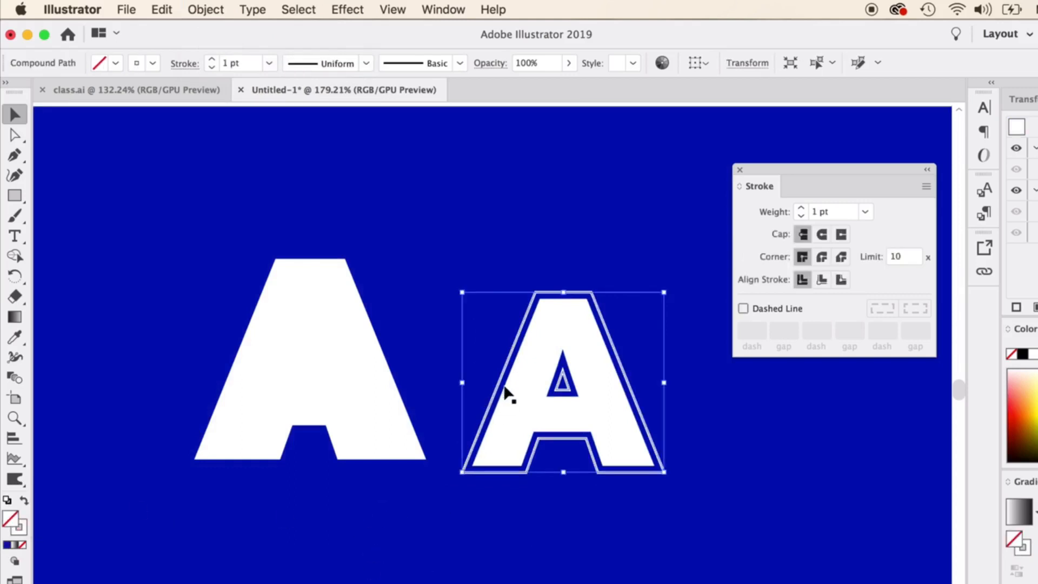
click(206, 9)
mouse_move(294, 365)
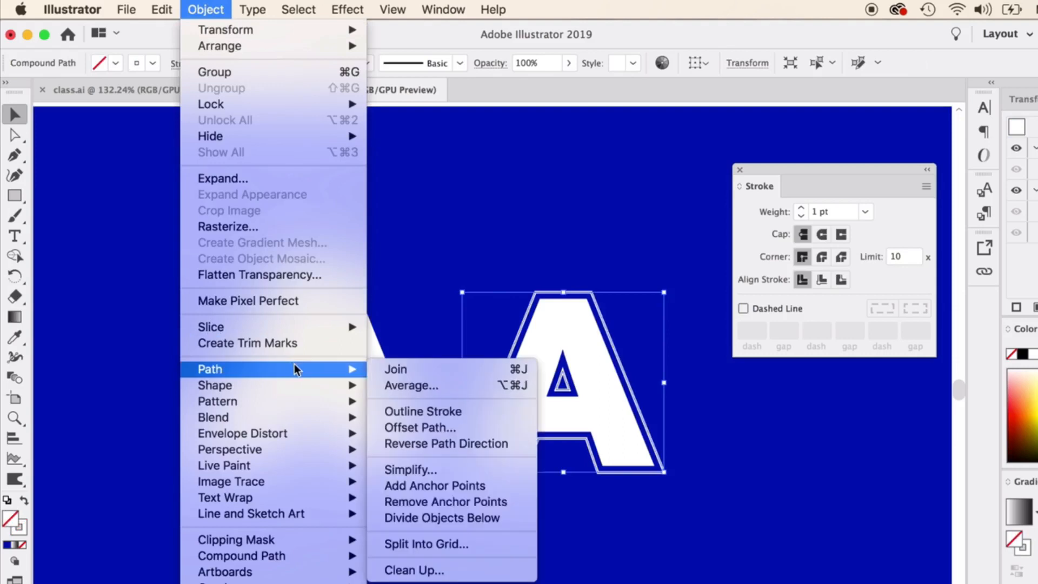
click(445, 428)
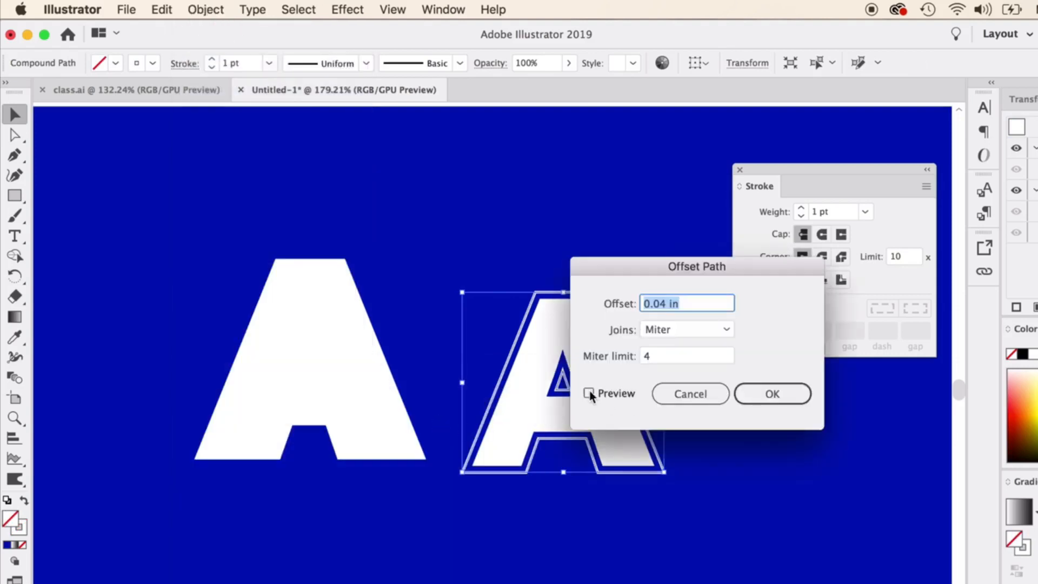
click(589, 393)
click(778, 394)
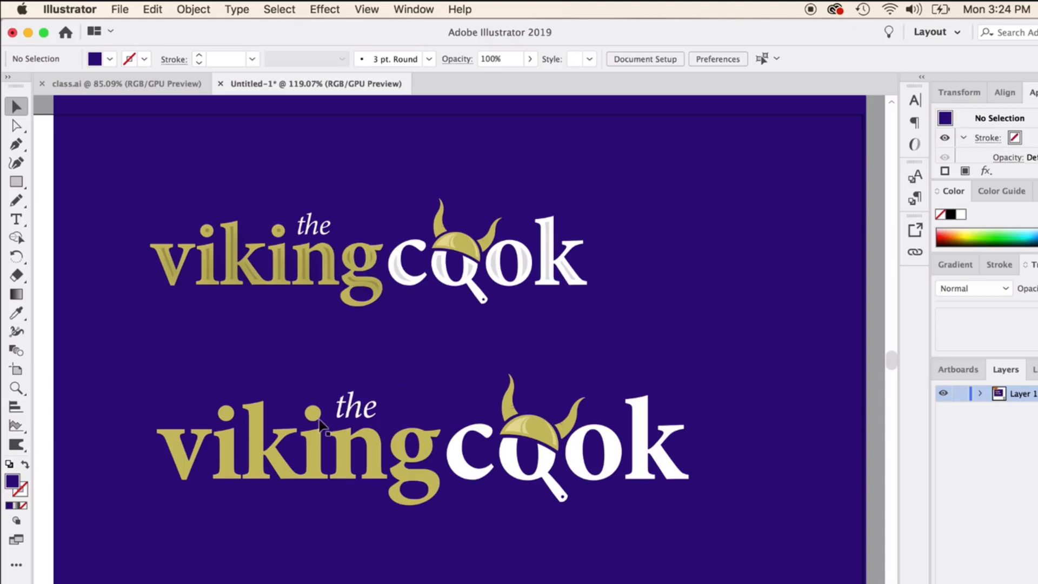
Offset the lower viking and cook lettering by -0.04 in with miter joins and a miter limit of 4, and fill the inset shapes white.
click(310, 437)
shift+click(460, 475)
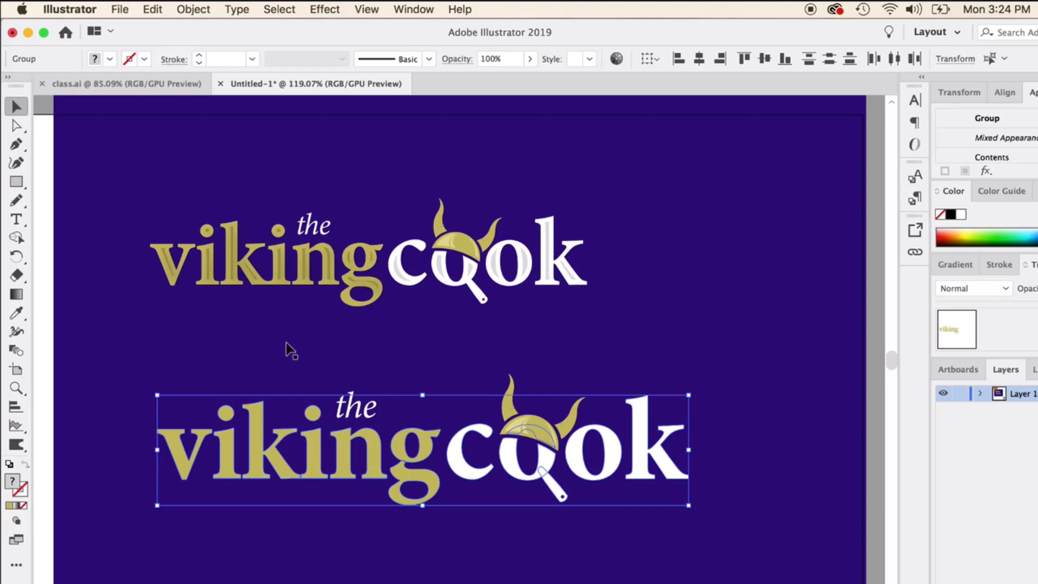
click(195, 10)
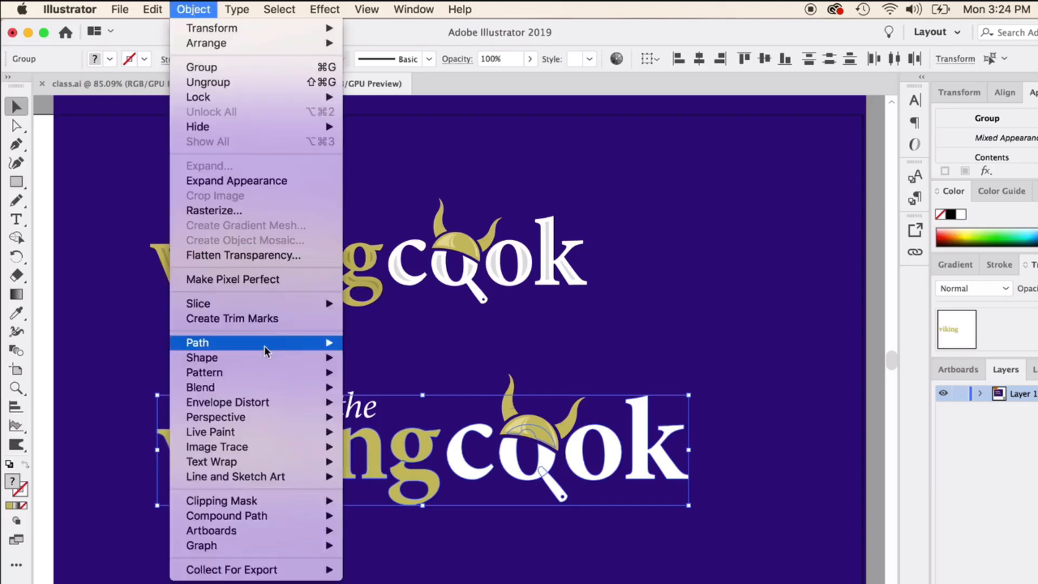
mouse_move(265, 343)
click(412, 398)
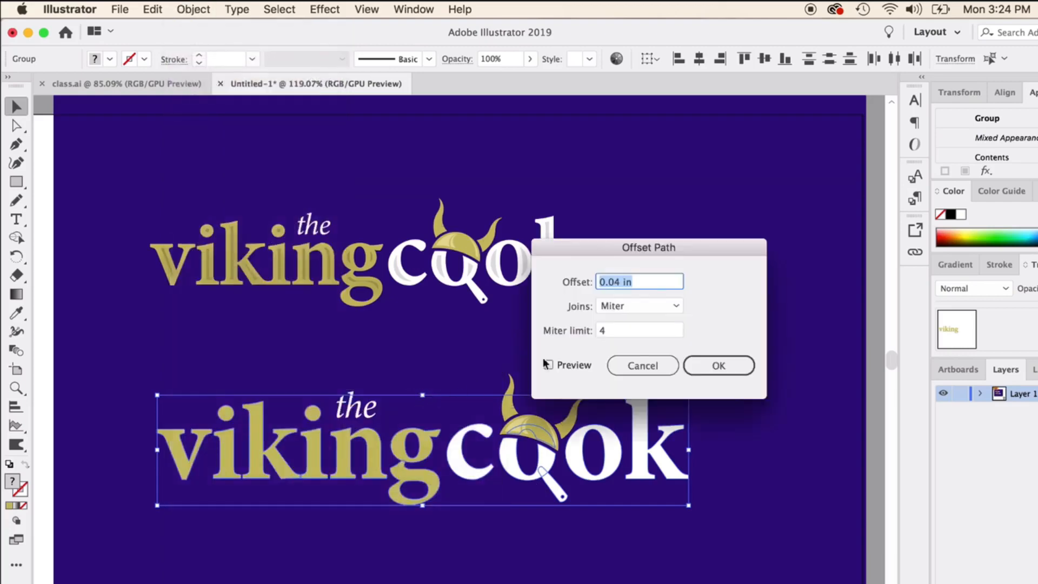
click(549, 365)
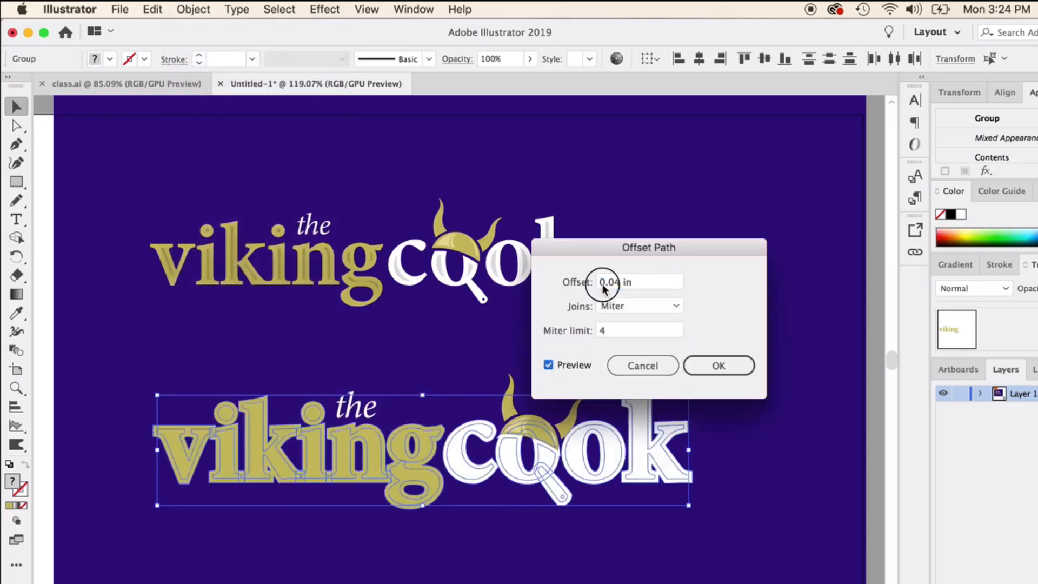
click(603, 283)
text(-)
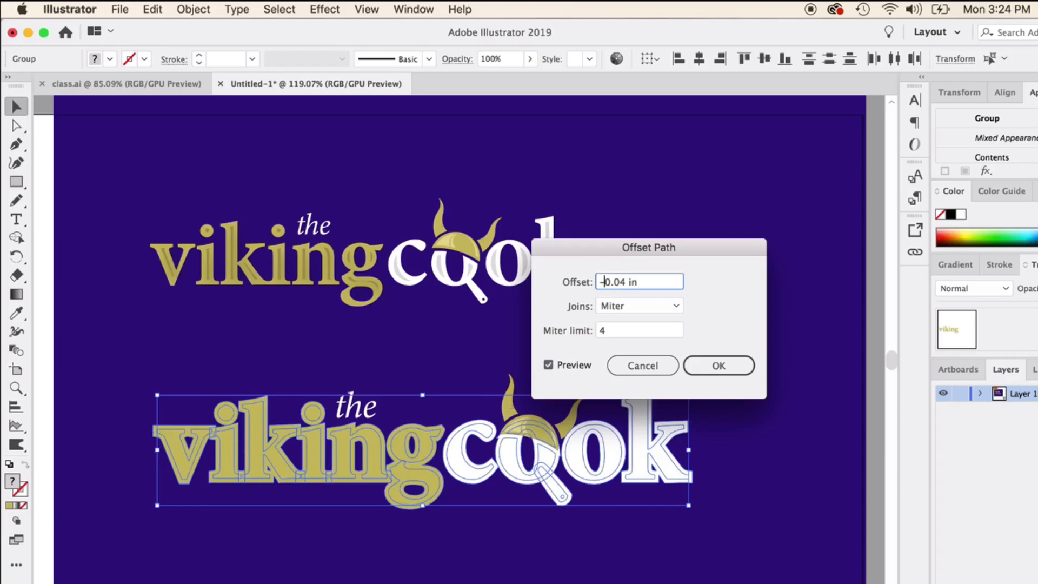
click(646, 301)
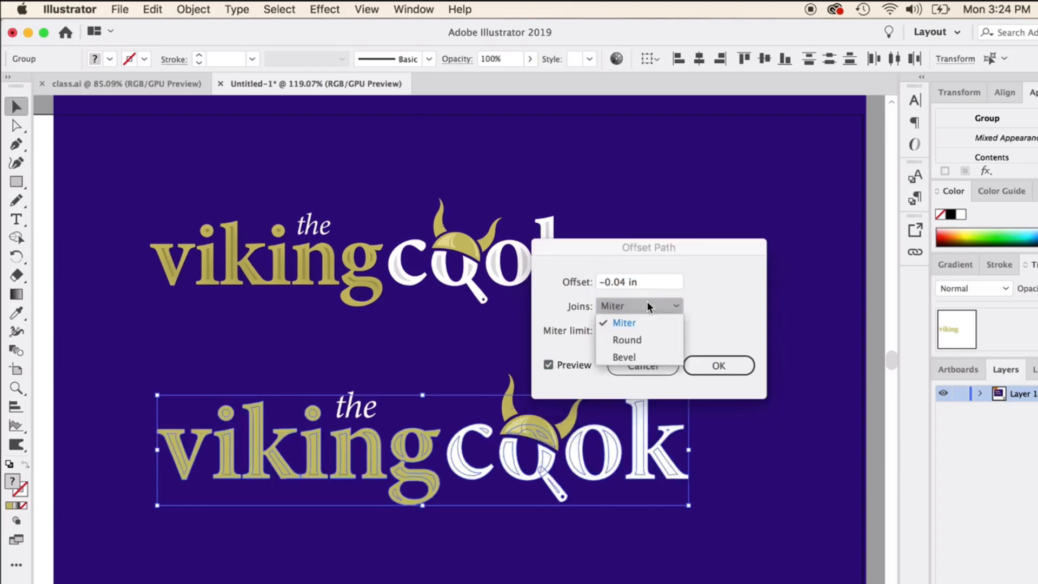
click(678, 260)
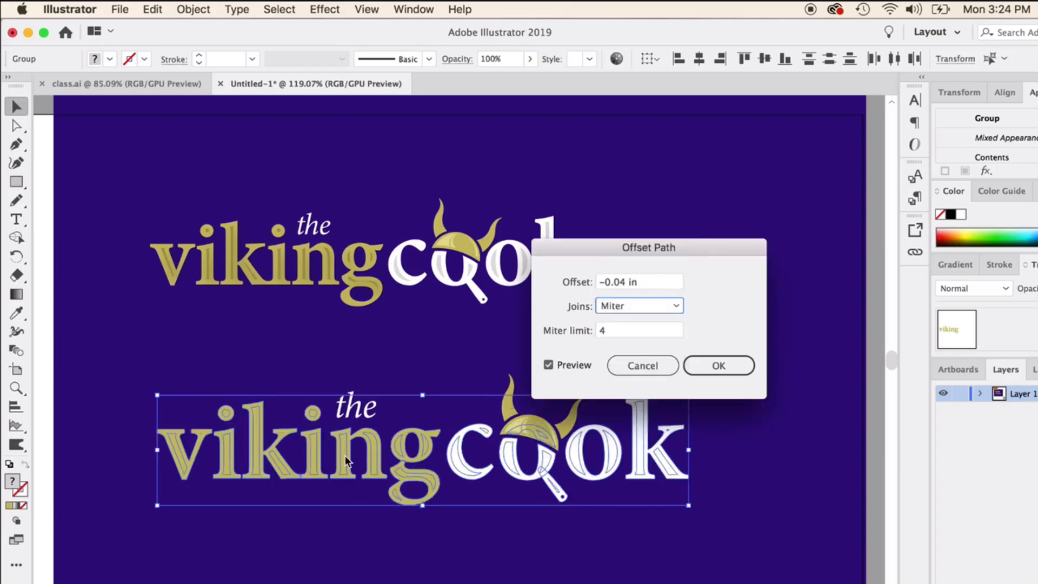
click(712, 374)
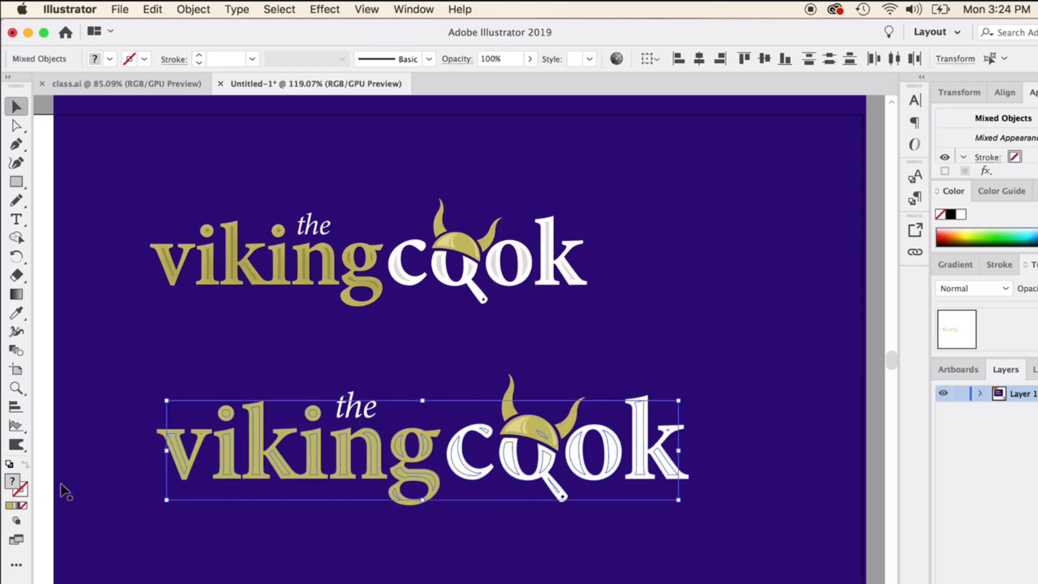
click(961, 215)
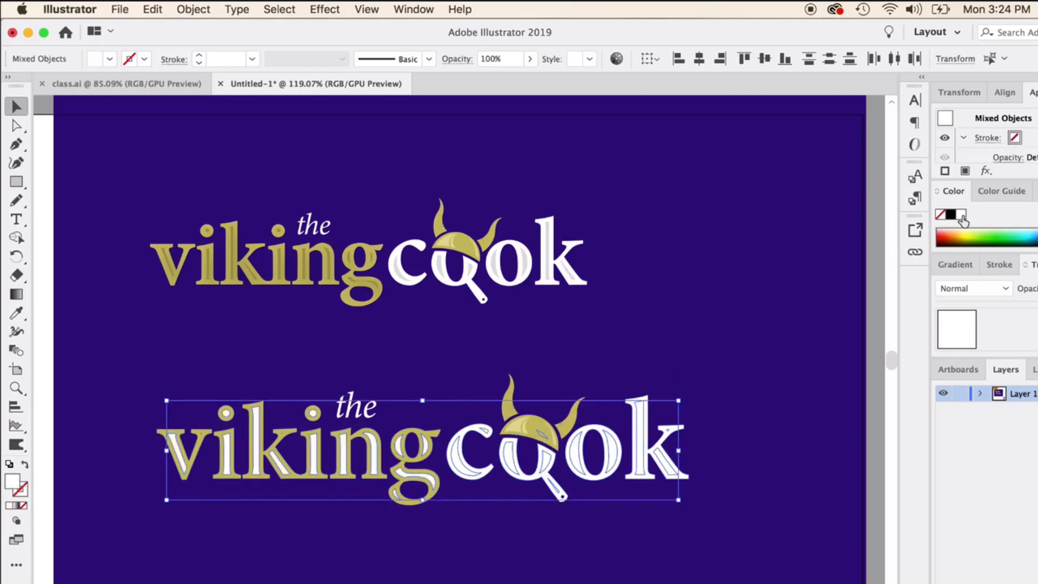
click(75, 163)
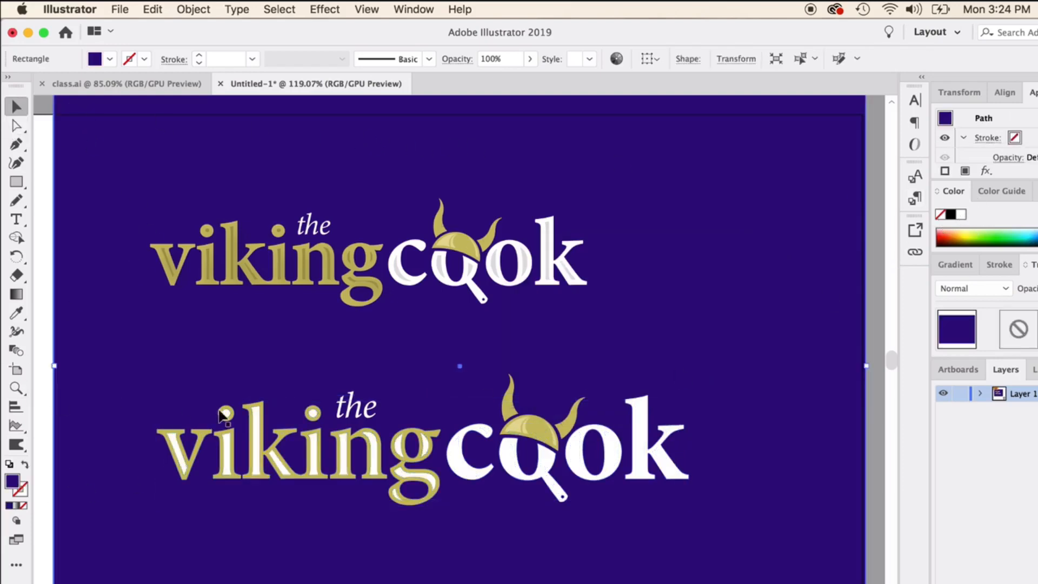
Try to fill the lower viking group with the darker gold sampled from the upper logo, then with 77661F.
click(254, 441)
click(17, 313)
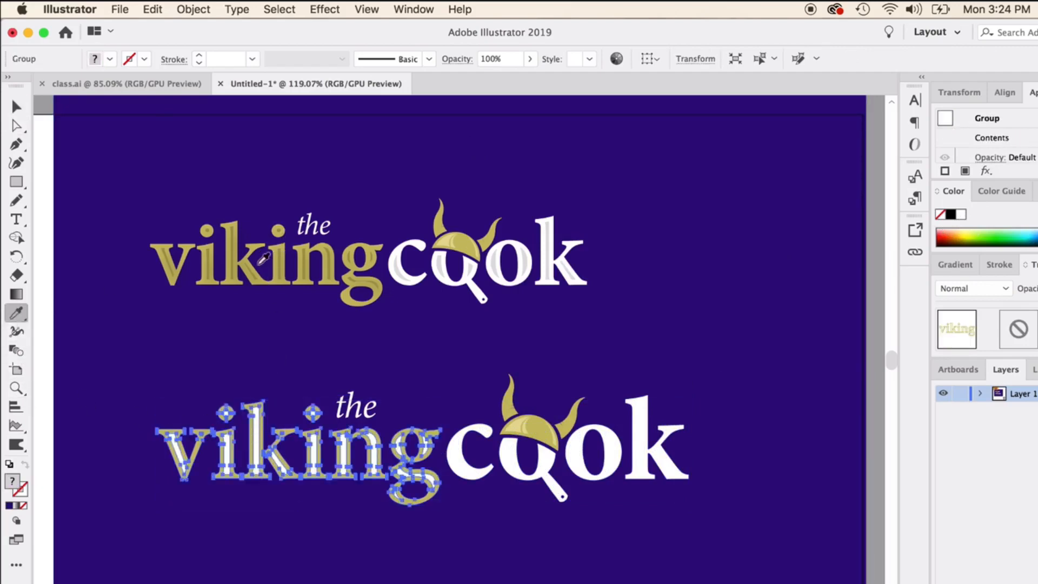
click(236, 247)
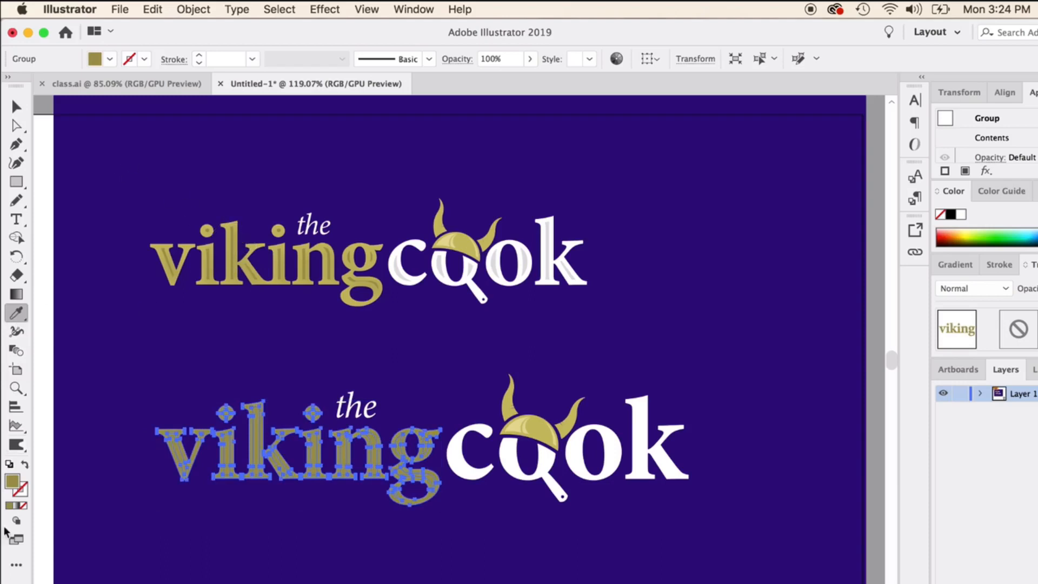
double_click(13, 481)
click(669, 488)
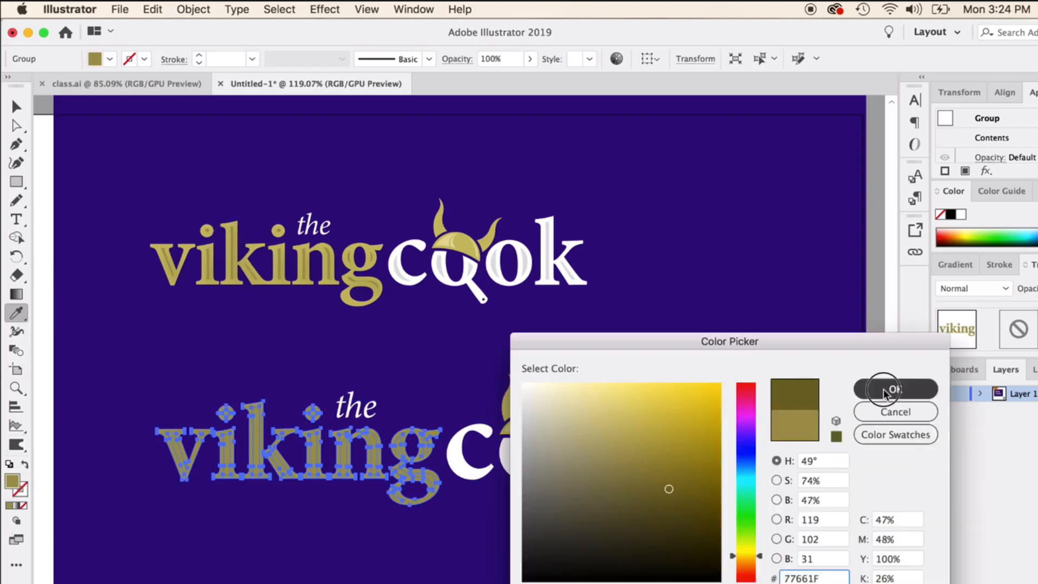
click(895, 389)
key(super+z)
Undo the gold recolouring of the lower viking group.
click(16, 107)
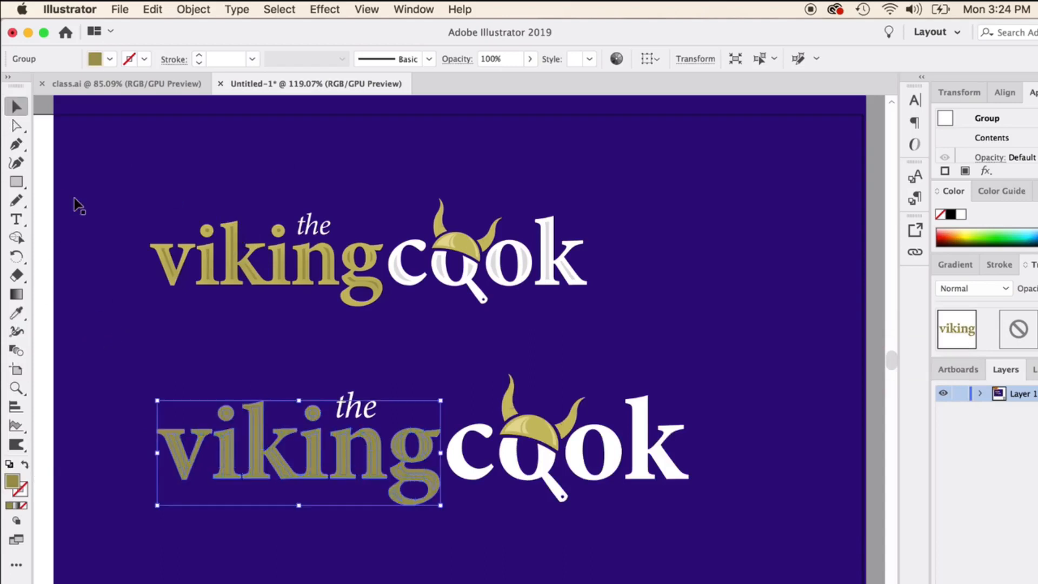
click(81, 213)
click(260, 440)
click(266, 459)
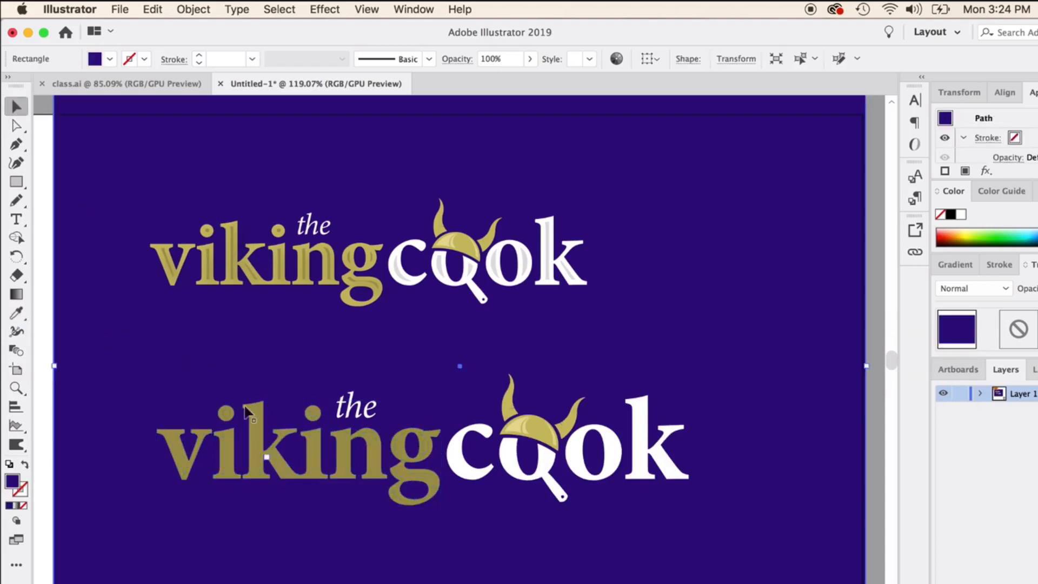
key(super+z)
Ungroup the lower viking lettering so its inset shapes can be selected individually.
right_click(257, 450)
click(283, 537)
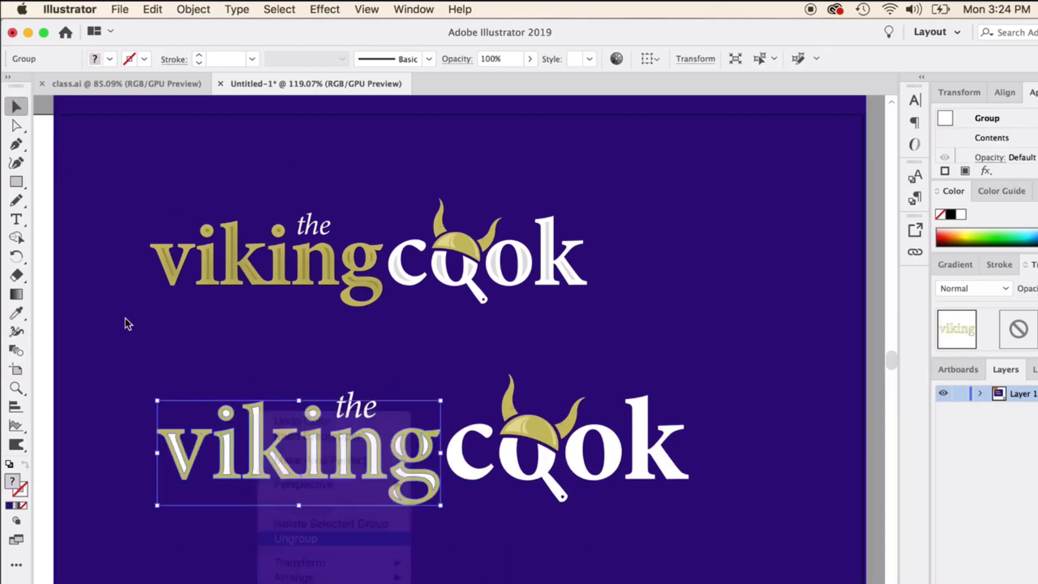
click(125, 322)
Select the white inset shapes inside the letters v, i, k, i and n of the lower viking lettering together.
click(258, 435)
shift+click(230, 452)
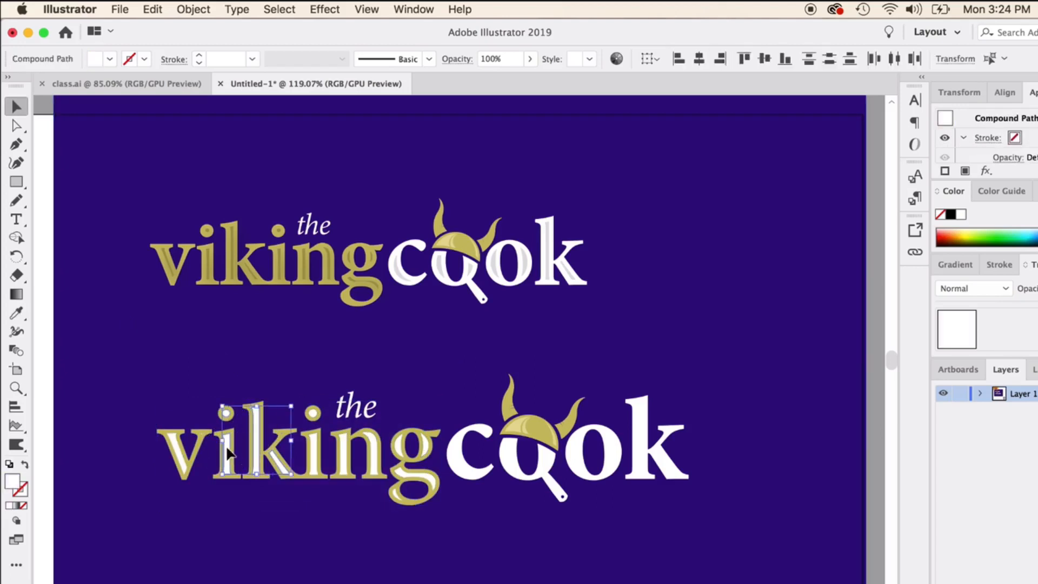
shift+click(179, 459)
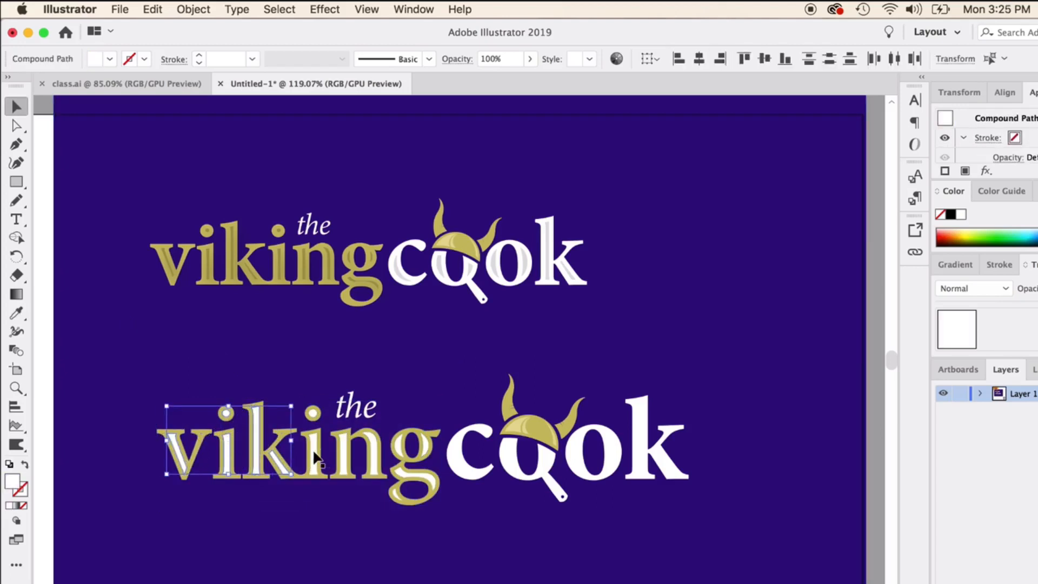
shift+click(313, 457)
shift+click(345, 454)
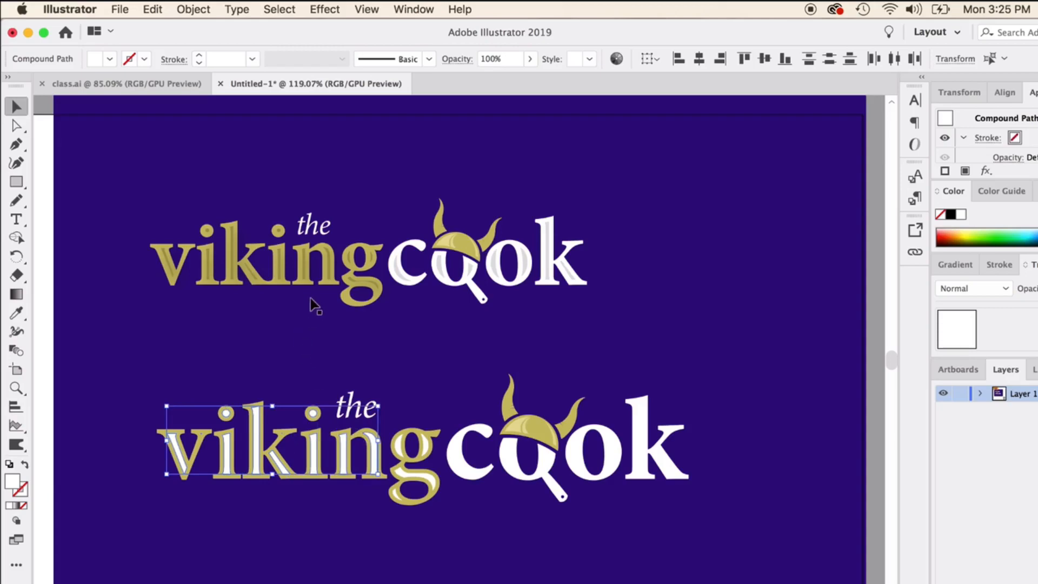
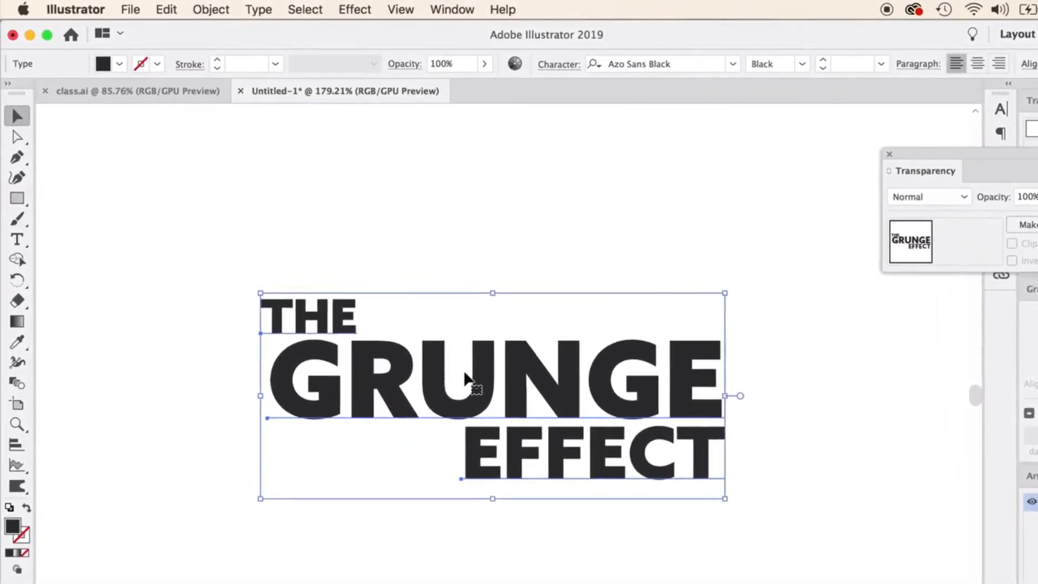
Convert the THE GRUNGE EFFECT text to outlines and select the outlined lettering.
right_click(466, 378)
click(567, 490)
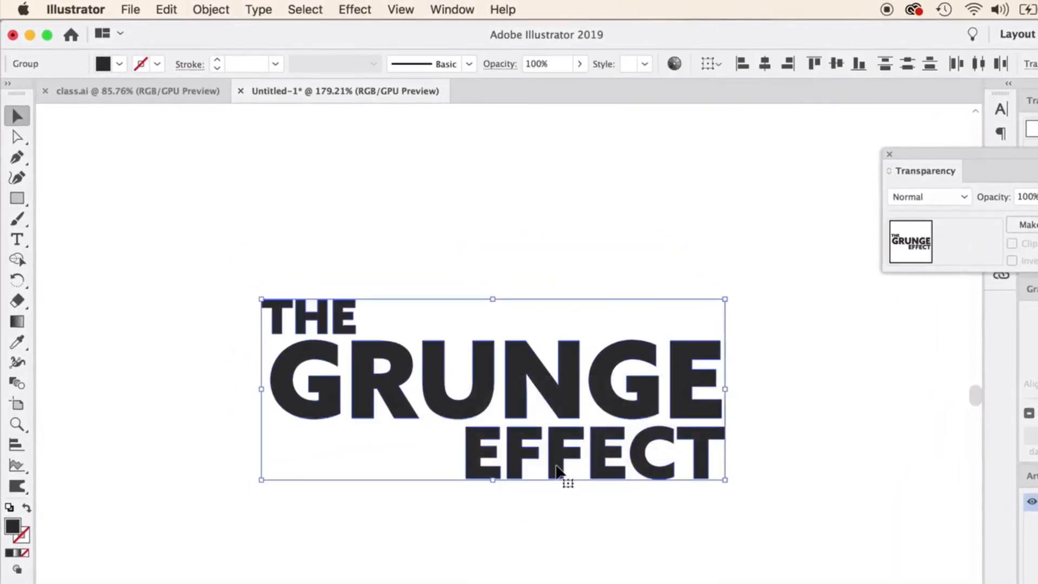
click(229, 353)
scroll(271, 358, up, 4)
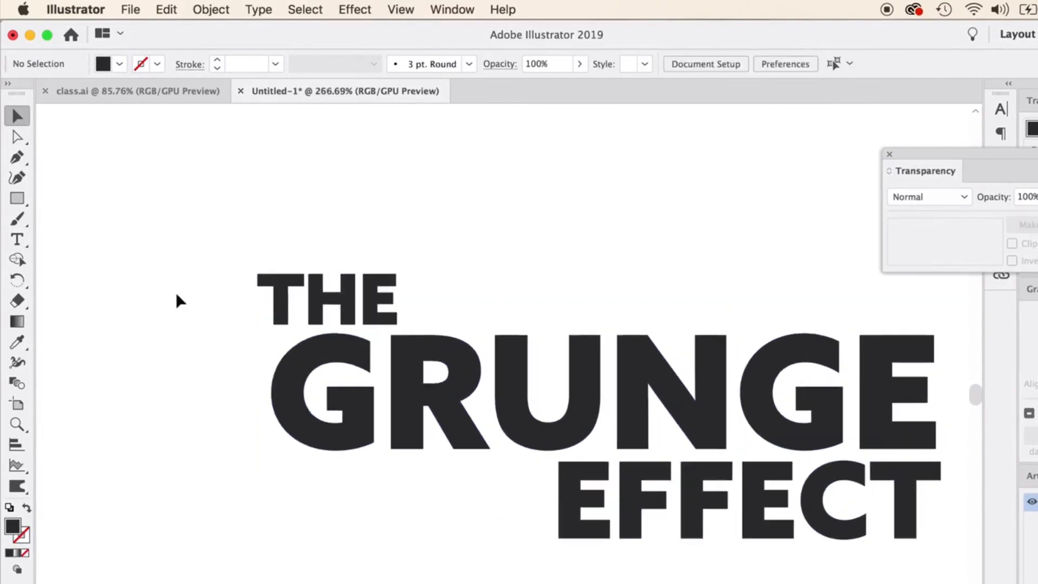
scroll(252, 287, right, 2)
drag(168, 225, 921, 547)
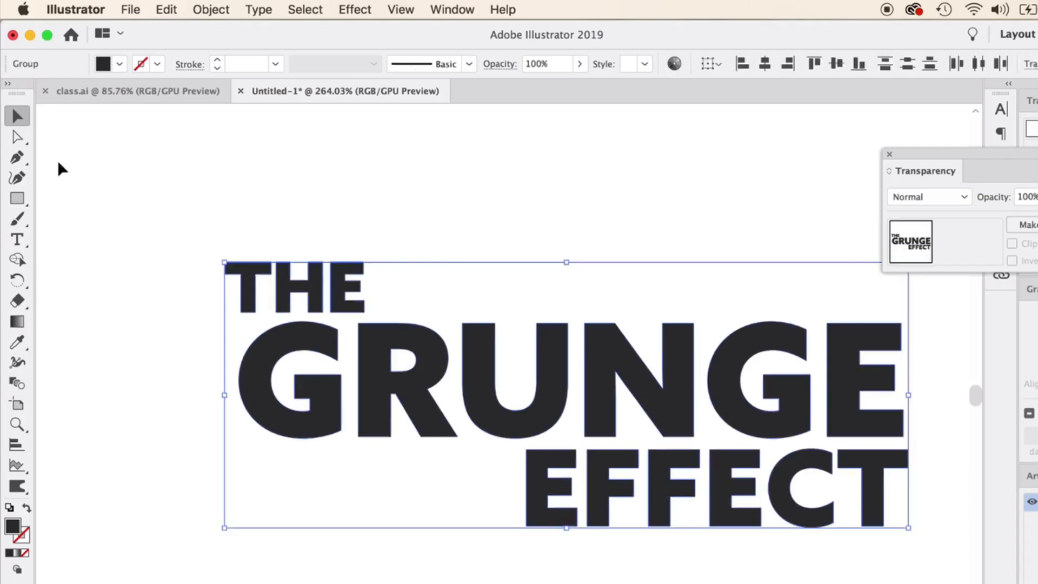
Use the Direct Selection tool to select the letter T of THE and expose its corner widgets.
click(17, 137)
scroll(413, 357, up, 2)
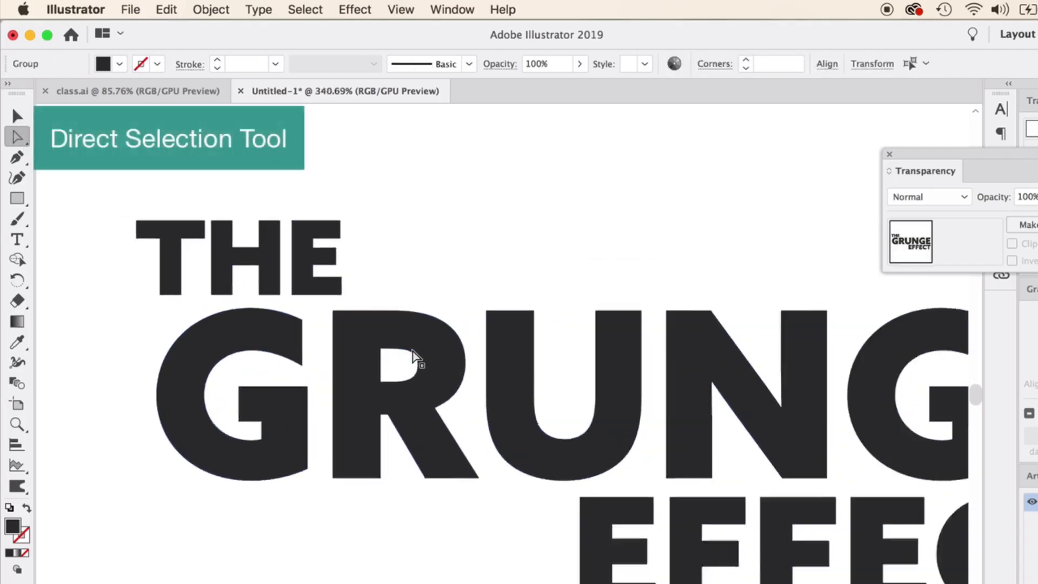
scroll(414, 357, up, 2)
scroll(278, 303, left, 3)
scroll(278, 304, up, 2)
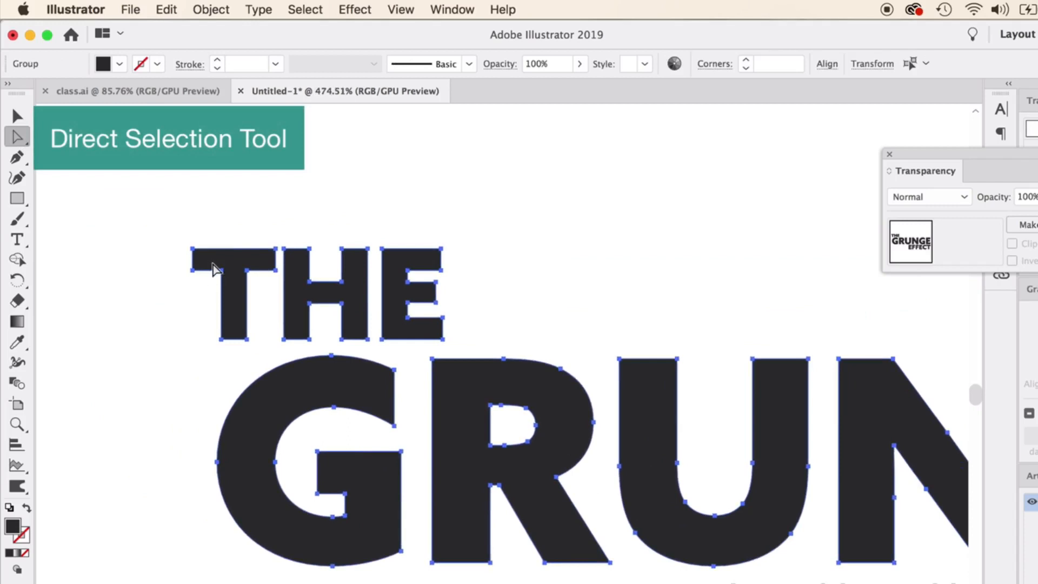
click(203, 234)
click(208, 261)
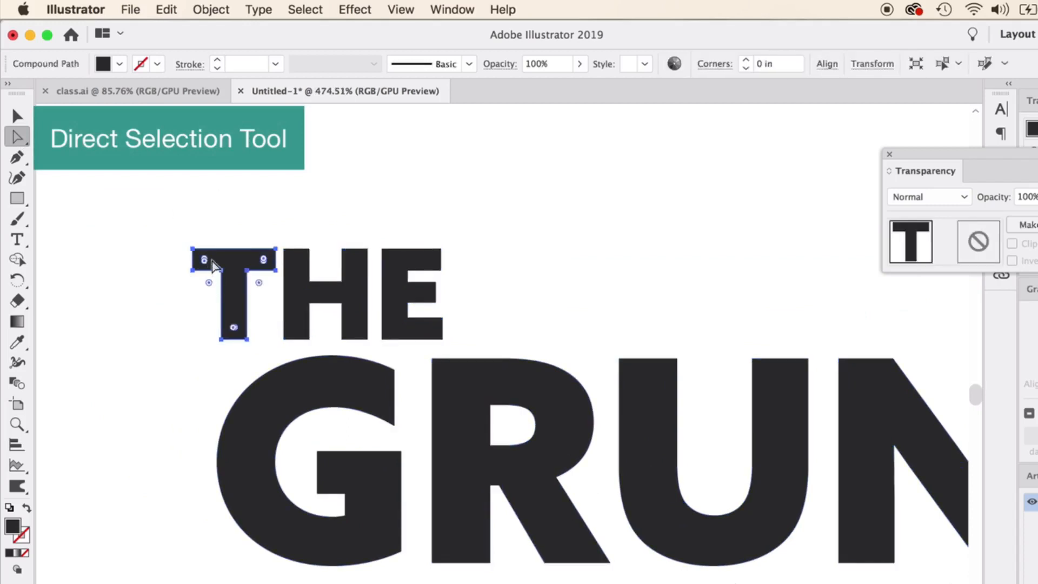
Select the upper anchor points of the letters in THE and round those corners slightly.
drag(162, 209, 465, 303)
scroll(231, 276, up, 2)
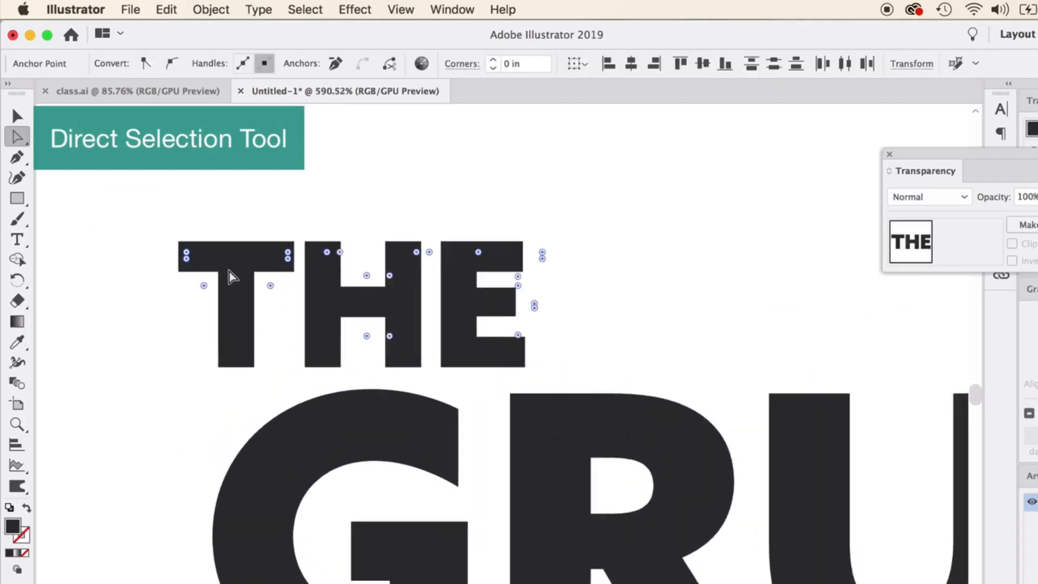
scroll(190, 260, up, 3)
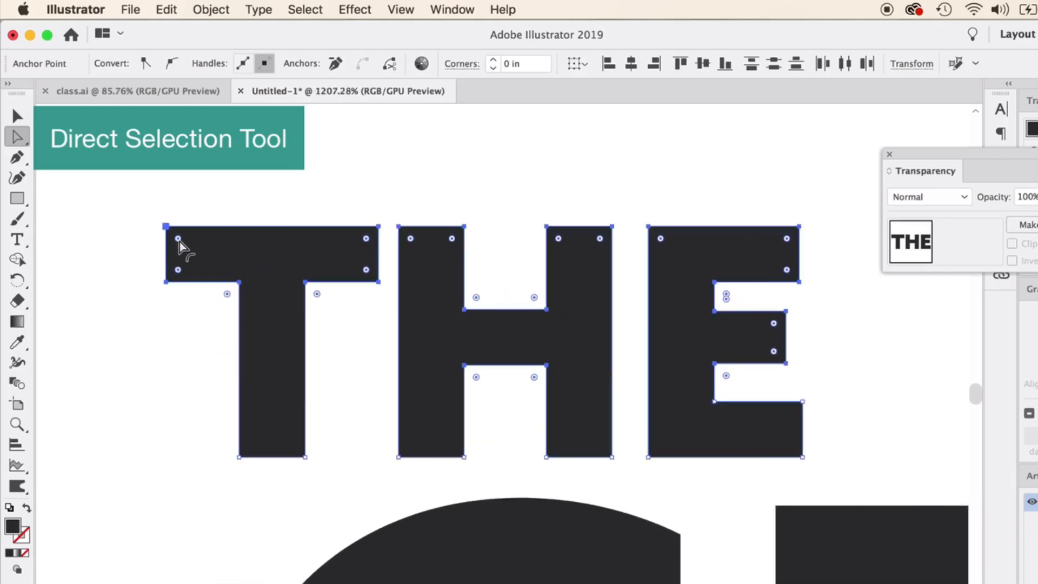
mouse_move(177, 239)
mouse_down()
mouse_move(200, 236)
mouse_move(173, 232)
mouse_move(204, 239)
mouse_move(173, 231)
mouse_up()
click(534, 151)
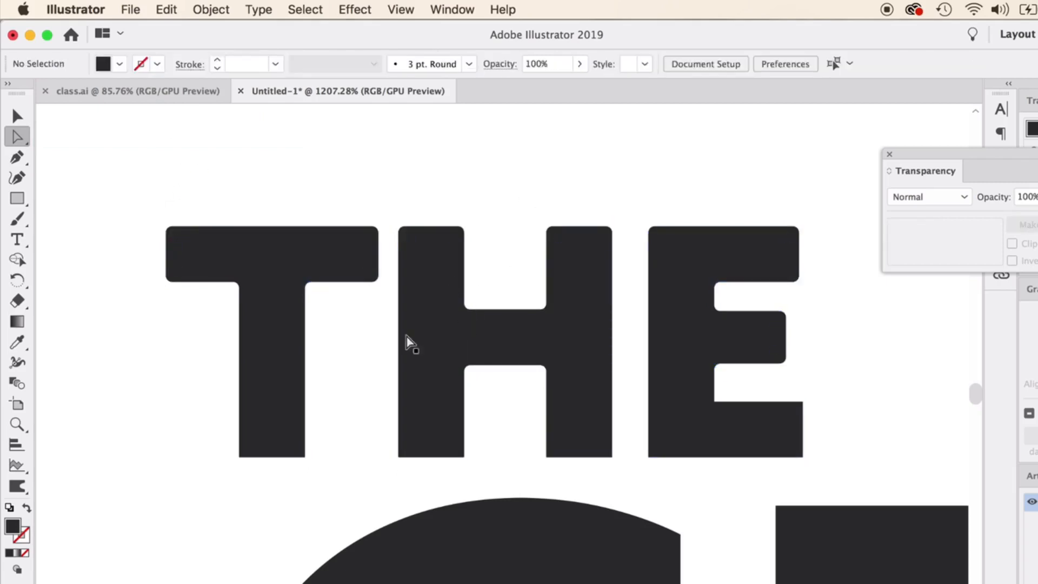
Round the remaining square corners at the base of the letters in THE.
click(282, 285)
drag(227, 296, 232, 290)
drag(251, 448, 255, 434)
click(348, 406)
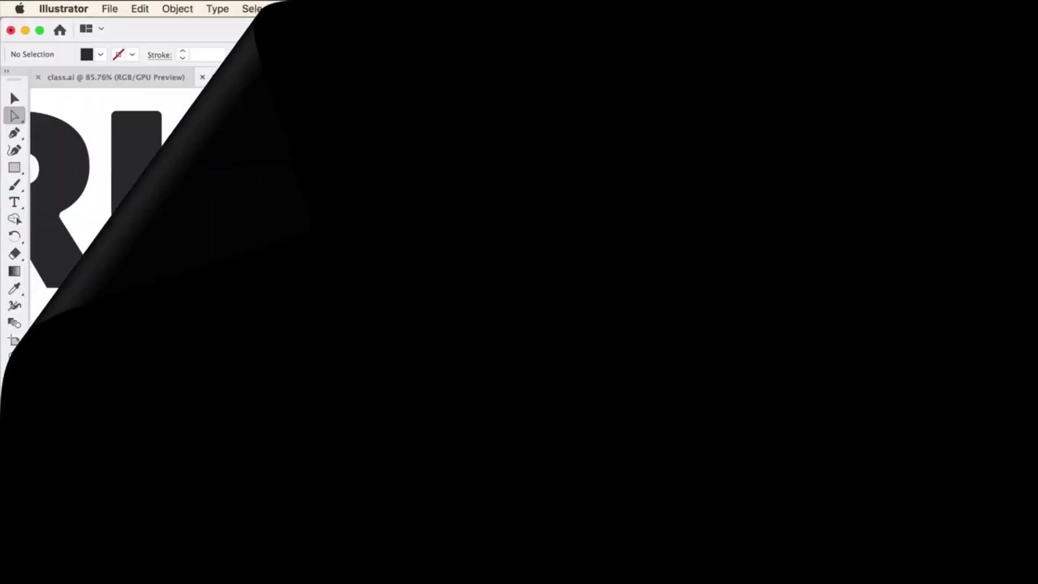
Try to round the lower corners of the letters in EFFECT by selecting only their lower anchor points.
scroll(332, 479, down, 3)
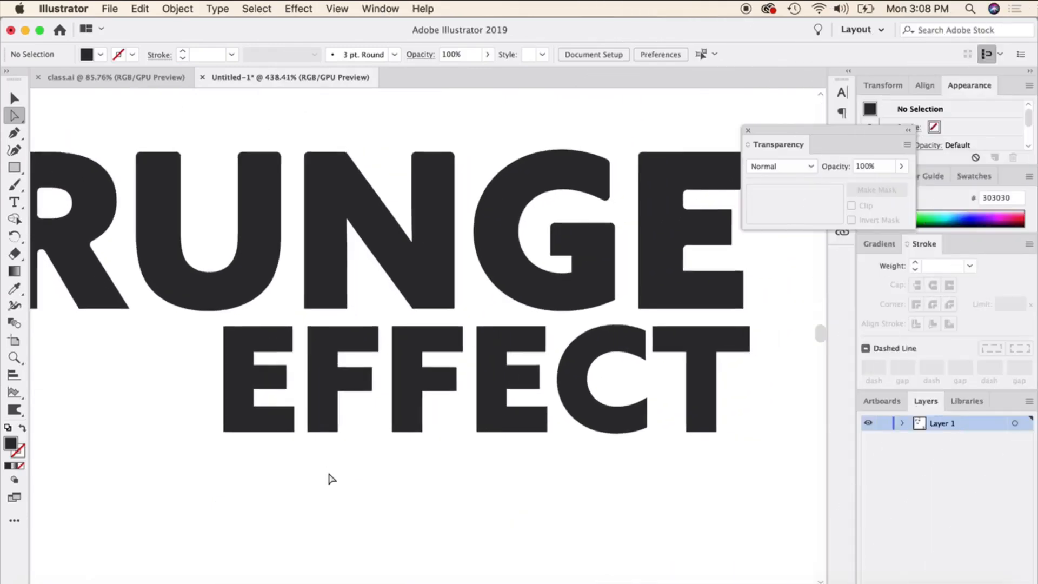
scroll(331, 479, down, 3)
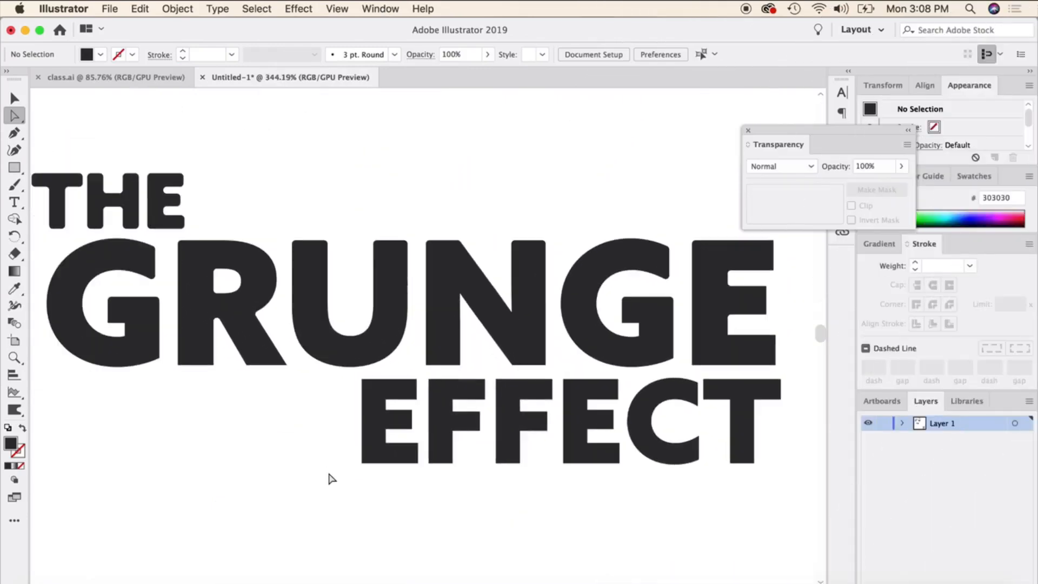
scroll(331, 479, down, 2)
scroll(206, 313, down, 1)
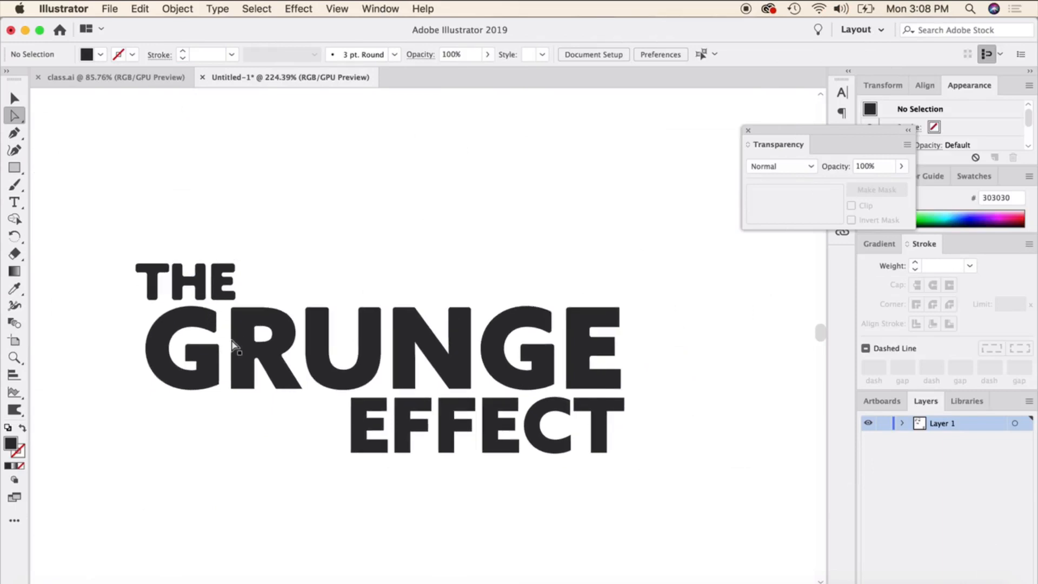
scroll(371, 413, down, 1)
scroll(389, 430, up, 4)
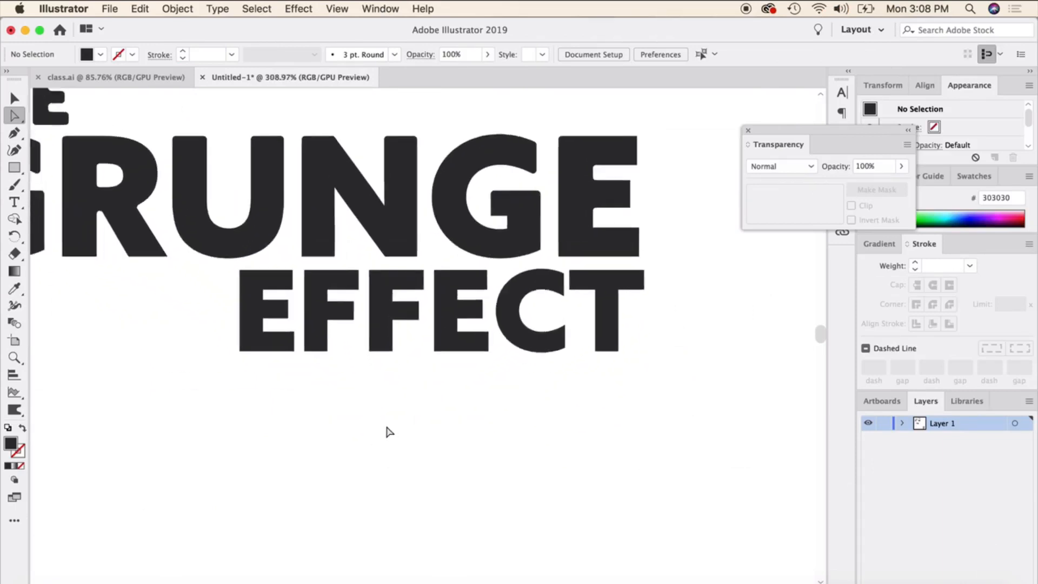
drag(190, 399, 741, 292)
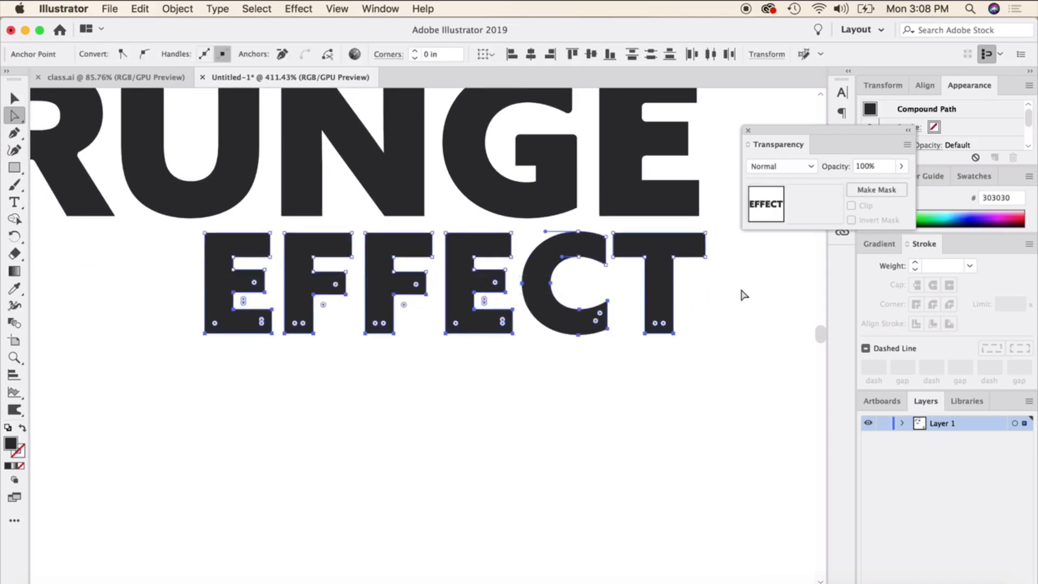
scroll(711, 319, up, 1)
scroll(711, 320, up, 1)
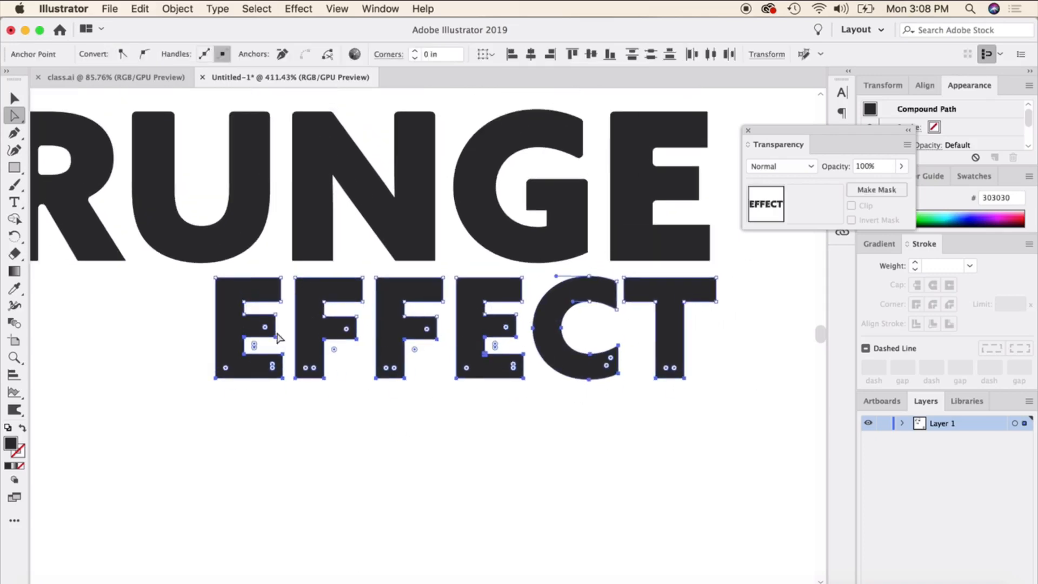
scroll(293, 346, up, 2)
mouse_move(262, 331)
mouse_down()
mouse_move(261, 321)
mouse_move(270, 332)
mouse_up()
Round all corners of the letters in EFFECT together by a slight amount.
scroll(213, 278, right, 3)
click(114, 262)
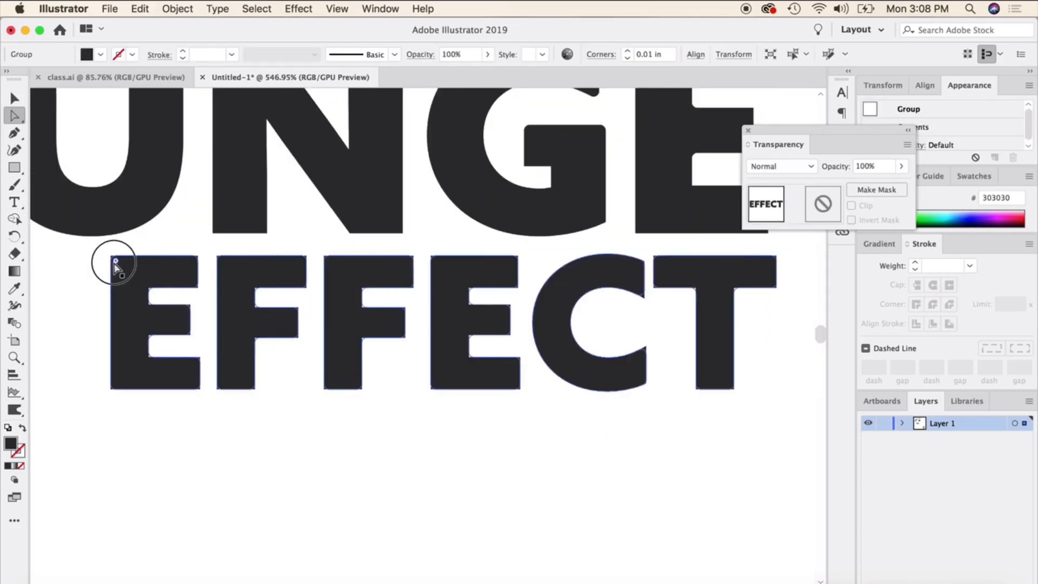
drag(113, 263, 114, 263)
click(70, 287)
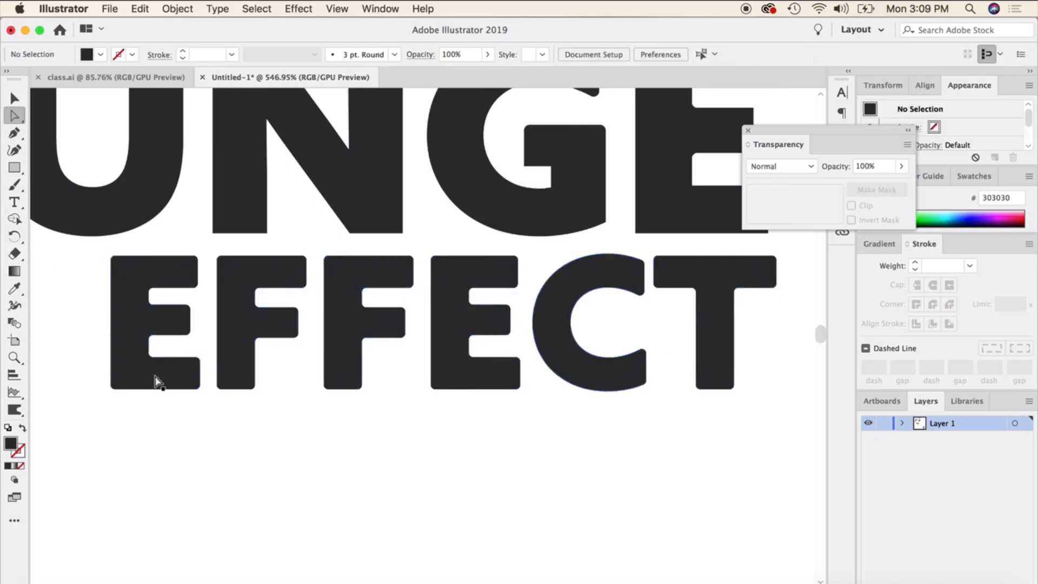
Select the whole THE GRUNGE EFFECT lettering and ungroup it.
scroll(158, 382, down, 5)
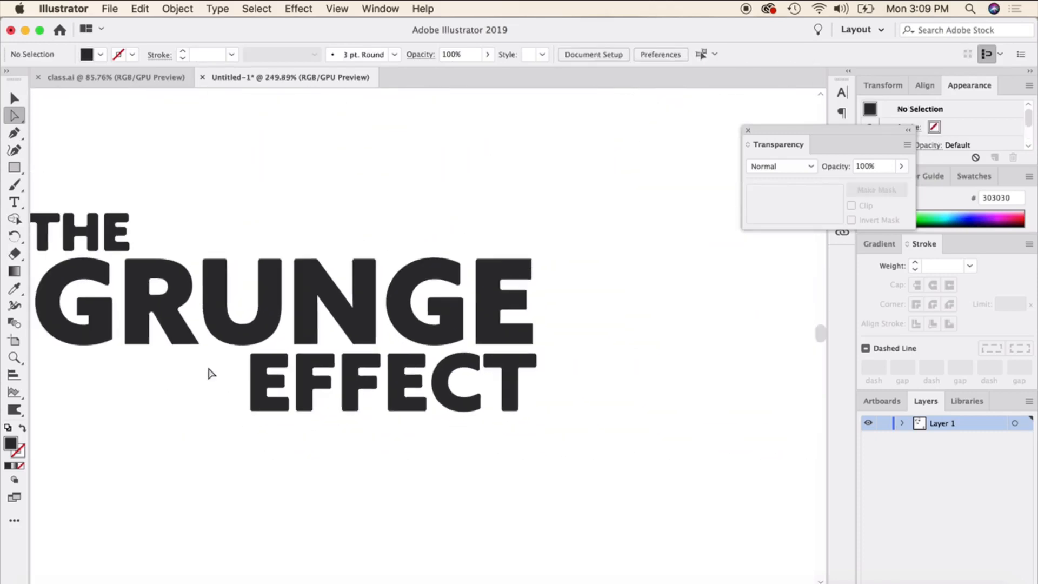
scroll(245, 330, down, 1)
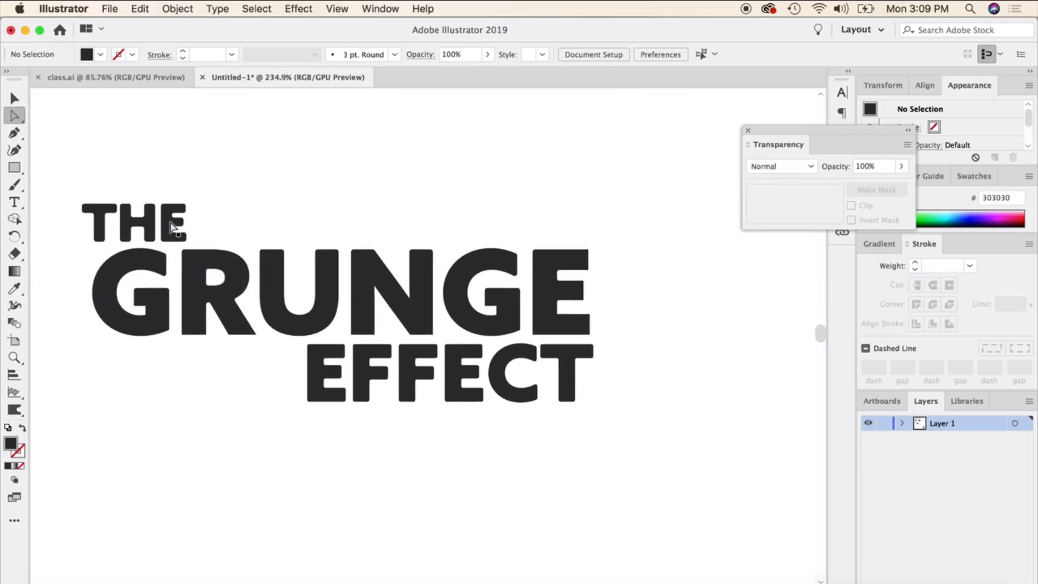
alt+scroll(235, 322, down, 4)
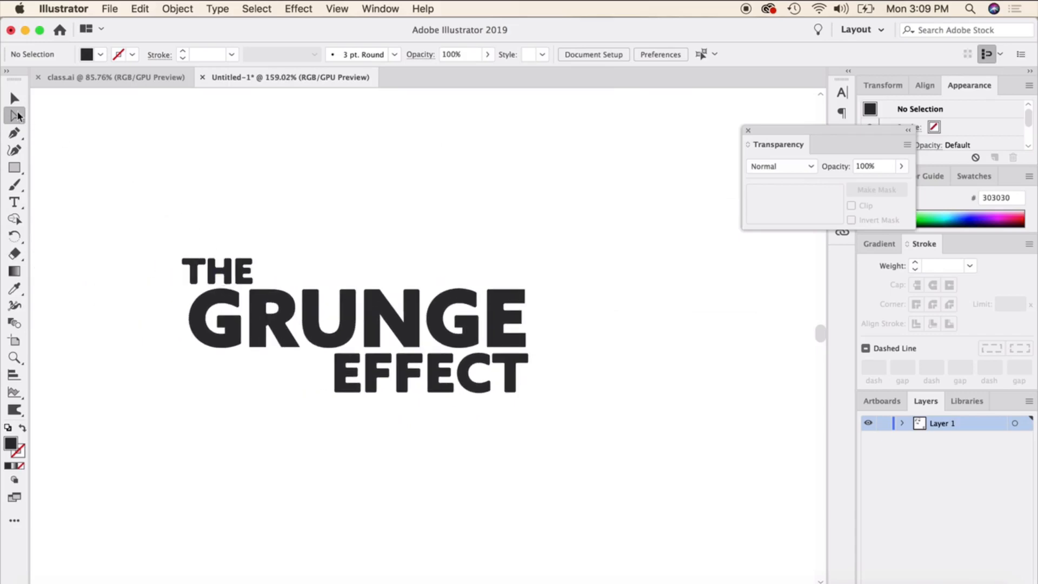
click(14, 98)
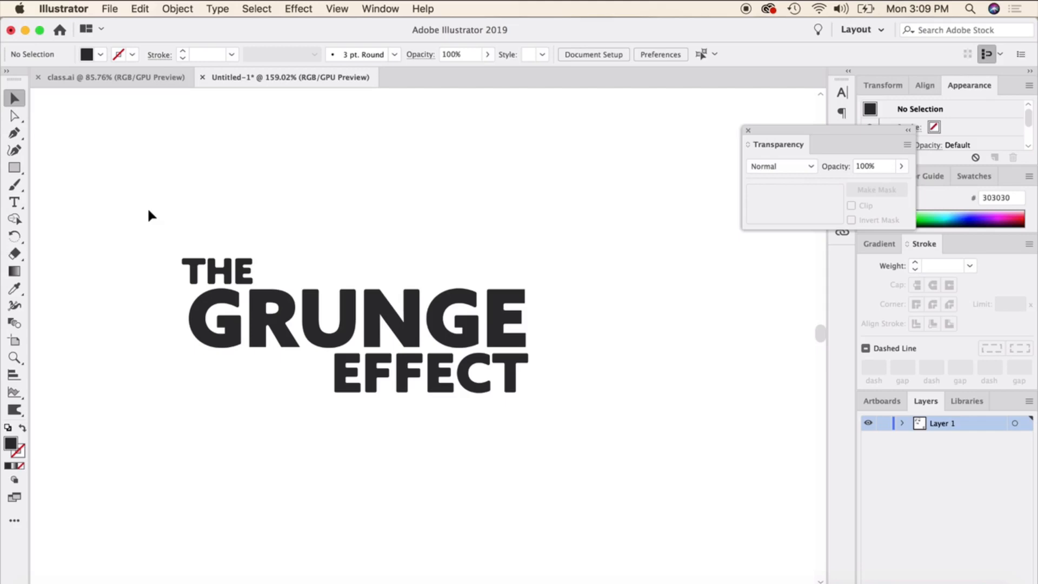
drag(67, 170, 712, 483)
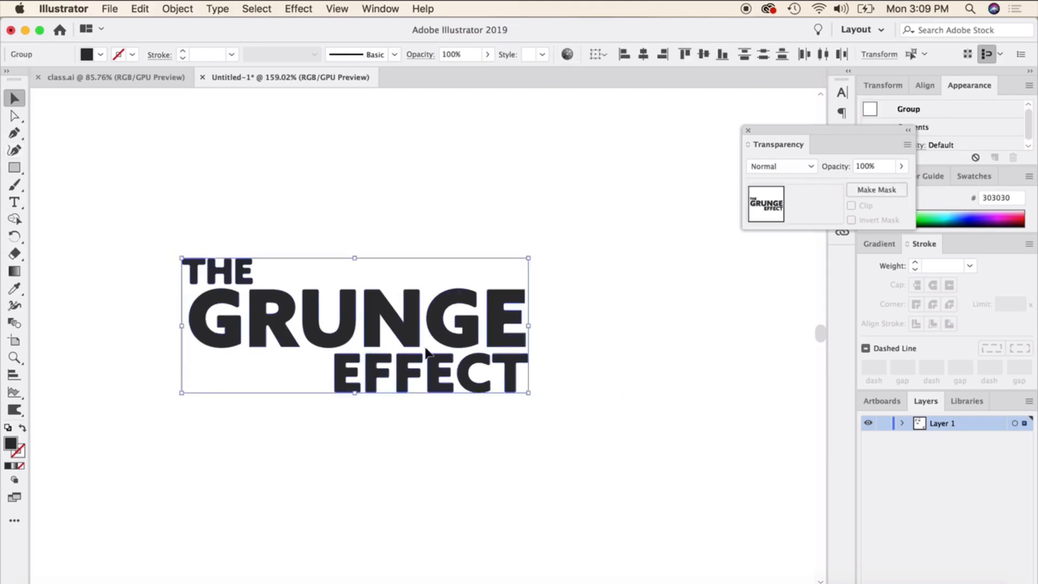
right_click(297, 310)
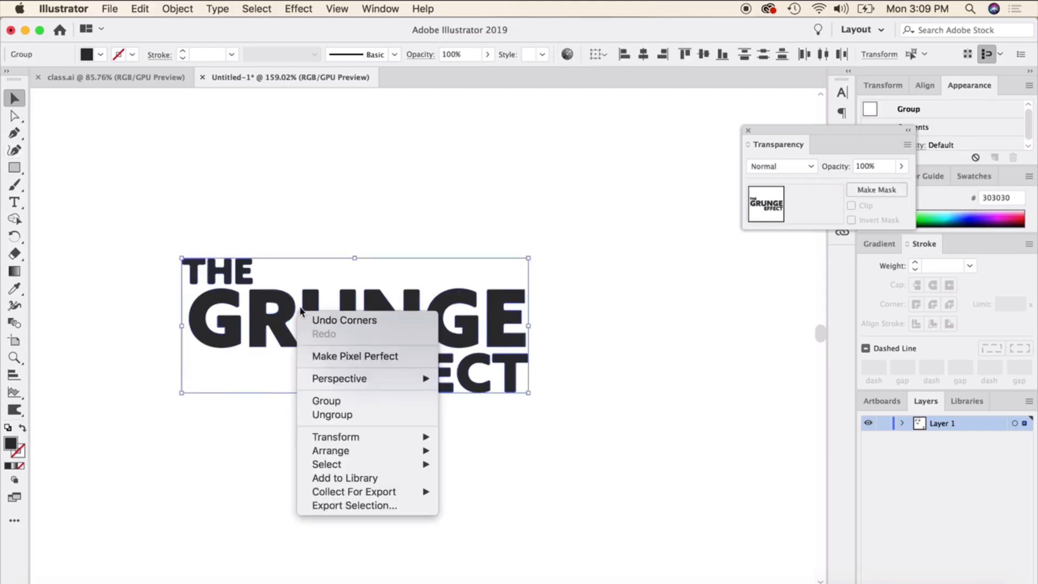
click(348, 416)
click(611, 361)
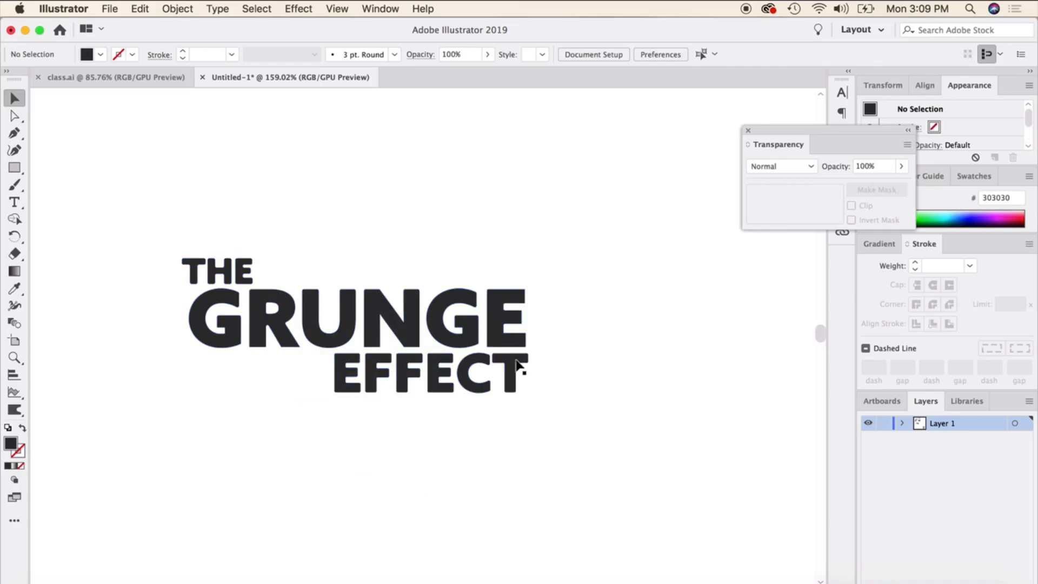
Place the linked grunge texture over the THE GRUNGE EFFECT lettering, scaled to about 3.94 by 2.63 in so it covers all words.
scroll(489, 343, down, 3)
scroll(490, 342, up, 2)
drag(472, 131, 488, 459)
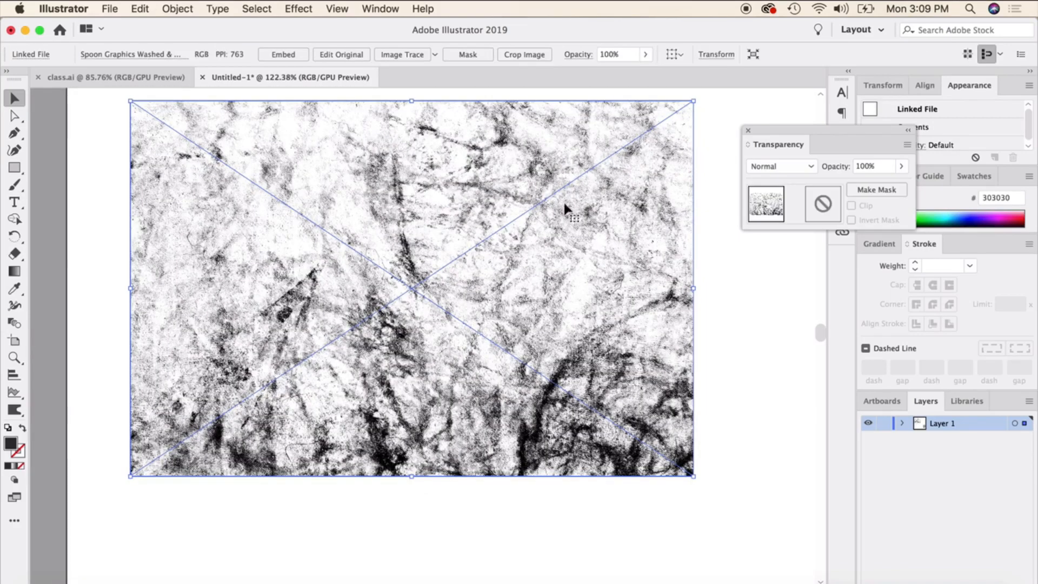
drag(690, 104, 475, 247)
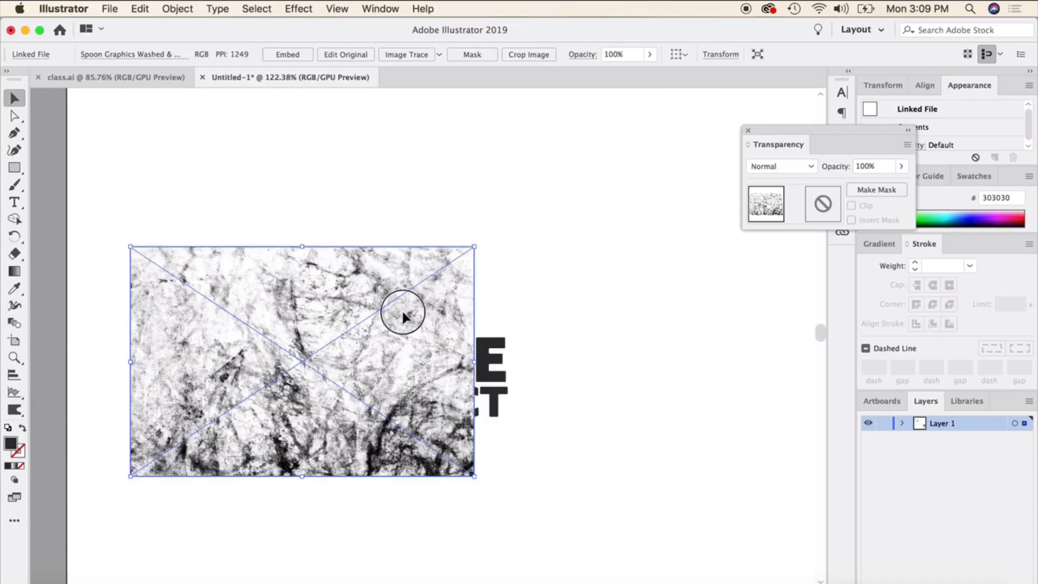
drag(401, 310, 454, 497)
drag(474, 416, 514, 389)
drag(466, 495, 516, 356)
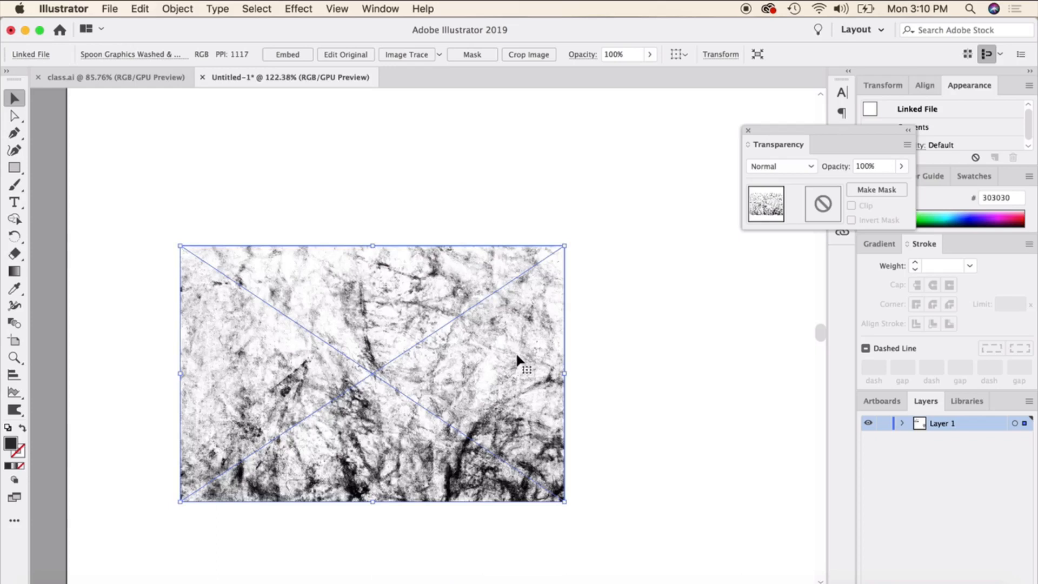
Select the grunge texture together with the lettering beneath it and make an opacity mask from them.
click(142, 320)
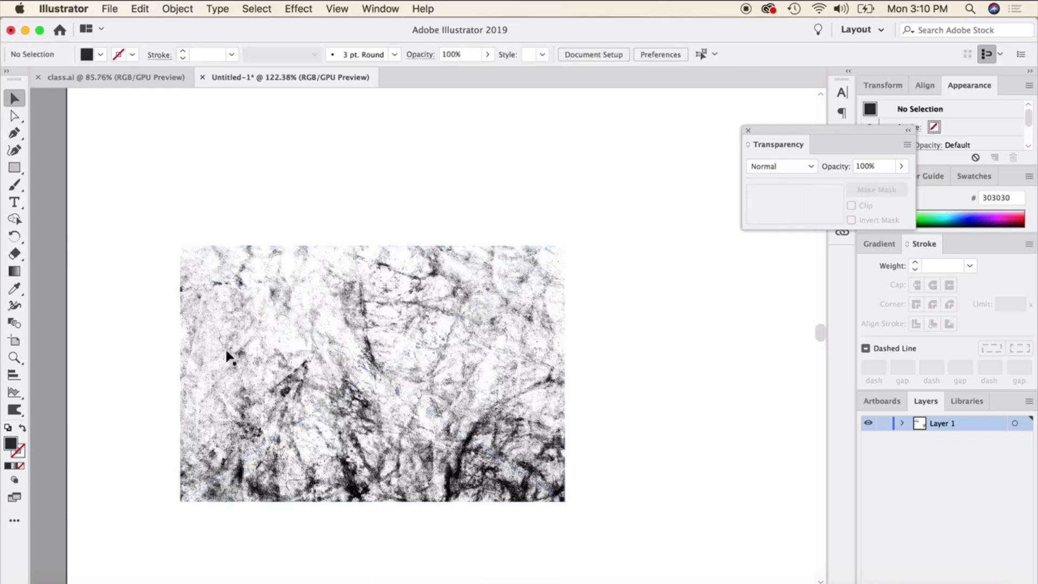
drag(414, 333, 725, 537)
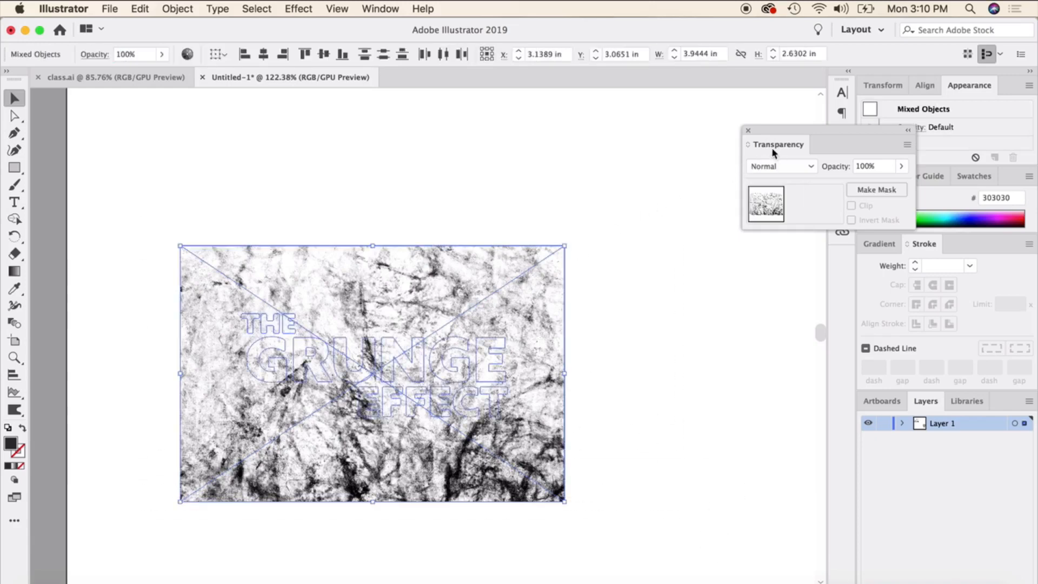
drag(781, 129, 542, 142)
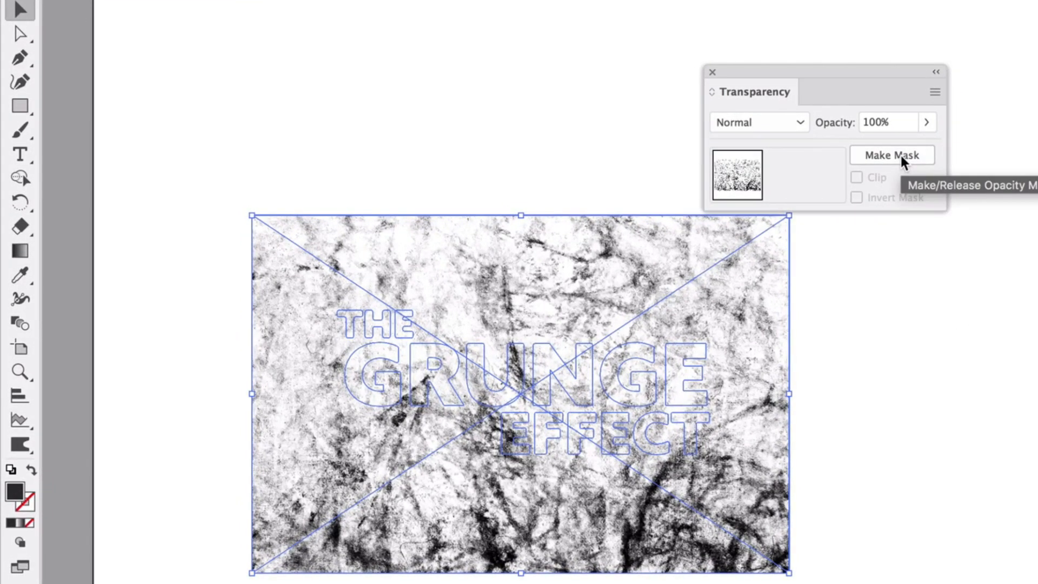
click(900, 156)
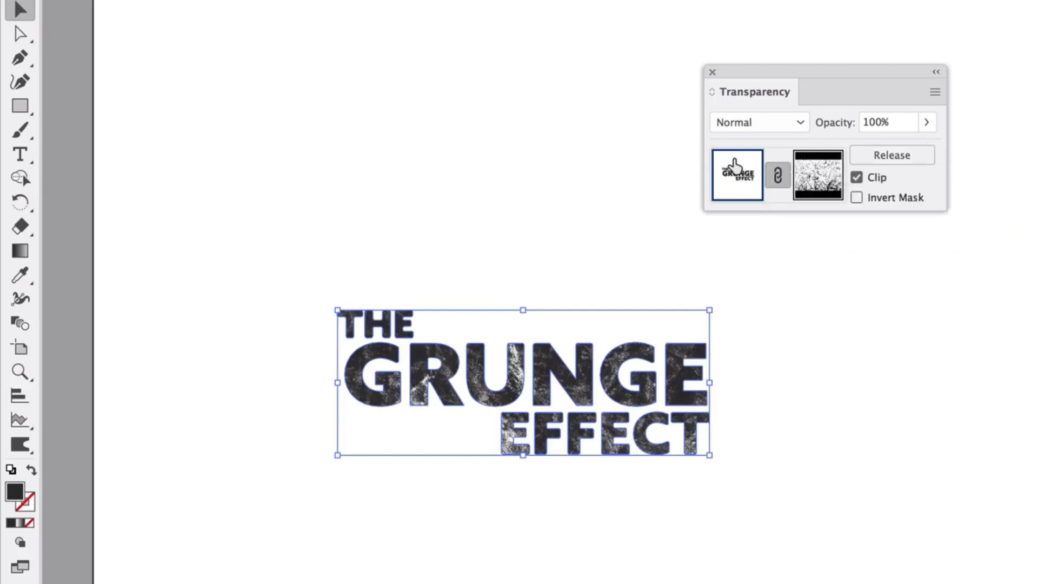
Inspect the distressed texture on the THE GRUNGE EFFECT lettering and select the masked lettering.
click(533, 197)
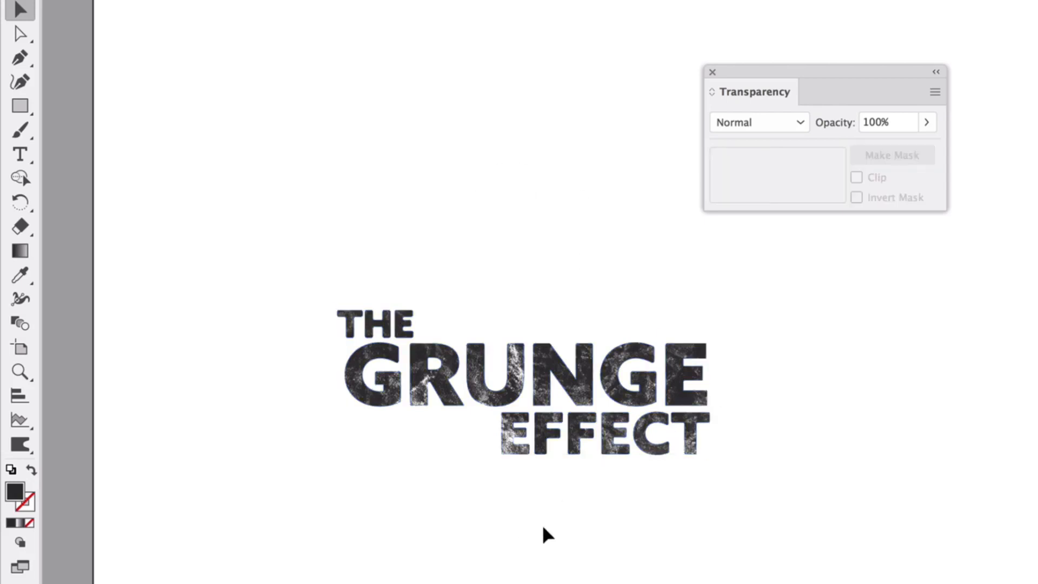
scroll(548, 527, up, 5)
scroll(546, 521, up, 3)
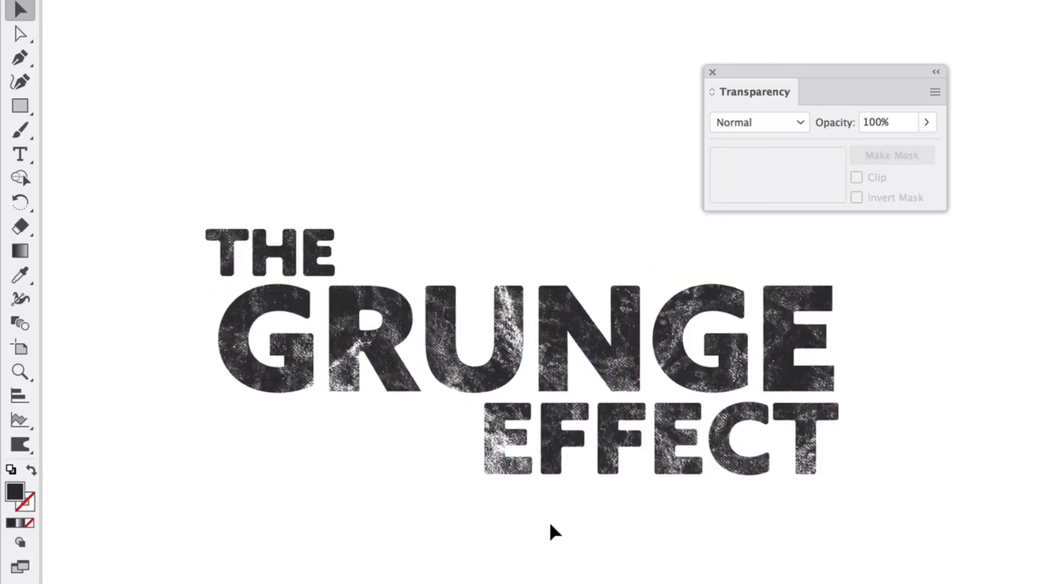
click(574, 330)
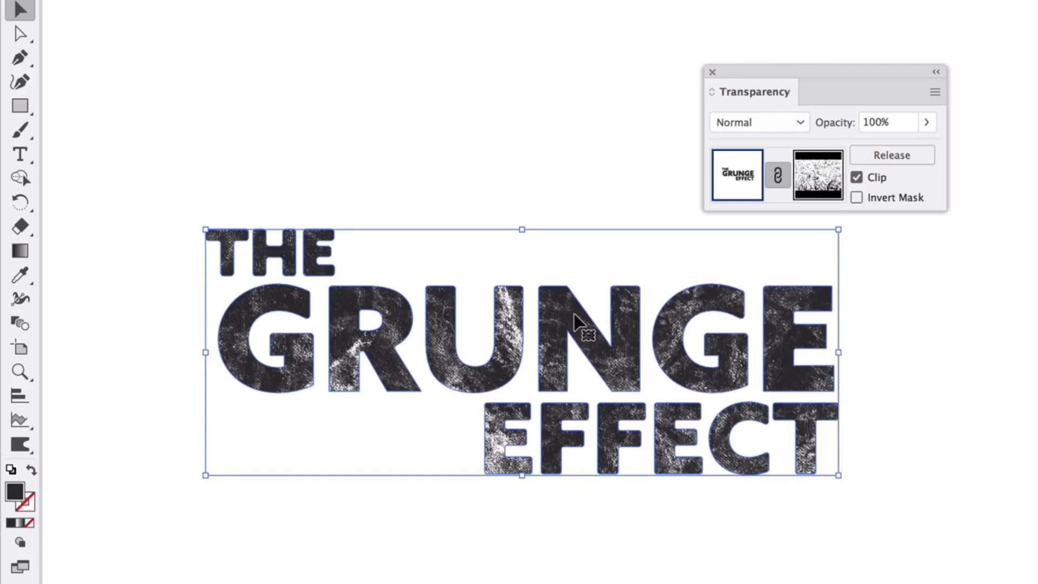
Try inverting the opacity mask on the THE GRUNGE EFFECT lettering, and turn the inversion off again.
click(858, 197)
click(878, 520)
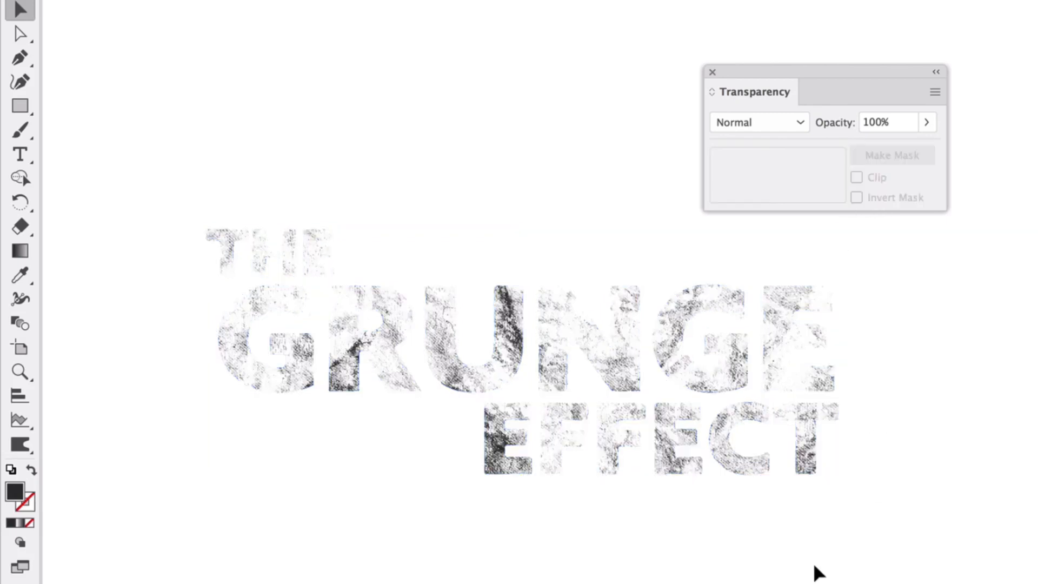
click(478, 380)
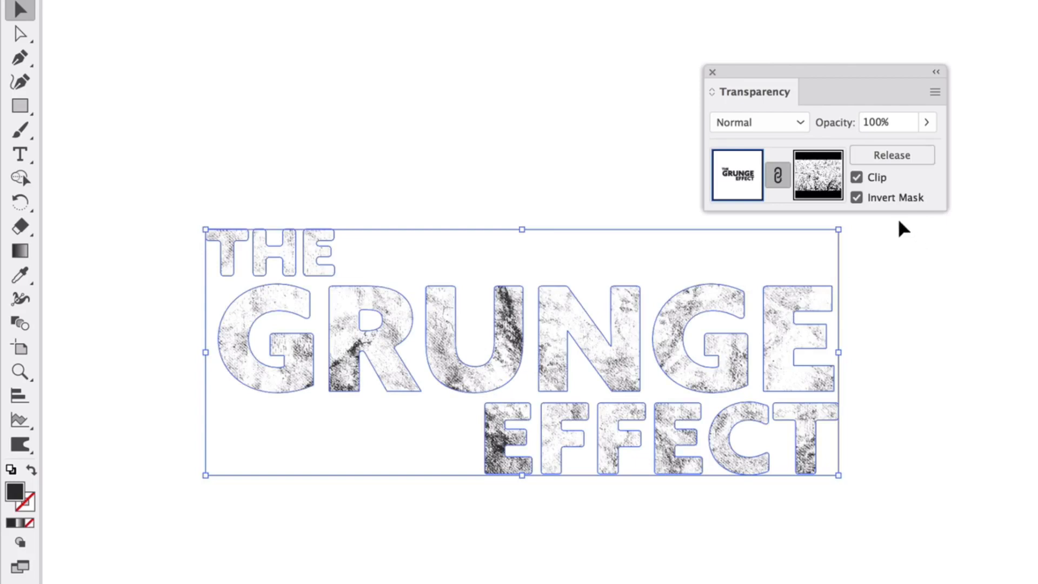
click(857, 197)
click(908, 497)
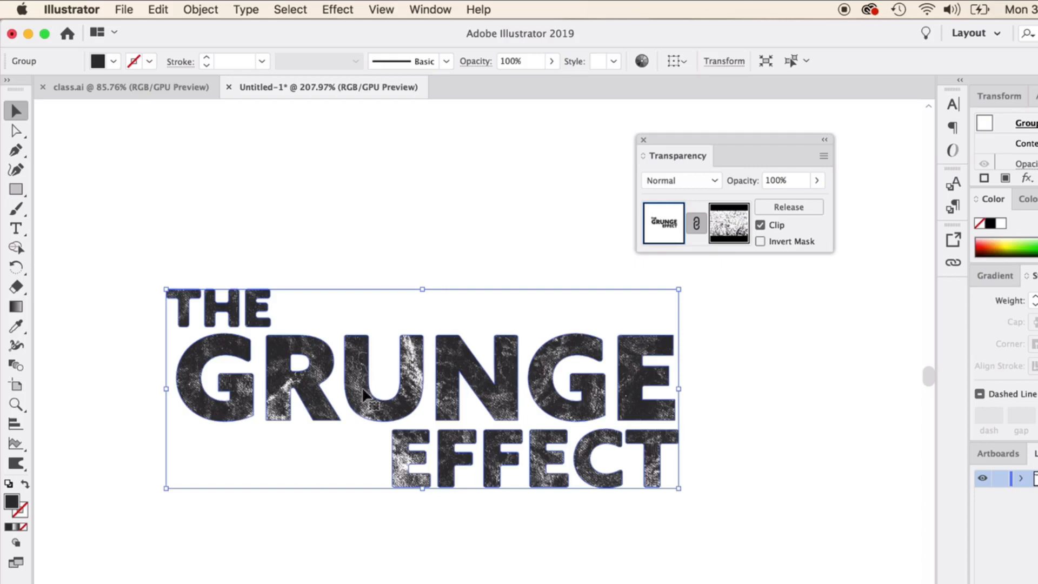
Preview a horizontal Wave warp with 50% bend on the masked lettering and cancel it.
click(380, 9)
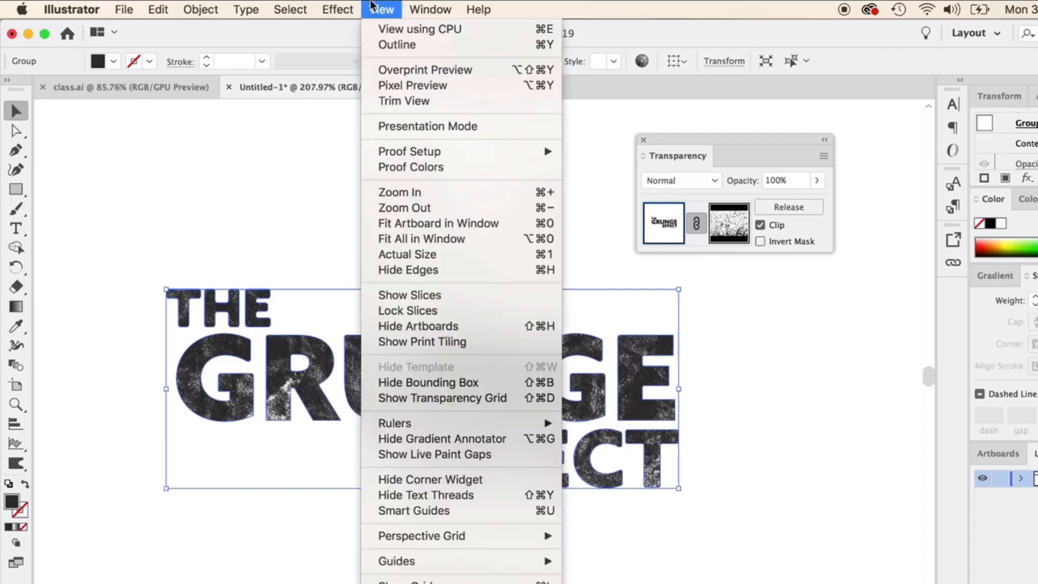
mouse_move(334, 8)
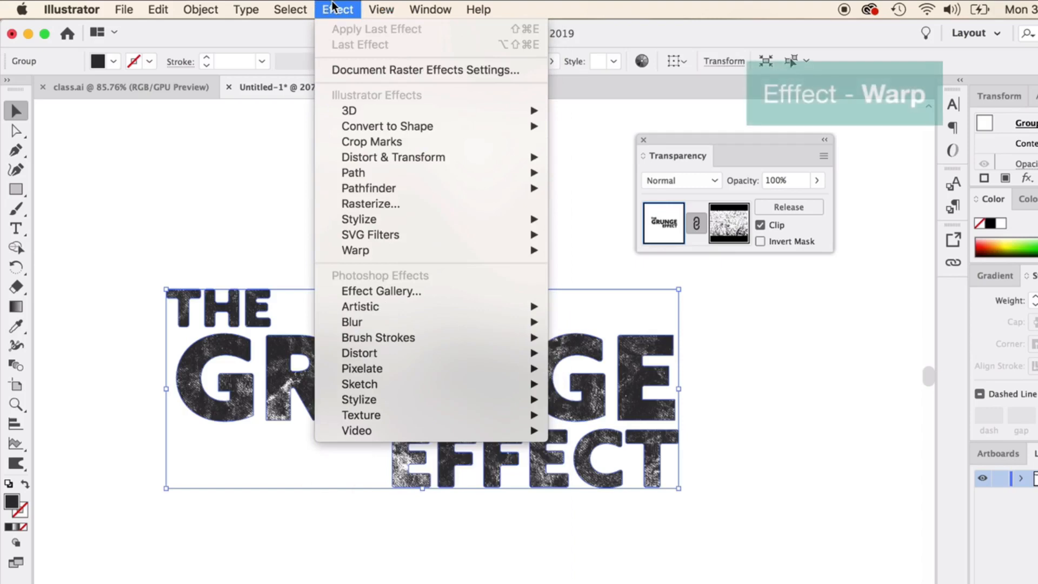
mouse_move(388, 251)
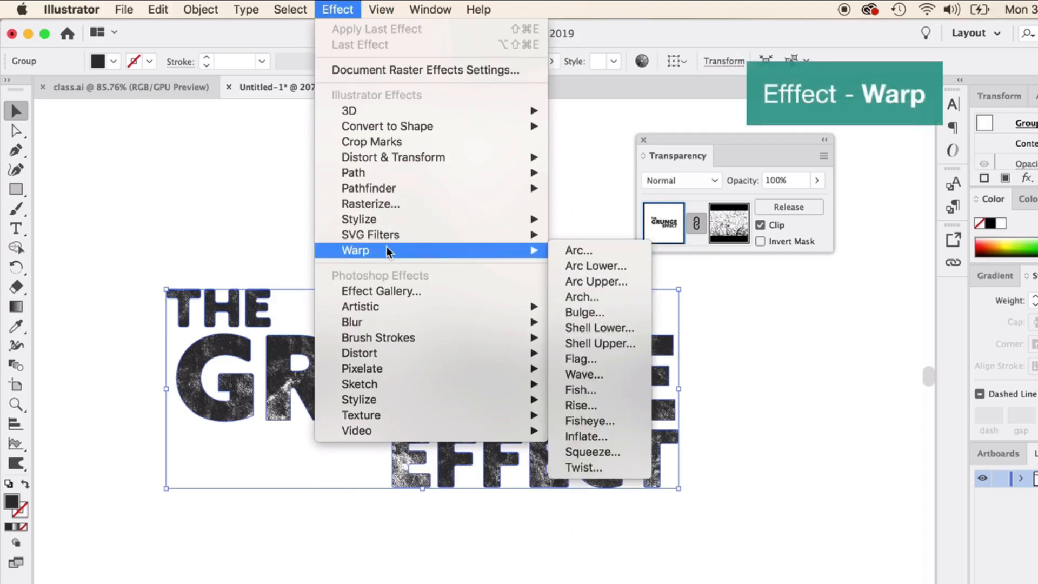
click(594, 375)
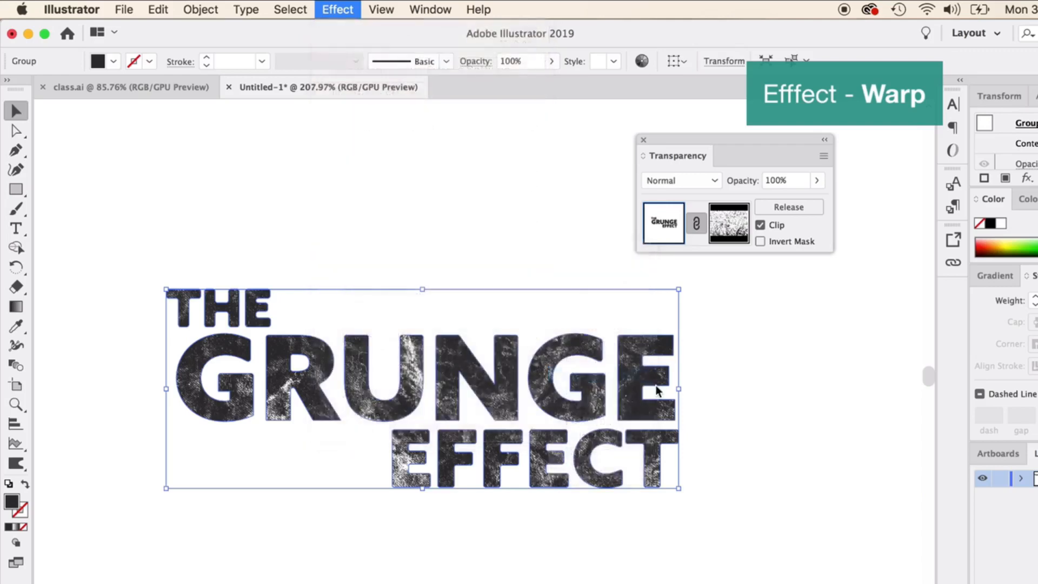
drag(736, 281, 787, 342)
click(900, 533)
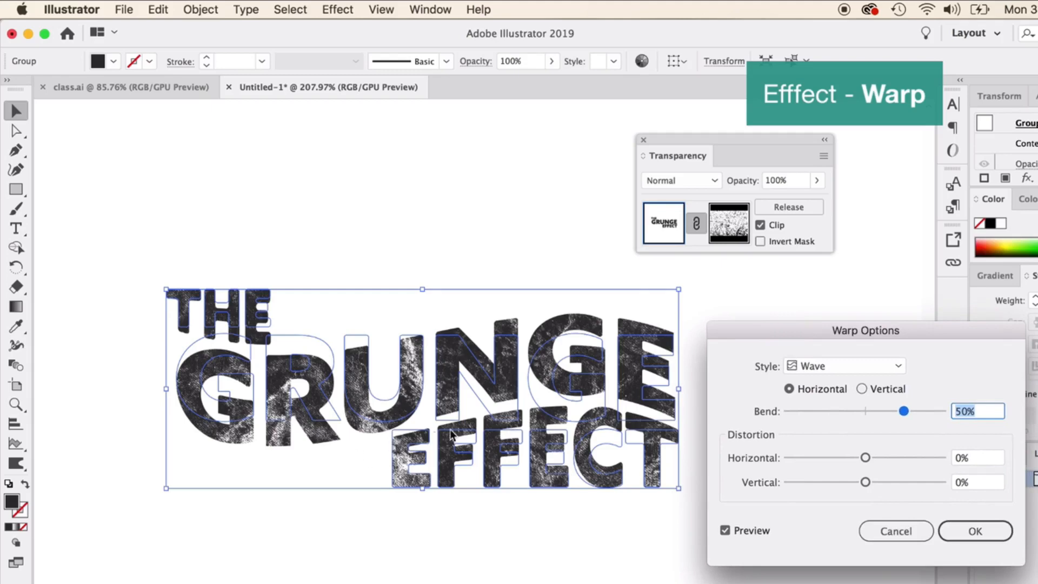
click(877, 529)
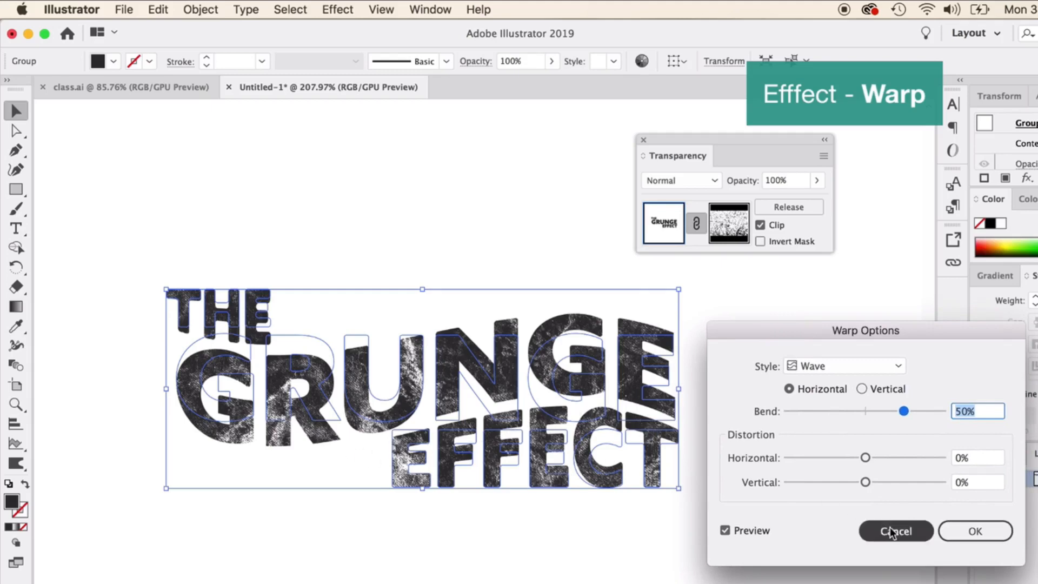
Apply a horizontal Flag warp with 10% bend to the masked THE GRUNGE EFFECT lettering.
click(378, 10)
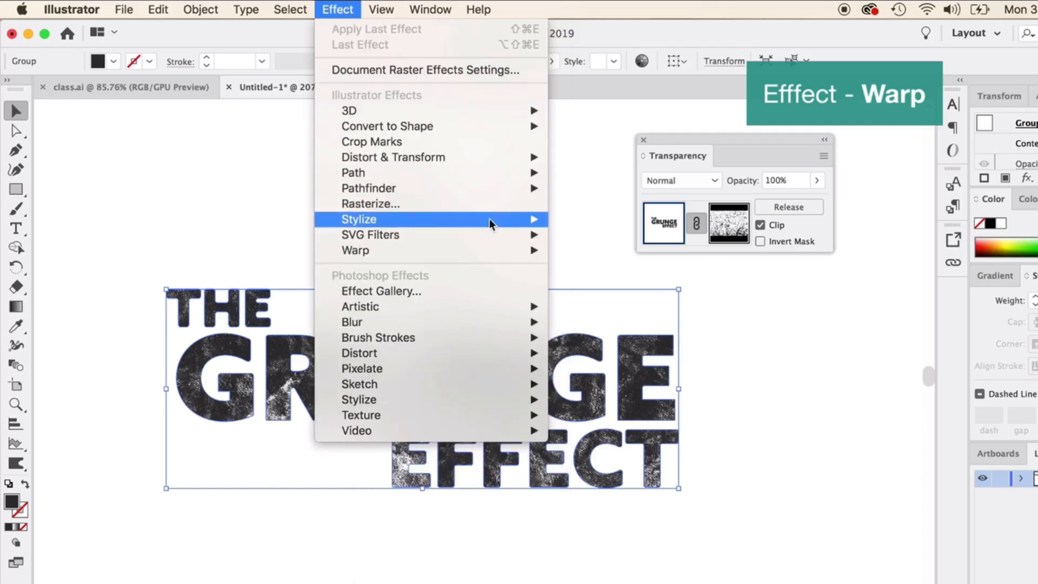
mouse_move(488, 251)
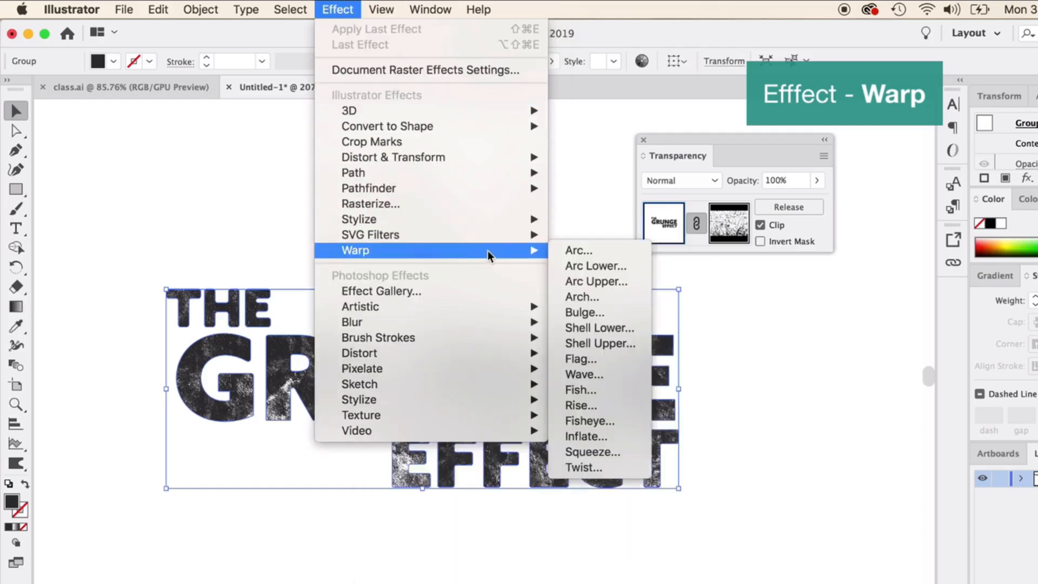
click(606, 359)
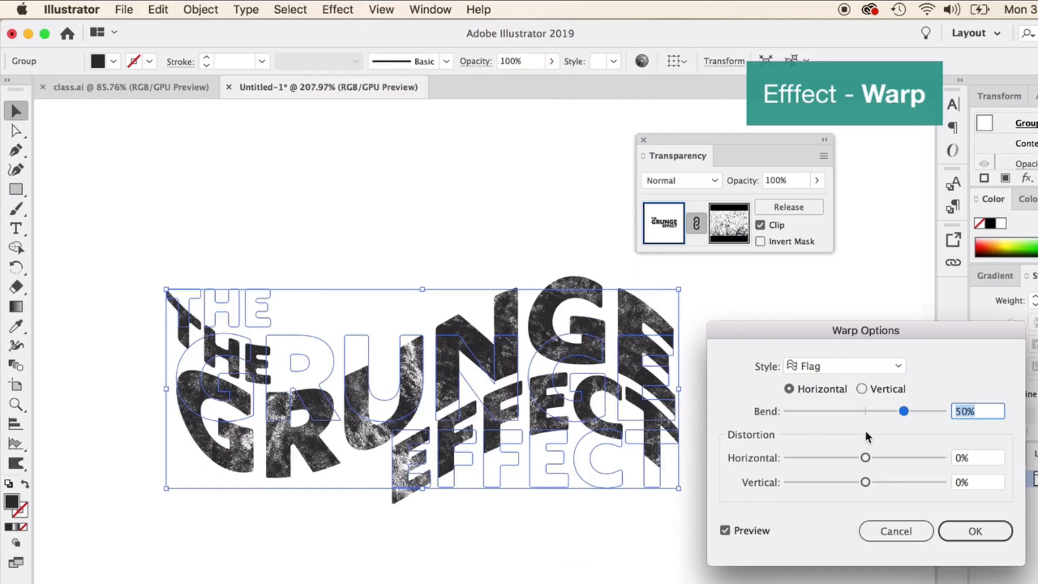
drag(903, 411, 873, 417)
click(964, 529)
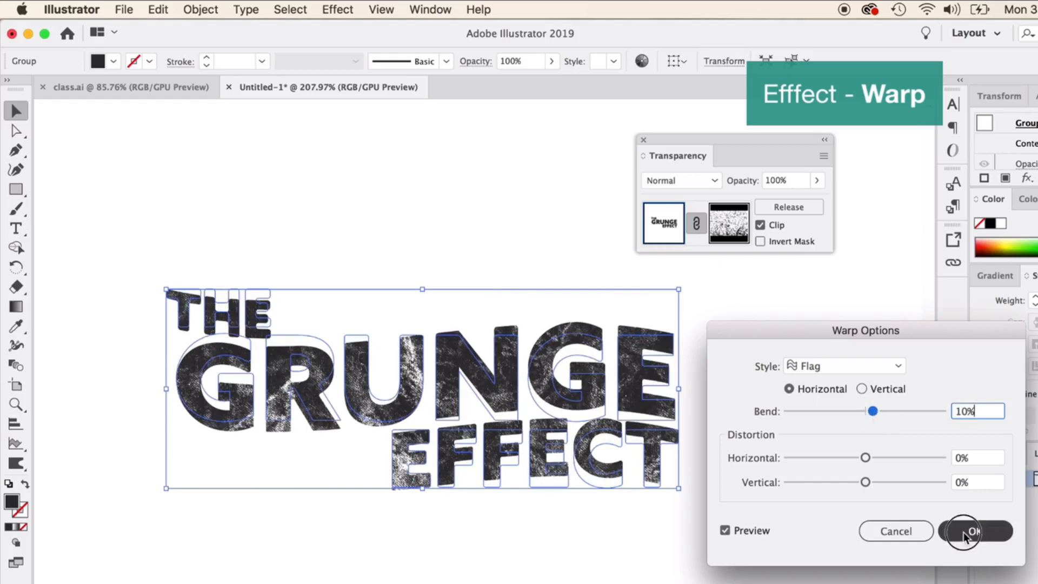
click(853, 498)
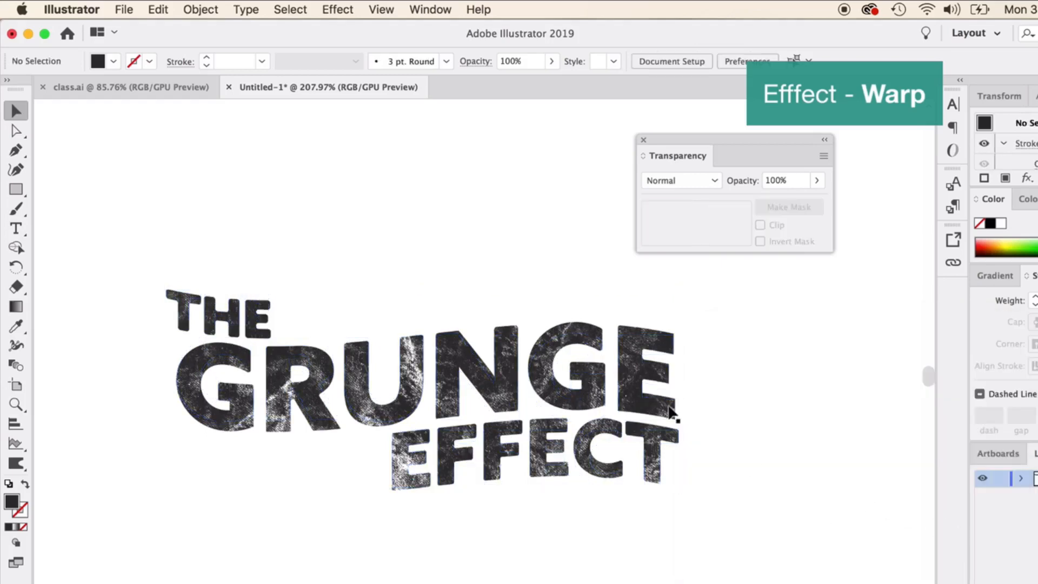
Draw a large rectangle covering the whole lettering with wide margins and fill it with bright yellow.
click(16, 189)
drag(73, 166, 861, 583)
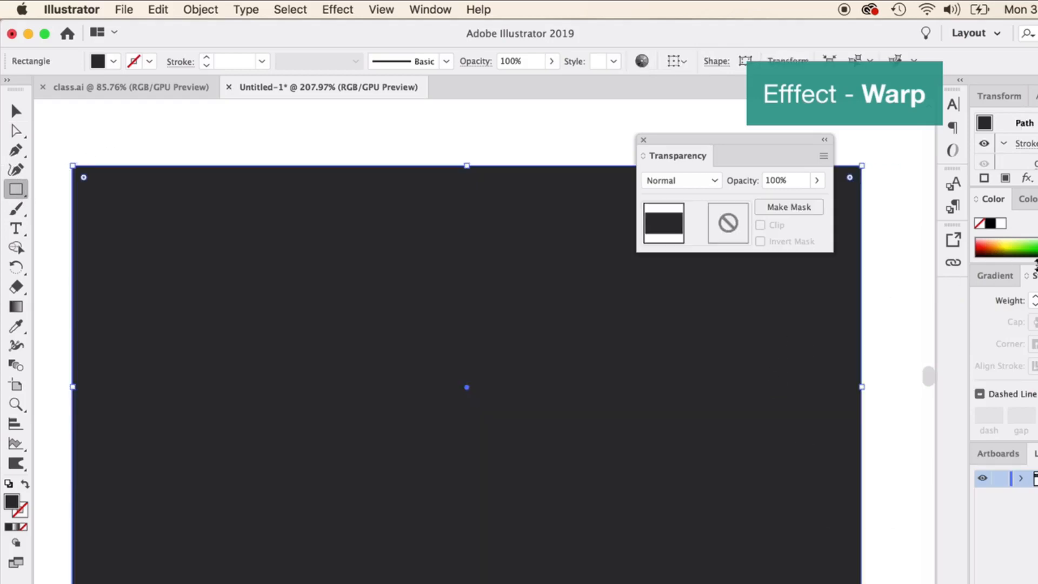
click(1000, 245)
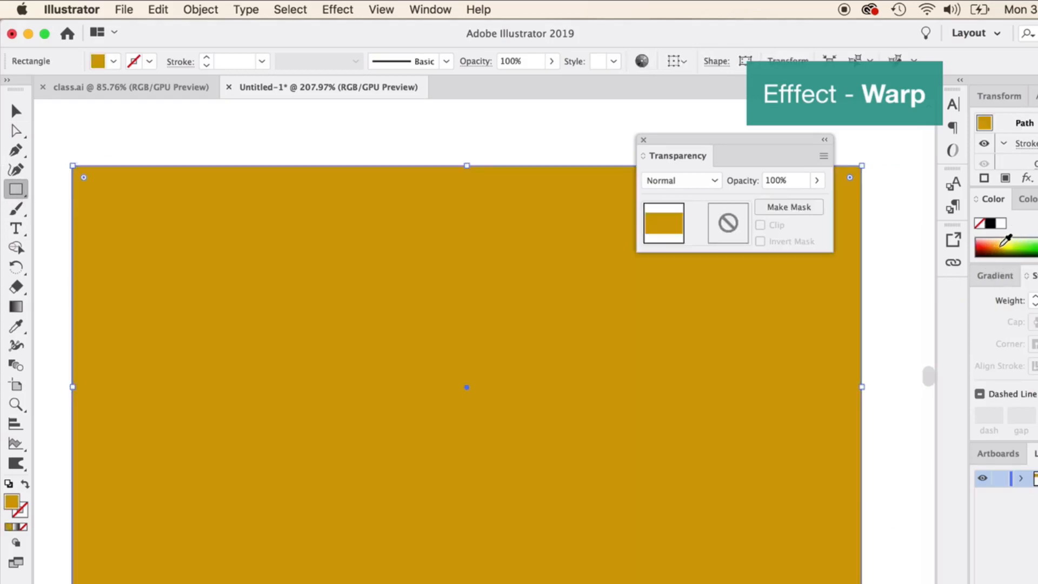
click(1003, 244)
Send the yellow rectangle to the back, behind the THE GRUNGE EFFECT lettering.
click(16, 109)
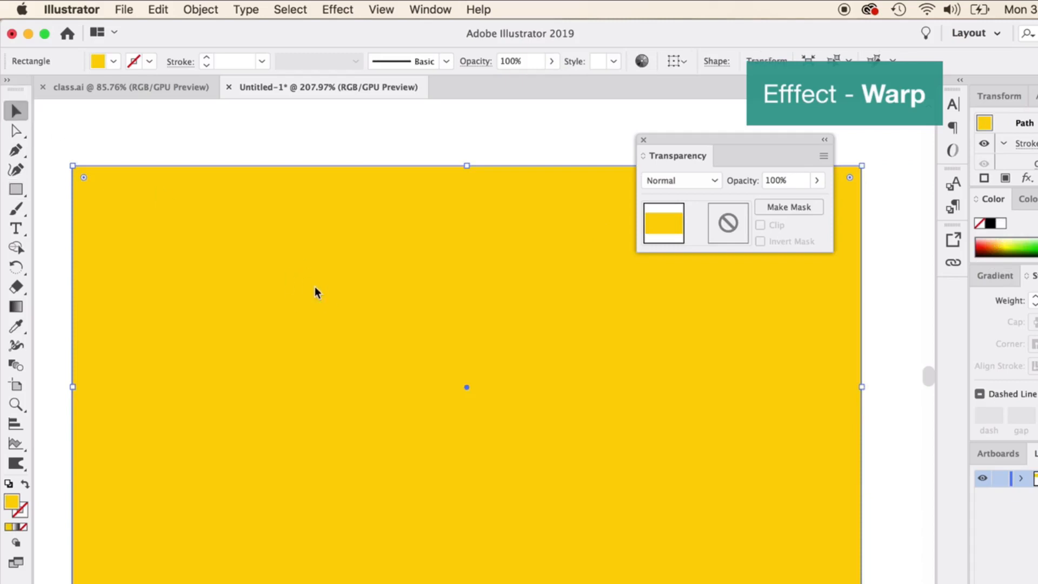
right_click(315, 290)
mouse_move(394, 535)
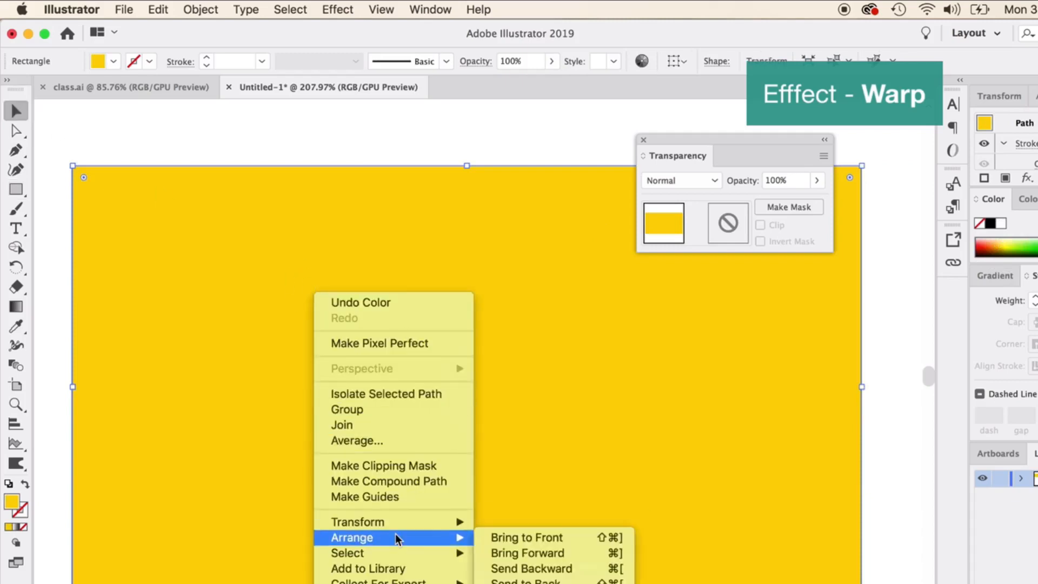
click(526, 581)
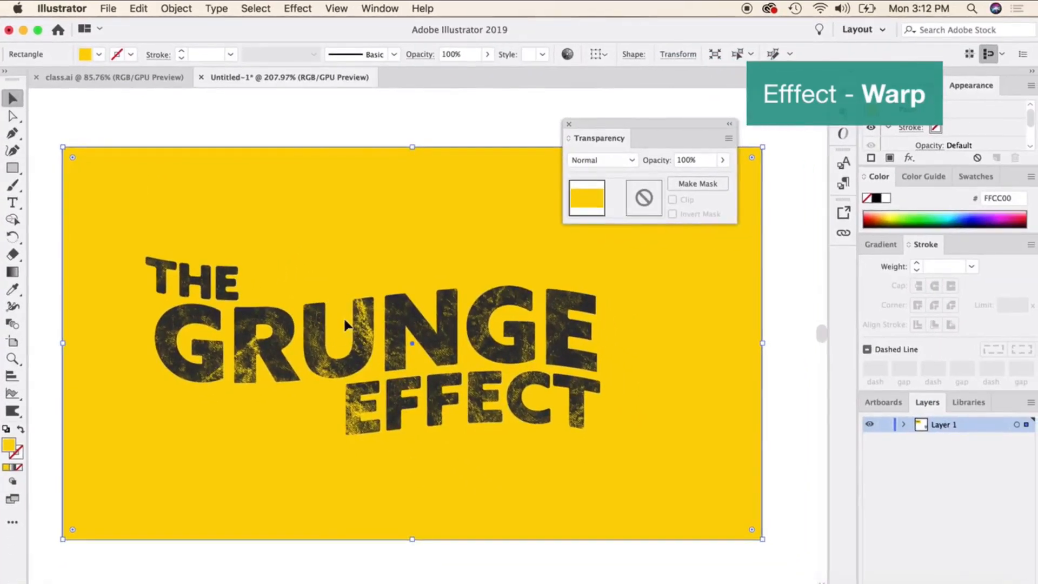
Shift the grunge texture up and to the right within the lettering's opacity mask, and recolour the masked lettering blue.
click(344, 324)
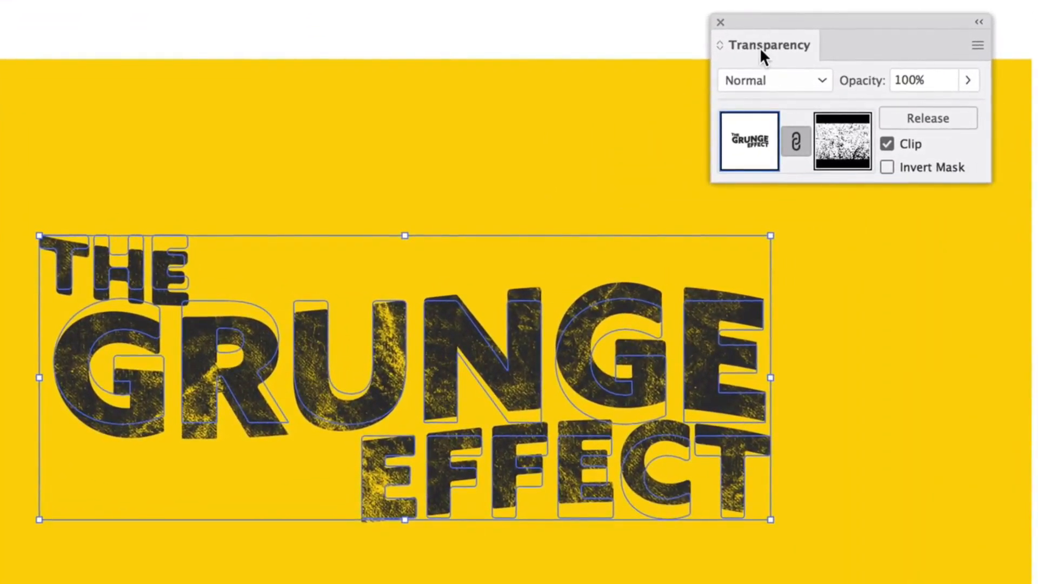
click(849, 148)
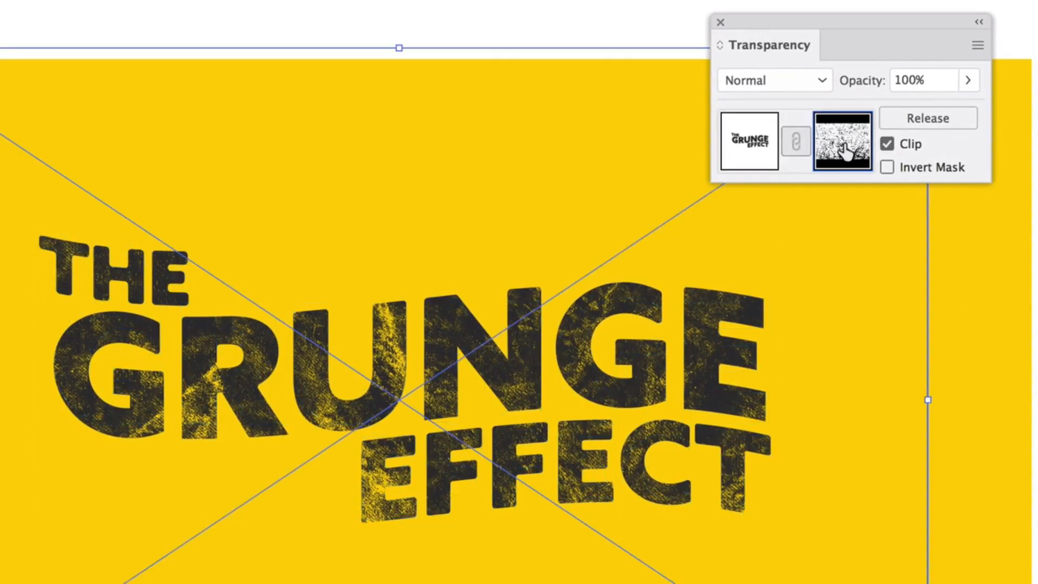
drag(518, 338, 654, 368)
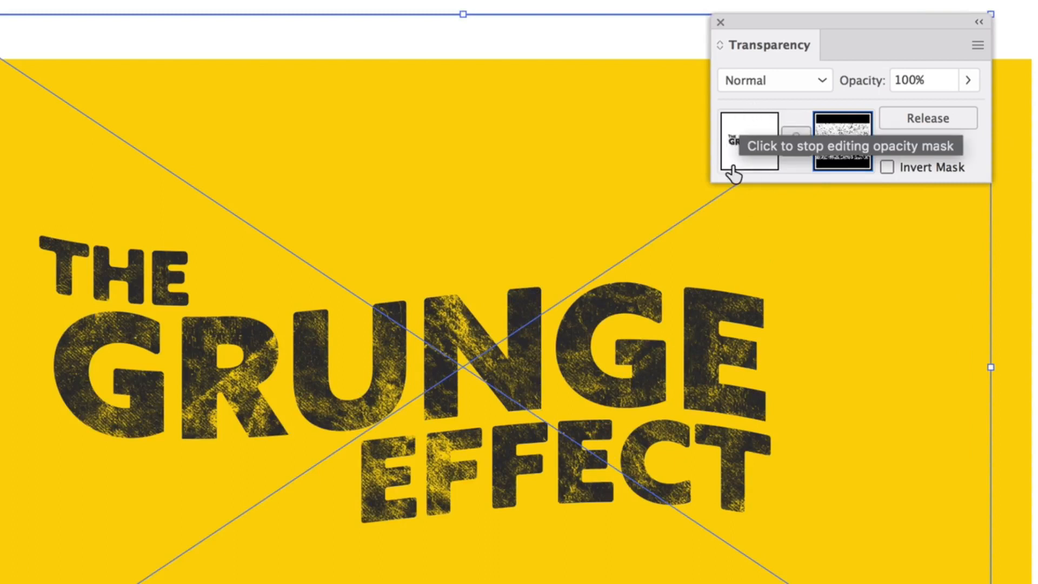
click(747, 139)
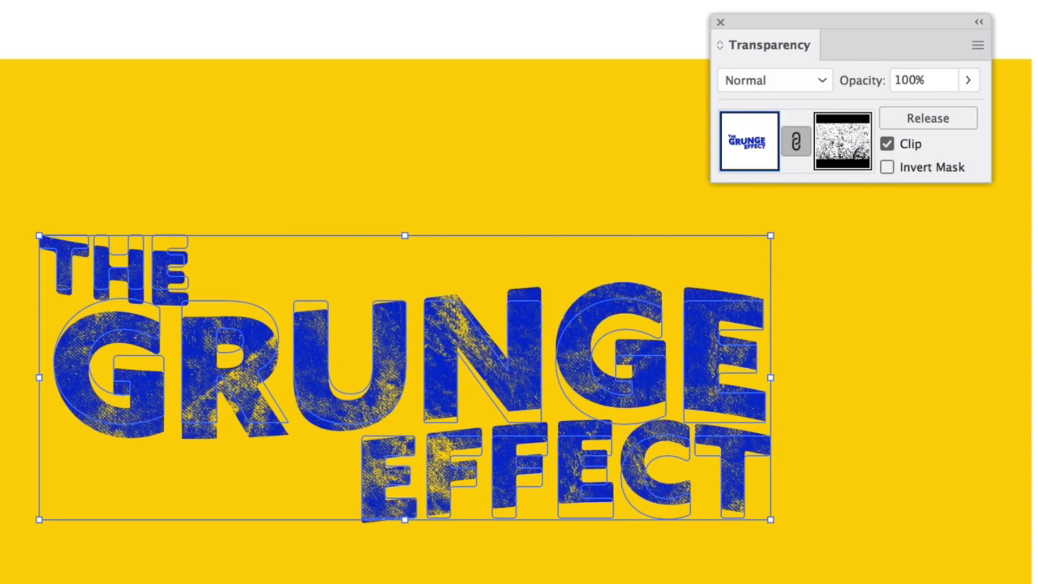
click(352, 53)
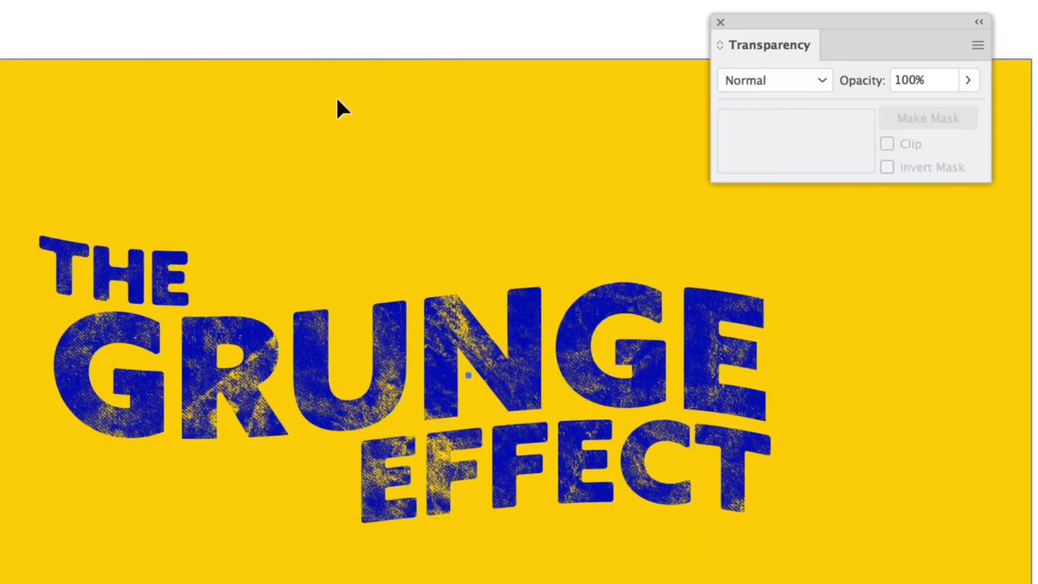
Change the background rectangle's fill from yellow to orange.
click(335, 97)
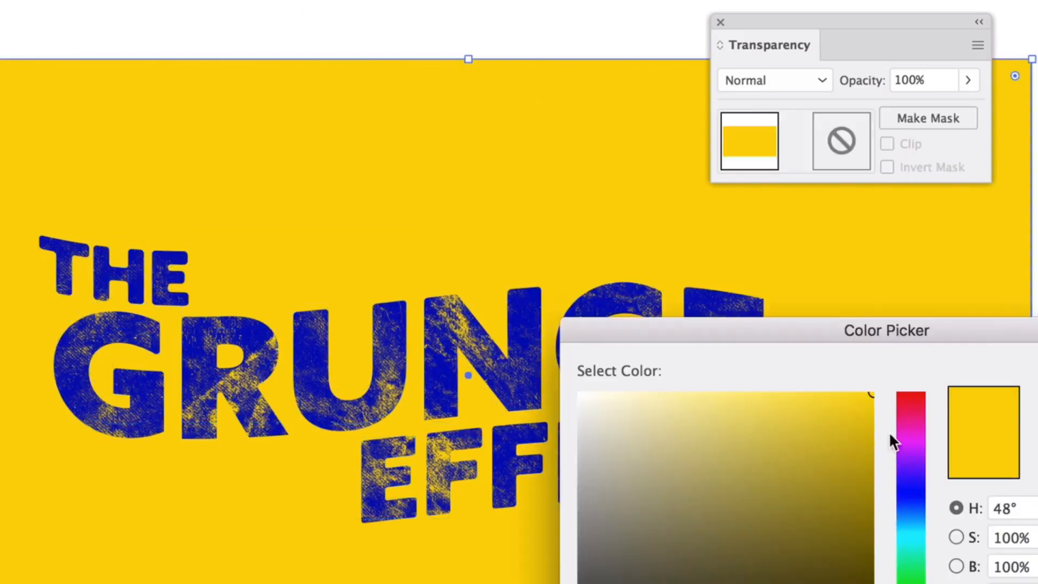
mouse_move(887, 430)
mouse_down()
mouse_move(868, 429)
mouse_move(886, 383)
mouse_up()
drag(929, 575, 930, 583)
key(Return)
click(1036, 324)
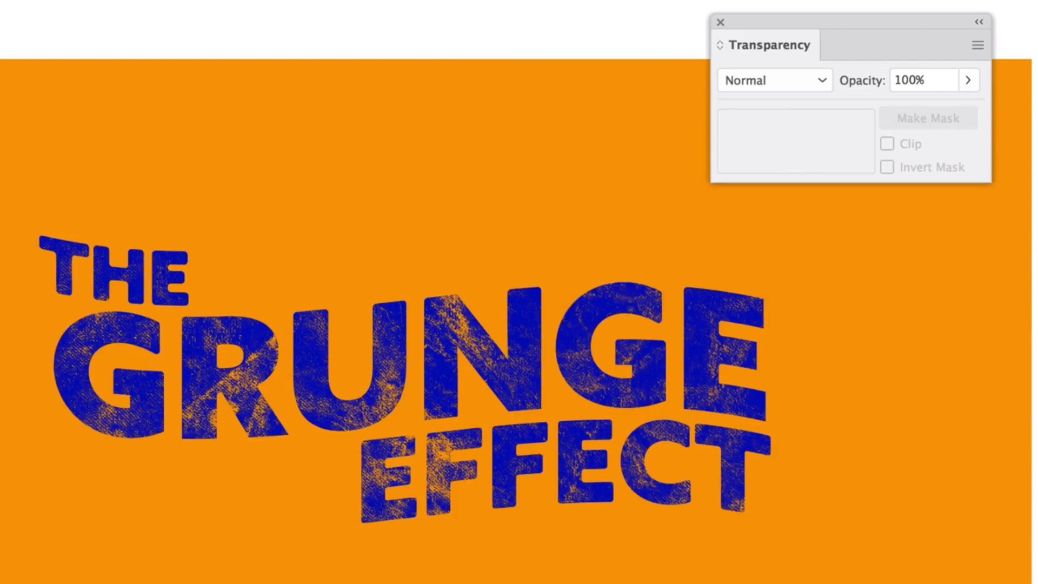
click(284, 0)
mouse_move(349, 165)
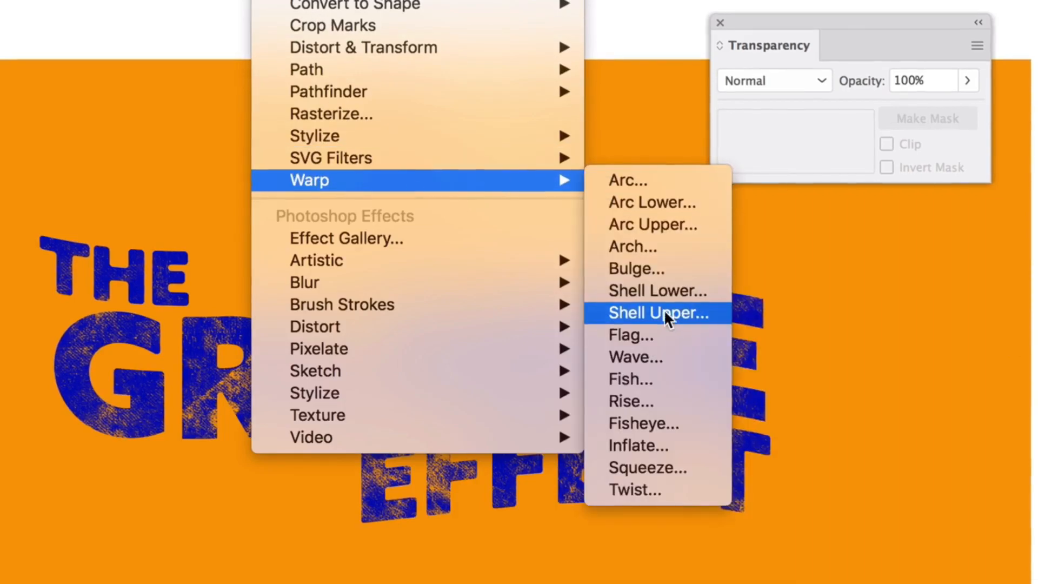
click(130, 19)
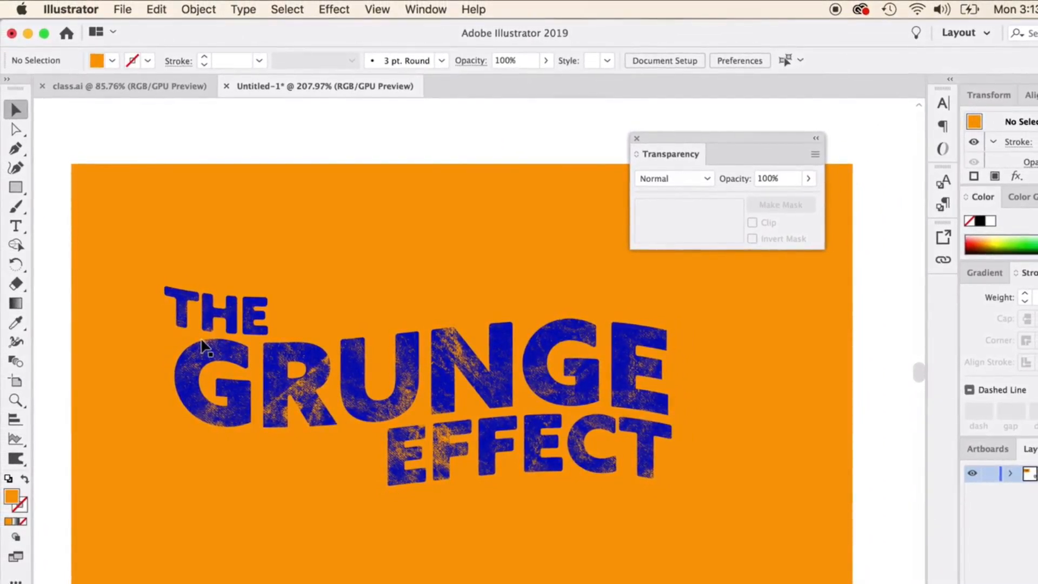
click(319, 406)
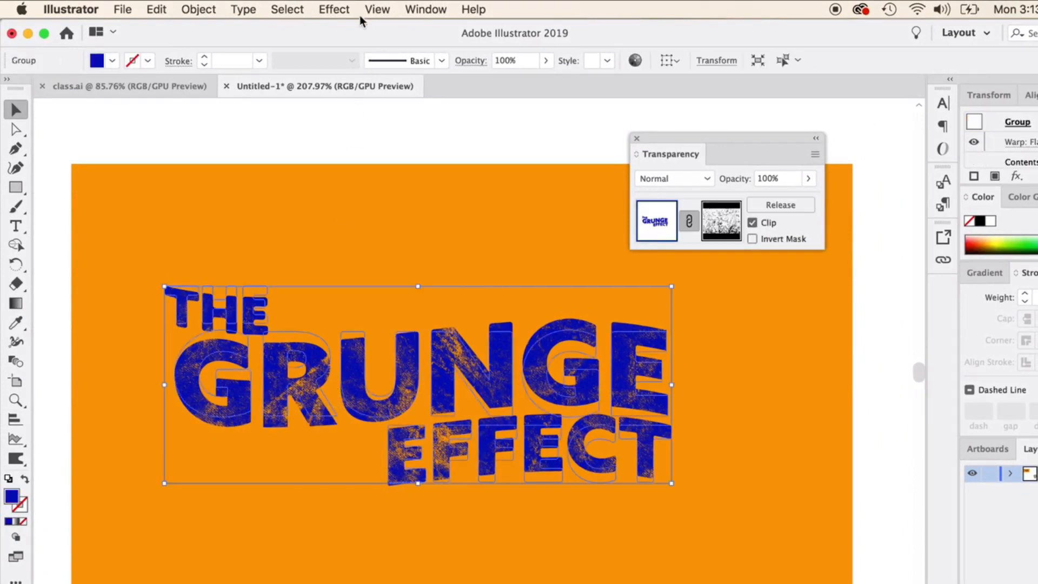
click(334, 8)
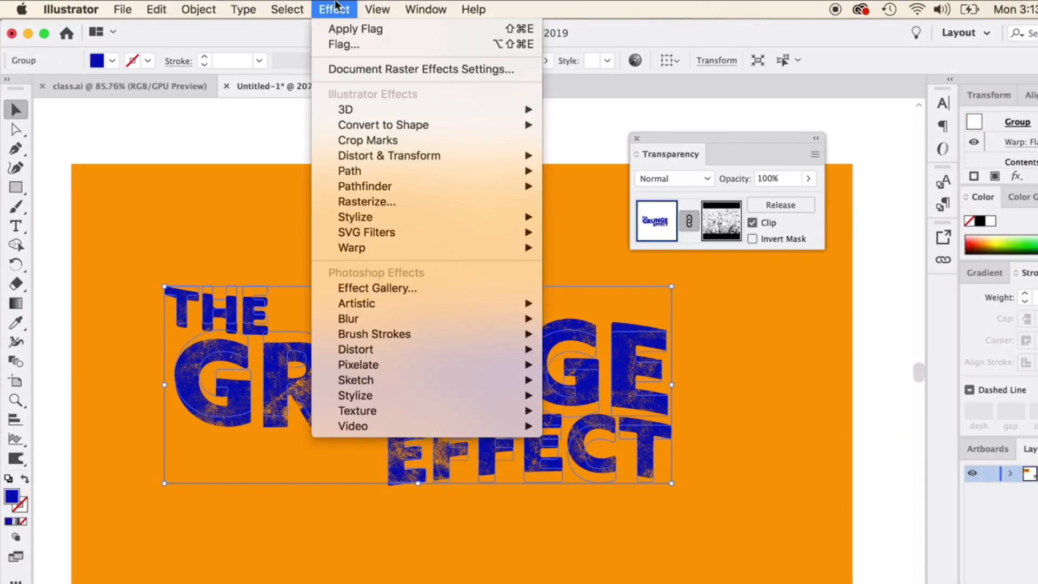
click(299, 114)
click(314, 146)
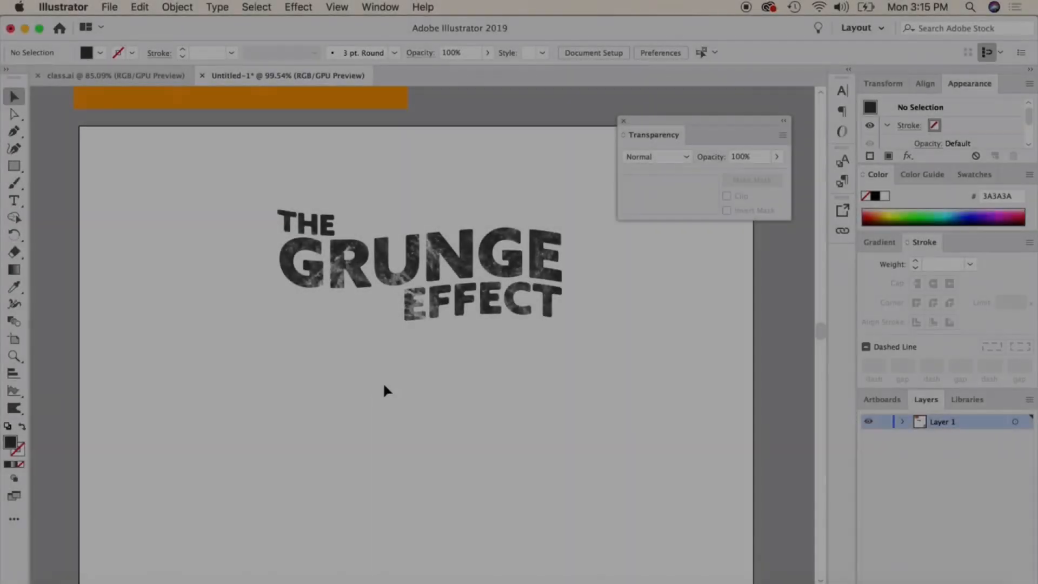
scroll(340, 417, down, 3)
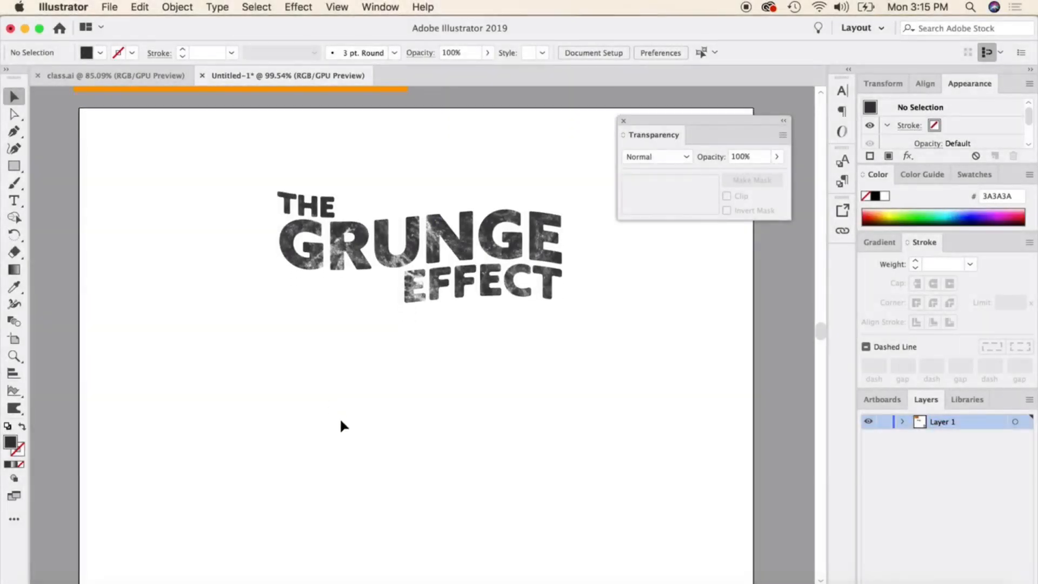
click(360, 239)
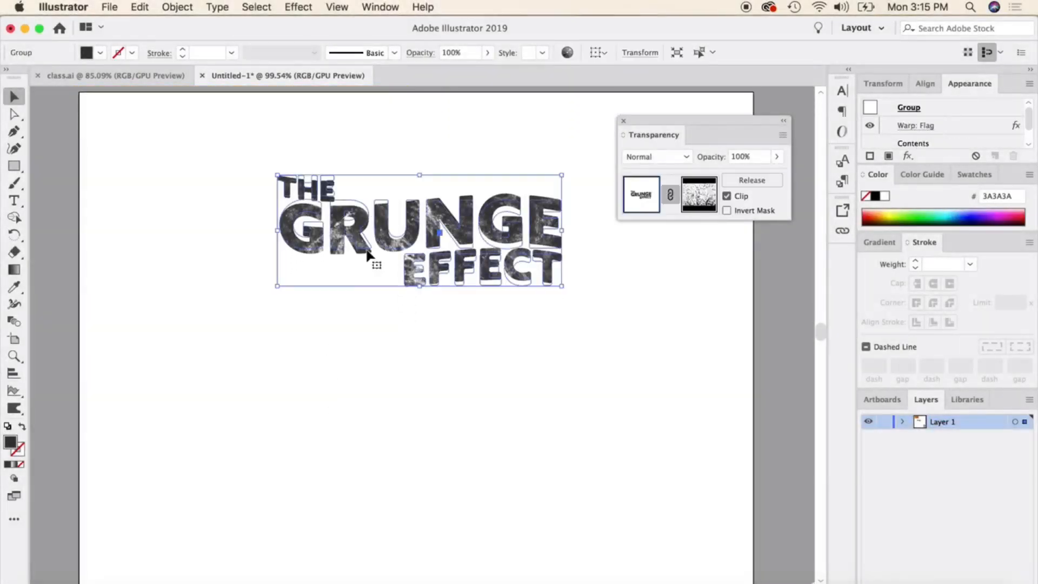
click(359, 390)
scroll(358, 385, up, 3)
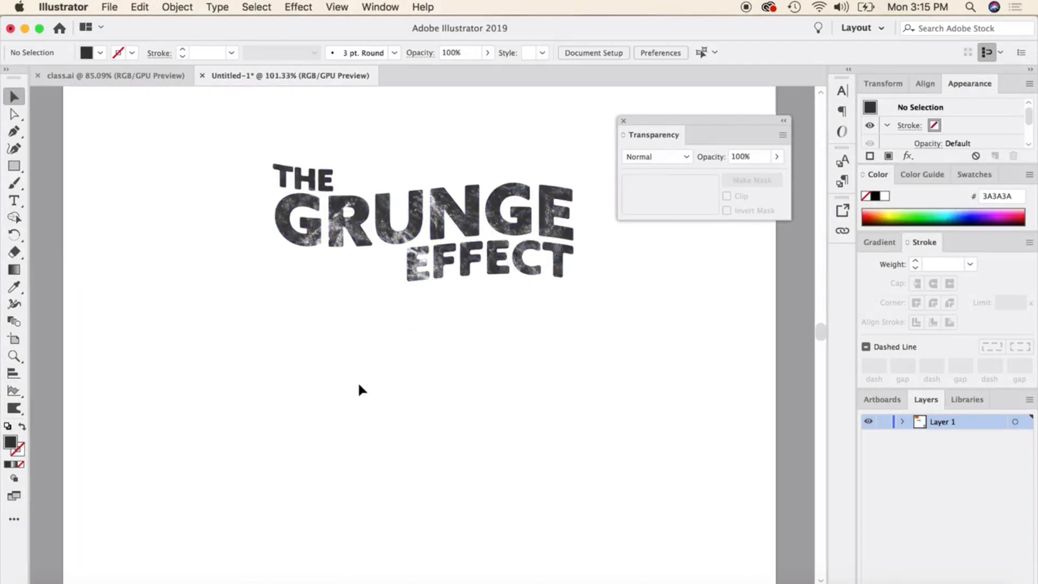
scroll(371, 351, up, 2)
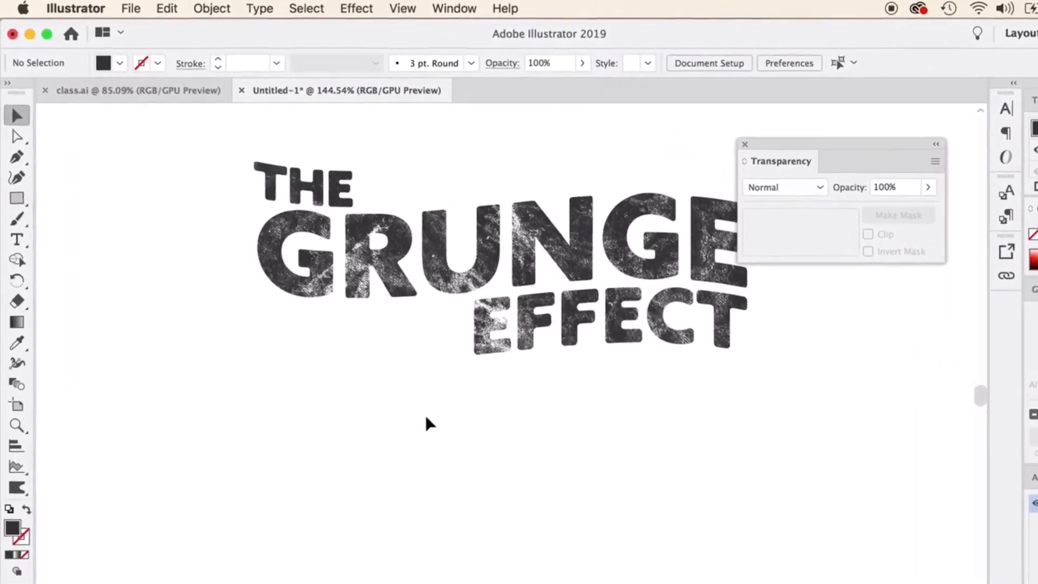
scroll(374, 483, down, 5)
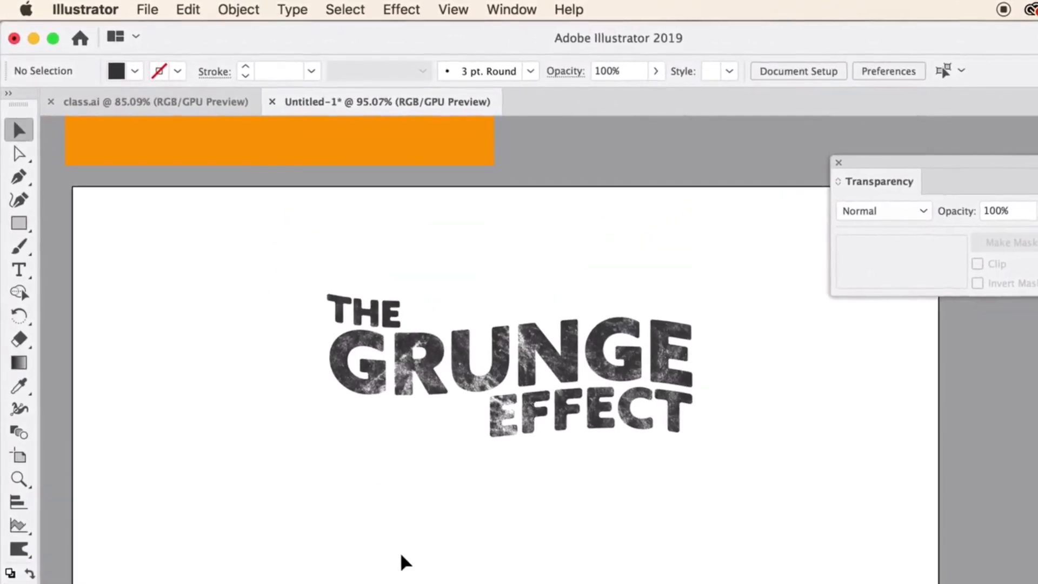
Draw a dense, wide zigzag scribble as one freehand path with the Pencil tool in the empty area below the grunge lettering.
scroll(377, 524, down, 3)
scroll(408, 571, down, 4)
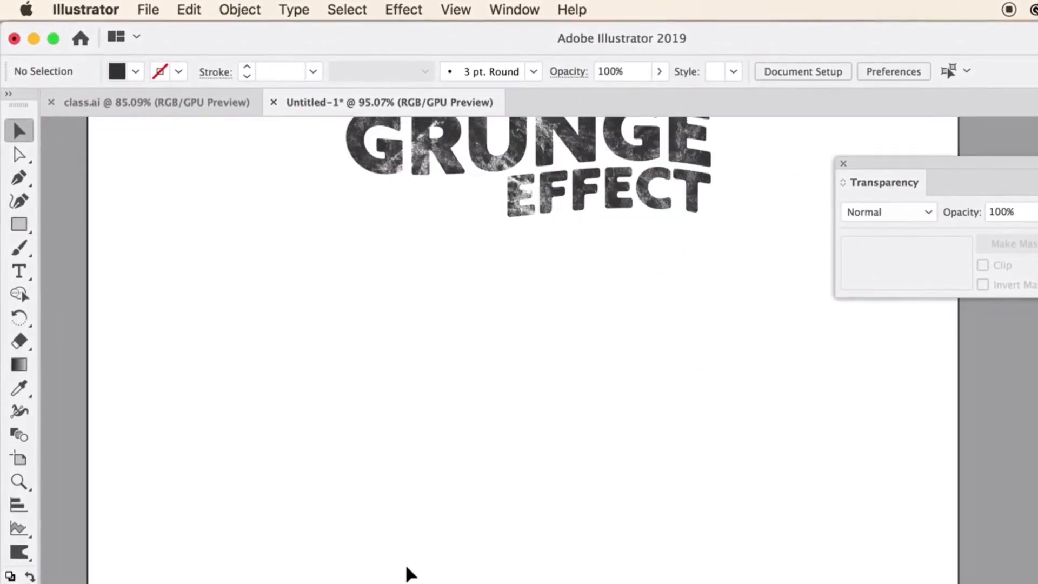
scroll(412, 576, up, 2)
scroll(418, 557, down, 1)
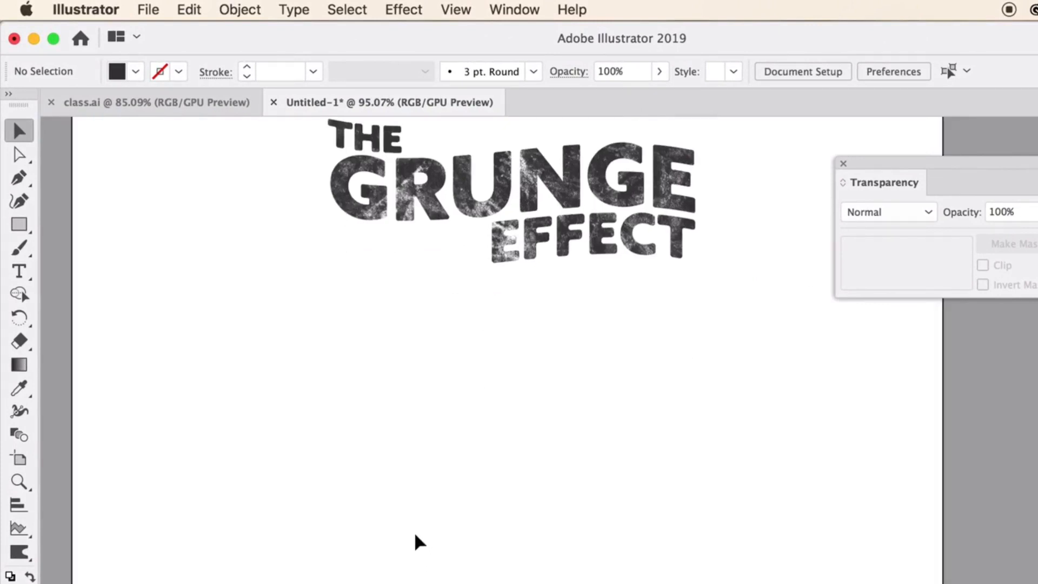
click(19, 247)
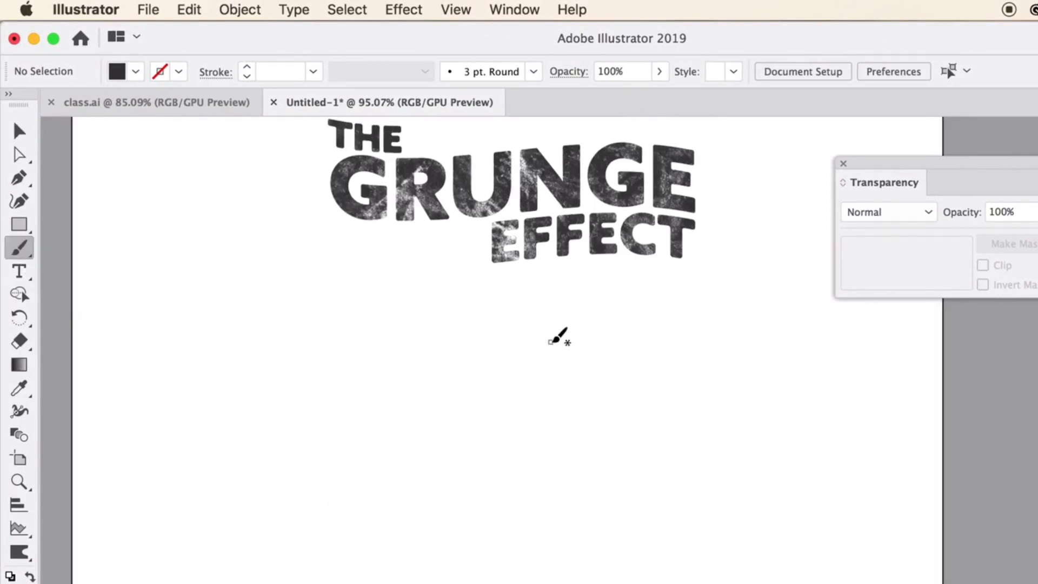
mouse_move(19, 248)
mouse_down()
mouse_move(110, 253)
mouse_move(104, 294)
mouse_up()
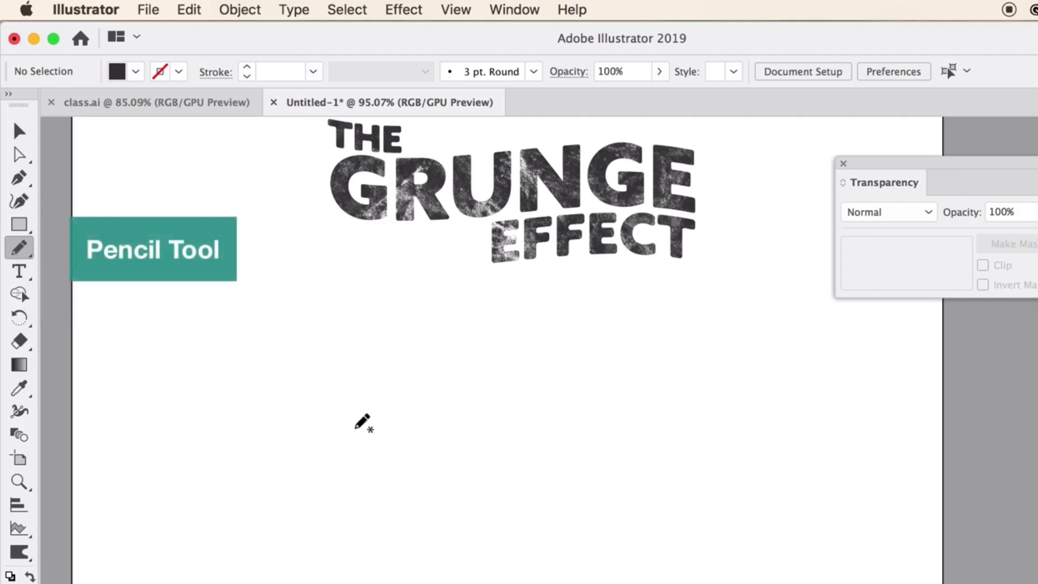
mouse_move(317, 446)
mouse_down()
mouse_move(332, 429)
mouse_move(341, 475)
mouse_move(419, 398)
mouse_move(414, 424)
mouse_move(440, 436)
mouse_move(554, 438)
mouse_move(539, 463)
mouse_move(631, 436)
mouse_move(519, 486)
mouse_move(537, 501)
mouse_move(408, 486)
mouse_move(454, 477)
mouse_move(398, 484)
mouse_move(343, 470)
mouse_move(378, 547)
mouse_move(253, 493)
mouse_move(278, 394)
mouse_move(398, 347)
mouse_move(416, 366)
mouse_move(454, 371)
mouse_move(579, 332)
mouse_move(653, 389)
mouse_move(588, 525)
mouse_up()
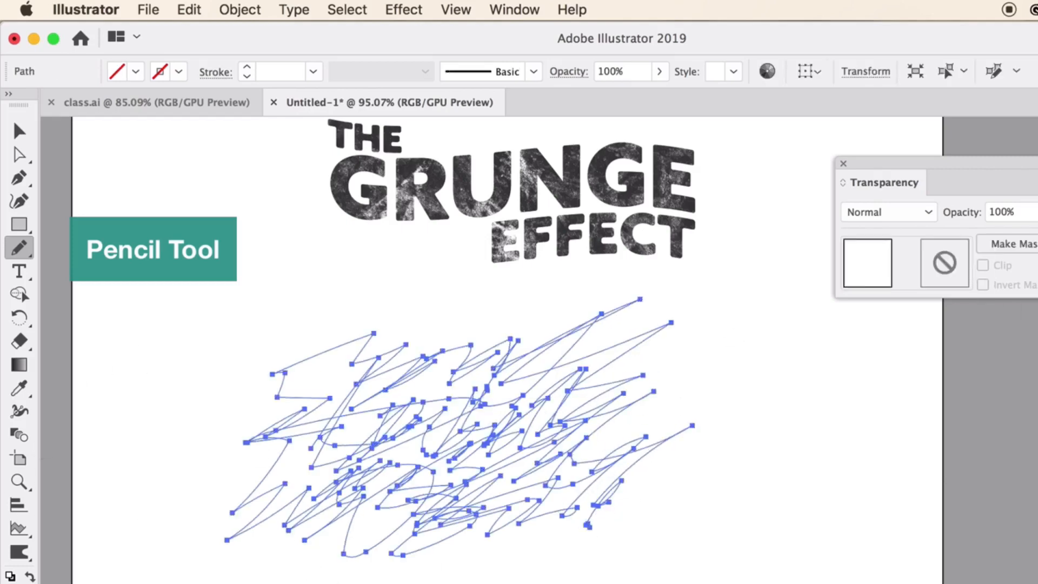
Give the pencil scribble a black 1 pt stroke with no fill, and deselect it.
key(comma)
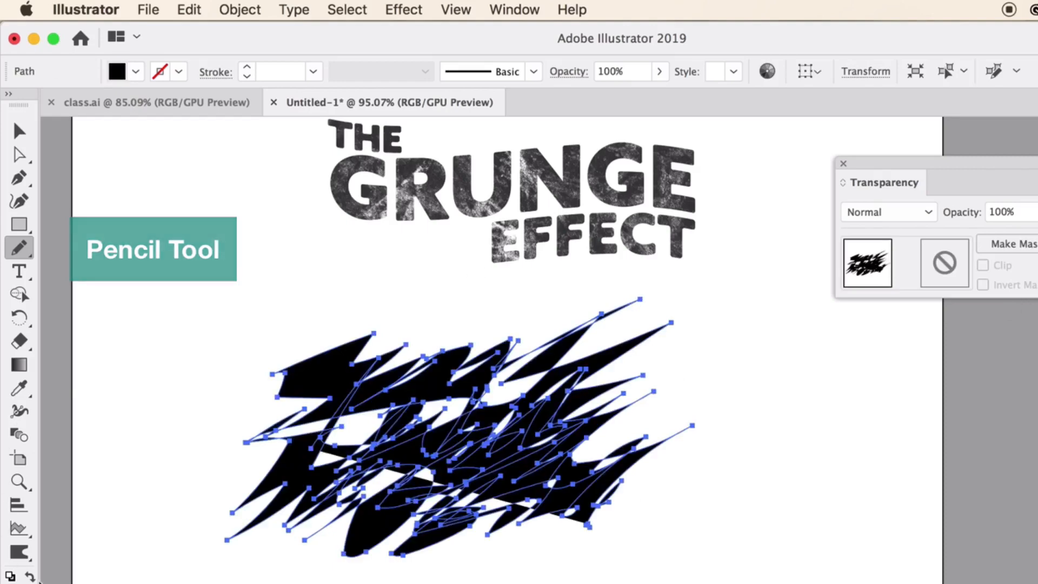
click(30, 576)
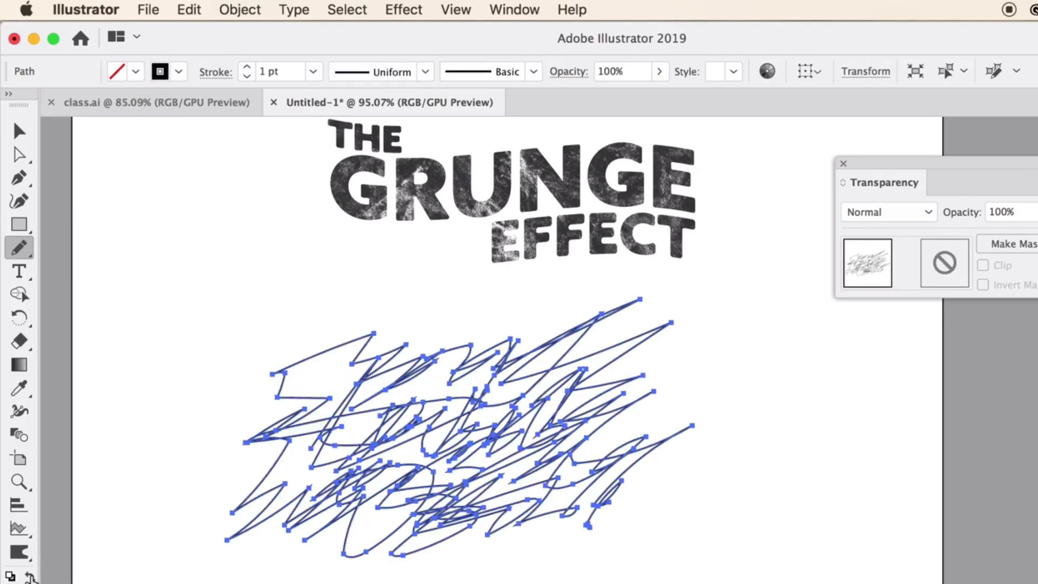
click(19, 130)
click(420, 479)
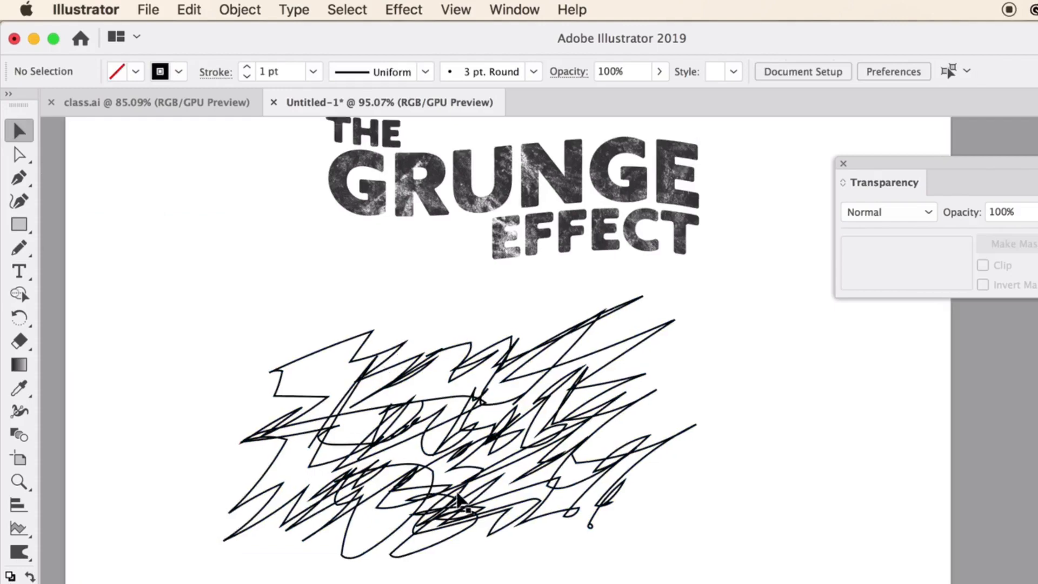
Set the scribble's stroke weight to 0.25 pt and reselect the scribble.
scroll(420, 478, up, 3)
click(463, 431)
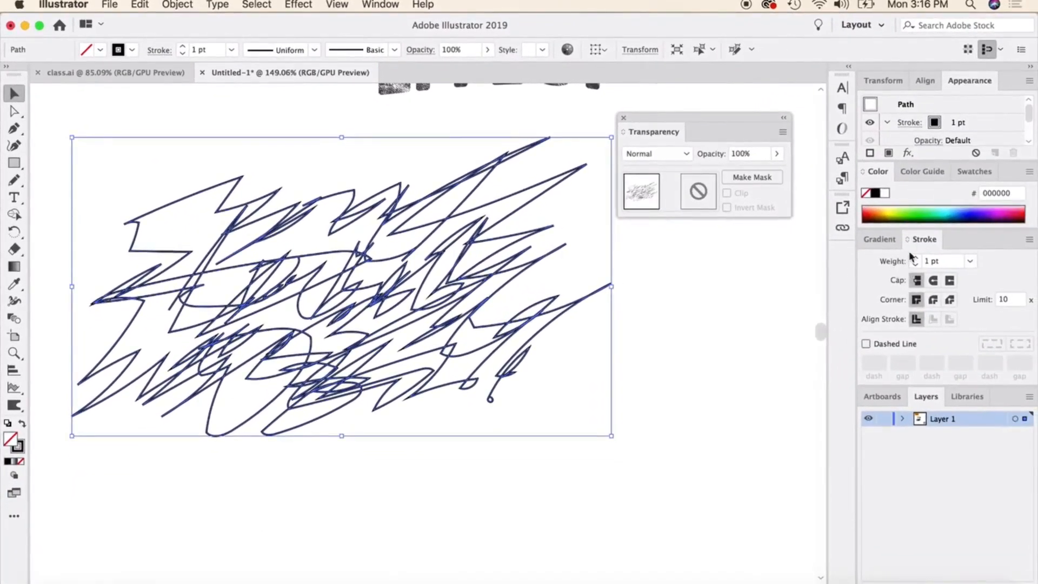
click(916, 265)
click(916, 265)
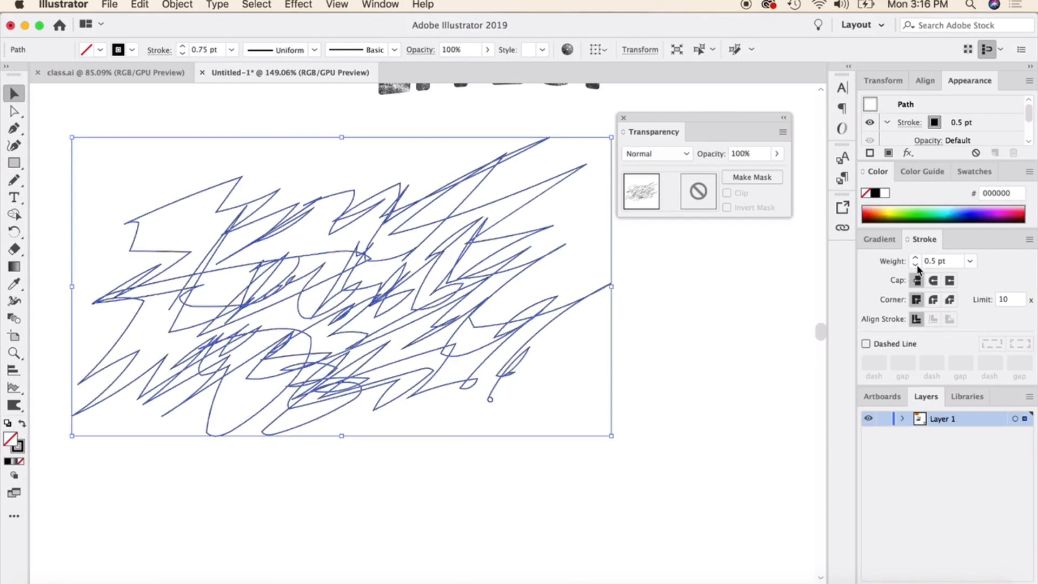
click(915, 264)
click(718, 306)
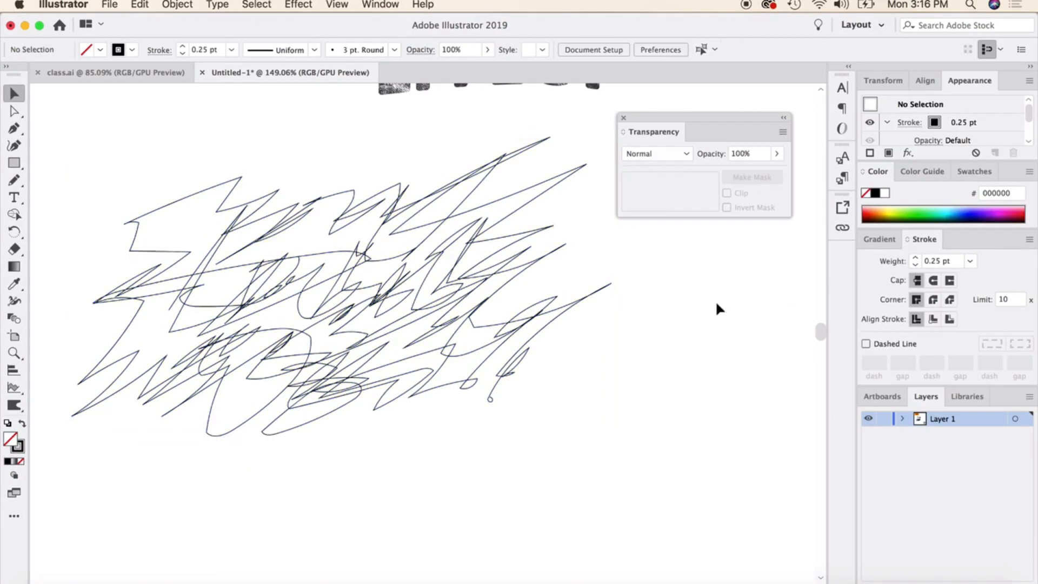
click(414, 285)
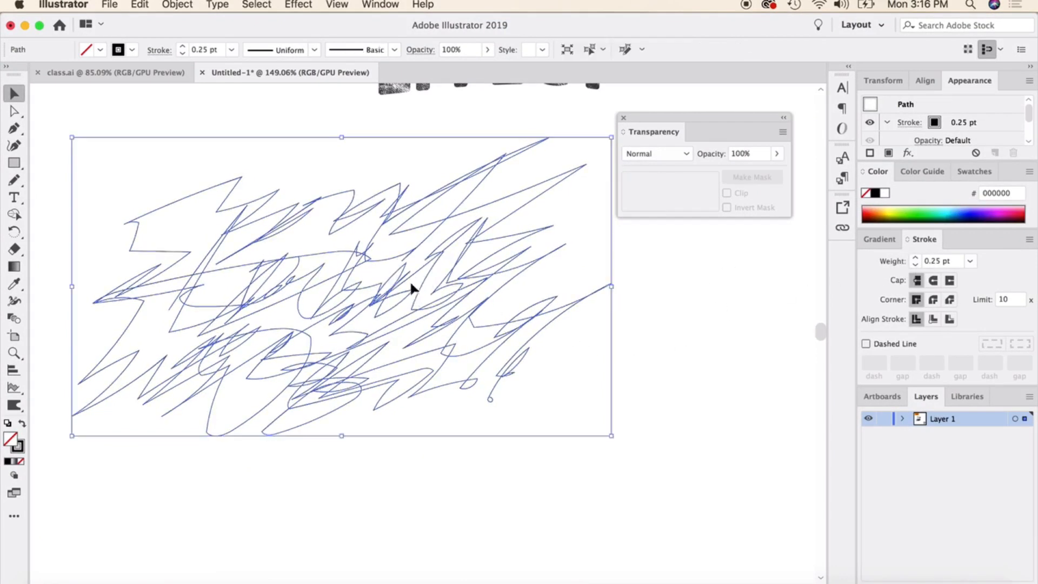
click(310, 3)
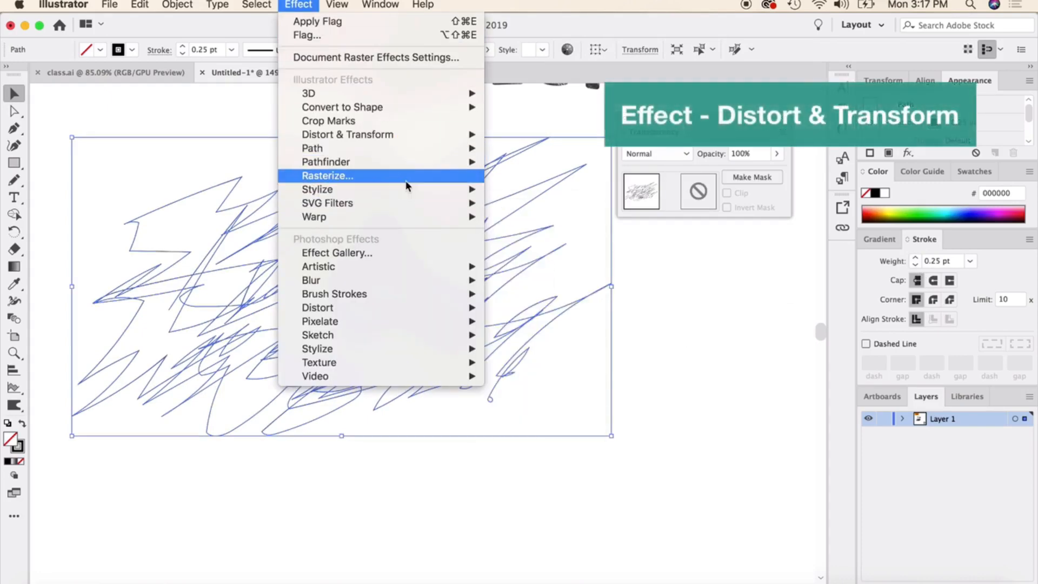
mouse_move(407, 190)
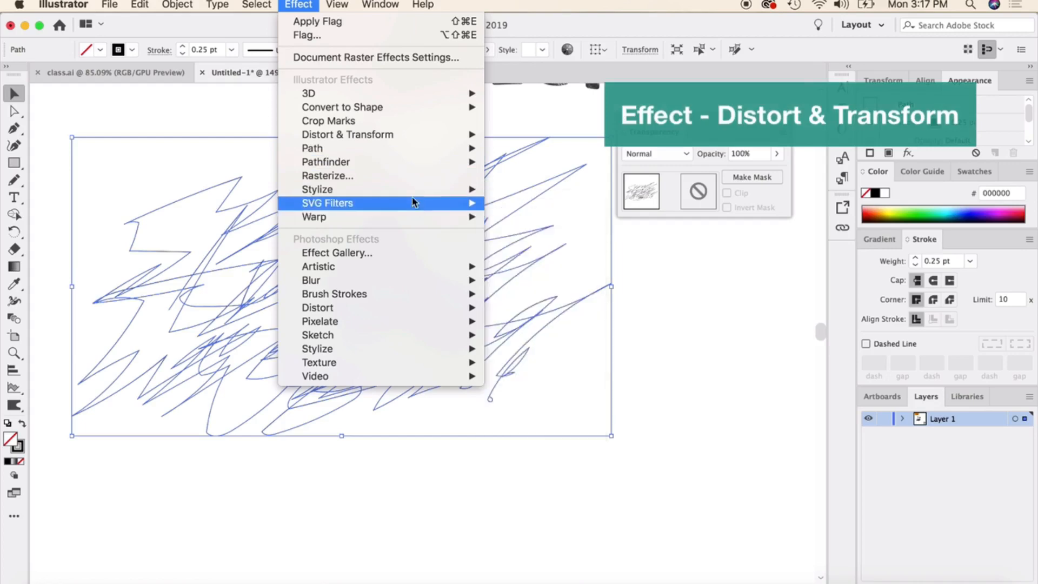
mouse_move(411, 135)
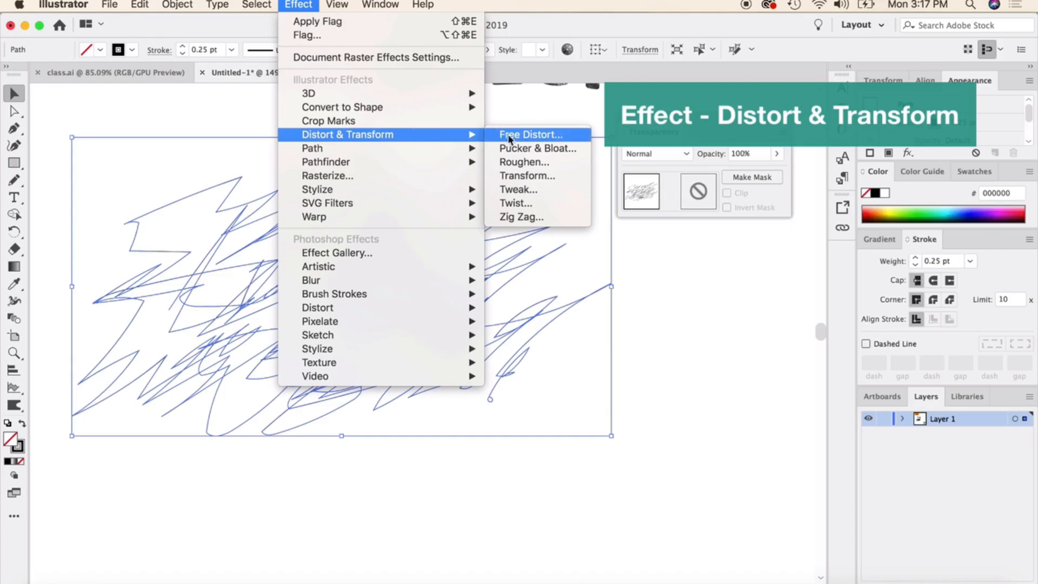
click(538, 149)
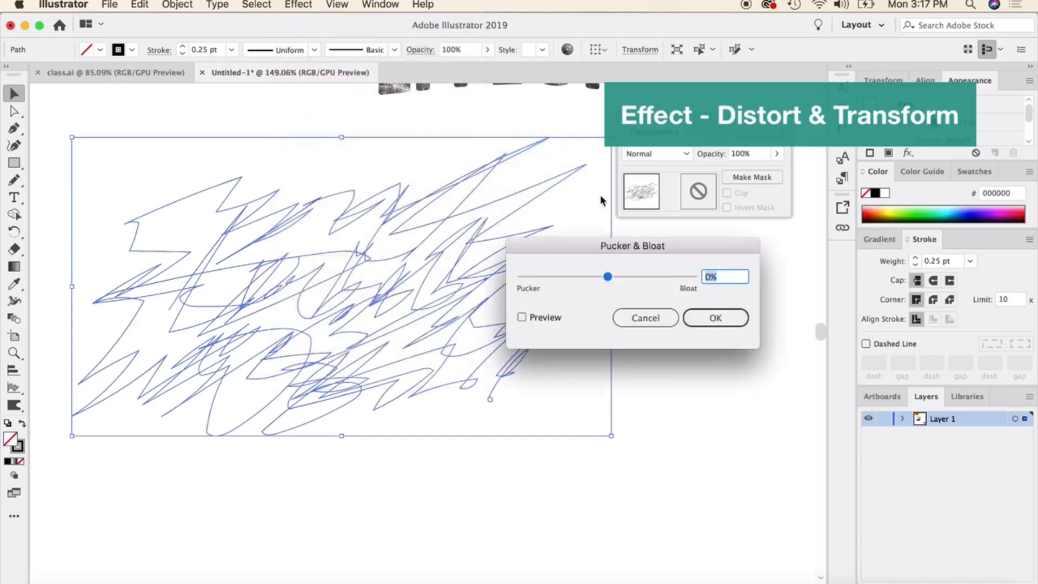
click(522, 318)
drag(608, 277, 654, 278)
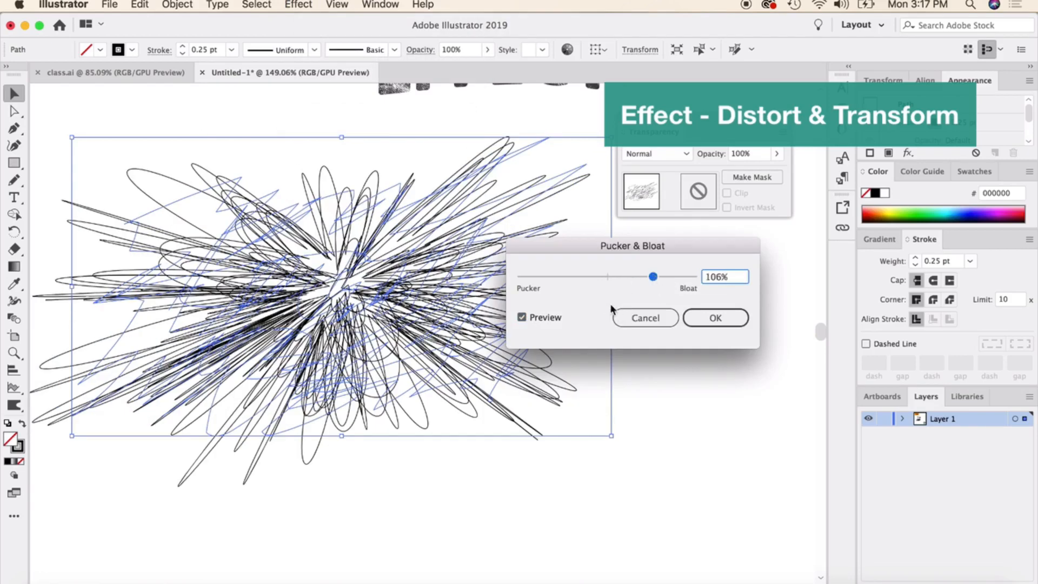
click(635, 319)
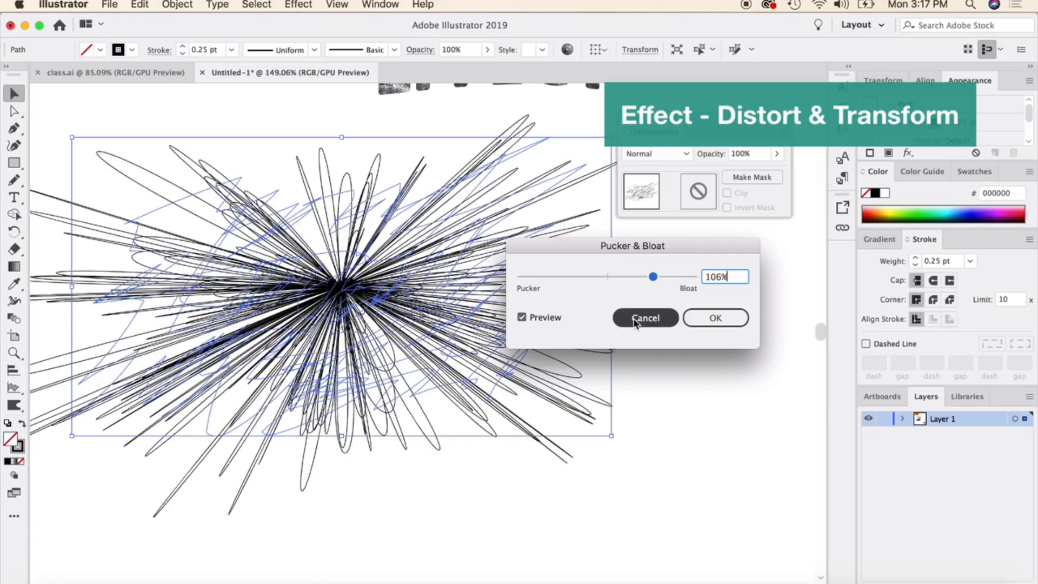
Apply the Roughen effect to the scribble with a relative size of 20%, detail of 39 per inch and smooth points.
click(298, 4)
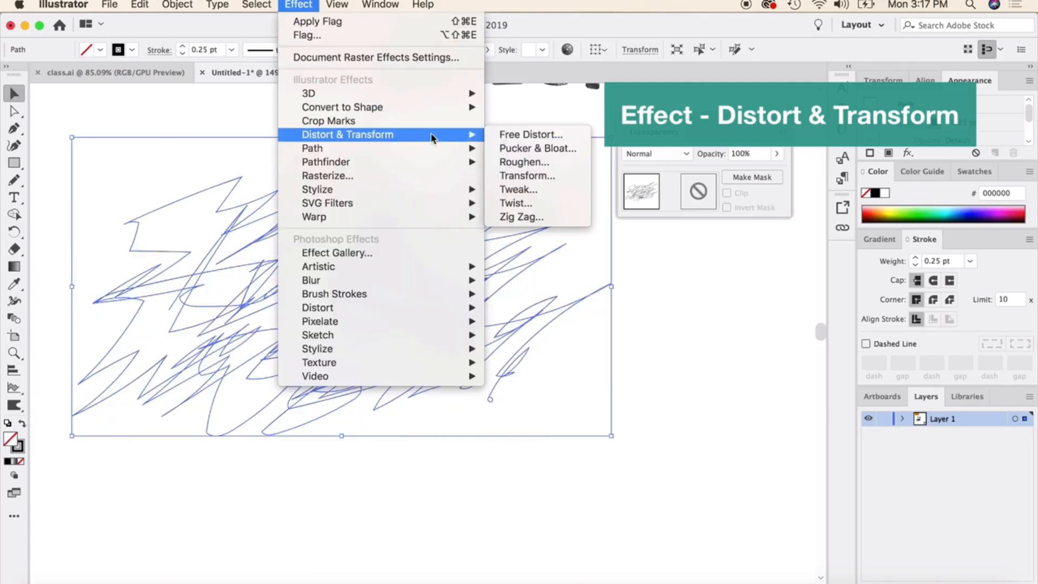
click(512, 167)
click(588, 394)
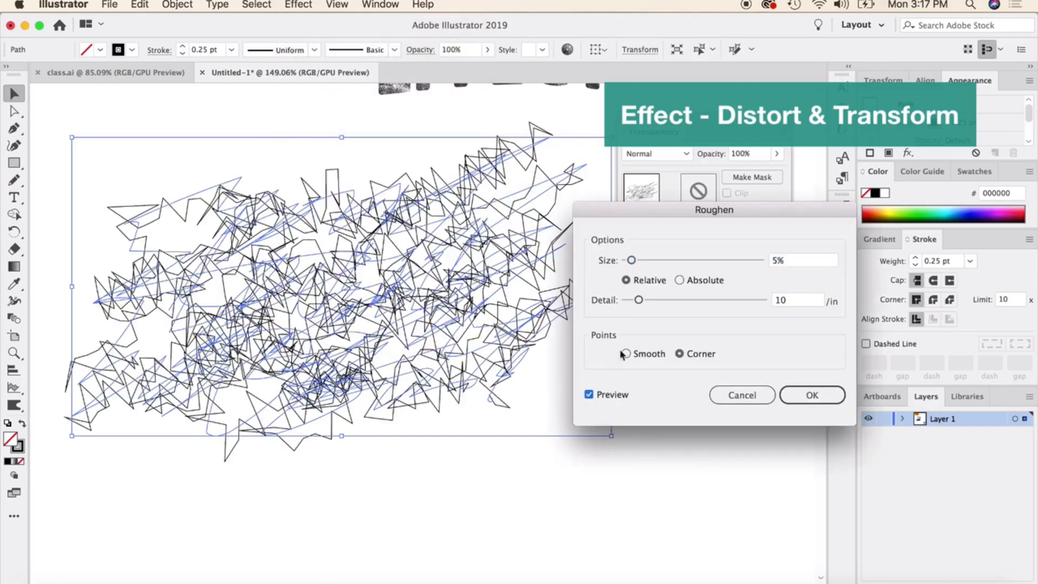
drag(631, 260, 654, 264)
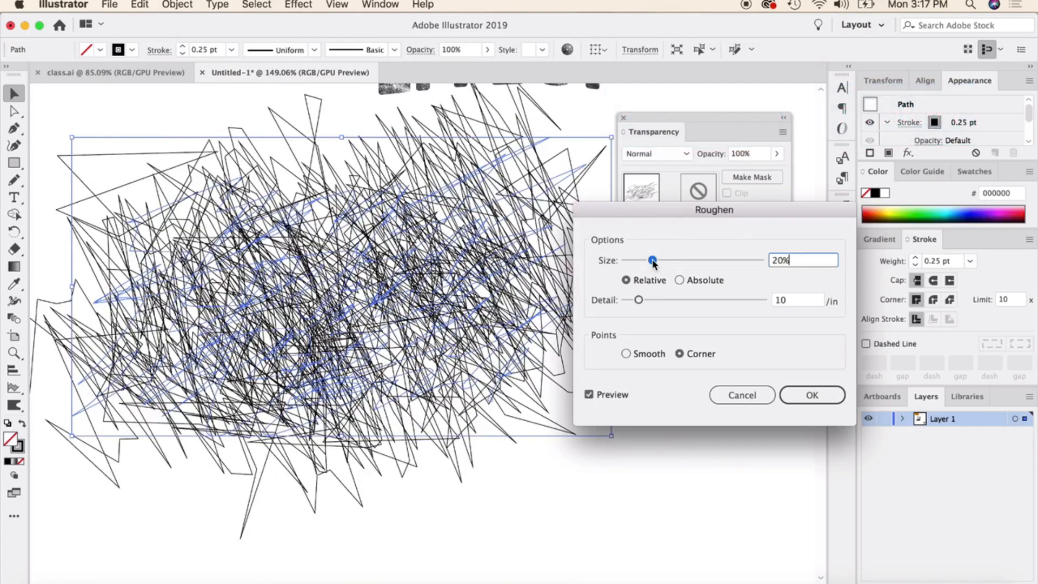
click(679, 301)
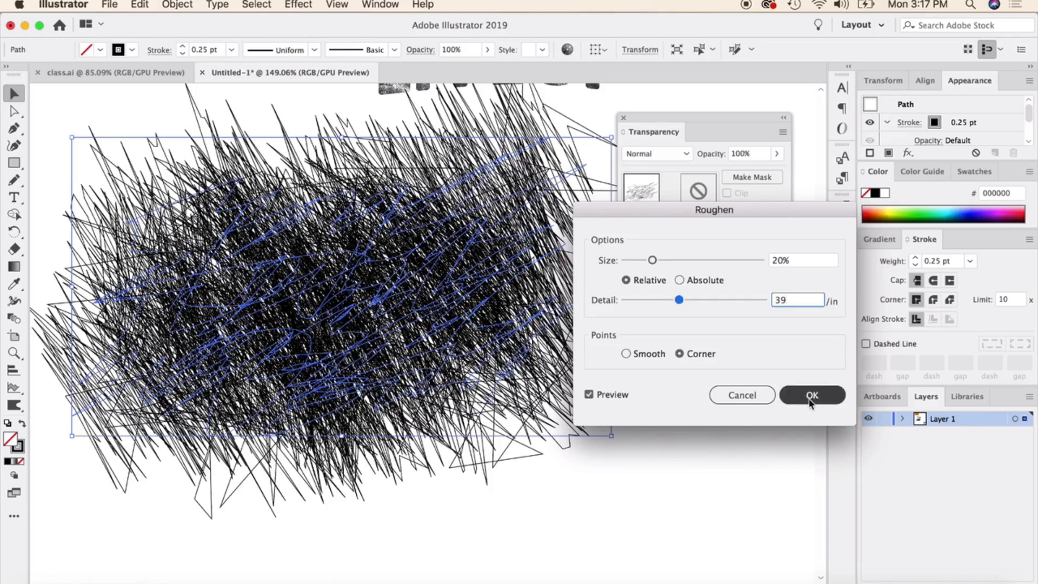
click(626, 353)
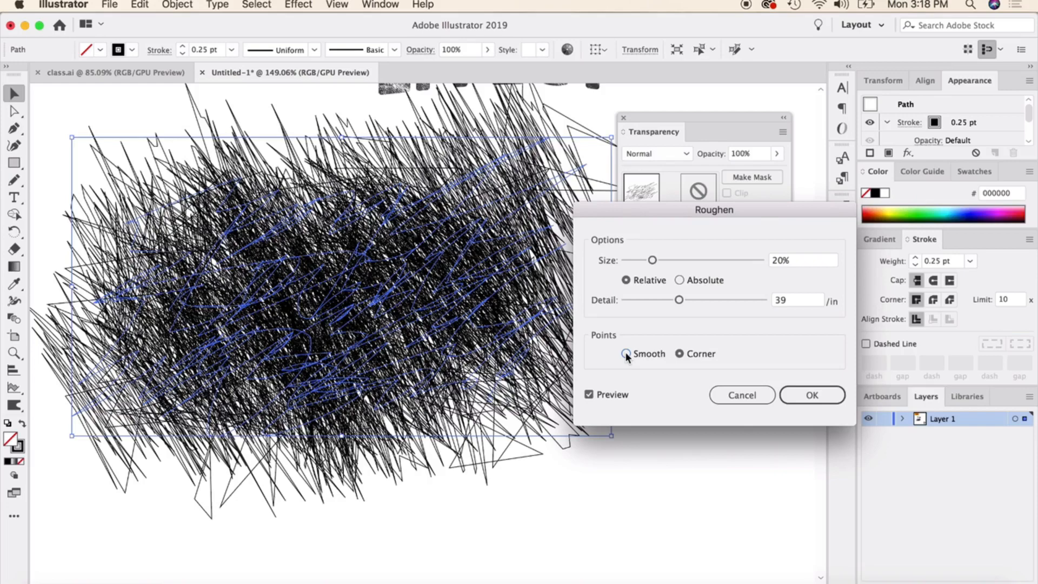
click(626, 354)
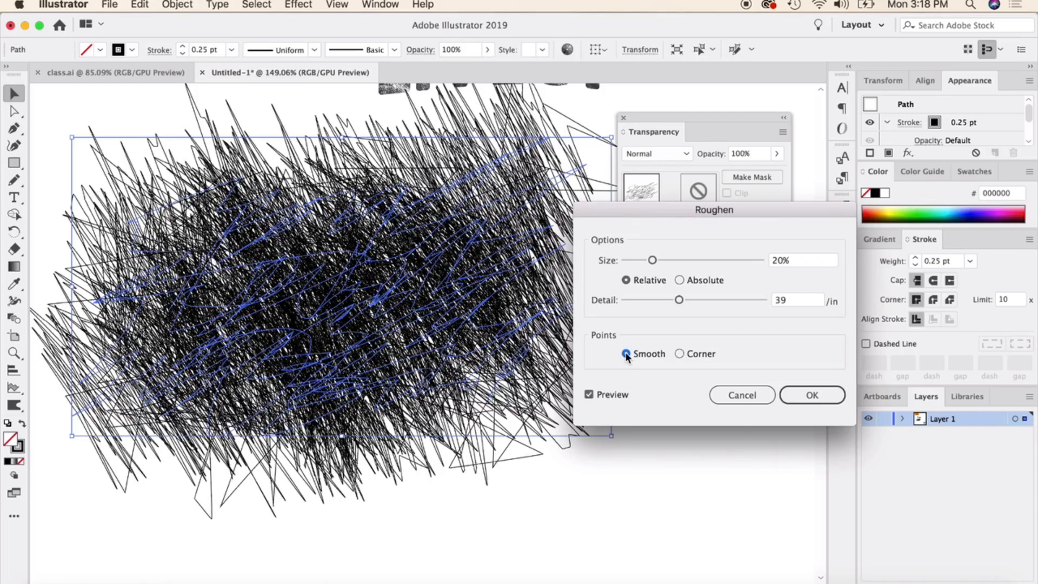
click(809, 395)
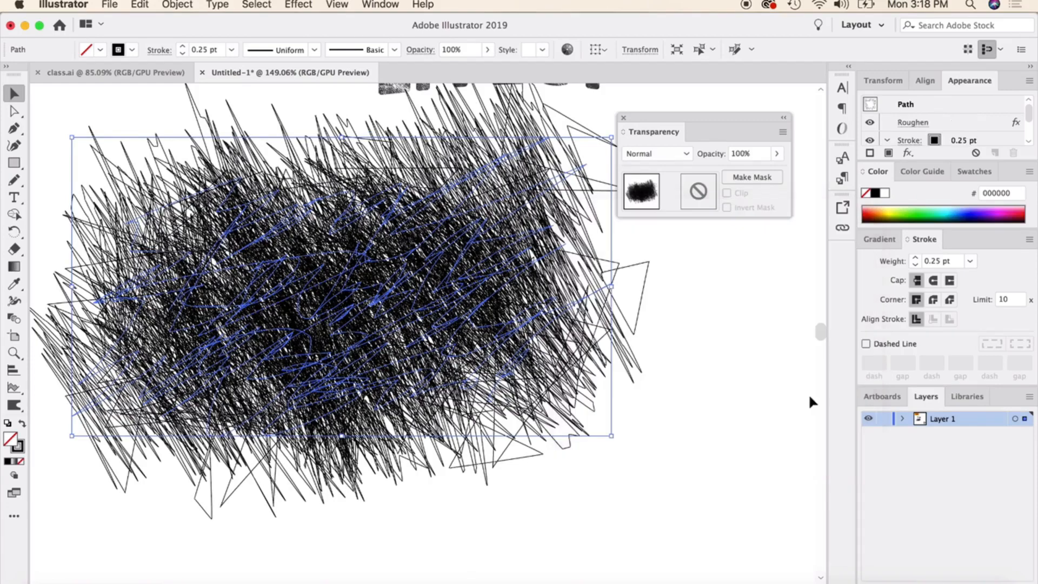
click(699, 437)
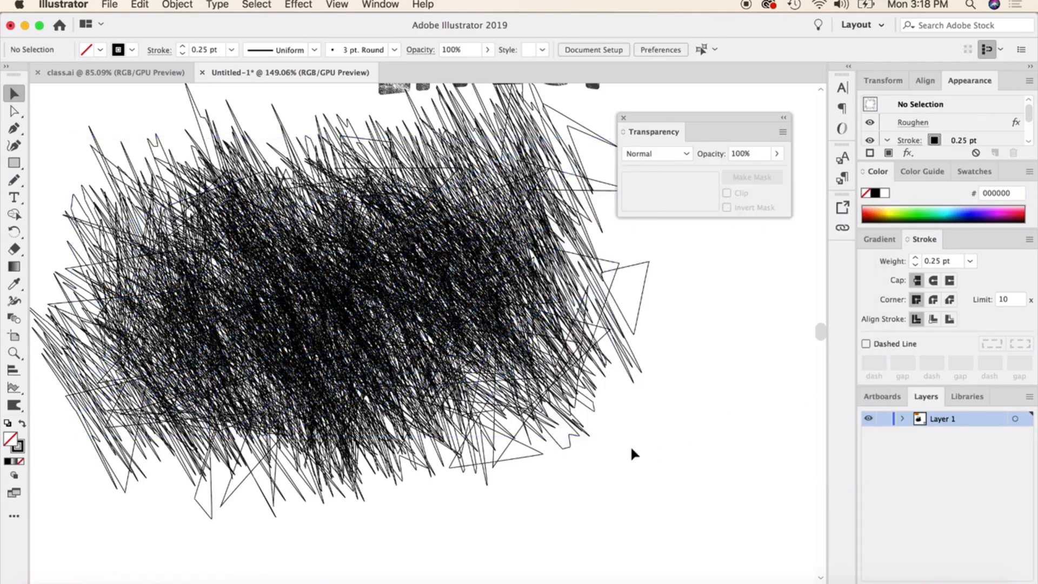
Release the opacity mask from the THE GRUNGE EFFECT lettering and delete the released grunge texture image.
scroll(488, 312, up, 3)
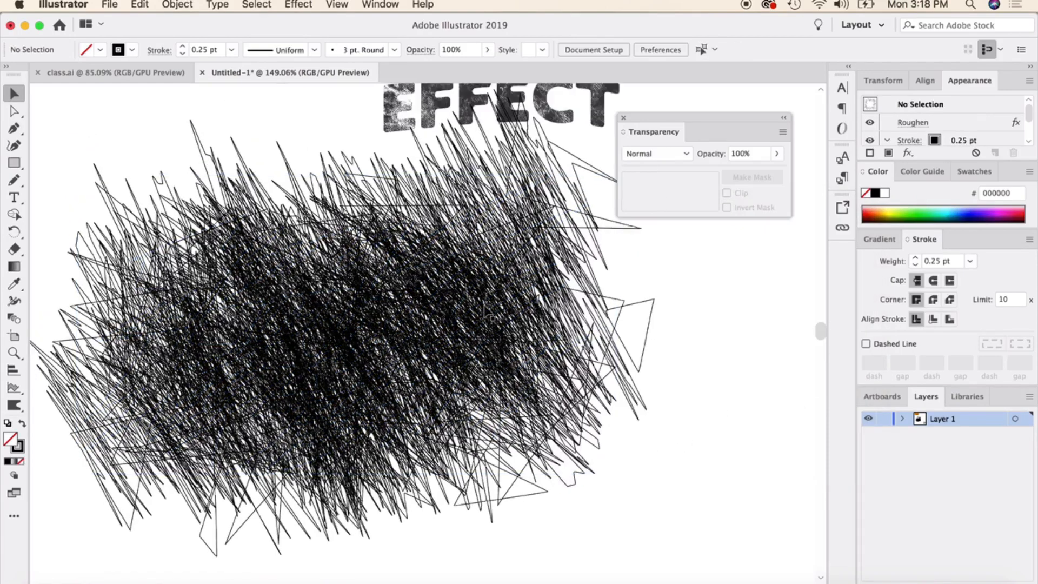
scroll(484, 309, up, 3)
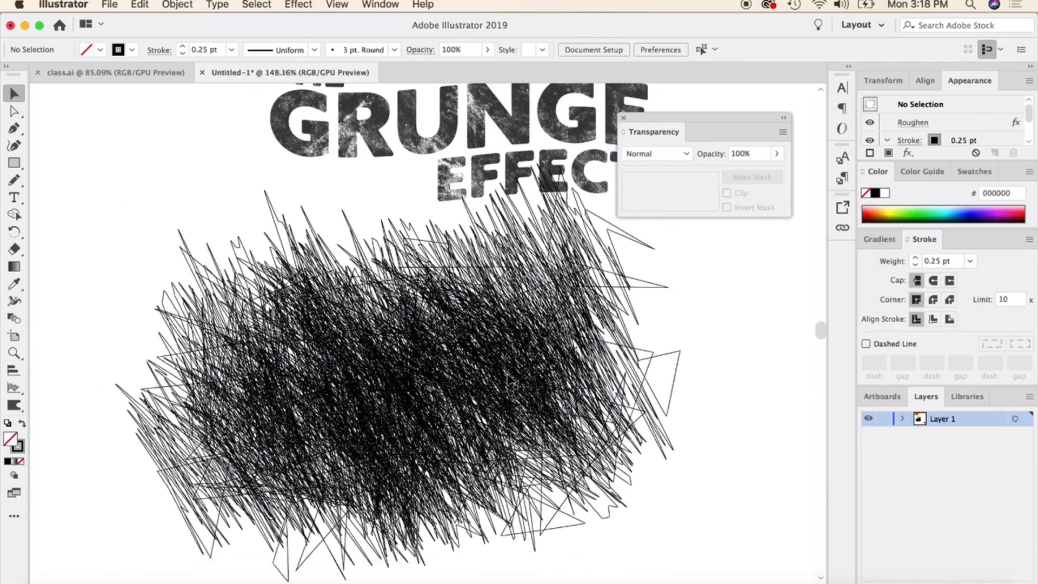
scroll(508, 380, down, 5)
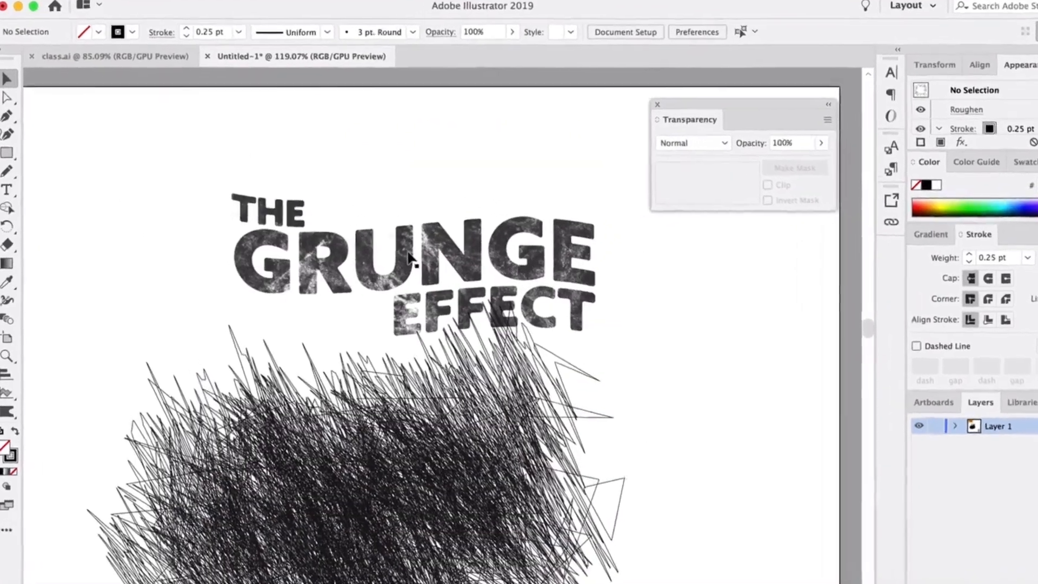
click(796, 167)
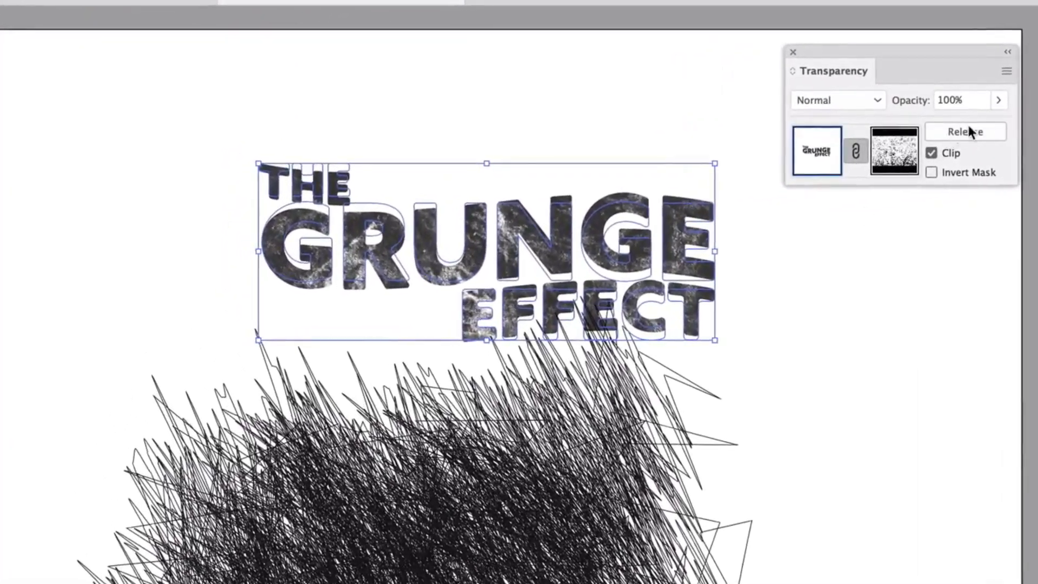
click(980, 131)
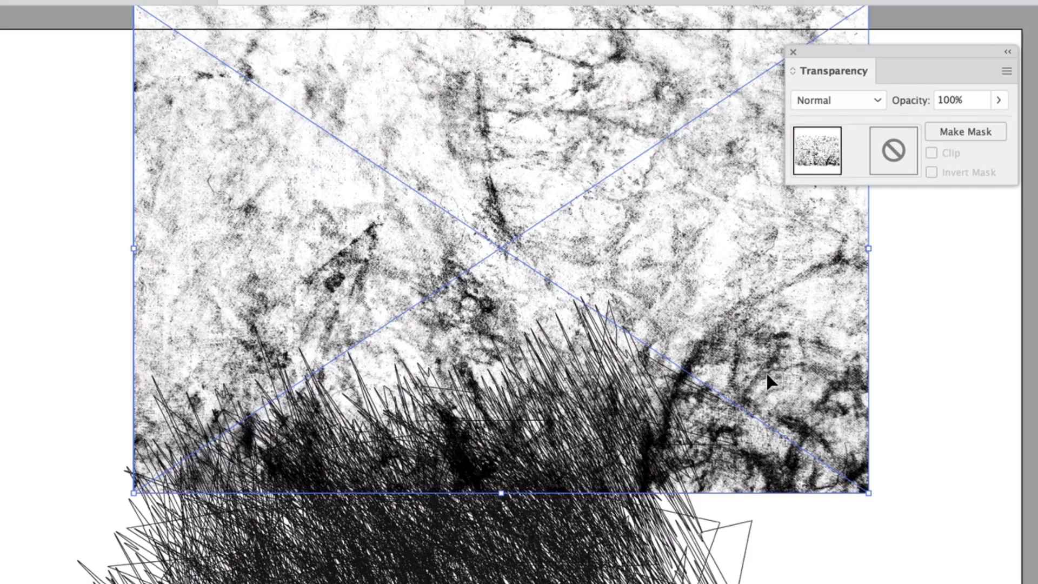
key(Delete)
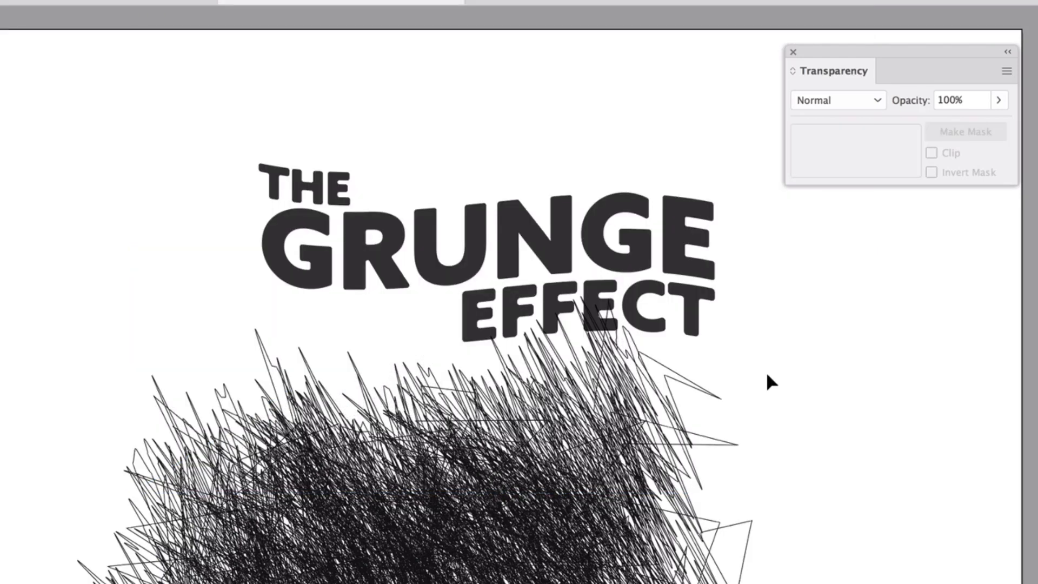
Move the roughened scribble over the THE GRUNGE EFFECT lettering, apply Outline Stroke to it, and shift it slightly upward to cover the text.
click(496, 541)
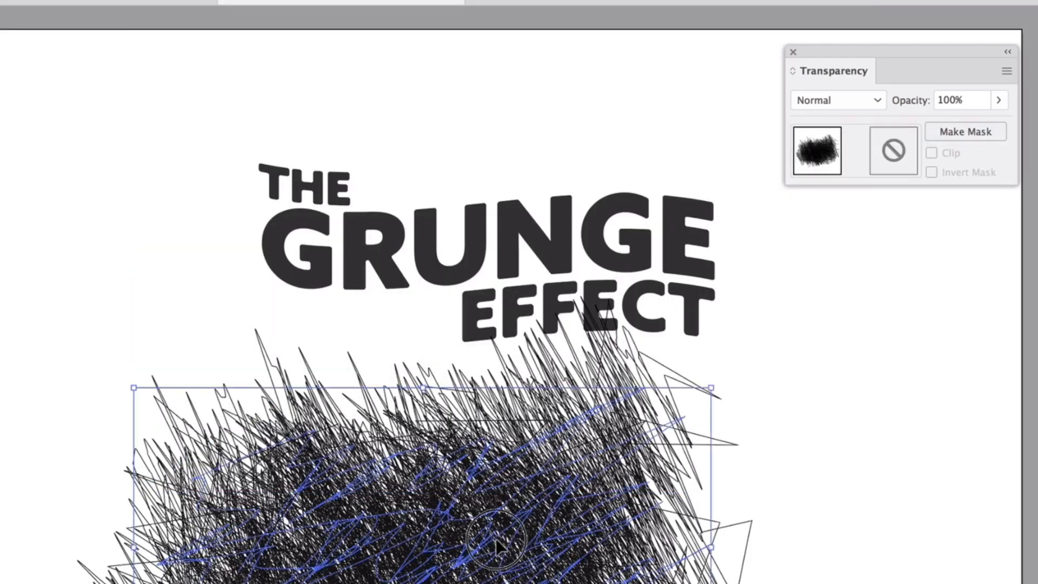
drag(496, 540, 540, 266)
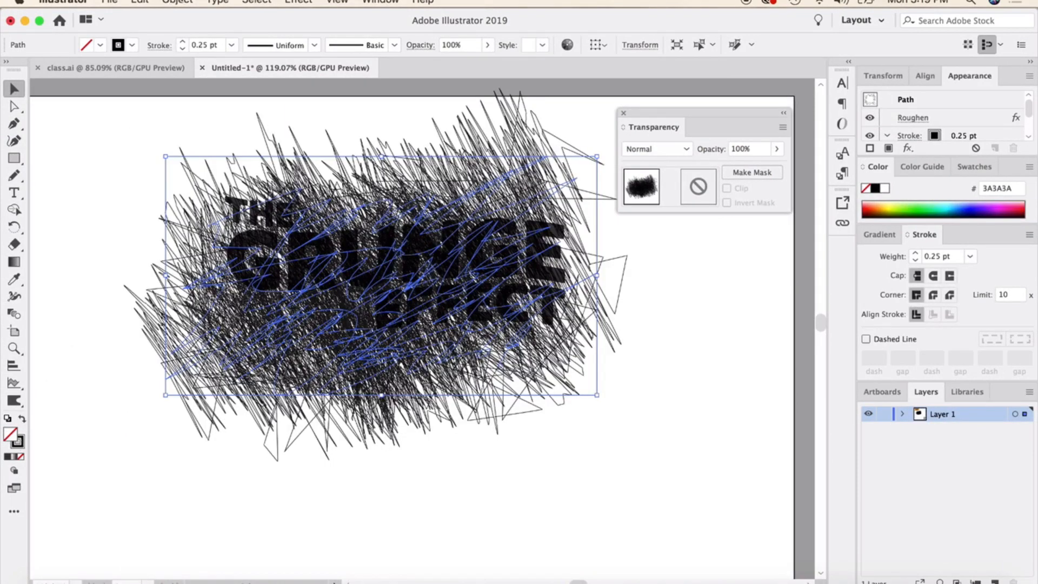
click(178, 2)
mouse_move(253, 307)
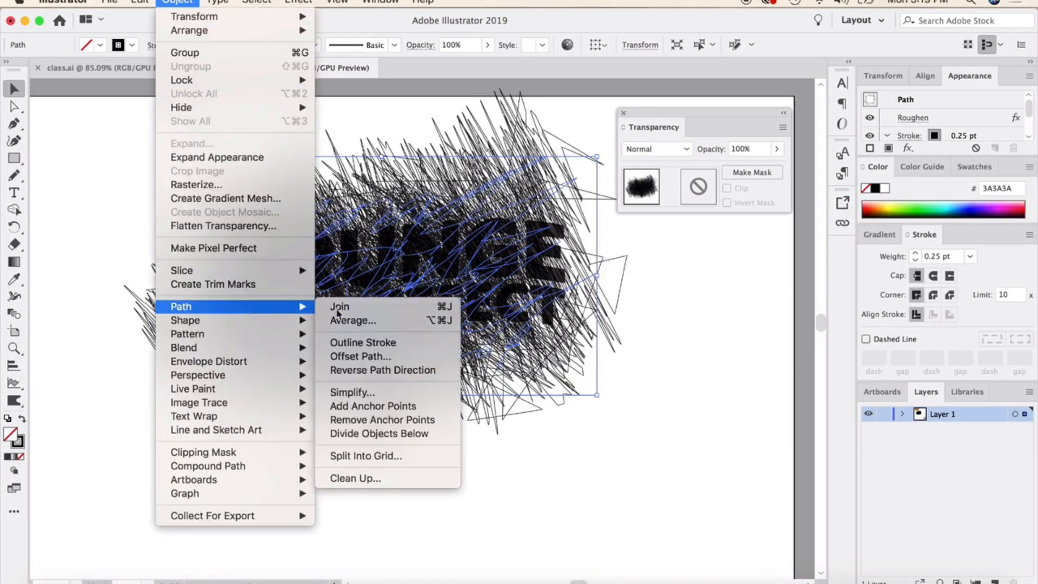
click(392, 344)
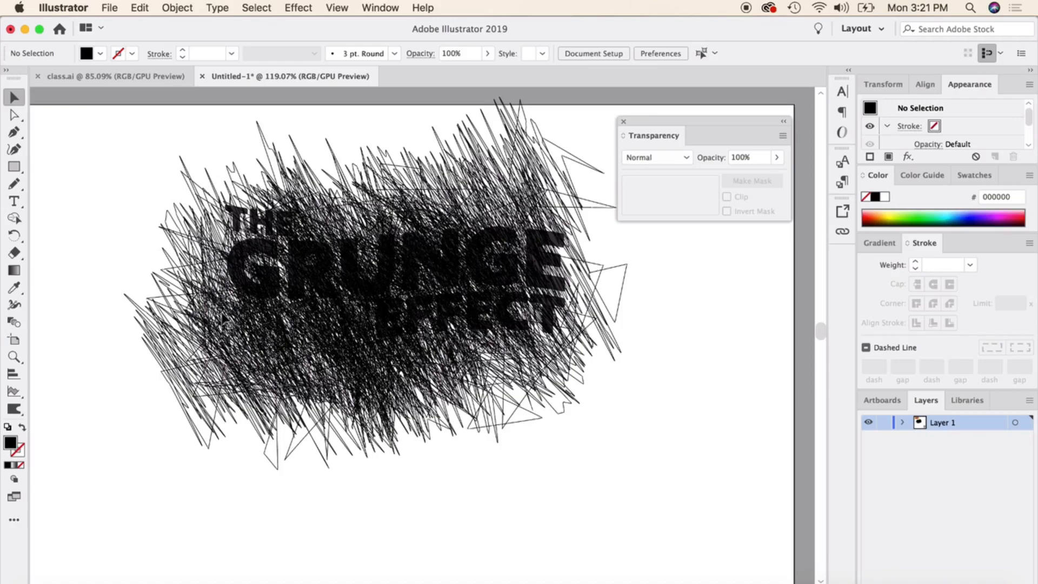
click(271, 335)
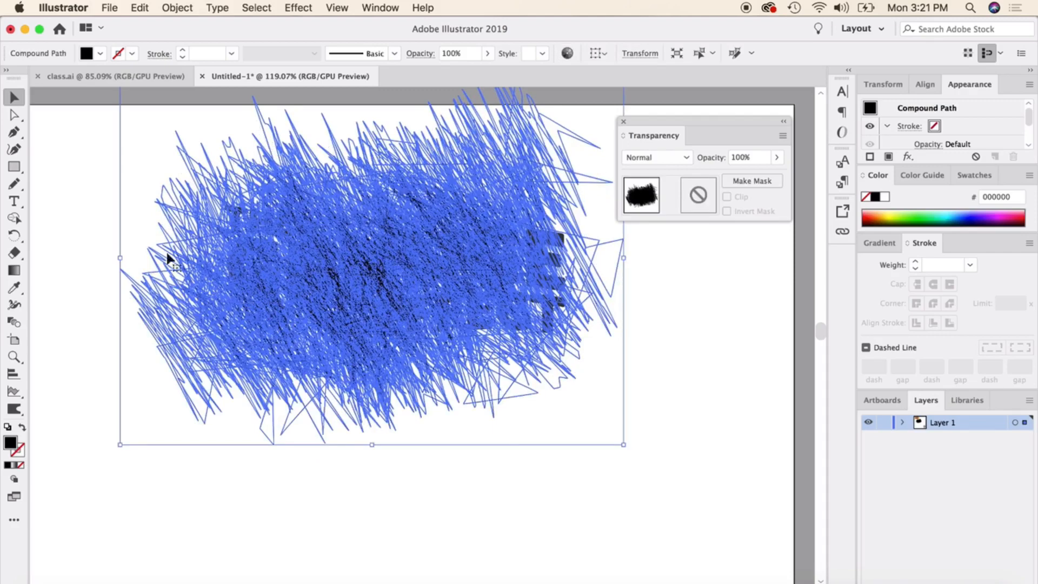
Select the outlined scribble together with the lettering and turn the scribble into an inverted opacity mask on the lettering.
click(76, 203)
mouse_move(86, 166)
mouse_down()
mouse_move(293, 230)
mouse_move(627, 462)
mouse_up()
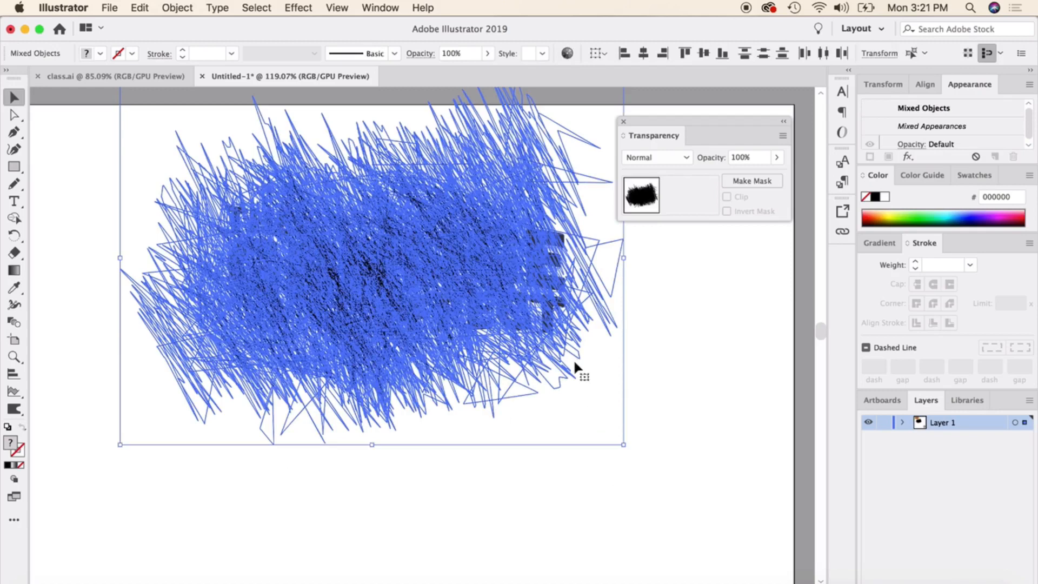
click(751, 180)
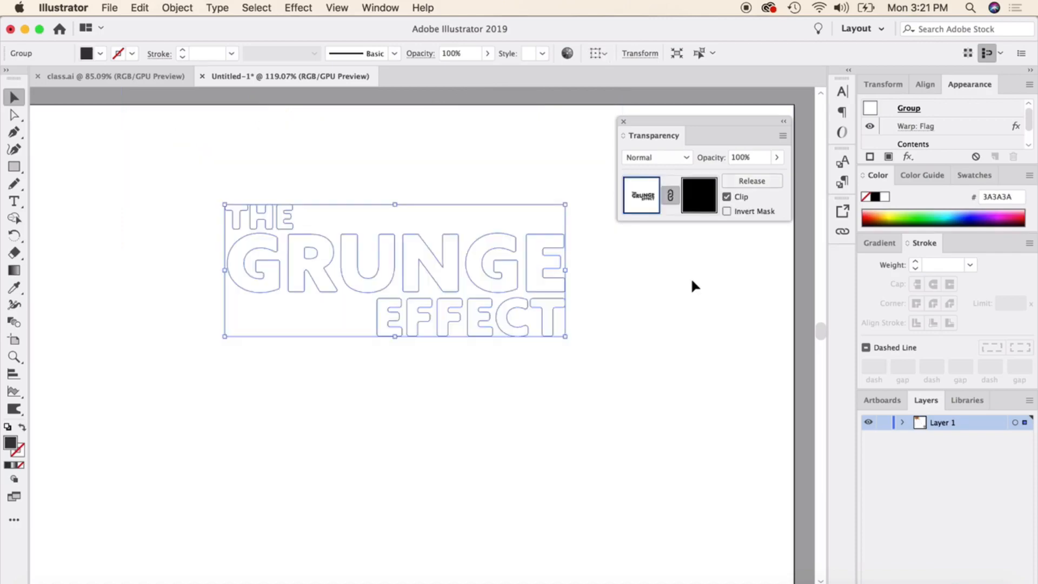
click(696, 307)
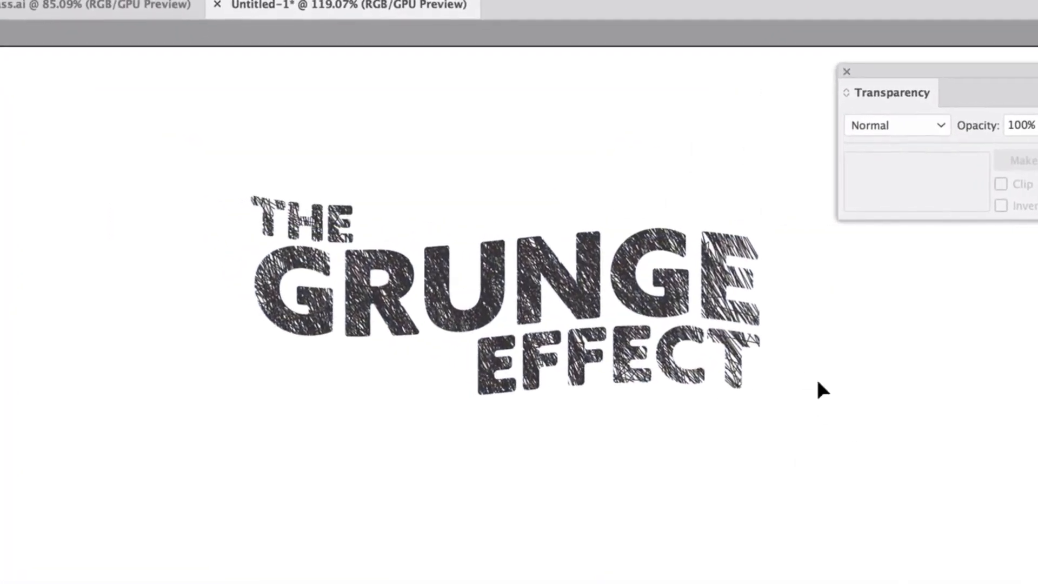
click(579, 278)
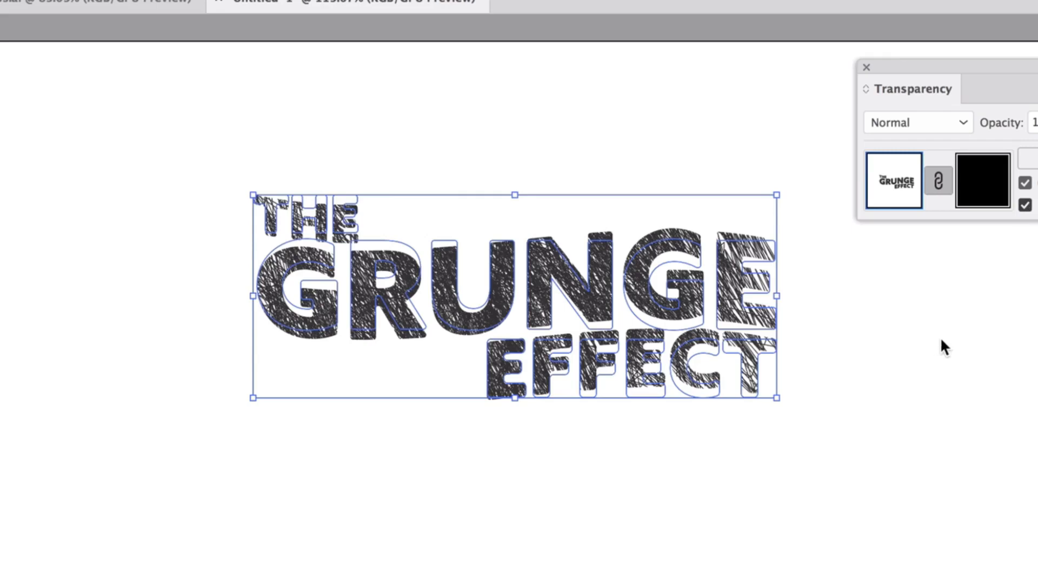
key(super+z)
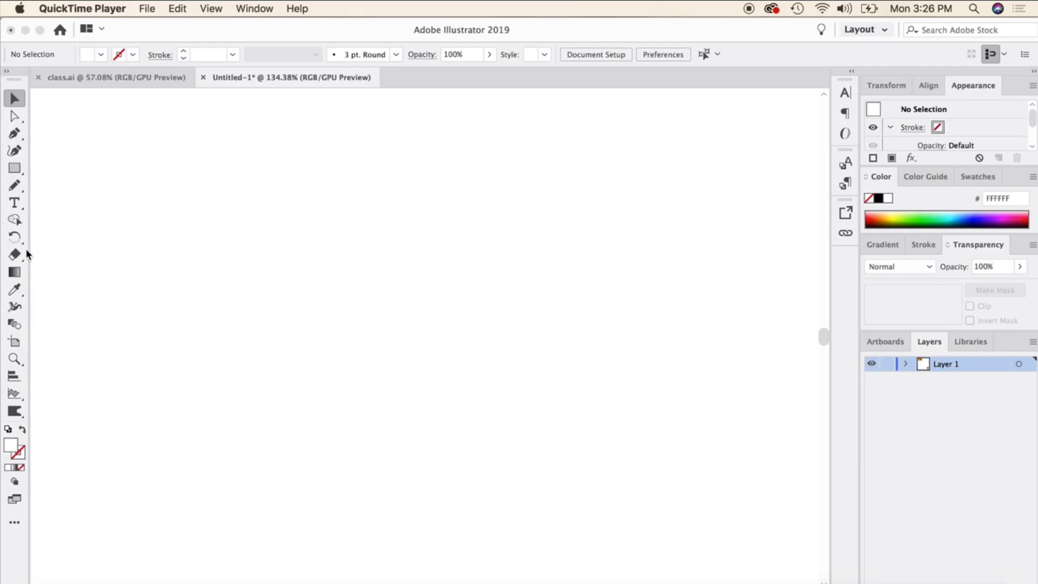
Draw a circle with the Ellipse tool, fill it with blue 1F00AA, and deselect it.
click(15, 169)
drag(14, 168, 75, 187)
drag(279, 192, 484, 398)
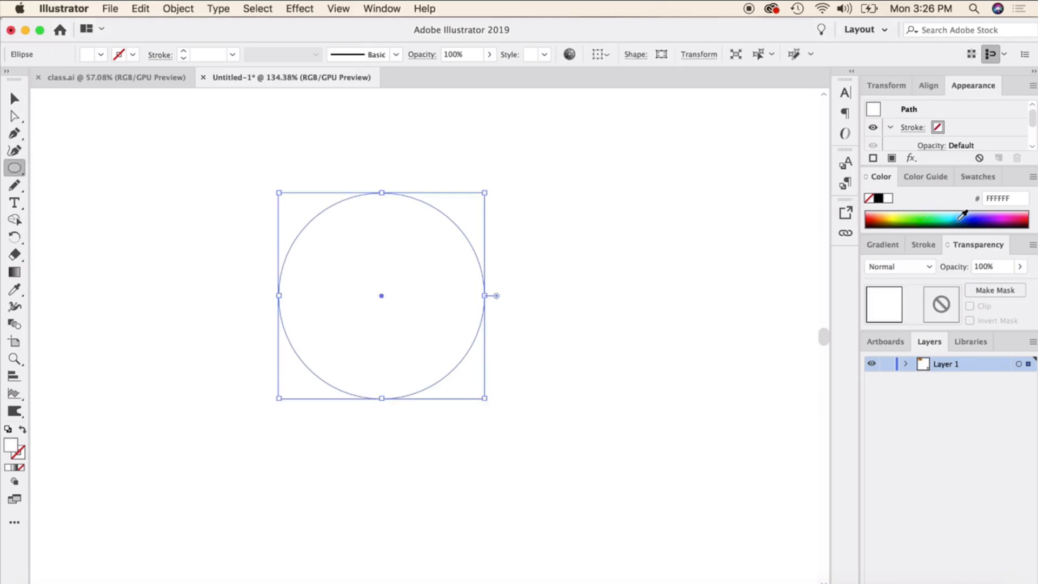
click(981, 218)
click(15, 97)
click(196, 355)
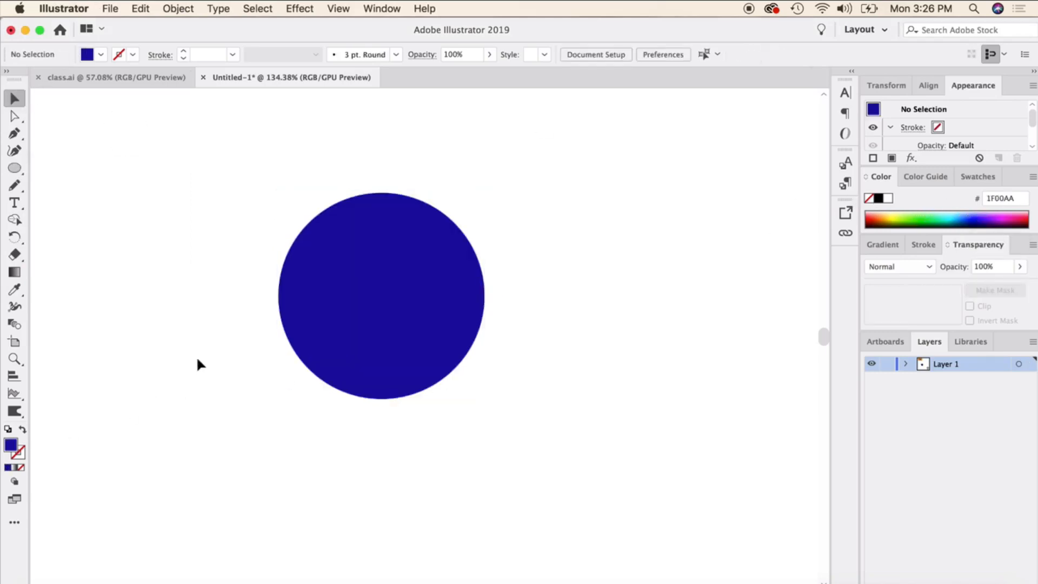
Duplicate the blue circle, place the copy overlapping its right half, and fill the copy with green 00BF0F.
click(301, 290)
key(super+c)
key(super+v)
drag(470, 350, 561, 298)
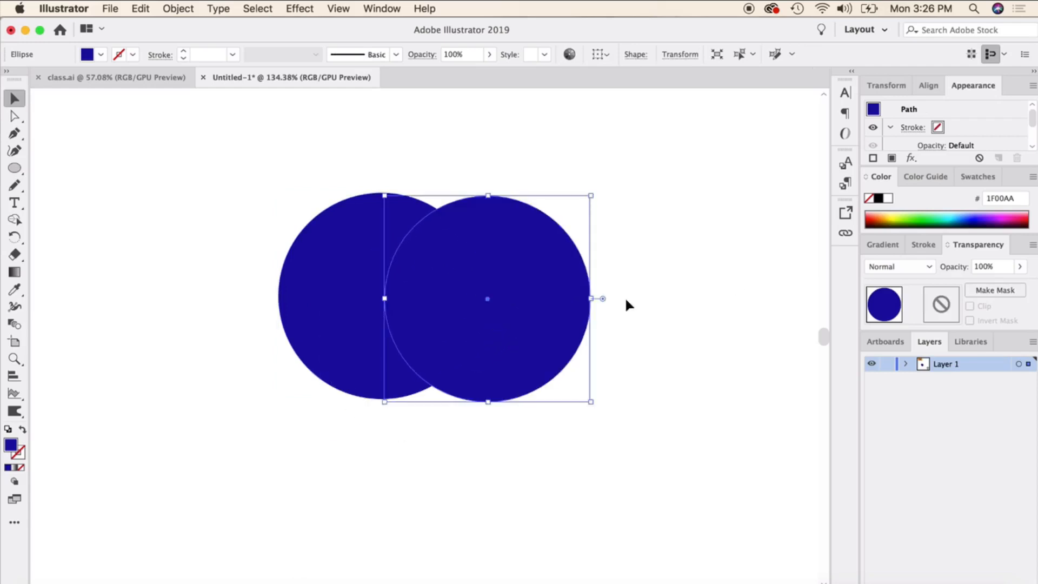
click(922, 216)
click(748, 218)
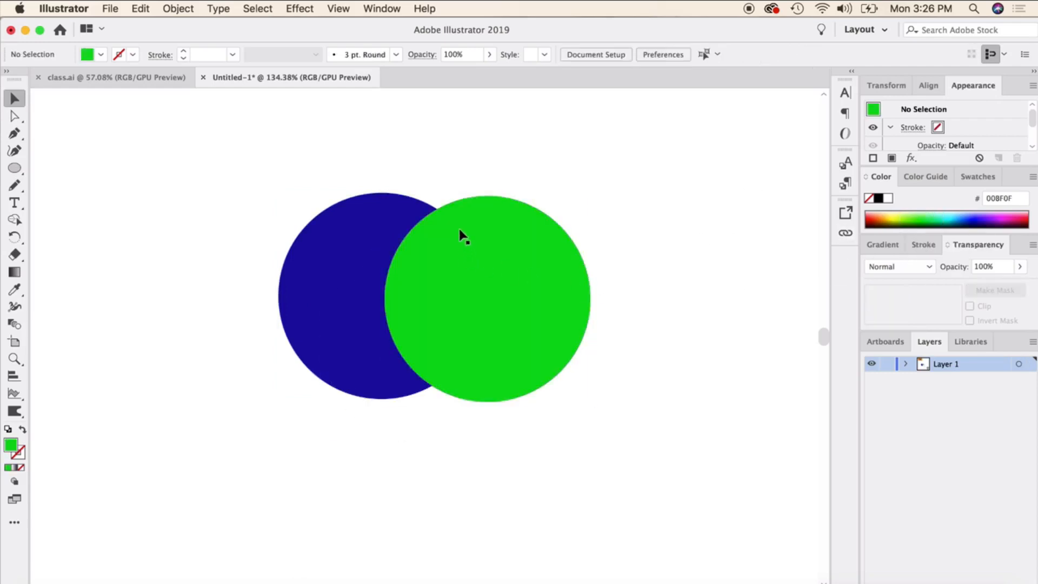
Select both circles, try merging them into one shape with the Shape Builder tool, and undo the merge.
drag(344, 157, 612, 375)
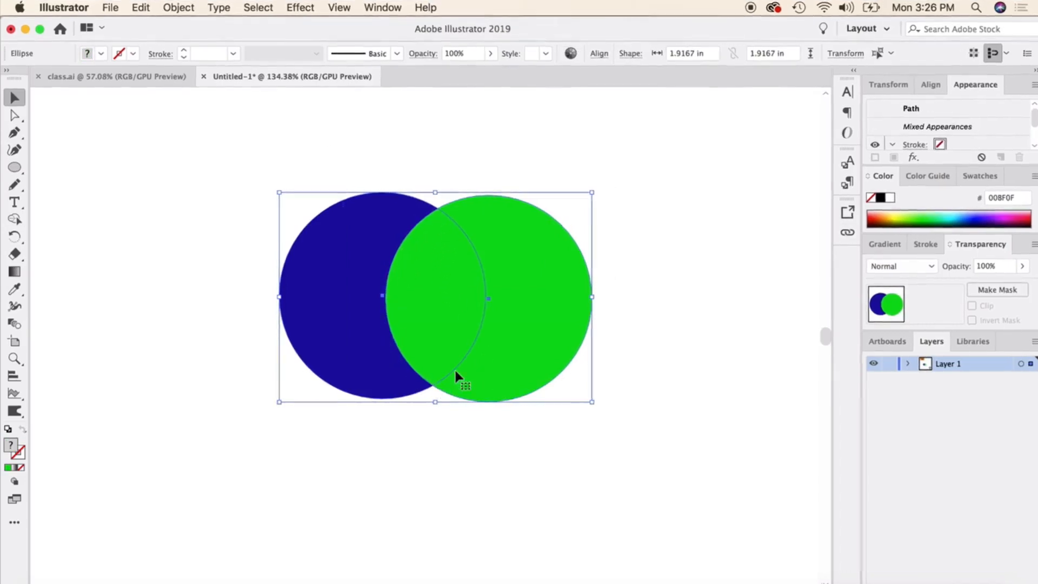
click(197, 235)
drag(198, 201, 653, 422)
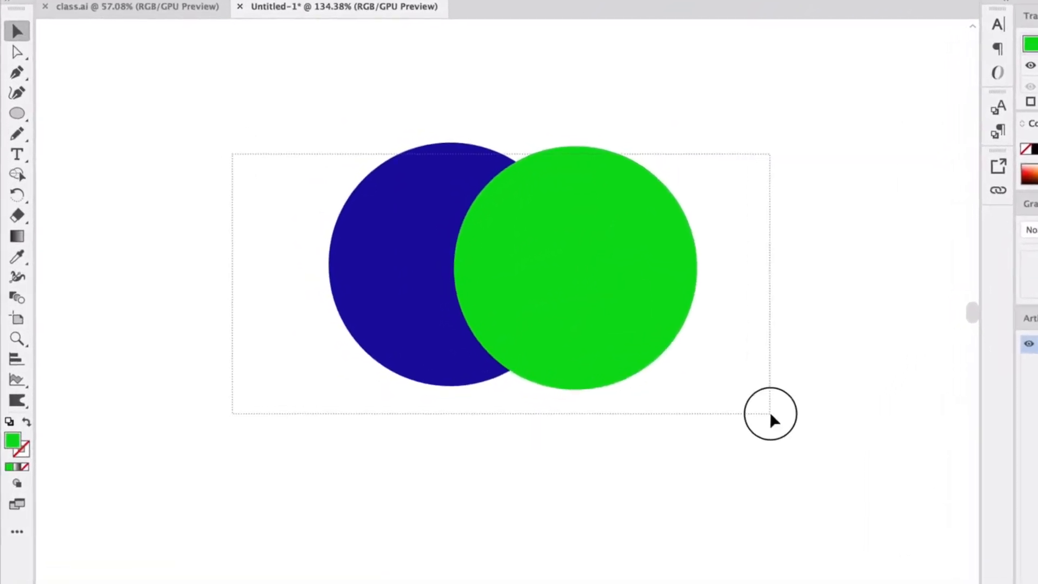
drag(770, 412, 771, 413)
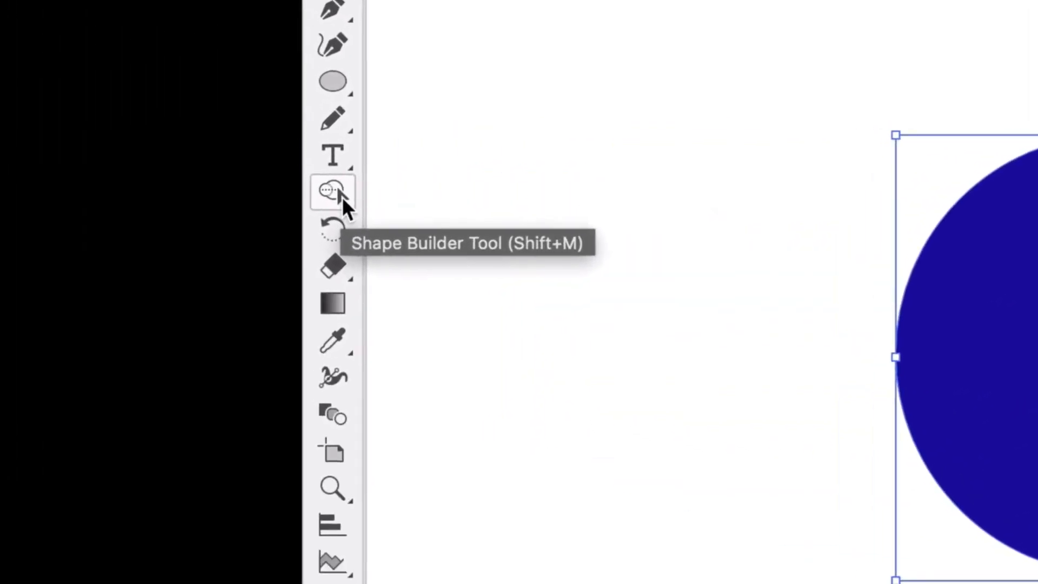
click(343, 199)
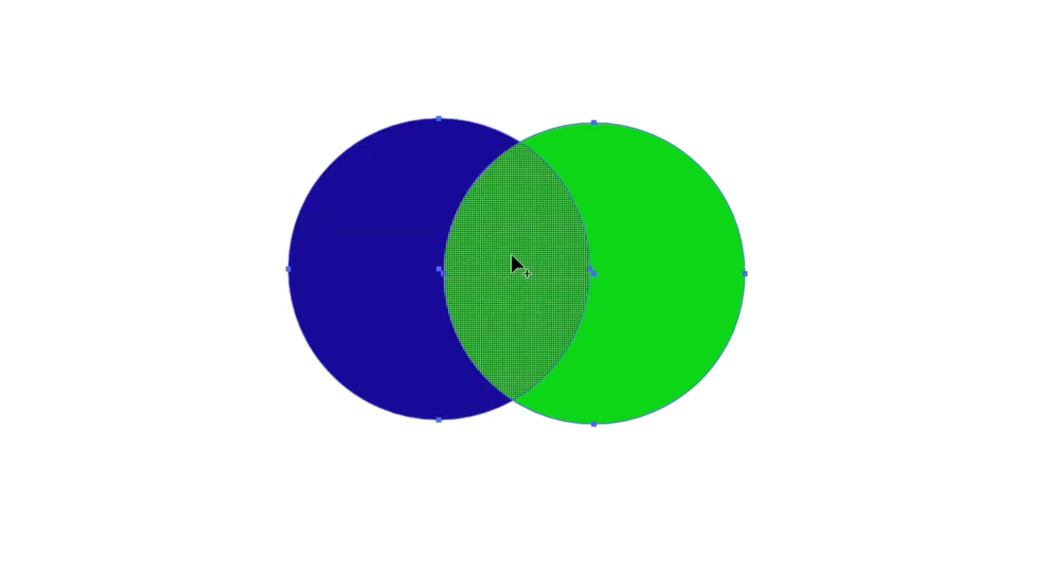
mouse_move(670, 254)
mouse_down()
mouse_move(401, 255)
mouse_move(509, 244)
mouse_up()
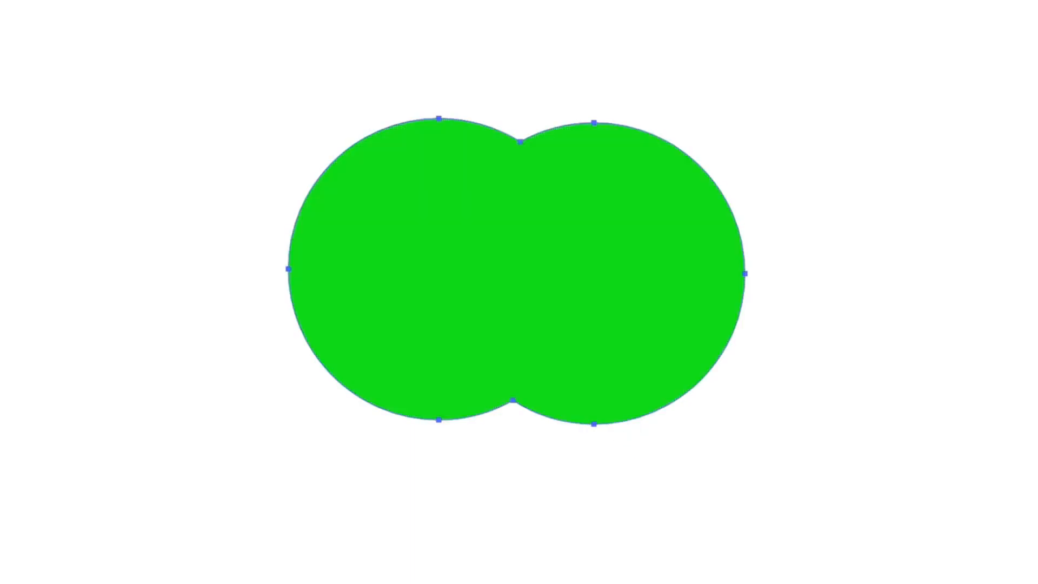
key(ctrl+z)
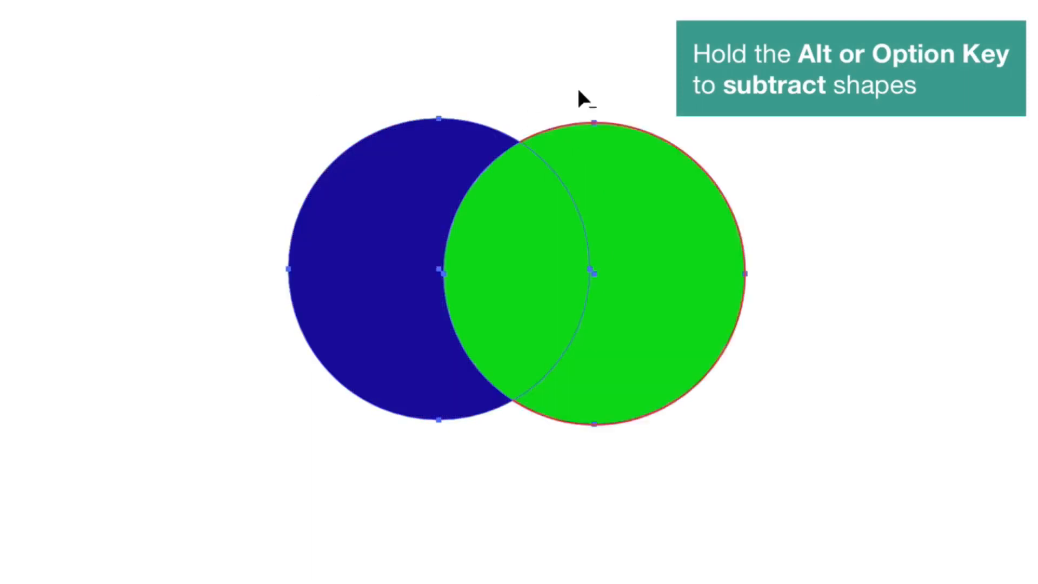
Try removing the blue crescent with the Shape Builder, undo that, subtract the overlap between the circles instead, and deselect.
alt+click(364, 222)
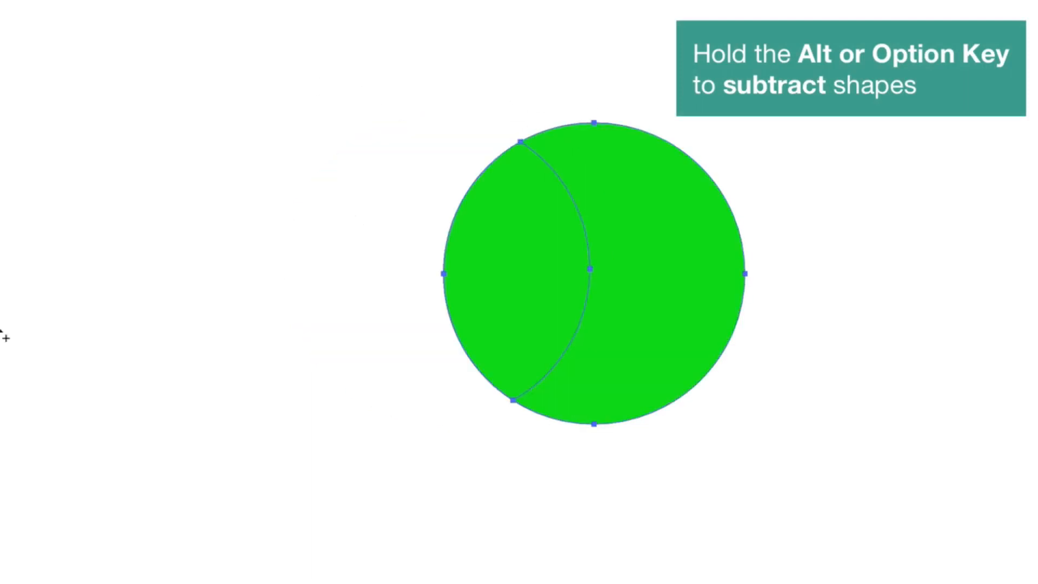
key(ctrl+z)
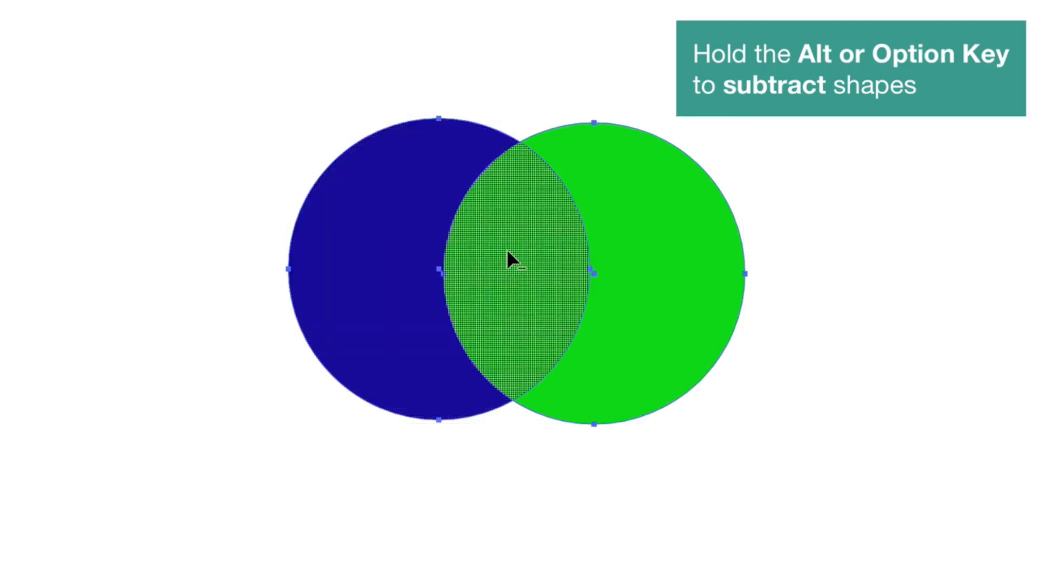
alt+click(515, 245)
key(v)
click(211, 250)
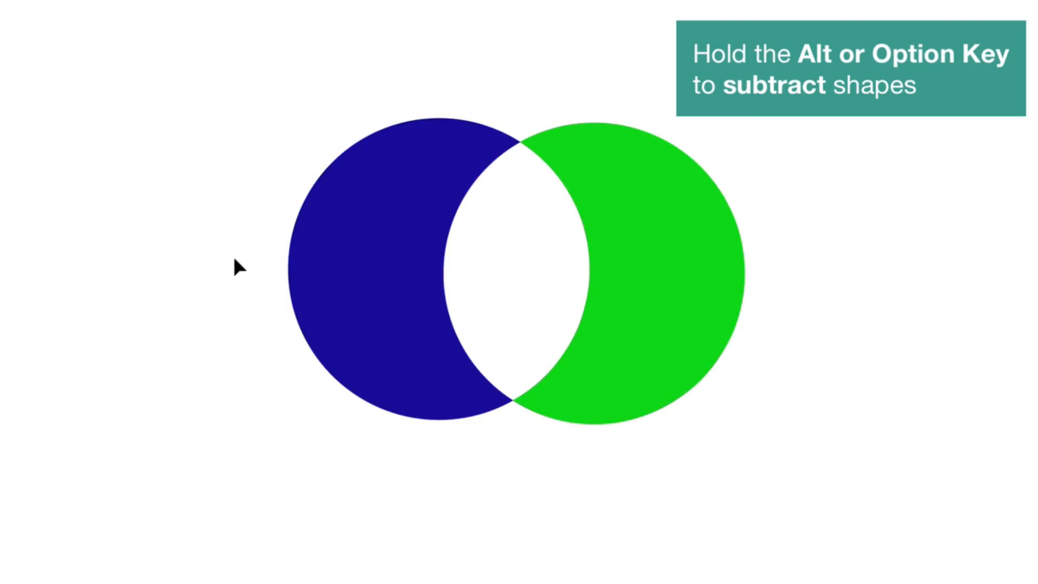
Delete both remaining crescent shapes to clear the artboard.
drag(218, 186, 686, 297)
key(Delete)
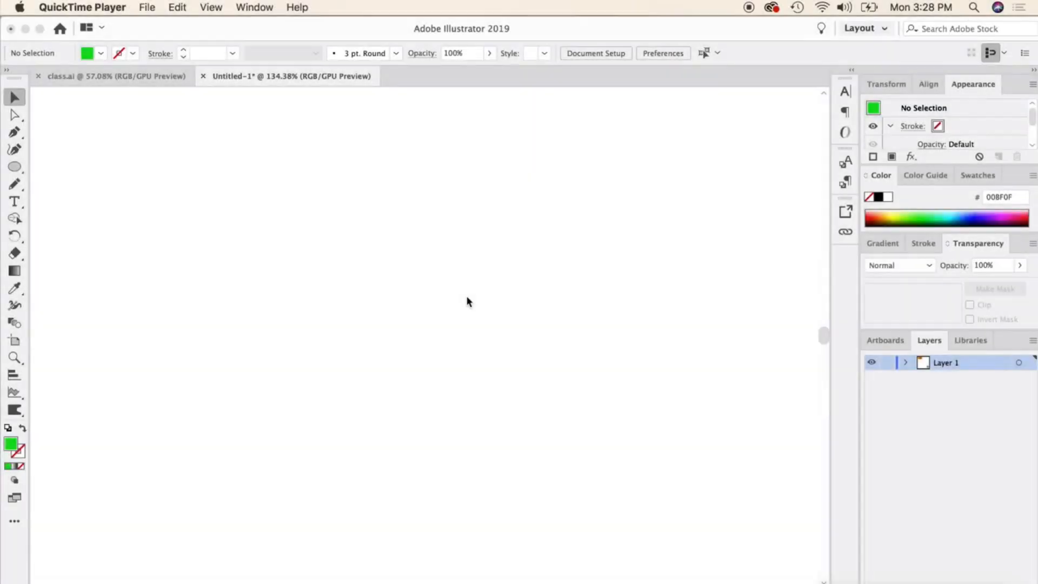
click(353, 252)
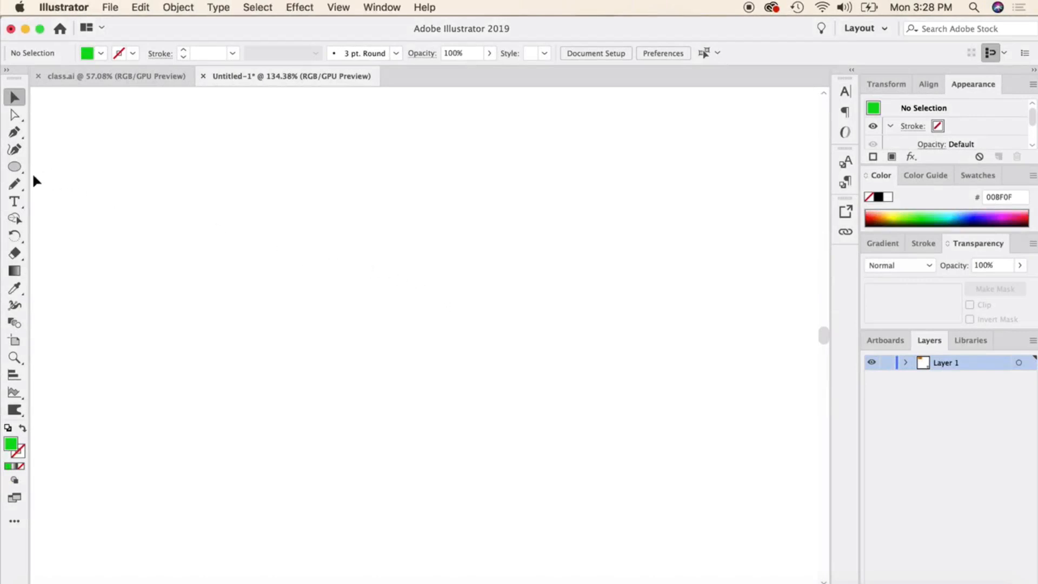
Draw a tall green rectangle, slightly round all its corners, and deselect it.
drag(15, 167, 82, 169)
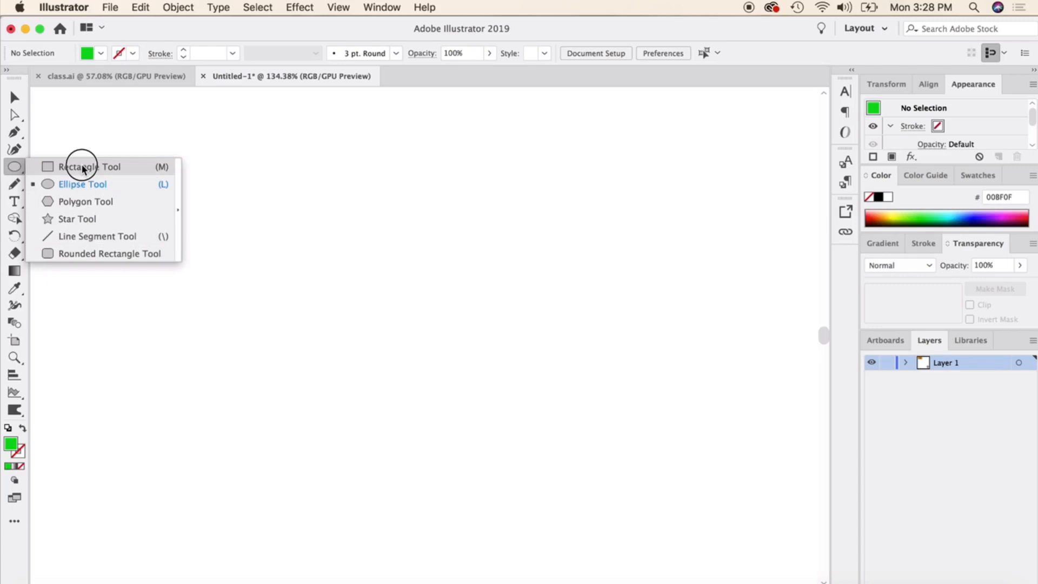
drag(83, 169, 83, 168)
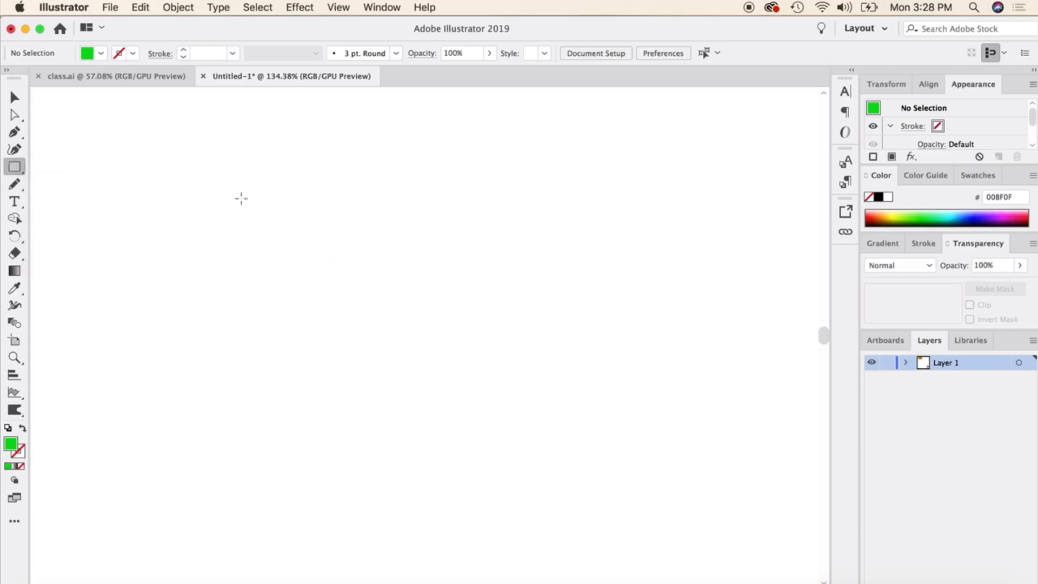
drag(309, 238, 403, 388)
scroll(352, 245, up, 3)
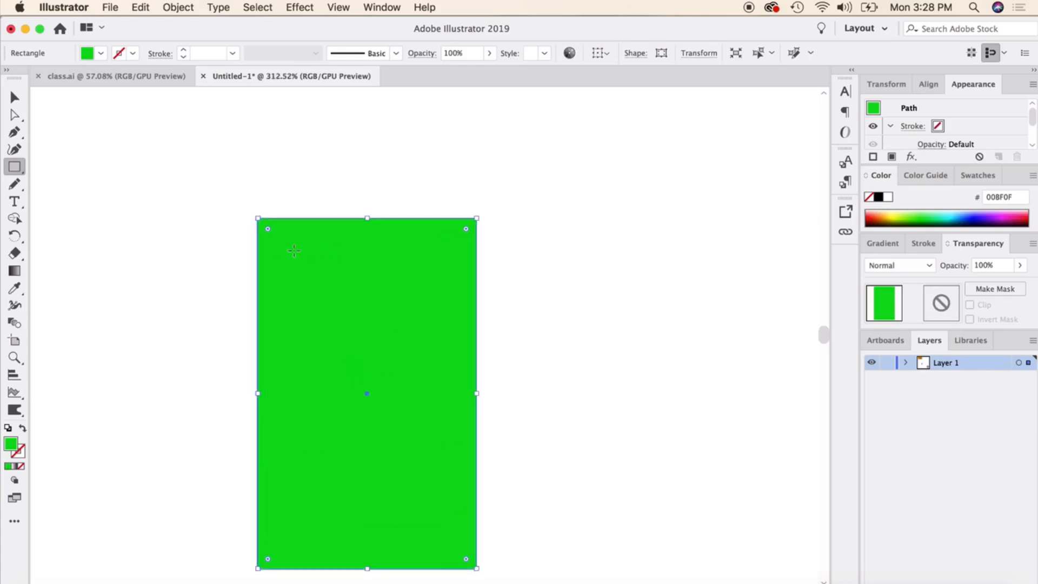
drag(270, 234, 278, 241)
click(17, 101)
click(183, 213)
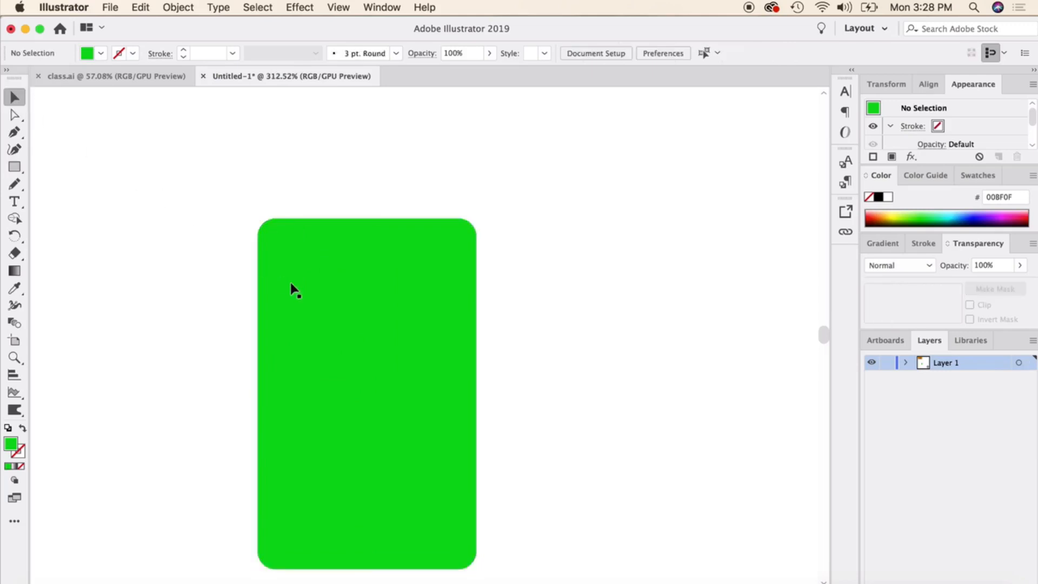
Draw a smaller, wide rounded rectangle above the tall one, round its corners more strongly, and move it slightly upward.
scroll(293, 285, up, 3)
click(21, 170)
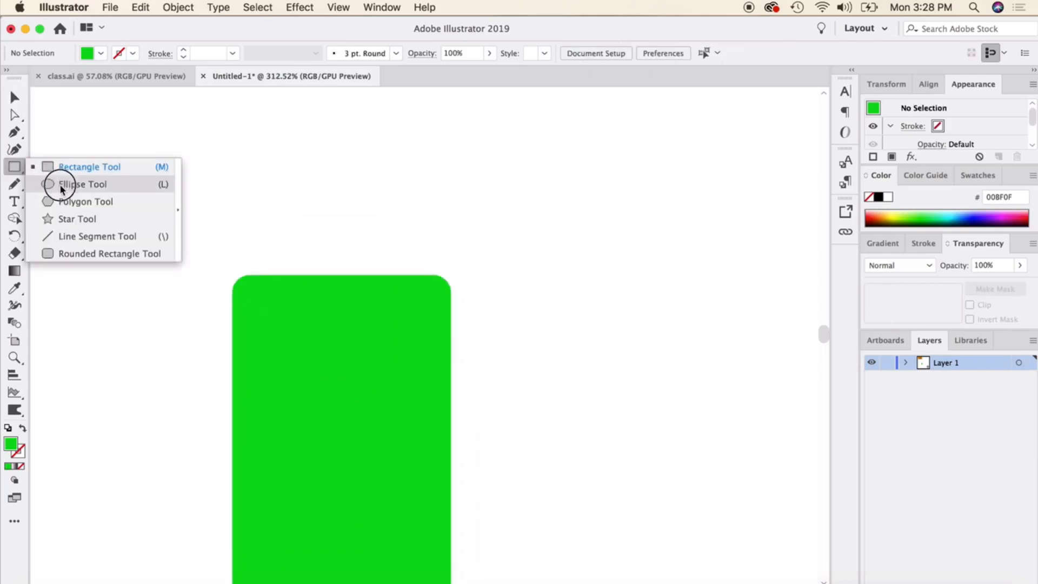
click(106, 173)
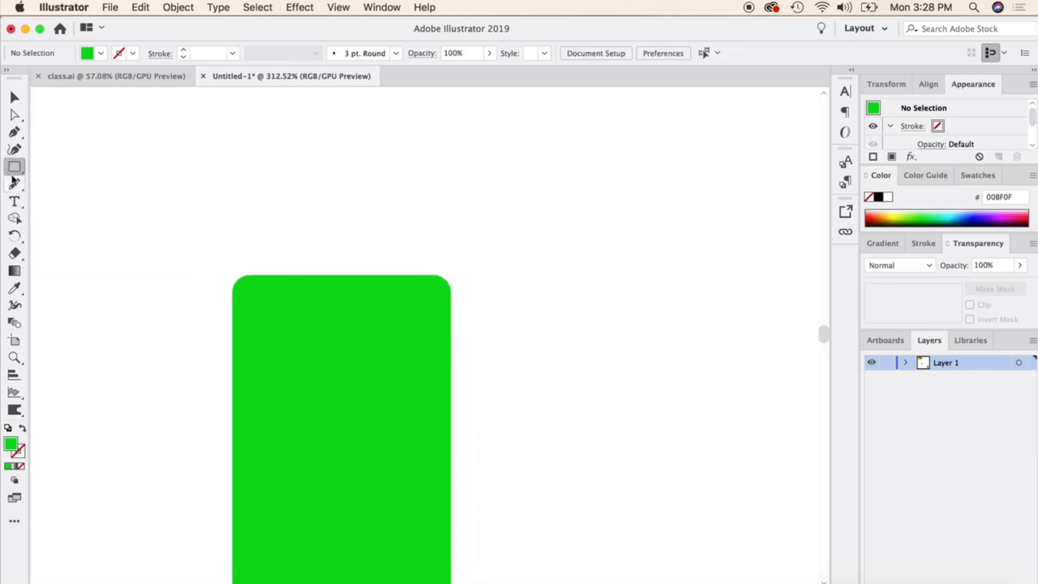
drag(16, 166, 127, 253)
drag(253, 160, 432, 264)
drag(389, 204, 409, 183)
click(16, 99)
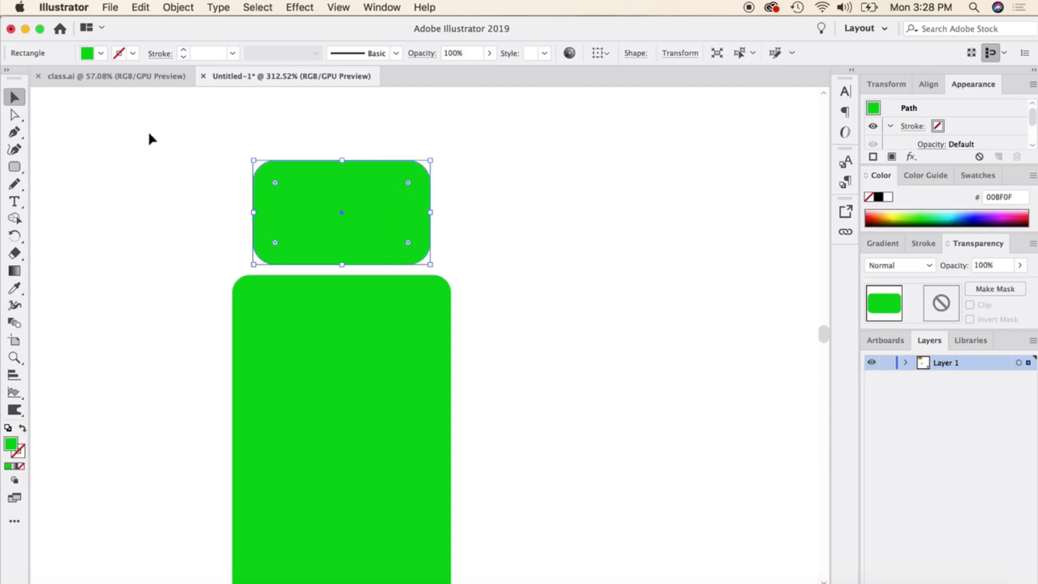
click(151, 137)
mouse_move(376, 231)
mouse_down()
mouse_move(350, 230)
mouse_move(349, 253)
mouse_move(361, 258)
mouse_up()
click(553, 243)
click(489, 238)
click(454, 238)
Draw a tiny green rectangle centred on the lower edge of the upper rounded rectangle.
click(15, 171)
click(89, 166)
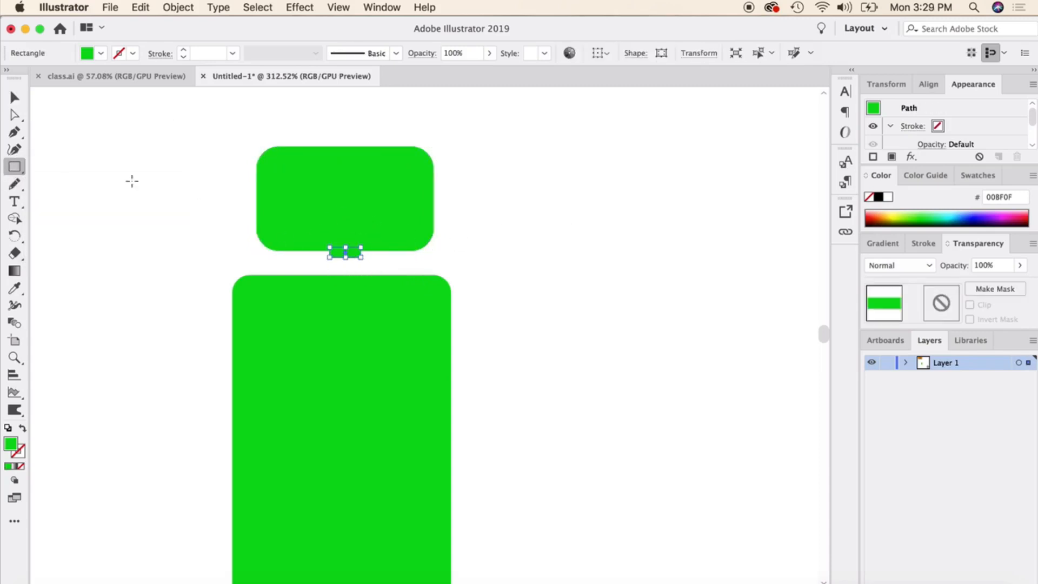
key(v)
scroll(326, 209, up, 2)
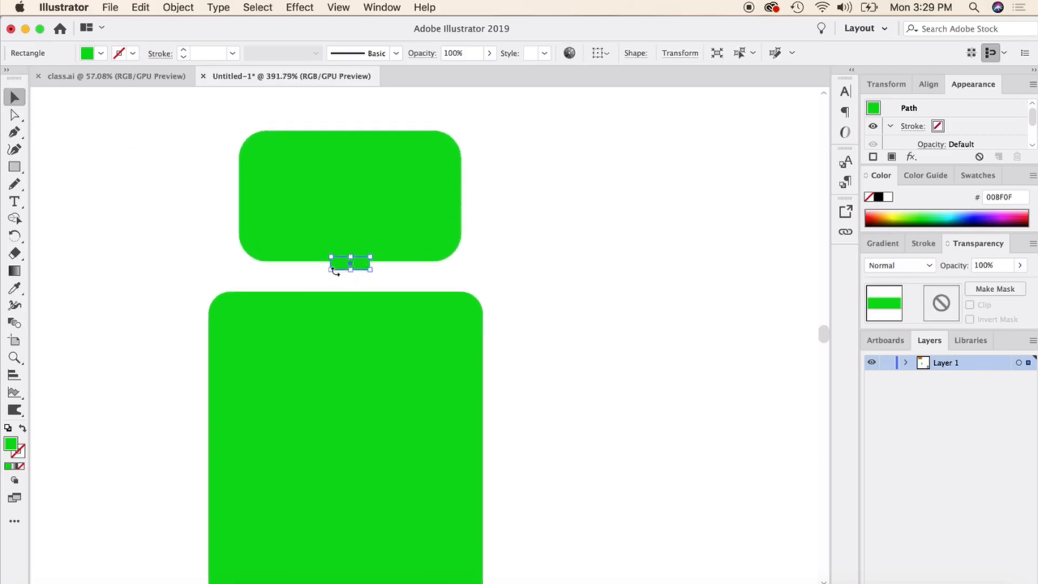
Round the tiny rectangle's corners to about 0.02 in and deselect it.
click(16, 116)
drag(342, 262, 345, 263)
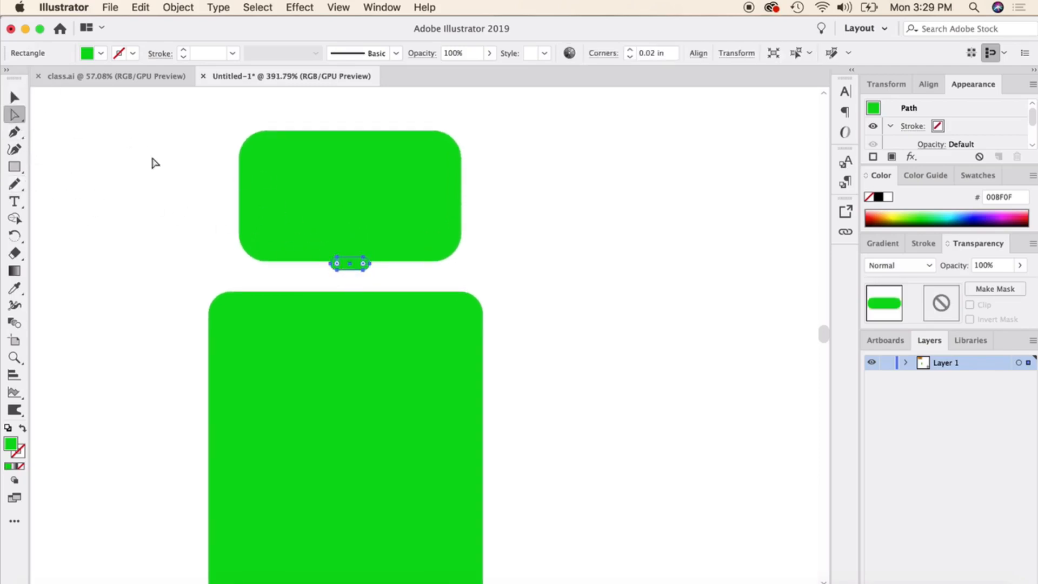
click(14, 98)
click(335, 275)
scroll(393, 300, up, 2)
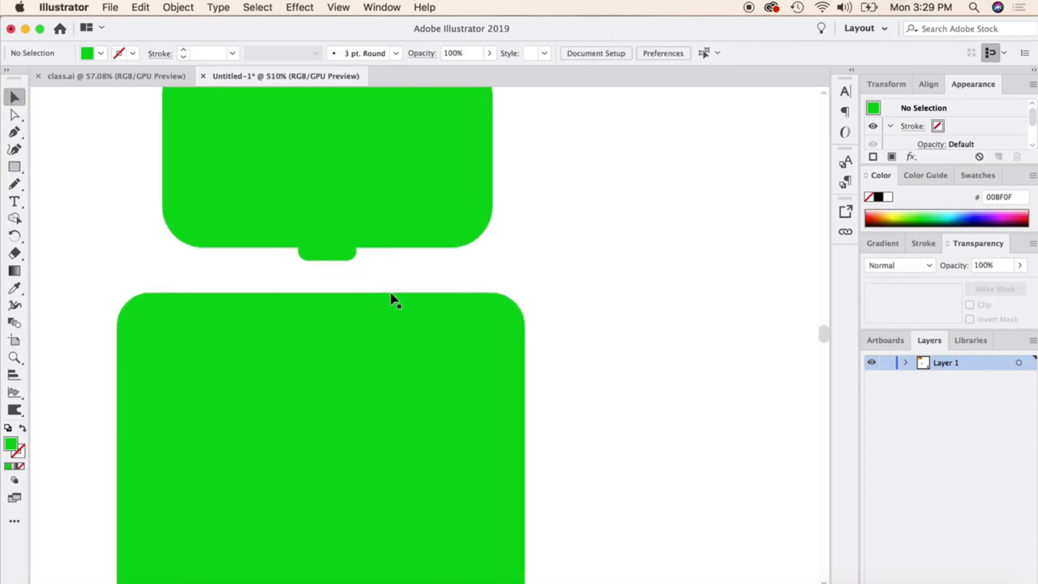
Duplicate the tiny rounded rectangle directly beneath itself to add a second segment to the robot's neck.
scroll(338, 270, up, 2)
click(357, 261)
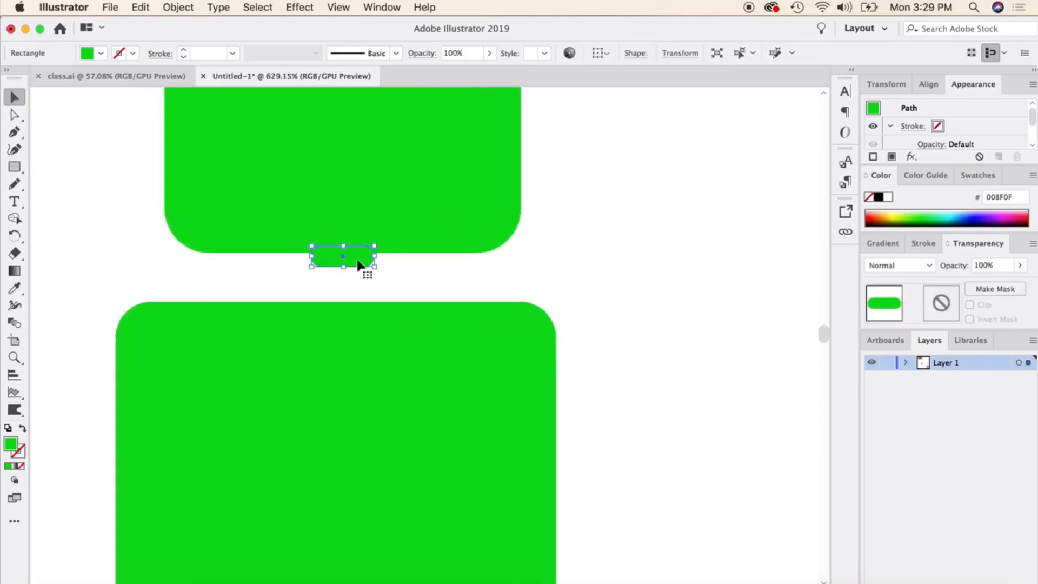
drag(358, 263, 356, 278)
drag(357, 278, 498, 280)
drag(497, 280, 642, 237)
key(super+z)
key(Delete)
click(560, 280)
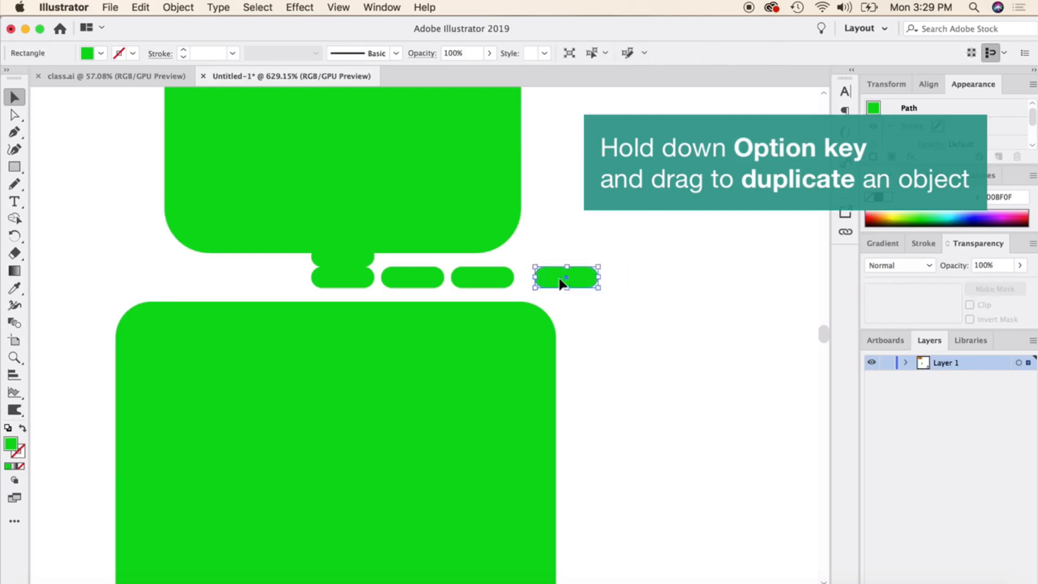
key(Delete)
click(471, 280)
click(416, 279)
key(Delete)
click(454, 278)
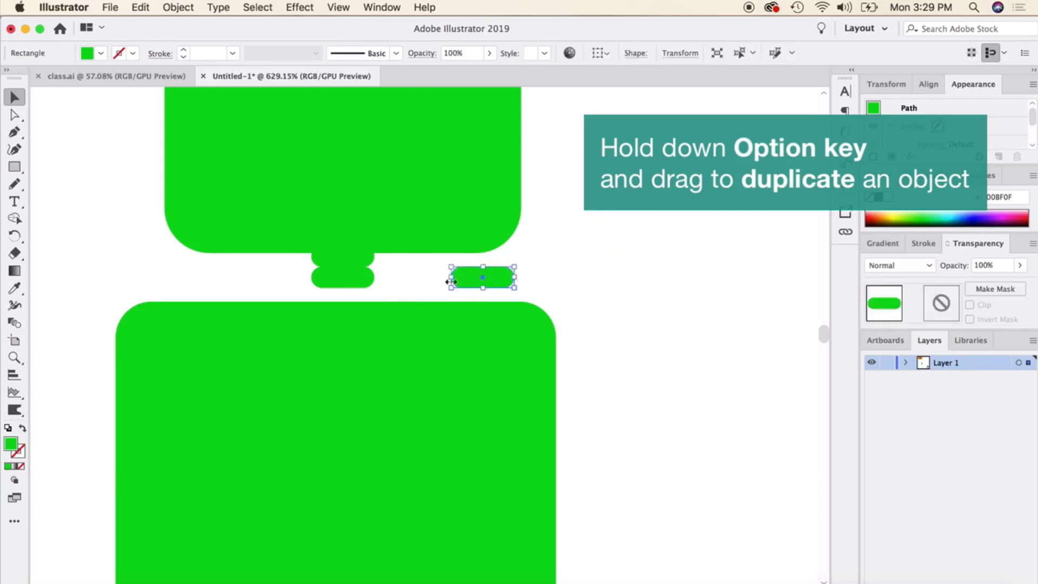
key(Delete)
Duplicate the lowest neck segment straight down so the neck meets the large body rectangle, and deselect it.
click(354, 281)
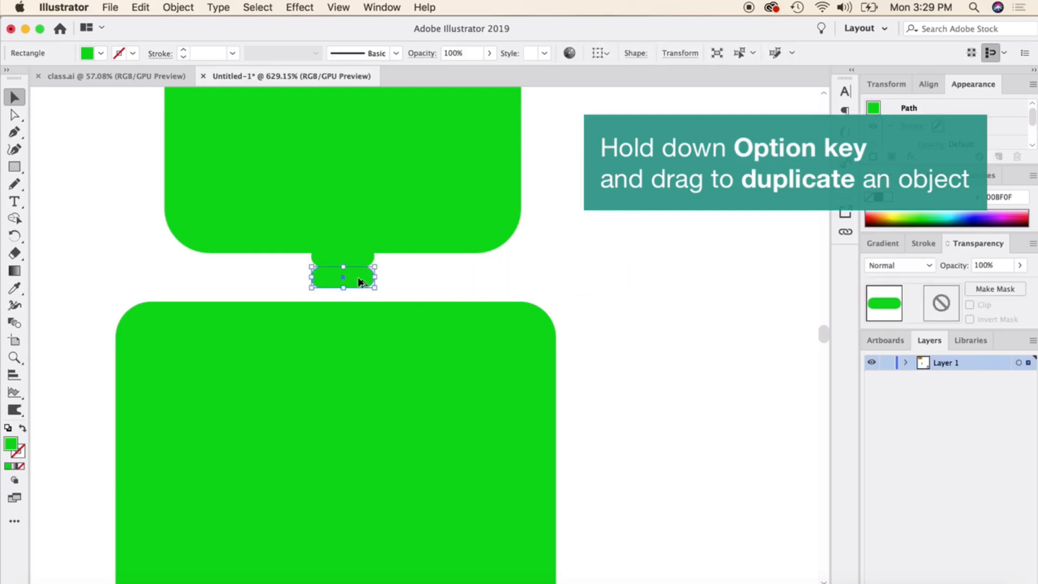
drag(358, 278, 358, 299)
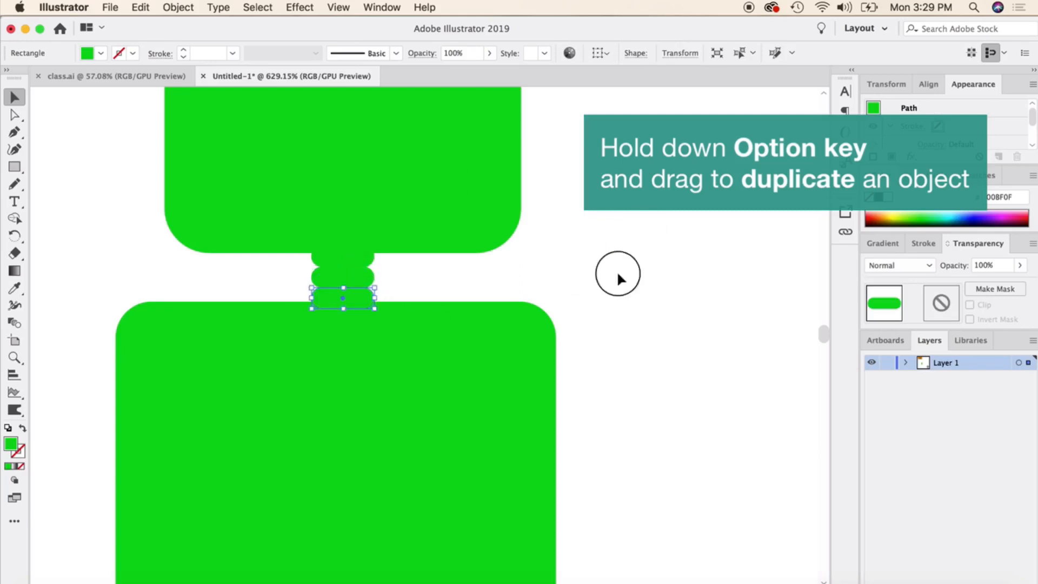
click(619, 278)
scroll(458, 359, down, 3)
scroll(456, 353, down, 3)
scroll(456, 353, right, 2)
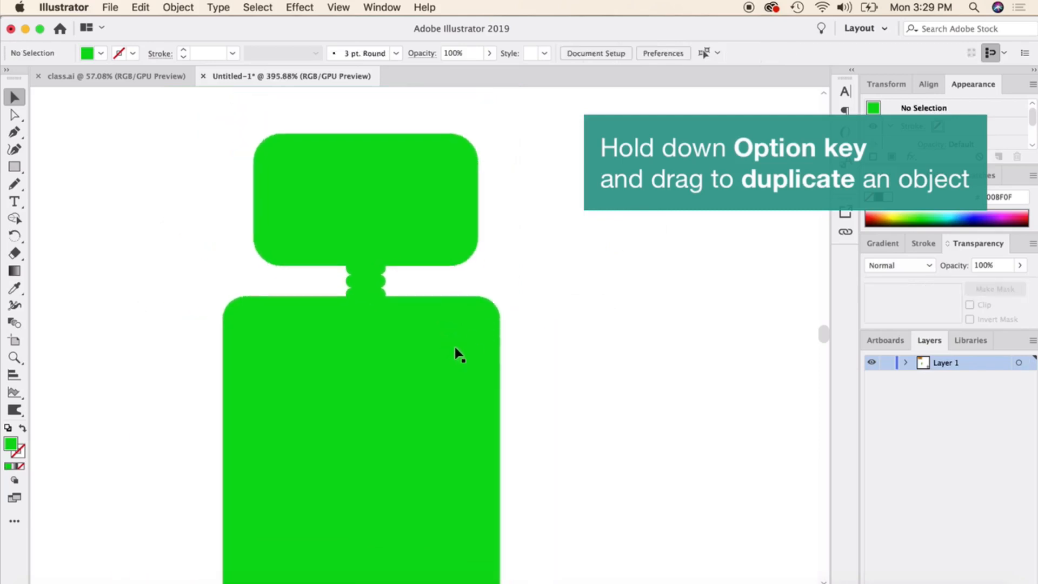
scroll(454, 342, up, 2)
click(12, 164)
drag(13, 167, 70, 252)
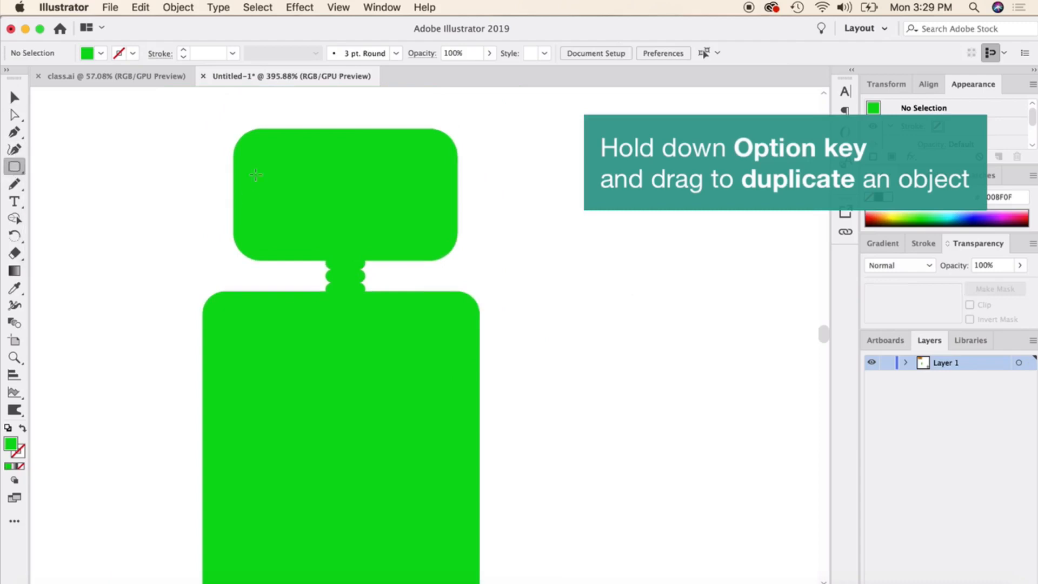
click(14, 97)
Offset the head rectangle's path by -0.04 in, fill the resulting inner shape with white, and deselect it.
click(315, 189)
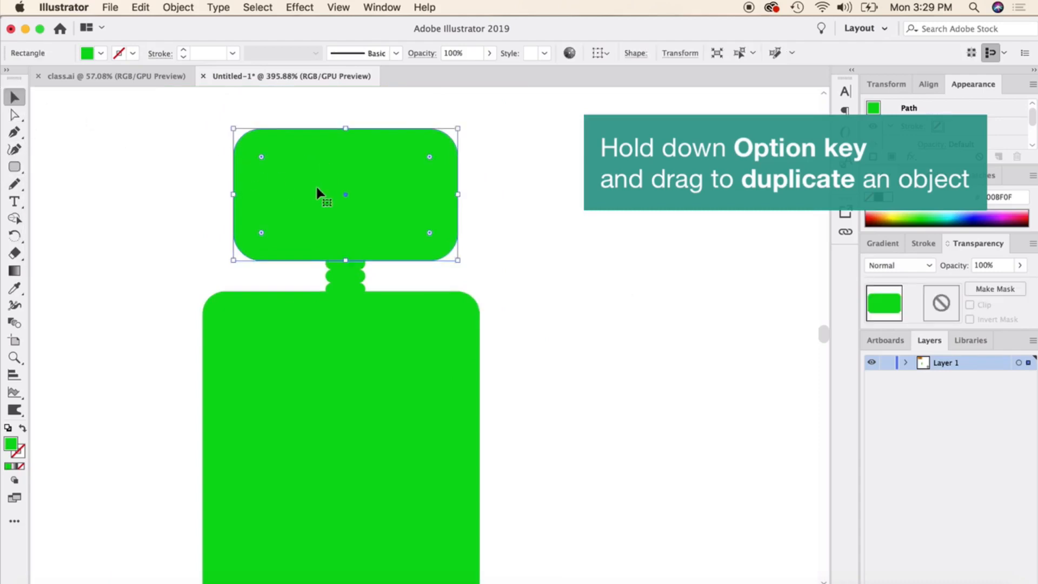
scroll(276, 167, up, 5)
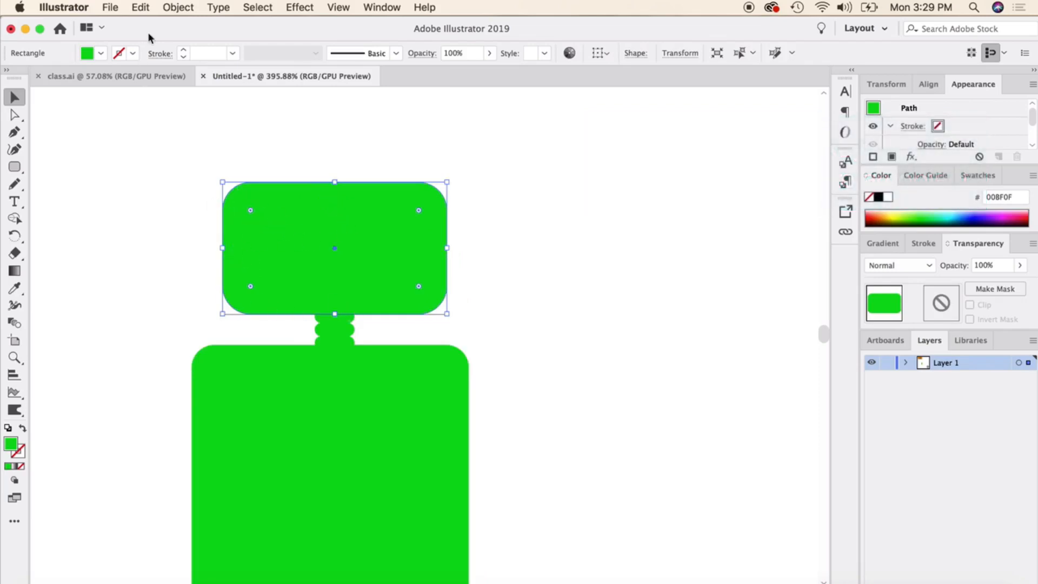
click(178, 7)
mouse_move(229, 315)
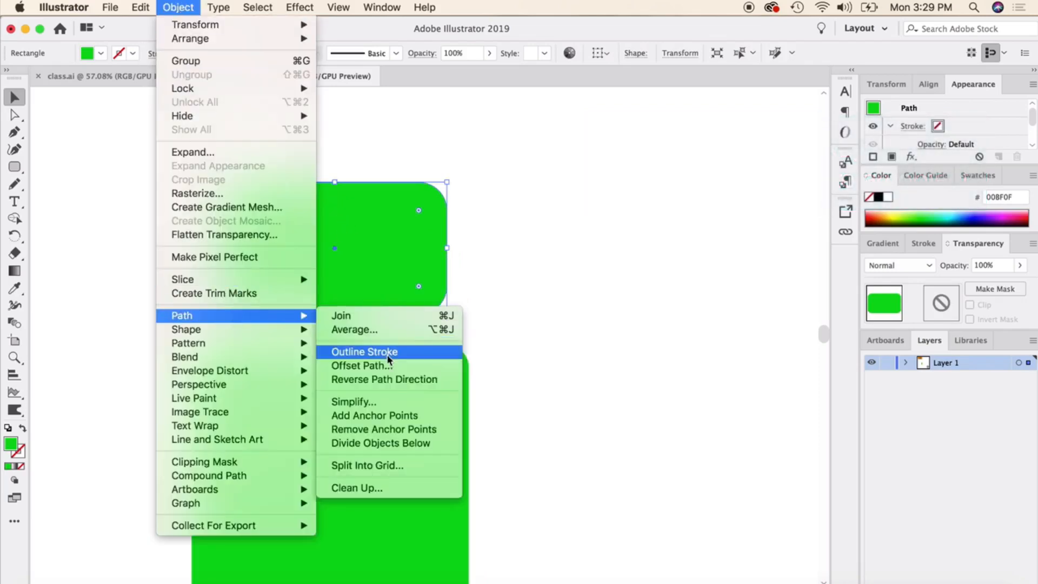
click(378, 365)
click(507, 336)
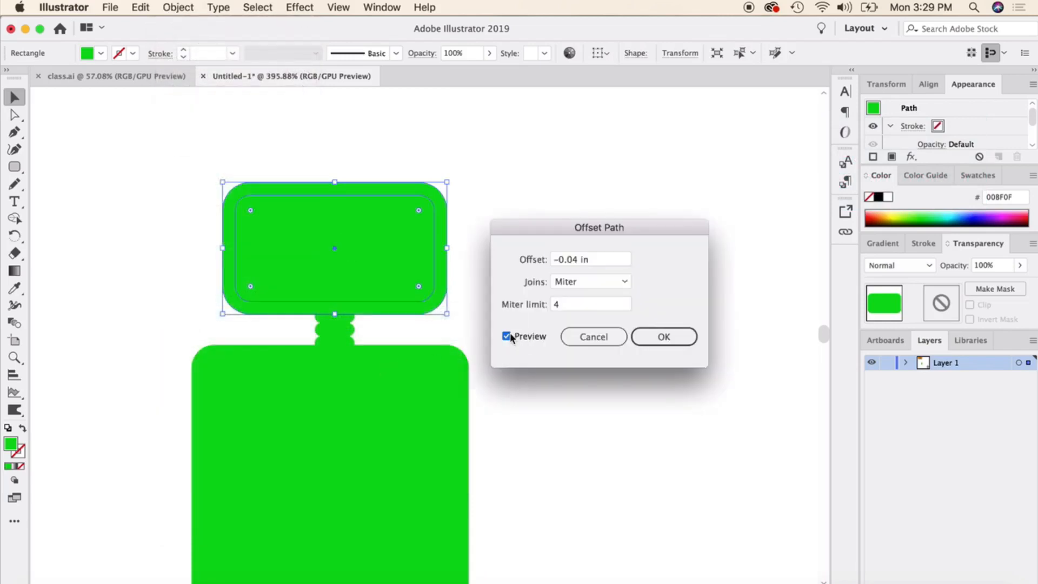
click(664, 336)
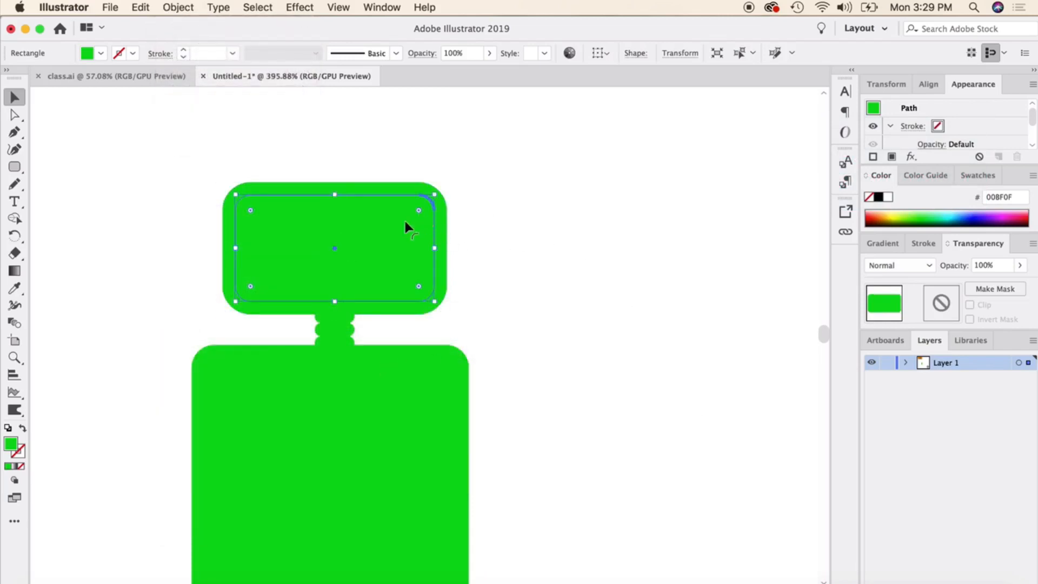
click(888, 196)
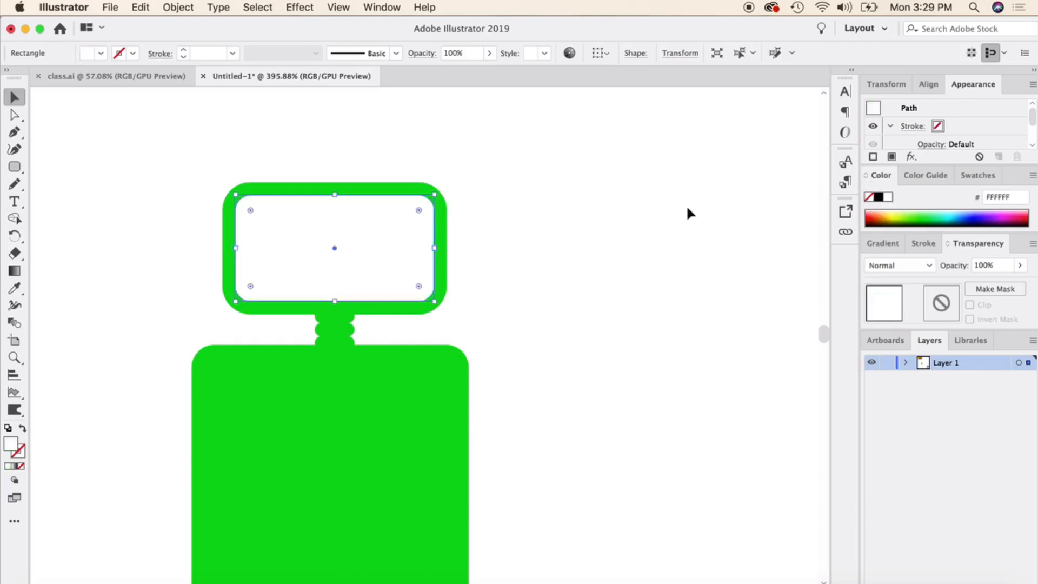
click(644, 240)
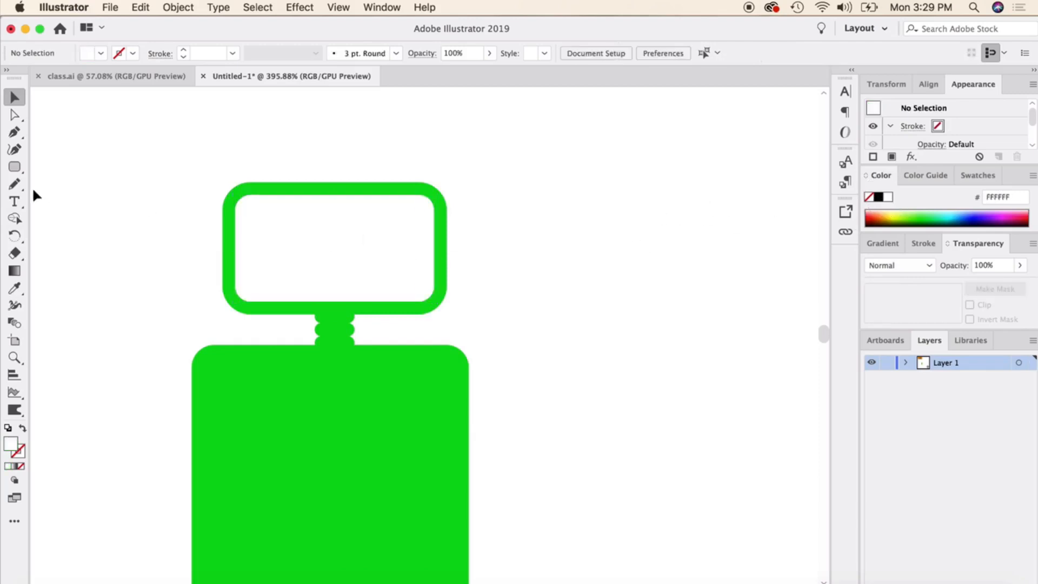
Draw a circle about 0.14 in wide as the left eye and fill it with the body's green using the Eyedropper.
drag(15, 167, 51, 183)
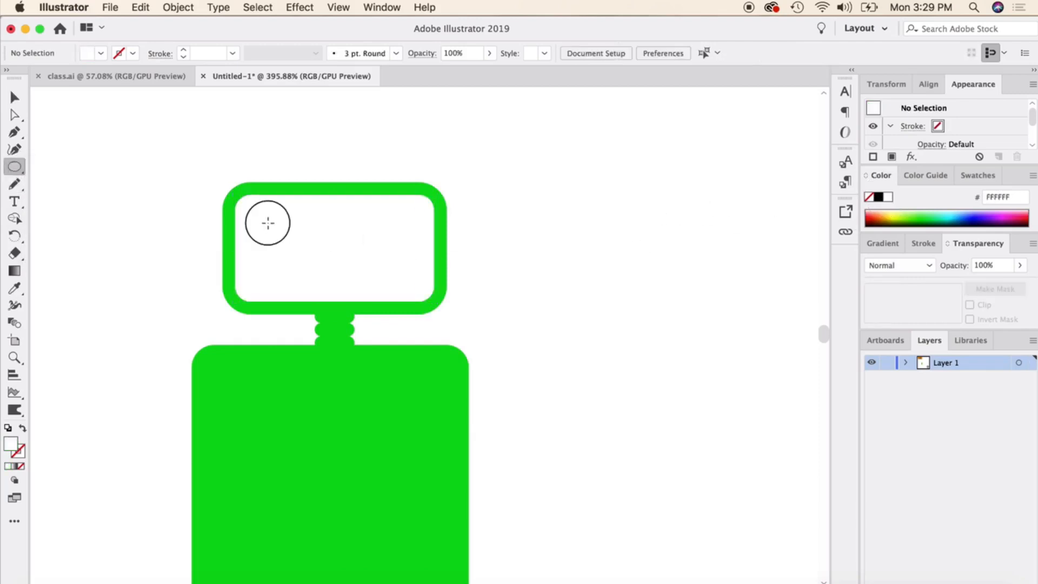
drag(268, 222, 310, 266)
click(15, 288)
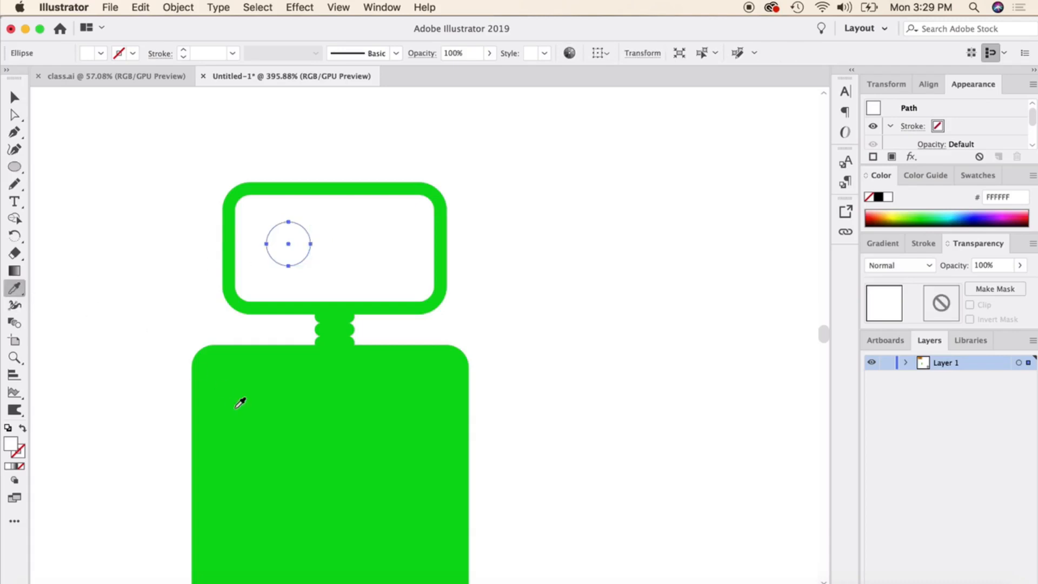
click(236, 406)
key(v)
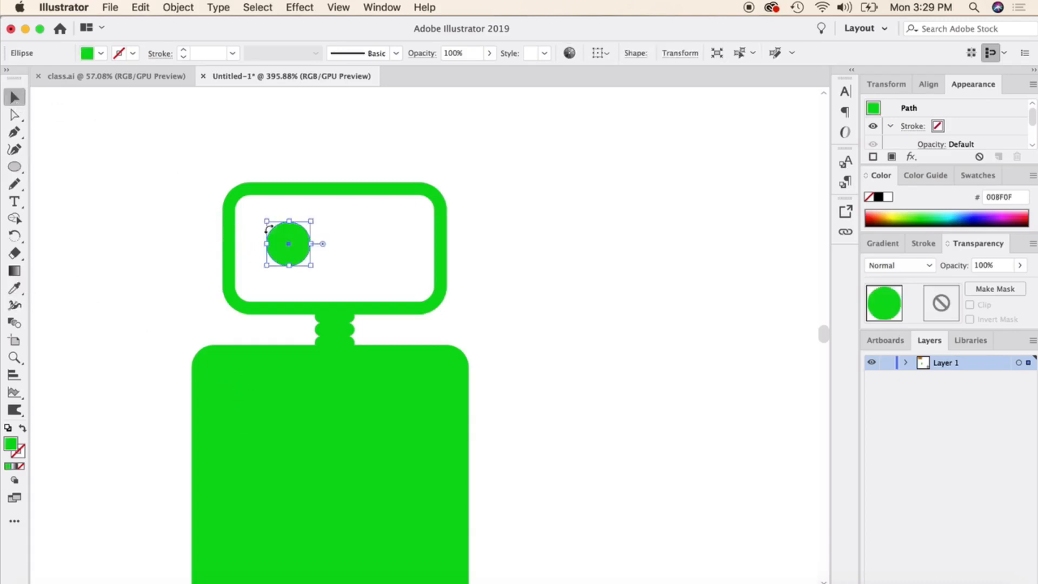
Duplicate the green eye circle horizontally to the right side of the face.
drag(363, 235, 366, 237)
click(553, 235)
click(395, 246)
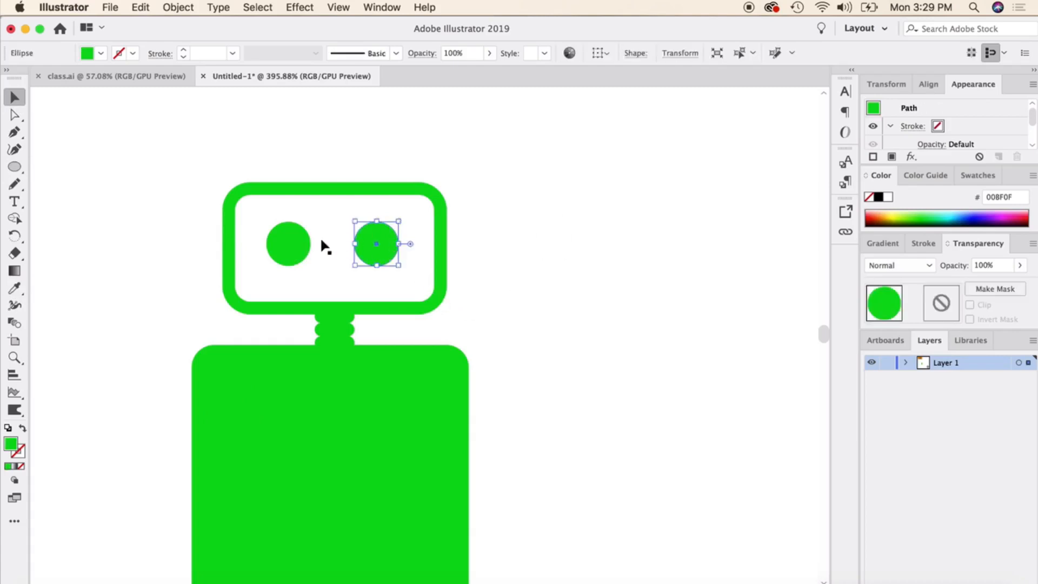
Offset the paths of both eye circles outward to create surrounding circles about 0.18 in wide.
shift+click(284, 246)
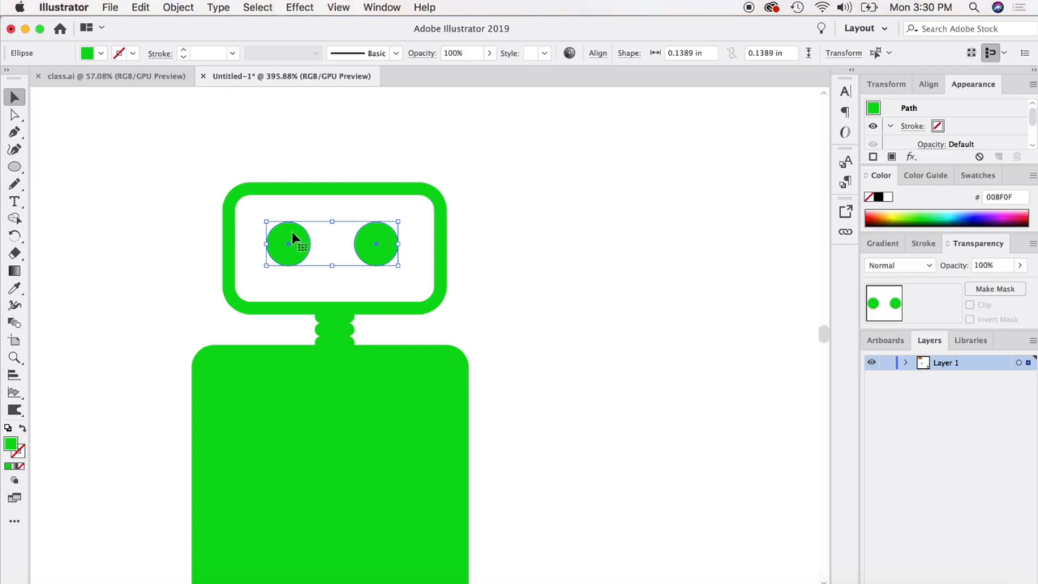
click(177, 7)
mouse_move(233, 319)
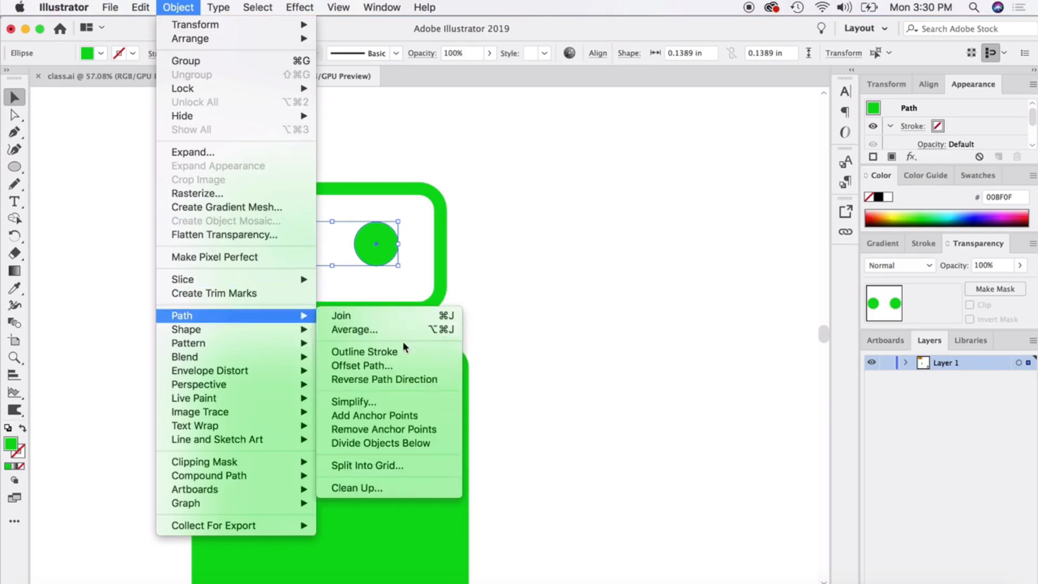
click(393, 365)
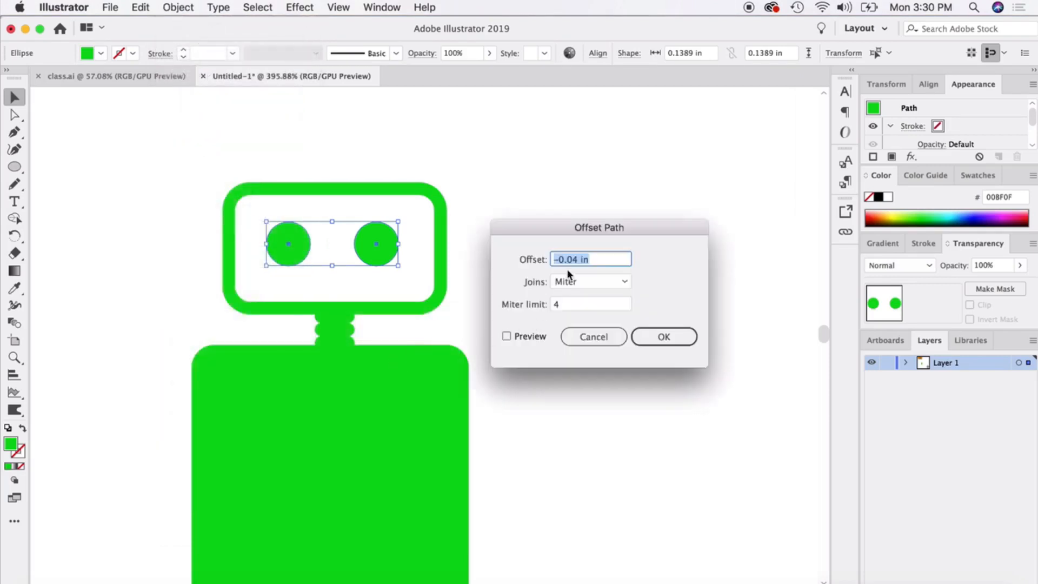
click(557, 259)
key(BackSpace)
click(506, 337)
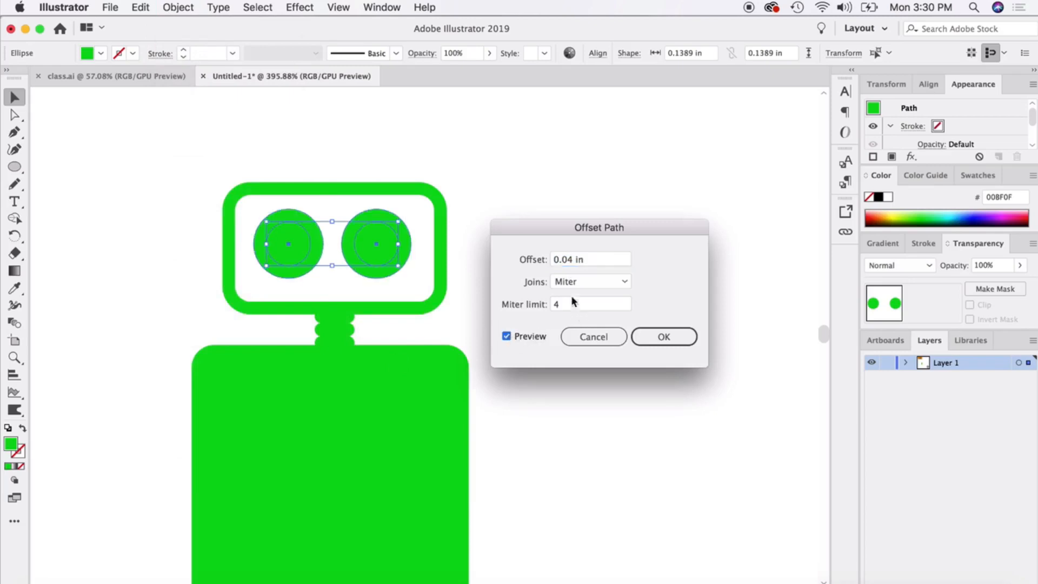
click(572, 259)
click(655, 334)
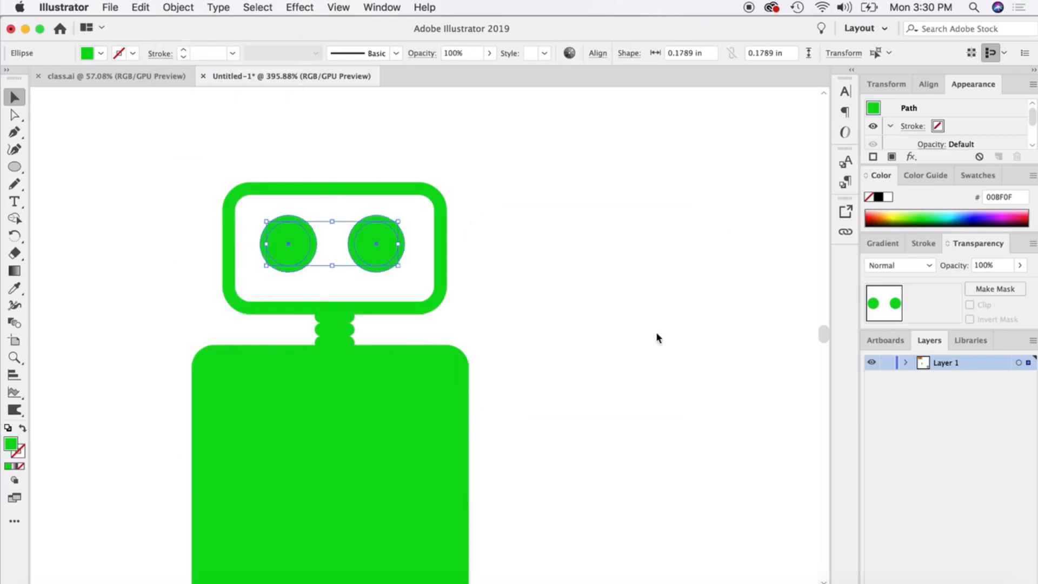
Fill both inner eye circles with the face's white using the Eyedropper, leaving green rings, and deselect them.
click(563, 258)
click(368, 239)
shift+click(291, 245)
click(14, 288)
click(250, 227)
key(v)
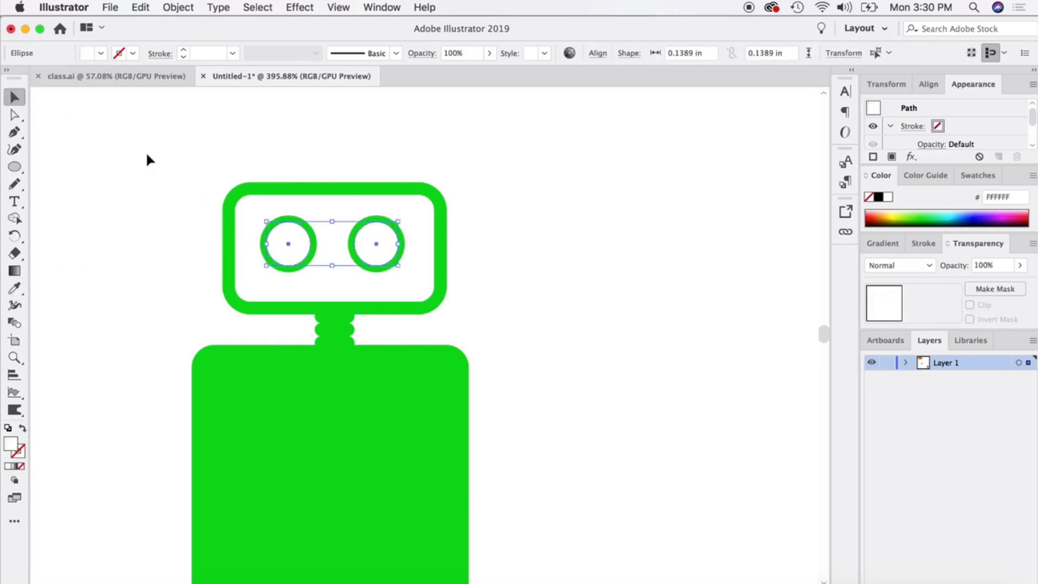
click(185, 313)
Shorten and narrow the green body rectangle, and centre it beneath the robot's neck.
scroll(217, 336, down, 2)
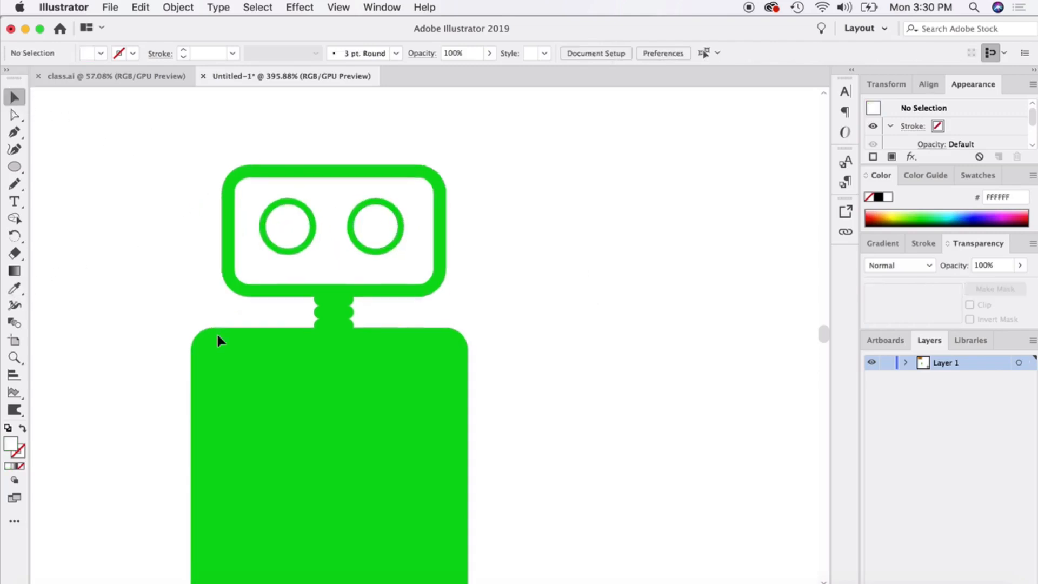
scroll(231, 299, up, 2)
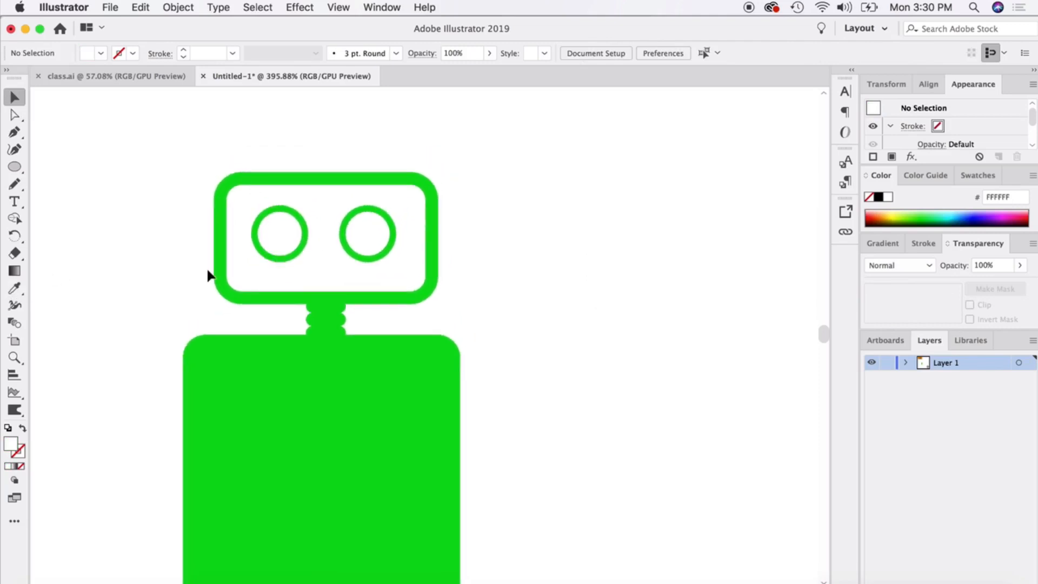
scroll(160, 348, down, 4)
scroll(164, 359, down, 3)
scroll(164, 359, down, 3)
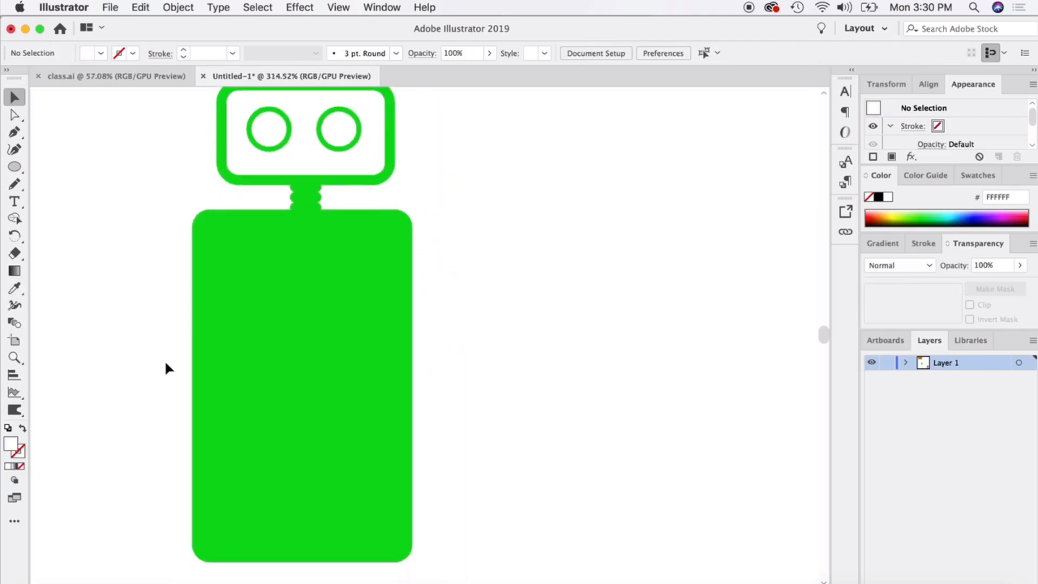
scroll(165, 359, down, 3)
click(316, 399)
drag(186, 516, 200, 438)
drag(356, 438, 341, 390)
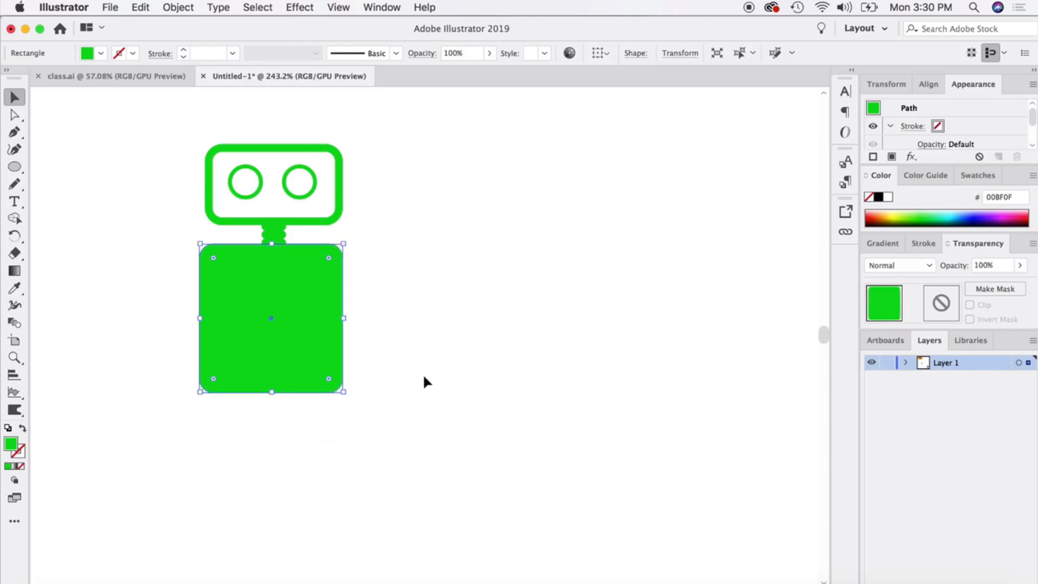
click(423, 376)
click(276, 328)
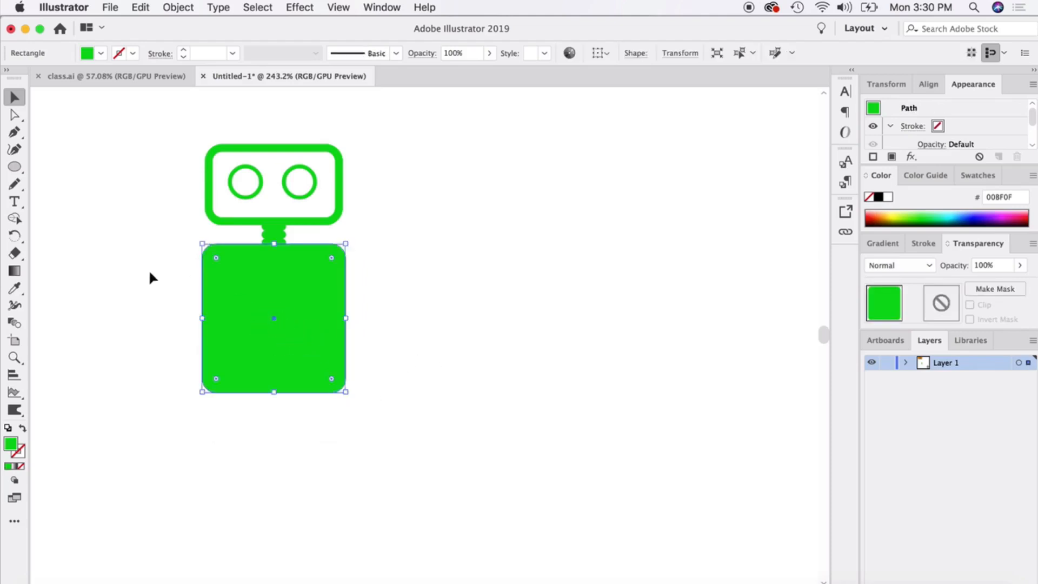
drag(238, 294, 227, 416)
drag(334, 365, 233, 433)
key(Delete)
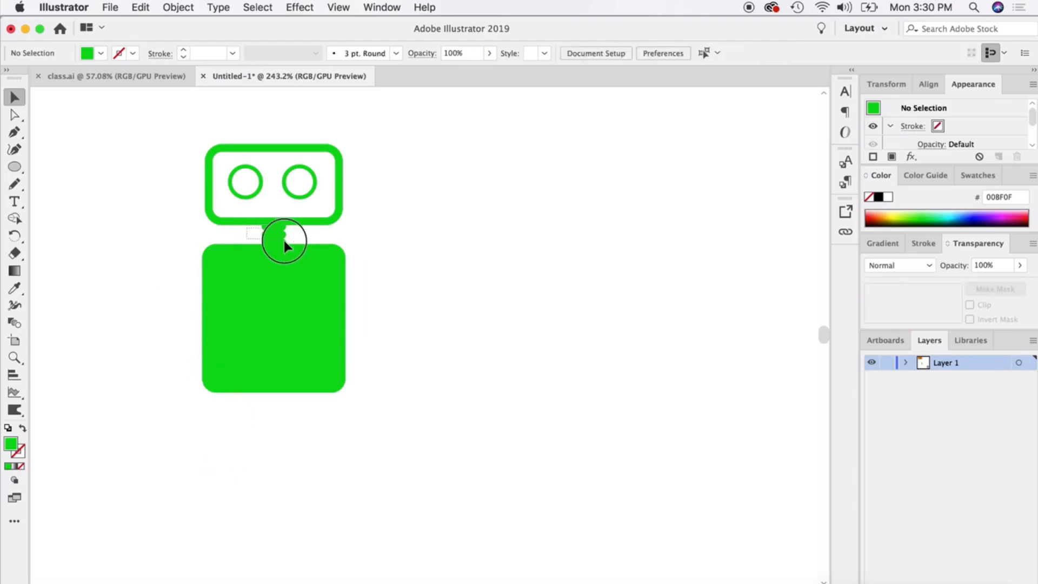
Duplicate the neck segments below the body and stack them into two matching ribbed legs.
drag(283, 241, 240, 419)
drag(255, 455, 299, 399)
shift+click(252, 368)
click(391, 395)
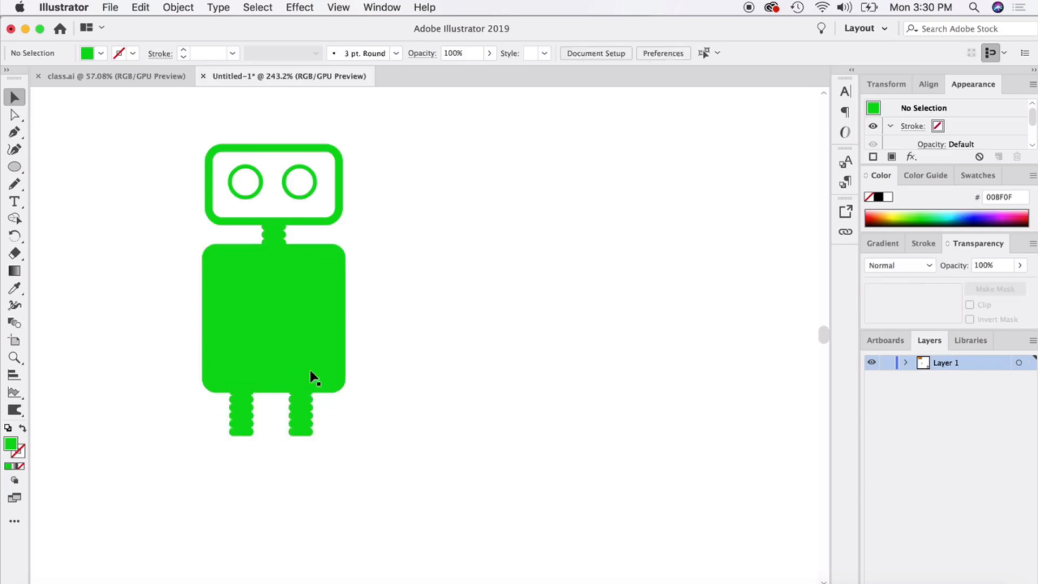
Draw a rectangular foot about 0.32 by 0.14 in under the left leg, and undo its last corner rounding.
click(15, 166)
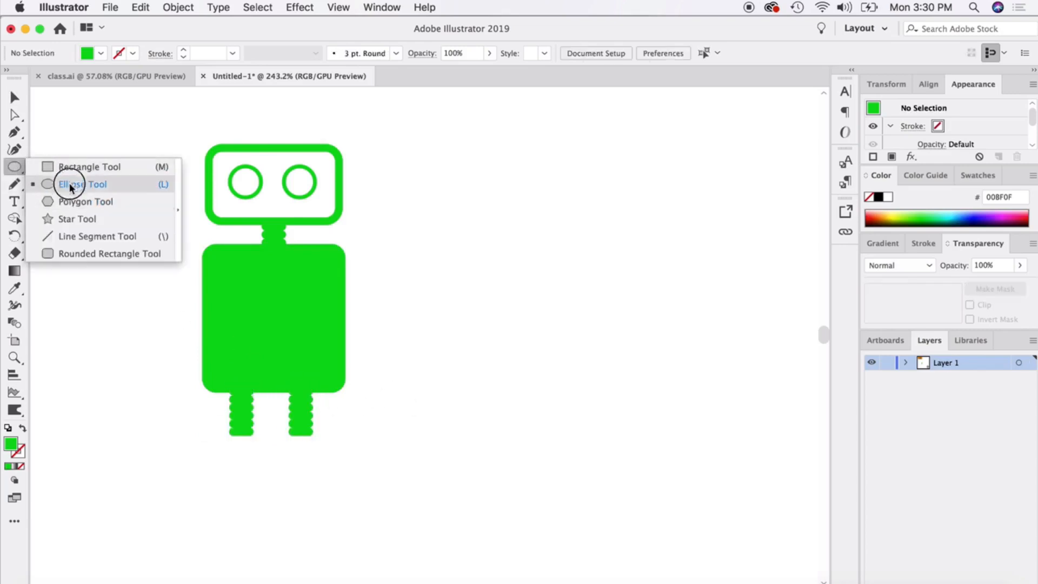
click(69, 166)
drag(201, 433, 263, 460)
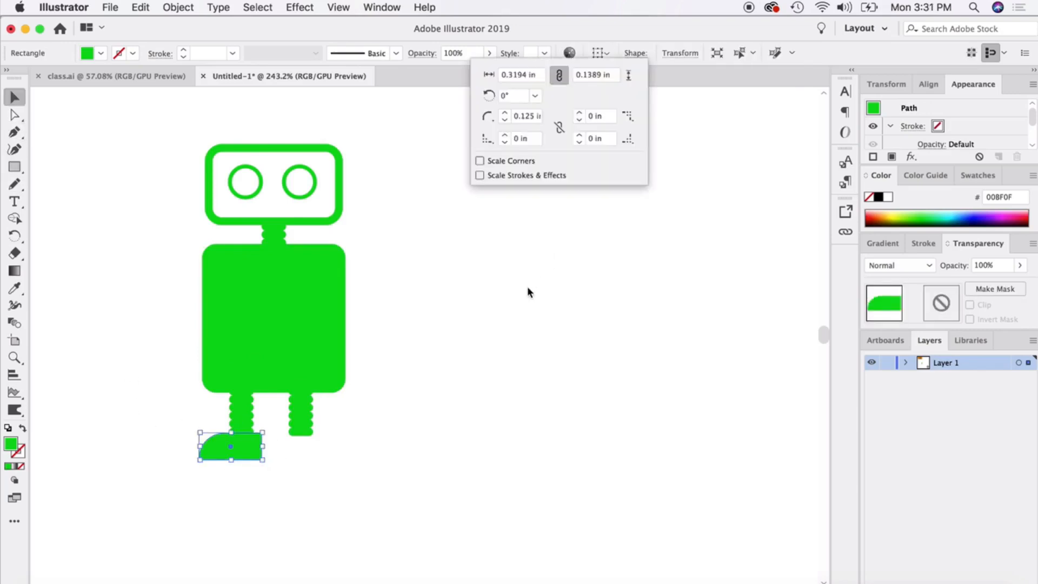
key(super+z)
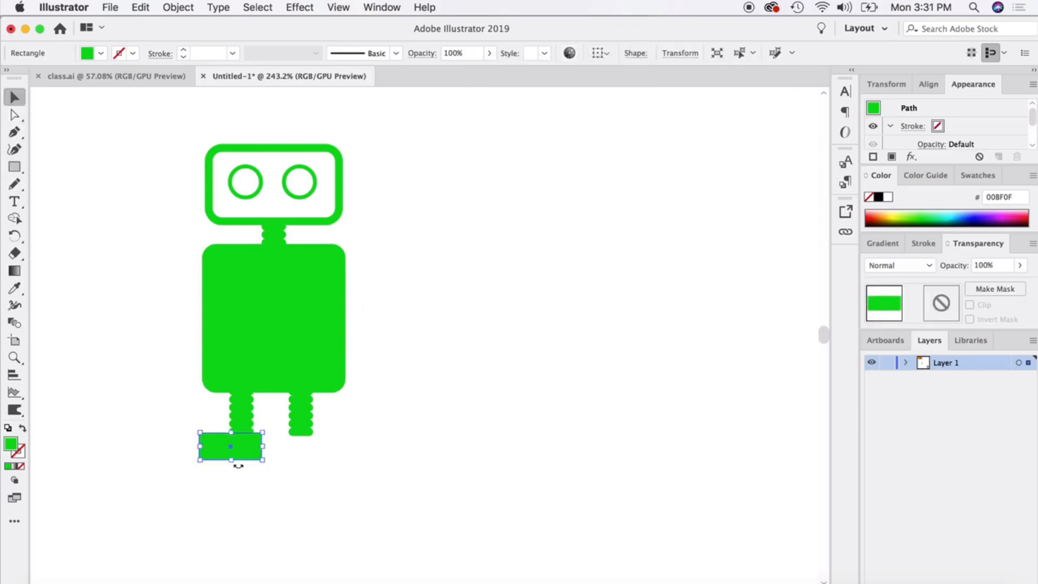
scroll(255, 465, up, 5)
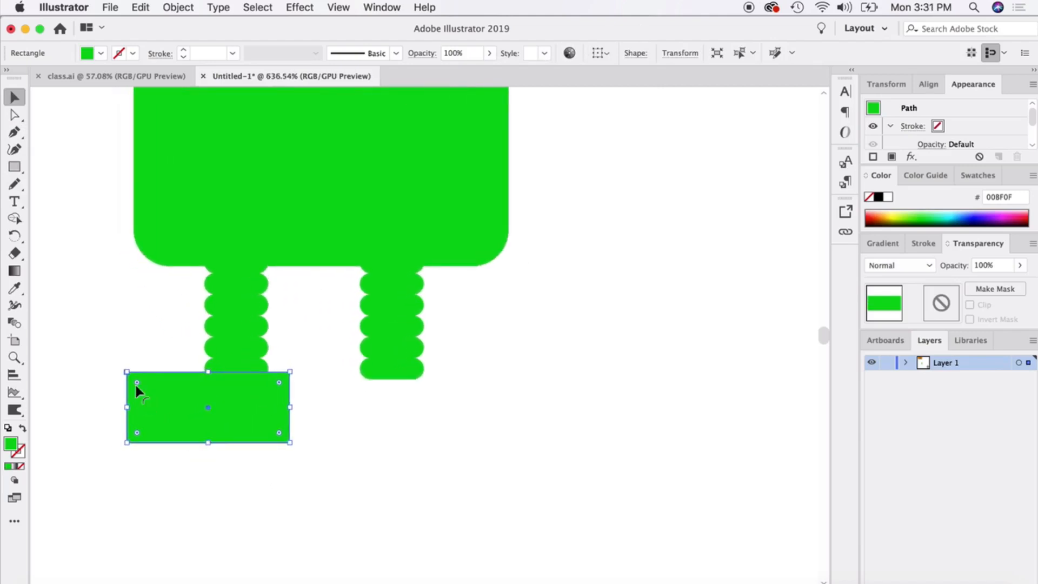
Link the left foot's corner radii, try rounding all four corners to 0.0694 in, and reset them to 0 in.
mouse_move(137, 383)
mouse_down()
mouse_move(186, 408)
mouse_move(128, 375)
mouse_up()
drag(148, 389, 130, 374)
click(635, 53)
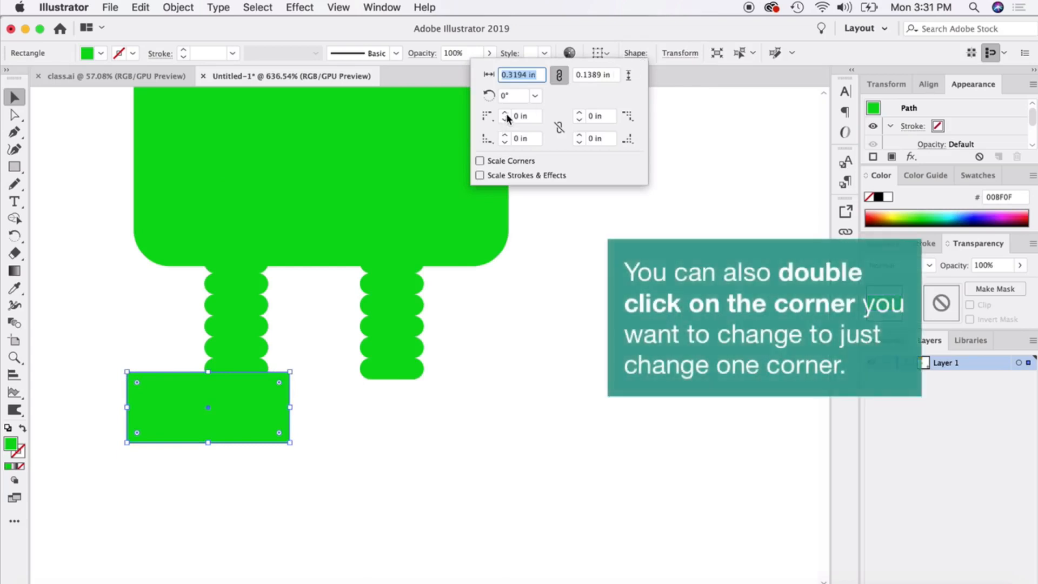
click(559, 127)
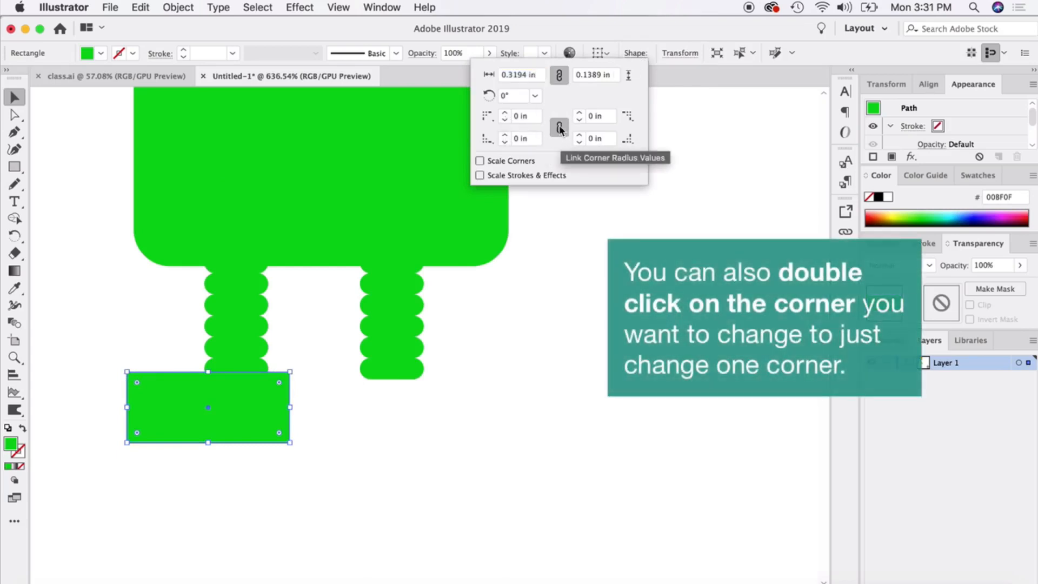
click(506, 114)
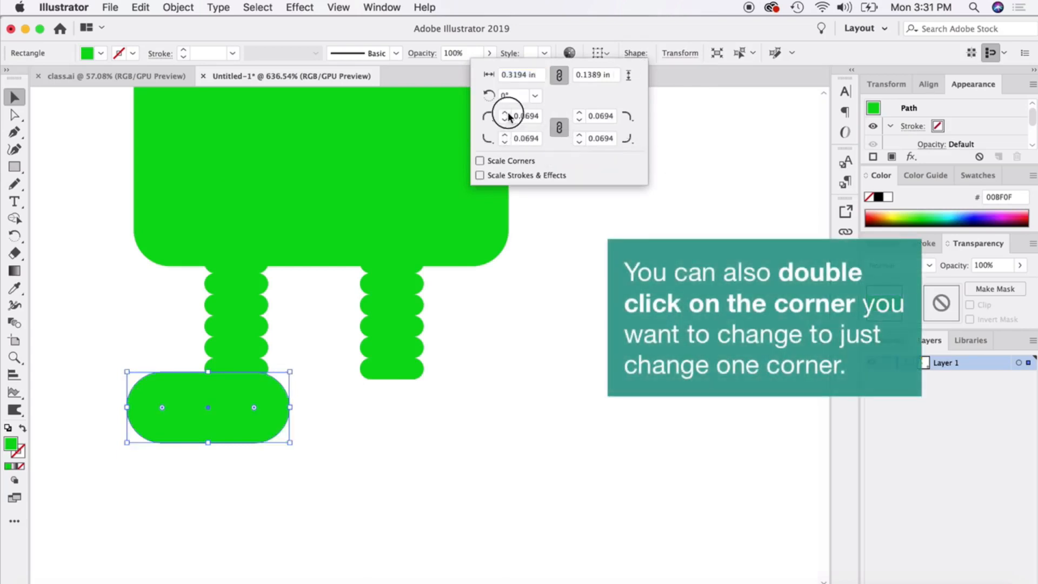
click(507, 121)
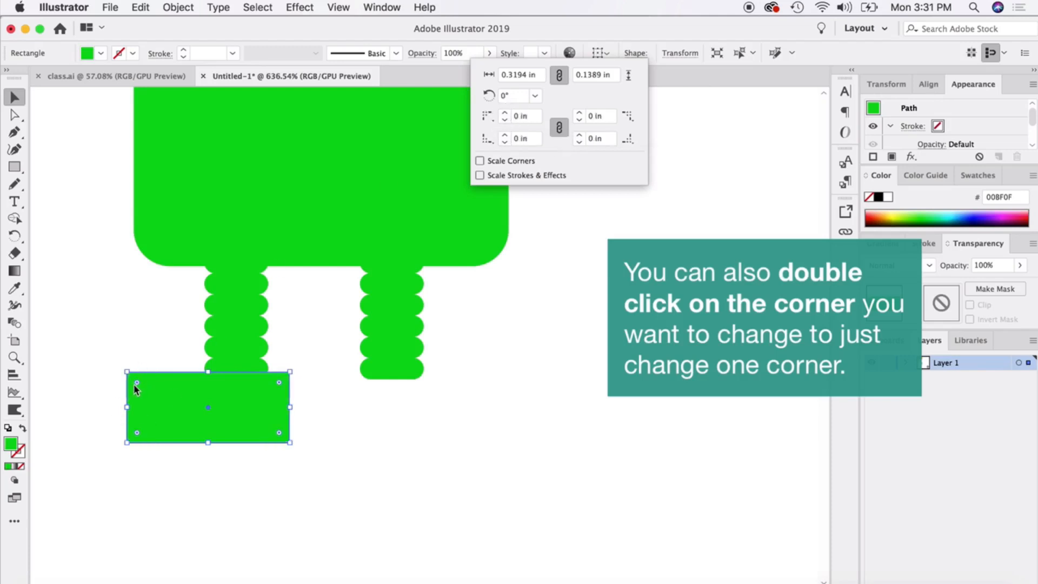
Unlink the left foot's corner radii and fully round only its upper outer corner.
click(559, 128)
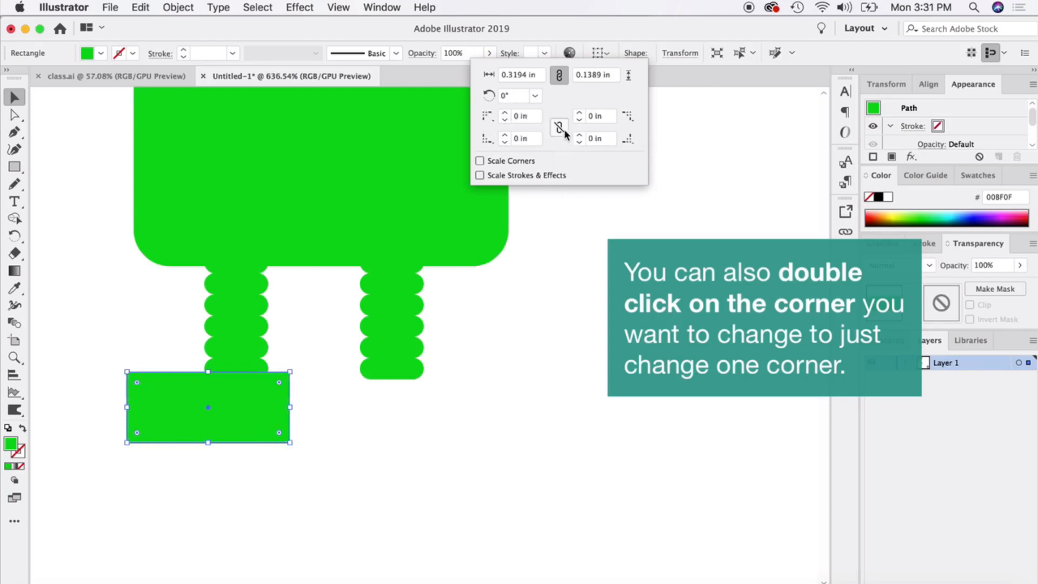
click(504, 113)
click(508, 442)
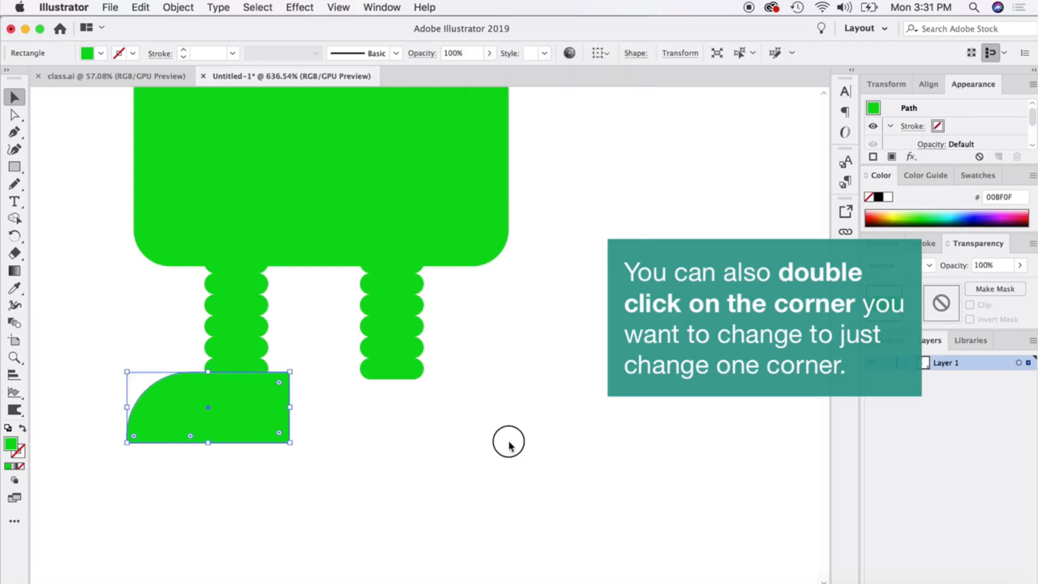
Narrow the left foot slightly from its inner side and duplicate it below the right leg.
click(524, 408)
click(271, 414)
drag(294, 411, 397, 453)
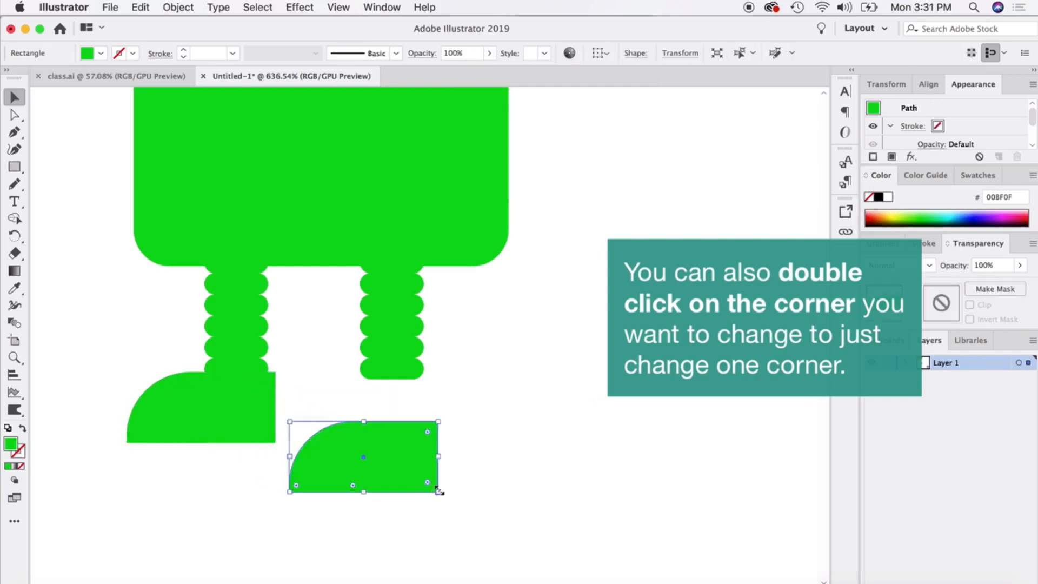
Reflect the duplicated foot across the vertical axis, fit it under the right leg level with the left foot, and deselect it.
click(181, 7)
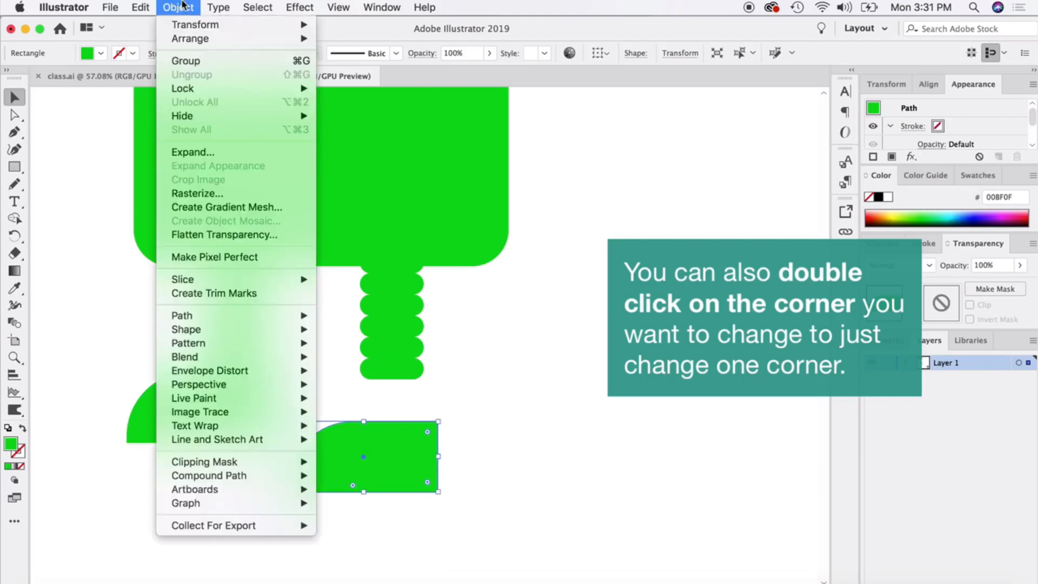
mouse_move(183, 24)
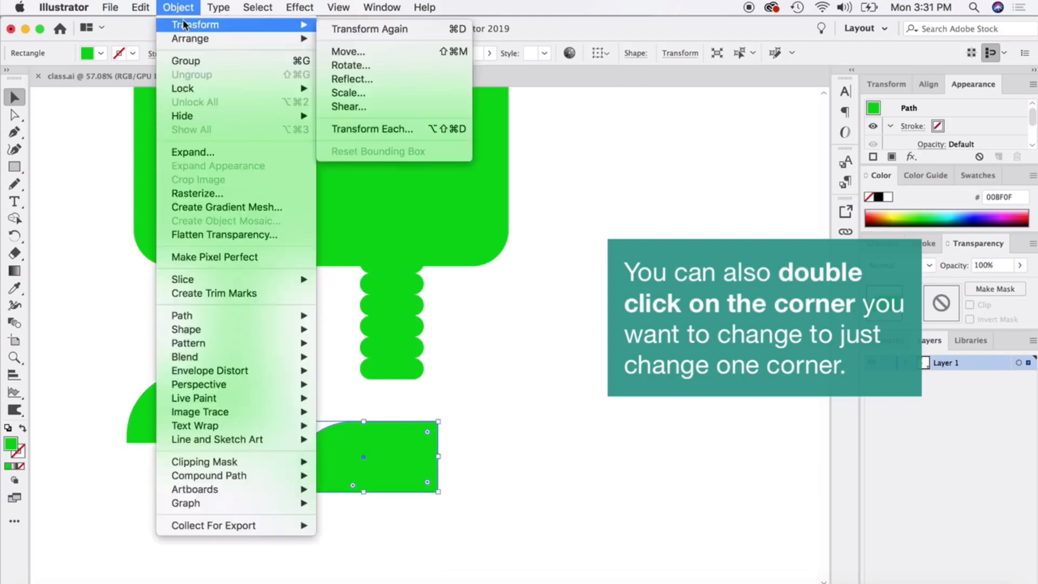
click(369, 80)
click(533, 352)
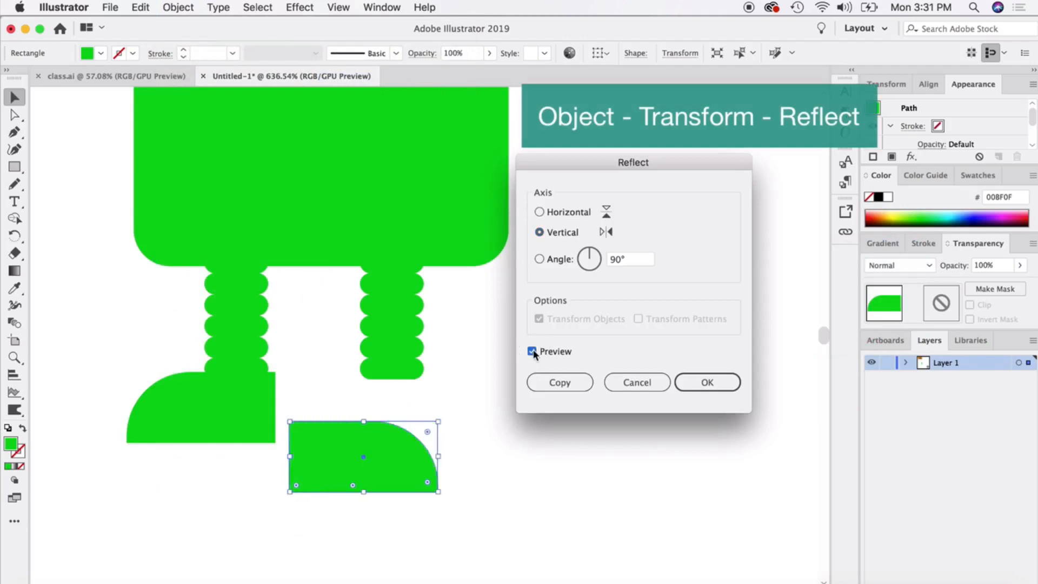
click(682, 380)
click(681, 378)
drag(382, 452, 444, 401)
click(562, 396)
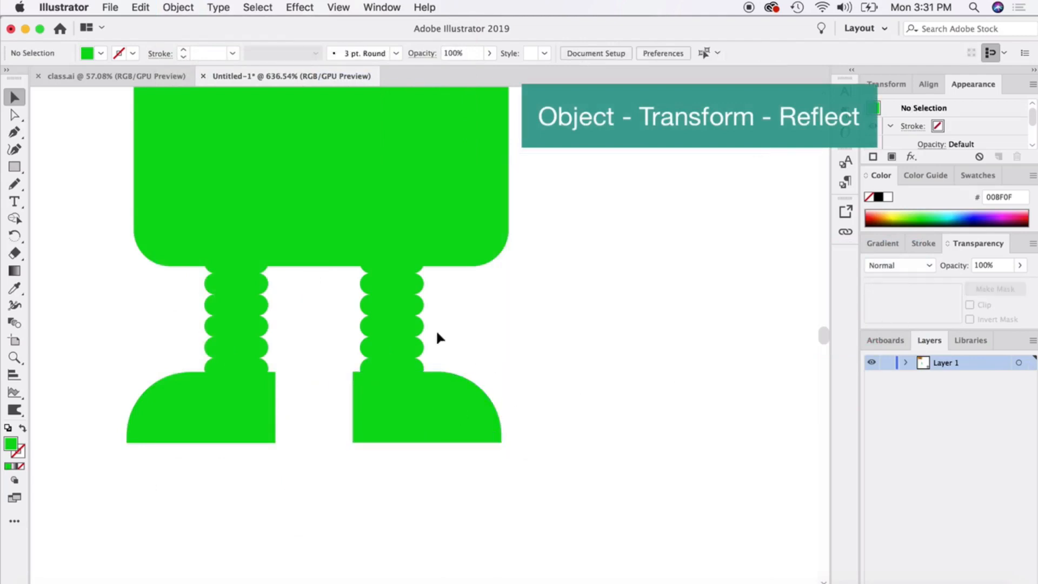
Examine the whole robot from head to feet, and ready the Ellipse tool.
scroll(421, 341, down, 3)
scroll(421, 343, up, 3)
scroll(421, 343, down, 5)
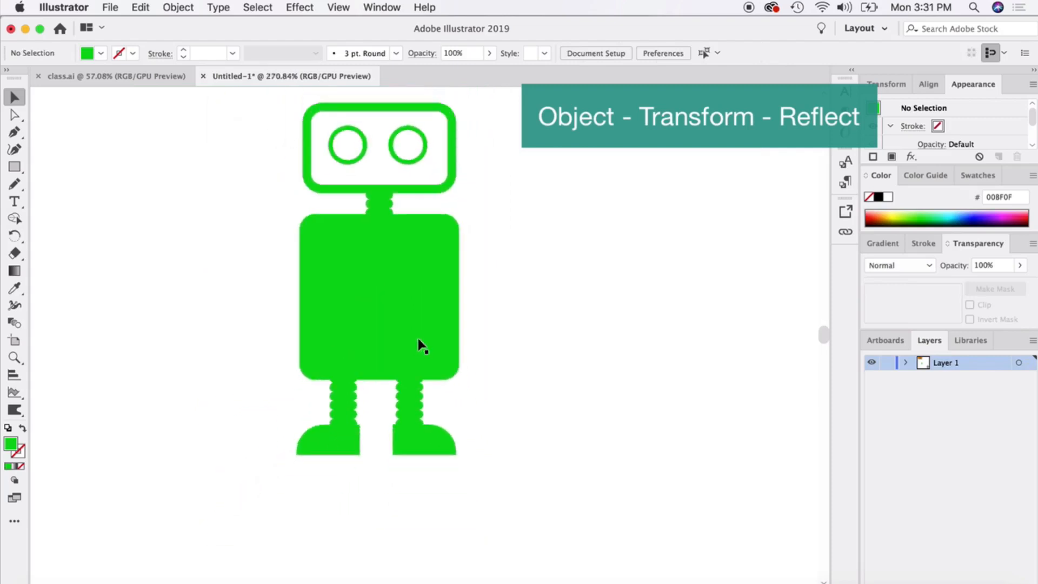
scroll(421, 343, up, 1)
scroll(423, 344, up, 1)
scroll(422, 344, right, 1)
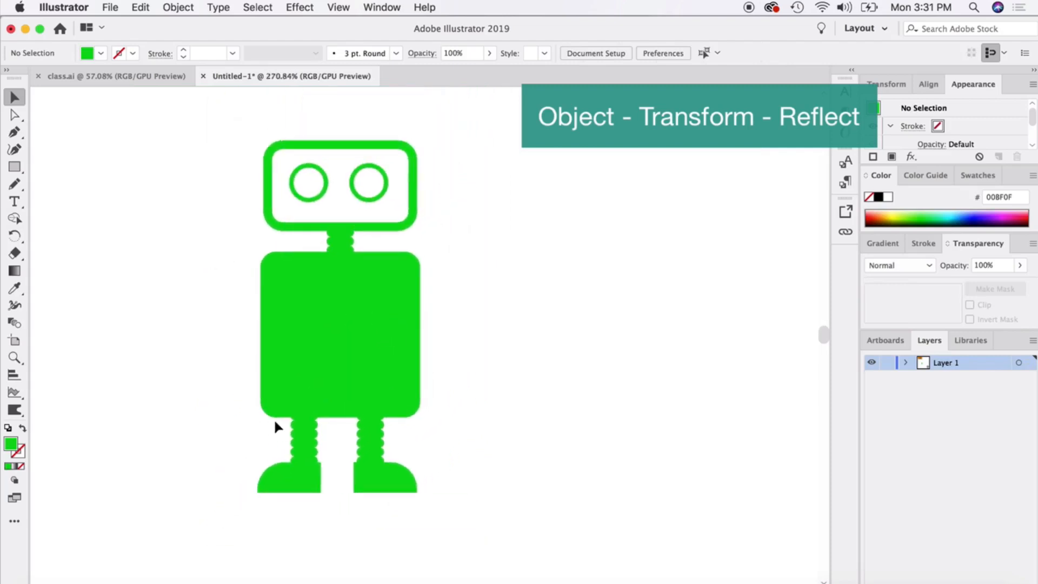
scroll(400, 381, right, 2)
scroll(400, 381, up, 1)
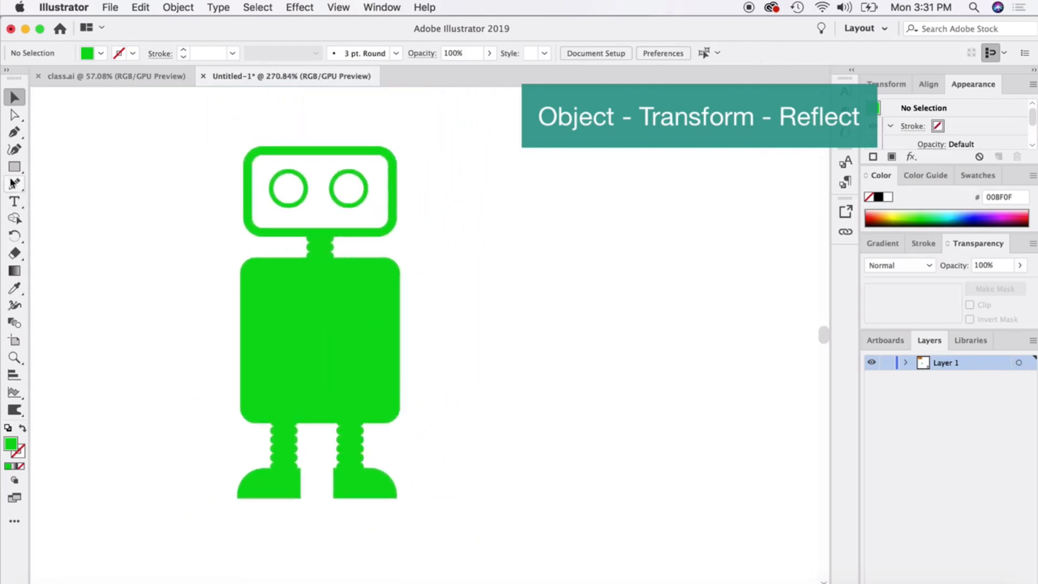
drag(15, 167, 48, 186)
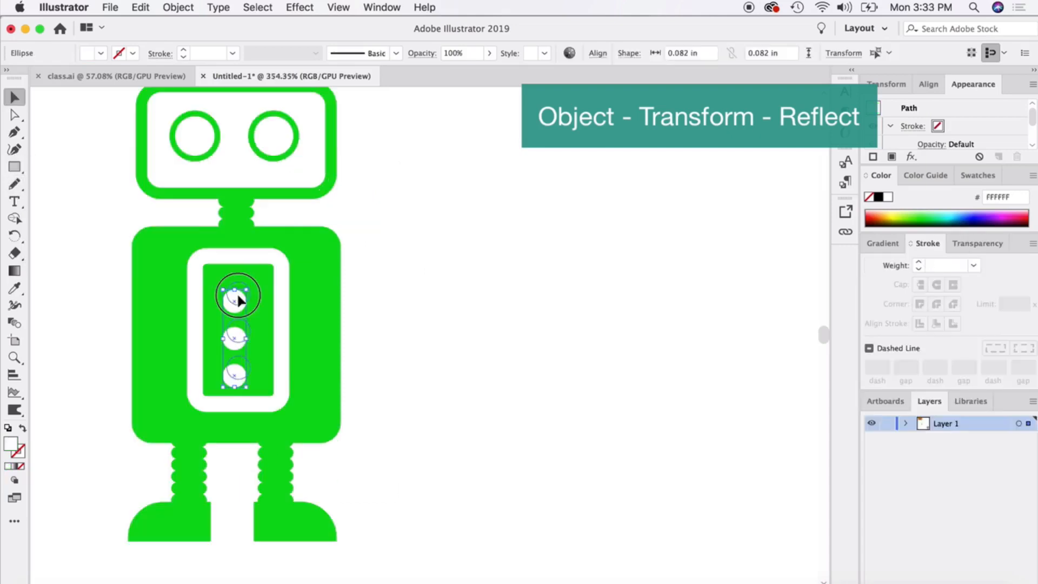
click(510, 296)
alt+scroll(341, 335, down, 2)
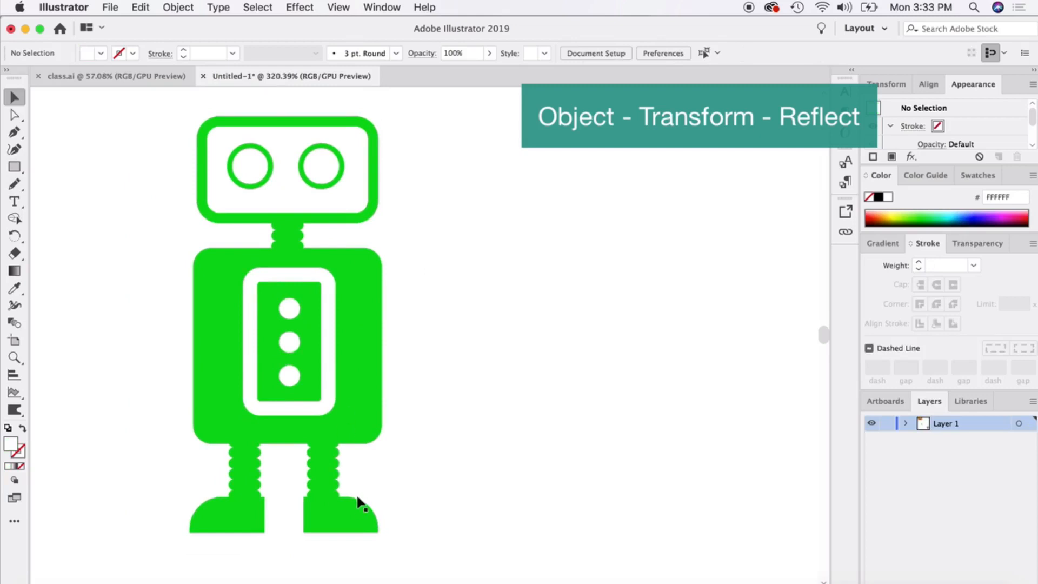
Draw a large rectangle covering the entire robot and fill it with blue 0051E9.
click(21, 165)
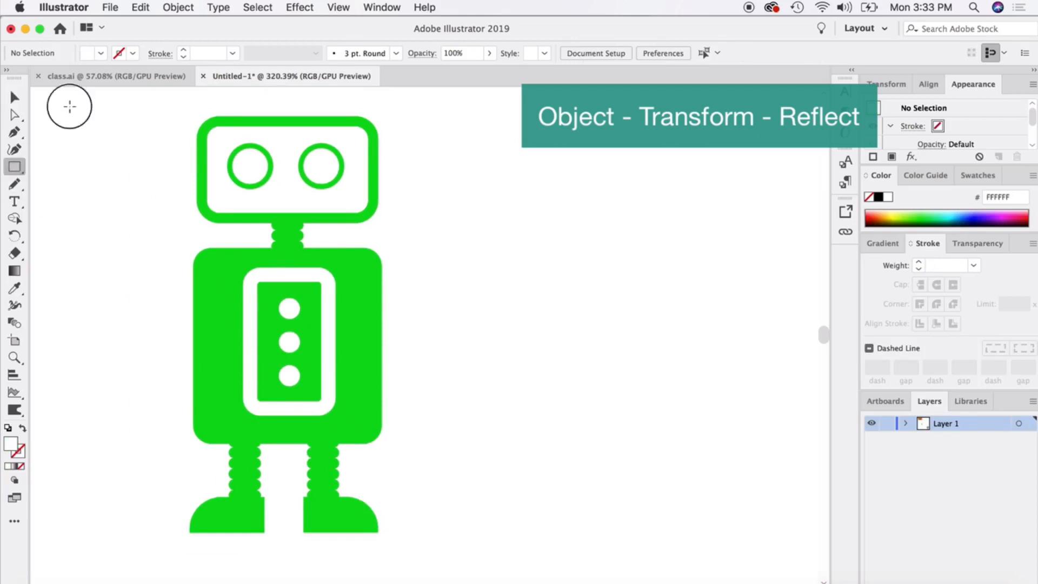
drag(69, 105, 588, 560)
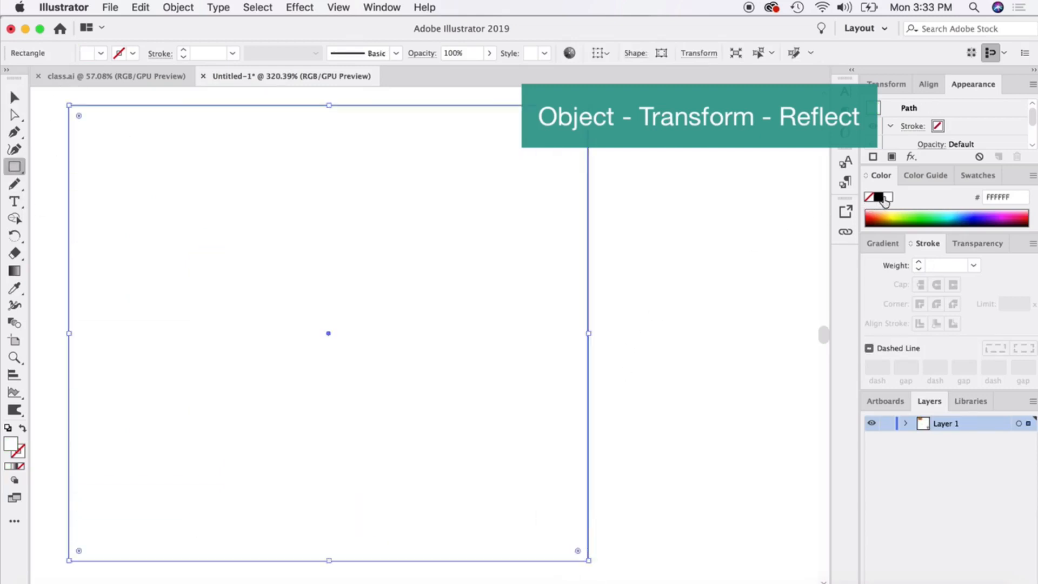
click(971, 216)
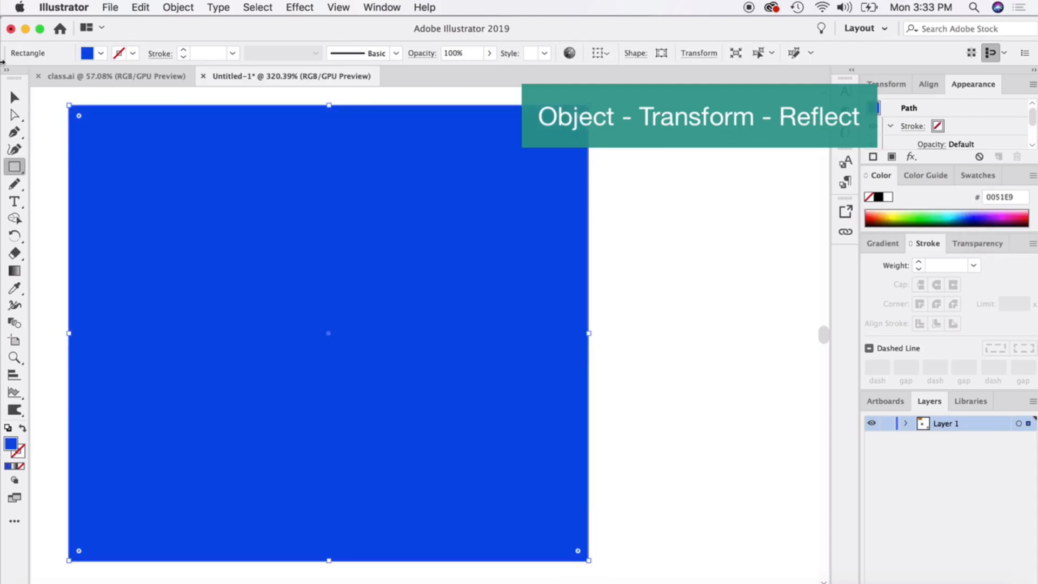
Send the blue rectangle to the back as a background behind the robot, and deselect it.
click(11, 103)
right_click(344, 210)
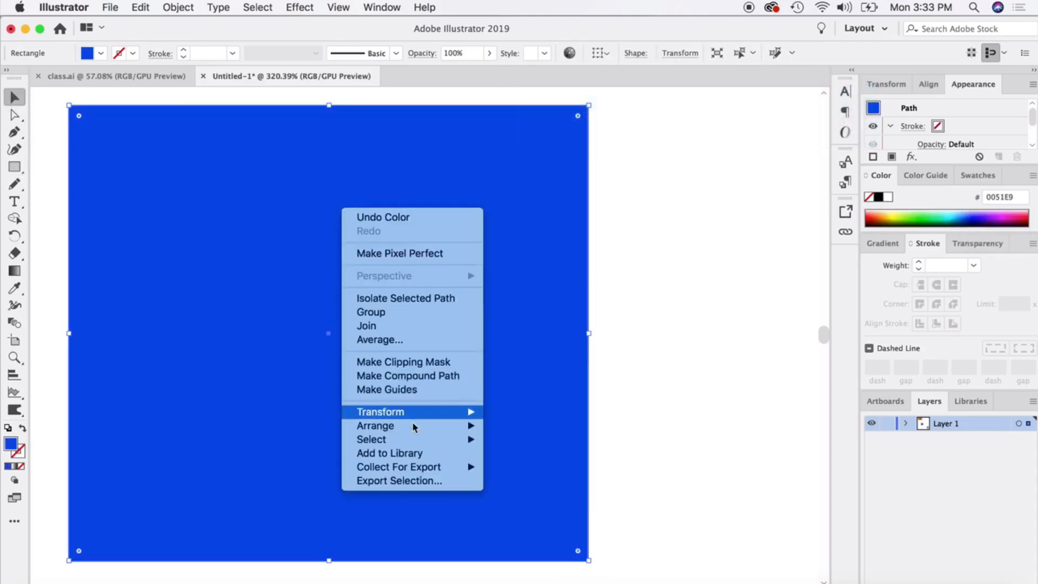
mouse_move(412, 426)
click(505, 467)
click(708, 320)
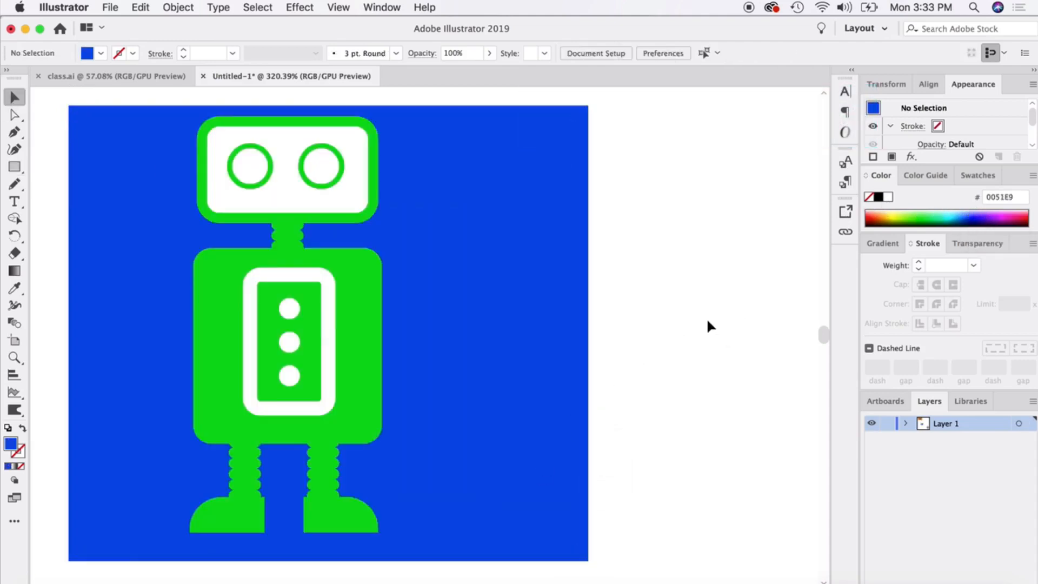
Try moving the white face panel out of the robot's head, and undo the move.
scroll(612, 310, left, 2)
drag(324, 199, 236, 174)
key(super+z)
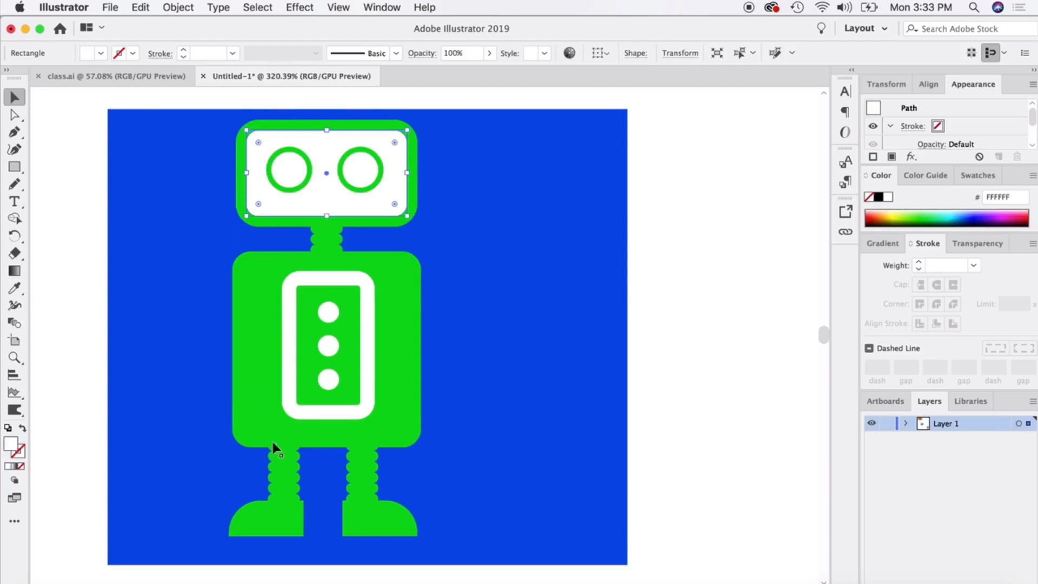
Select the head and eye shapes without the blue background, and subtract both inner eye circles and the white face area using Shape Builder.
scroll(265, 471, down, 1)
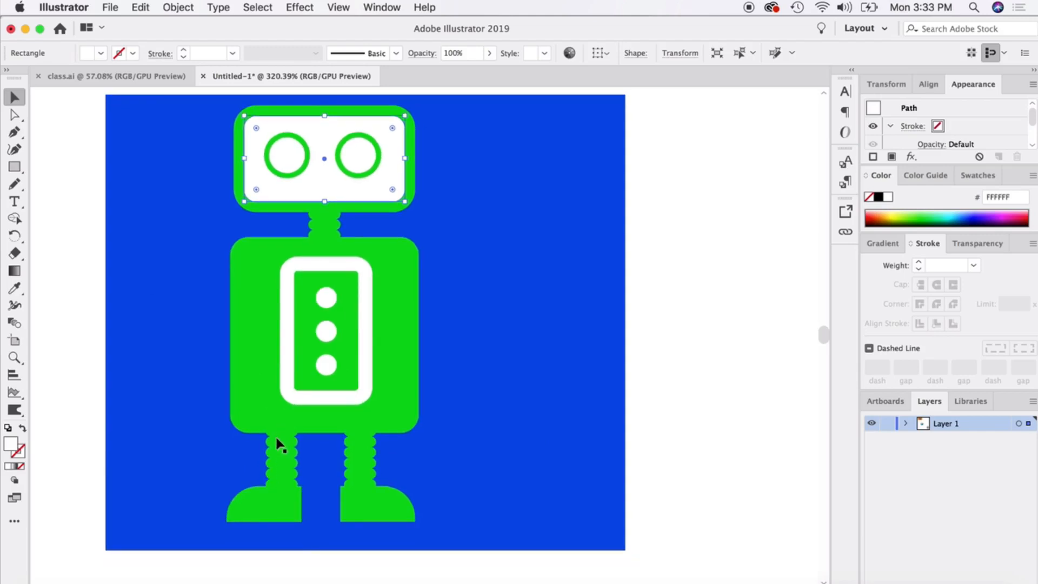
scroll(277, 441, up, 1)
scroll(295, 354, up, 5)
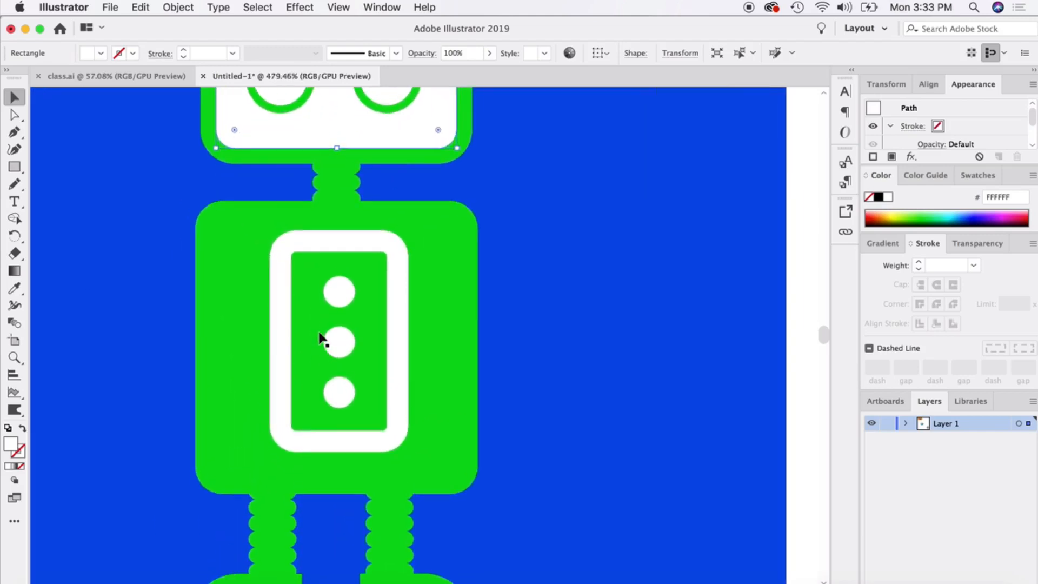
scroll(320, 338, up, 5)
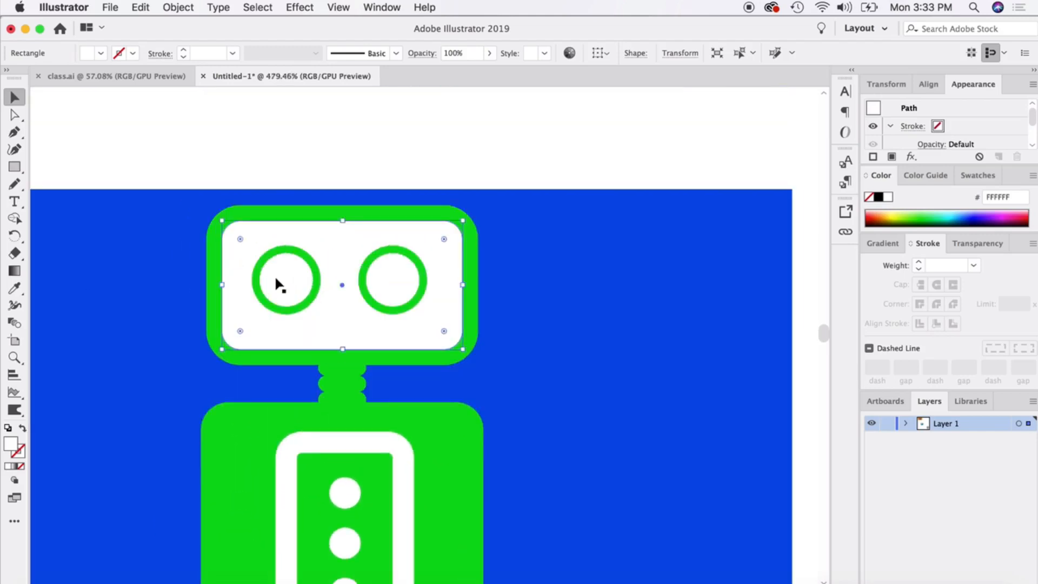
scroll(239, 271, up, 3)
click(198, 286)
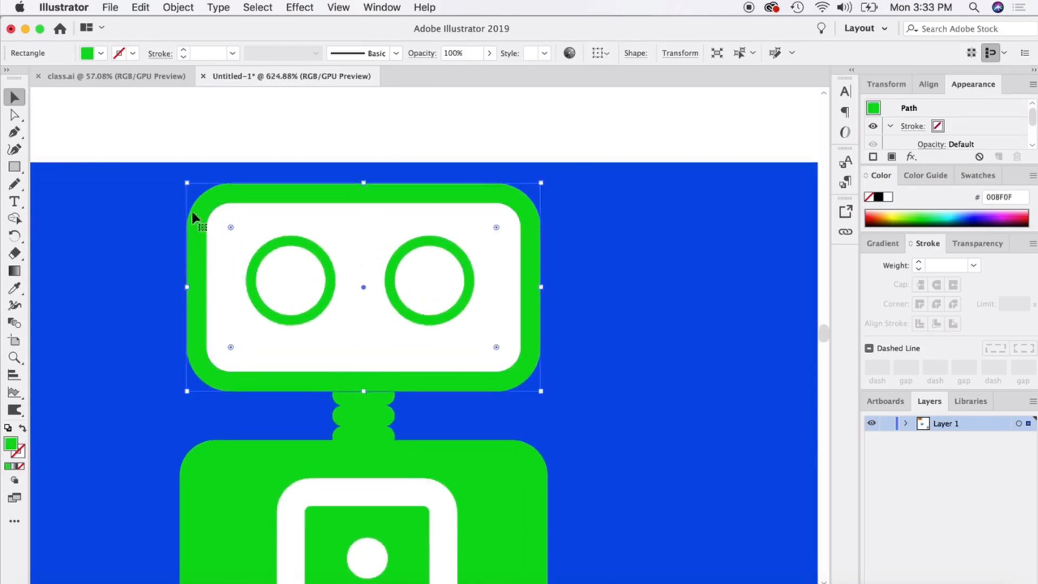
click(202, 156)
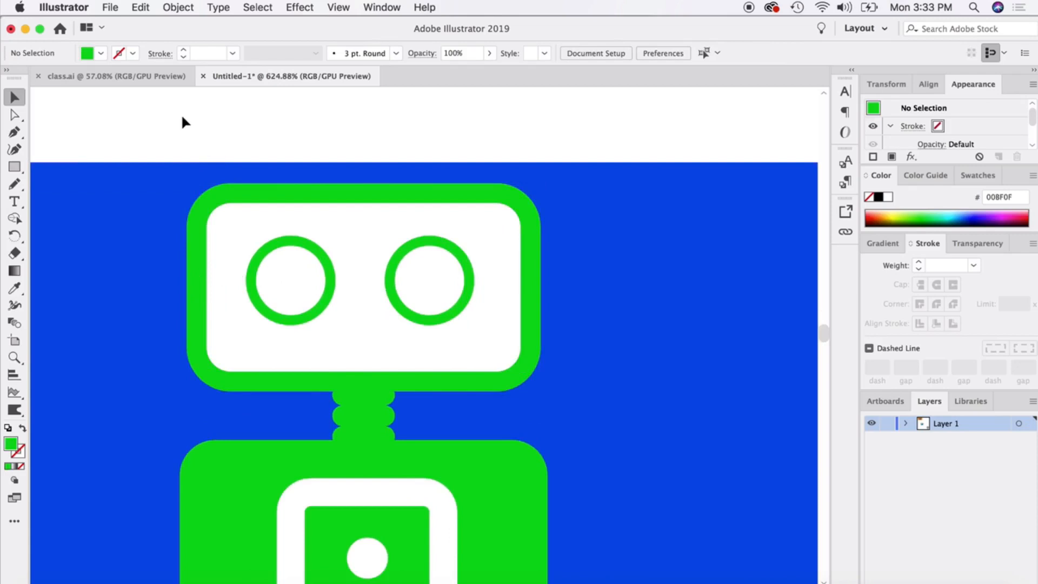
drag(185, 128, 589, 375)
shift+click(598, 280)
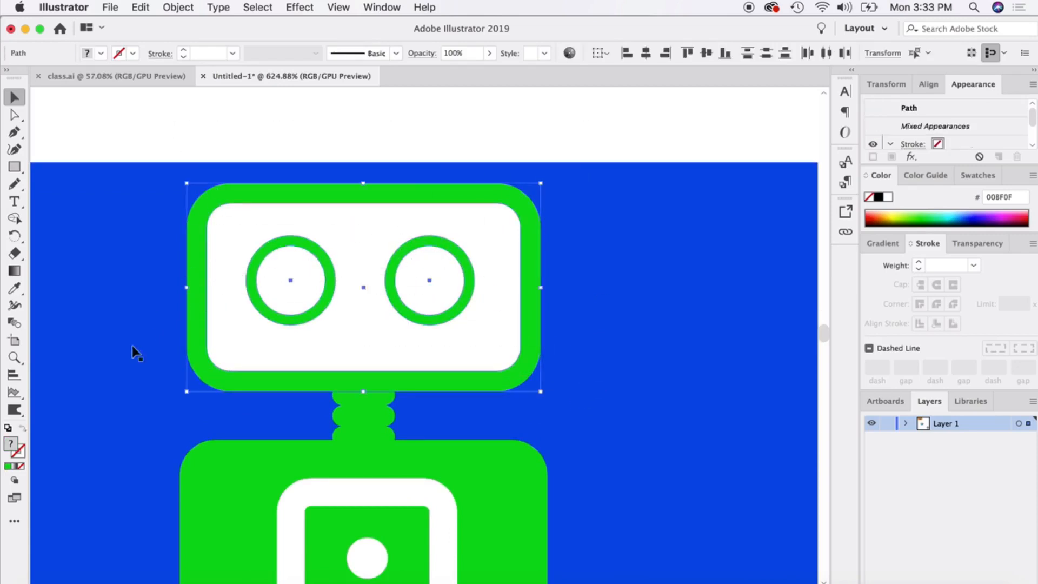
click(15, 217)
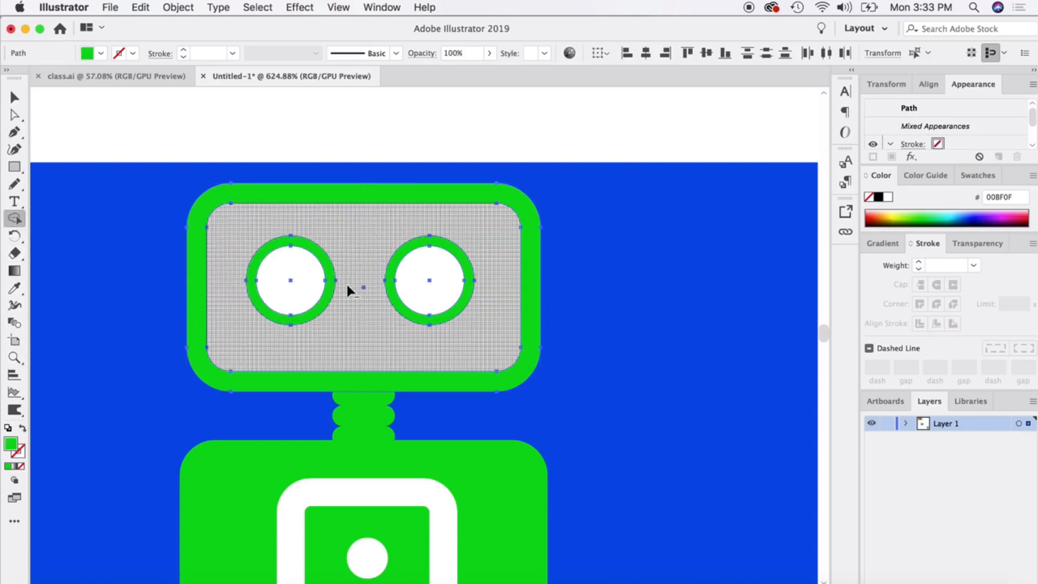
alt+click(289, 273)
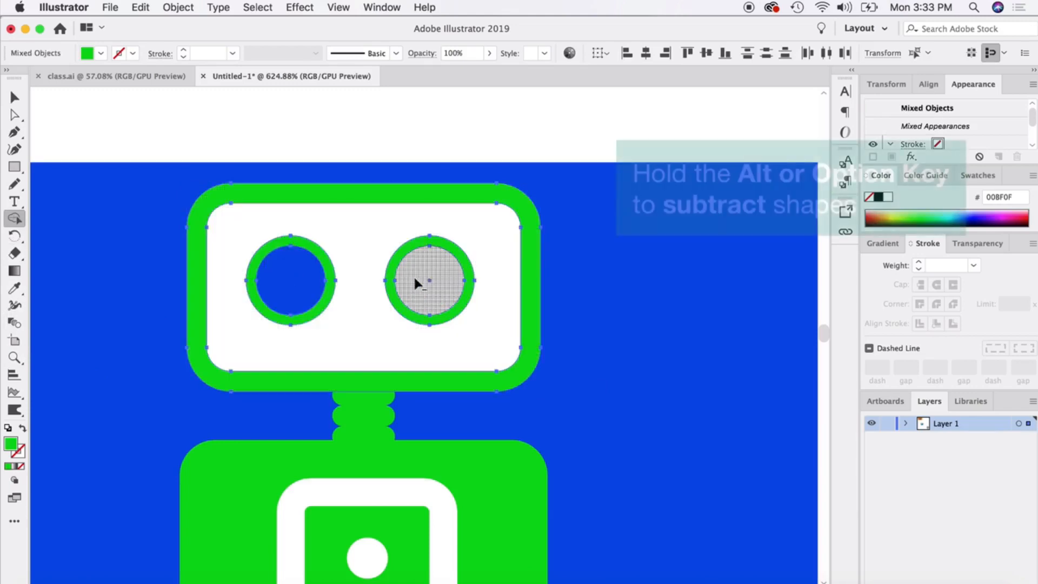
alt+click(417, 283)
alt+click(365, 239)
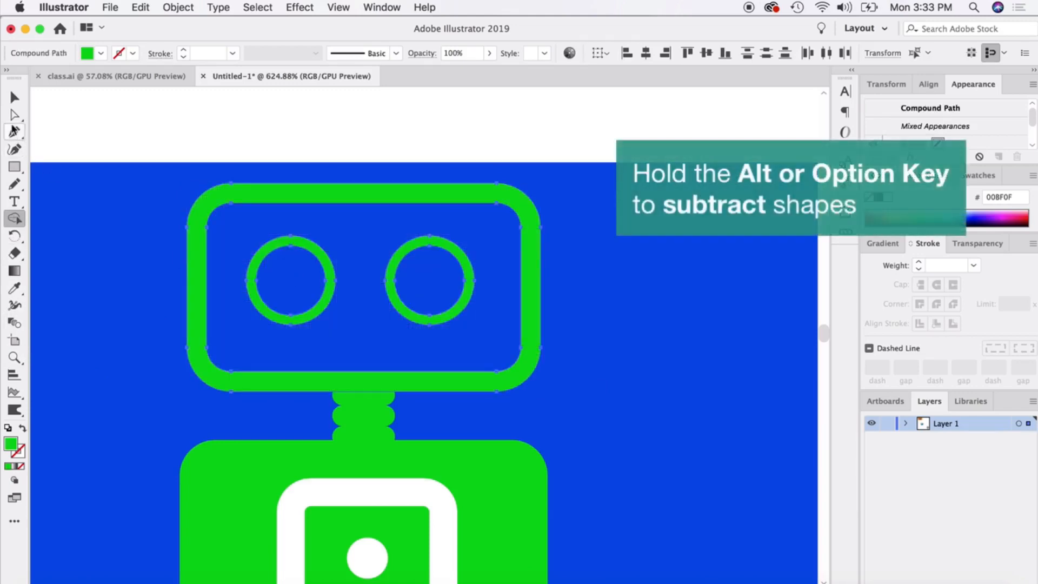
click(14, 98)
click(80, 106)
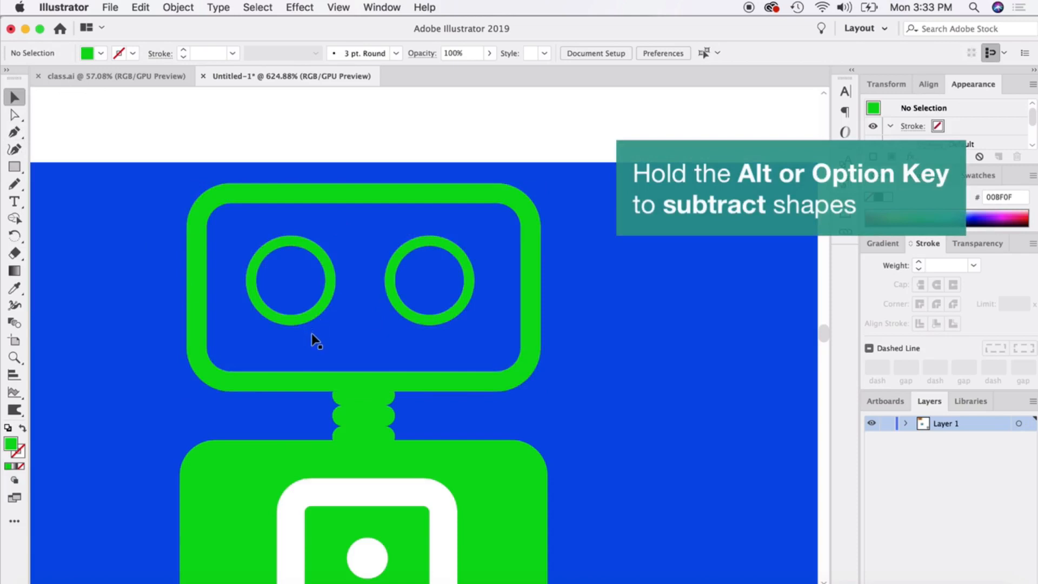
Set the stroke weight of the white rounded outline on the robot's chest to 3 pt.
scroll(311, 332, down, 1)
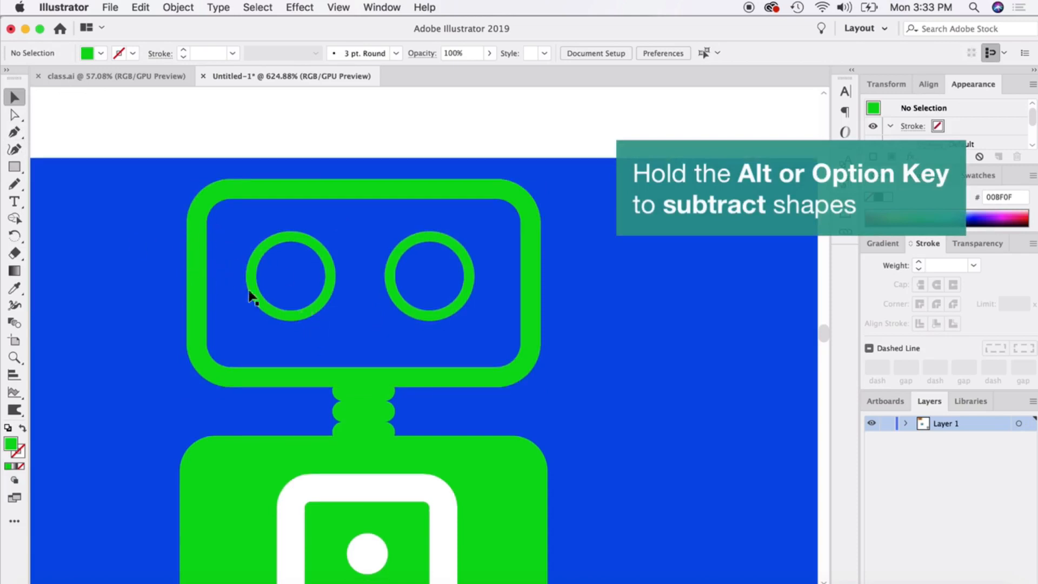
scroll(274, 349, down, 1)
scroll(273, 348, down, 5)
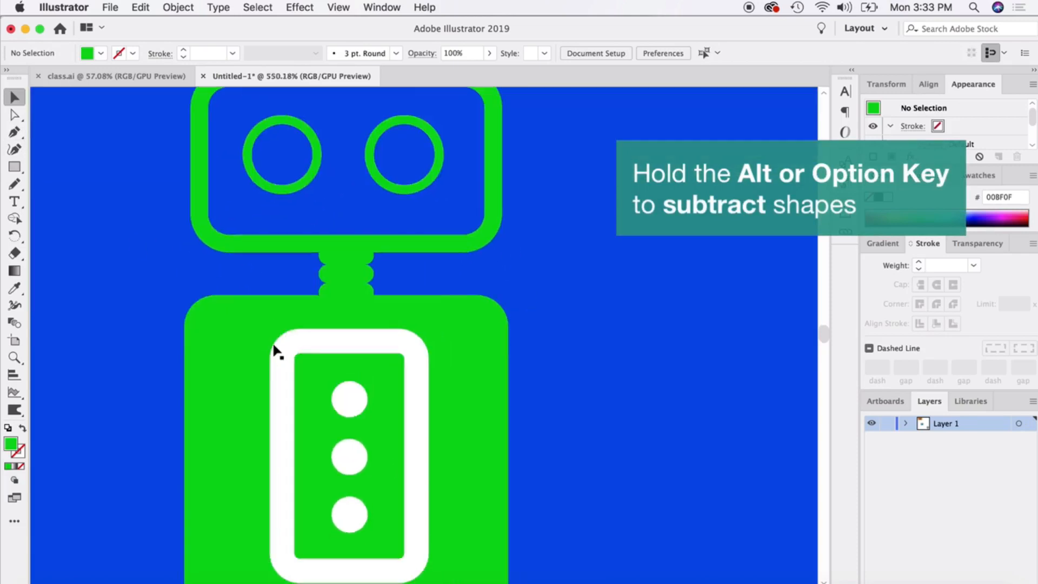
scroll(274, 347, down, 5)
click(265, 299)
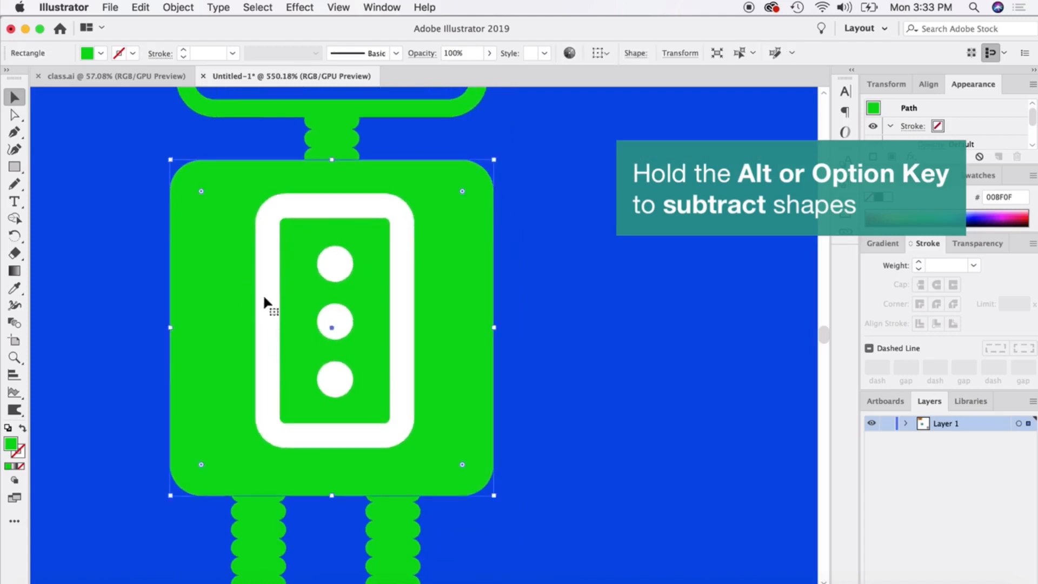
click(271, 297)
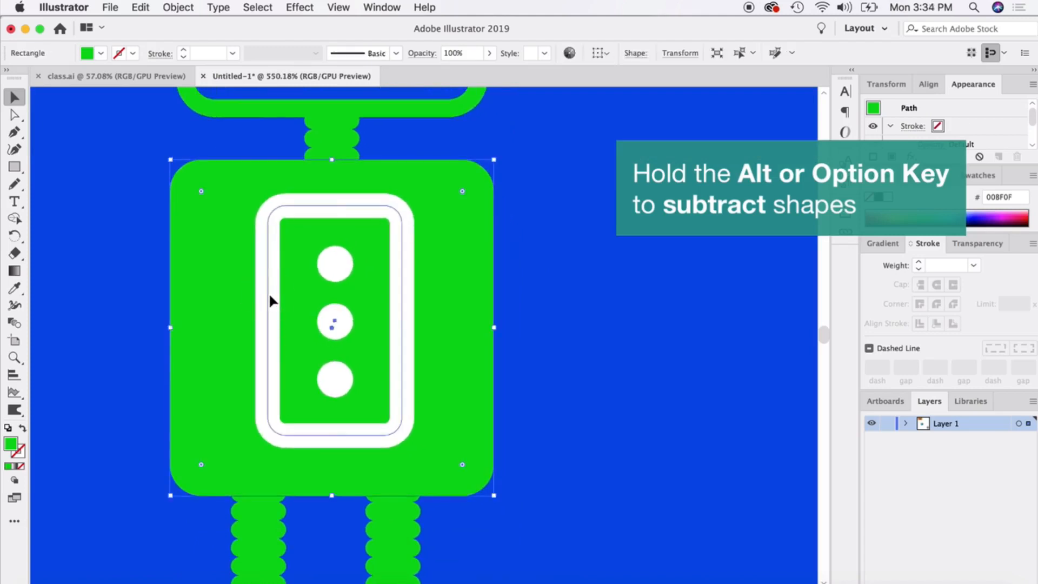
click(919, 269)
click(919, 269)
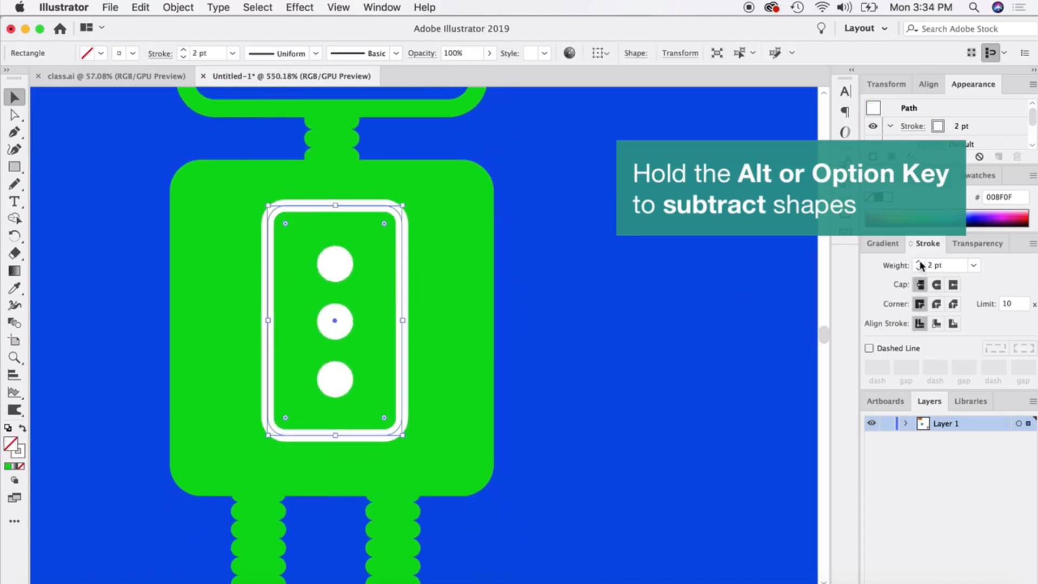
click(920, 262)
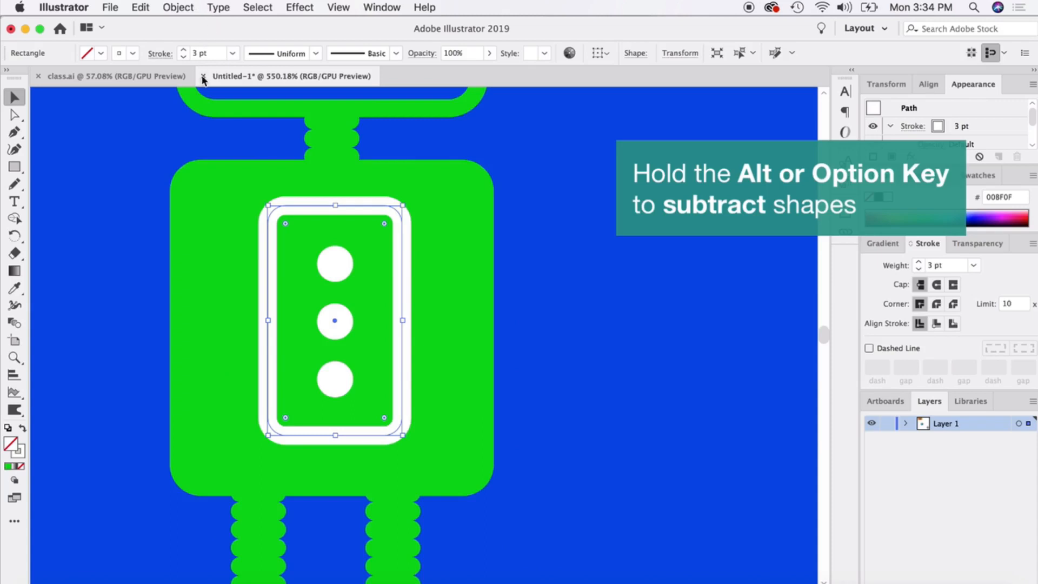
Convert the chest outline's stroke into a filled shape with Outline Stroke.
click(169, 8)
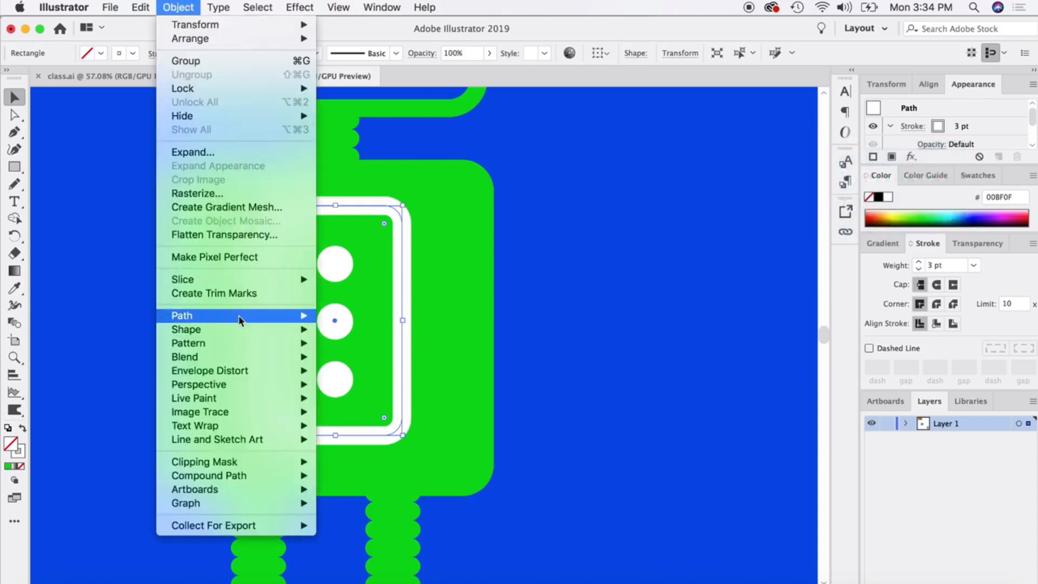
mouse_move(250, 323)
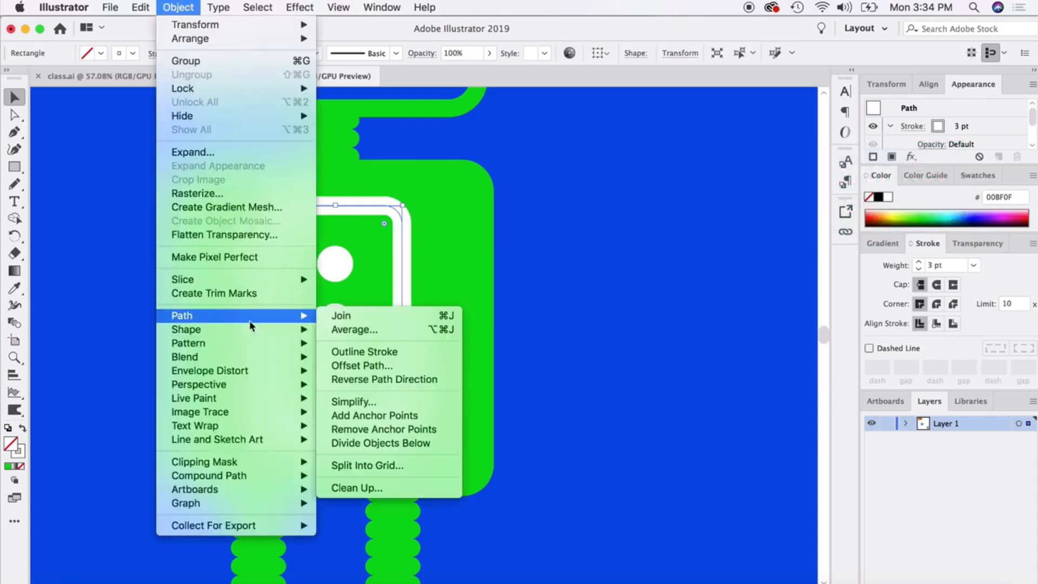
click(377, 354)
click(602, 266)
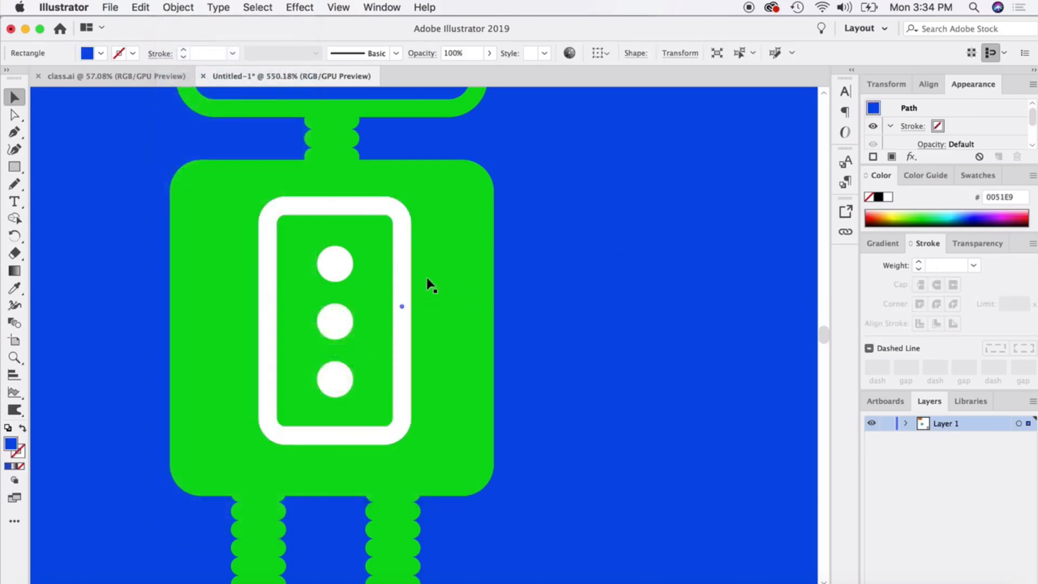
Select the chest frame, three circles and body, and subtract the circles and frame from the body using Shape Builder.
click(405, 270)
shift+click(333, 269)
shift+click(336, 325)
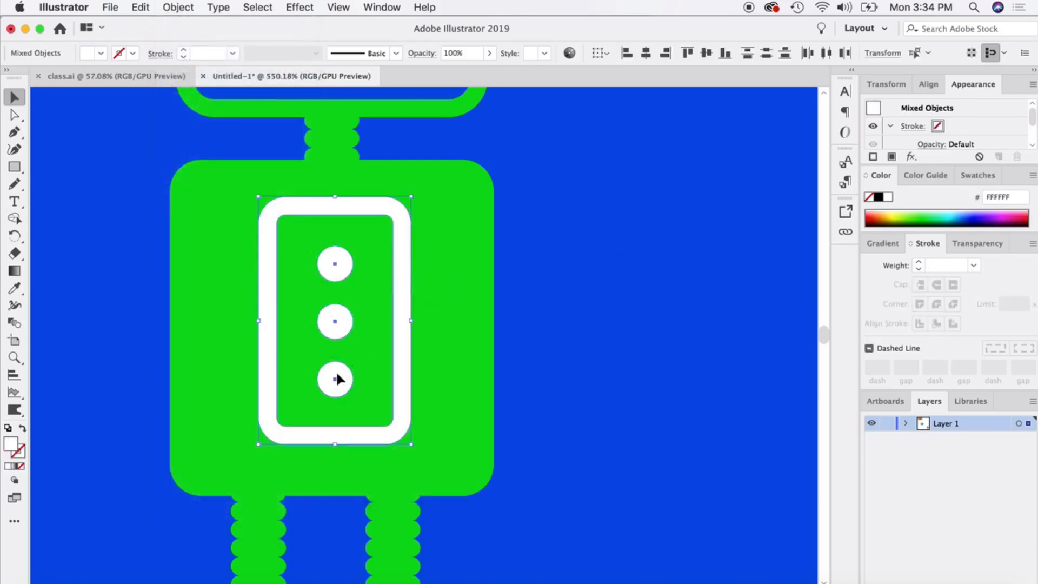
shift+click(336, 373)
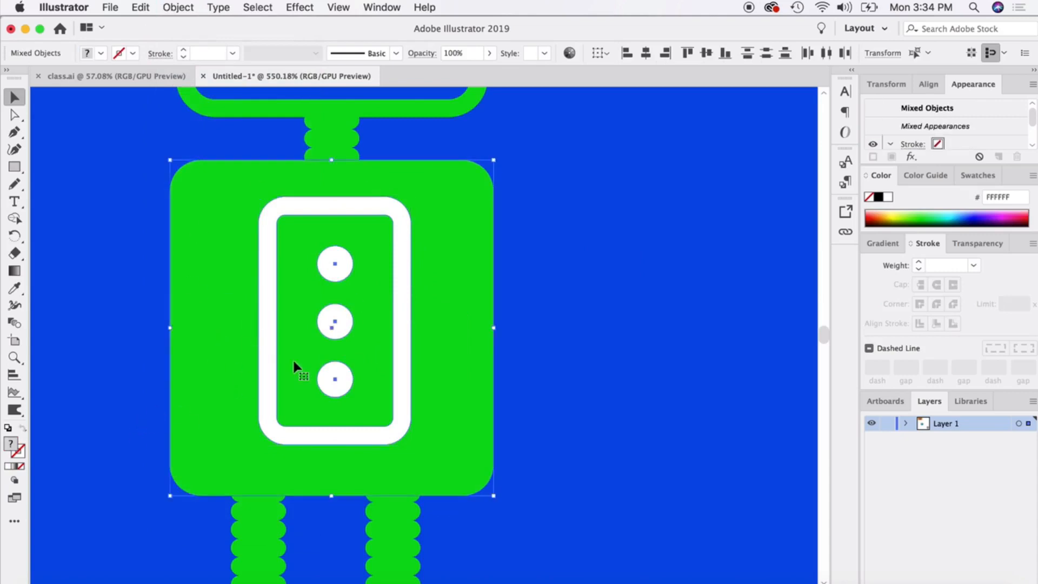
click(14, 218)
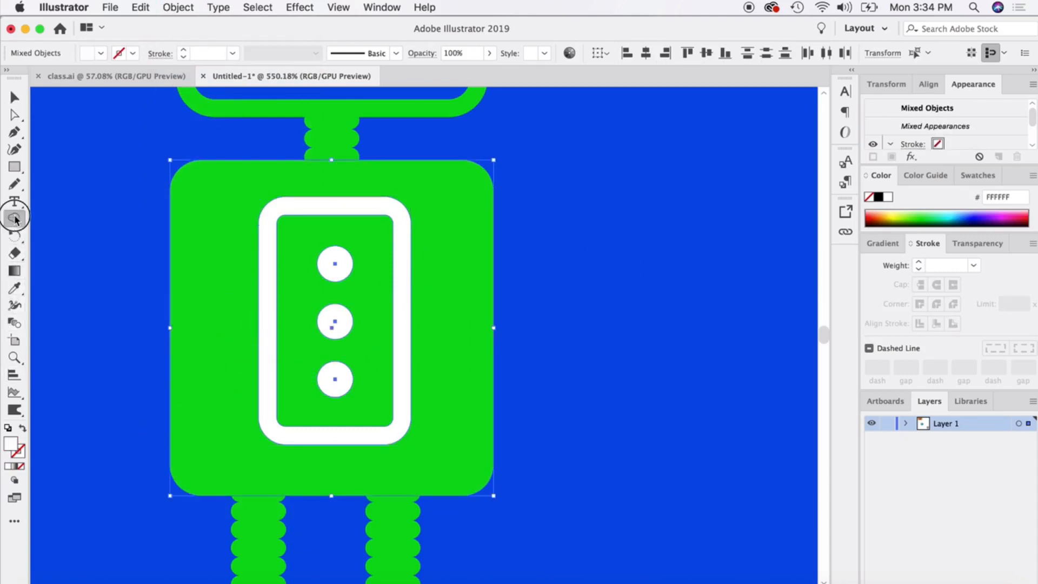
alt+click(335, 263)
alt+click(335, 323)
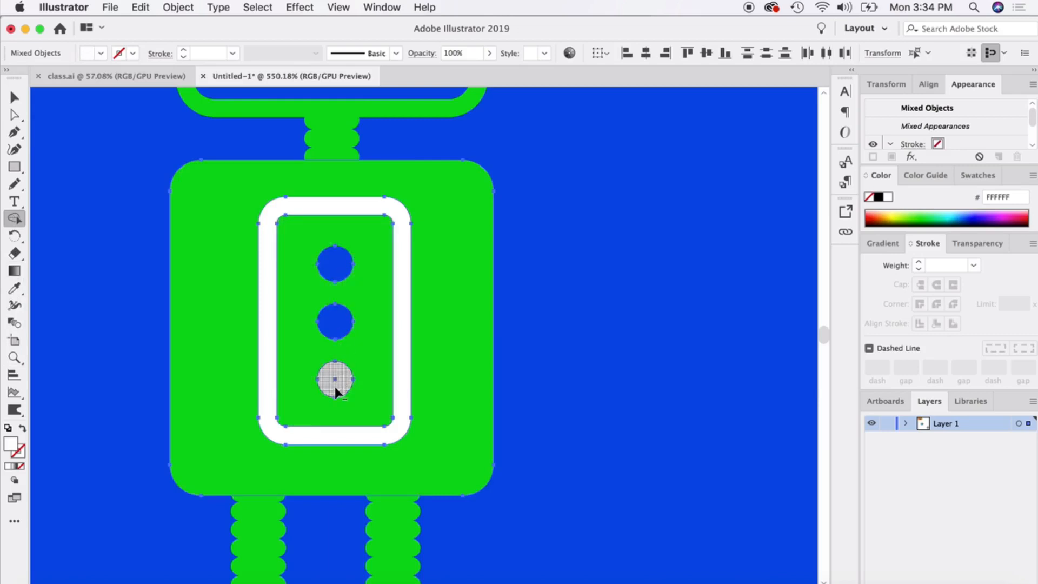
alt+click(336, 381)
alt+click(274, 292)
click(15, 97)
click(220, 261)
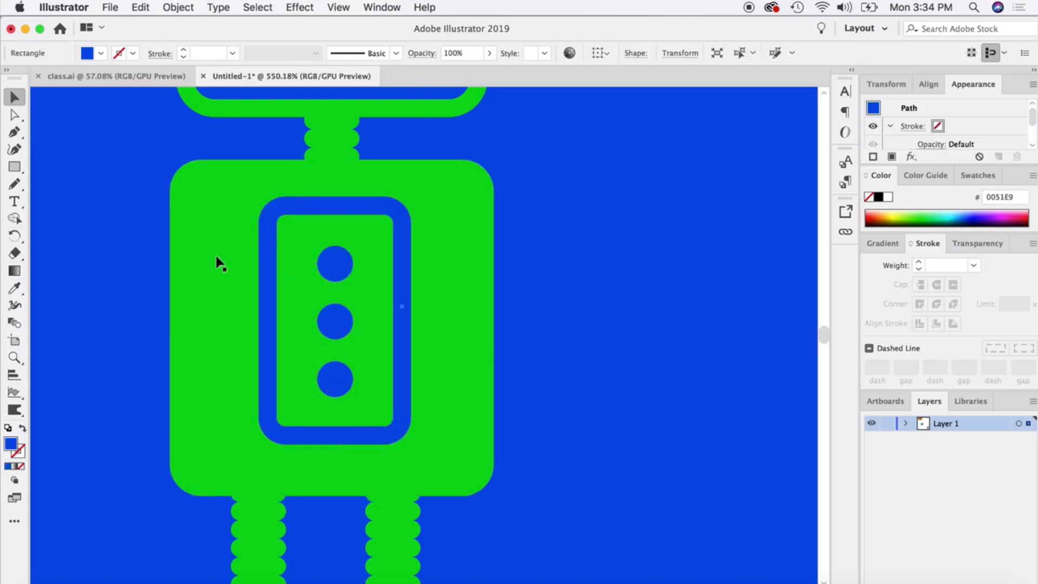
Select all the robot's shapes without the blue background and fill them with white FFFFFF.
scroll(230, 295, down, 2)
scroll(232, 302, down, 3)
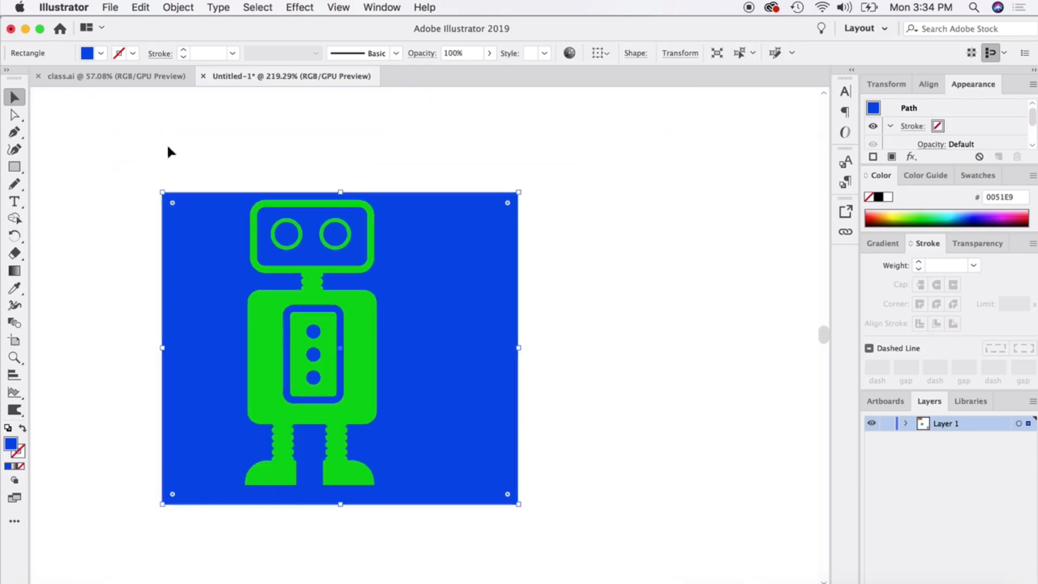
drag(168, 145, 495, 527)
click(887, 195)
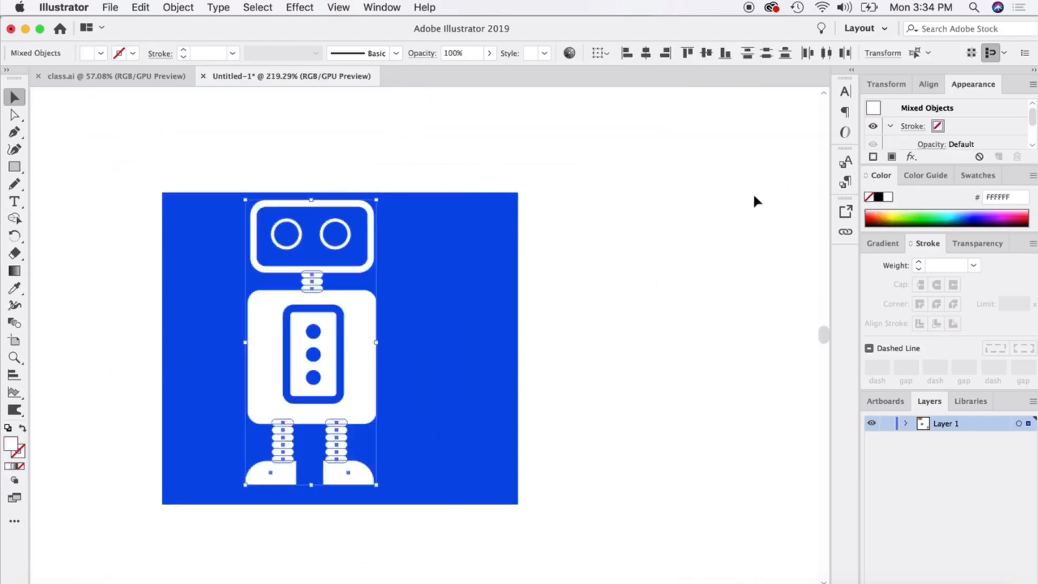
Scale the white robot down, move it to about the middle of the blue background, and deselect it.
drag(376, 200, 328, 306)
drag(306, 366, 361, 323)
click(573, 291)
scroll(377, 443, up, 2)
scroll(373, 440, up, 1)
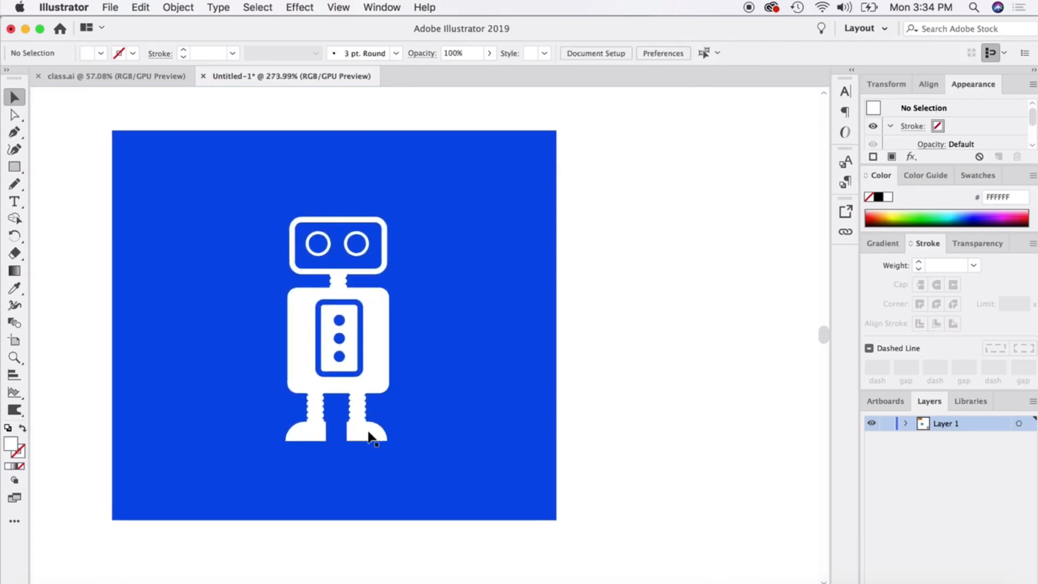
Select all the robot's parts without the blue background, group them, and deselect.
click(370, 431)
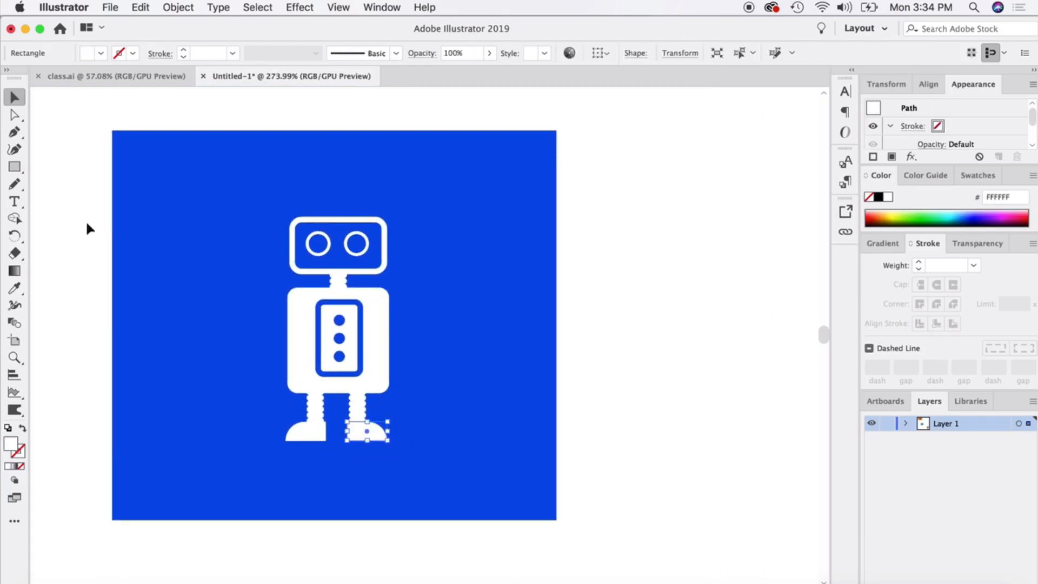
drag(73, 208, 473, 476)
shift+click(479, 411)
right_click(362, 312)
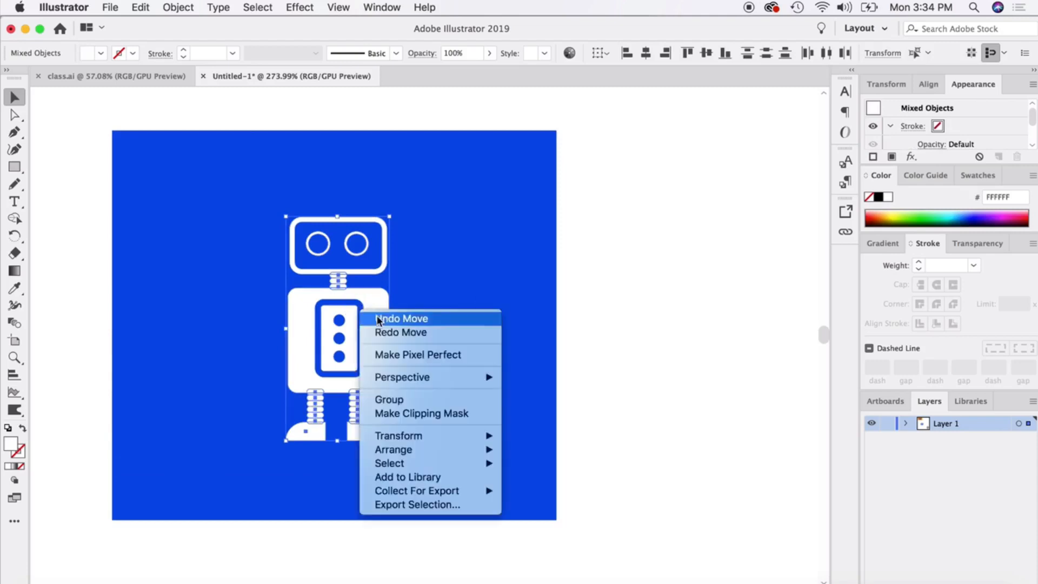
click(397, 401)
click(595, 317)
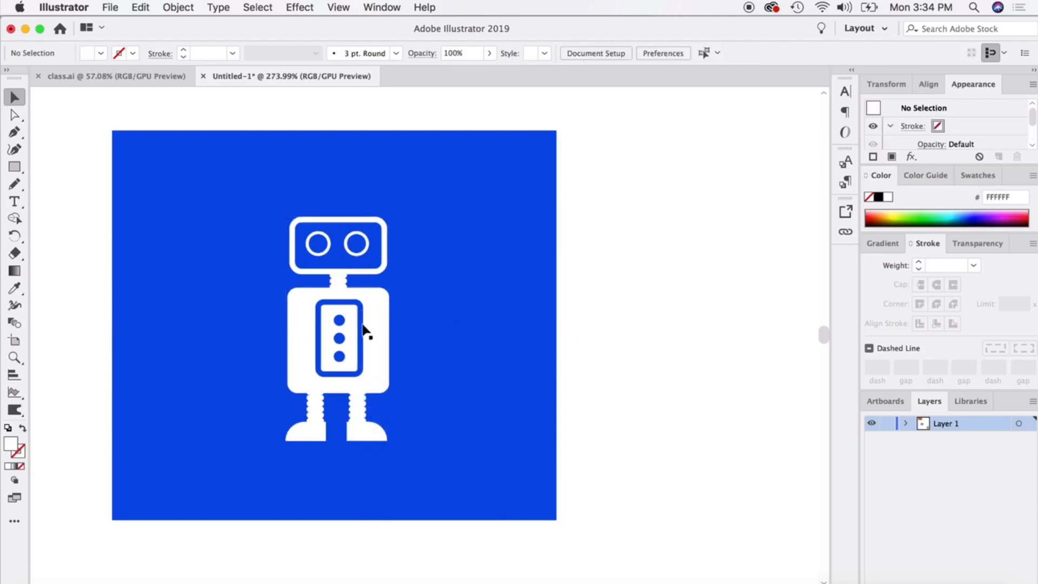
Move the robot group to the left half of the blue background and place a copy beside it on the right half.
drag(363, 328, 261, 316)
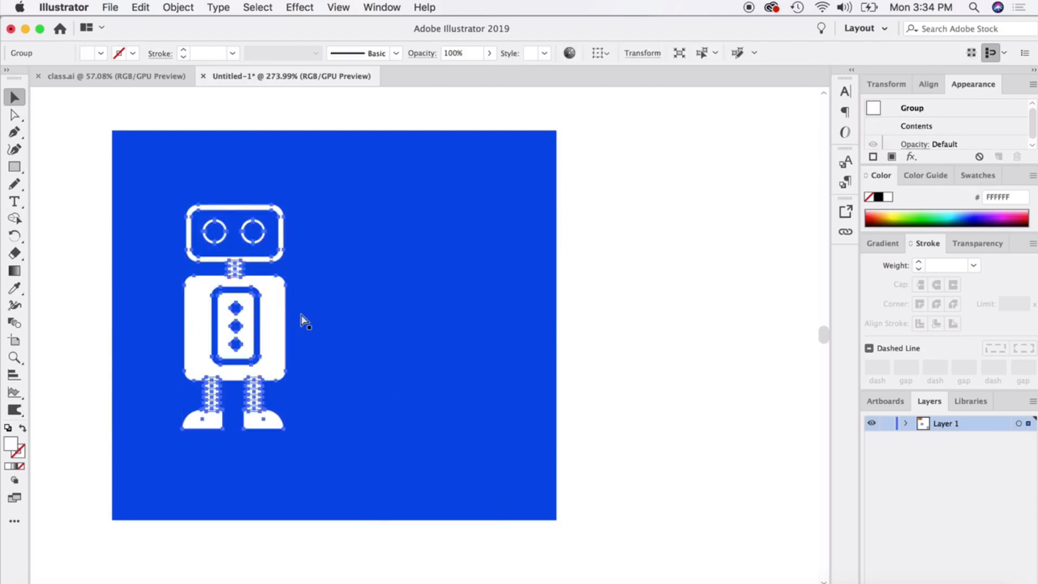
key(super+c)
key(super+v)
drag(386, 312, 380, 302)
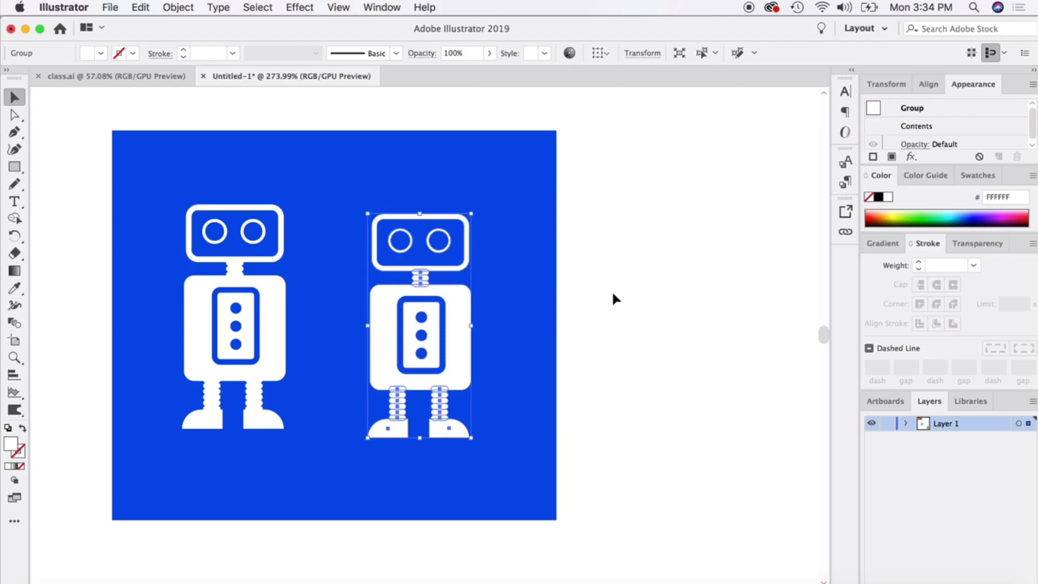
Merge the copied robot's shapes from the foot up to the head using Shape Builder.
click(19, 223)
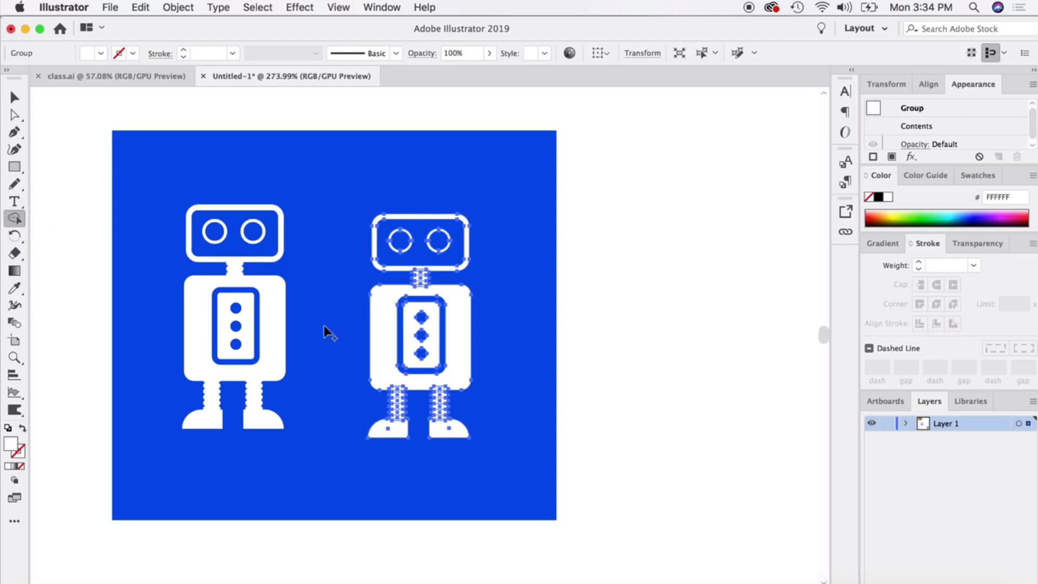
mouse_move(385, 427)
mouse_down()
mouse_move(404, 377)
mouse_move(435, 385)
mouse_move(443, 431)
mouse_move(440, 372)
mouse_move(424, 341)
mouse_move(427, 289)
mouse_move(414, 260)
mouse_move(378, 238)
mouse_up()
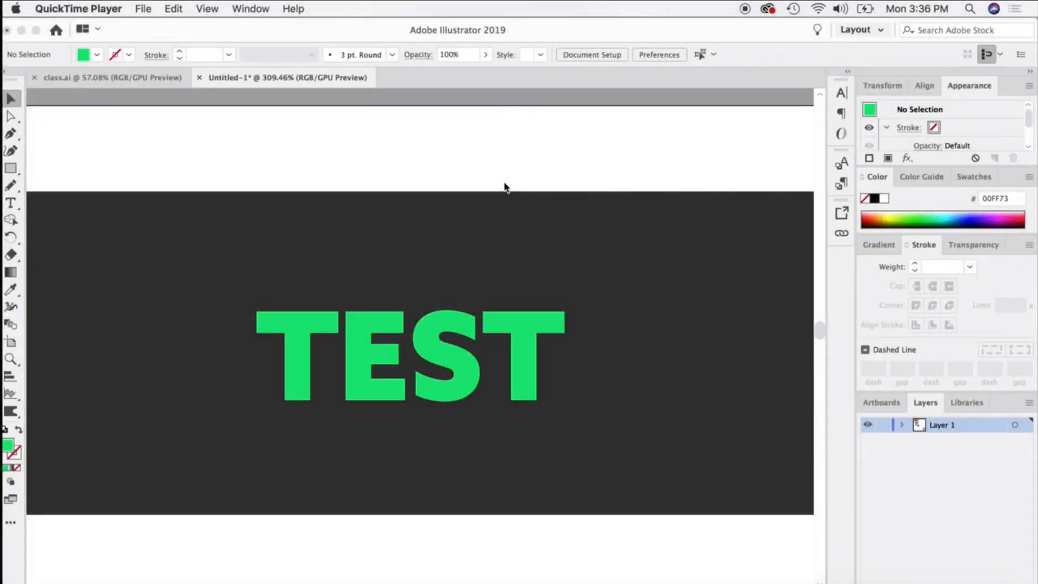
Convert the green TEST text into outlines and deselect it.
click(364, 352)
click(374, 386)
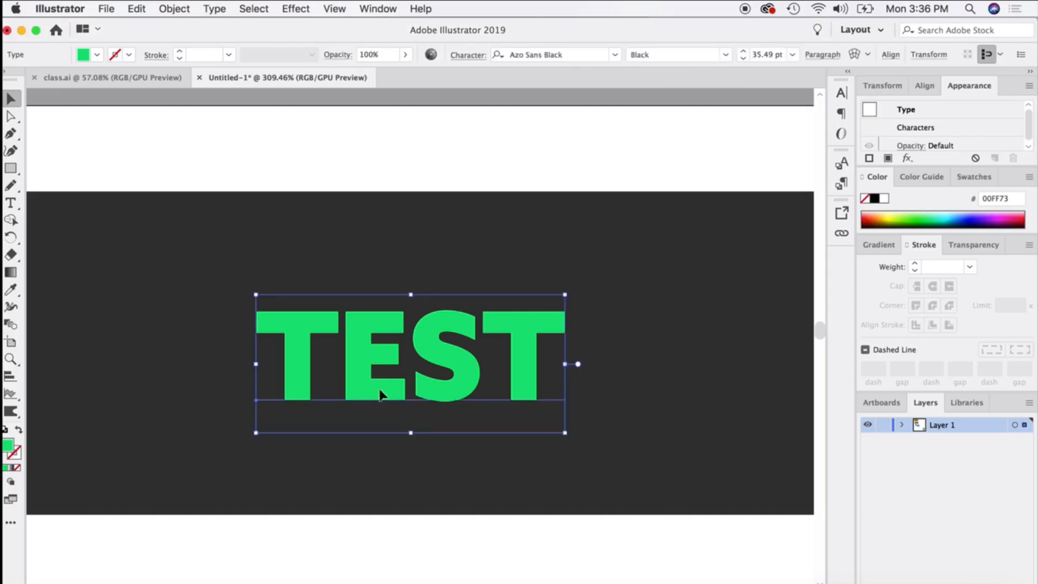
right_click(370, 322)
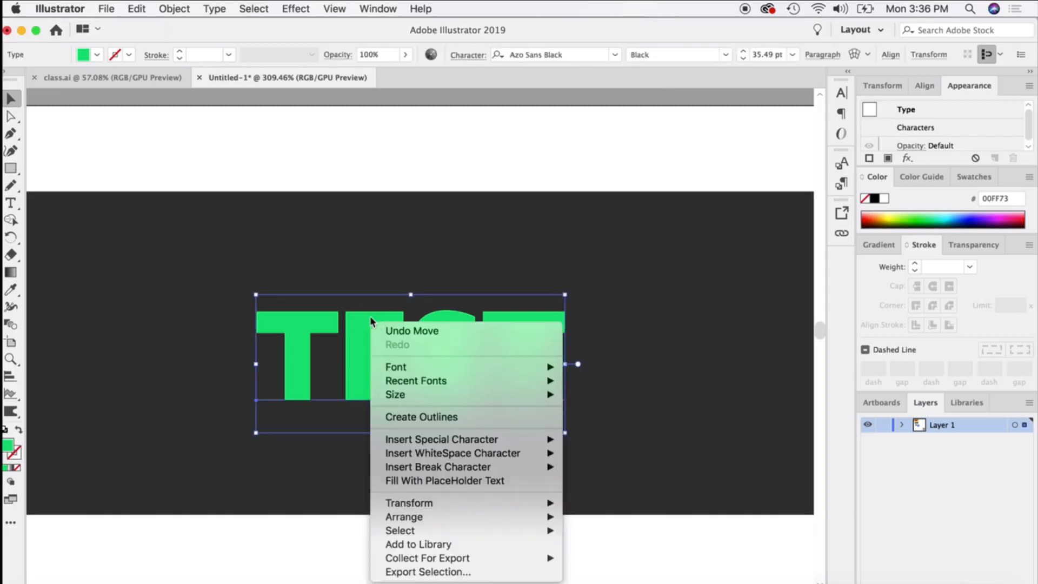
click(421, 416)
click(356, 186)
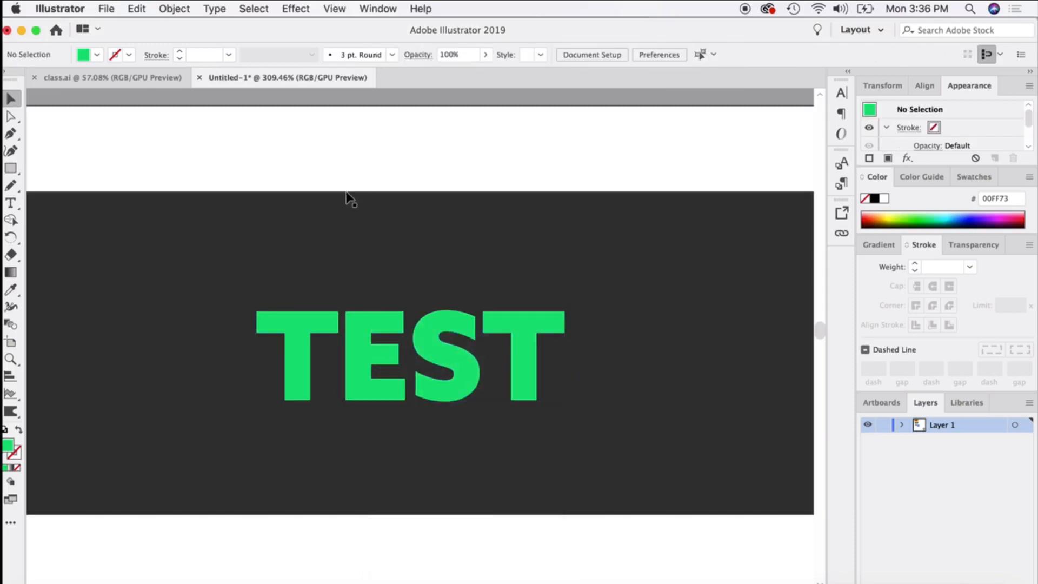
Select the TEST letters together with the dark rectangle, subtract all four letters from it using Shape Builder, and deselect.
drag(258, 188, 604, 456)
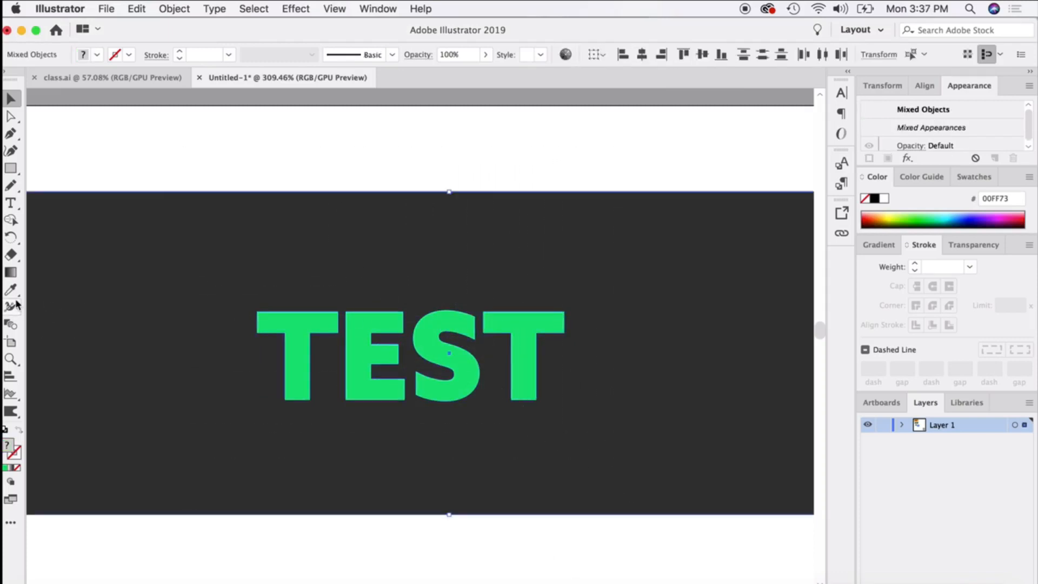
click(10, 221)
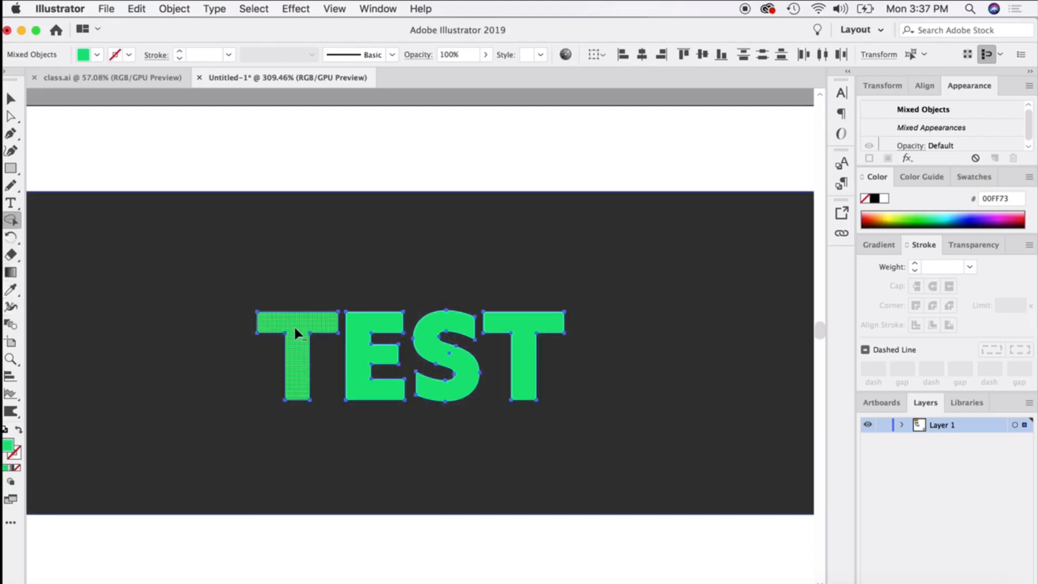
alt+click(294, 325)
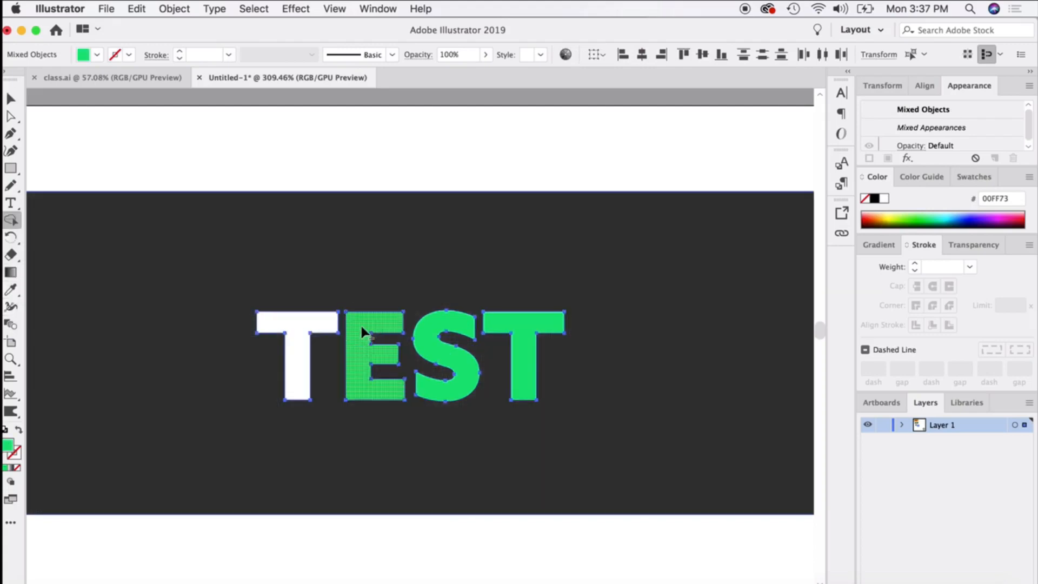
alt+click(364, 333)
alt+click(429, 354)
alt+click(530, 338)
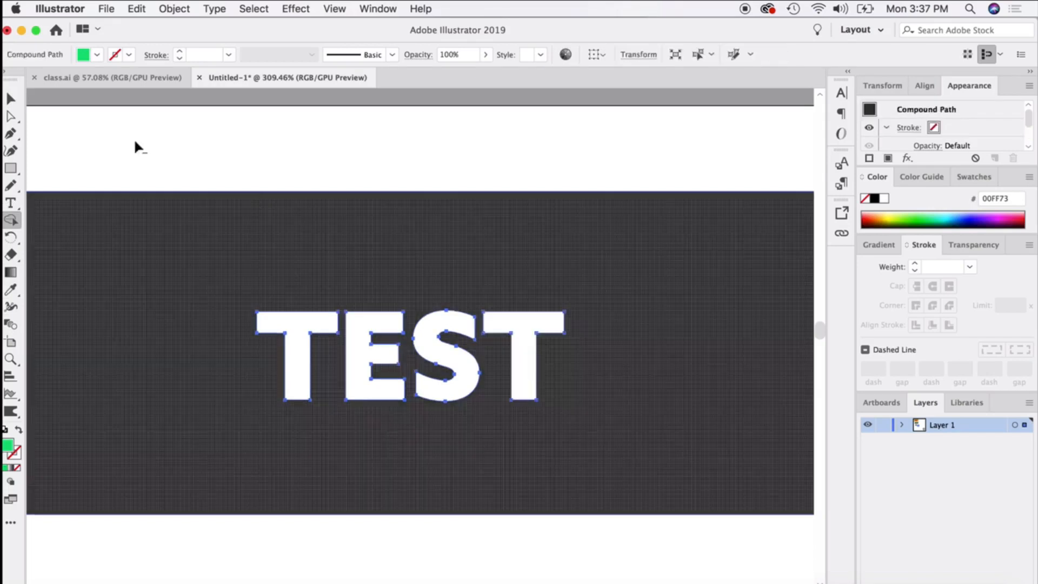
click(11, 99)
click(119, 146)
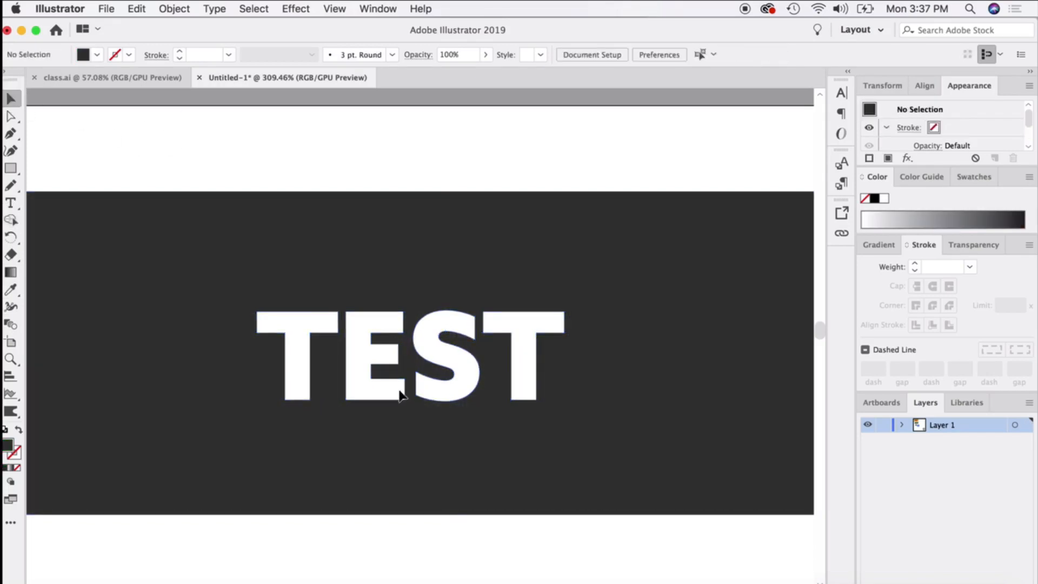
Draw a large rectangle over the TEST cutout and fill it with light grey.
scroll(401, 396, down, 2)
drag(62, 154, 654, 535)
double_click(8, 446)
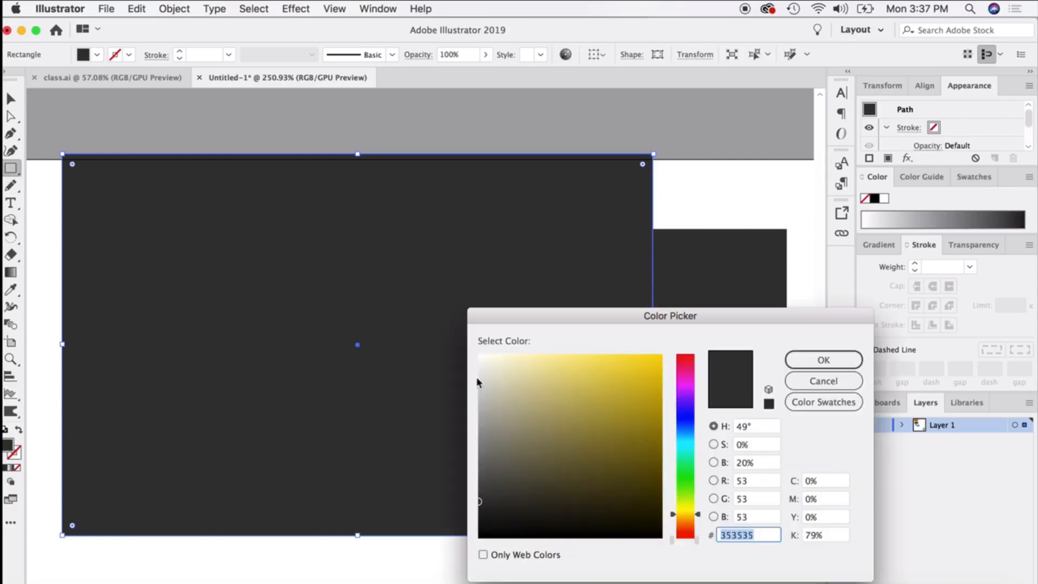
drag(625, 380, 648, 357)
click(811, 364)
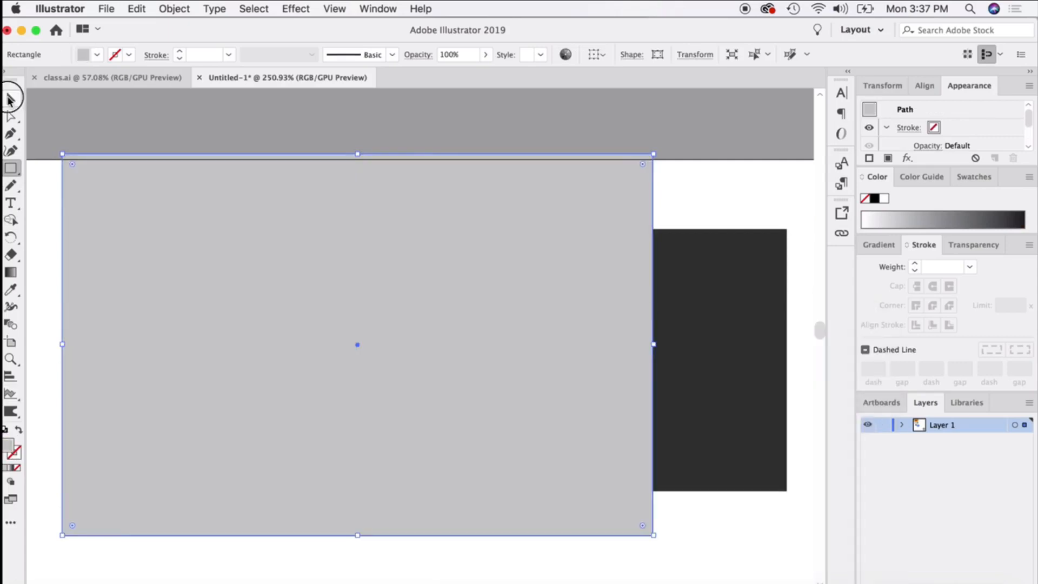
Send the light grey rectangle to the back, and move it left so the TEST cutout no longer overlaps it.
click(11, 99)
right_click(270, 220)
click(451, 478)
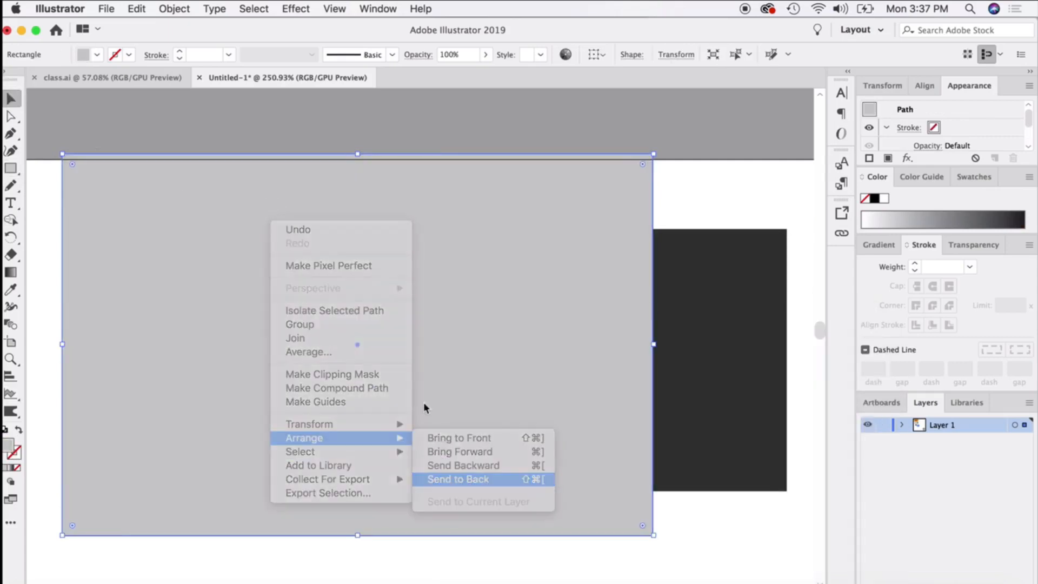
drag(450, 195, 202, 208)
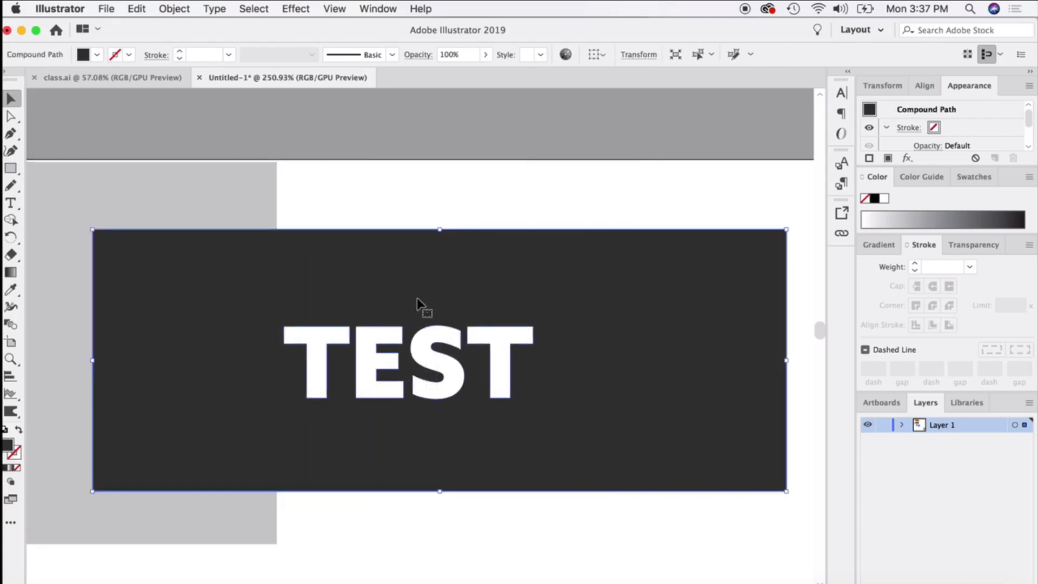
Nudge the dark TEST cutout slightly up and left, and delete both the cutout and the grey rectangle.
drag(413, 282, 411, 279)
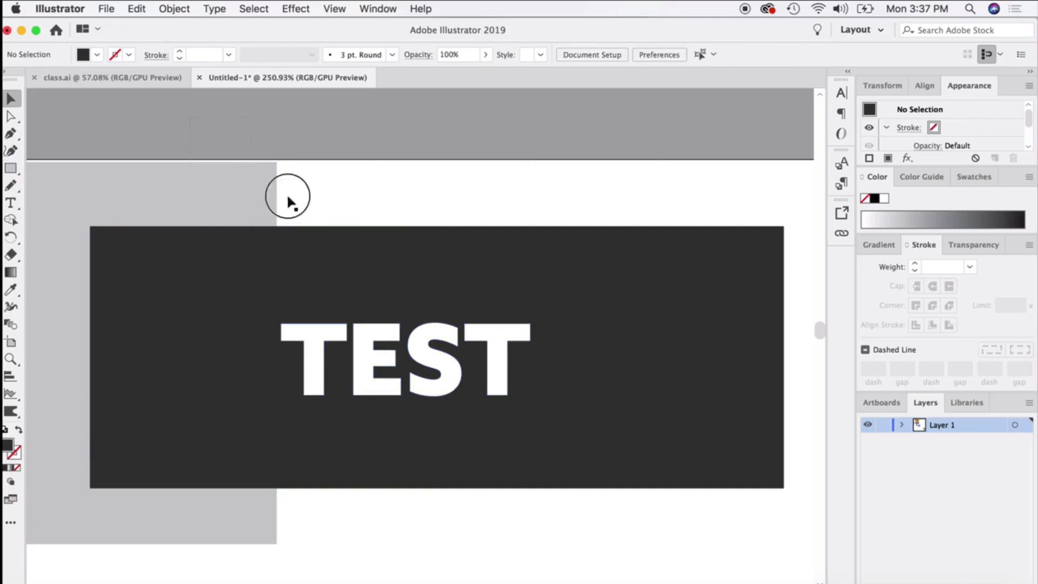
key(Delete)
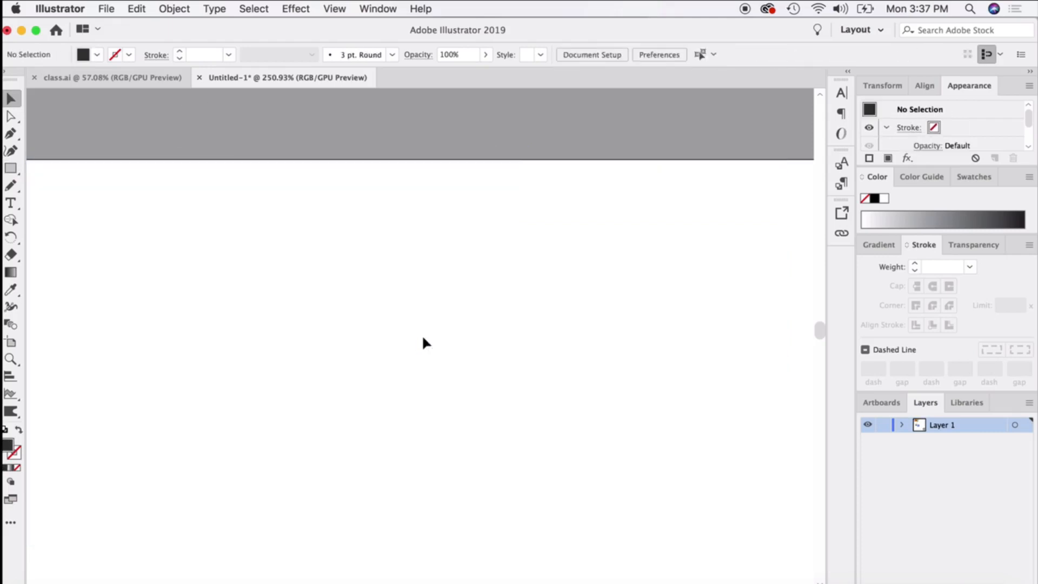
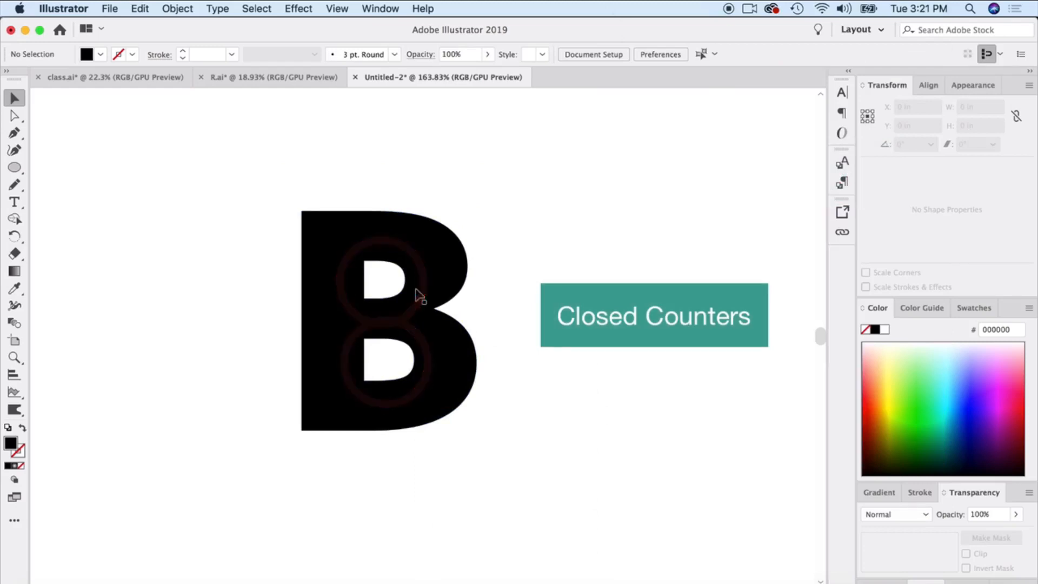
Draw a black circle about 0.625 in wide and position it over the B's upper counter.
click(14, 169)
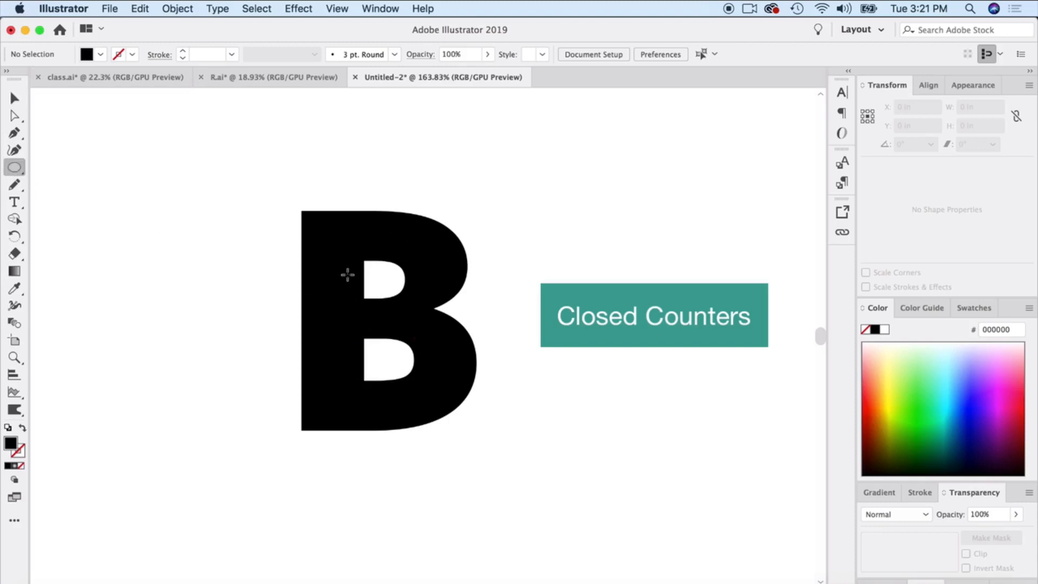
drag(338, 252, 420, 333)
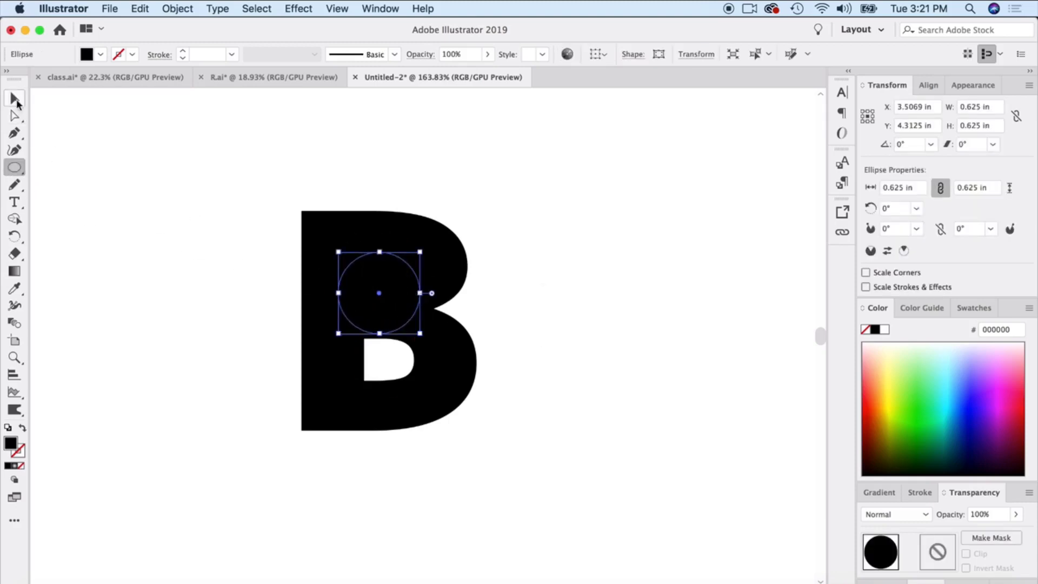
click(15, 99)
drag(360, 291, 364, 271)
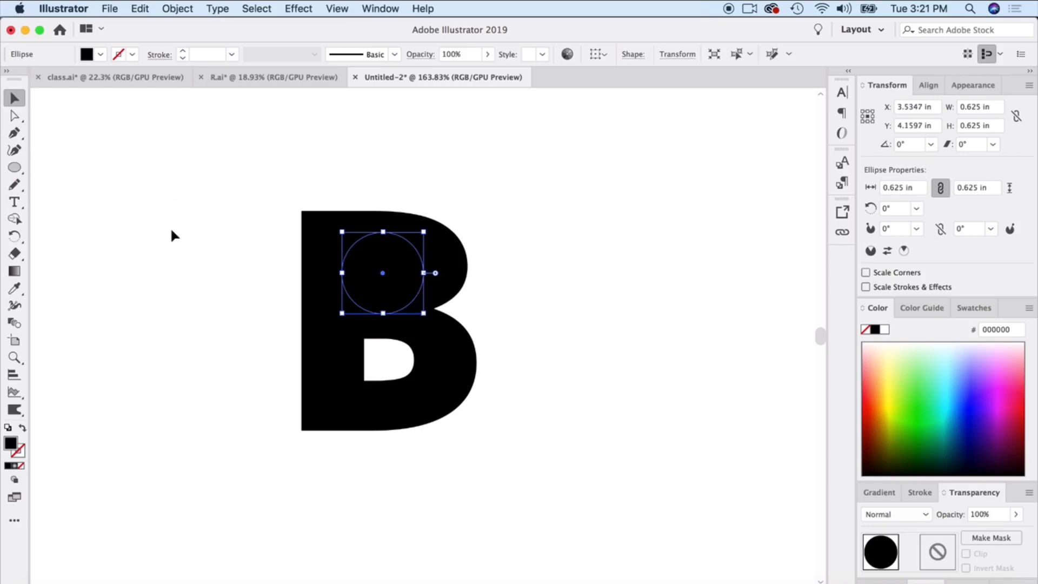
Draw a second black circle, 0.625 in wide, over the B's lower counter and deselect it.
click(13, 168)
drag(342, 329, 423, 370)
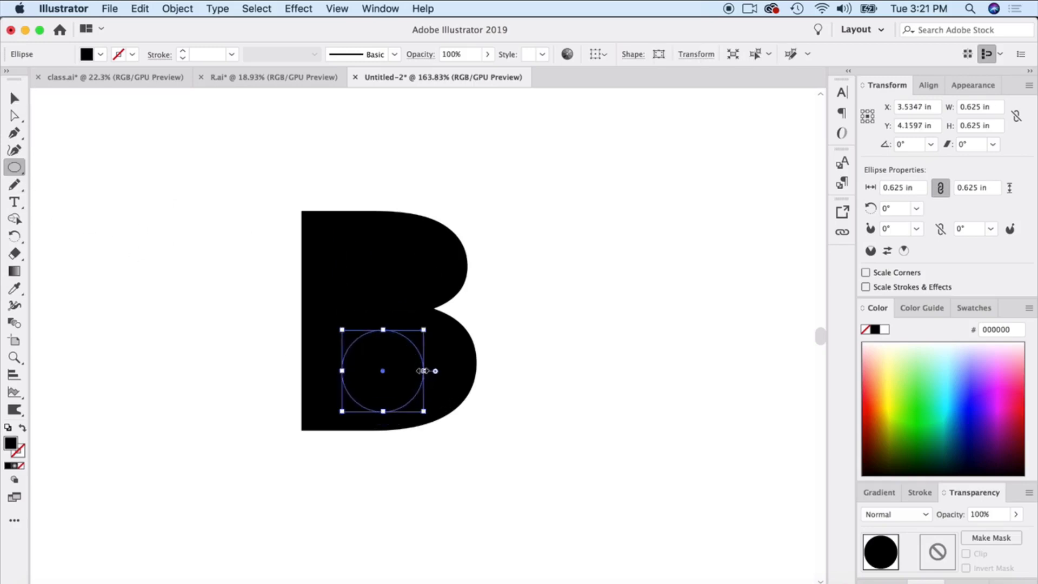
click(14, 98)
click(130, 163)
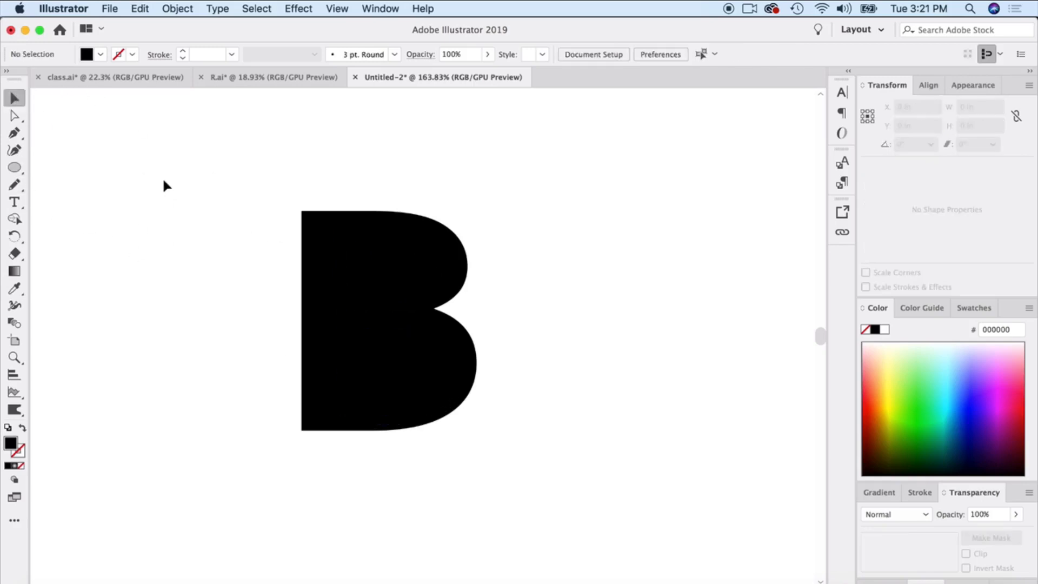
Select the B with both circles, merge them into one solid shape using Shape Builder, and deselect.
drag(209, 174, 566, 505)
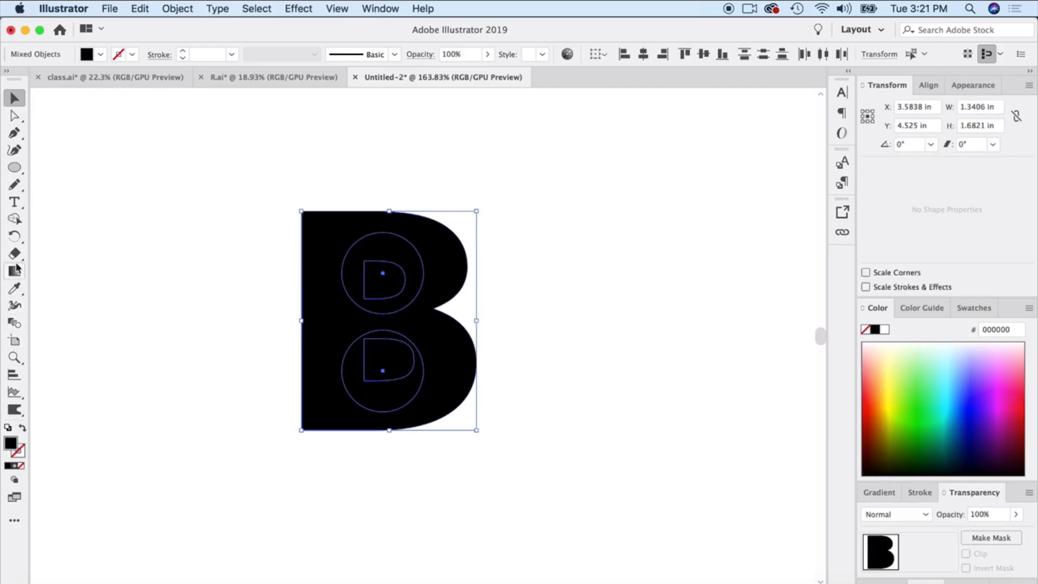
click(15, 220)
mouse_move(361, 173)
mouse_down()
mouse_move(405, 373)
mouse_move(378, 387)
mouse_move(396, 270)
mouse_move(395, 390)
mouse_up()
click(14, 98)
click(229, 339)
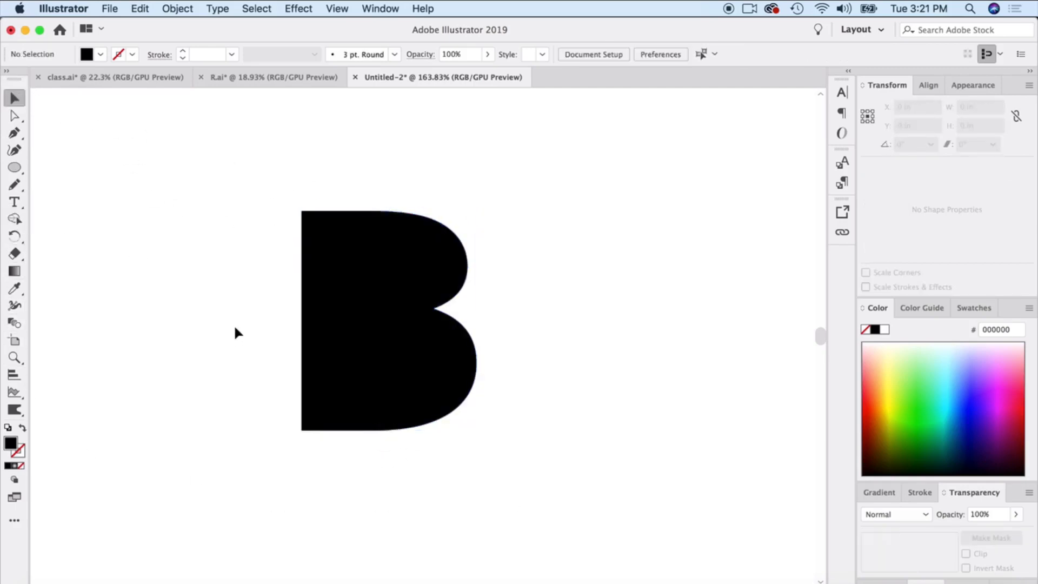
Try converting the B's upper-left corner and moving its notch point with the Curvature tool, undoing each change.
click(395, 325)
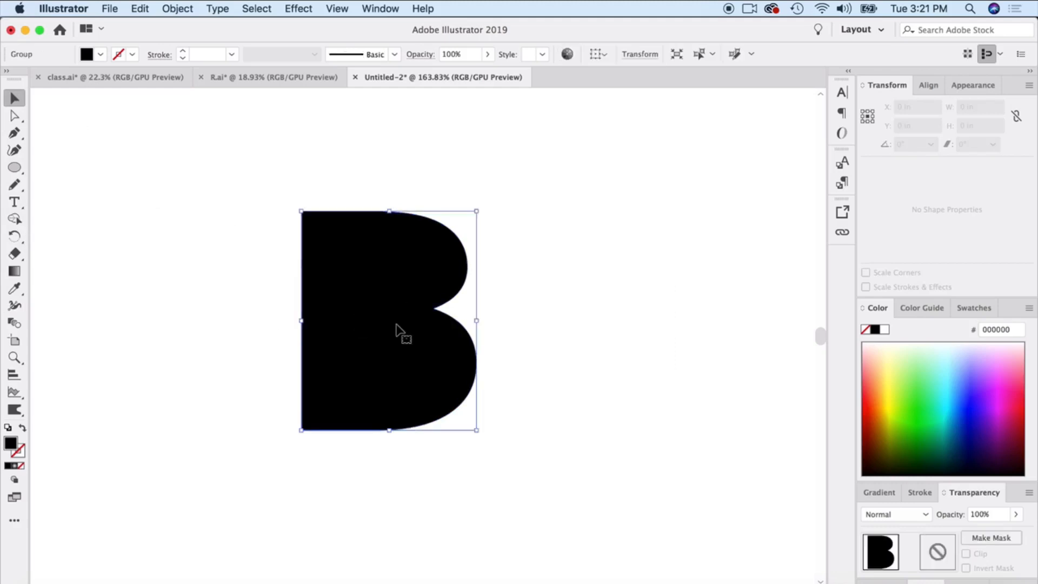
click(19, 152)
scroll(443, 323, up, 5)
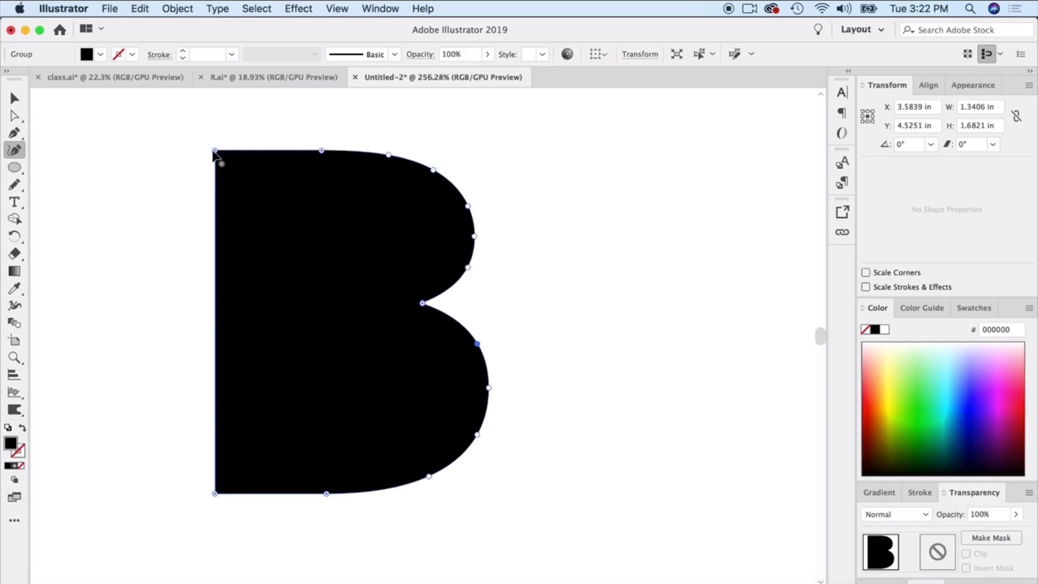
double_click(215, 151)
key(super+z)
drag(422, 303, 405, 310)
key(super+z)
click(15, 98)
click(121, 145)
click(248, 211)
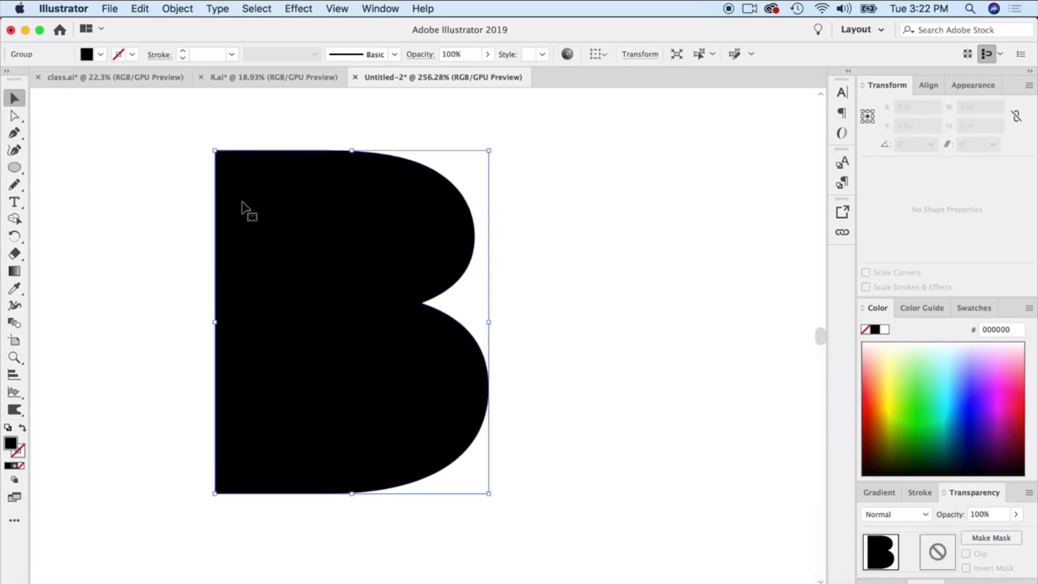
click(155, 216)
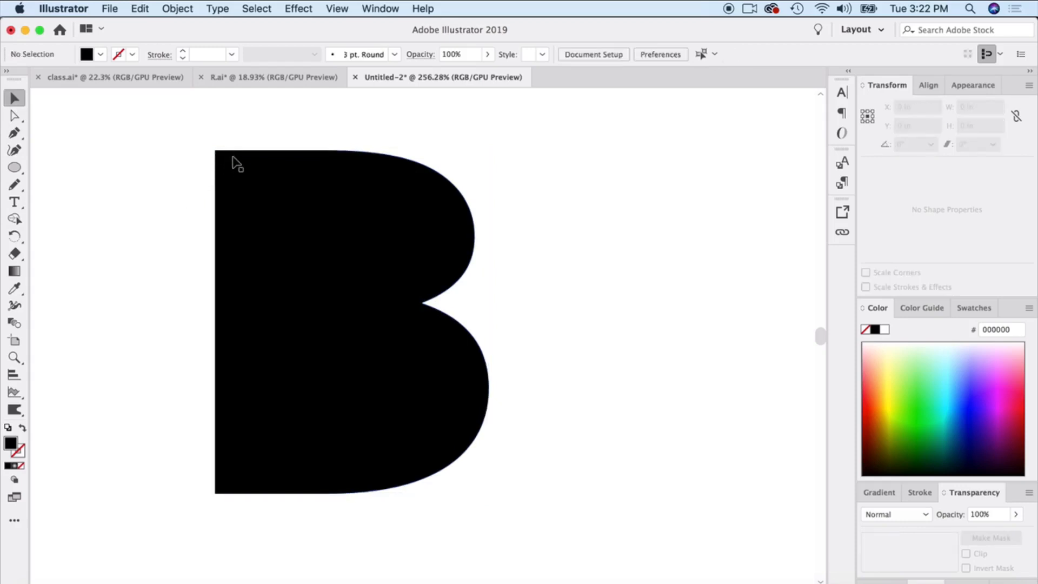
Round the B's two left corners to 0.11 in with the Direct Selection tool's live corners, and deselect.
click(234, 182)
click(14, 117)
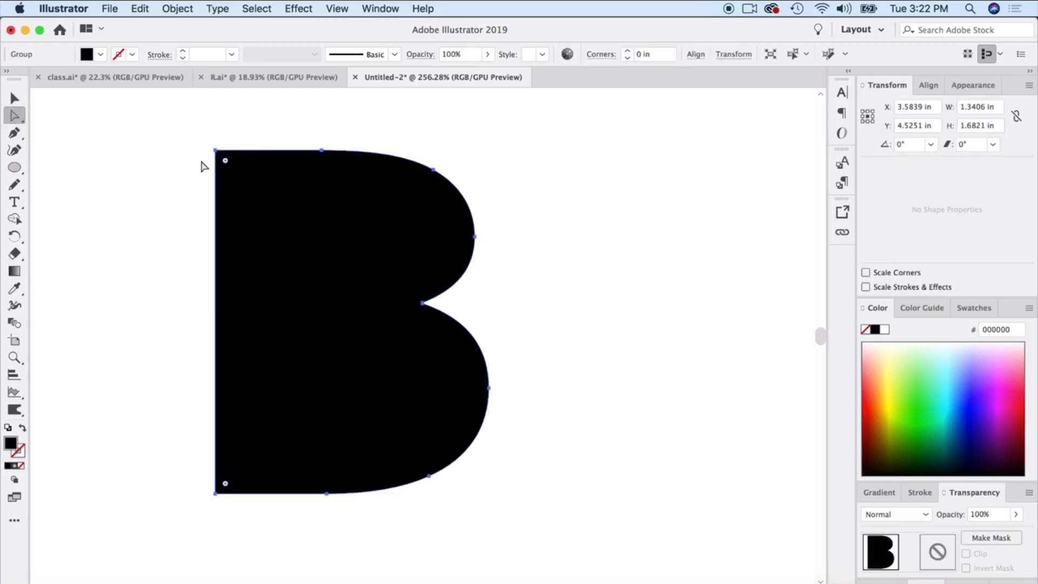
scroll(225, 281, up, 5)
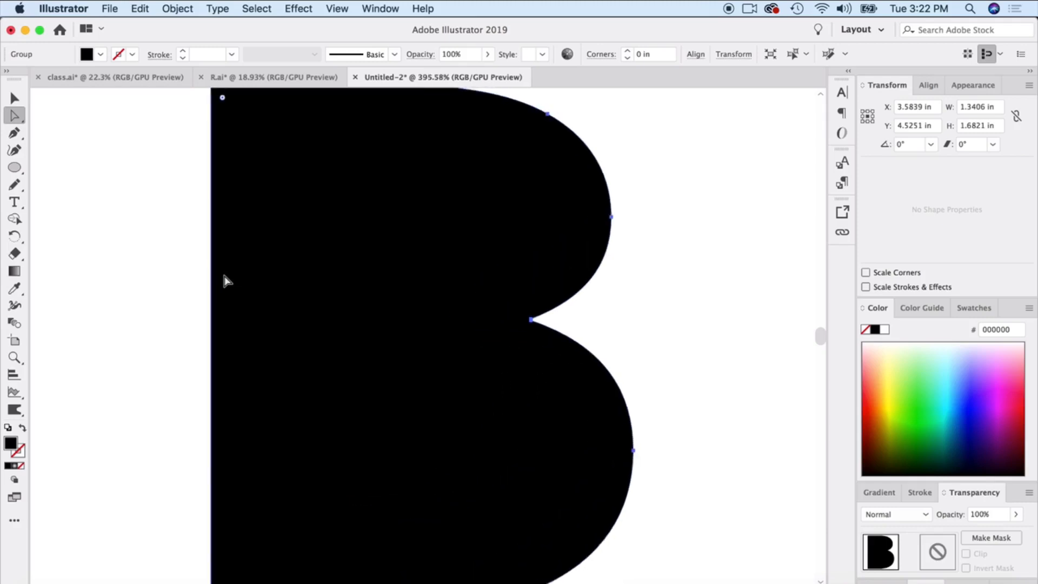
drag(241, 172, 250, 180)
click(212, 277)
scroll(212, 277, down, 3)
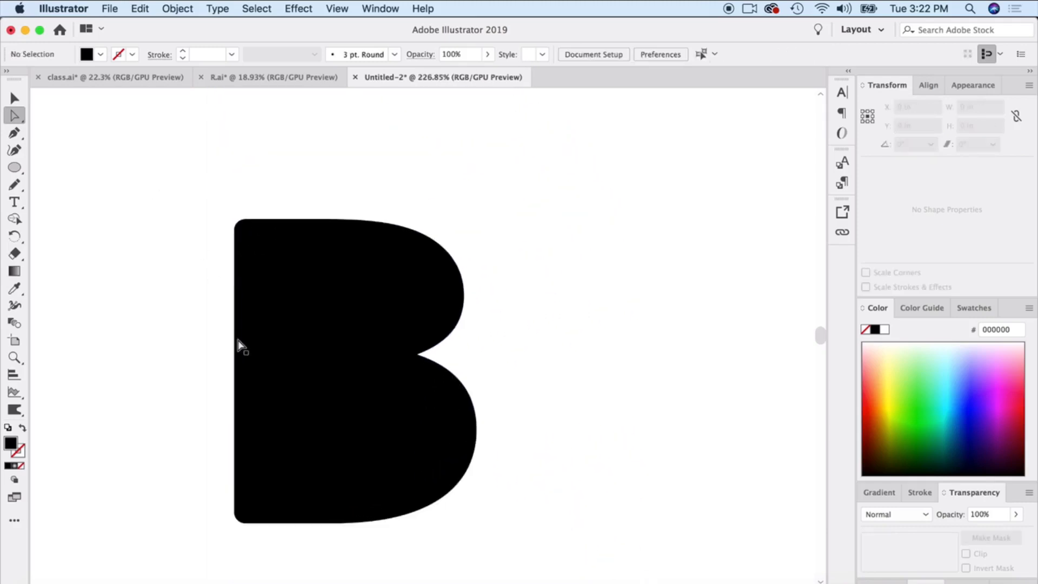
click(261, 310)
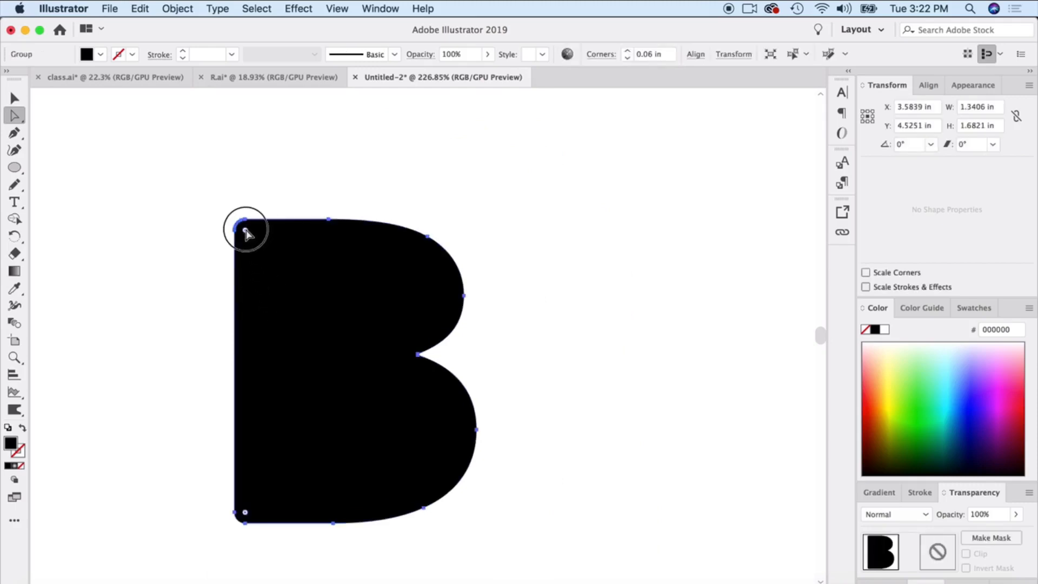
click(255, 240)
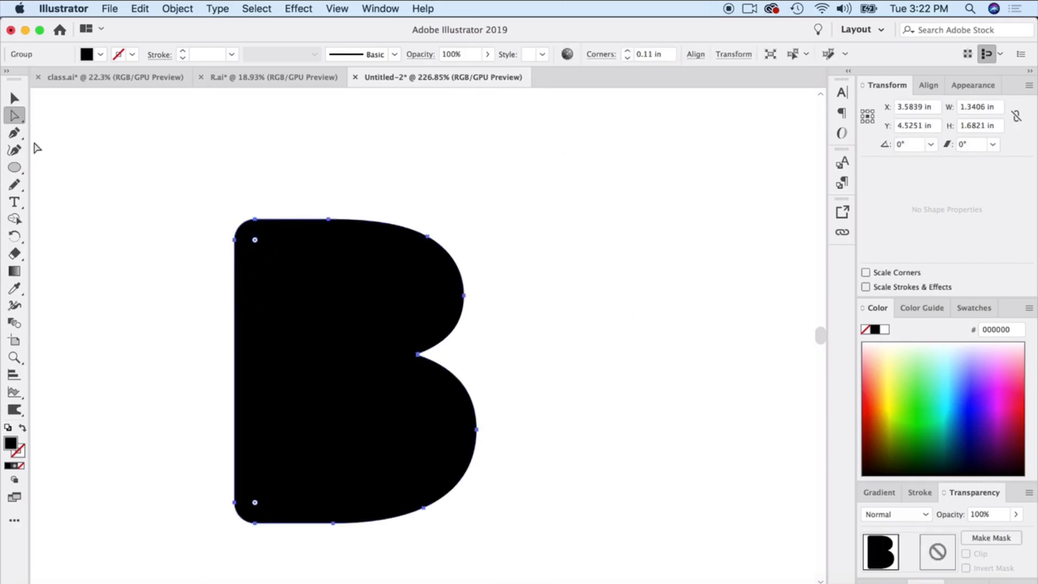
click(15, 99)
click(139, 160)
scroll(308, 362, down, 2)
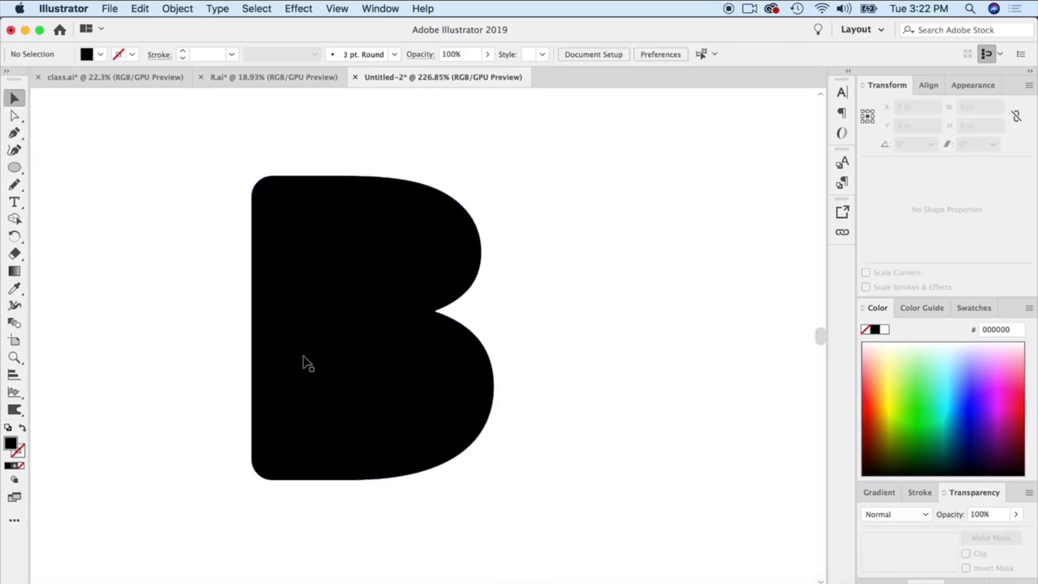
Apply a freeform gradient to the B, placing four colour points across its body and making the lower-bowl point turquoise.
scroll(301, 364, down, 2)
click(343, 371)
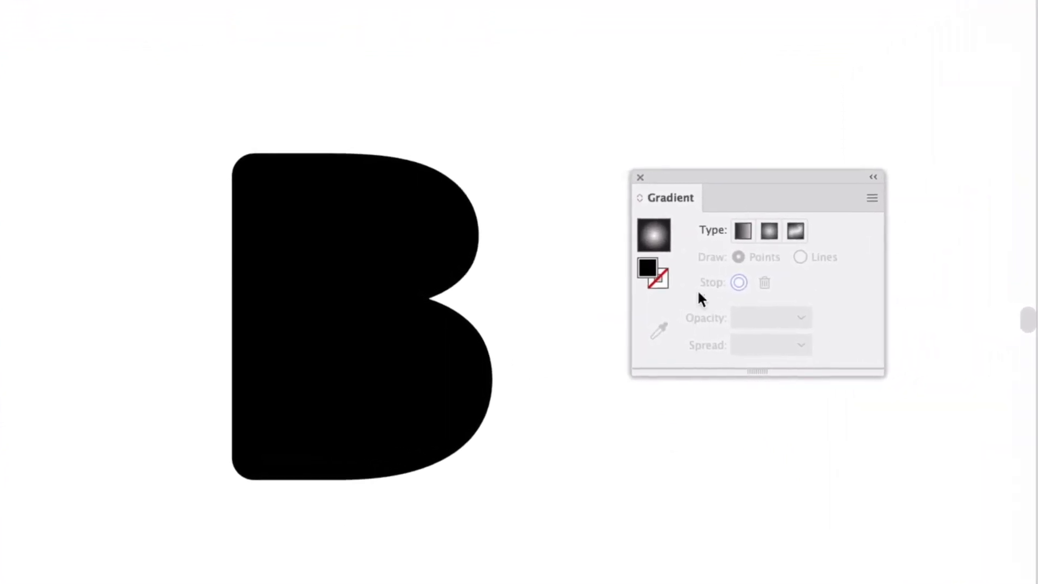
click(798, 229)
click(401, 262)
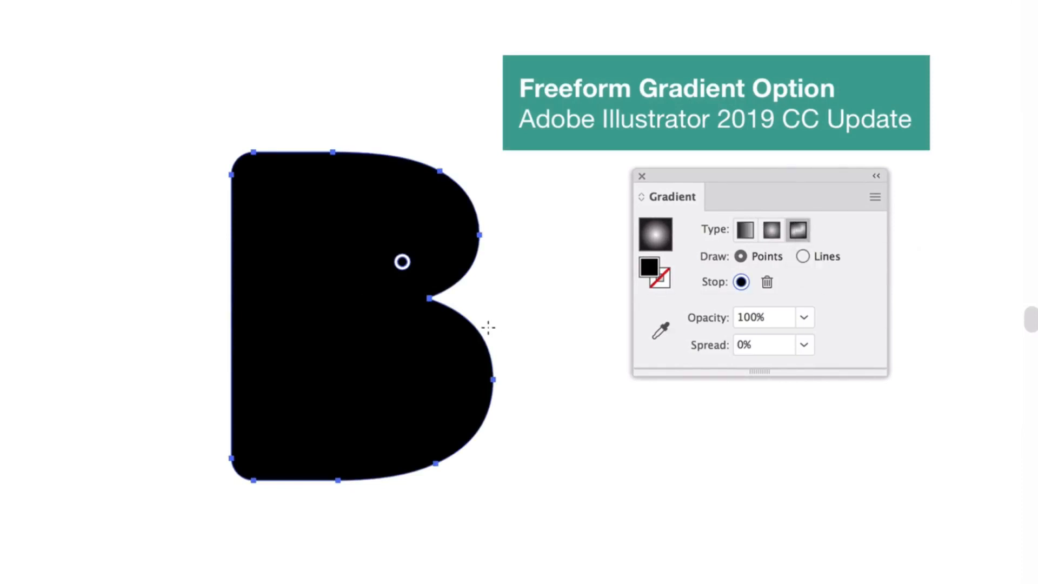
click(319, 310)
click(286, 215)
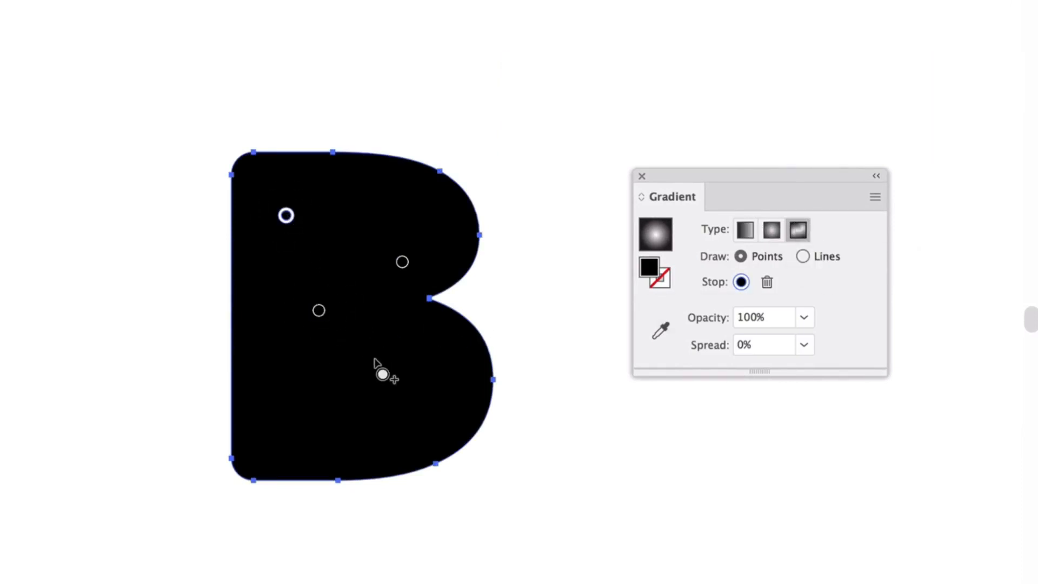
click(381, 372)
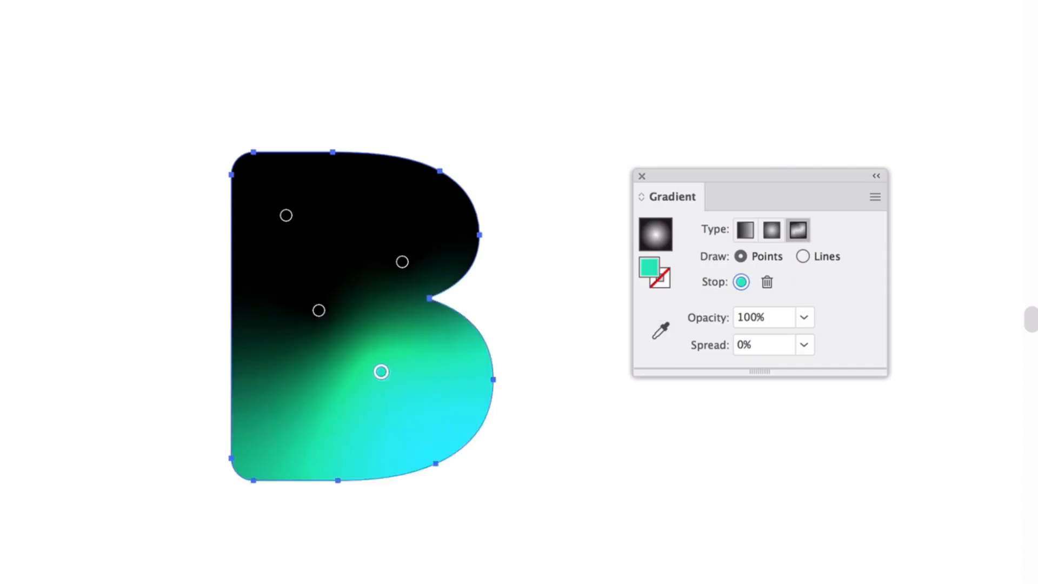
Colour the B's middle gradient point blue, the upper-bowl point crimson, and the upper-left point pink.
click(318, 311)
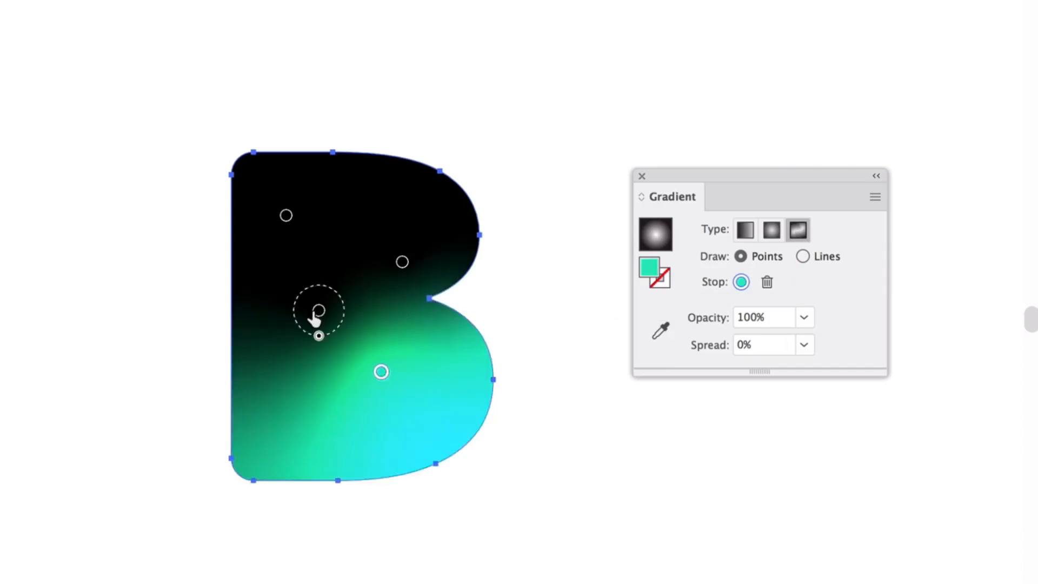
click(402, 262)
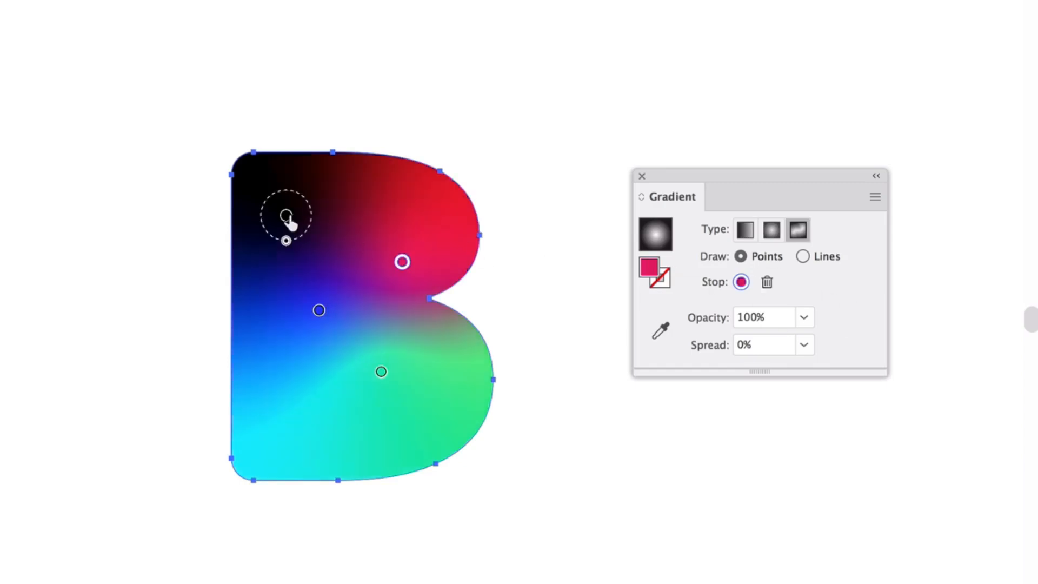
click(286, 216)
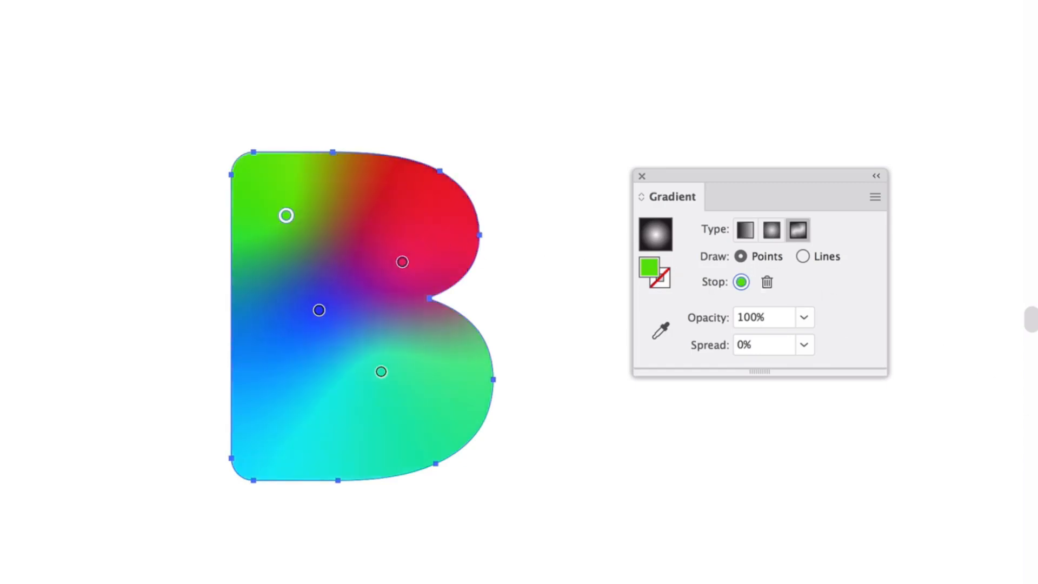
Move the blue gradient point toward the B's straight edge and the turquoise point deeper into the lower bowl.
drag(319, 310, 298, 349)
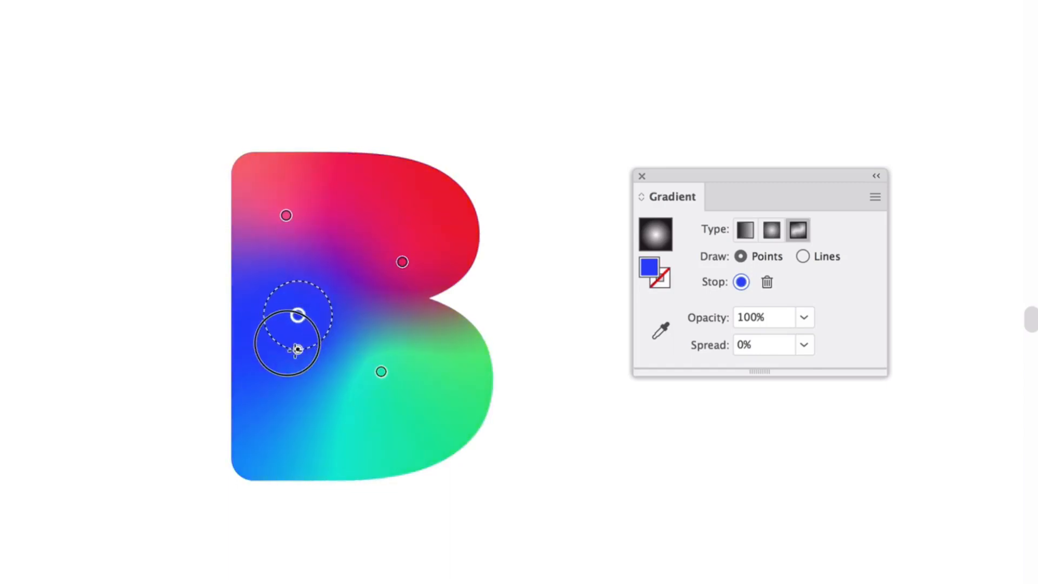
drag(381, 371, 427, 405)
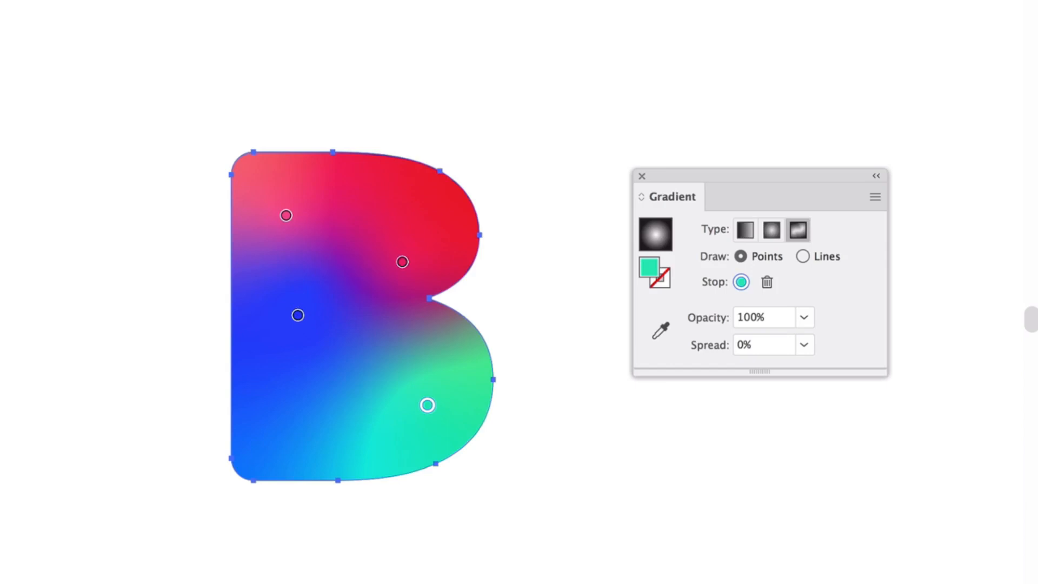
key(v)
Move the gradient B to the right and place a pasted copy of it to its left.
key(a)
key(v)
drag(246, 195, 537, 197)
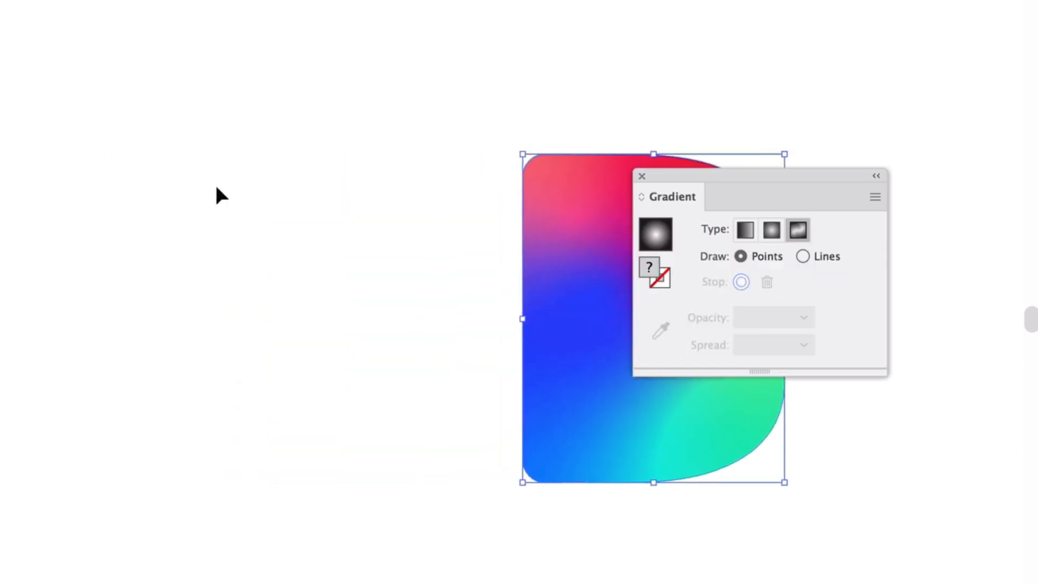
key(ctrl+v)
drag(481, 287, 283, 271)
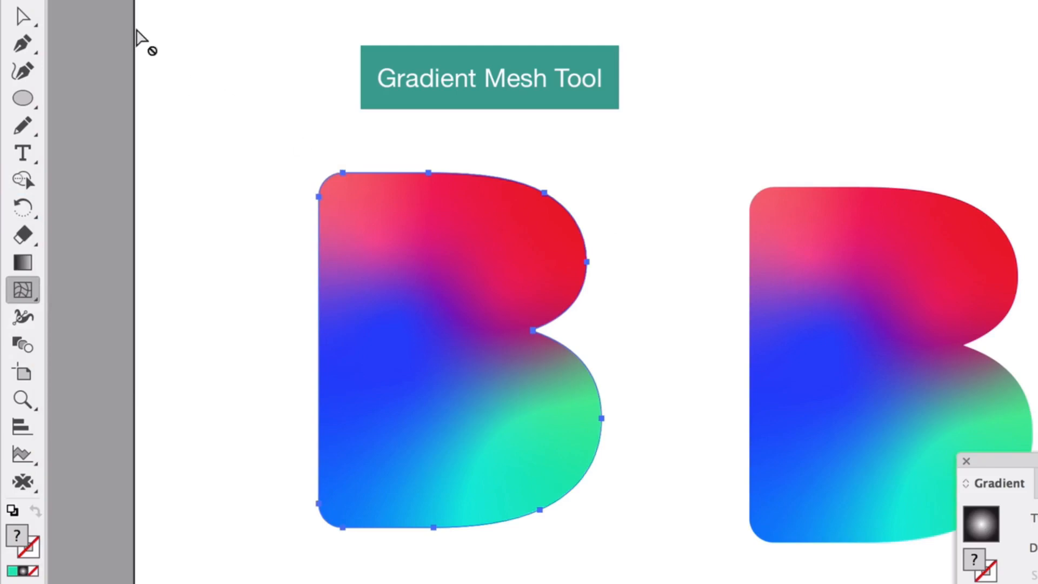
Select the left B and replace its freeform gradient with a solid black fill.
click(23, 1)
click(213, 120)
click(422, 313)
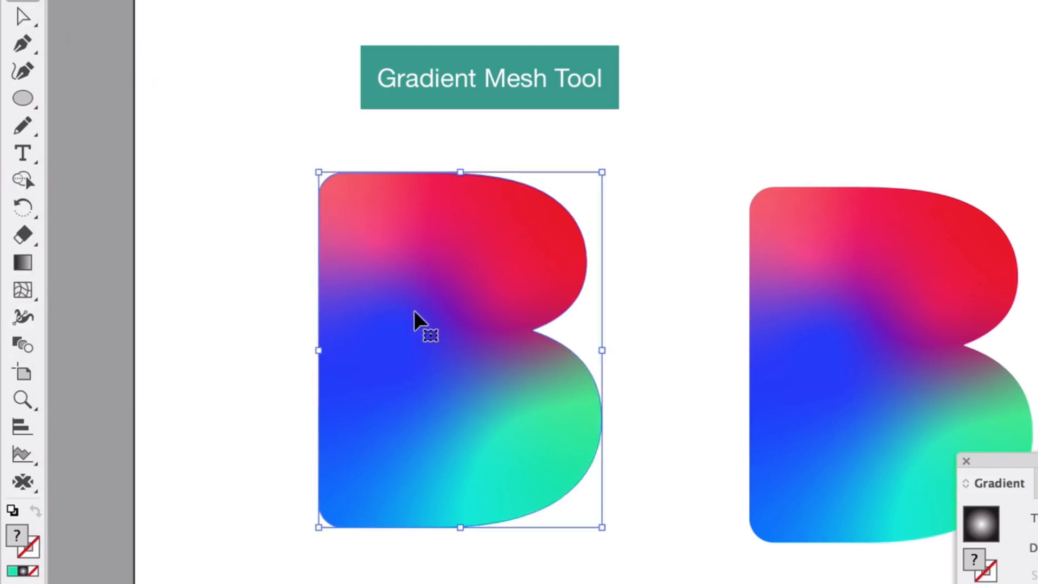
key(d)
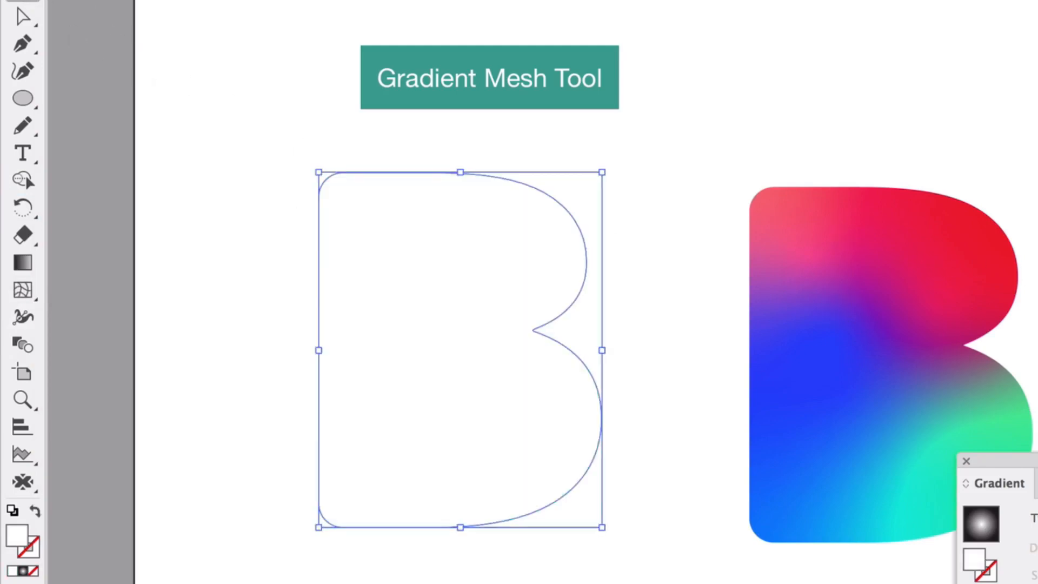
Add gradient mesh points in the black B's upper and lower halves, and reshape the vertical mesh line through them.
click(25, 291)
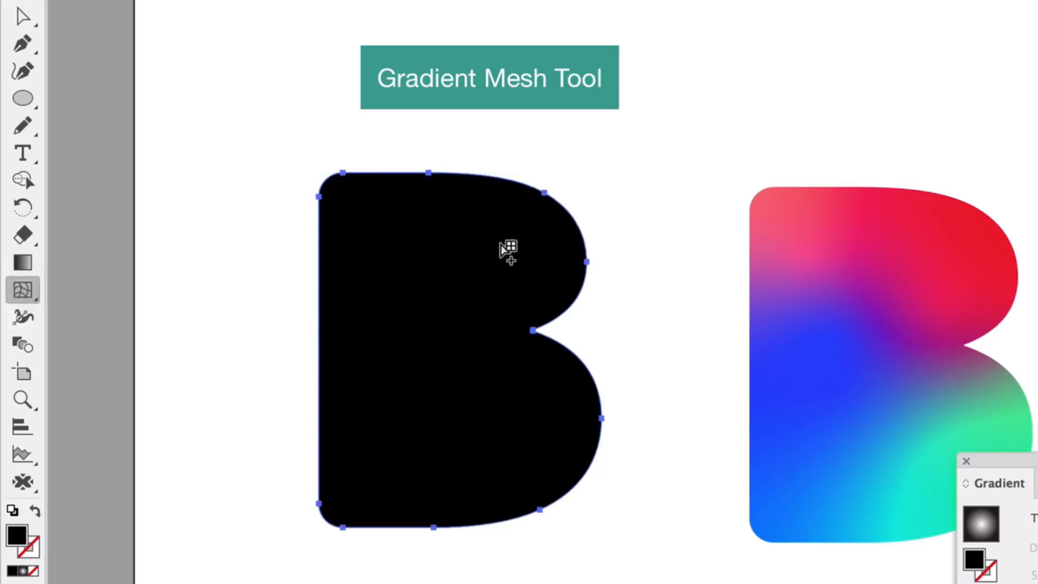
click(394, 244)
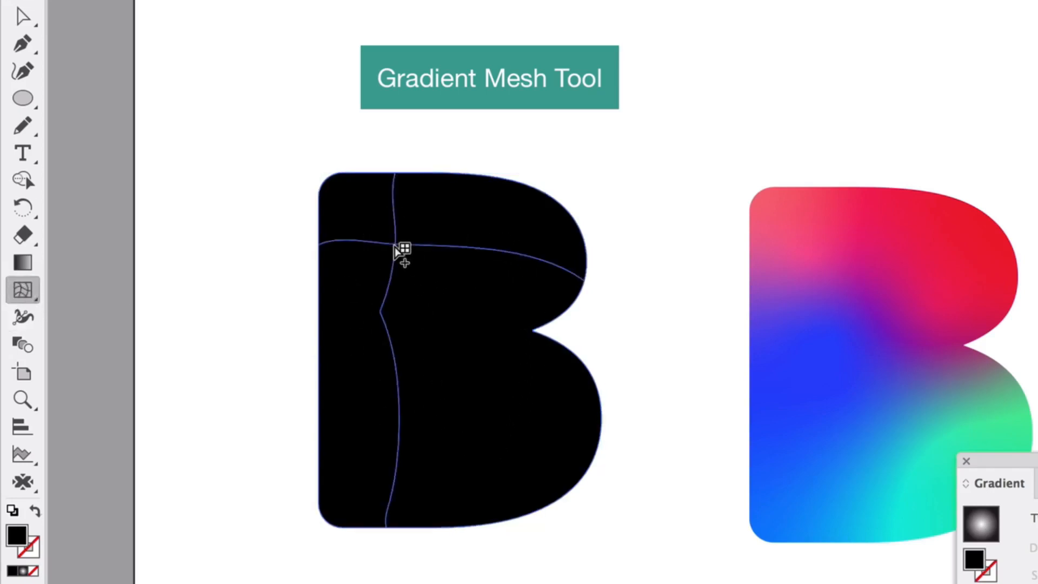
drag(396, 244, 440, 267)
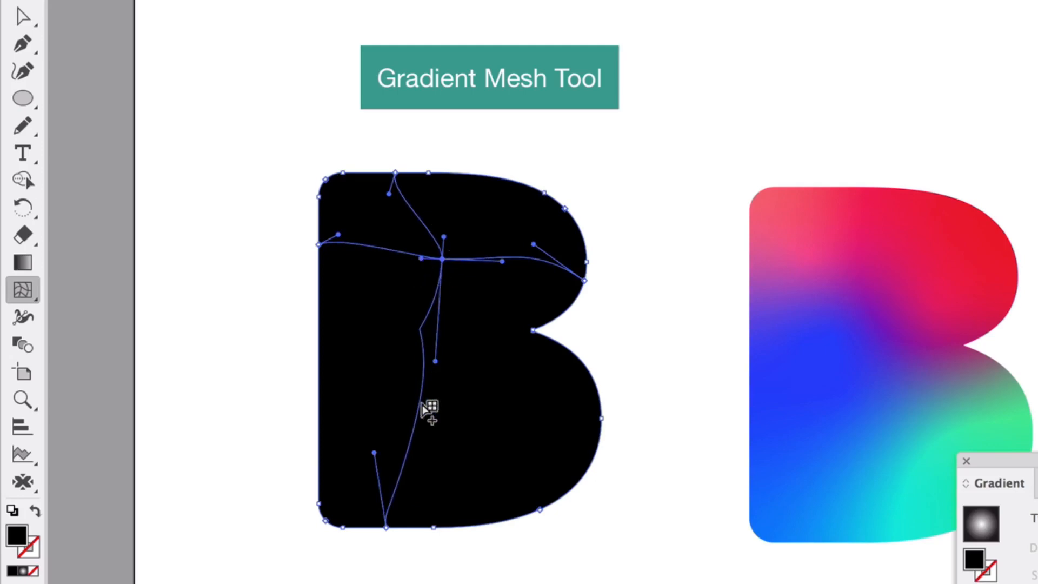
click(413, 438)
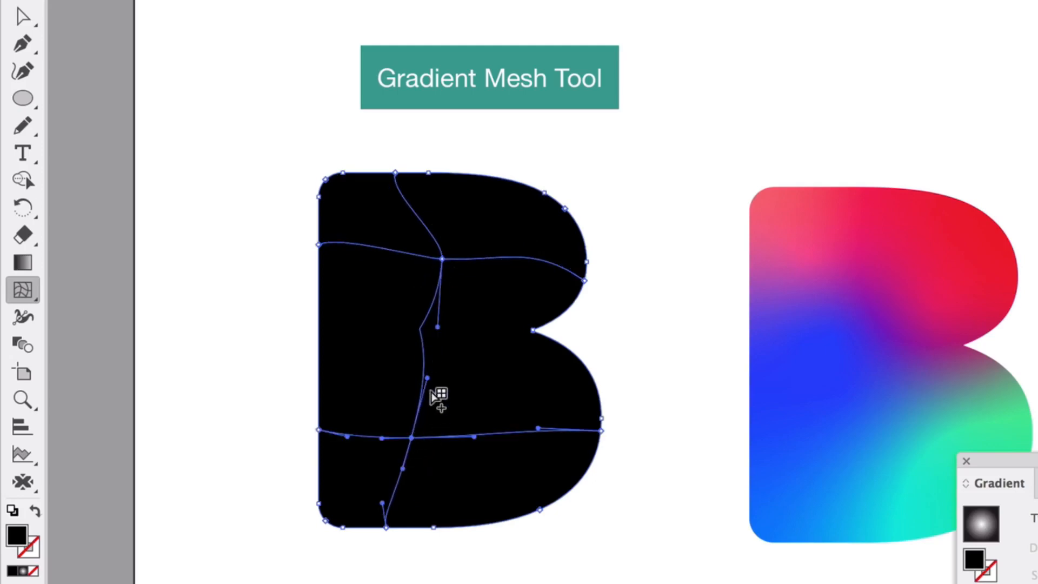
mouse_move(427, 378)
mouse_down()
mouse_move(393, 370)
mouse_move(414, 368)
mouse_up()
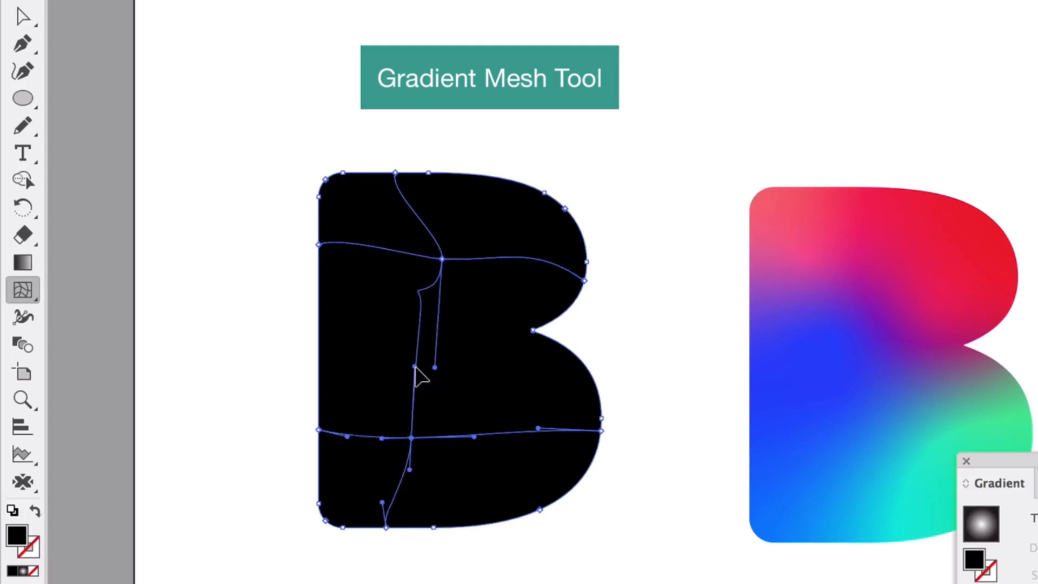
Colour the upper centre mesh point of the black B light blue (#57C2FF) and the upper bowl's outer edge point violet (#762EFF).
scroll(321, 262, up, 5)
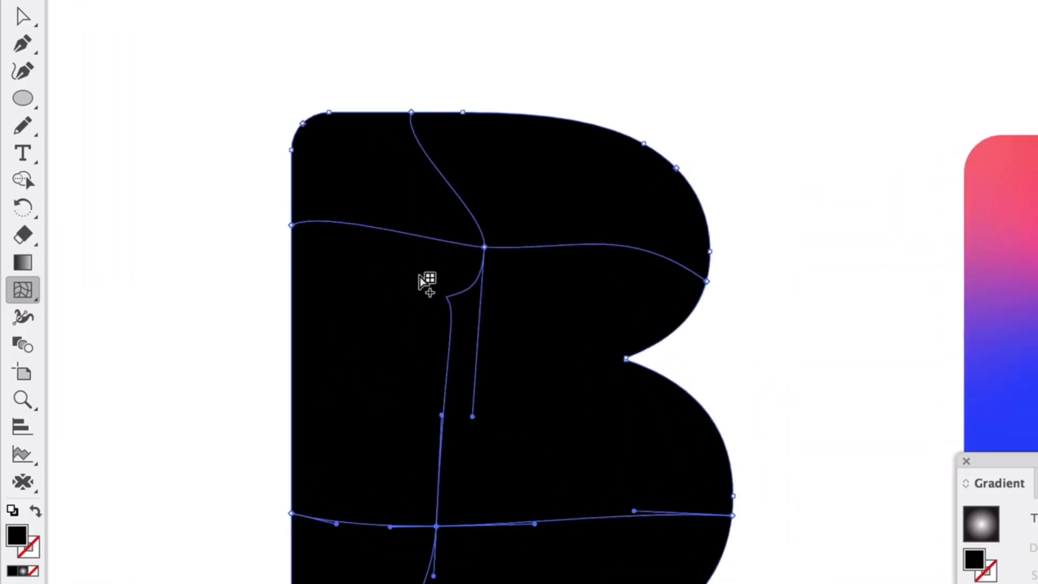
click(471, 250)
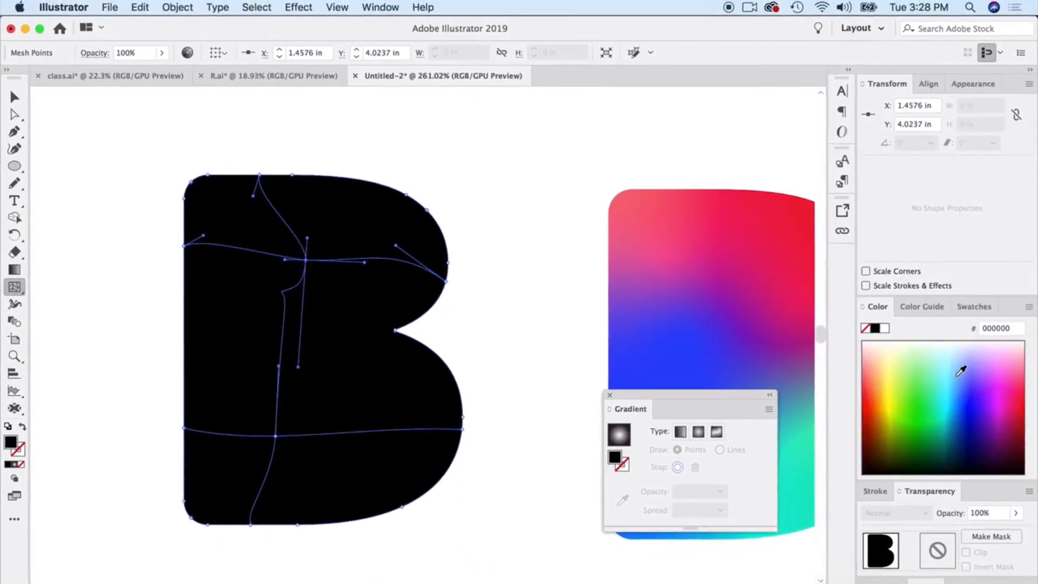
click(959, 373)
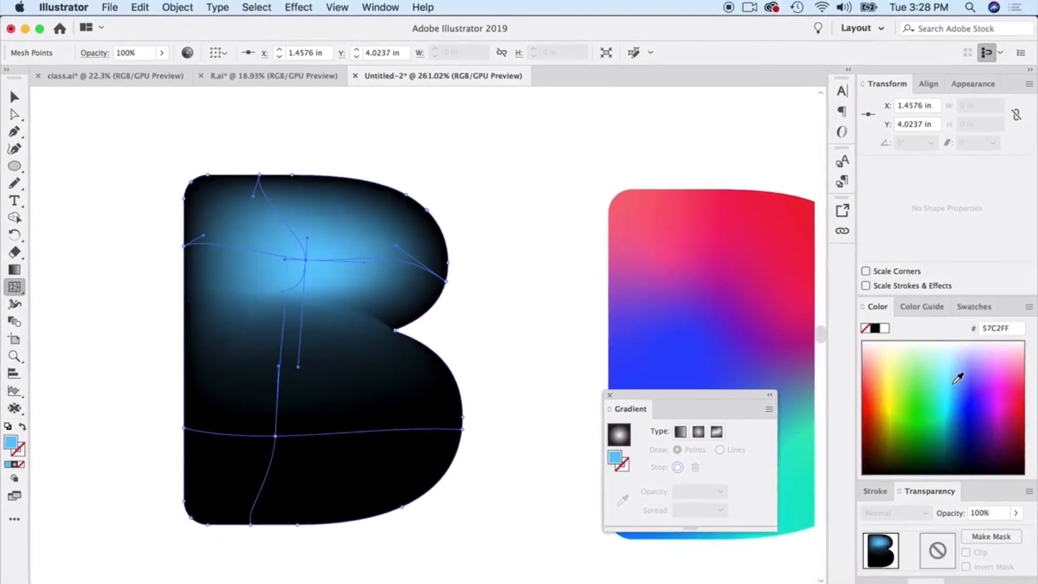
click(448, 282)
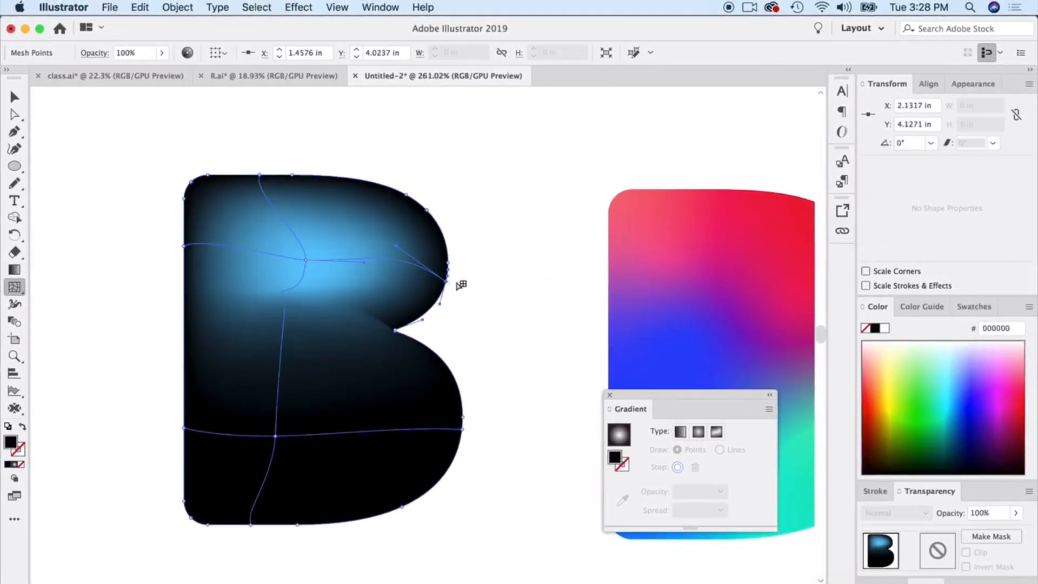
click(975, 394)
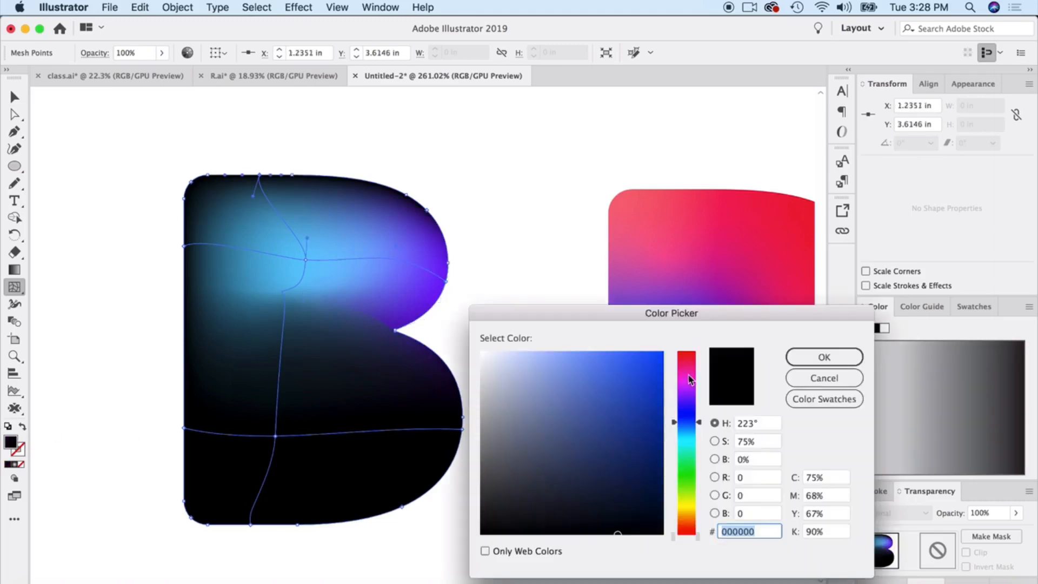
Colour the mesh point on the B's top edge cyan (#34E6FF) and the upper point on its straight edge purple (#9900D5).
click(690, 378)
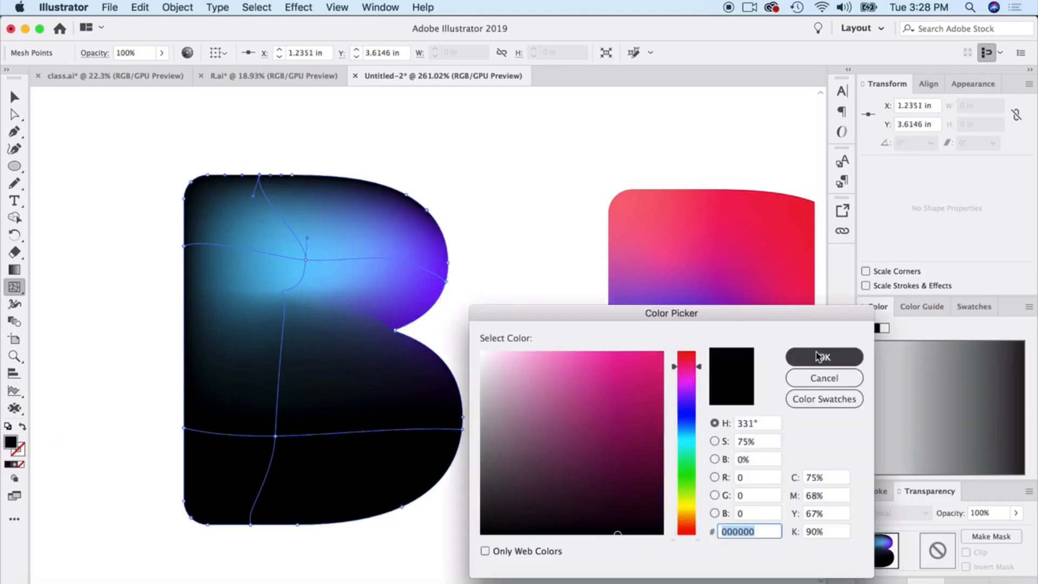
key(Return)
click(950, 387)
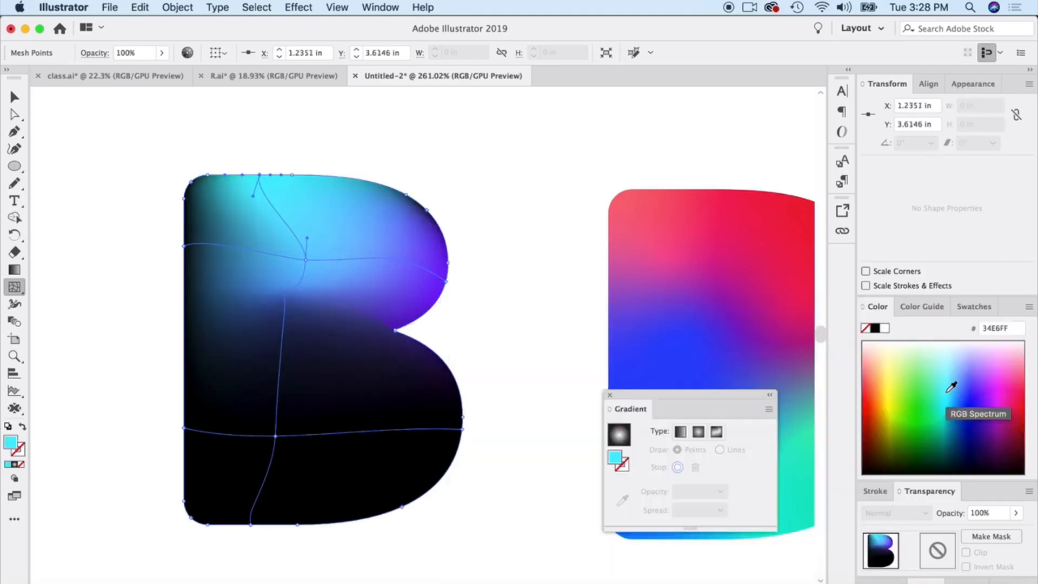
click(185, 246)
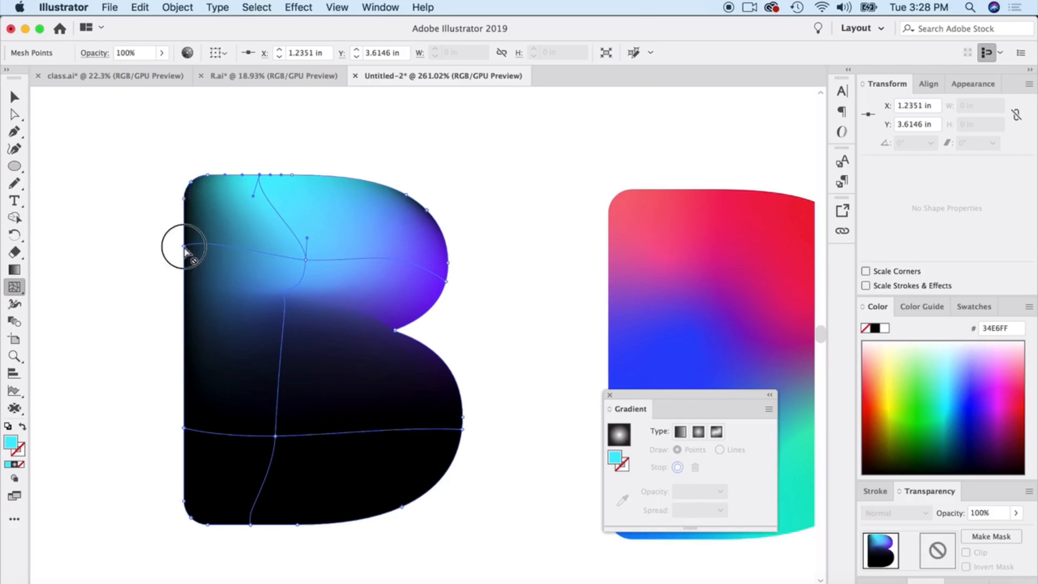
click(994, 413)
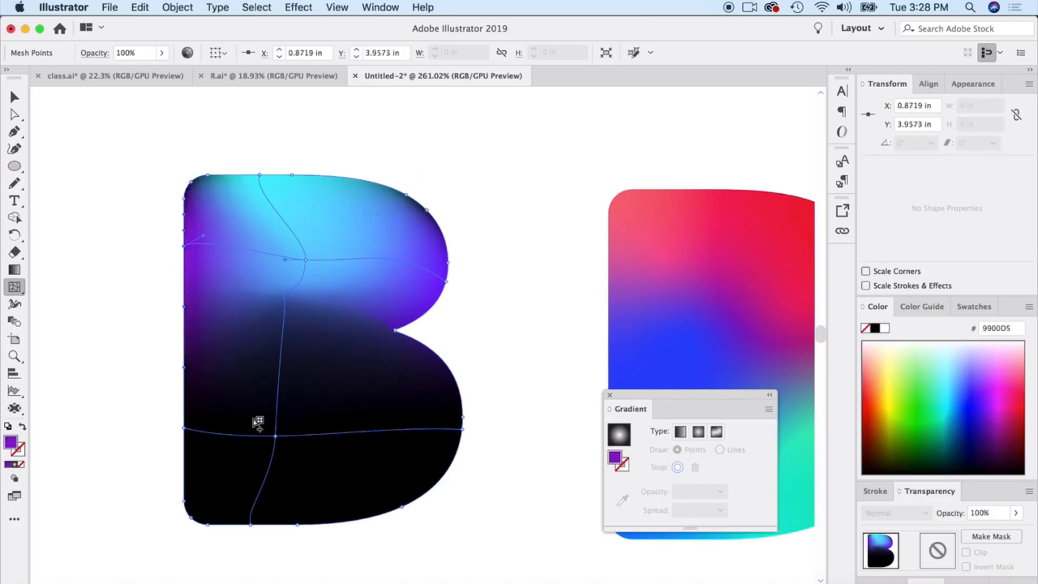
Colour the lower mesh point on the B's straight edge dark magenta (#780058) and the lower centre point purple (#9D00A4).
click(185, 429)
click(1003, 442)
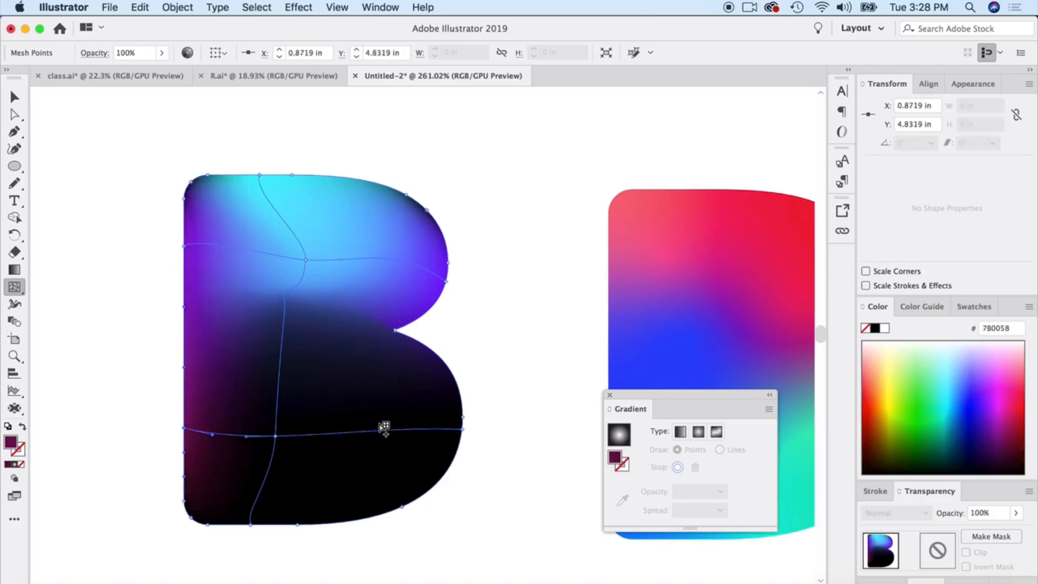
click(276, 437)
click(1001, 434)
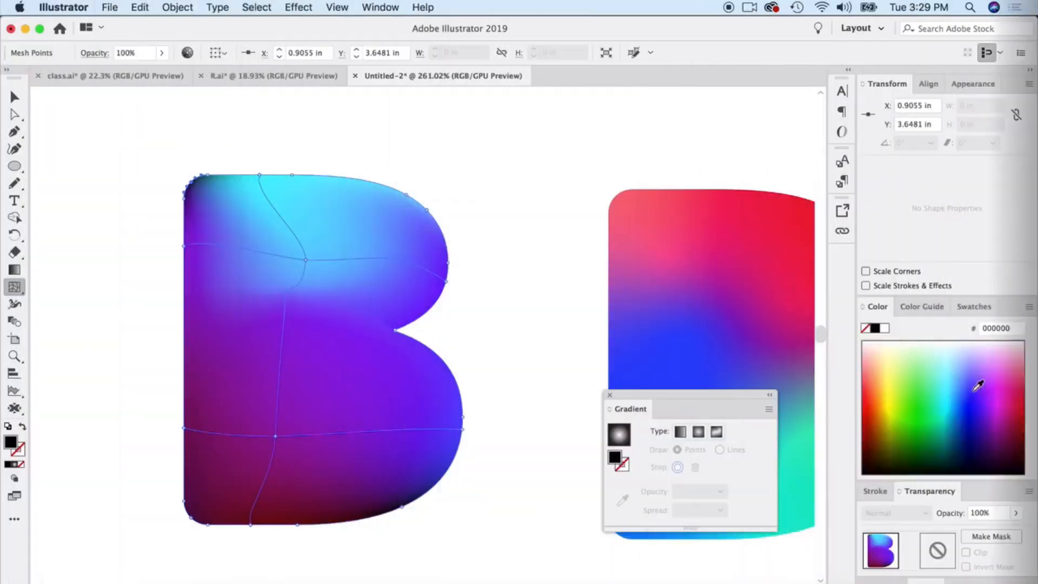
Colour the lower bowl's outer mesh points violet-blue and the B's upper-left corner point #6702FF, and deselect the letter.
click(977, 402)
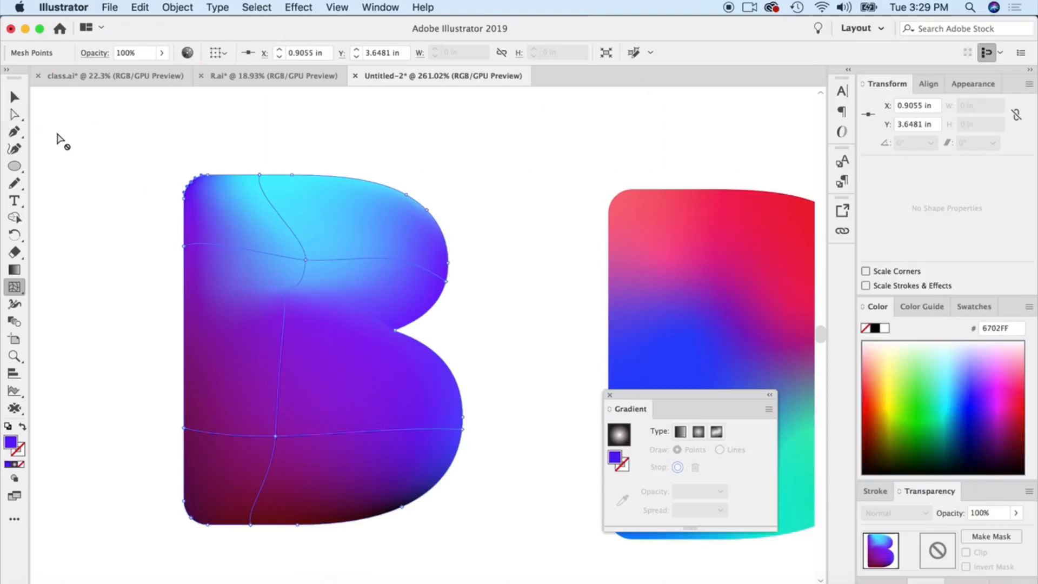
click(18, 99)
click(121, 256)
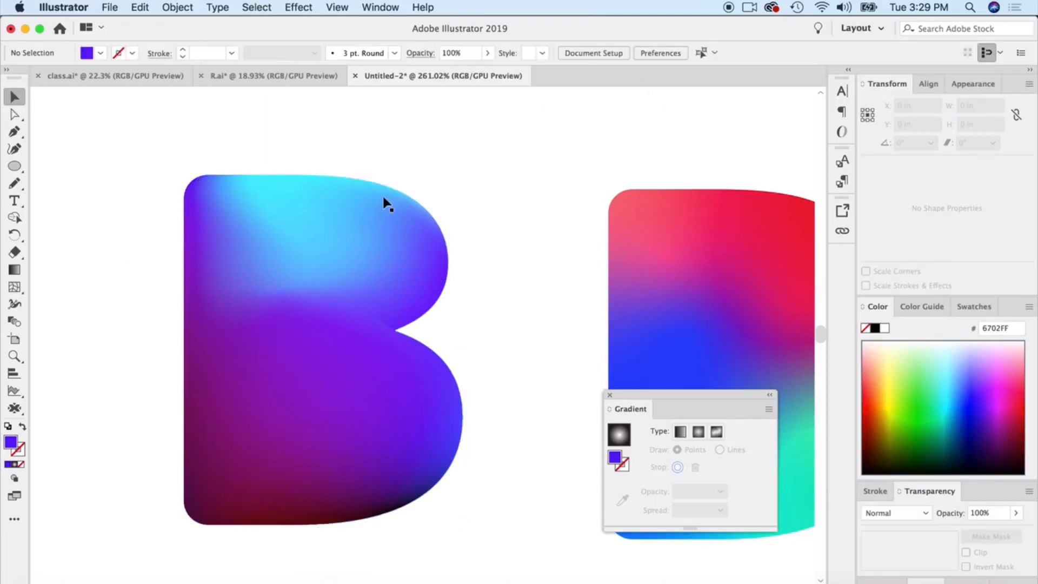
click(384, 220)
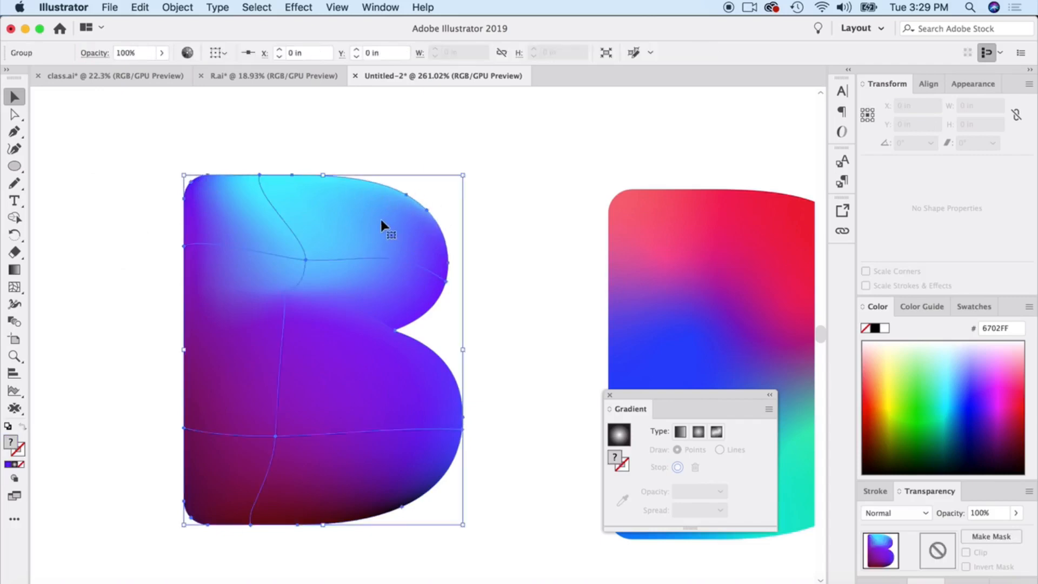
click(13, 148)
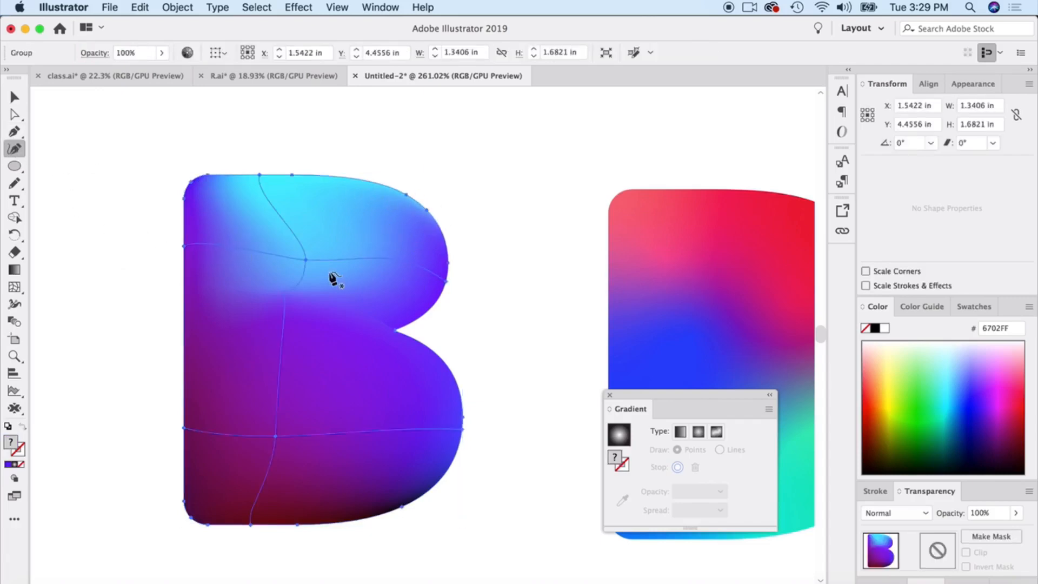
click(303, 258)
click(14, 98)
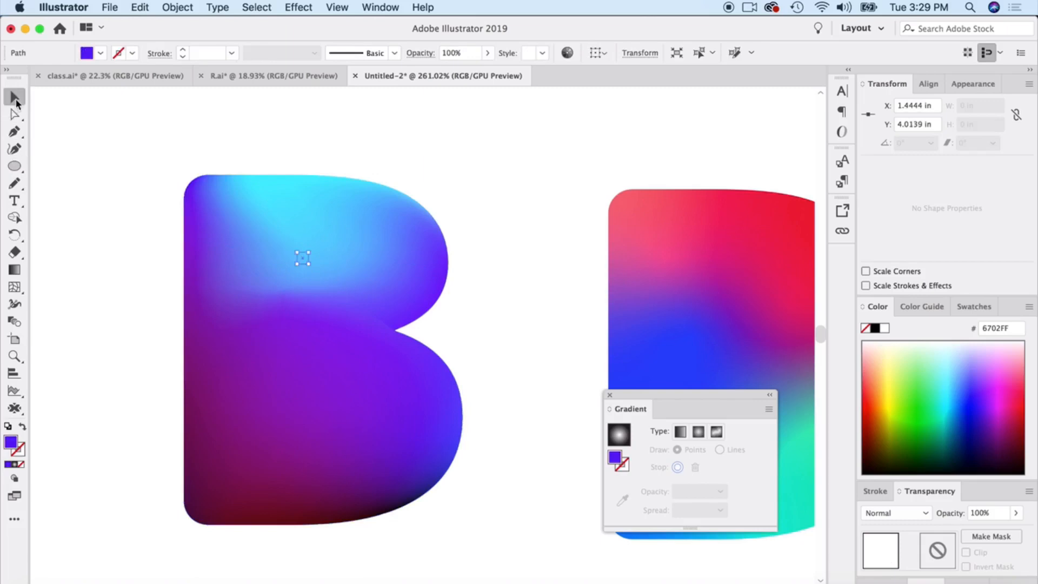
key(shift+super+a)
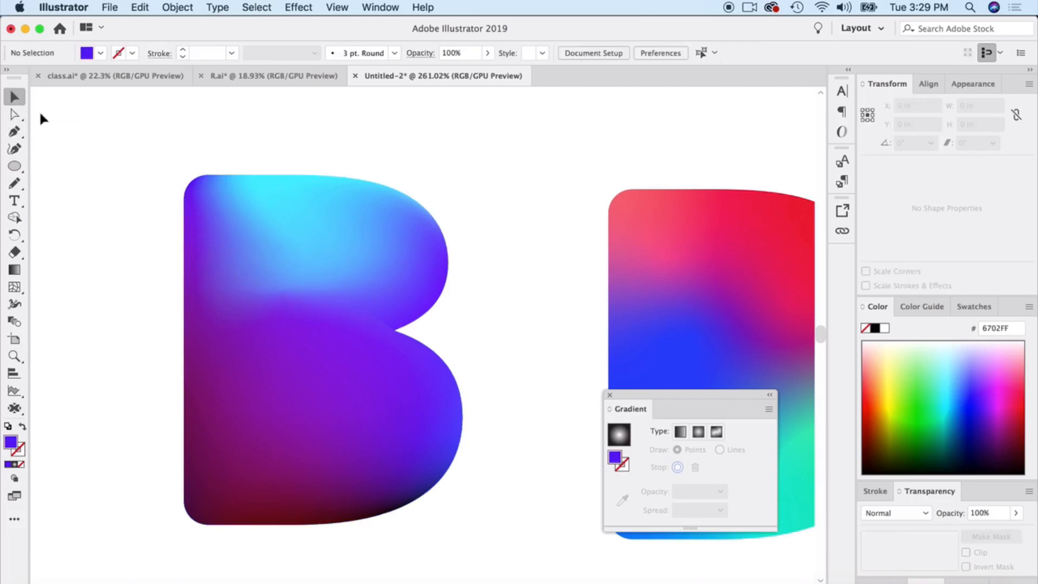
Reshape the mesh B's colour blend by adjusting the direction handles of its upper and lower centre mesh points.
scroll(131, 174, down, 5)
scroll(298, 322, up, 3)
scroll(298, 322, right, 2)
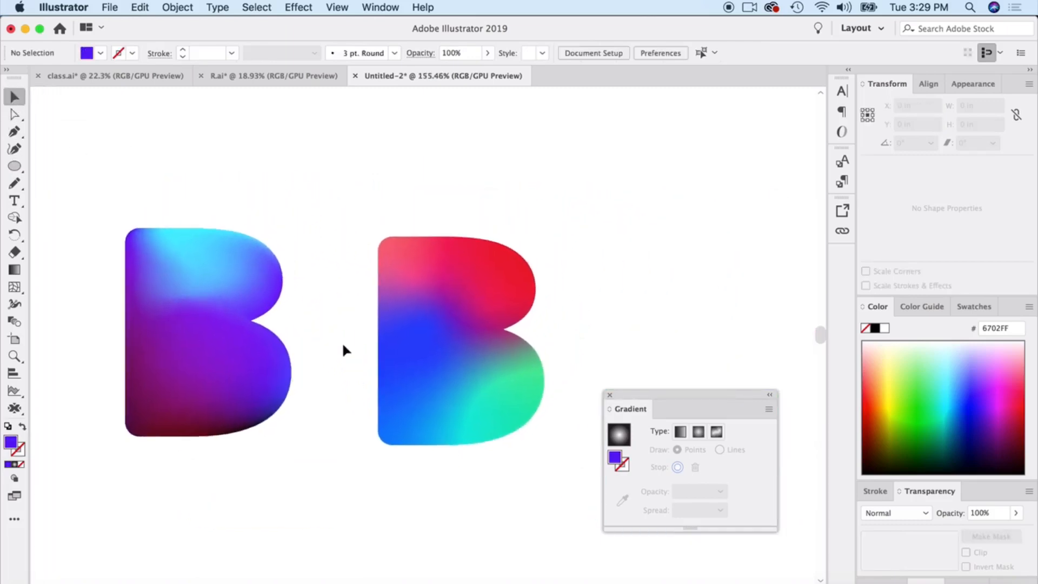
click(226, 366)
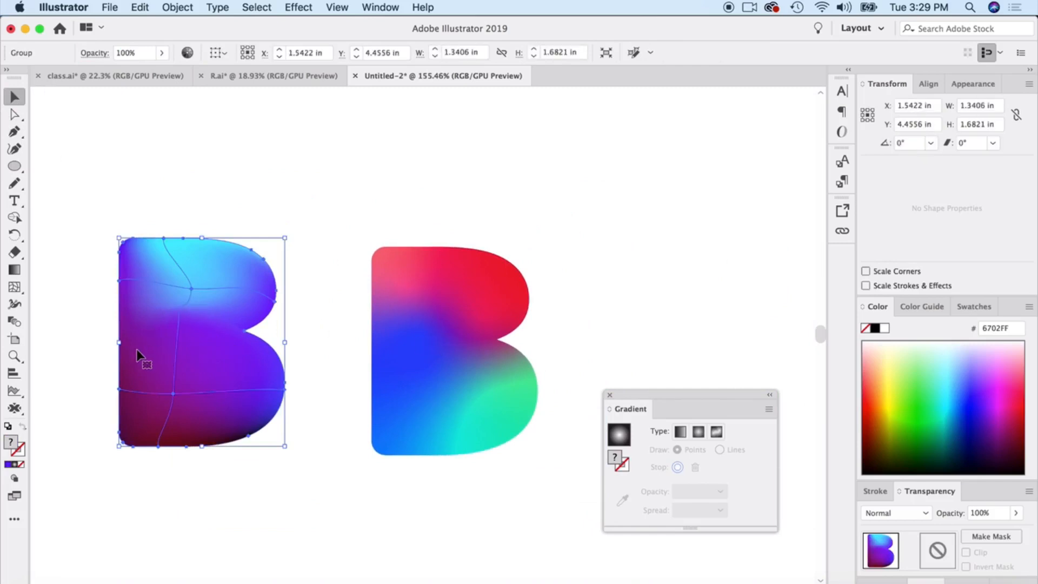
scroll(139, 352, up, 5)
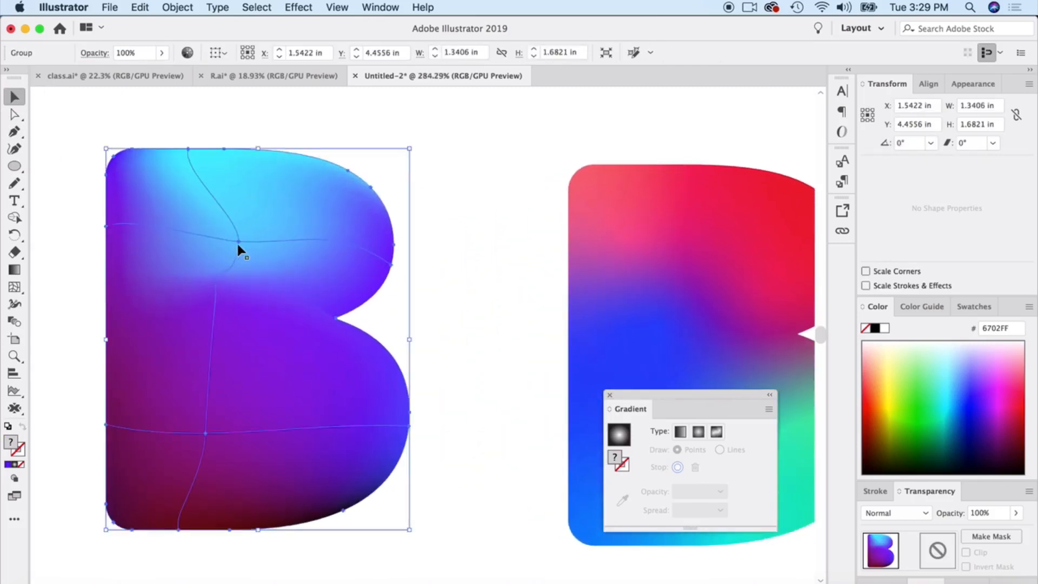
key(a)
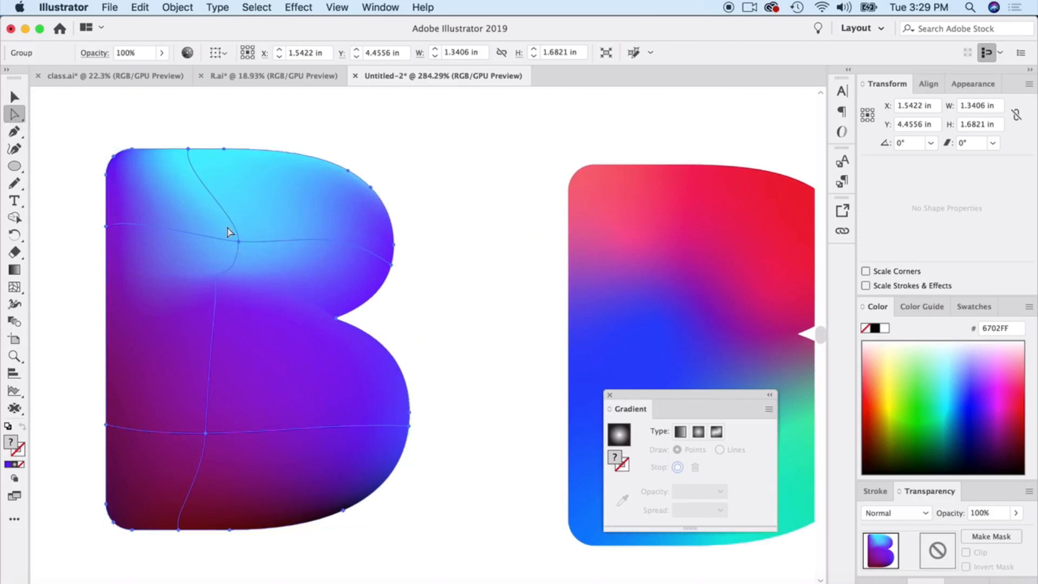
click(239, 241)
mouse_move(220, 246)
mouse_down()
mouse_move(224, 258)
mouse_move(217, 251)
mouse_up()
drag(211, 358, 230, 389)
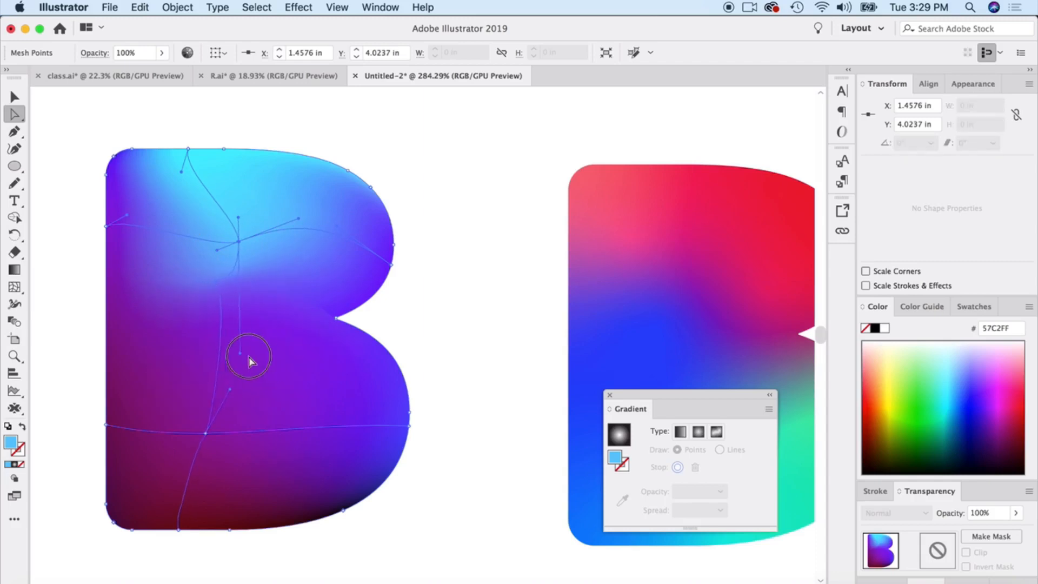
drag(248, 355, 306, 405)
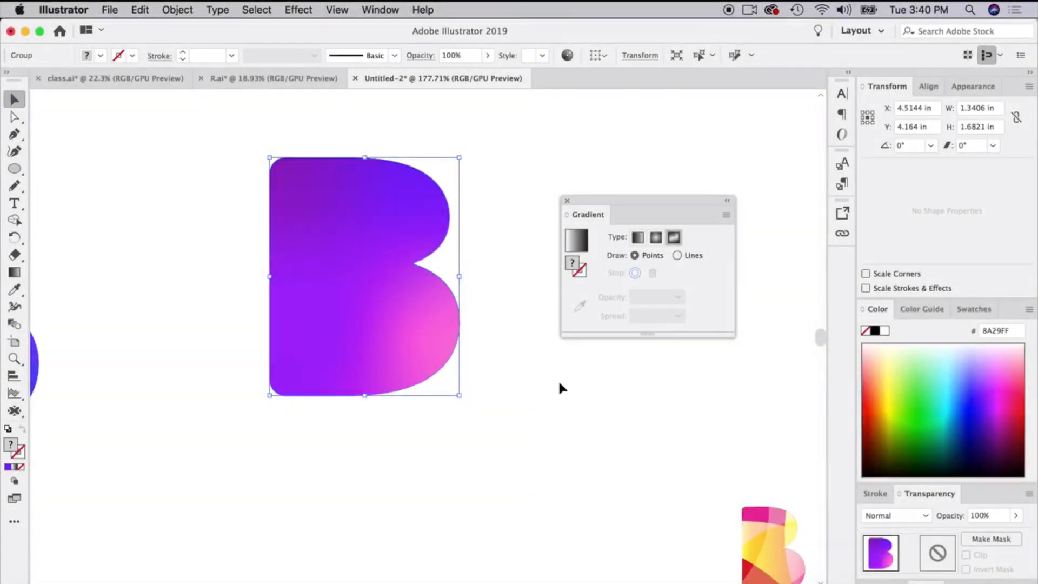
click(515, 364)
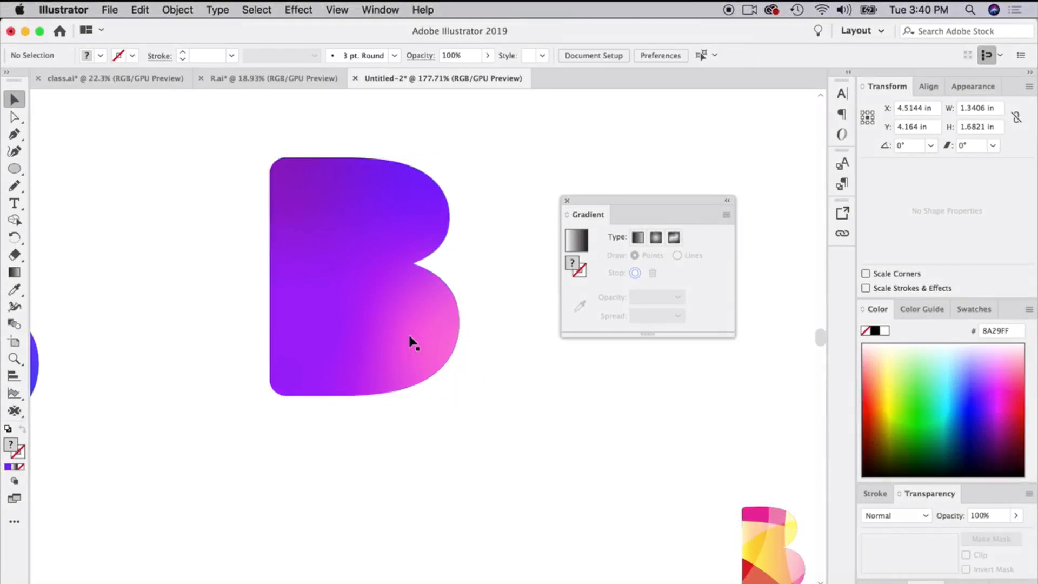
click(338, 322)
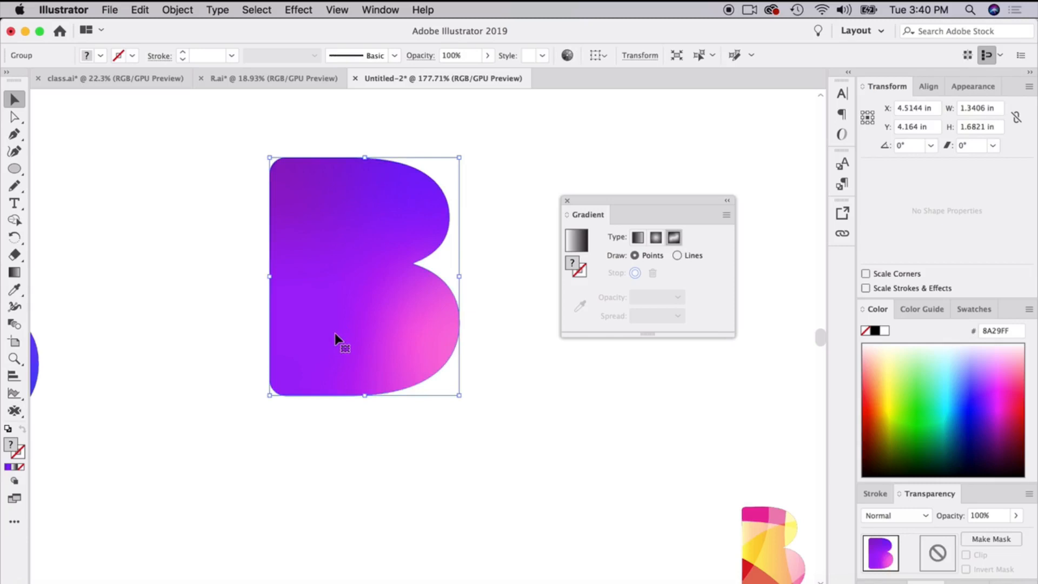
click(478, 414)
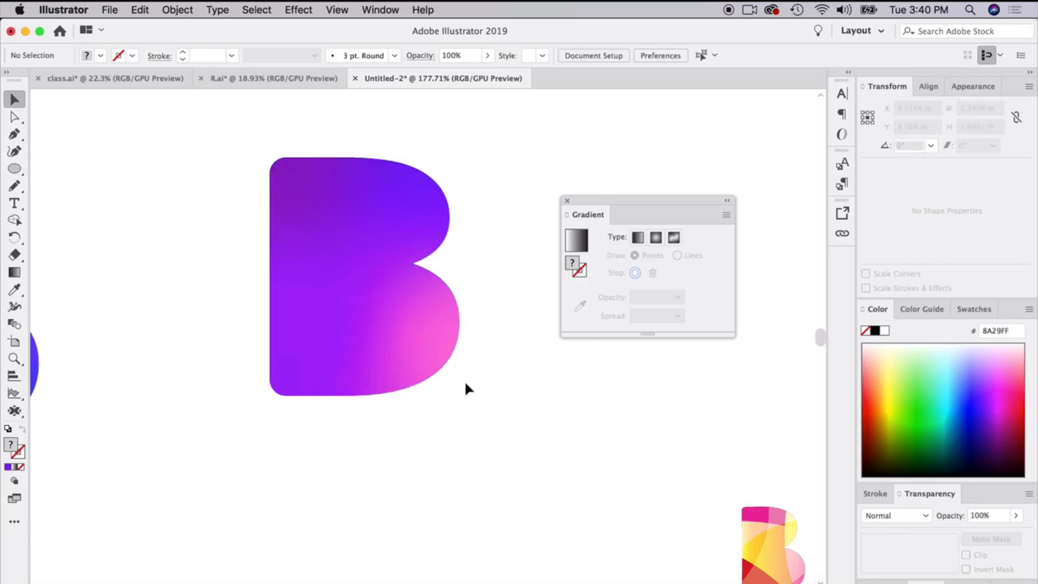
click(432, 343)
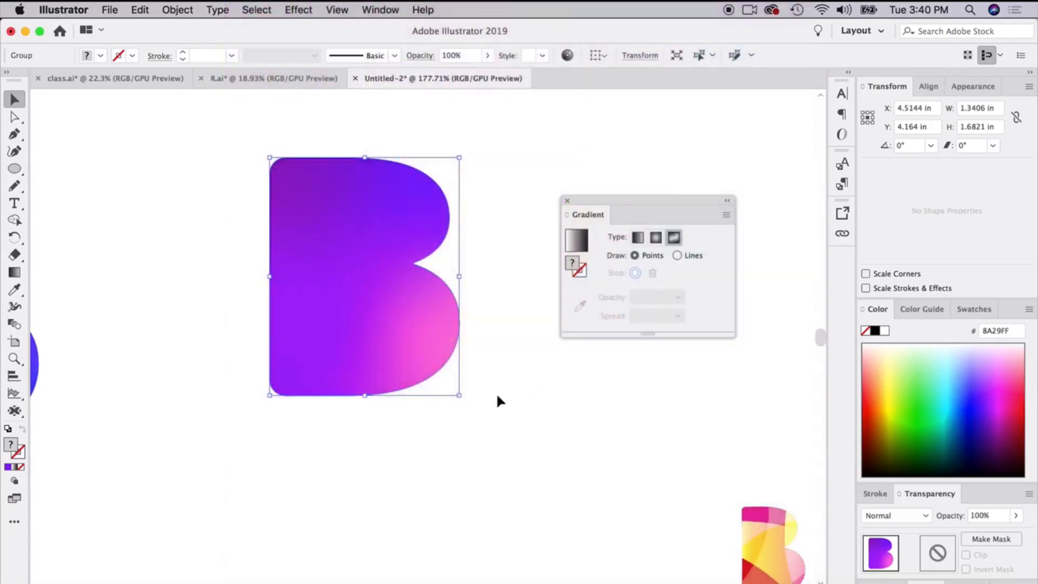
click(494, 394)
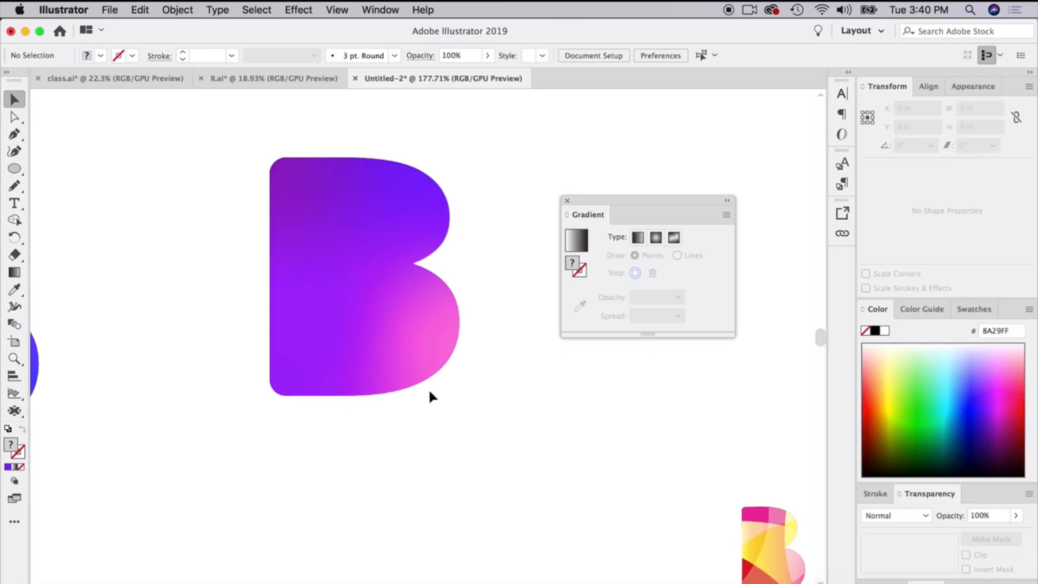
Draw a closed Pen tool shape over the purple B's upper-left part, with a curved edge sweeping from above the letter to beyond its straight side.
scroll(406, 359, up, 5)
scroll(405, 359, left, 2)
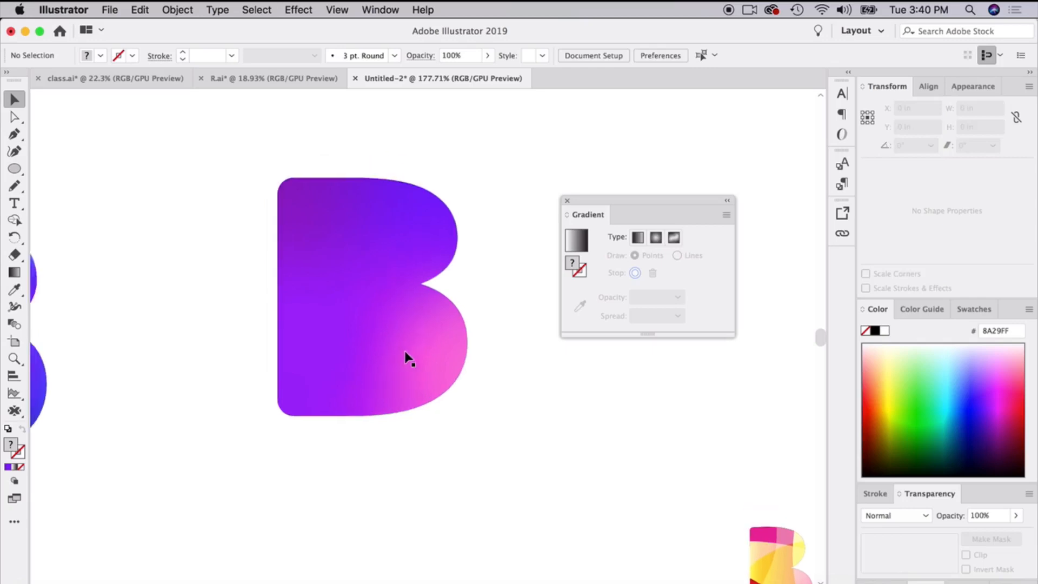
click(14, 134)
scroll(286, 271, down, 5)
scroll(286, 271, right, 4)
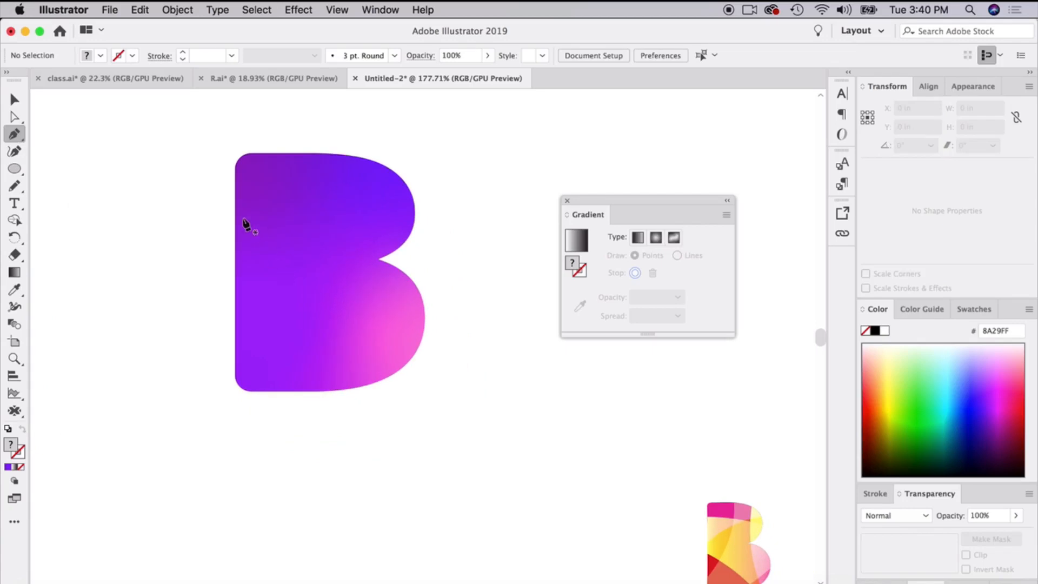
click(302, 103)
drag(204, 343, 119, 424)
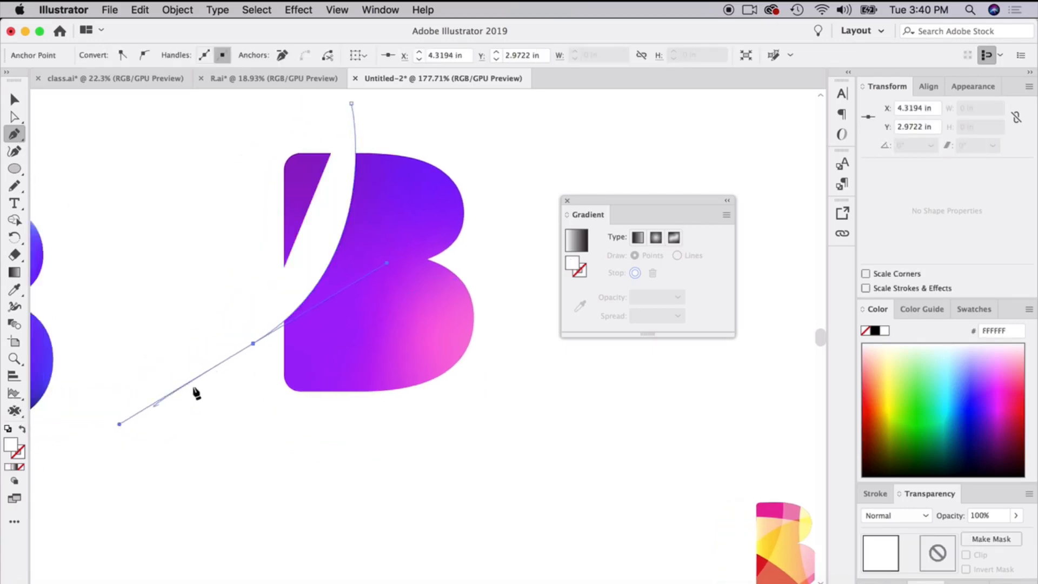
click(253, 344)
click(209, 103)
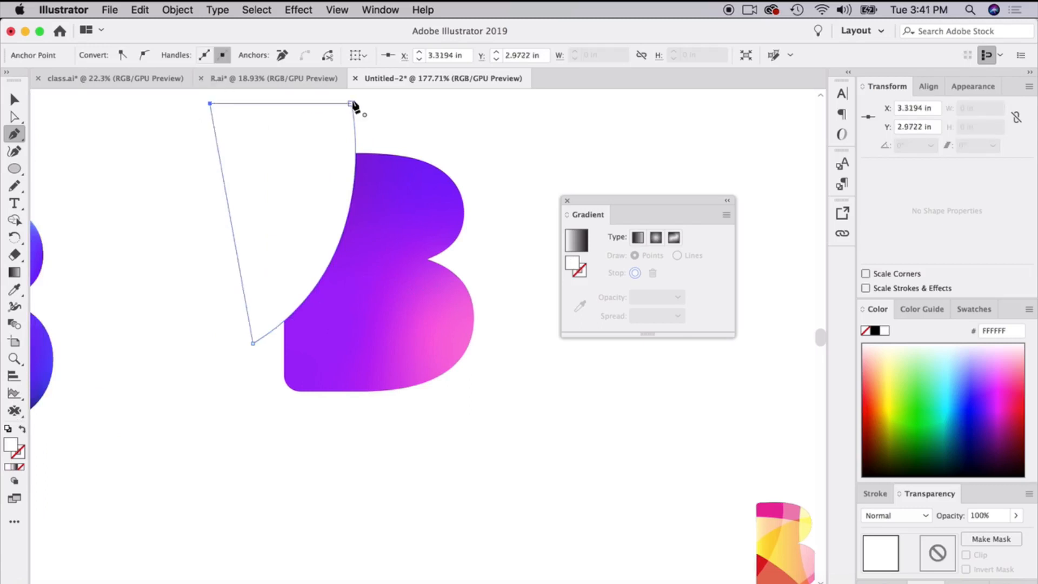
click(352, 103)
Give the drawn shape a cyan stroke (#2EF6FF) with no fill, and deselect it.
click(943, 395)
click(23, 429)
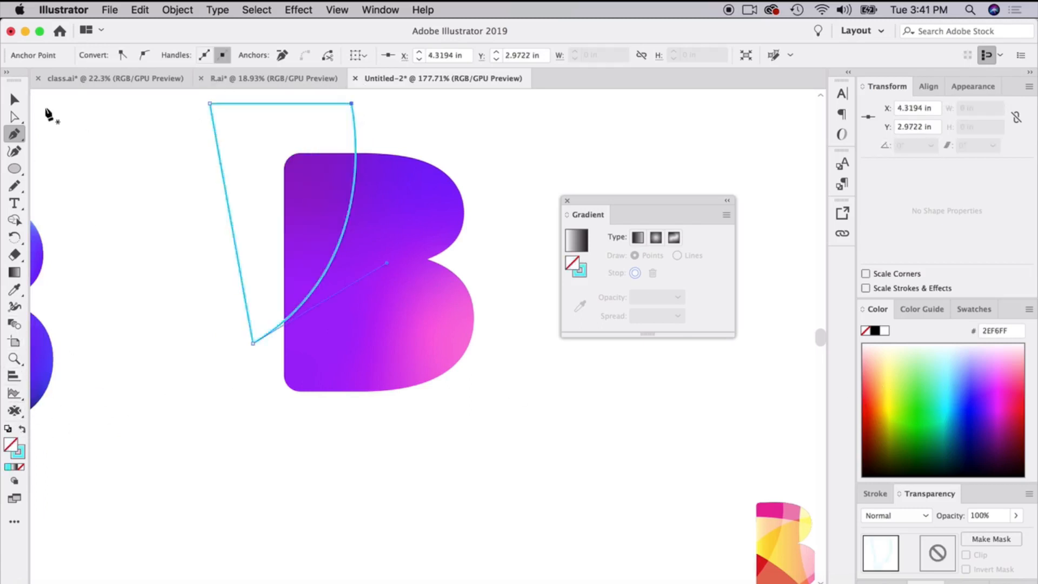
click(15, 99)
click(169, 311)
Bring the curved Pen shape over the B to the front and swap its cyan stroke into a solid fill.
click(381, 365)
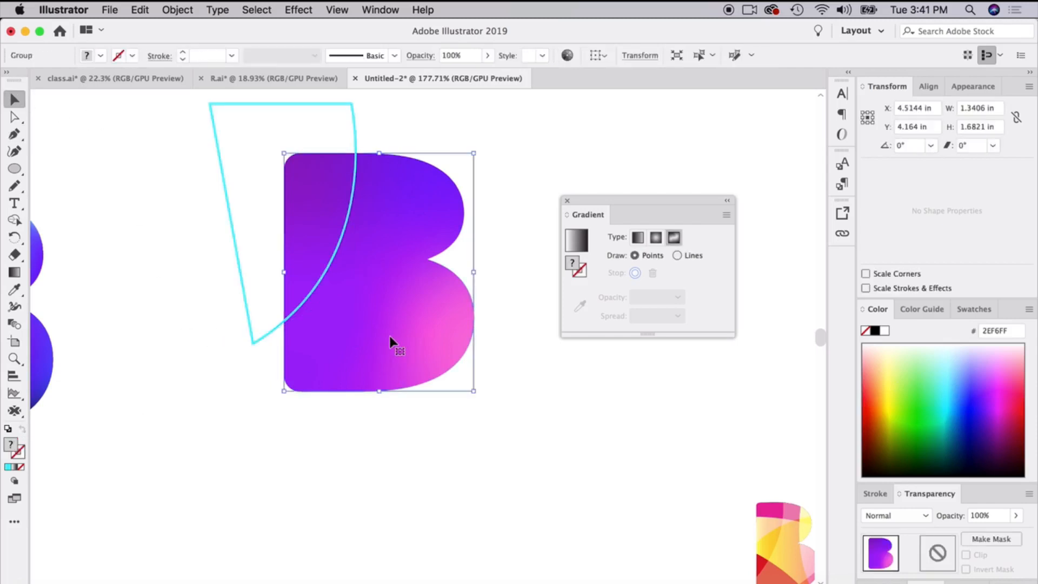
click(182, 10)
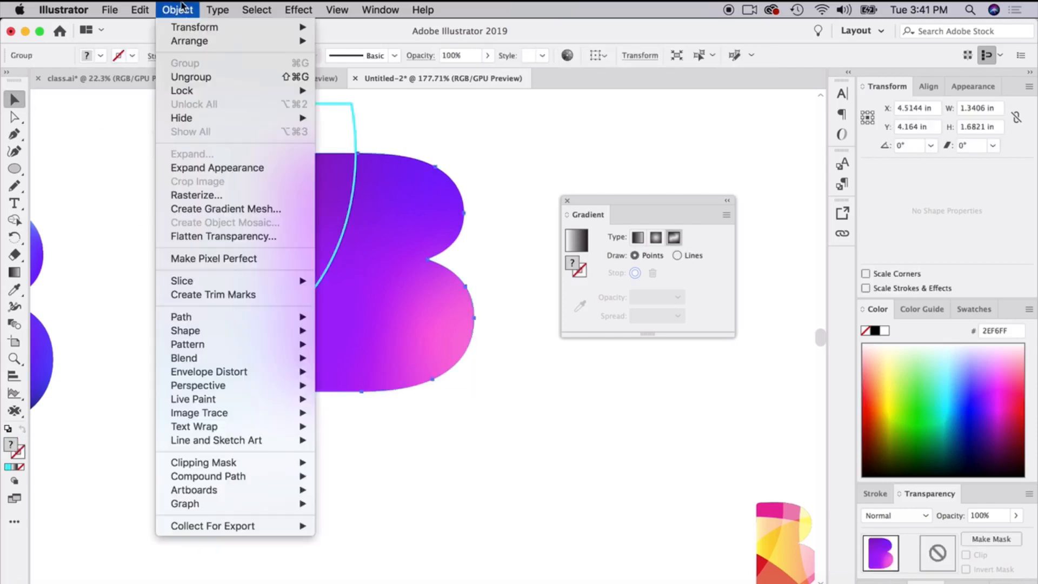
click(318, 234)
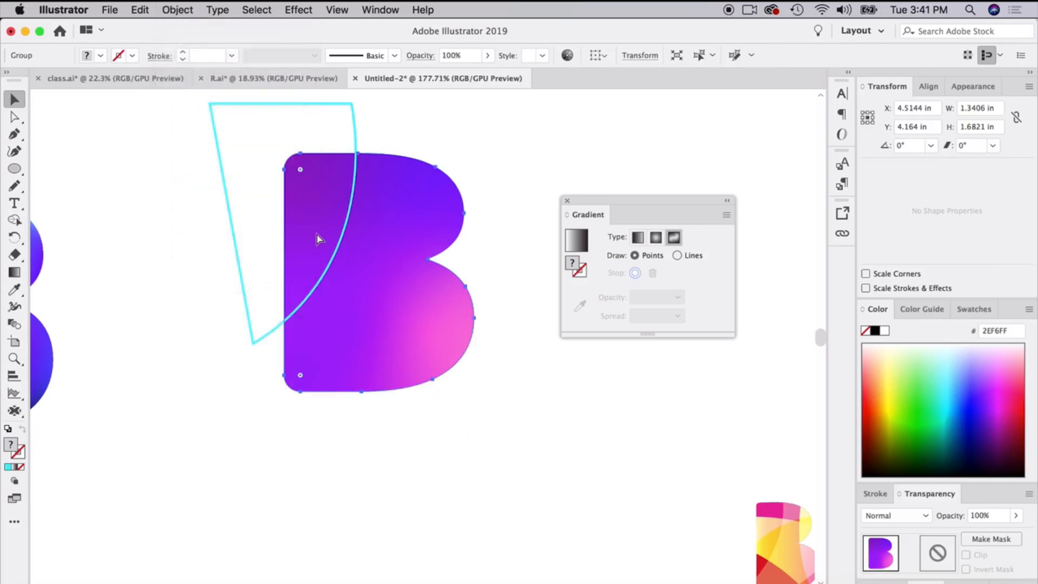
drag(318, 234, 369, 252)
click(353, 127)
right_click(354, 125)
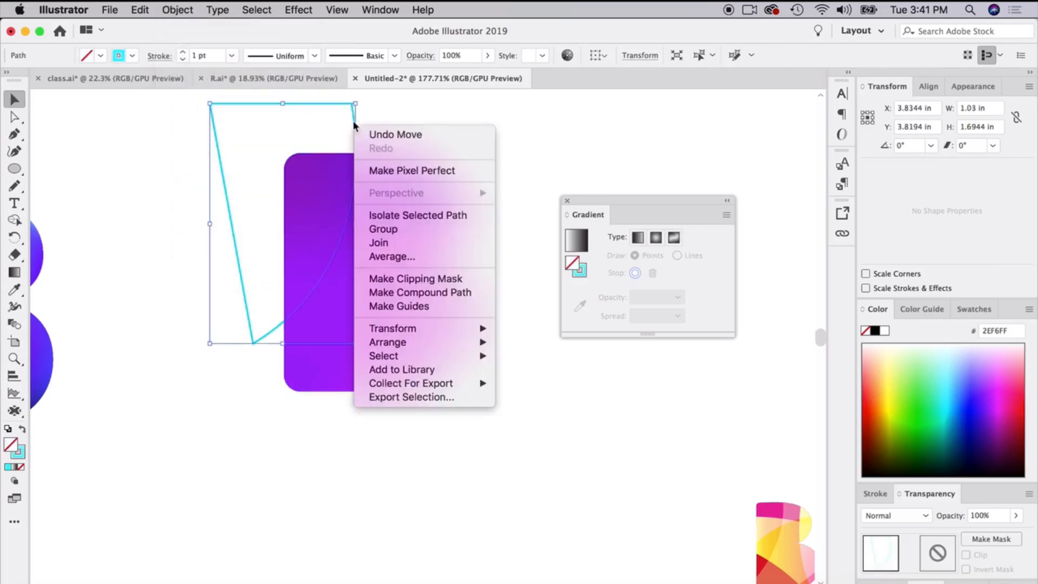
mouse_move(464, 342)
click(516, 342)
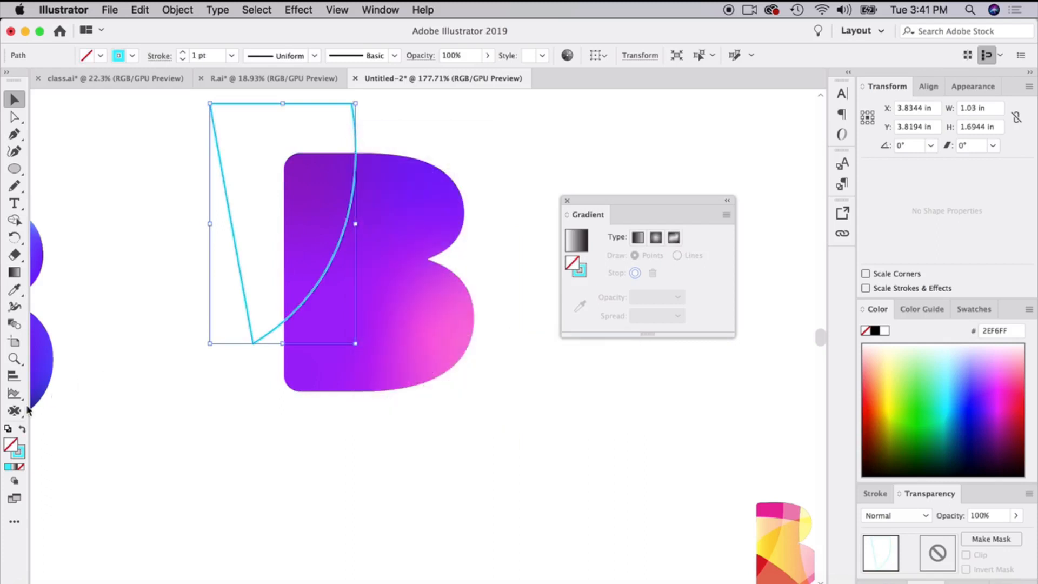
click(22, 431)
Remove the cyan shape's area outside the B with the Shape Builder, keeping the overlapping upper-left piece, and deselect.
click(455, 330)
drag(455, 330, 362, 366)
key(super+z)
shift+click(258, 139)
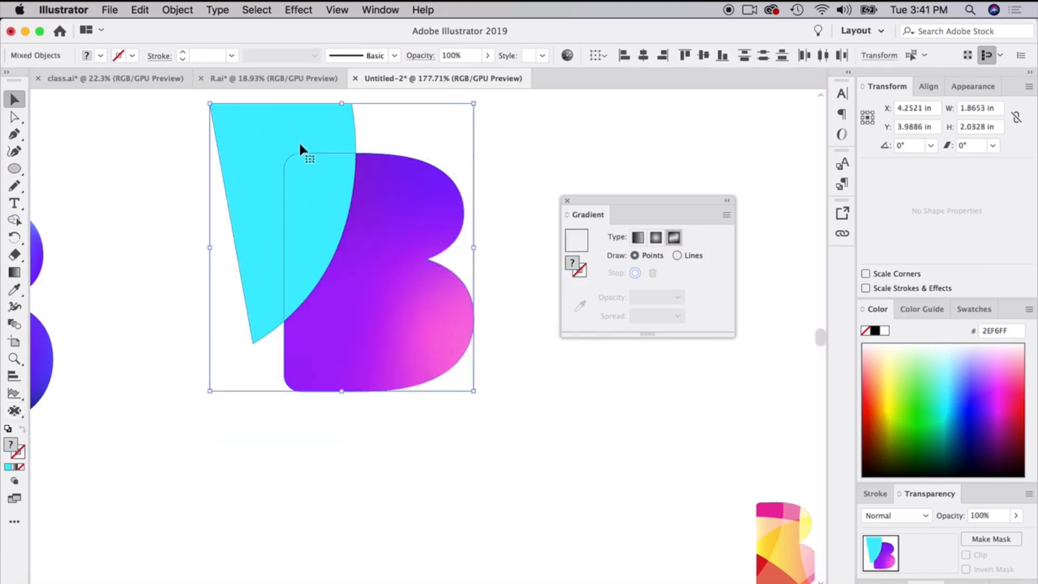
click(15, 220)
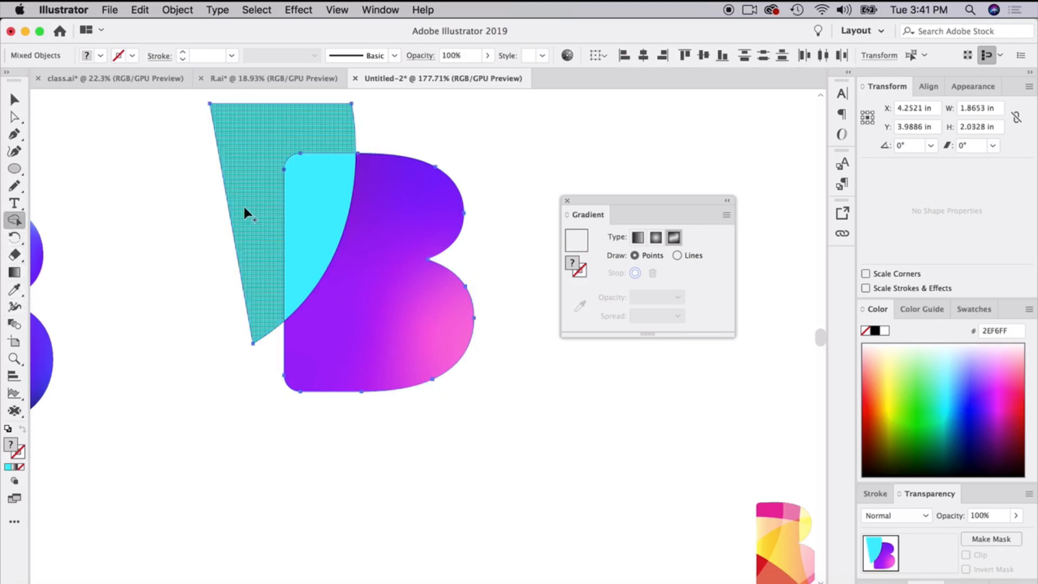
click(332, 244)
alt+click(273, 162)
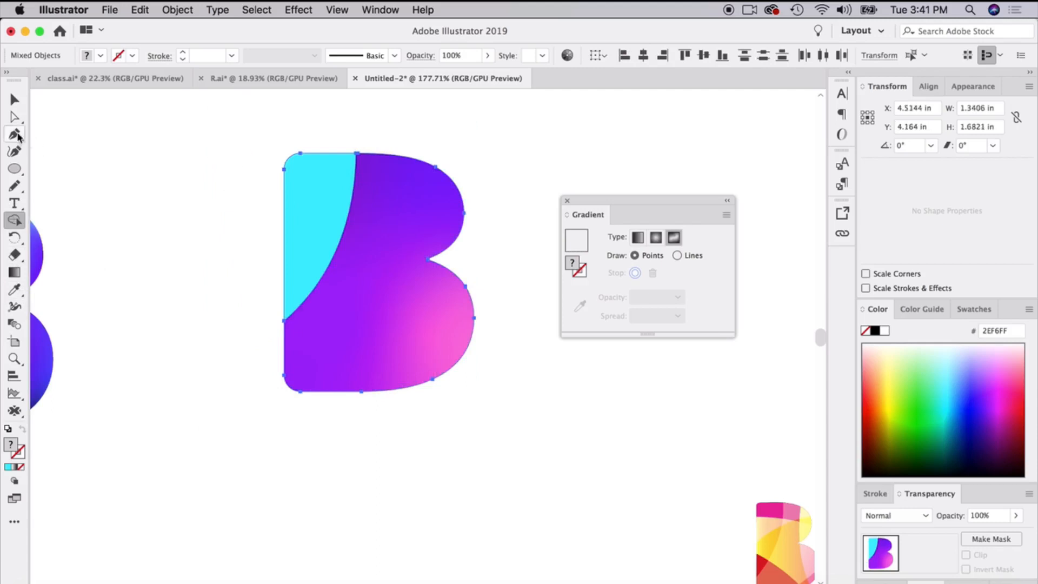
click(14, 101)
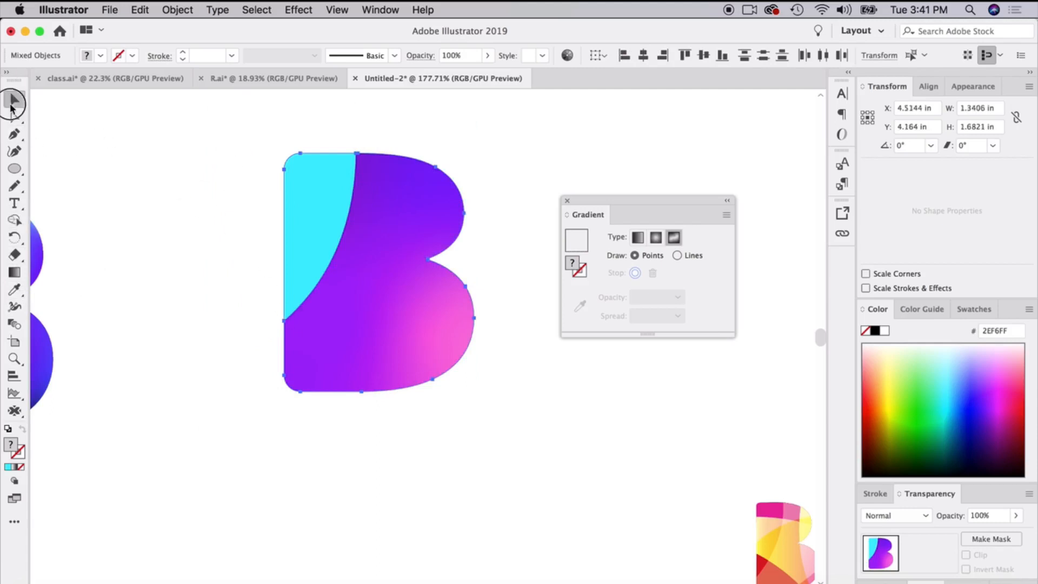
click(173, 157)
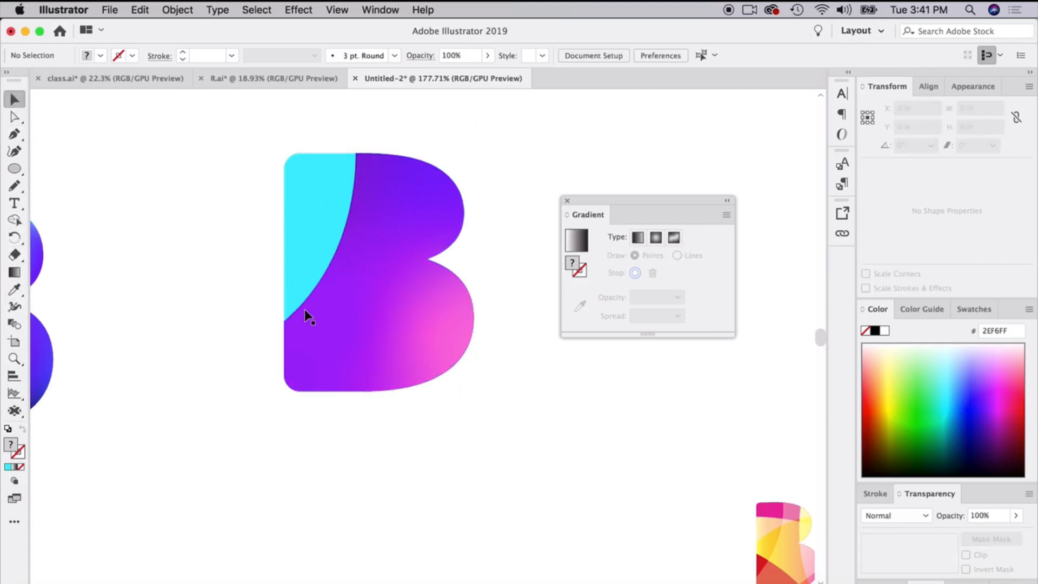
Fill the cyan upper-left piece with the freeform gradient sampled from the B's body.
click(308, 238)
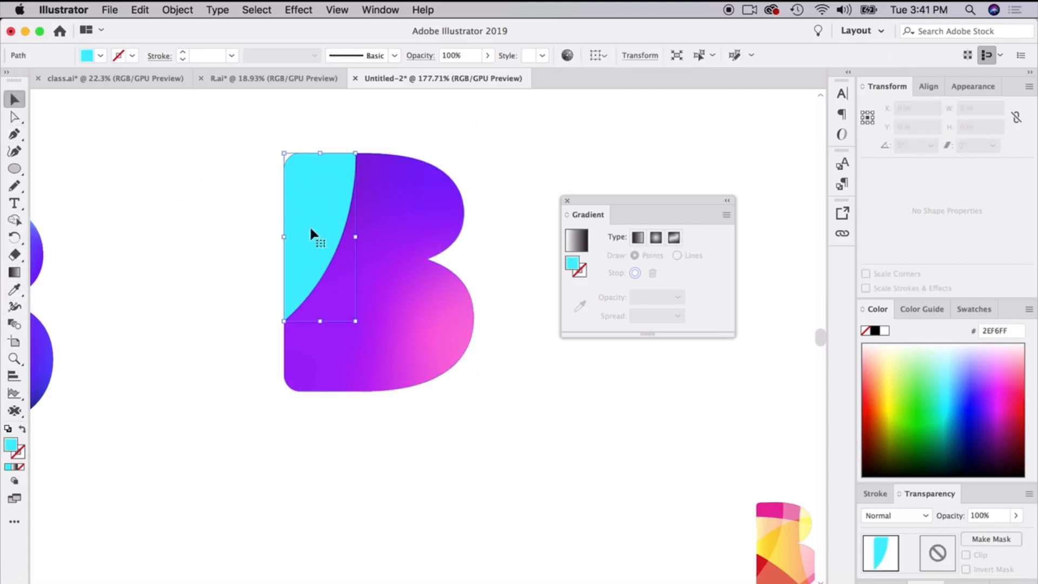
click(17, 290)
click(410, 299)
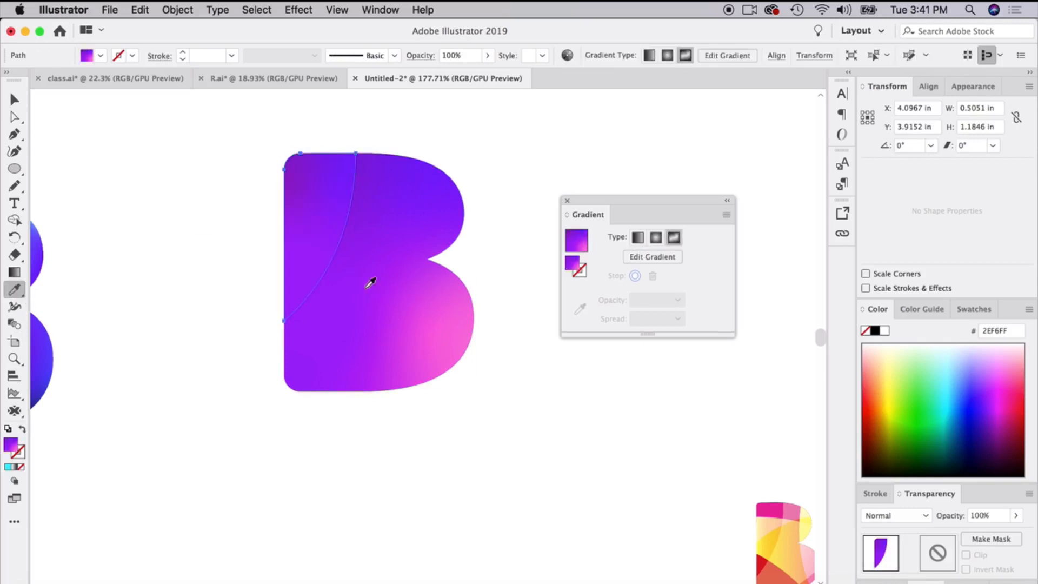
Recolour the upper-right gradient stop of the B's upper-left piece with pink sampled from the lower bowl.
click(650, 257)
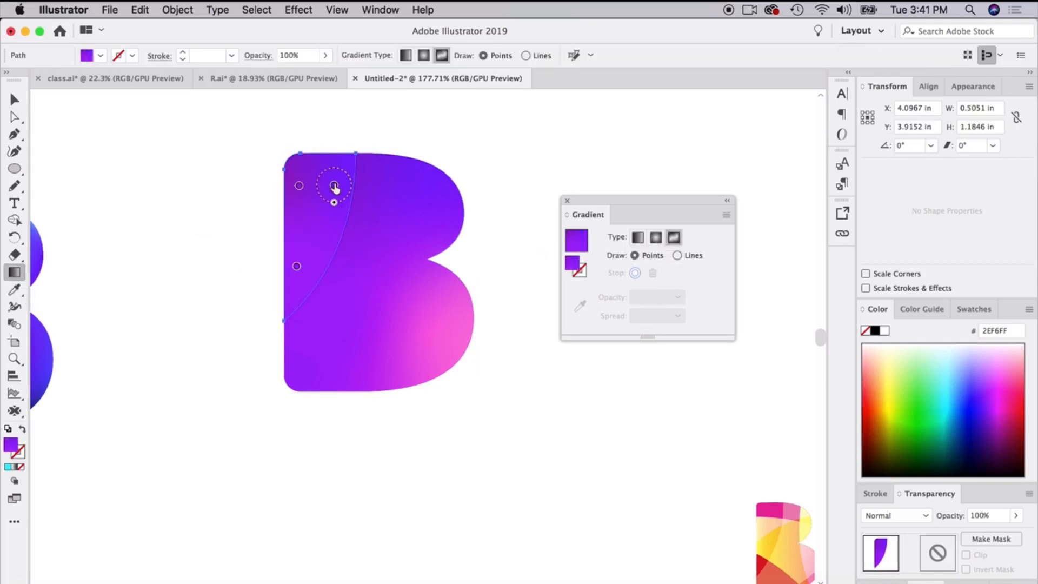
click(334, 186)
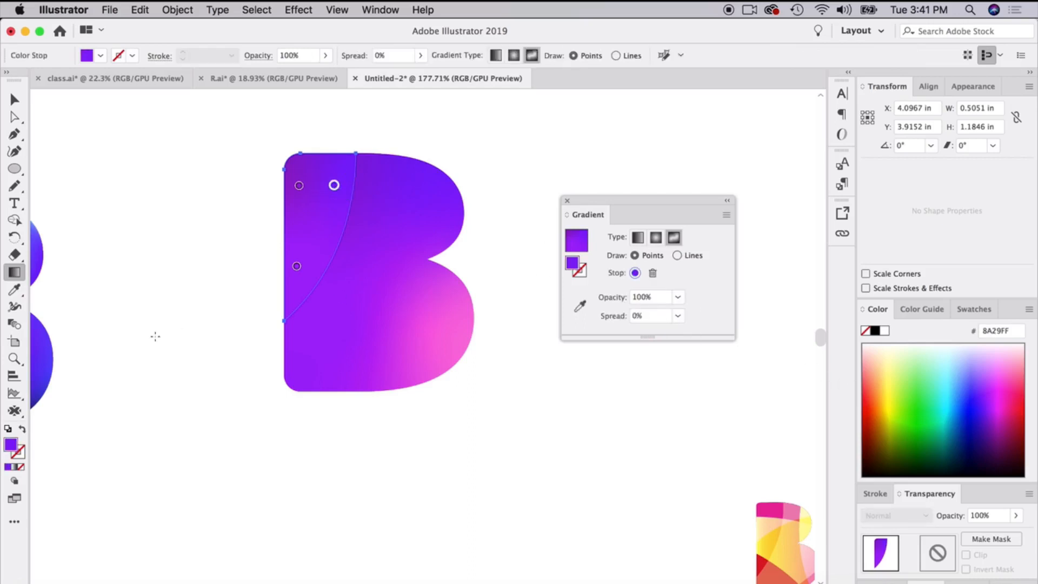
click(16, 291)
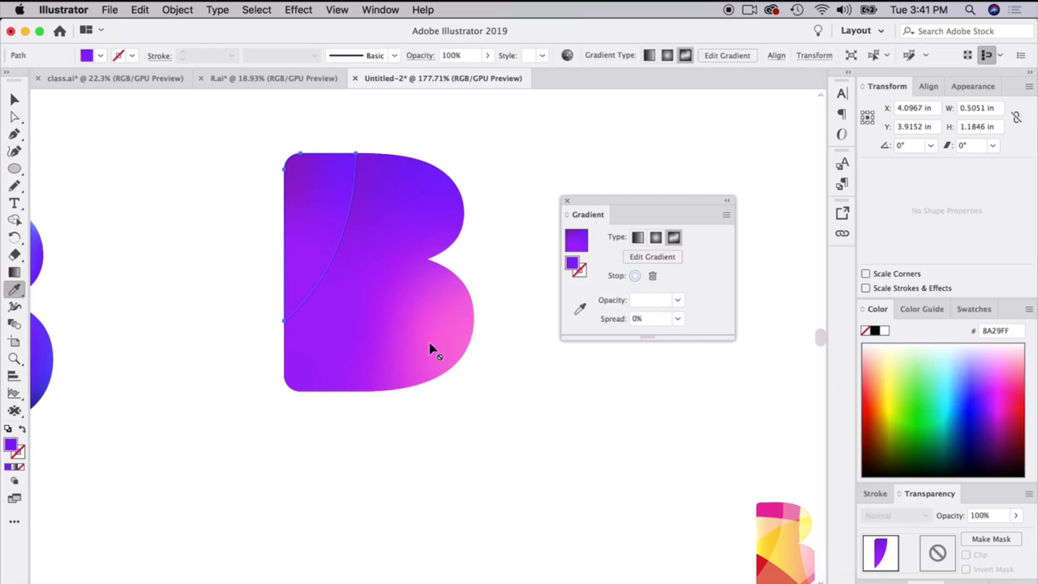
click(19, 103)
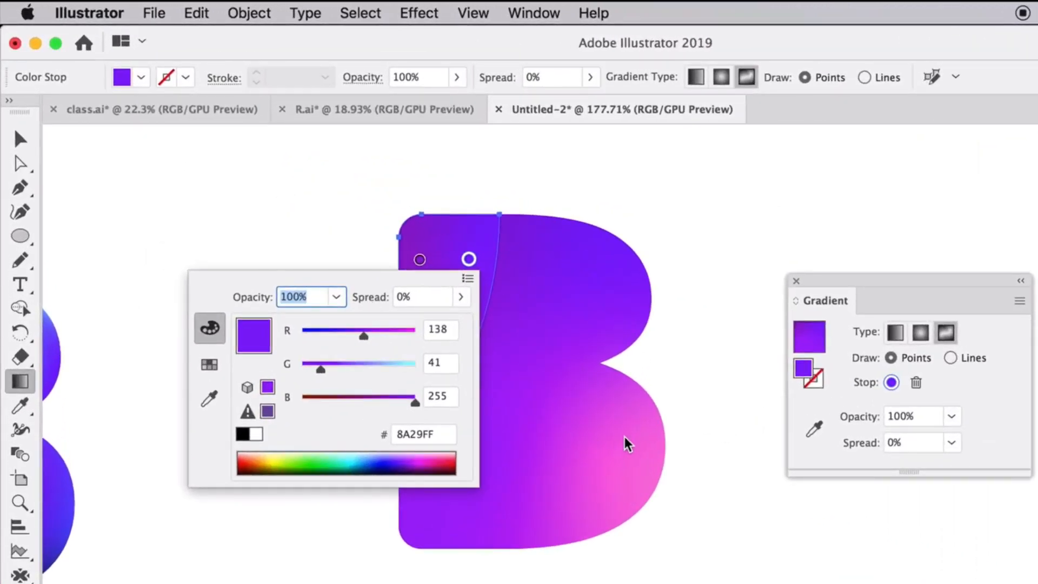
click(210, 399)
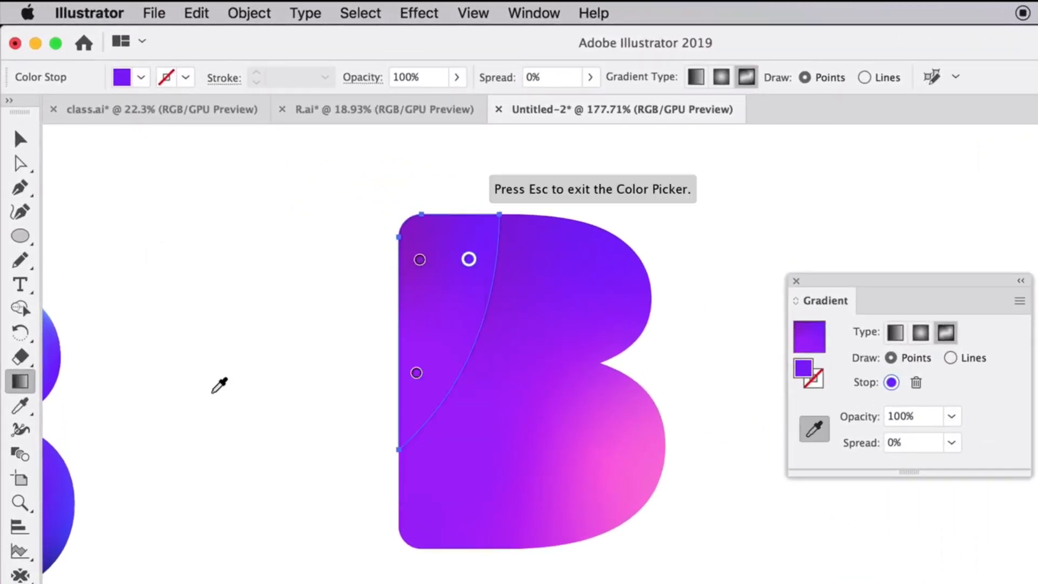
click(645, 453)
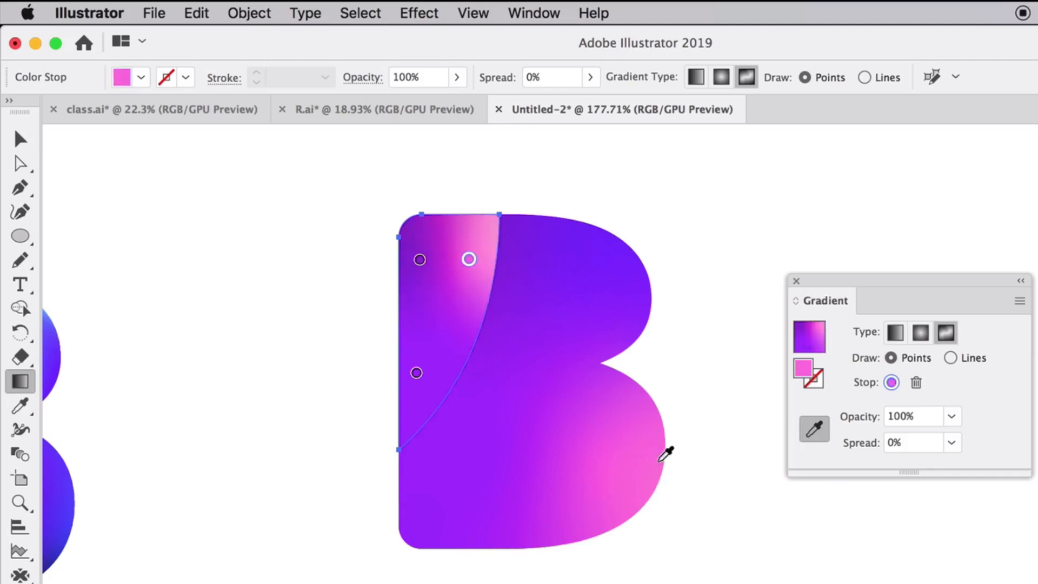
Recolour the lower gradient stop of the upper-left piece with violet-blue sampled from the B's upper bowl.
click(416, 374)
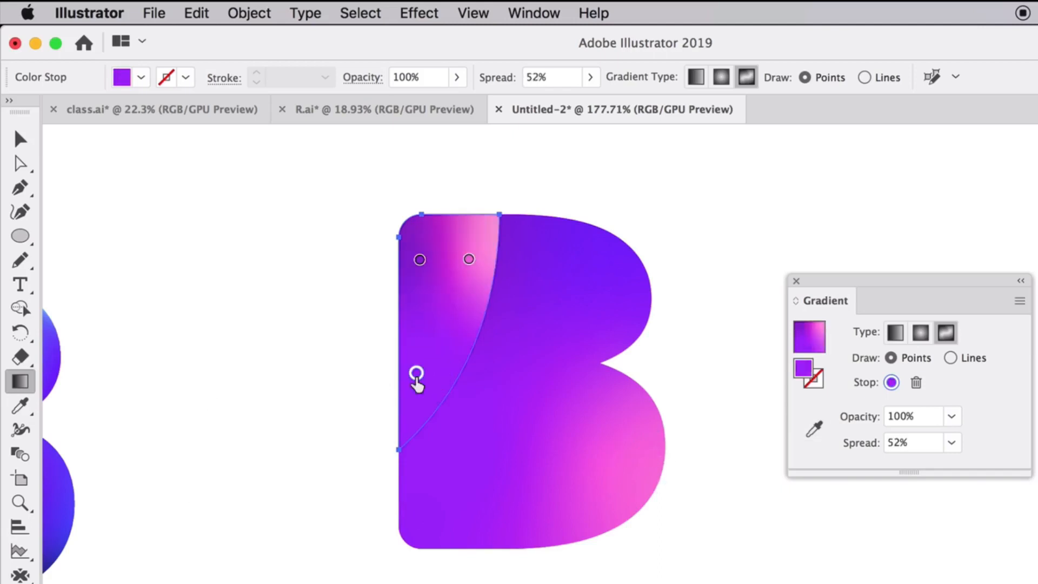
double_click(416, 379)
click(158, 511)
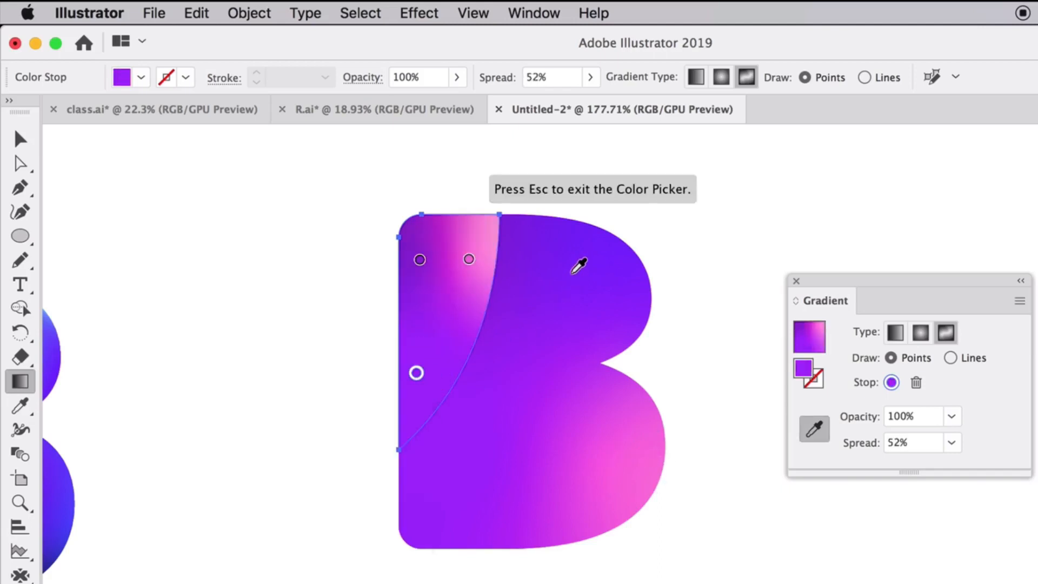
click(572, 272)
key(Escape)
Move the piece's purple gradient stop down onto the B's straight edge and deselect the piece.
drag(419, 261, 400, 290)
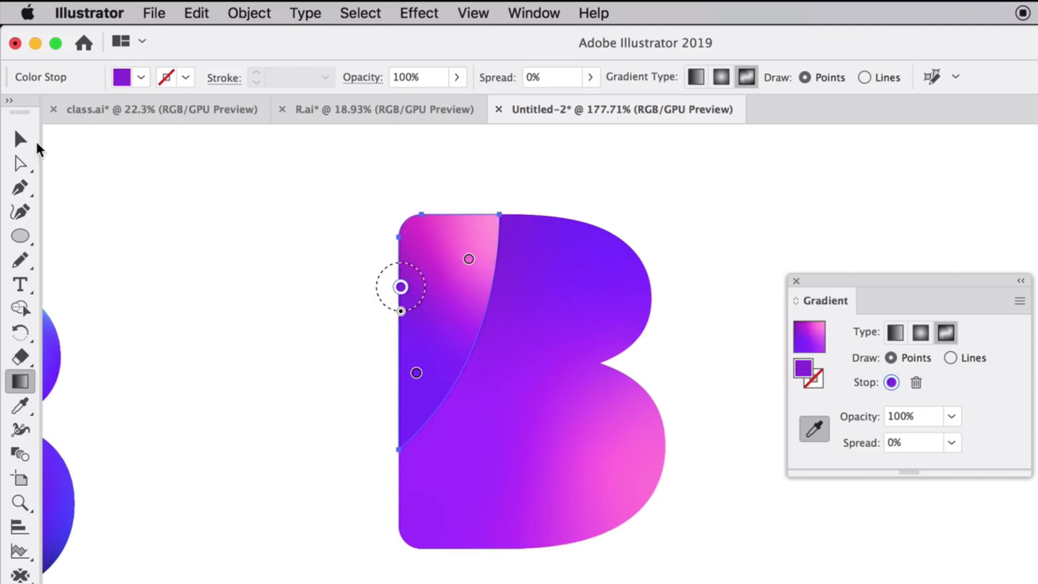
click(20, 140)
click(178, 201)
scroll(734, 569, right, 2)
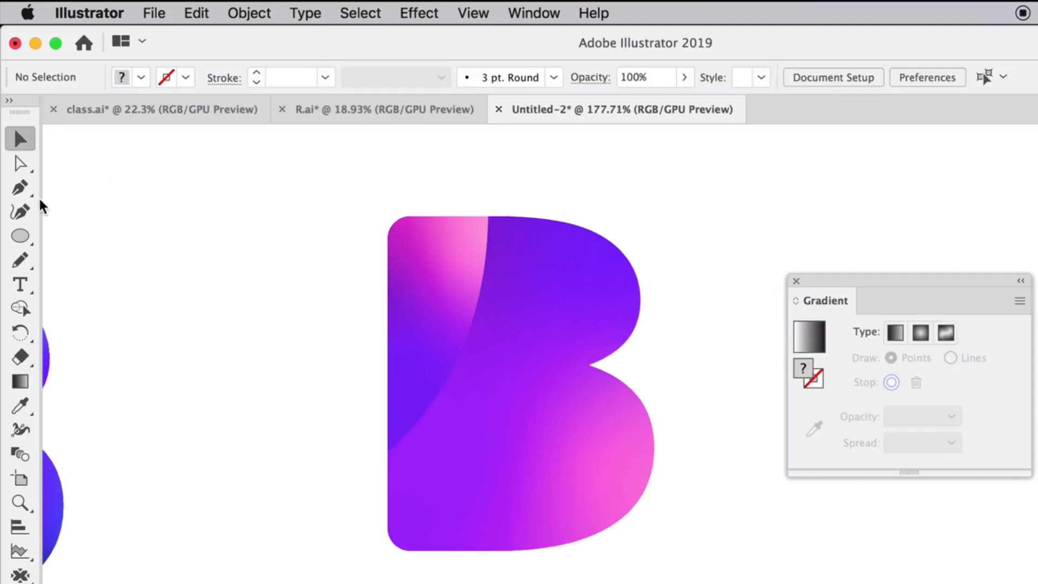
Draw a curved Pen tool path sweeping across the B from below its lower-left corner to beyond the upper bowl.
click(23, 193)
click(424, 565)
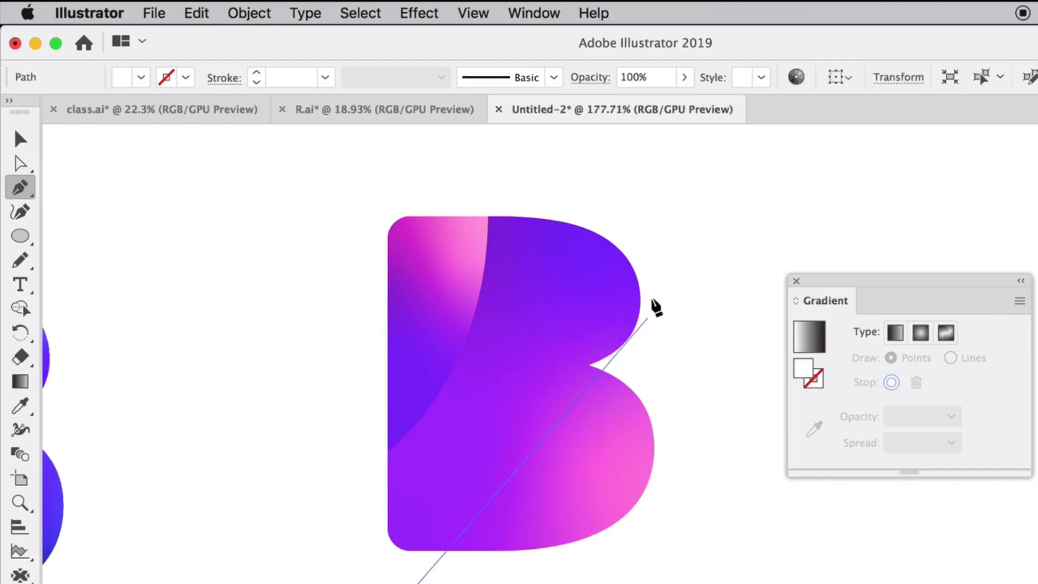
drag(666, 243, 862, 178)
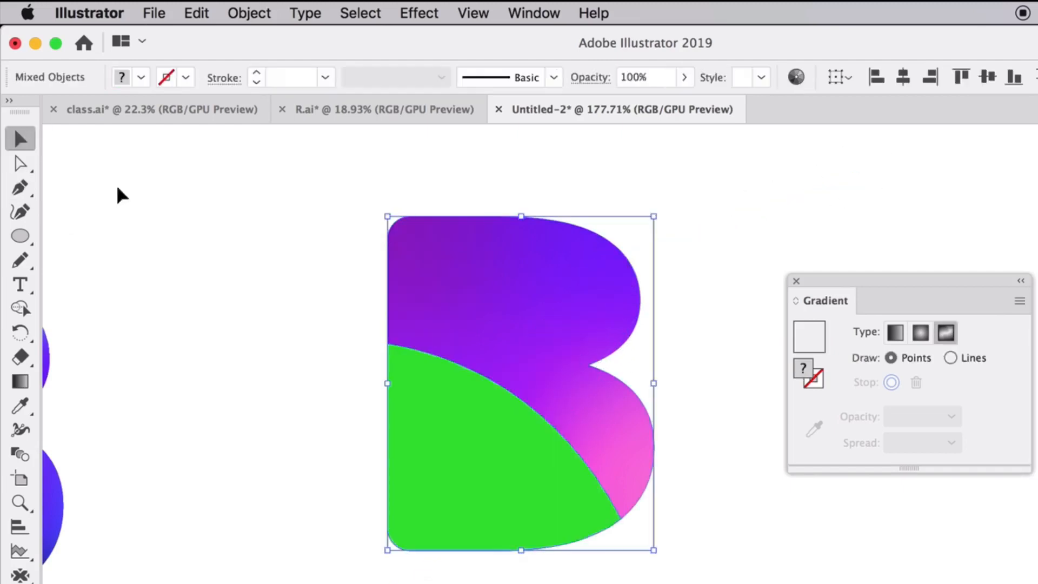
click(121, 194)
Fill the green lower-left piece with the freeform gradient sampled from the B's body, and deselect it.
click(463, 447)
key(i)
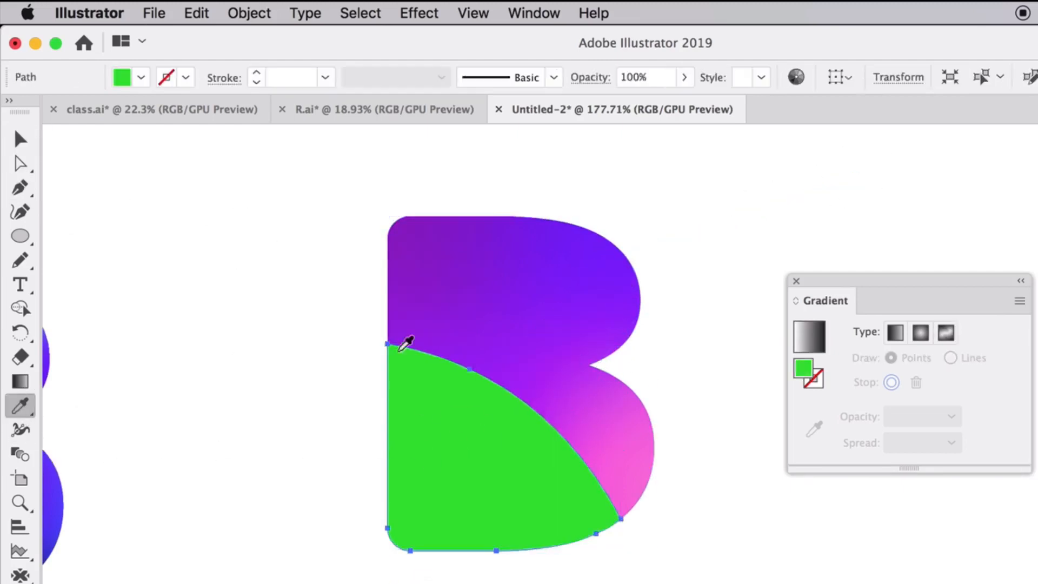
click(514, 292)
click(20, 139)
click(362, 392)
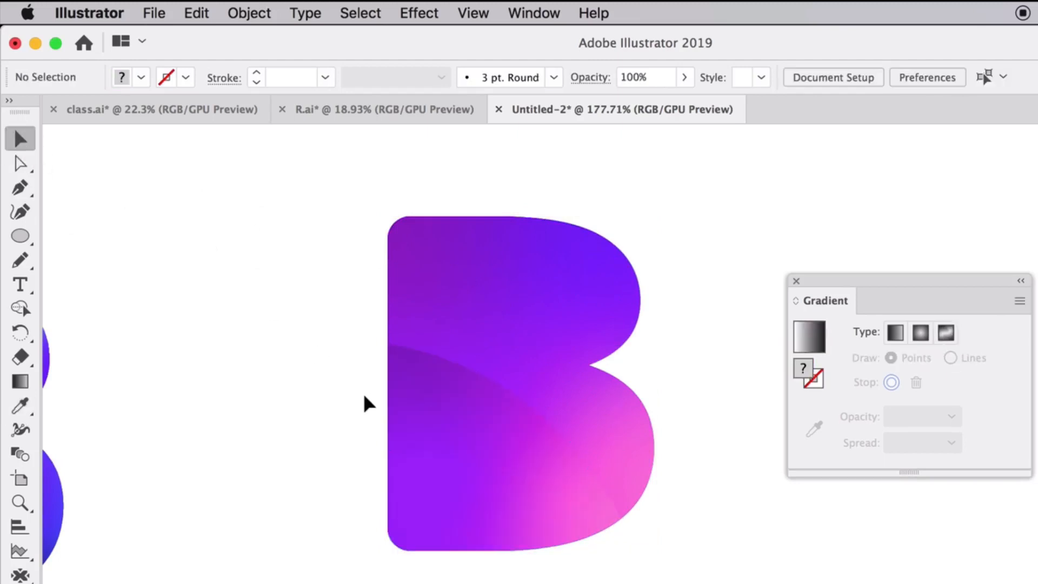
drag(586, 308, 330, 352)
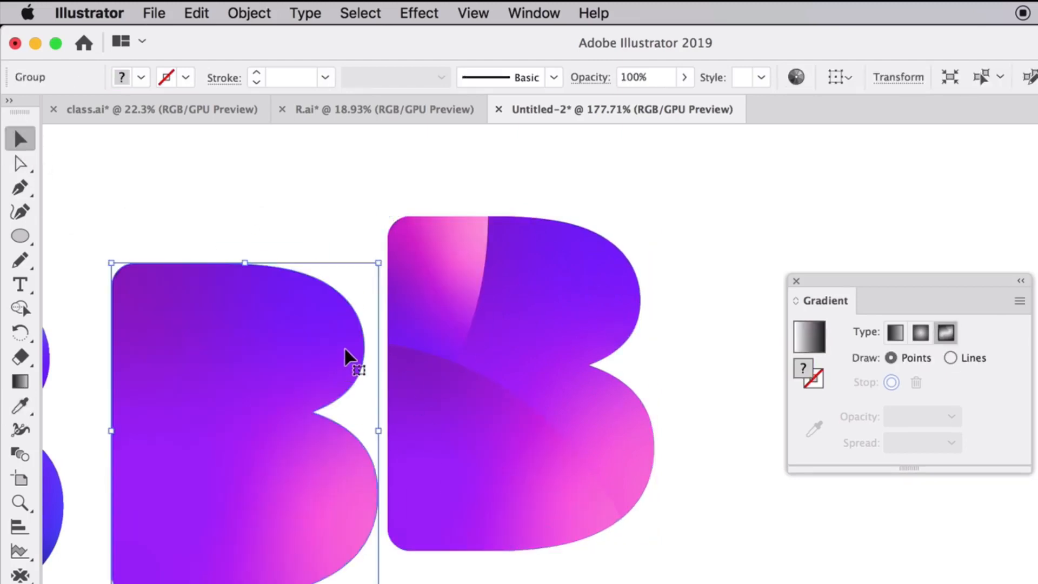
key(super+z)
click(371, 354)
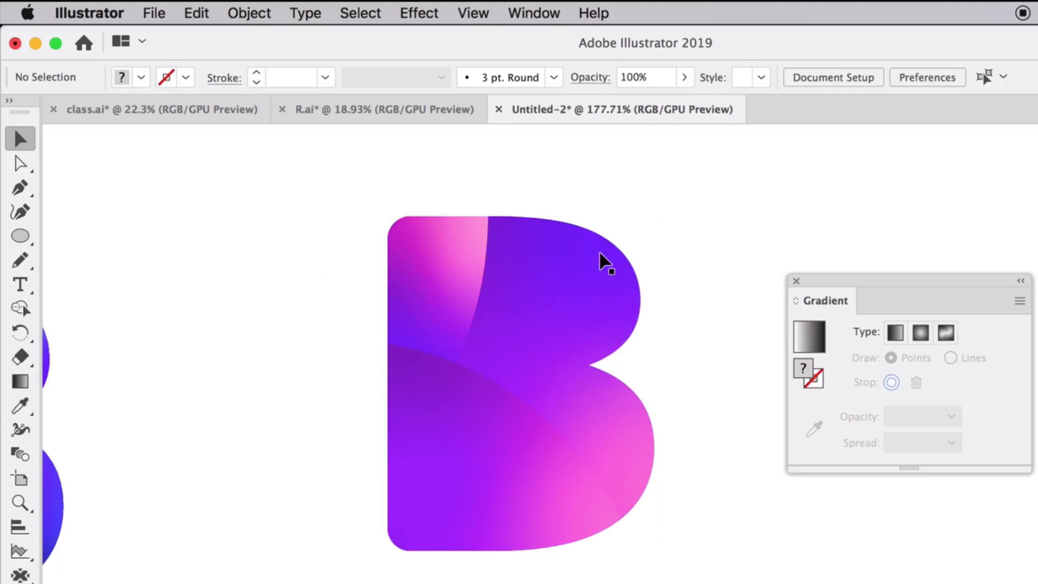
Rearrange the lower-left piece's gradient stops: pink near its upper-left curve, dark purple near its right tip, violet toward the lower-left corner.
click(493, 475)
click(903, 360)
drag(568, 496, 492, 418)
drag(436, 383, 554, 518)
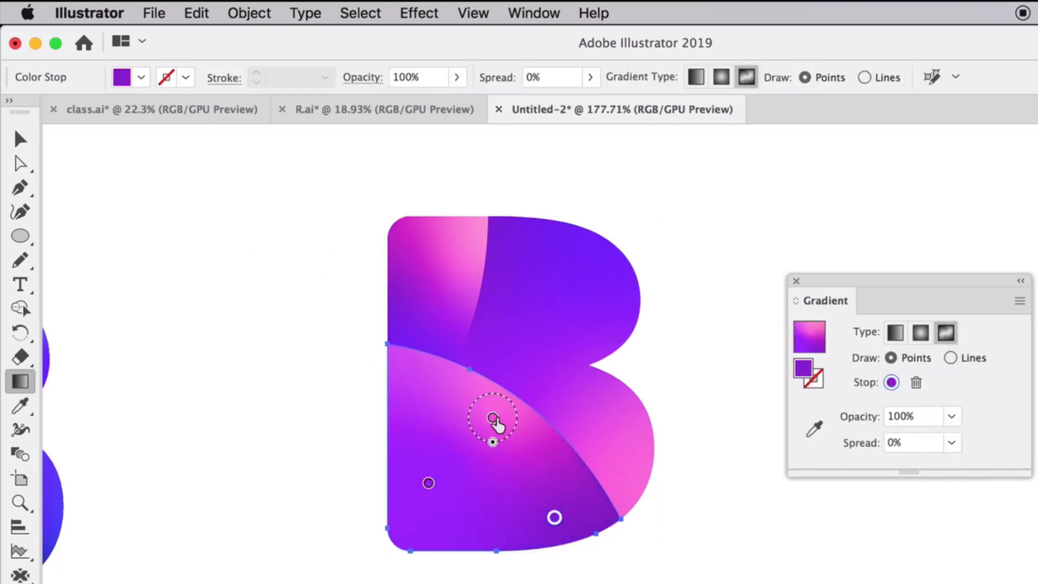
drag(492, 421, 449, 402)
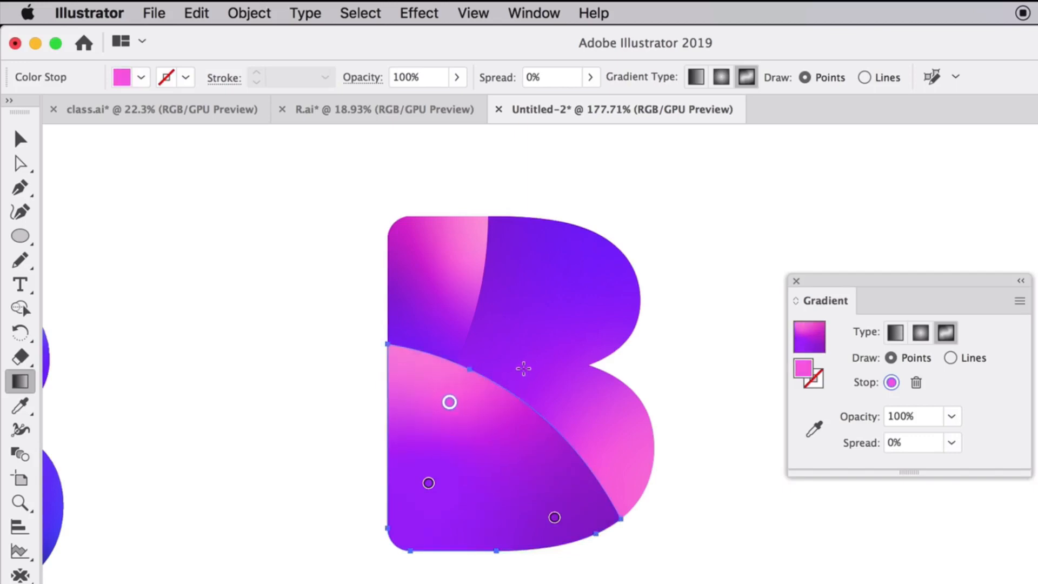
drag(555, 518, 571, 504)
drag(429, 483, 384, 575)
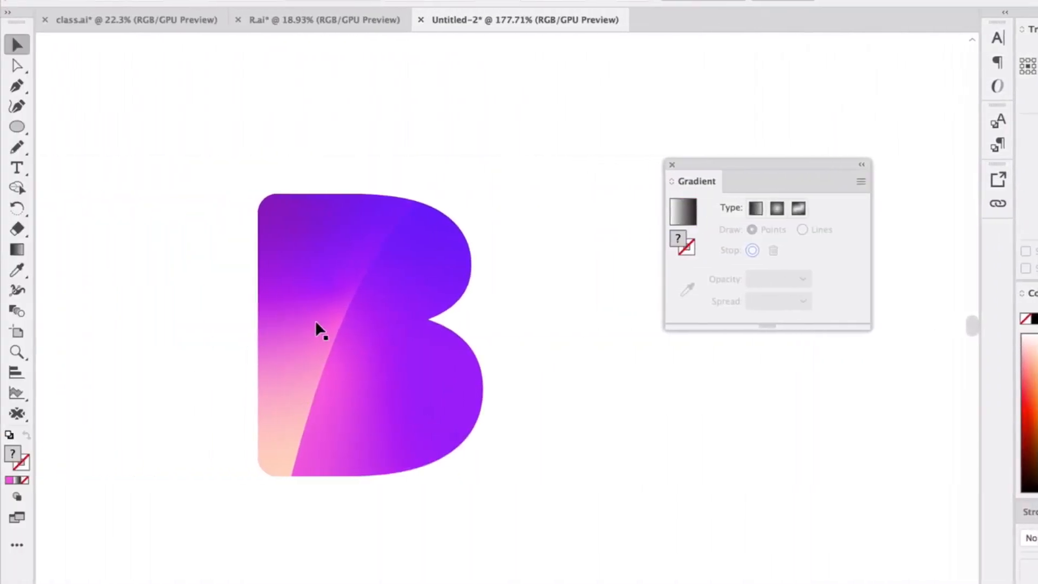
Spread the right-hand piece's gradient stops outward: blue into the upper bowl, pink onto the dividing curve, violet toward the lower bowl's edge.
click(398, 277)
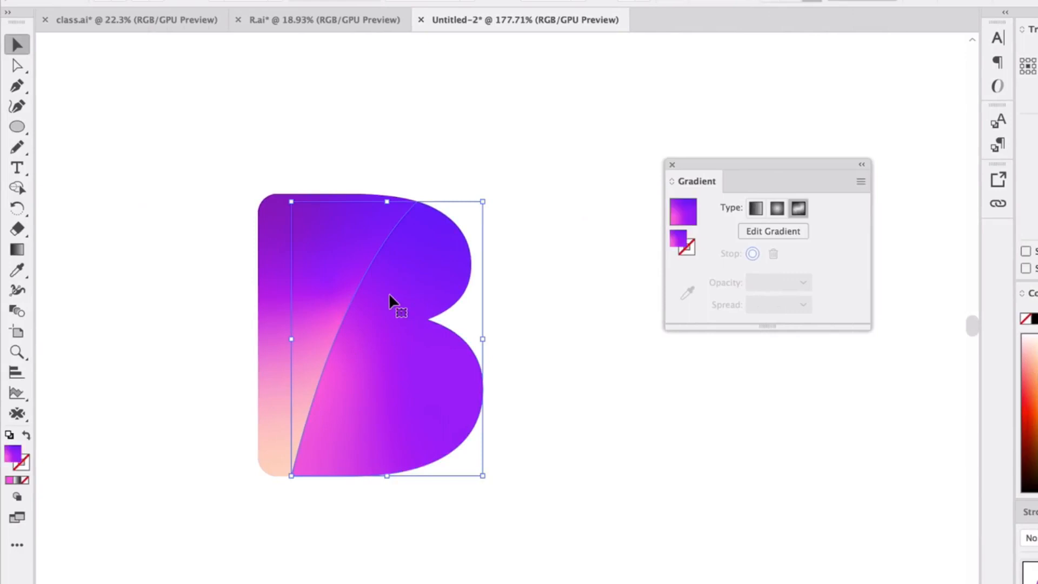
click(161, 236)
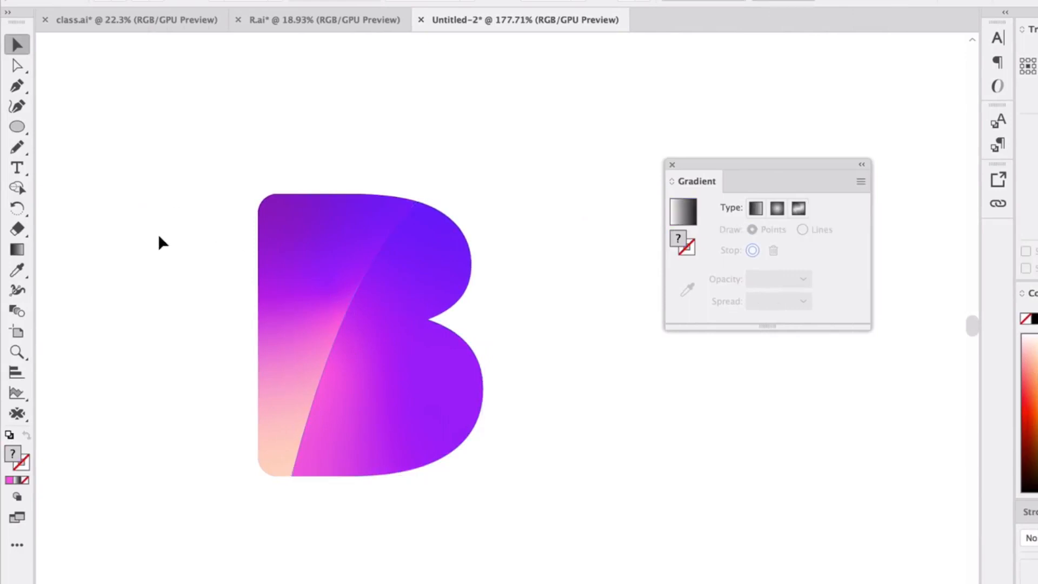
click(361, 278)
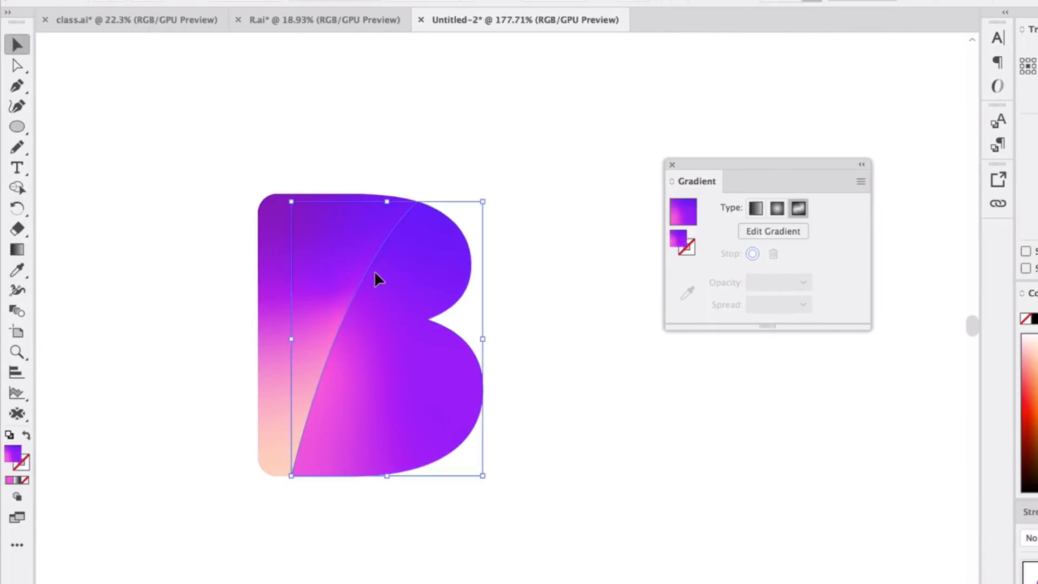
click(773, 231)
drag(384, 249, 424, 225)
click(326, 372)
drag(326, 372, 313, 402)
drag(444, 380, 453, 361)
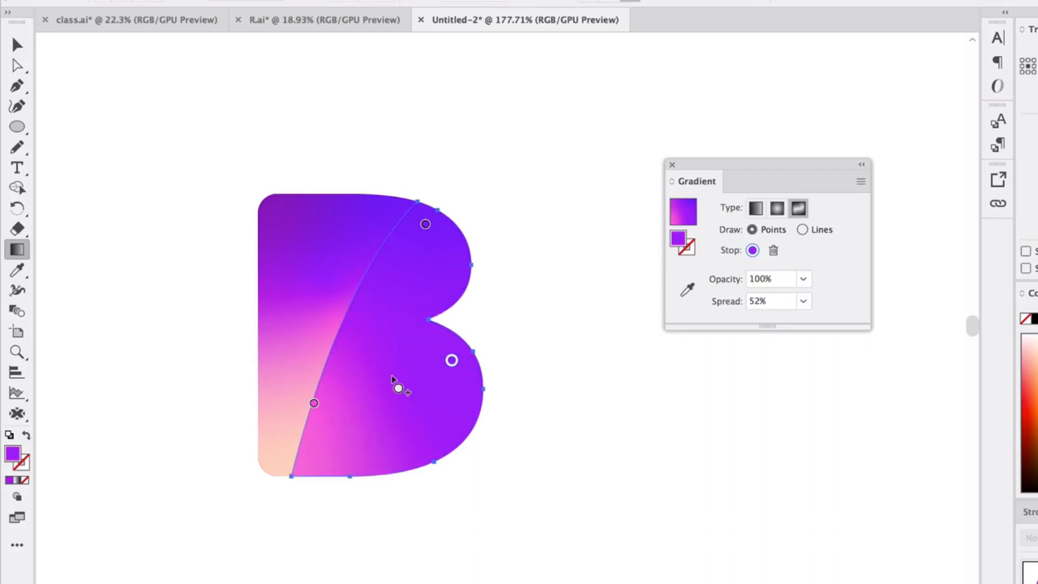
Recolour the right-hand piece's pink stop on the dividing curve with a colour sampled from the left-hand piece, and deselect it.
click(313, 402)
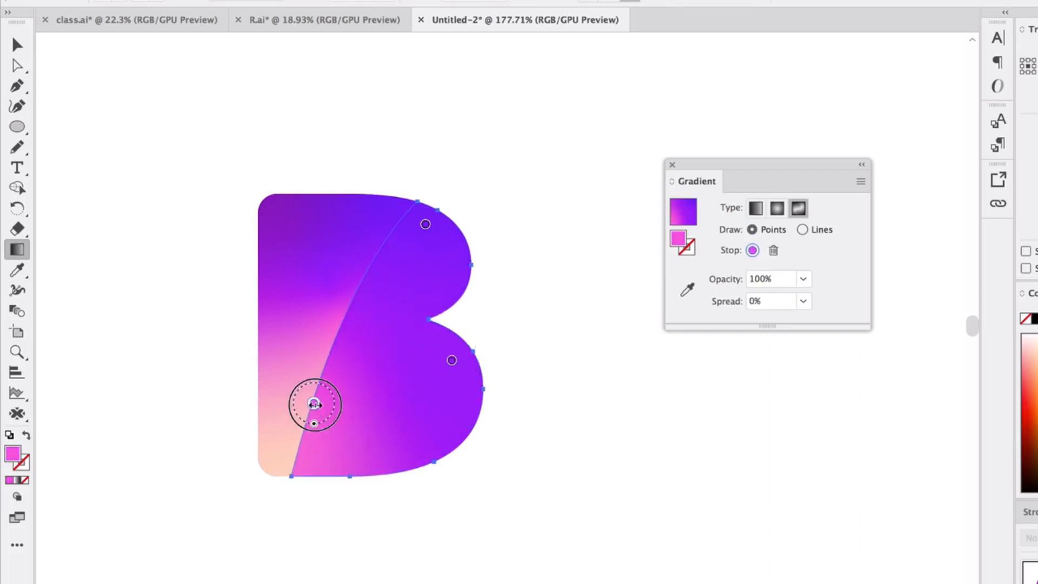
double_click(314, 404)
click(94, 520)
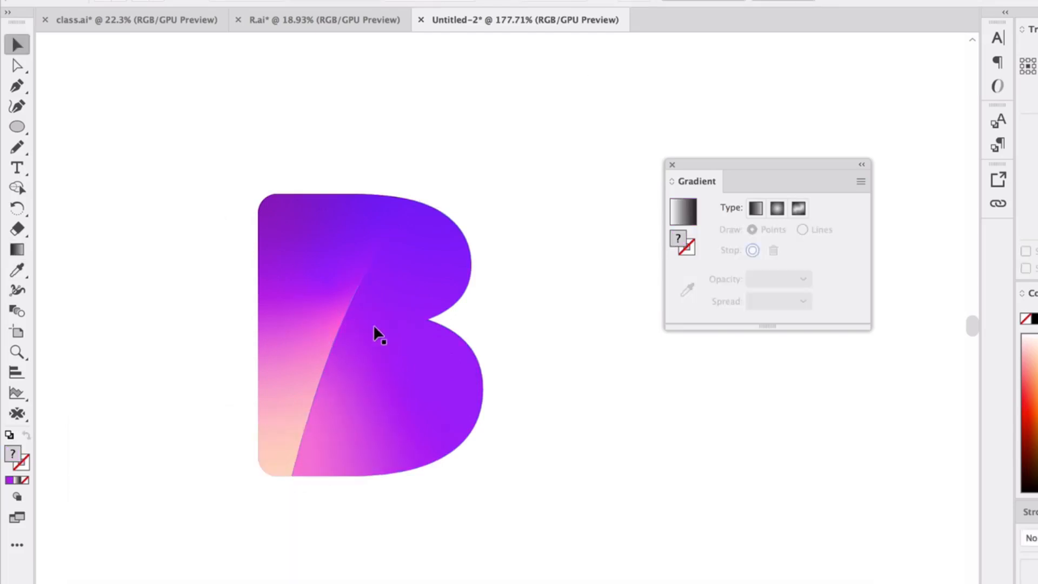
click(378, 331)
click(205, 233)
Move the left-hand piece's purple gradient stop near its upper-left corner and its blue stop along the top edge, and deselect the letter.
click(333, 248)
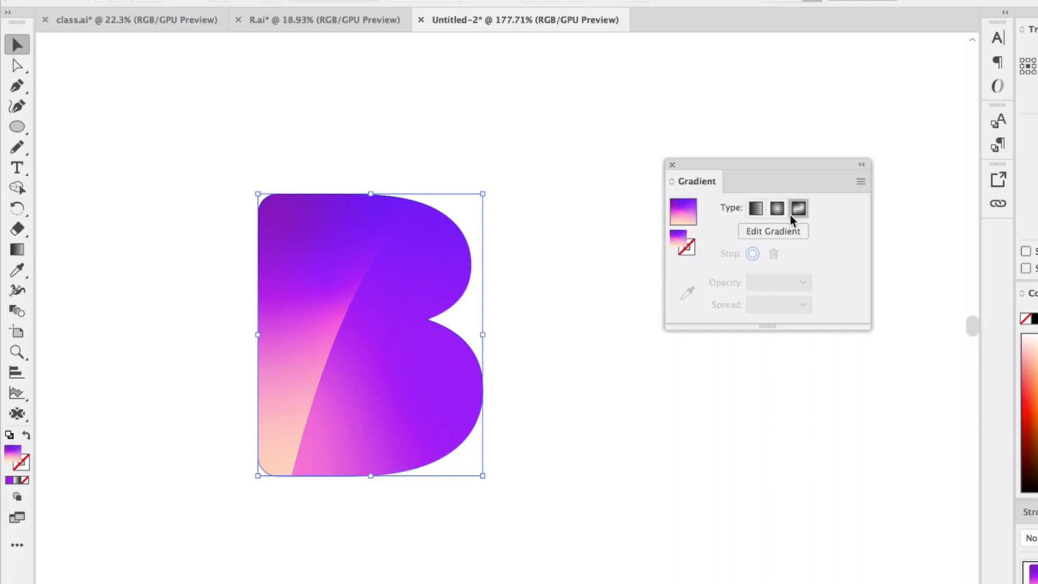
click(773, 231)
mouse_move(294, 231)
mouse_down()
mouse_move(243, 141)
mouse_move(296, 244)
mouse_move(298, 235)
mouse_up()
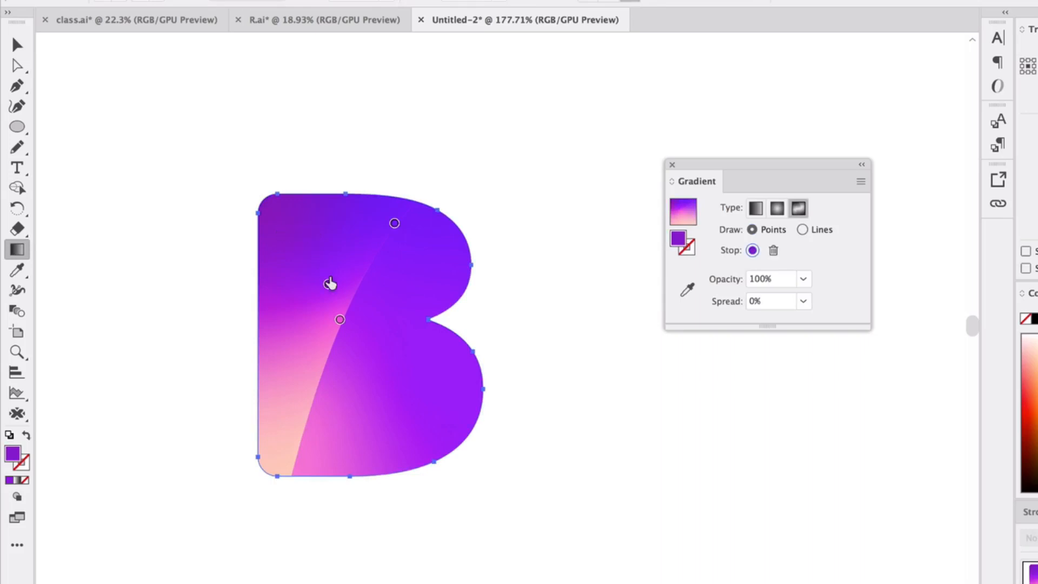
drag(330, 283, 288, 221)
drag(398, 224, 360, 217)
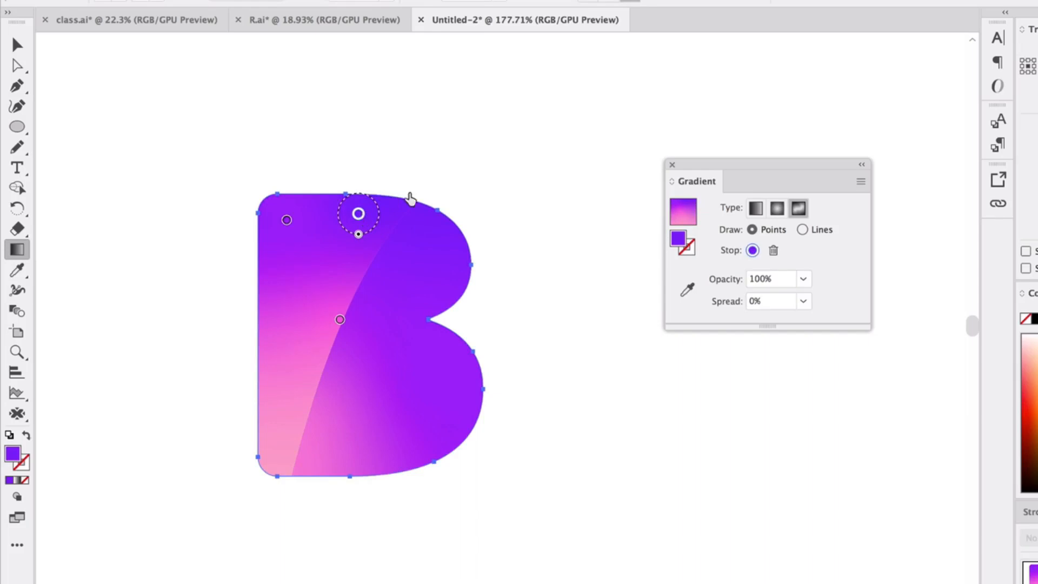
click(19, 45)
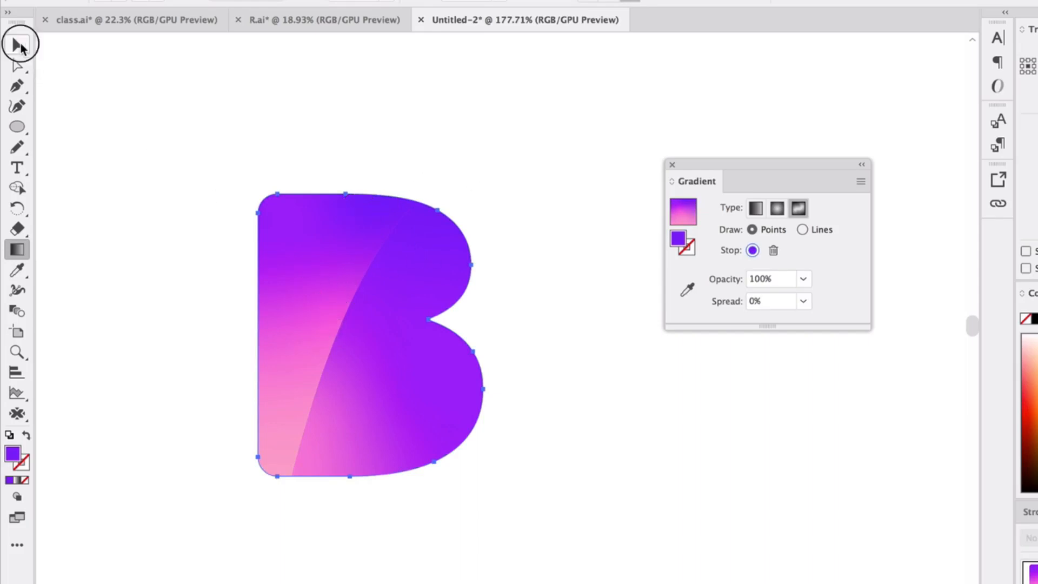
key(super+shift+a)
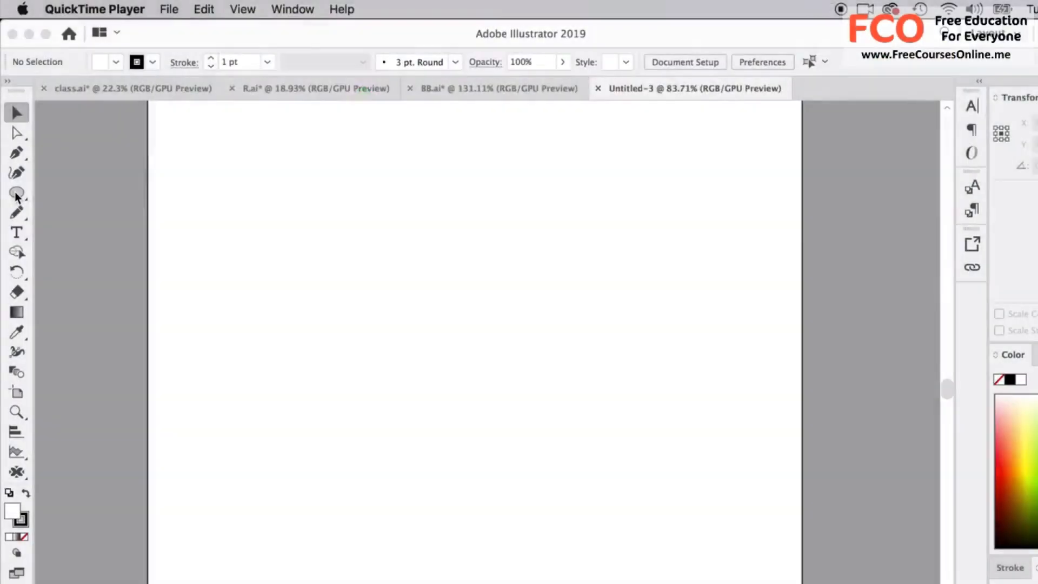
Show the Gradient panel in the new document and group it with the Color panel.
key(super+F9)
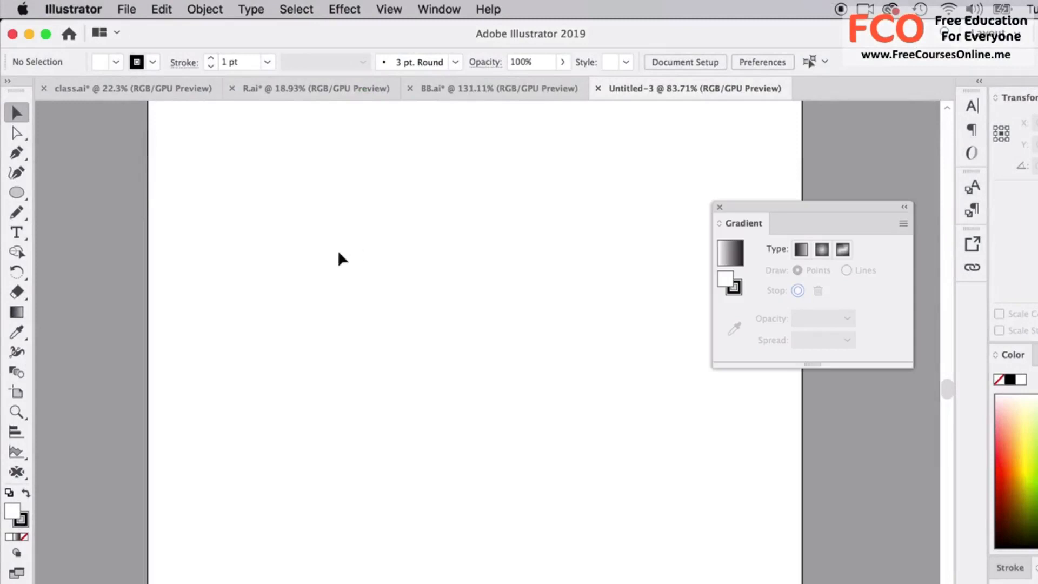
drag(23, 199, 102, 211)
drag(765, 210, 1016, 355)
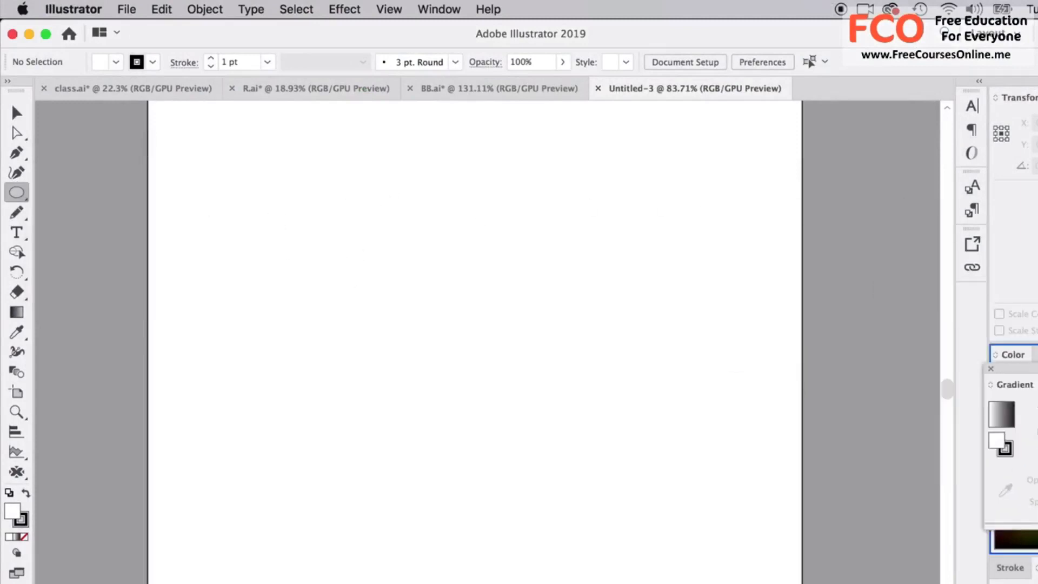
Draw a tall ellipse about 1.8 in wide near the artboard's middle, and give it a black fill with no stroke.
drag(390, 208, 535, 475)
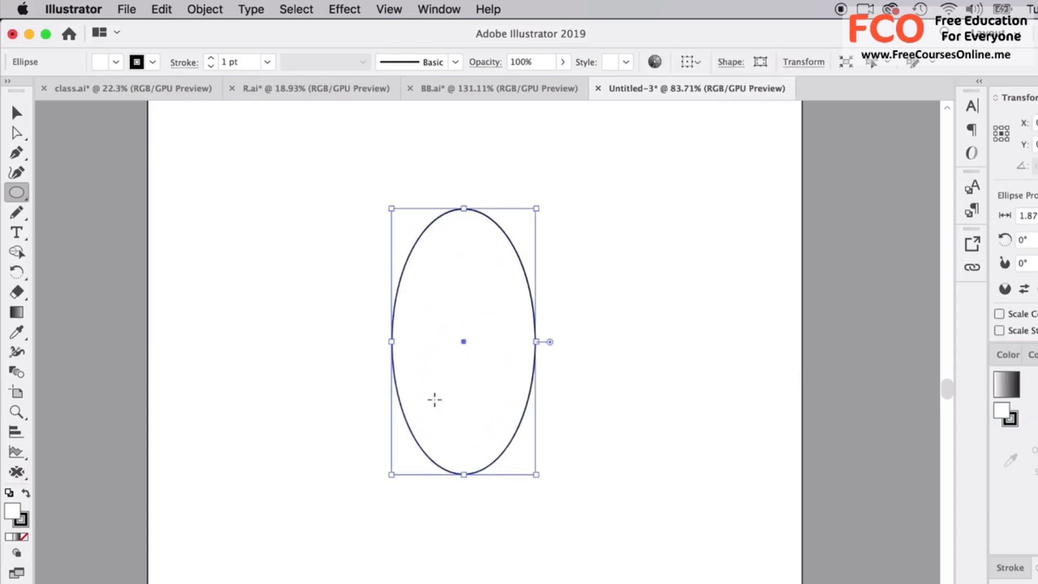
key(super+z)
drag(371, 232, 509, 505)
click(17, 112)
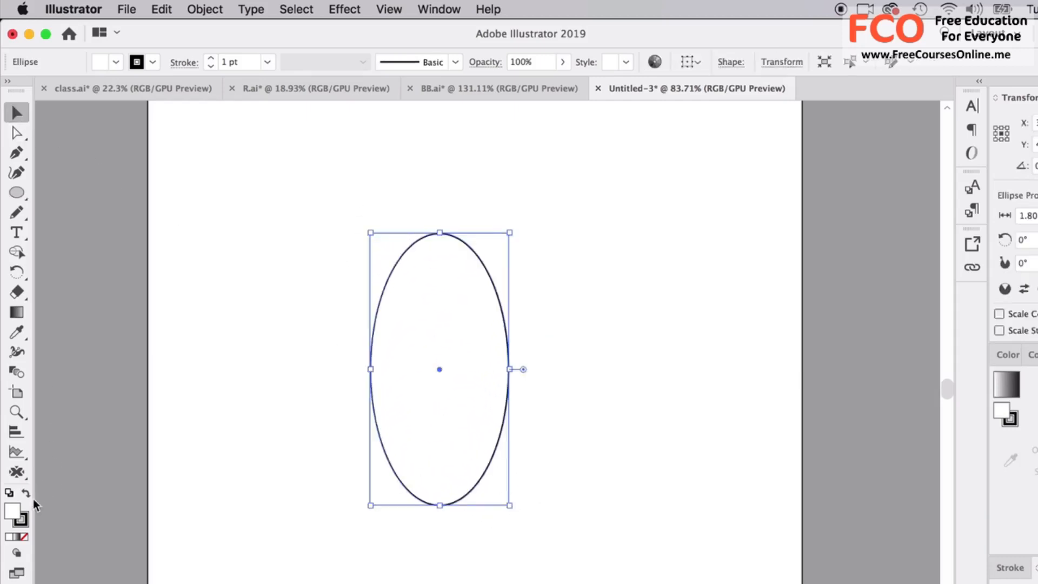
click(24, 537)
click(26, 493)
click(212, 412)
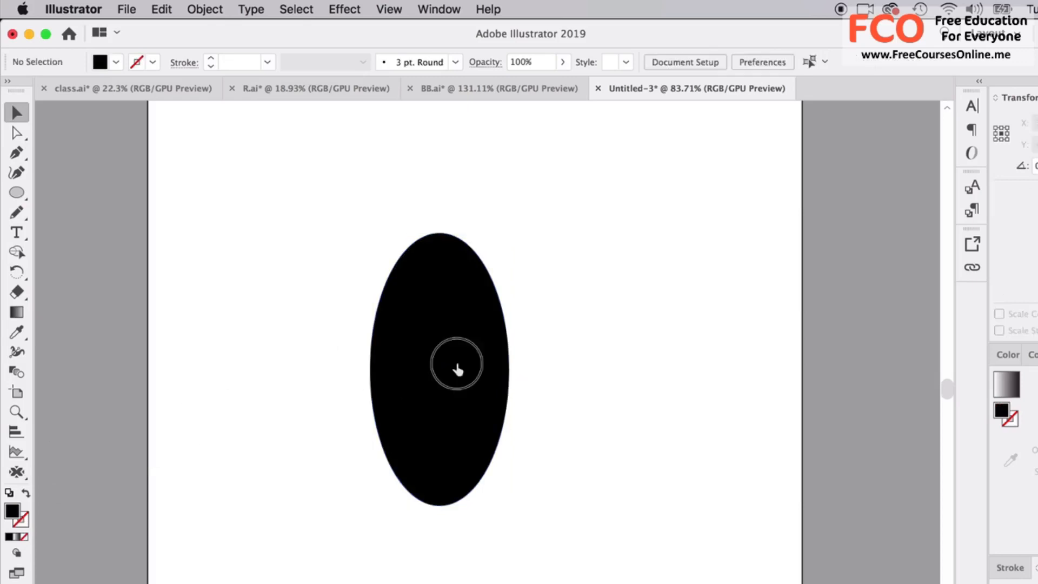
Convert the ellipse's top anchor to a corner point with the Curvature tool, and move its bottom anchor slightly upward.
click(457, 365)
click(16, 172)
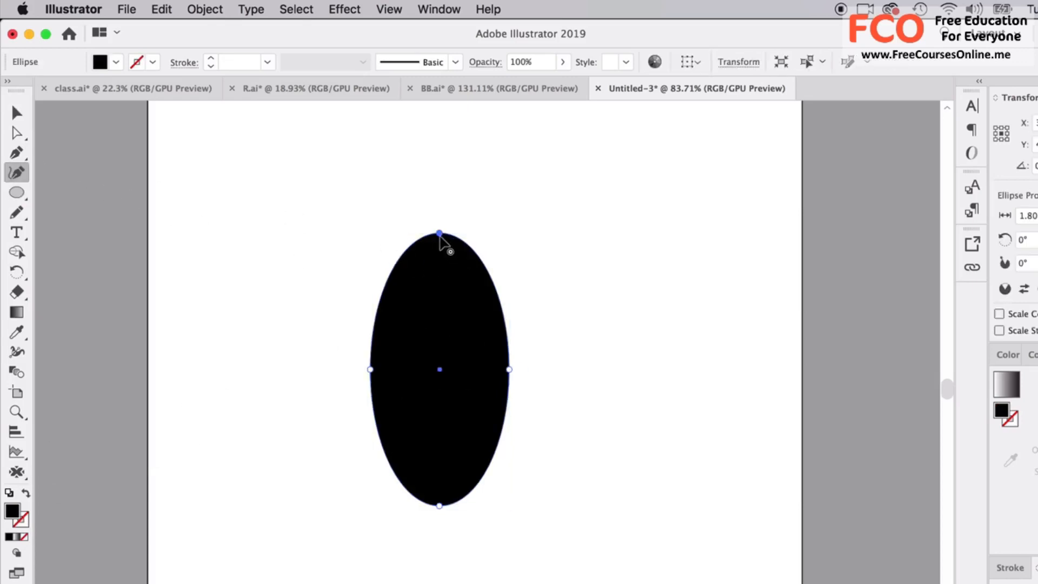
click(439, 233)
key(super+z)
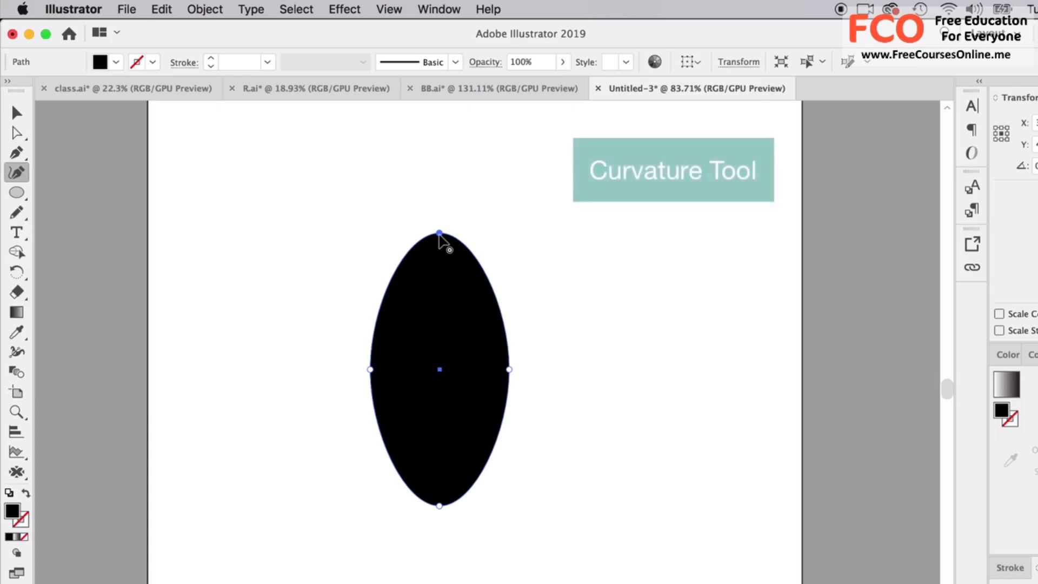
double_click(439, 234)
double_click(439, 233)
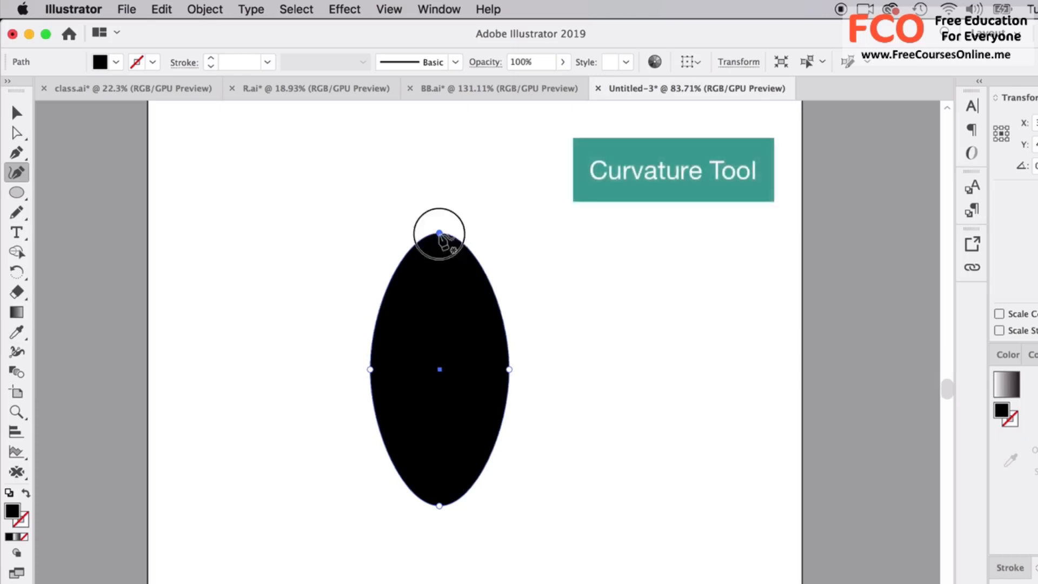
double_click(438, 233)
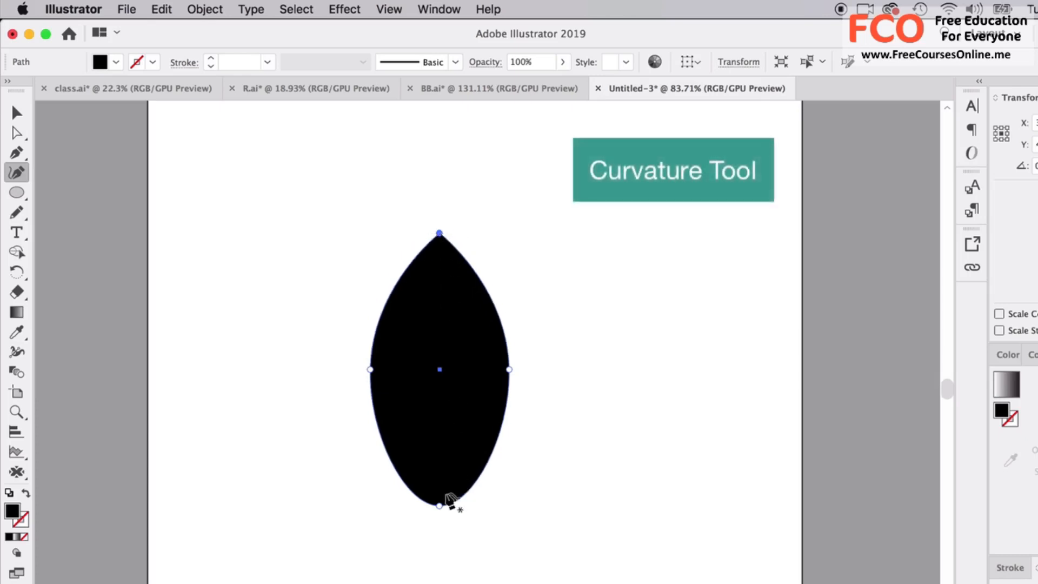
drag(439, 506, 441, 476)
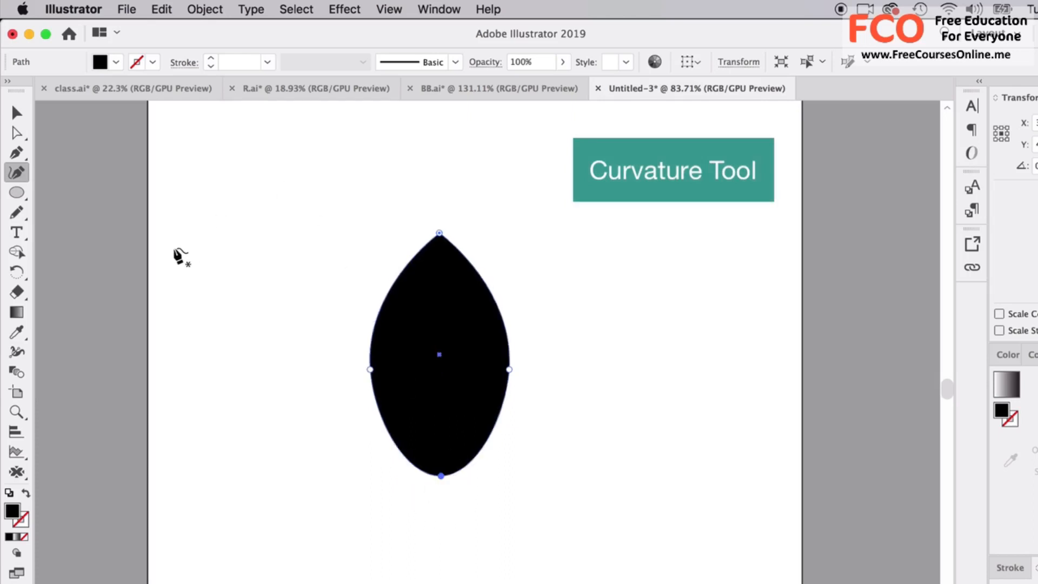
Swap the leaf shape's fill and stroke to leave a black outline, and scale it down proportionally to a small icon.
click(26, 494)
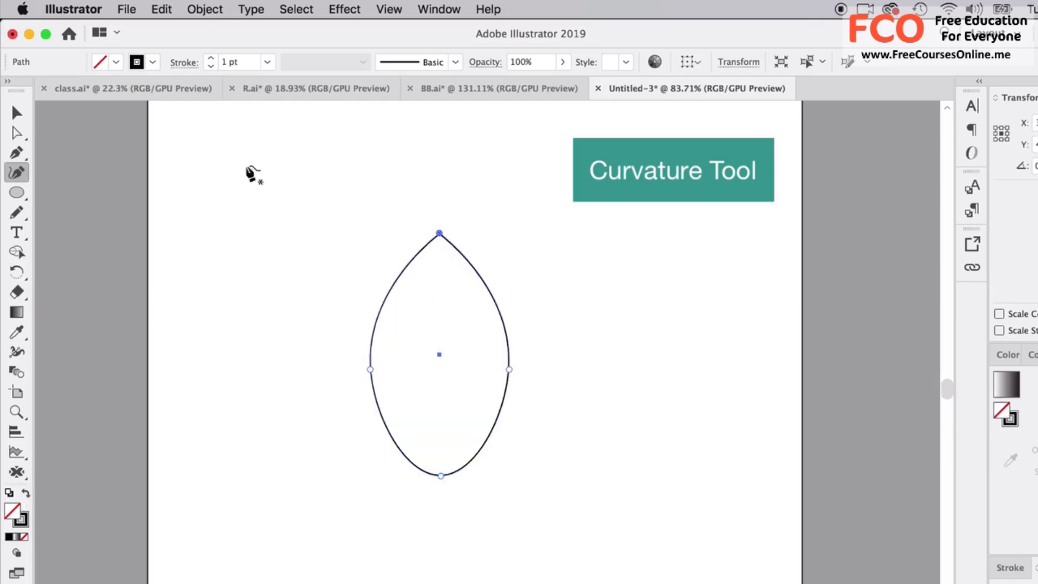
key(v)
drag(507, 233, 375, 326)
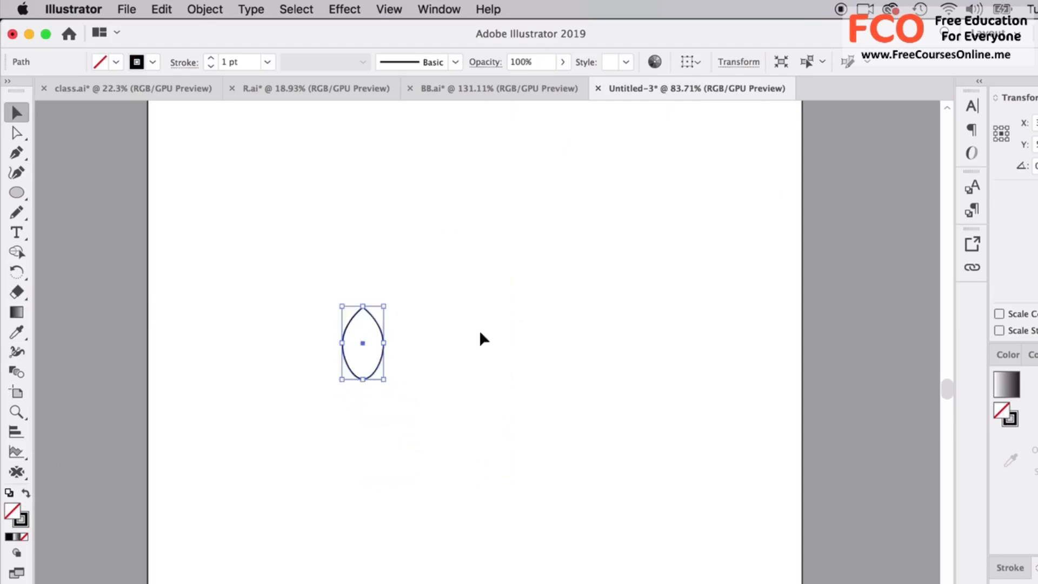
Float the Stroke panel beside the leaf, set its stroke weight to 4 pt, and nudge the leaf down and right.
click(1011, 567)
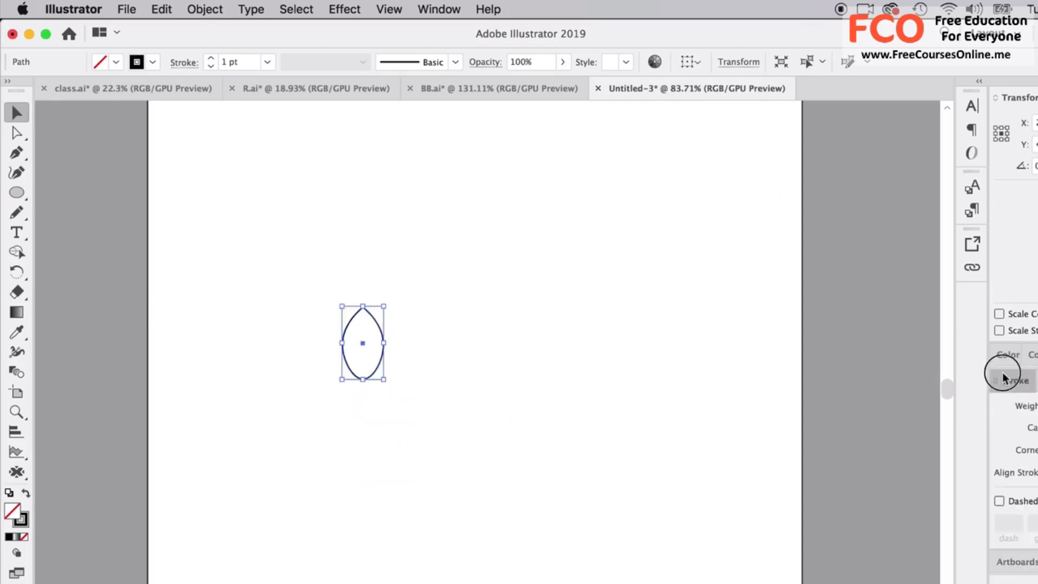
drag(1002, 372, 651, 245)
click(697, 262)
click(696, 263)
click(697, 262)
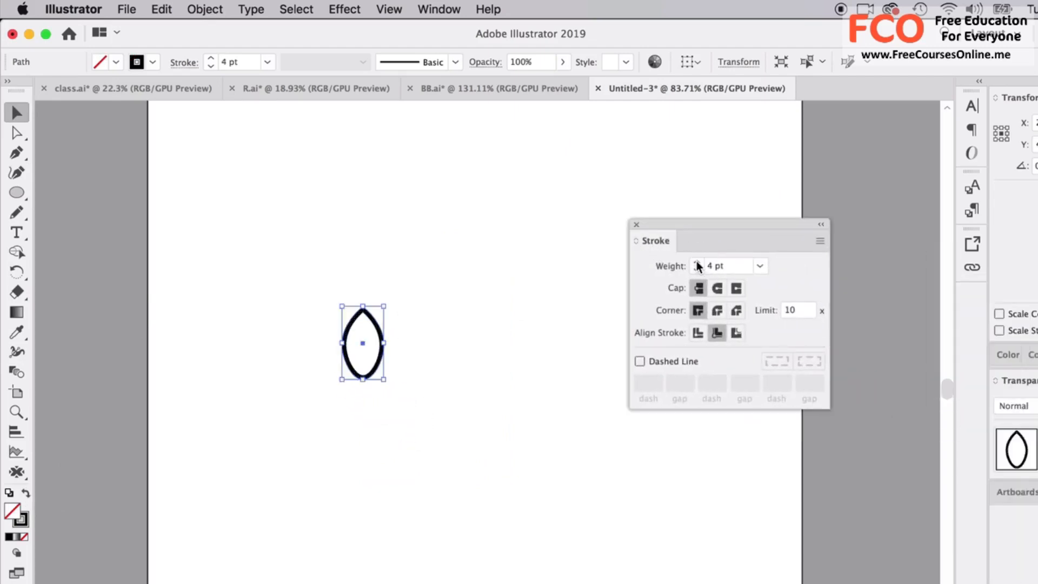
click(321, 365)
drag(376, 327, 396, 345)
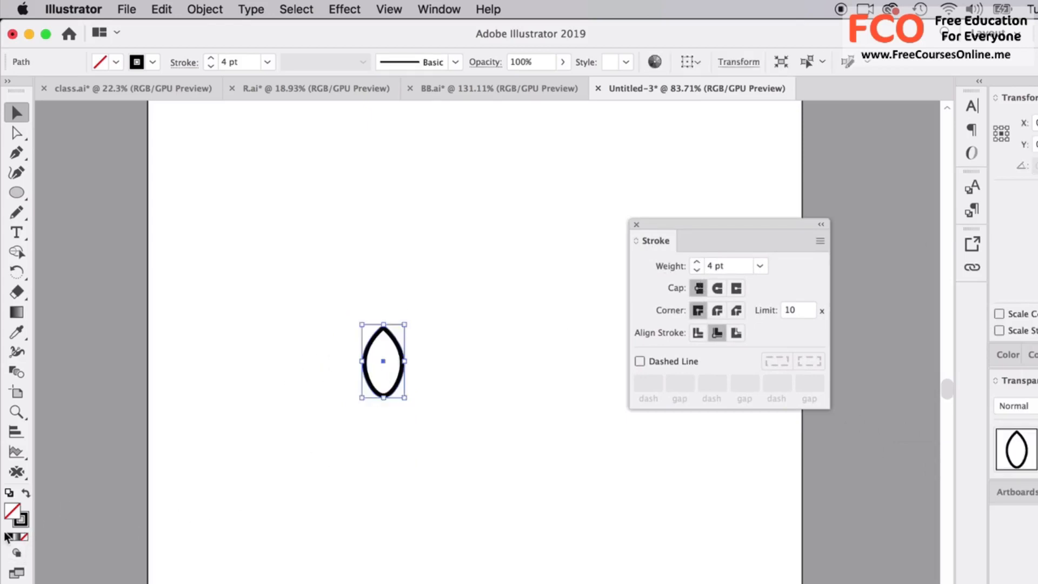
Change the leaf outline's stroke colour from black to a neutral dark grey, and deselect the leaf.
double_click(20, 518)
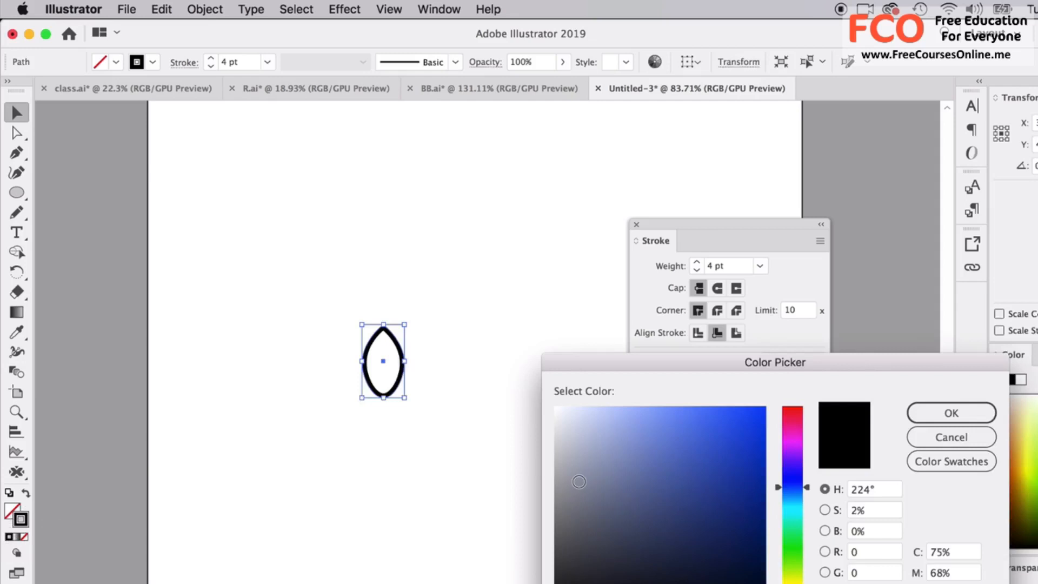
click(570, 559)
drag(570, 559, 555, 557)
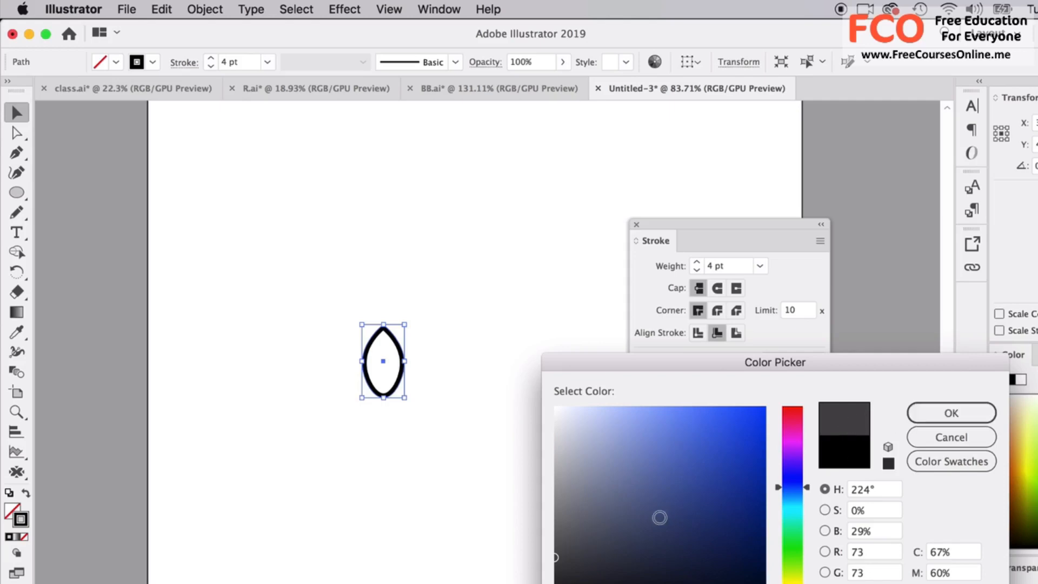
click(557, 583)
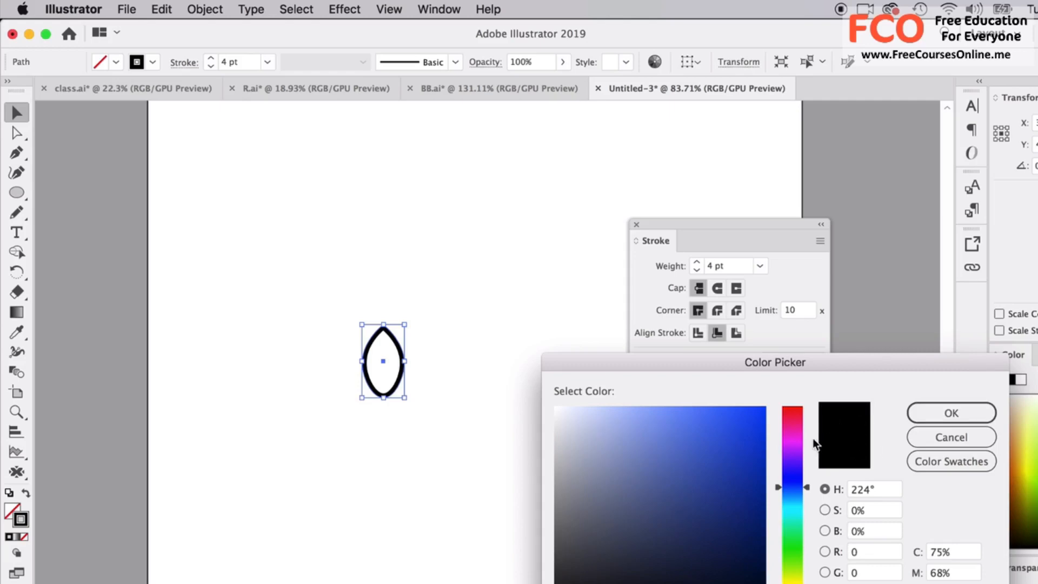
click(549, 558)
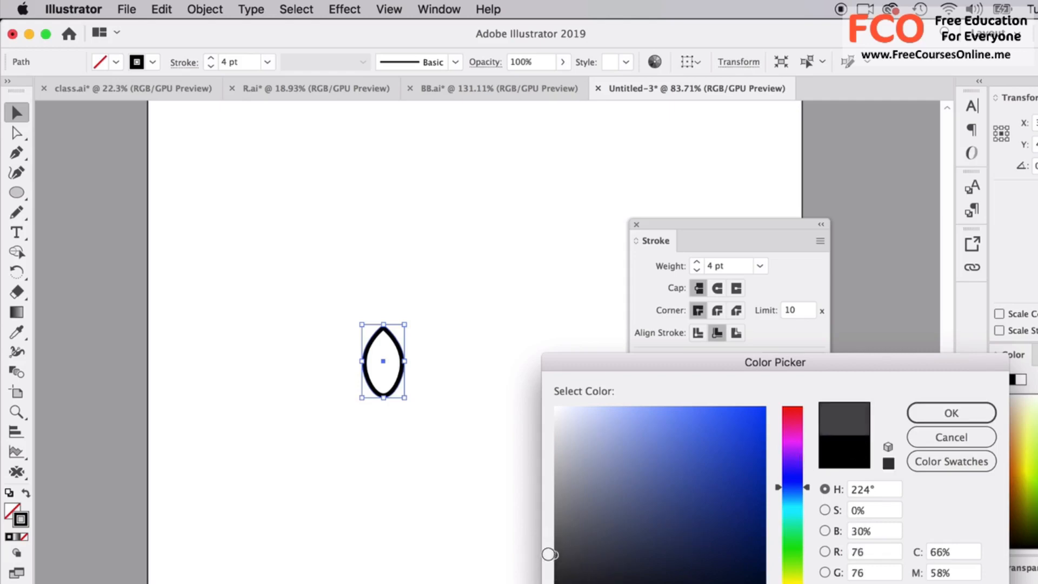
click(554, 547)
click(952, 413)
click(562, 297)
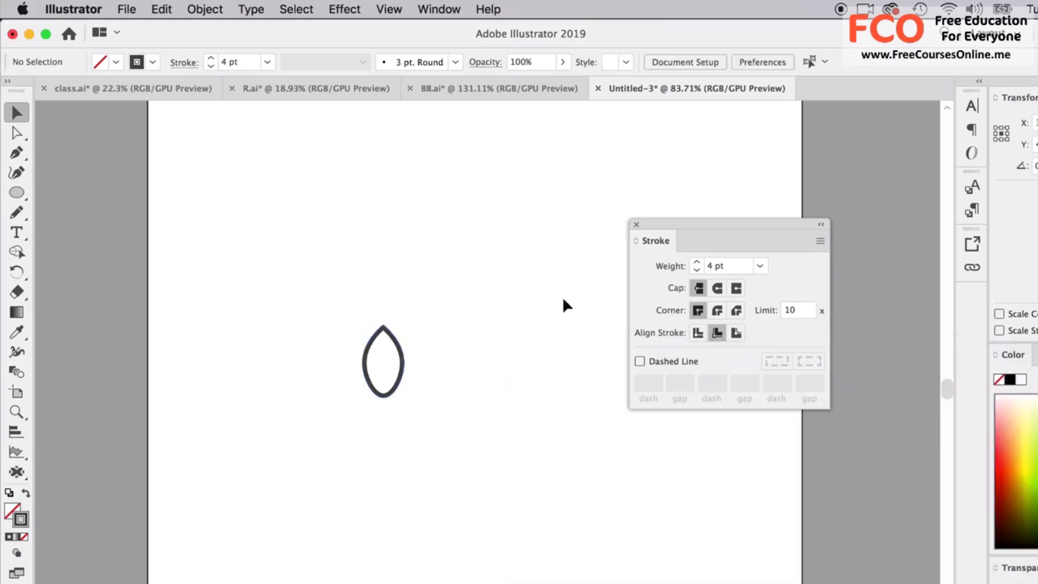
Draw a short diagonal vein inside the leaf's lower half with the Pen tool, rising from near the bottom centre toward the left edge.
scroll(453, 405, up, 5)
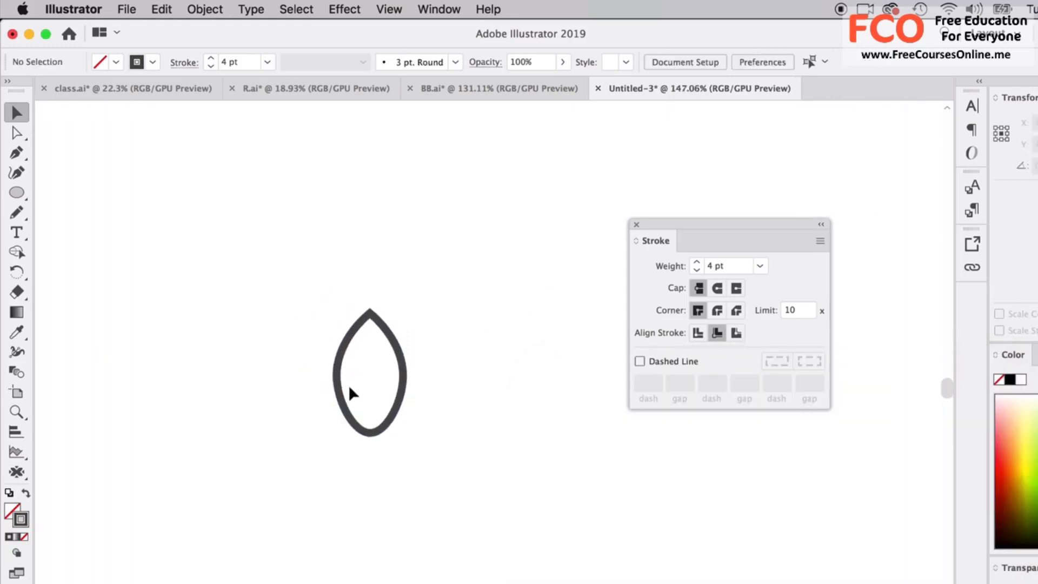
click(17, 153)
scroll(301, 370, up, 5)
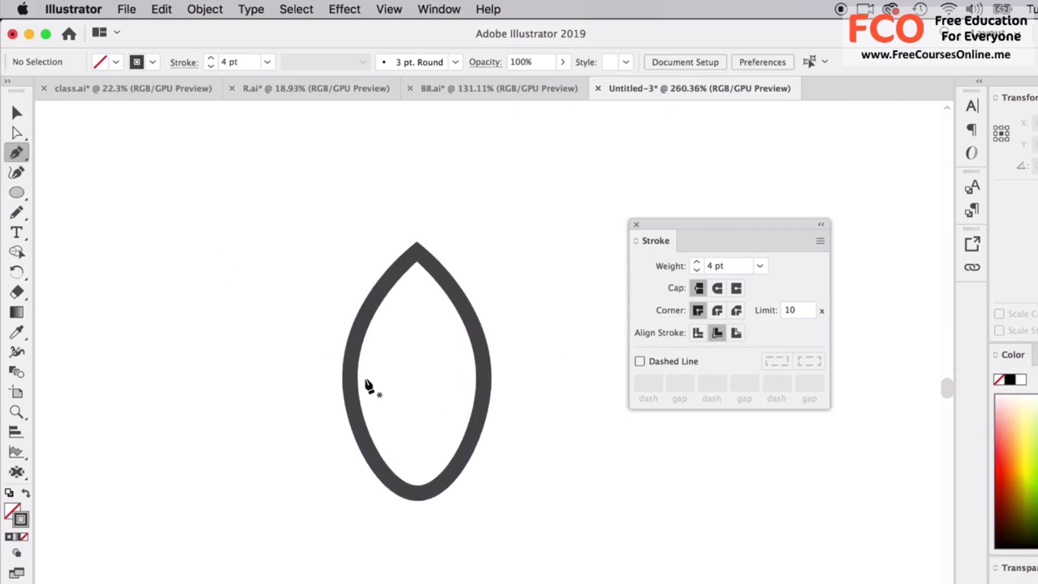
scroll(393, 397, right, 3)
scroll(393, 397, down, 1)
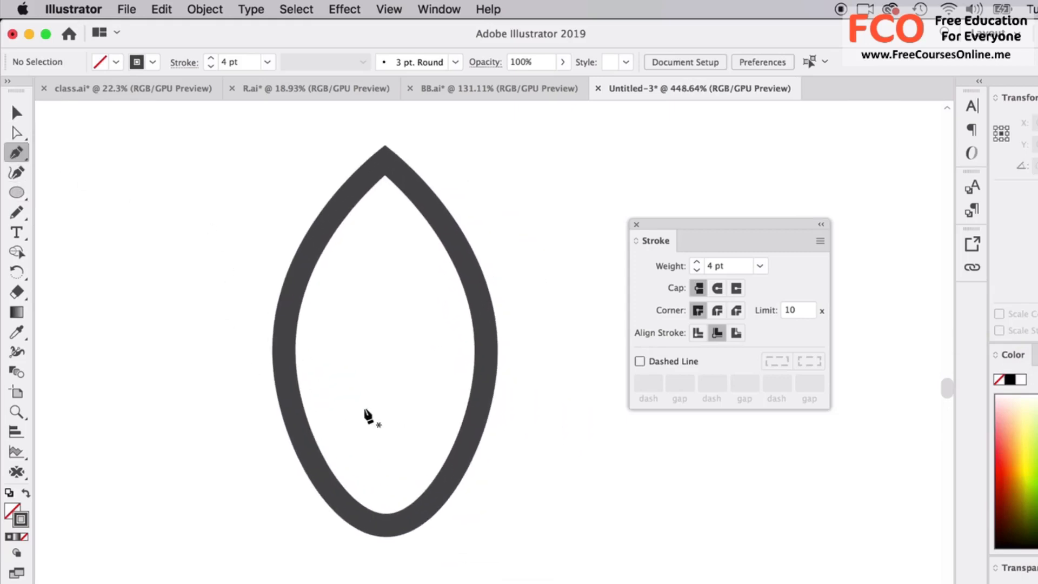
click(389, 456)
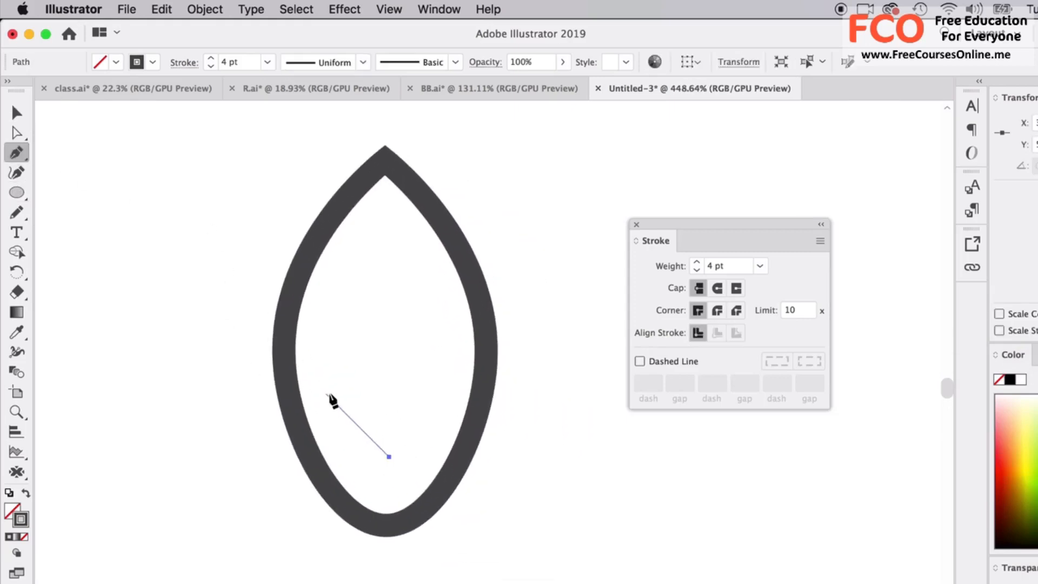
click(326, 393)
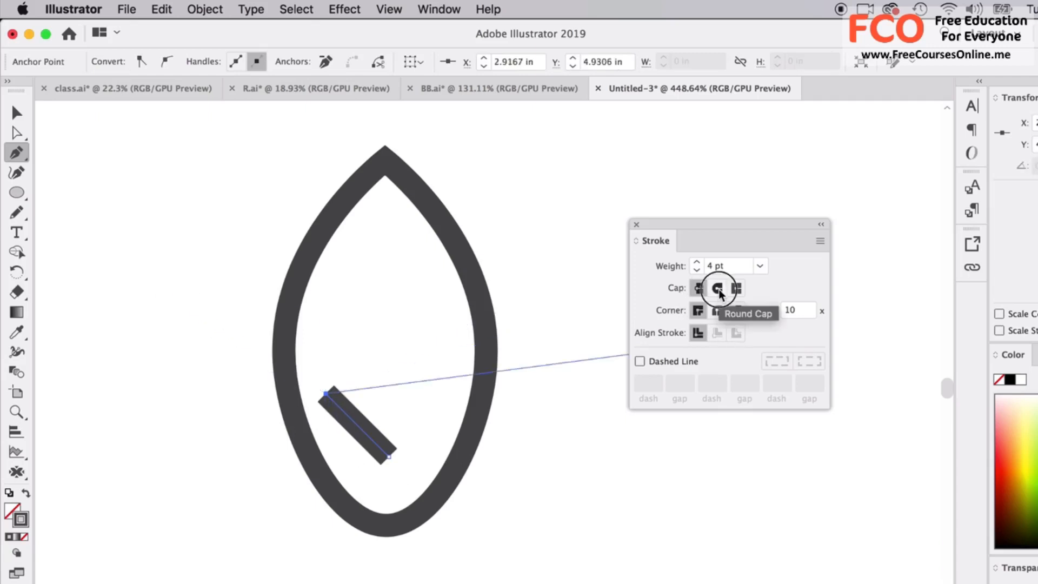
Give the diagonal vein round caps and a 3 pt stroke weight.
click(717, 288)
click(16, 112)
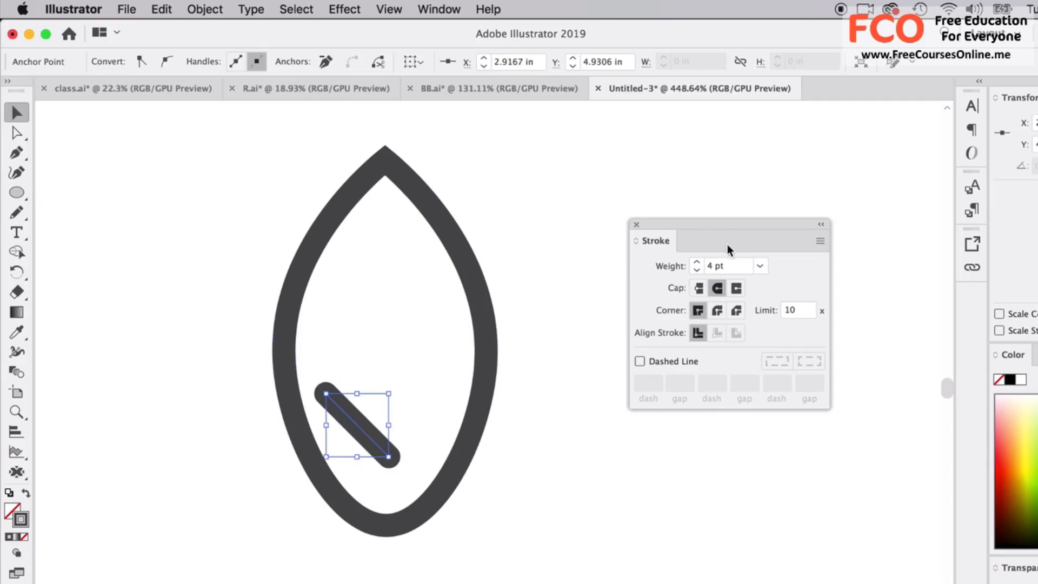
click(696, 270)
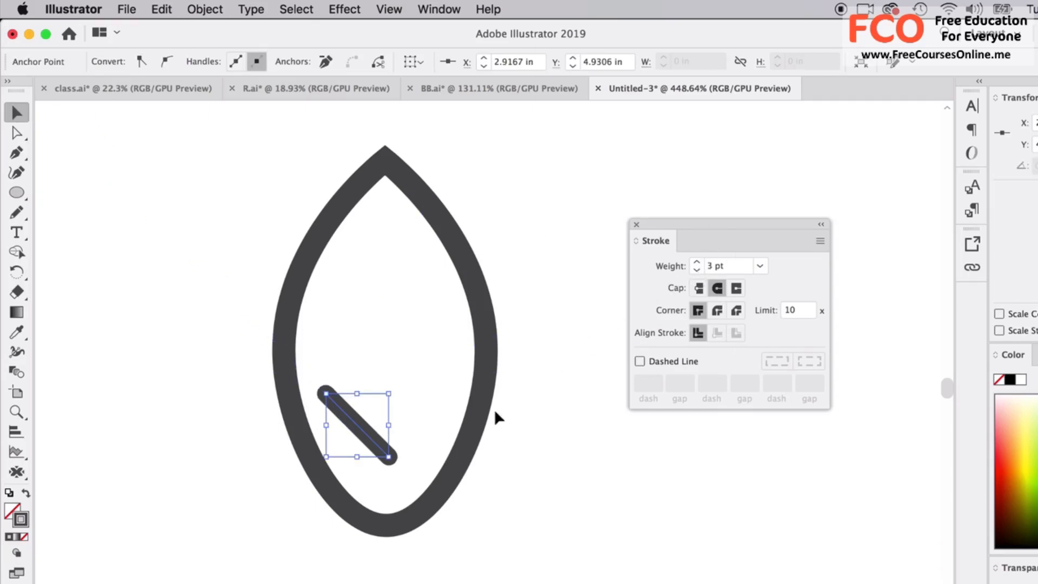
Duplicate the diagonal vein twice straight up the leaf and space the three parallel veins roughly evenly.
click(364, 430)
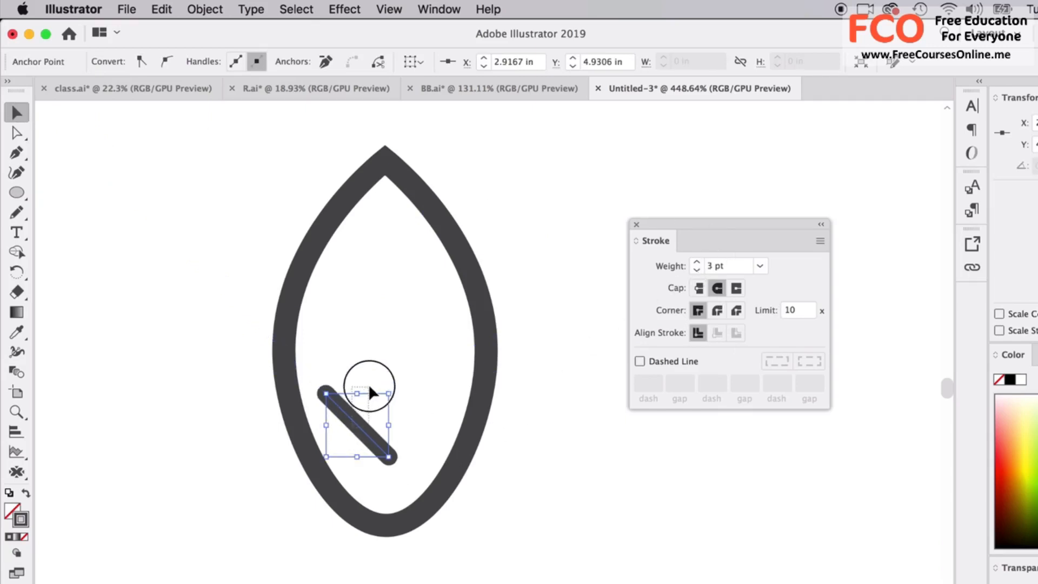
drag(365, 432, 359, 313)
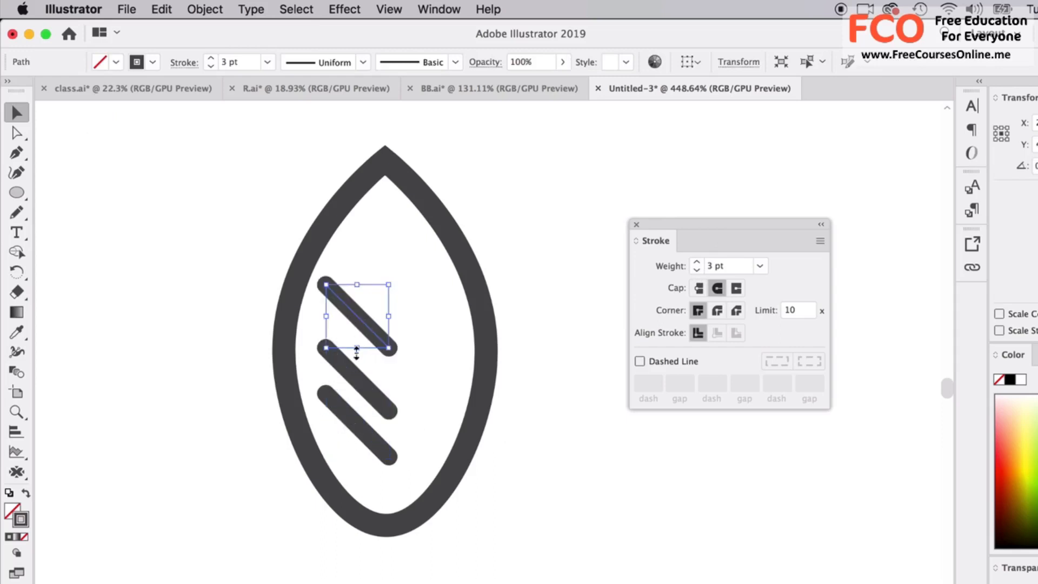
drag(353, 370, 353, 359)
click(359, 324)
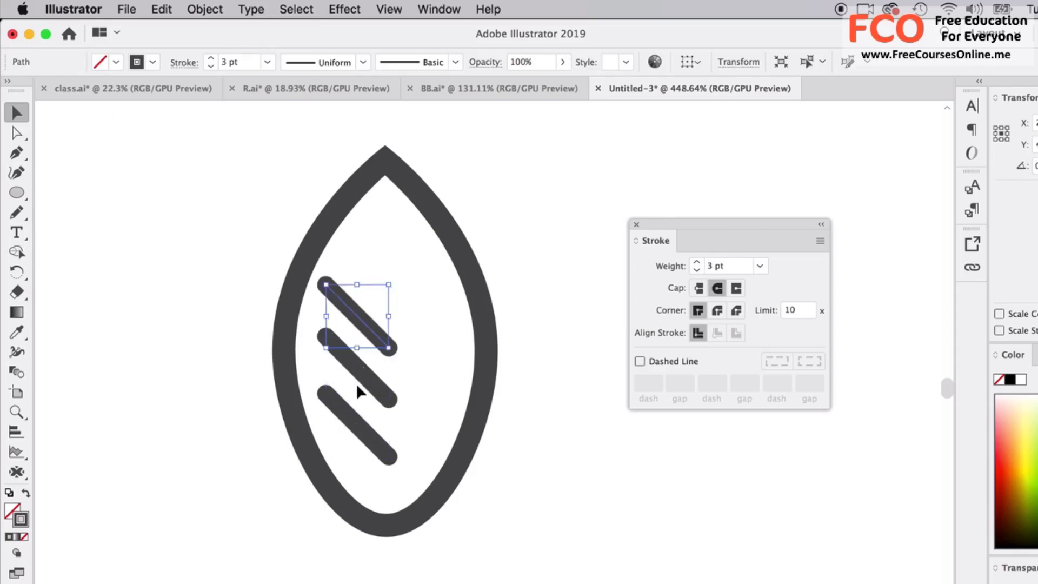
key(super+a)
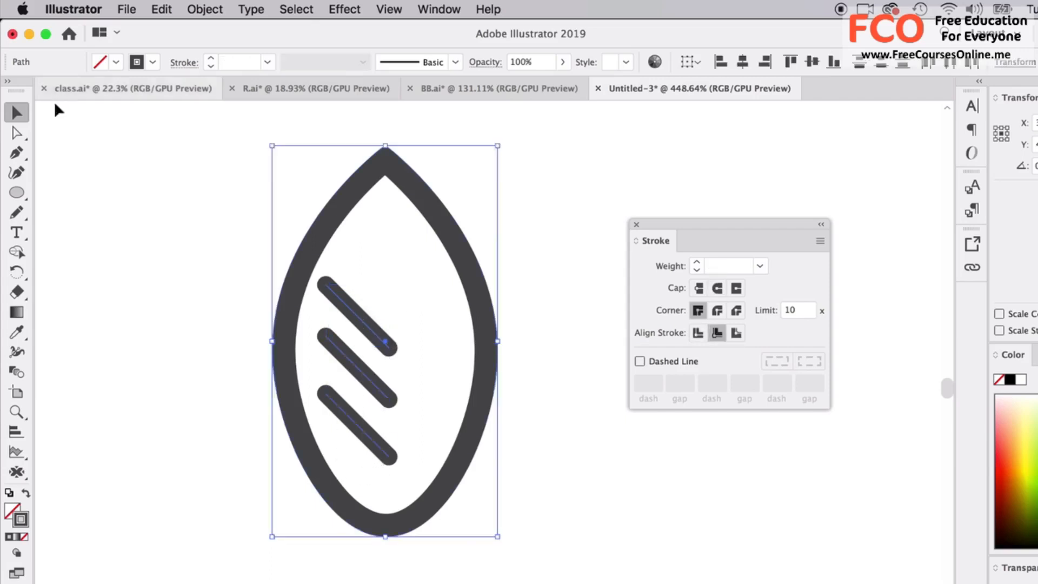
shift+click(316, 223)
Shorten all three veins by pulling their lower-right end points up and to the left with the Direct Selection tool.
key(a)
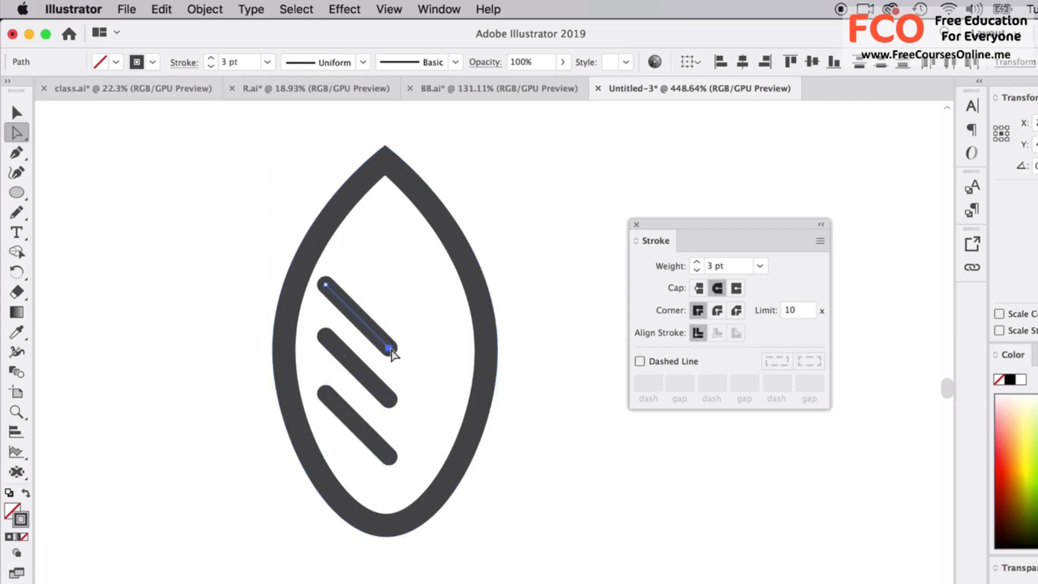
click(384, 338)
drag(384, 339, 382, 336)
drag(391, 400, 374, 372)
drag(390, 456, 374, 431)
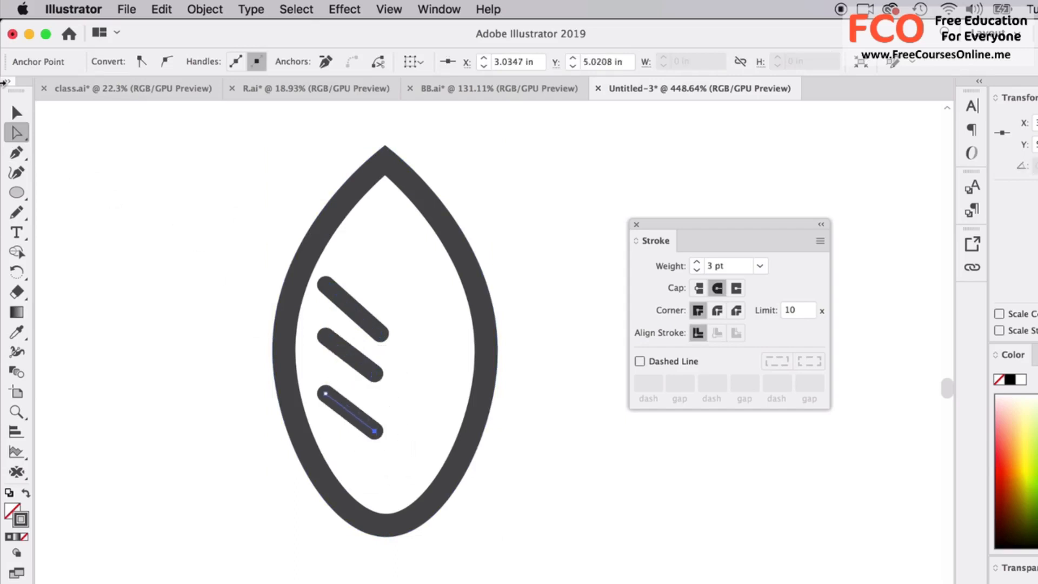
Delete the two lower veins, leaving only the topmost one.
click(22, 115)
key(Delete)
key(Delete)
click(350, 349)
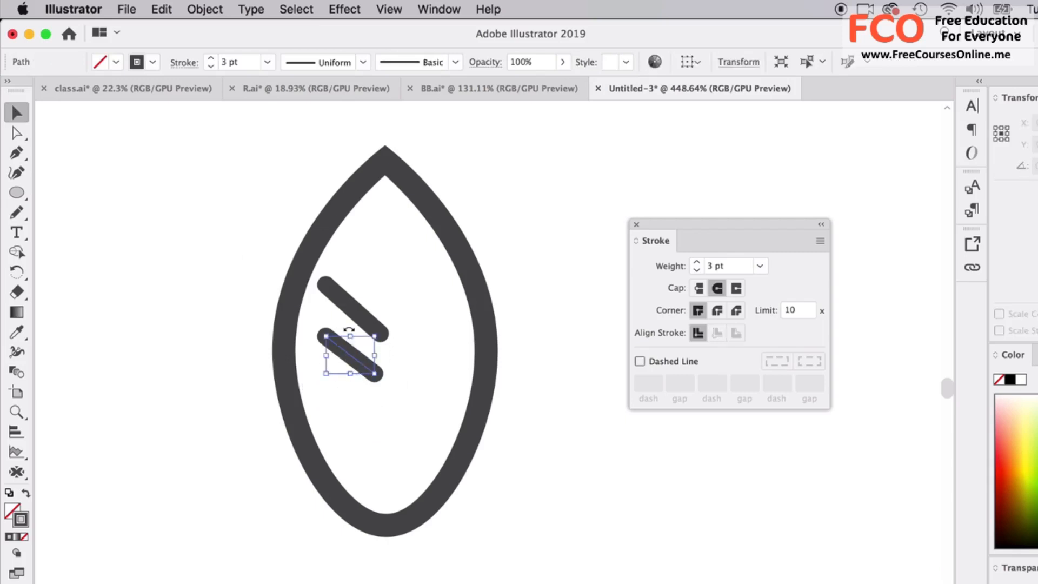
key(Delete)
Shorten the remaining vein and flatten its slope by shifting both end points inward, and deselect it.
click(344, 310)
click(16, 132)
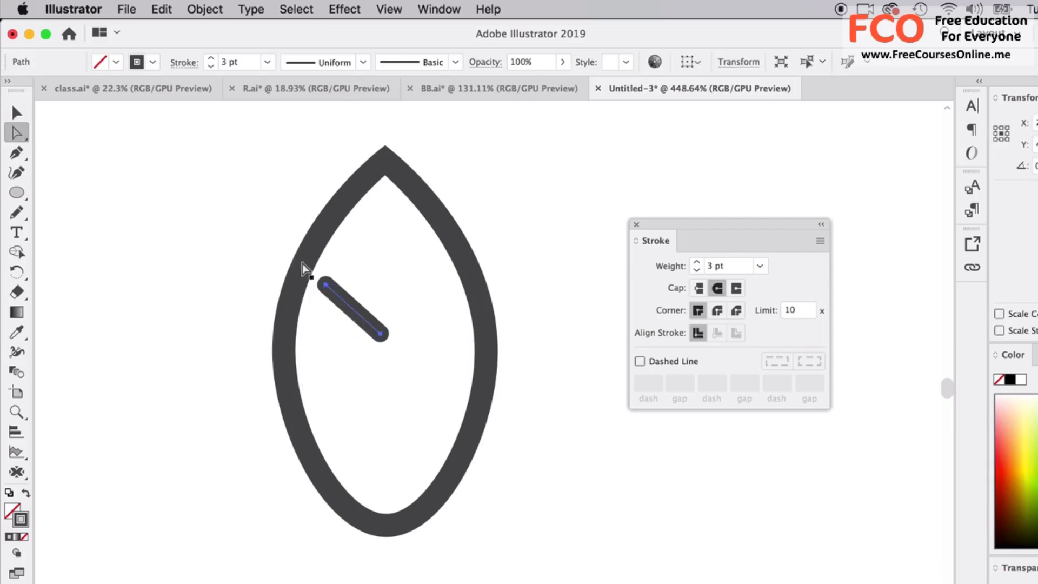
click(326, 288)
drag(327, 292, 332, 304)
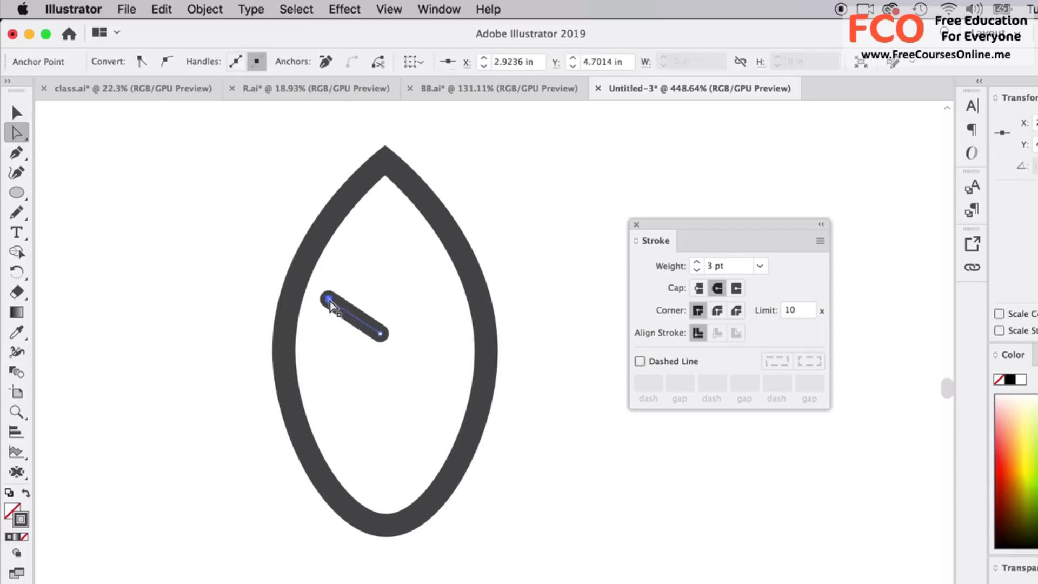
drag(380, 335, 374, 335)
drag(382, 336, 377, 332)
click(17, 113)
click(301, 309)
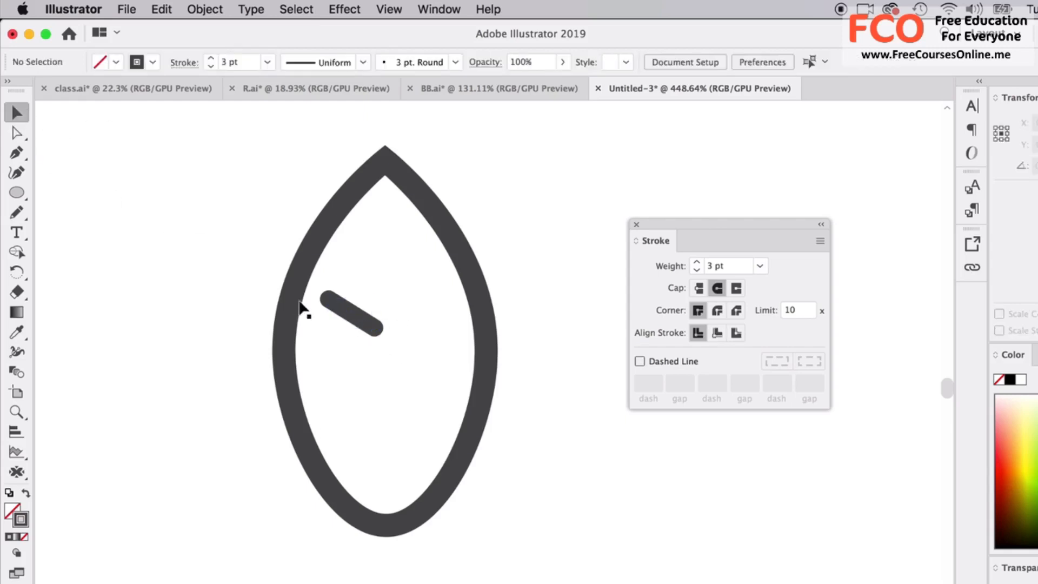
Duplicate the vein straight down twice to make three evenly spaced parallel veins.
click(349, 319)
drag(353, 326, 351, 356)
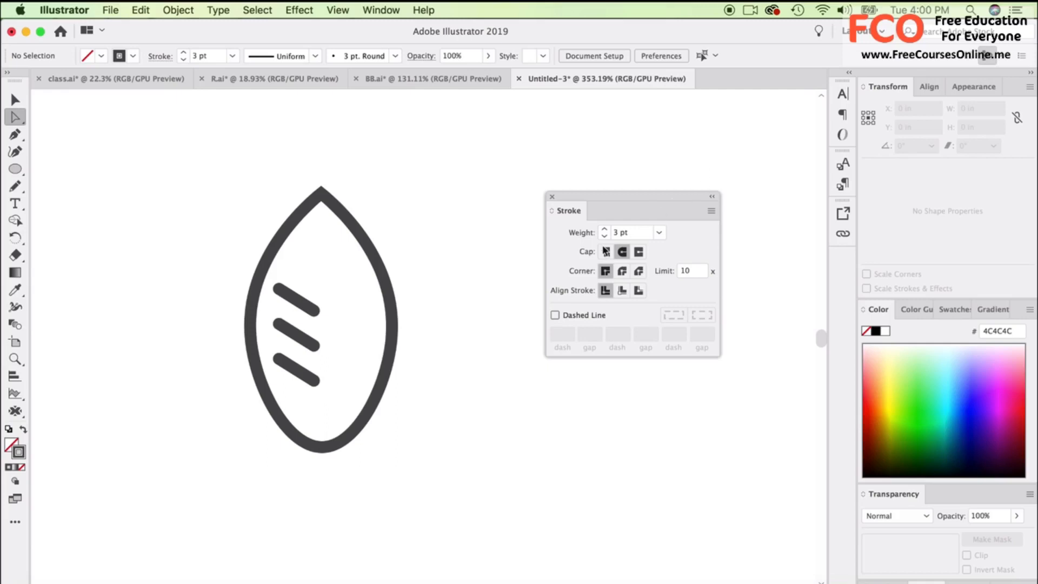
scroll(372, 380, down, 5)
scroll(371, 377, down, 5)
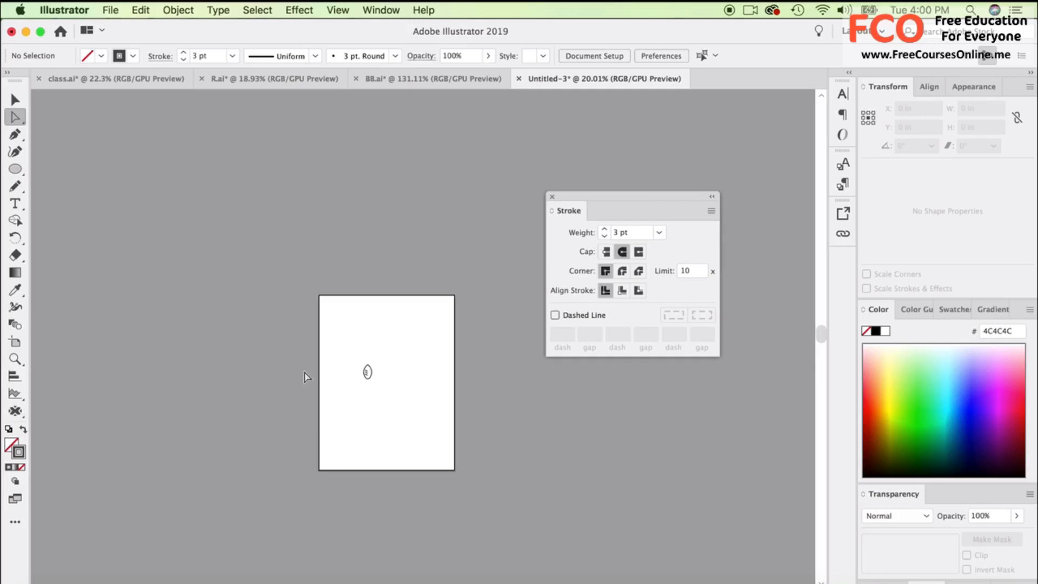
Set the stroke weight of the leaf outline and all three veins to 4 pt, and nudge the top vein slightly.
scroll(347, 396, up, 3)
scroll(347, 396, right, 2)
scroll(347, 397, up, 1)
scroll(347, 396, up, 4)
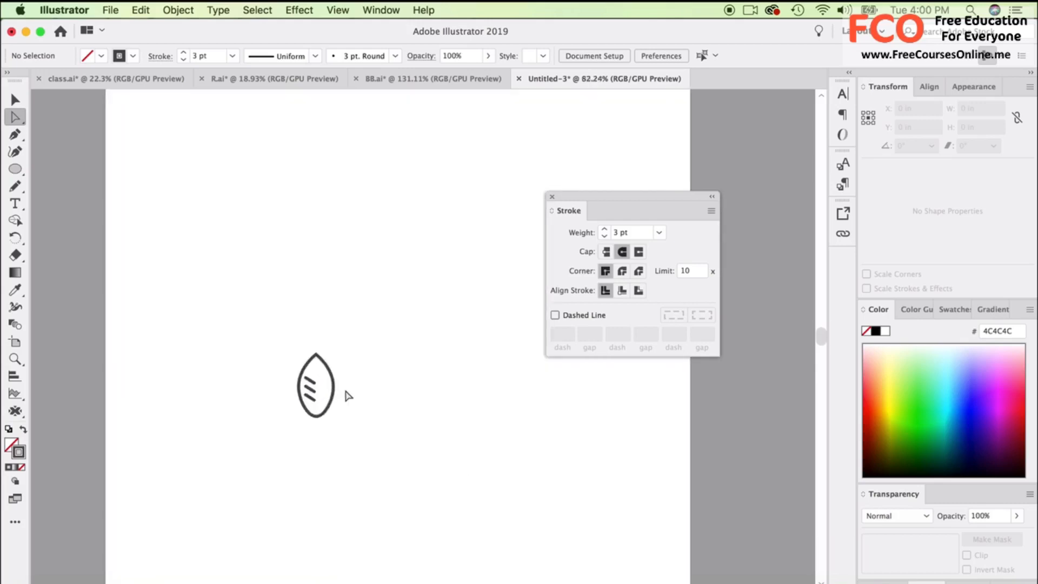
scroll(347, 396, up, 4)
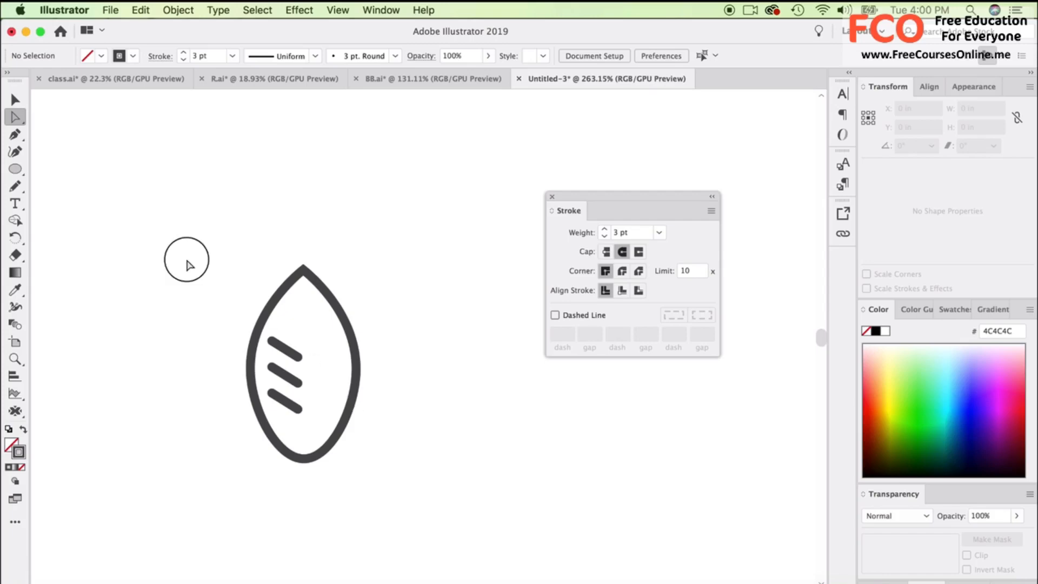
drag(178, 257, 389, 438)
click(605, 230)
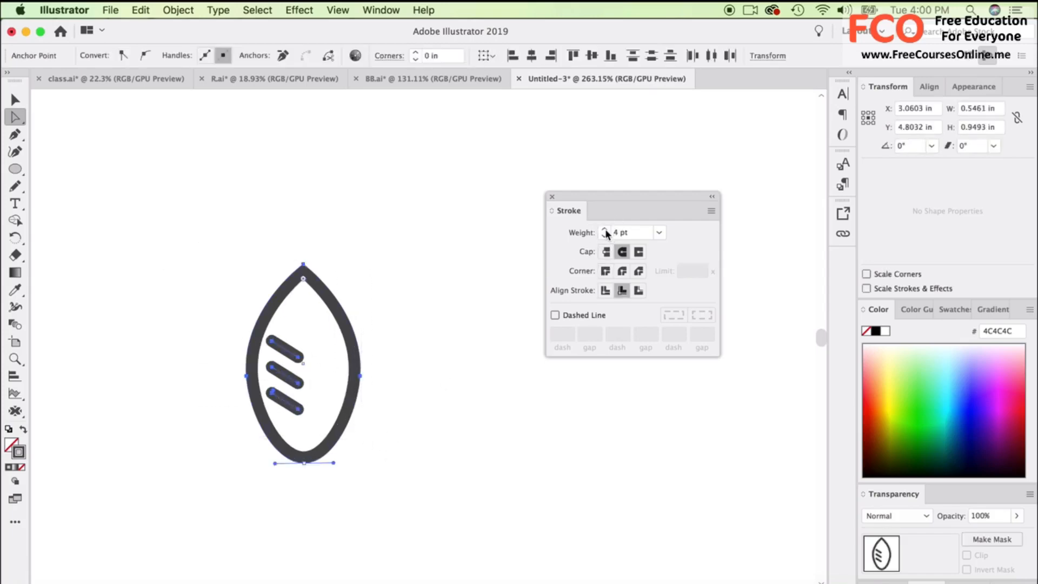
click(424, 283)
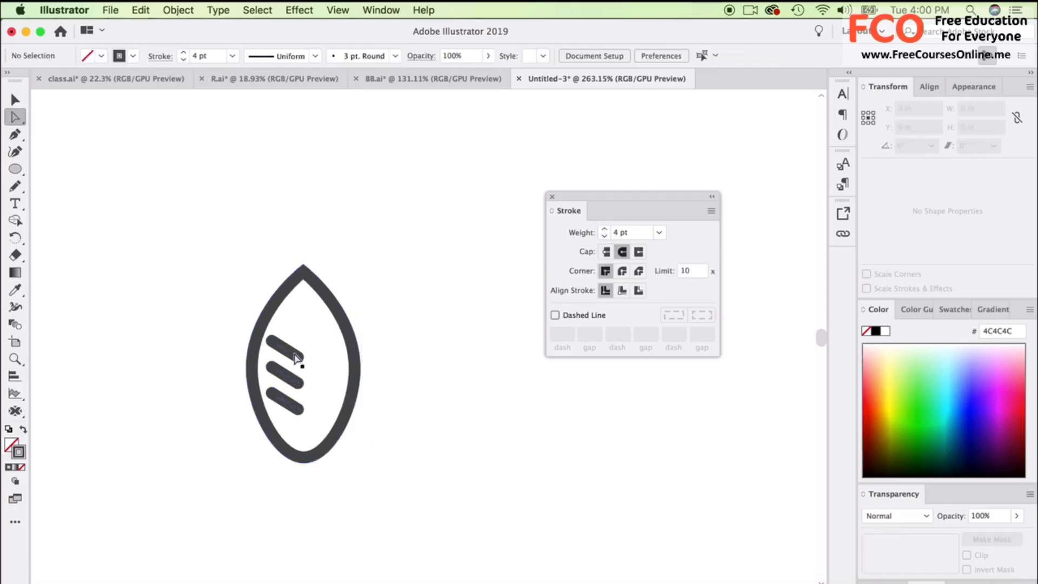
drag(295, 353, 294, 352)
click(398, 352)
Give the leaf outline a round corner join and slightly round its top point with the corner widget.
scroll(307, 432, up, 6)
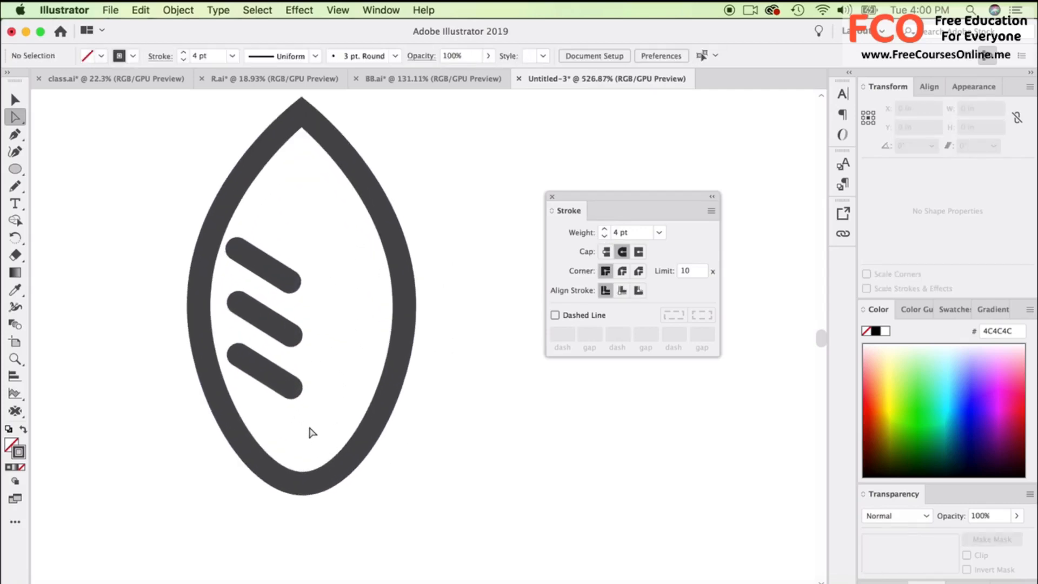
scroll(310, 431, down, 1)
scroll(350, 427, up, 1)
click(306, 150)
scroll(308, 162, up, 1)
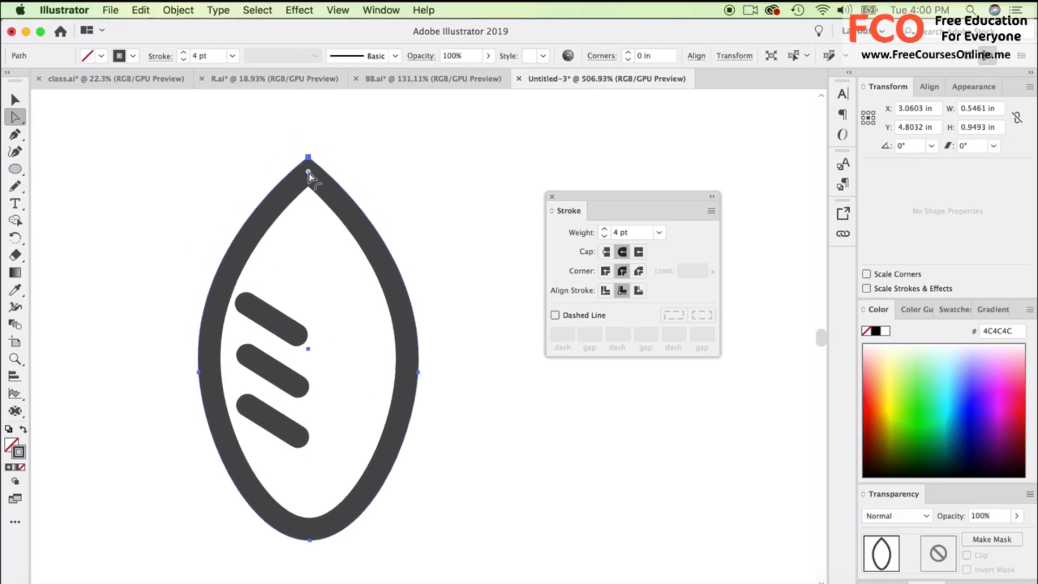
drag(309, 173, 322, 188)
click(366, 168)
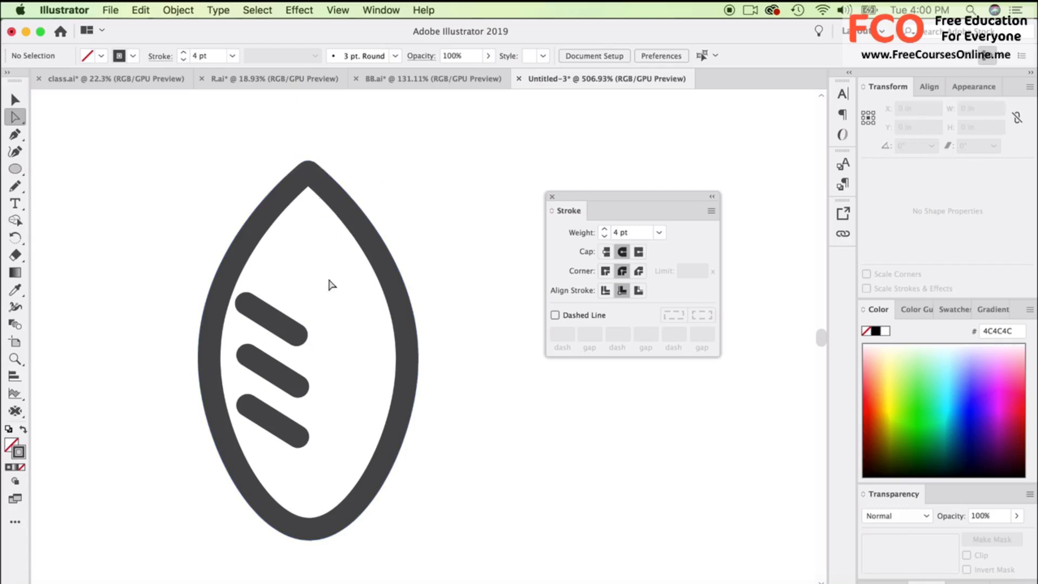
Convert the leaf outline's bottom anchor from a curve to a sharp corner with the Curvature tool, and deselect the leaf.
click(320, 534)
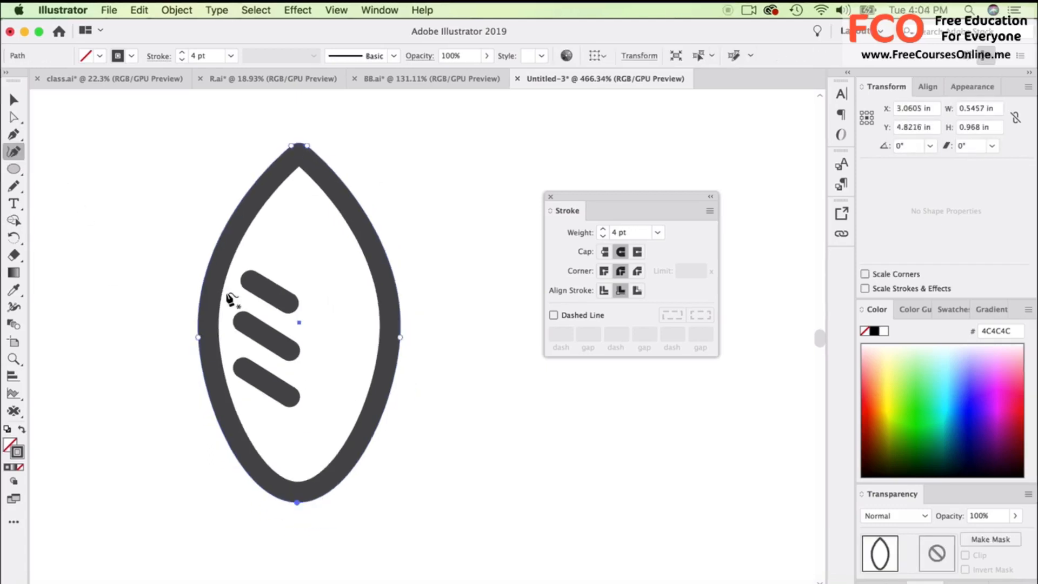
double_click(296, 502)
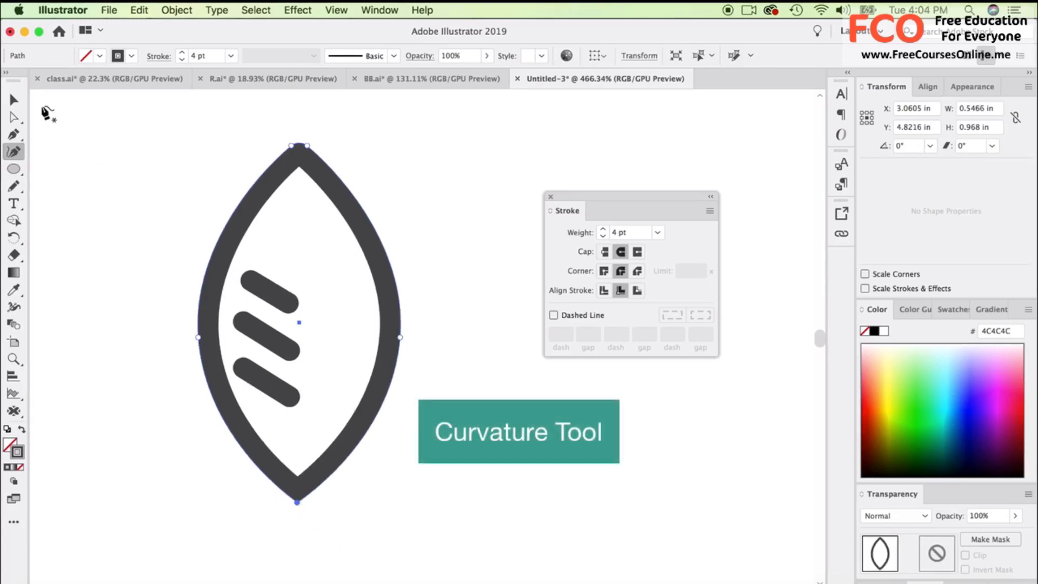
click(17, 100)
click(146, 241)
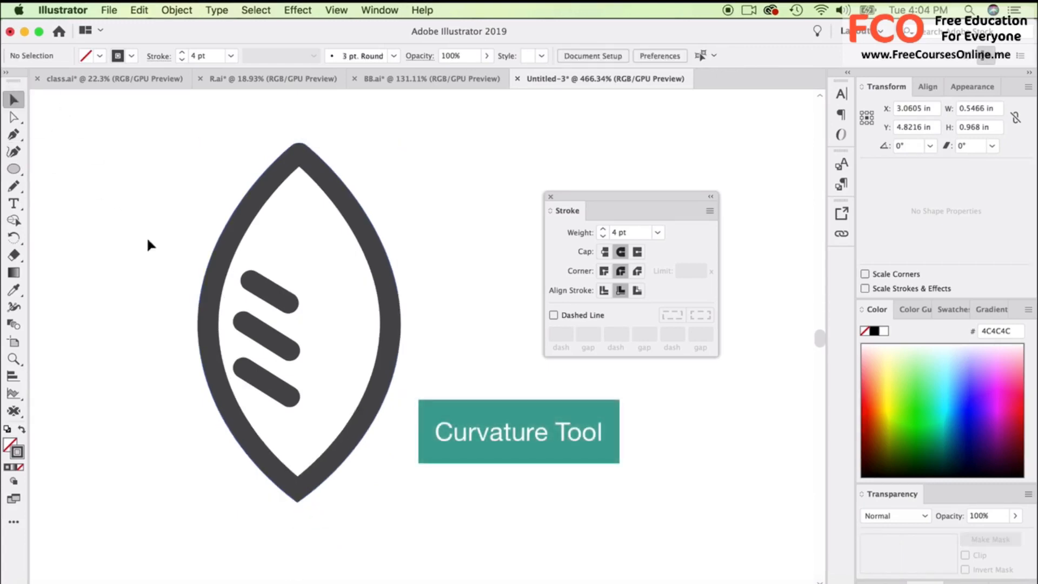
Taper the three veins with the Width tool by narrowing the stroke at their upper-left ends.
click(263, 382)
shift+click(270, 337)
shift+click(273, 293)
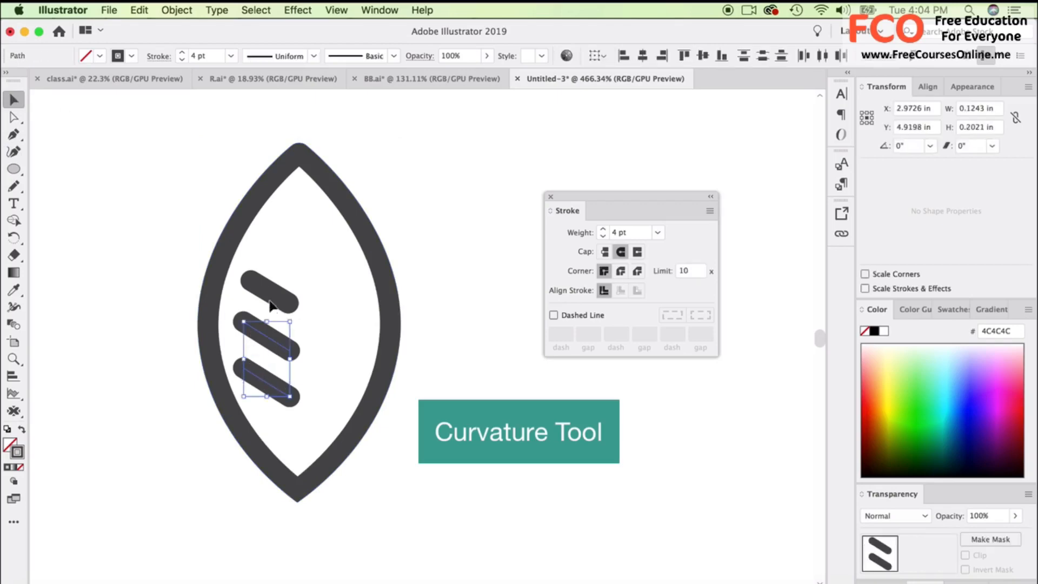
click(16, 308)
scroll(227, 346, up, 3)
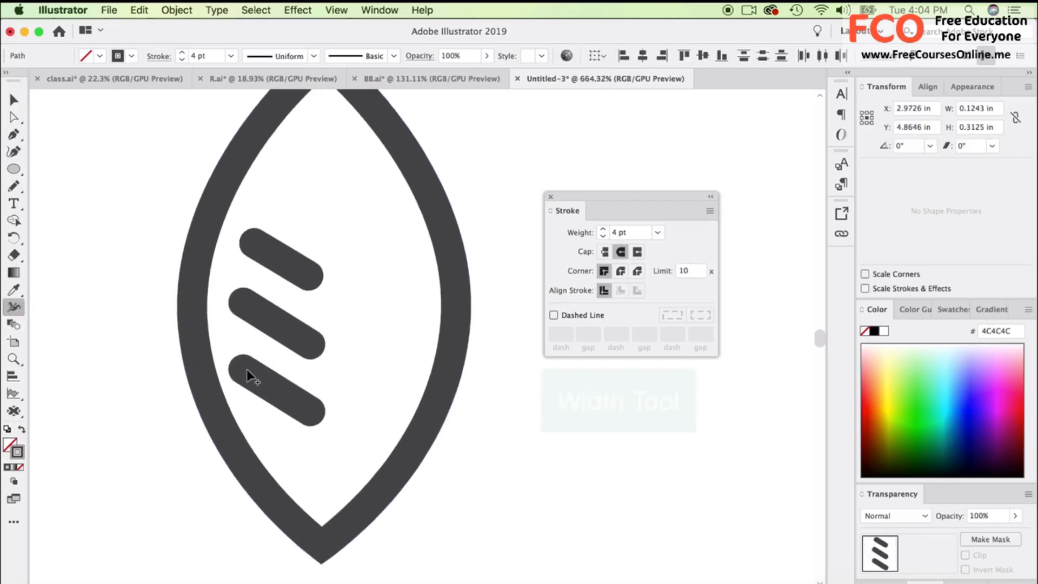
scroll(250, 376, up, 2)
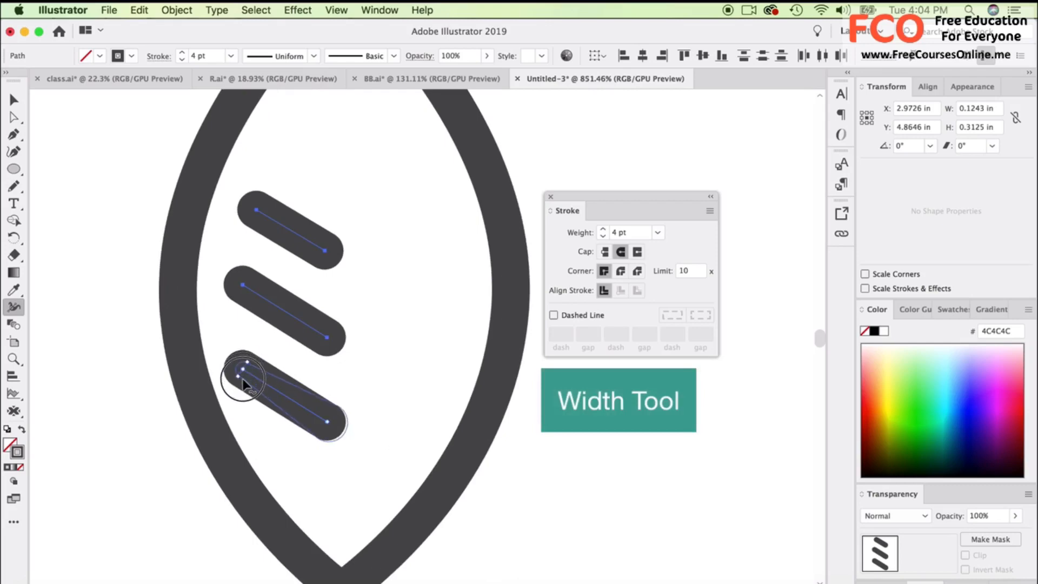
drag(243, 384, 244, 368)
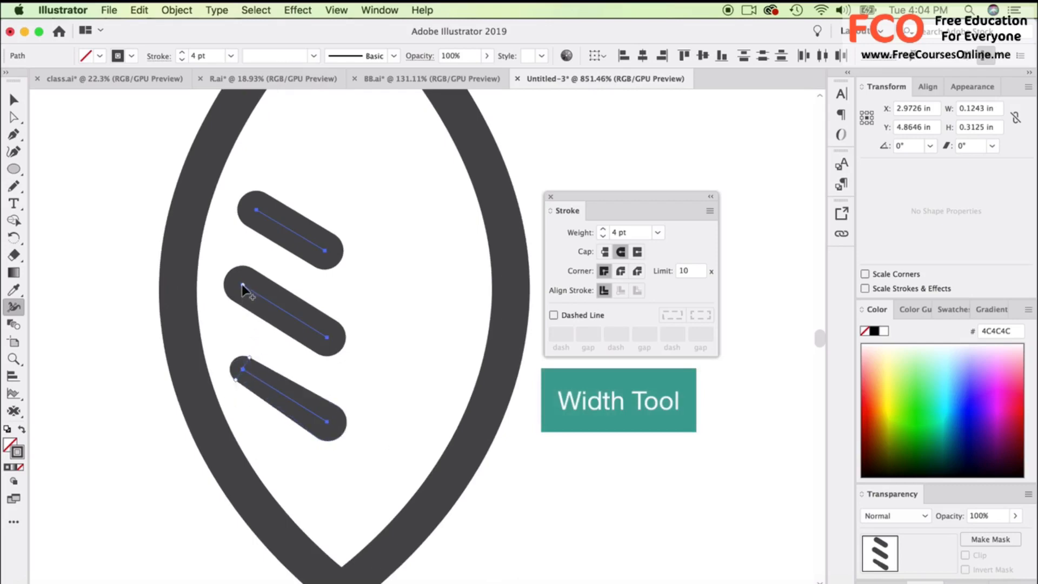
drag(243, 286, 235, 288)
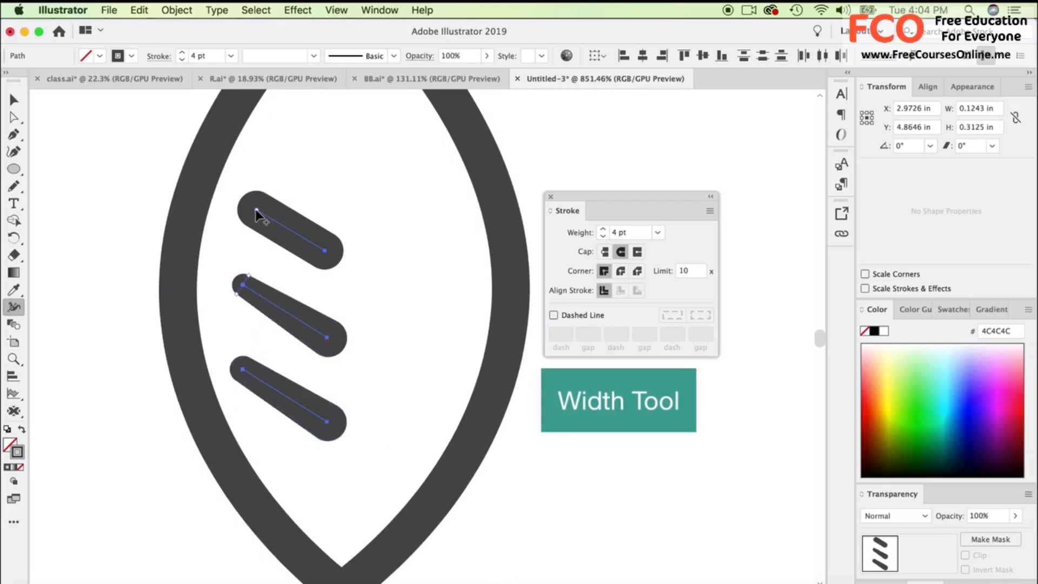
drag(256, 214, 250, 216)
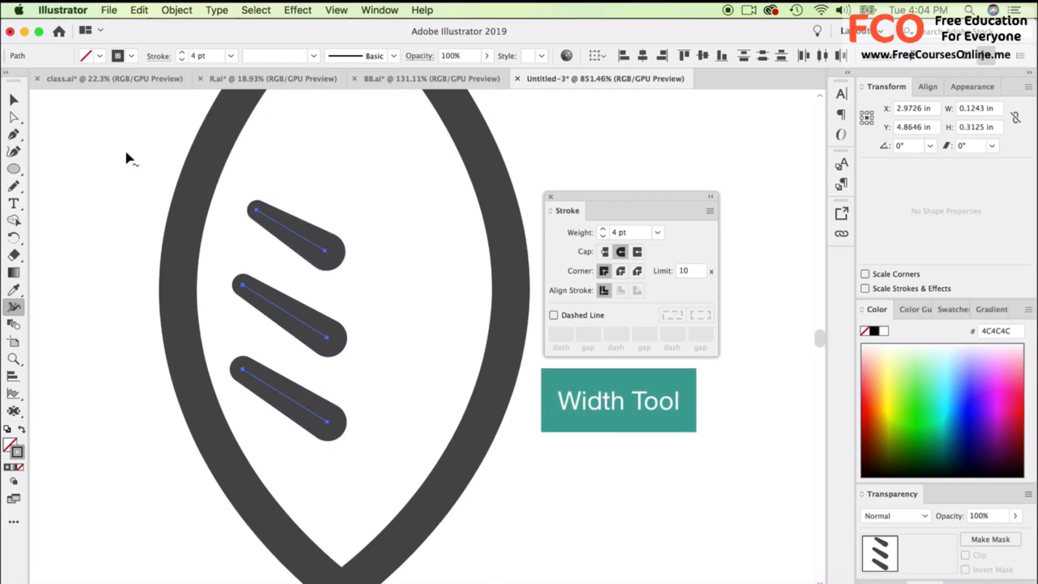
click(14, 99)
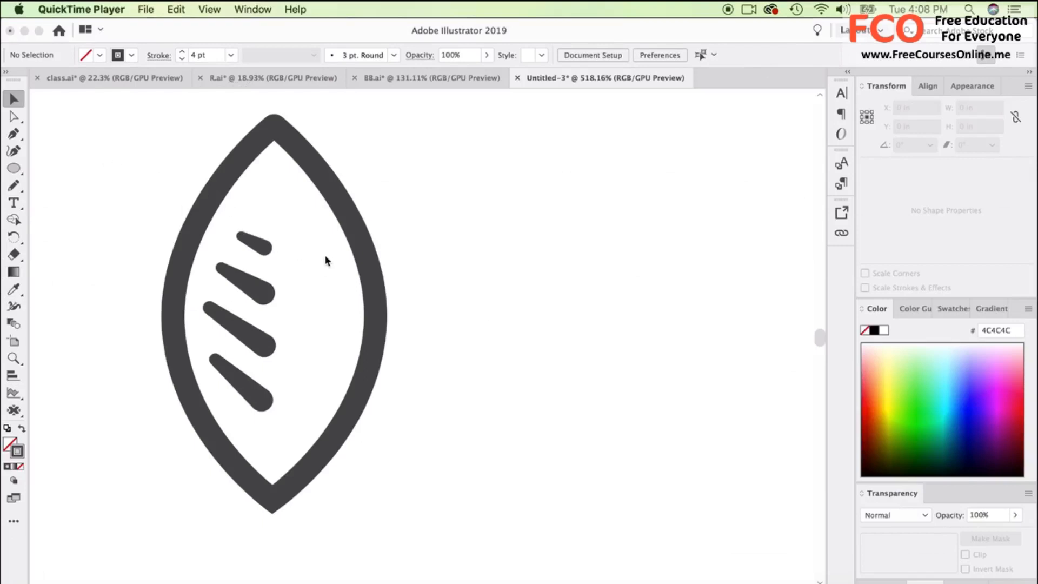
Duplicate the leaf outline to the right and swap the copy's stroke and fill to make a solid dark grey leaf.
click(365, 250)
click(363, 271)
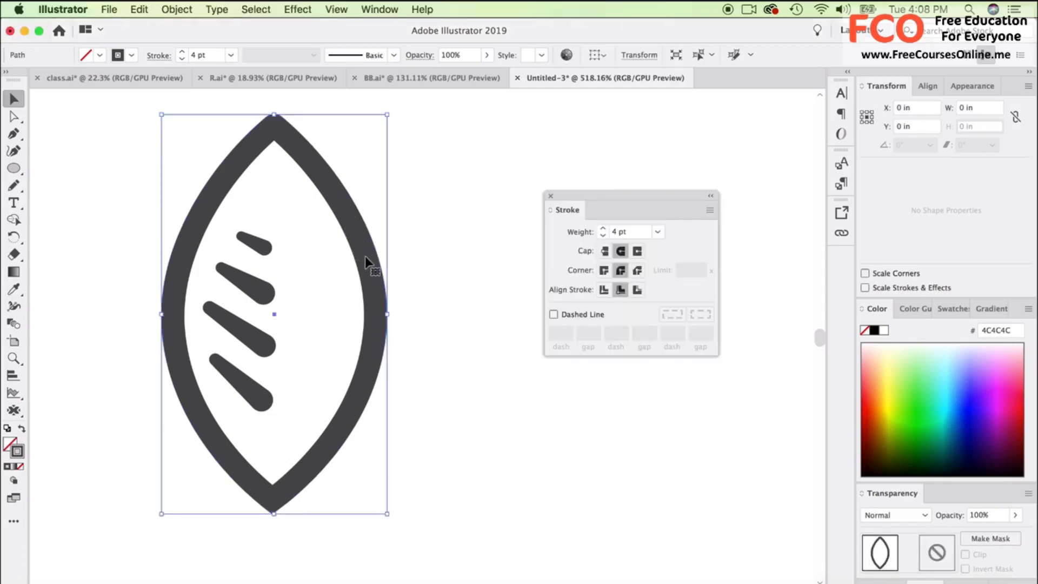
drag(352, 265, 502, 287)
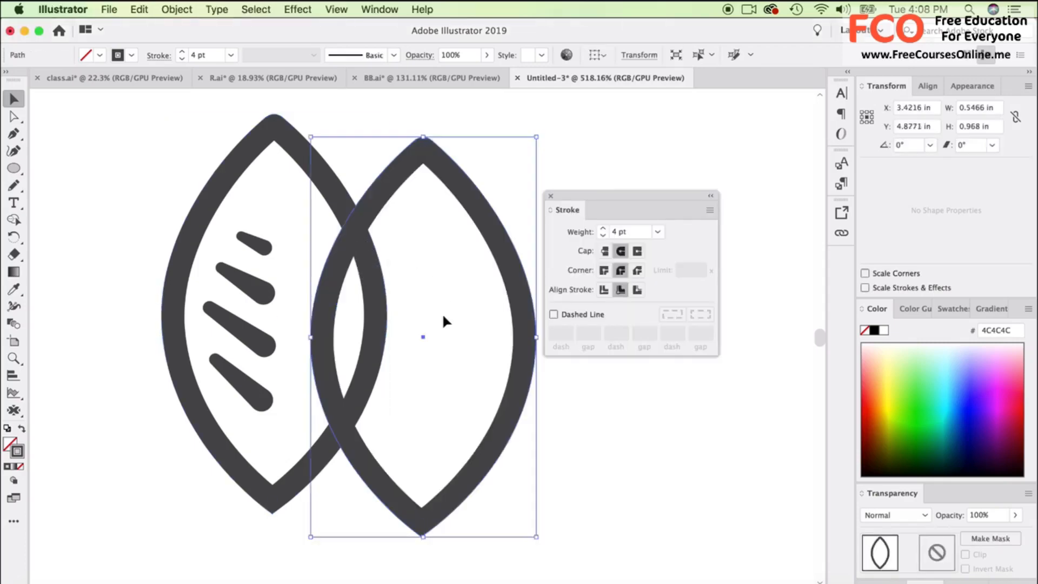
click(21, 431)
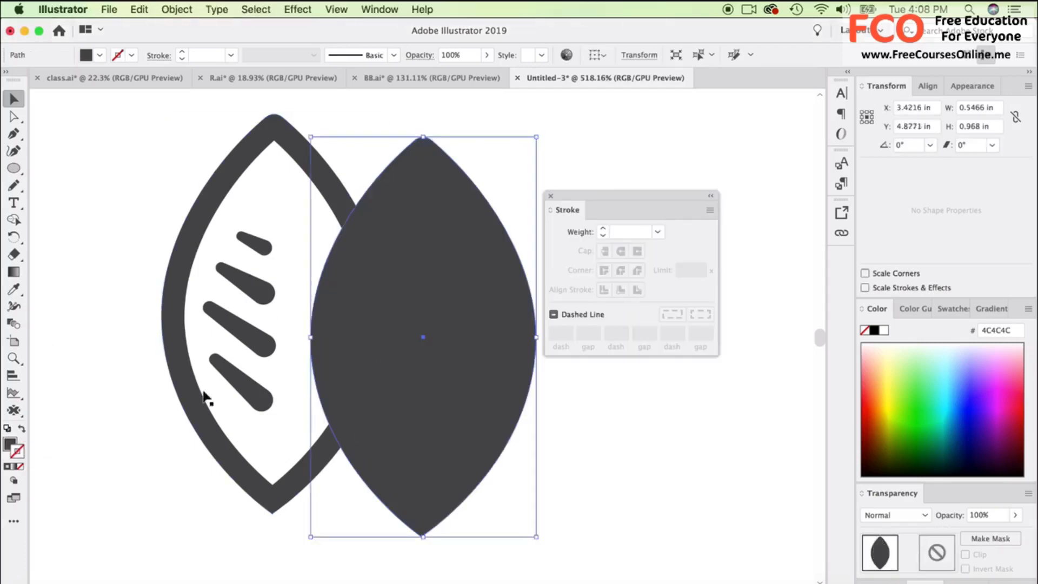
Align the solid leaf copy exactly over the original outline and send it to the back.
mouse_move(364, 318)
mouse_down()
mouse_move(225, 310)
mouse_move(214, 295)
mouse_up()
right_click(319, 218)
mouse_move(378, 430)
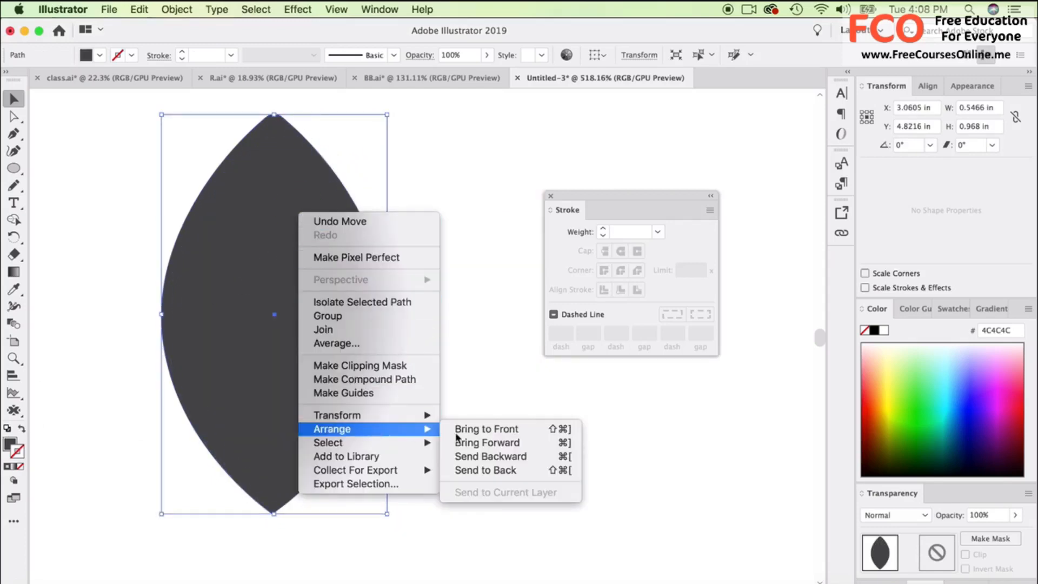
click(473, 468)
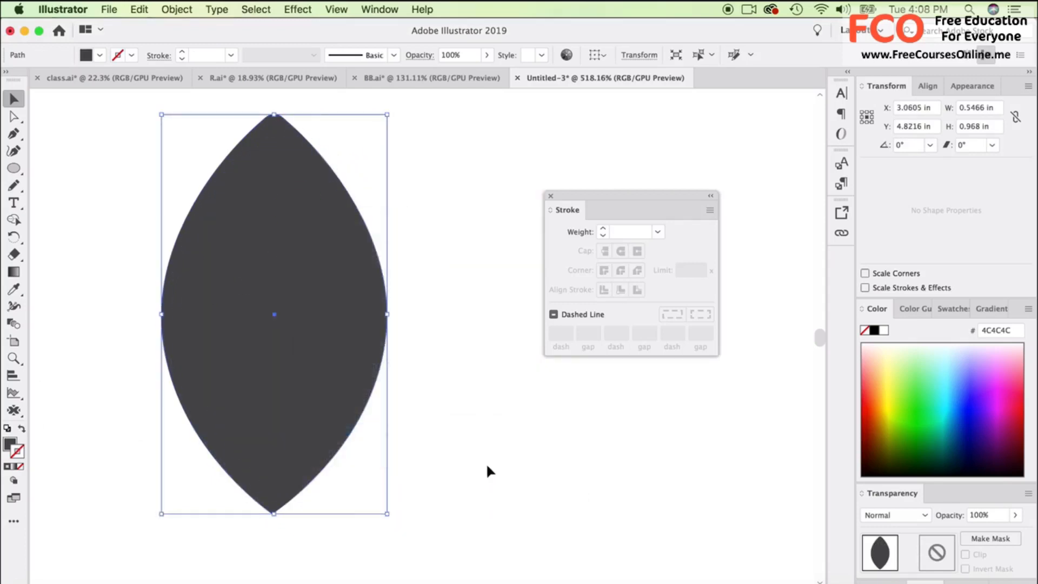
Fill the solid leaf shape with bright green 00DE4C.
click(909, 399)
key(super+z)
click(10, 443)
click(924, 417)
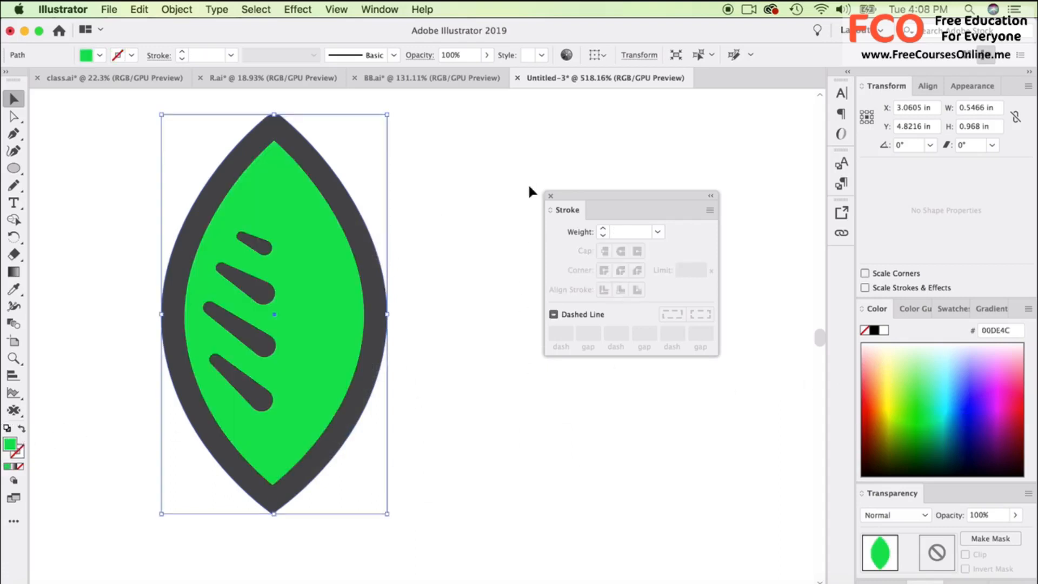
Set the dark grey leaf outline's stroke weight to 3.5 pt.
click(451, 133)
click(331, 194)
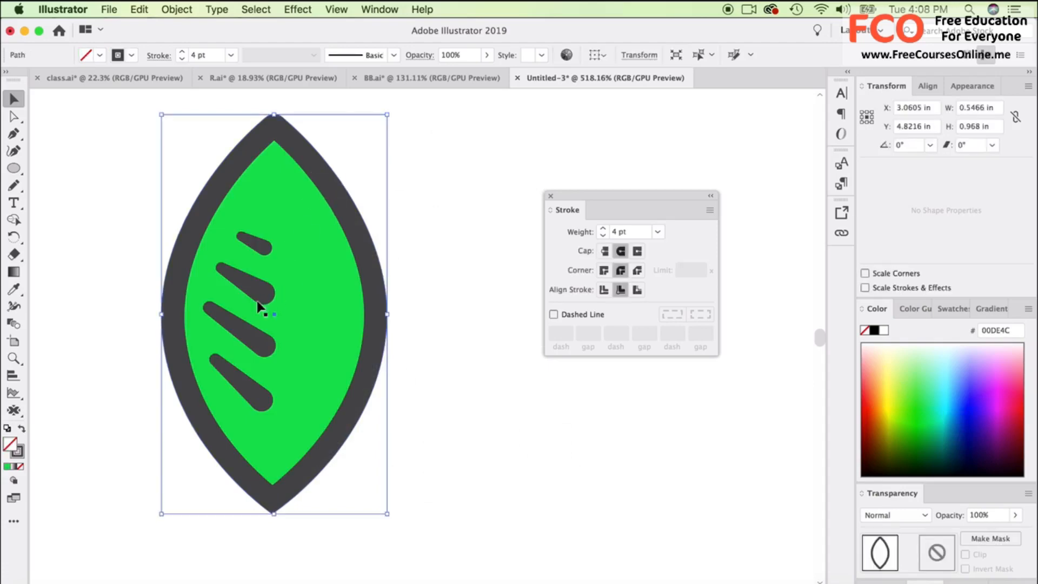
click(171, 8)
mouse_move(225, 316)
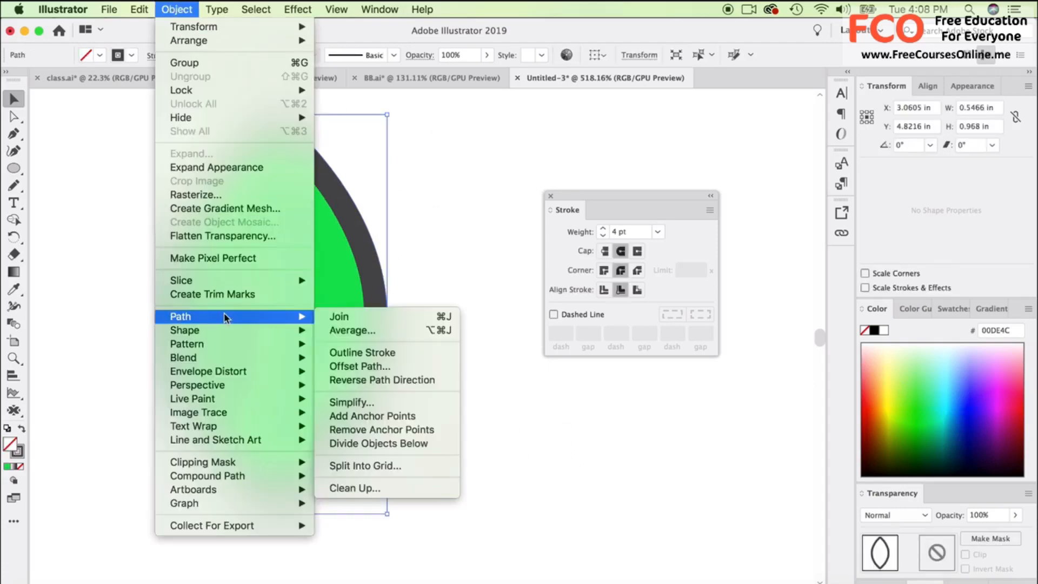
click(463, 239)
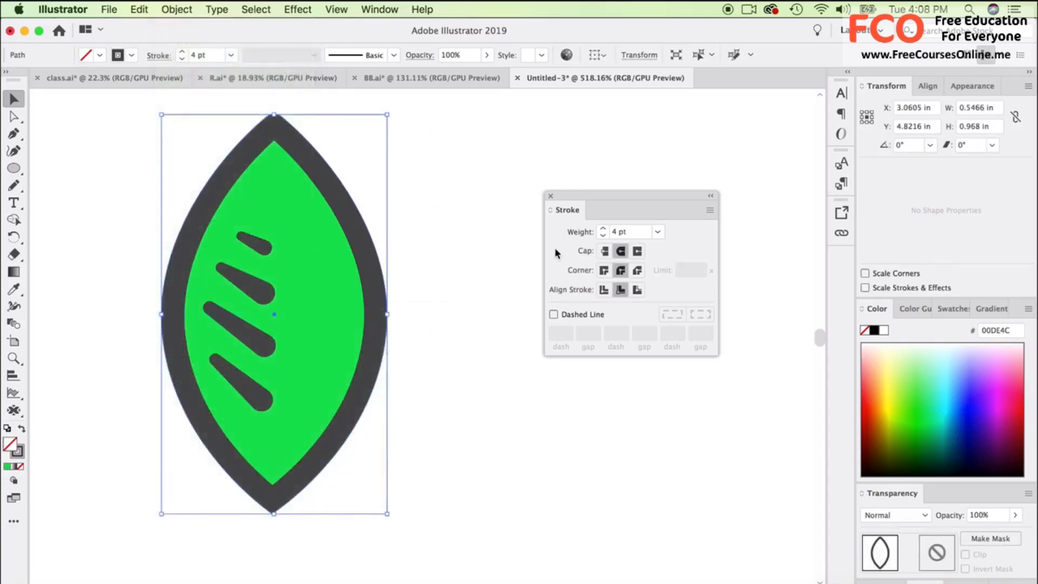
click(603, 235)
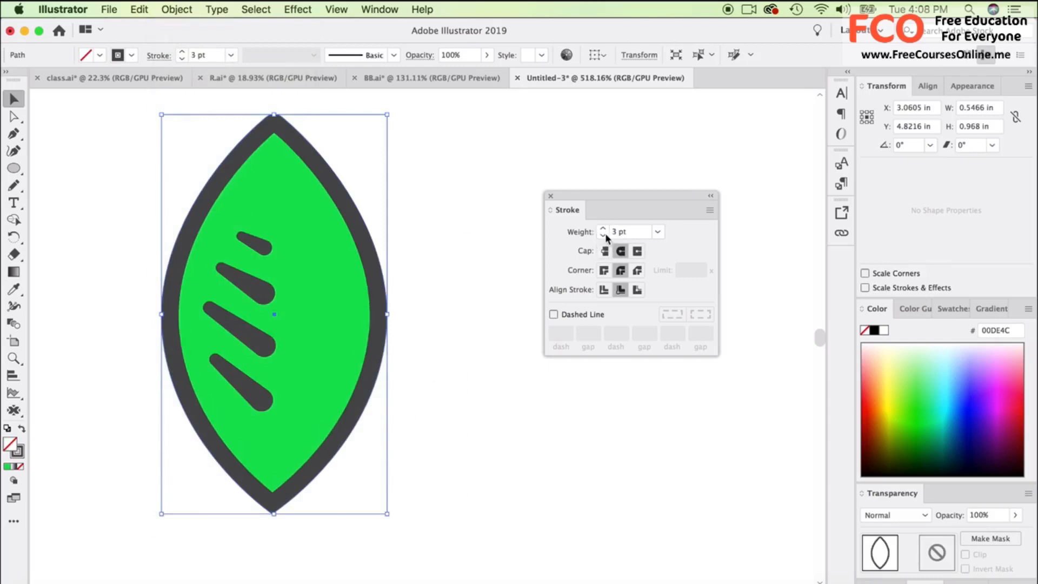
click(605, 235)
text(3.5)
key(Return)
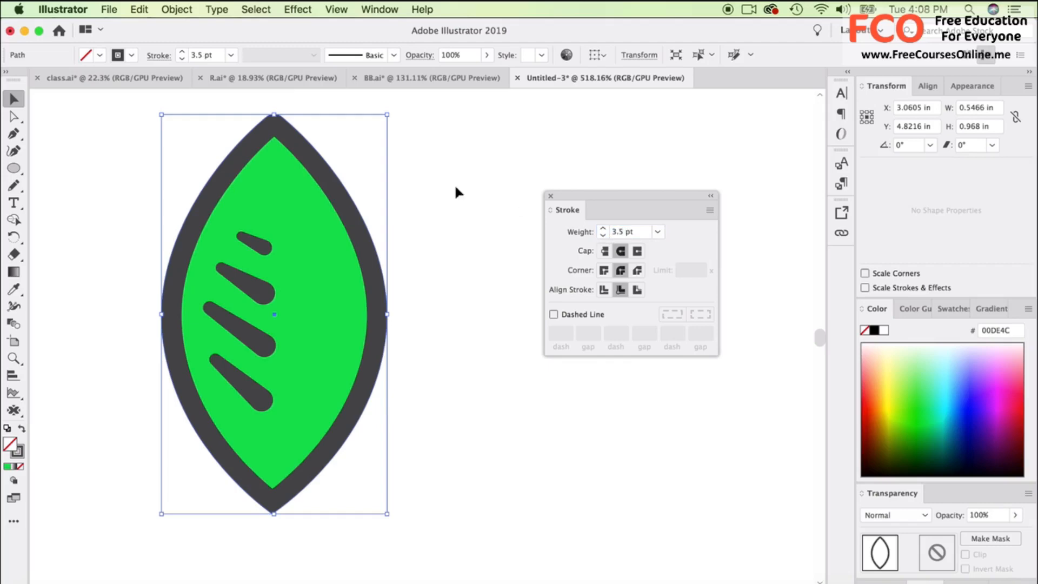
Convert the leaf outline's stroke into a filled shape with Outline Stroke.
click(176, 9)
mouse_move(258, 317)
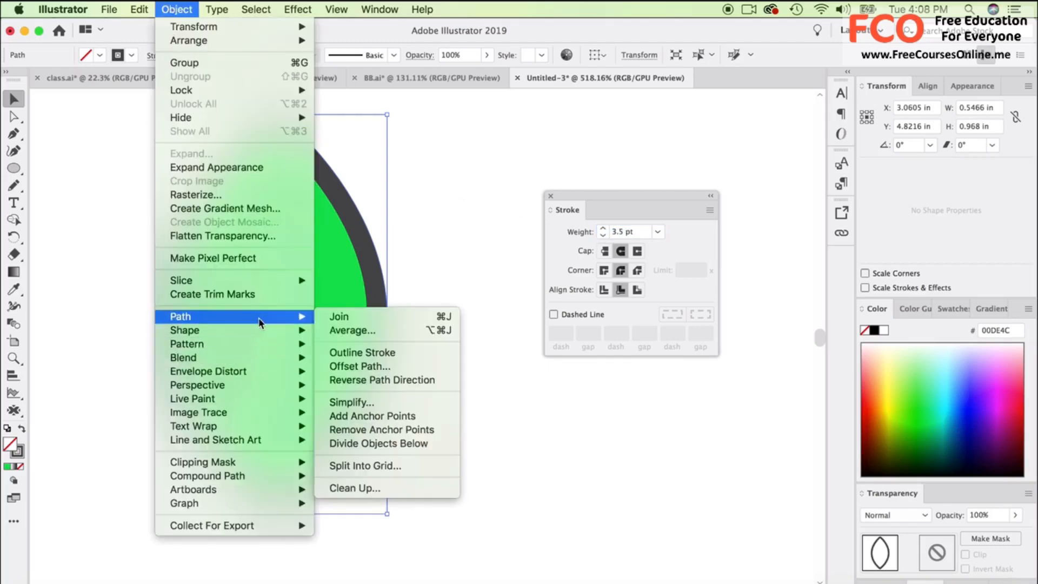
click(363, 352)
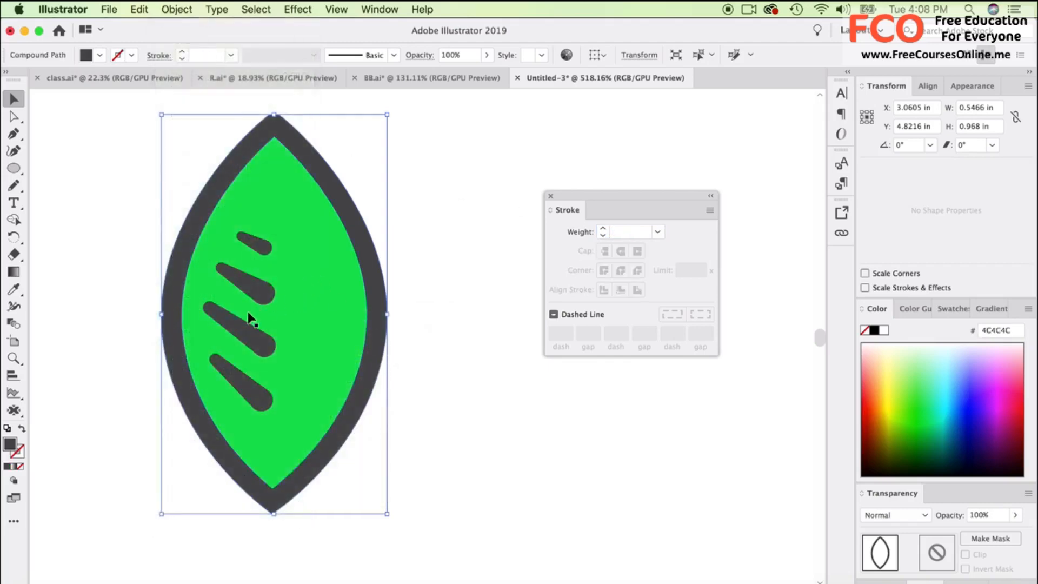
Select the four tapered veins together and convert their strokes into filled shapes with Outline Stroke.
shift+click(249, 319)
click(258, 248)
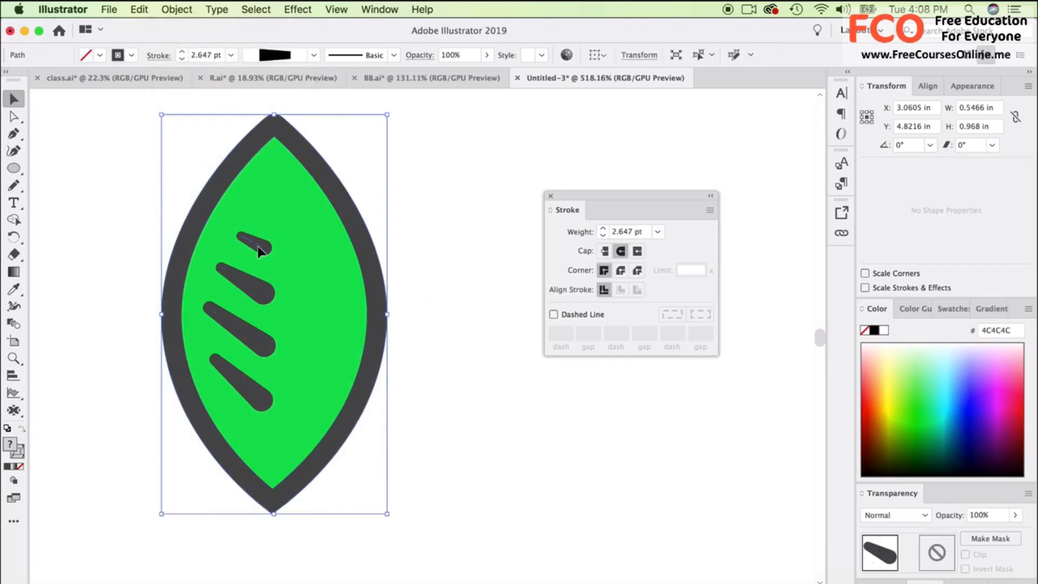
shift+click(252, 282)
shift+click(241, 328)
shift+click(244, 378)
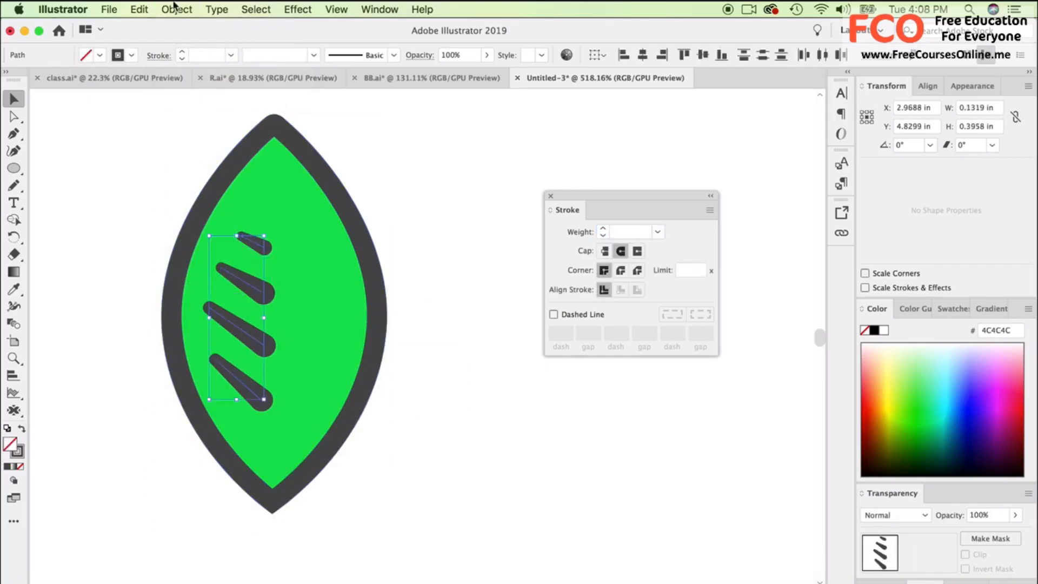
click(176, 9)
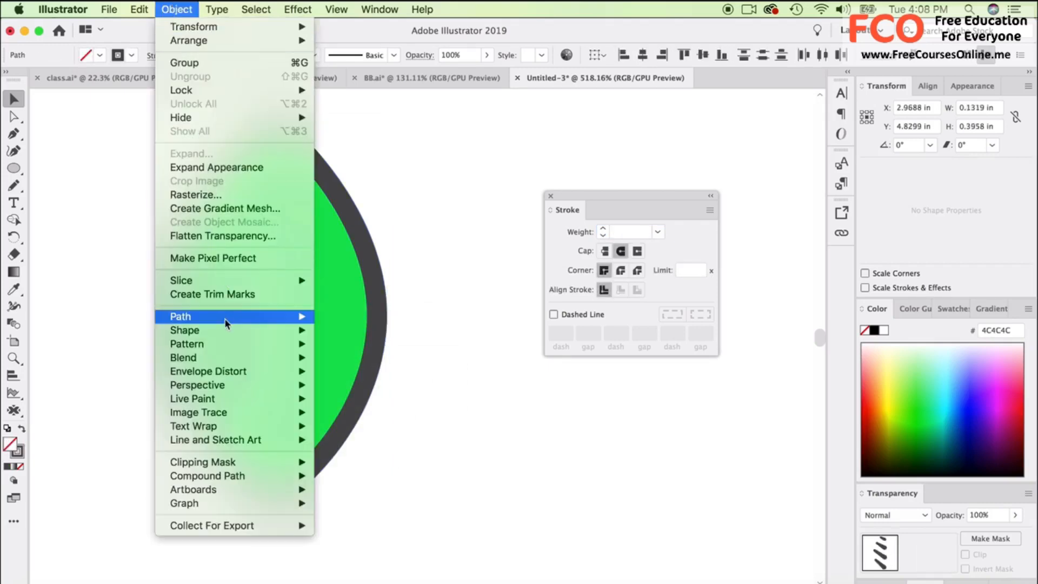
mouse_move(226, 318)
click(349, 357)
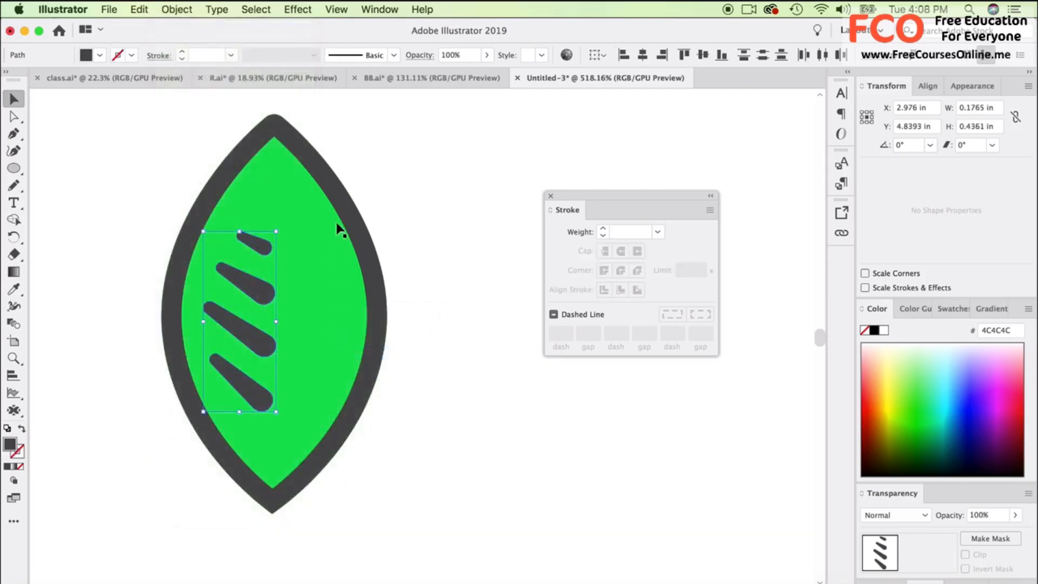
Recolor the leaf outline and the four veins together with the darker green 009B2F.
shift+click(344, 212)
key(i)
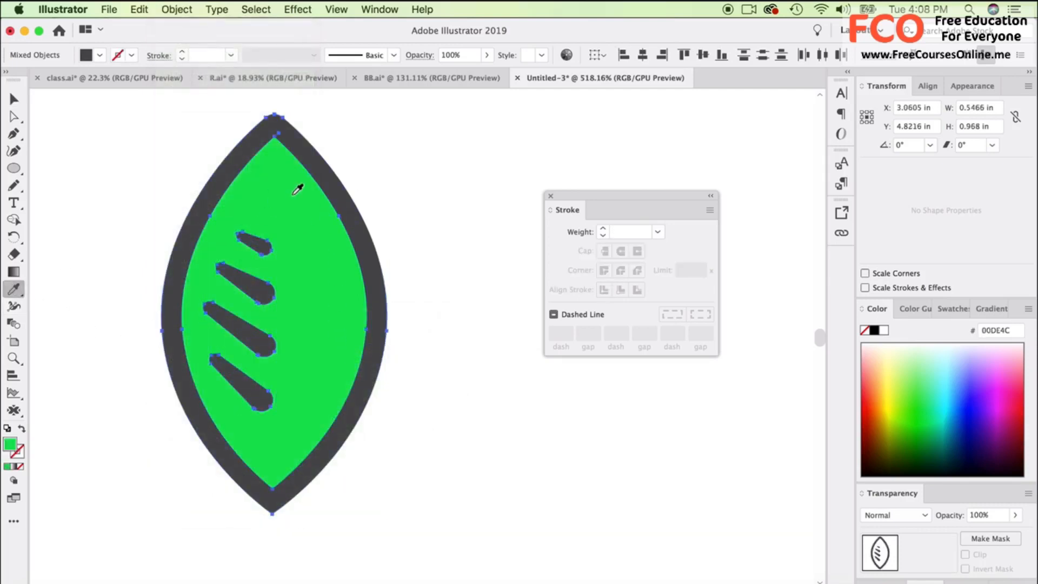
click(266, 230)
double_click(11, 449)
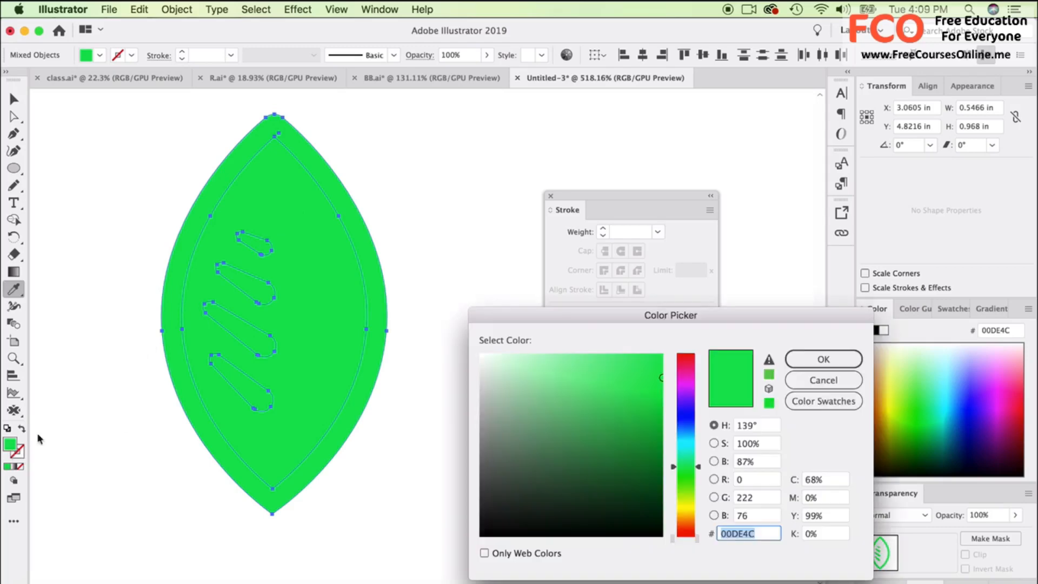
drag(611, 409, 663, 427)
click(830, 362)
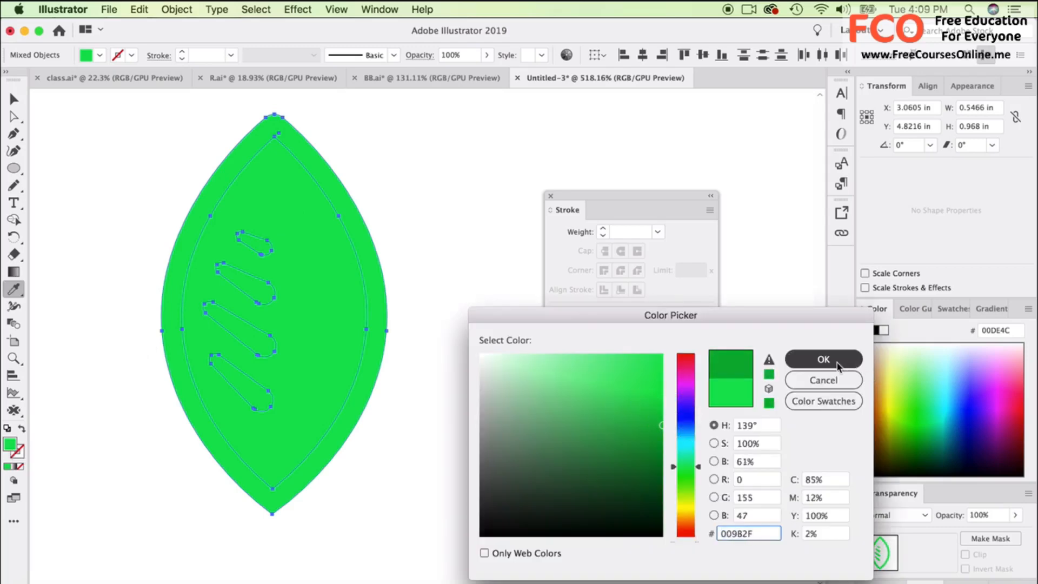
key(v)
click(97, 128)
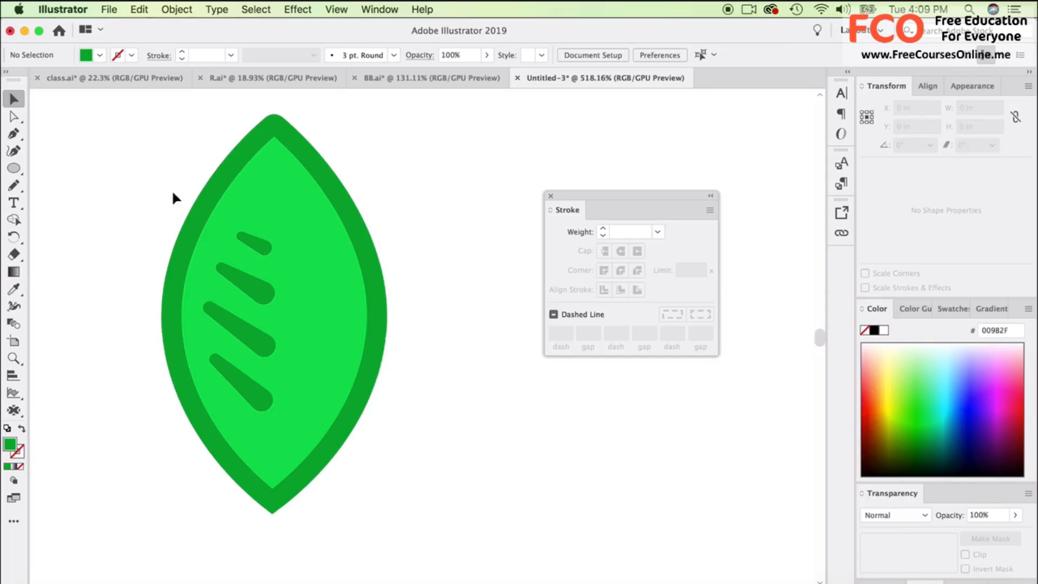
Scale and rotate the whole leaf to about 0.48 by 0.32 in at 65.58°, and group its parts.
drag(132, 162, 475, 433)
drag(389, 115, 301, 290)
drag(258, 349, 330, 290)
scroll(318, 355, down, 2)
right_click(325, 277)
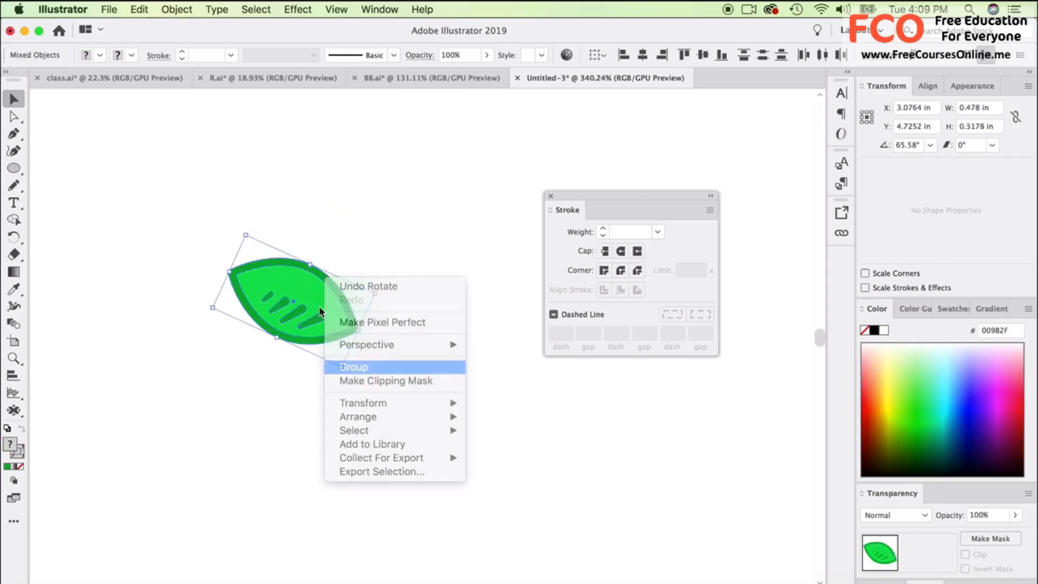
click(357, 363)
Duplicate the leaf group, reflect the copy across the vertical axis and place it beside the original as a mirrored pair.
drag(304, 295, 432, 201)
click(186, 7)
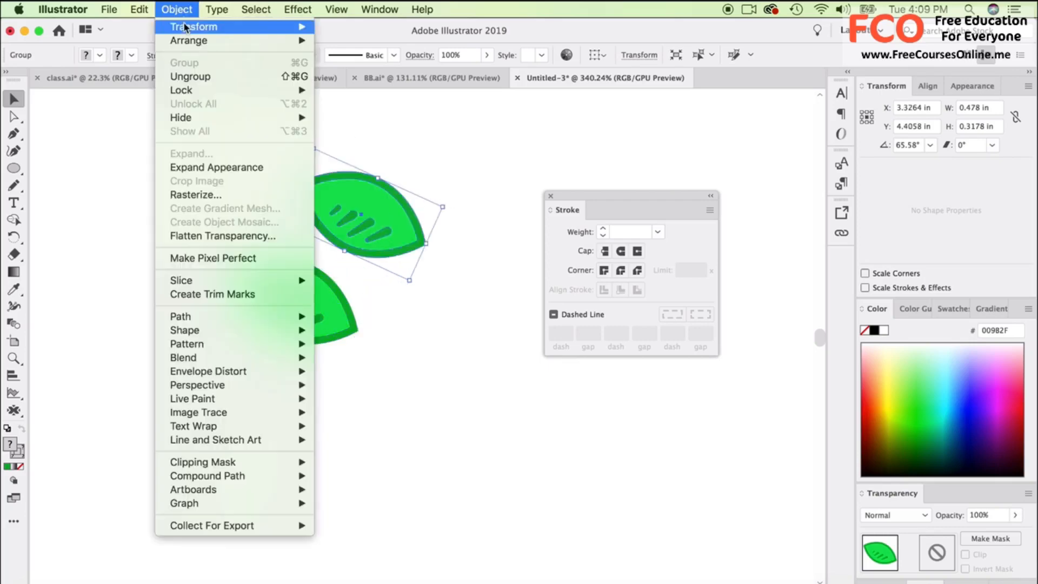
mouse_move(194, 26)
click(378, 80)
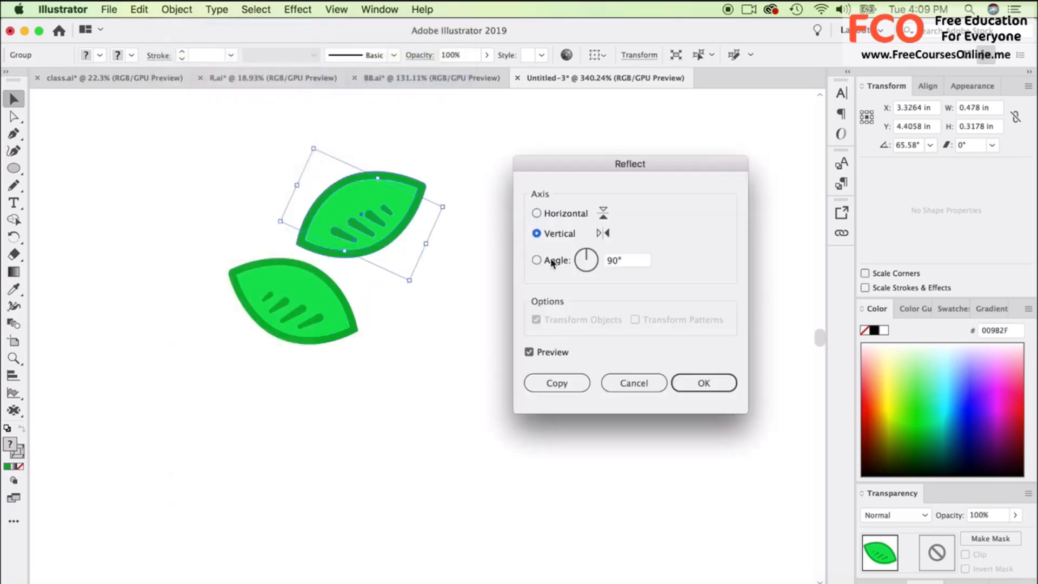
click(695, 382)
drag(354, 215, 417, 294)
click(427, 211)
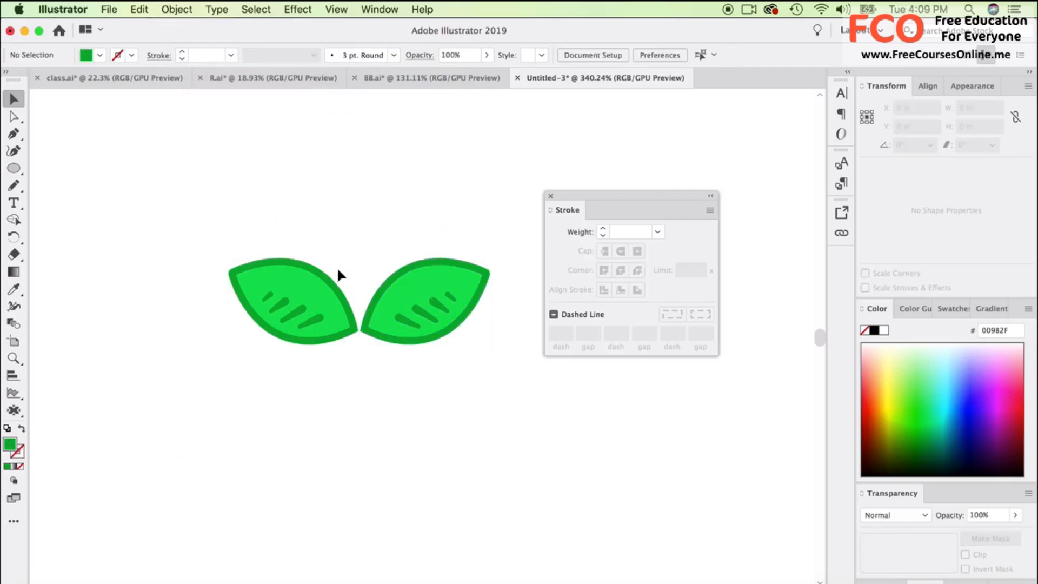
scroll(336, 267, up, 3)
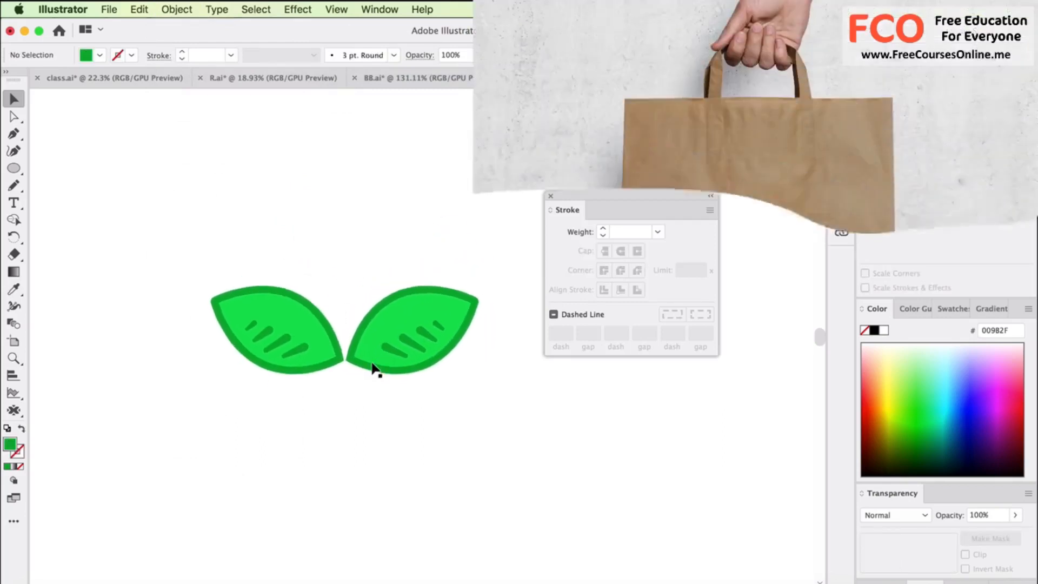
scroll(373, 368, up, 3)
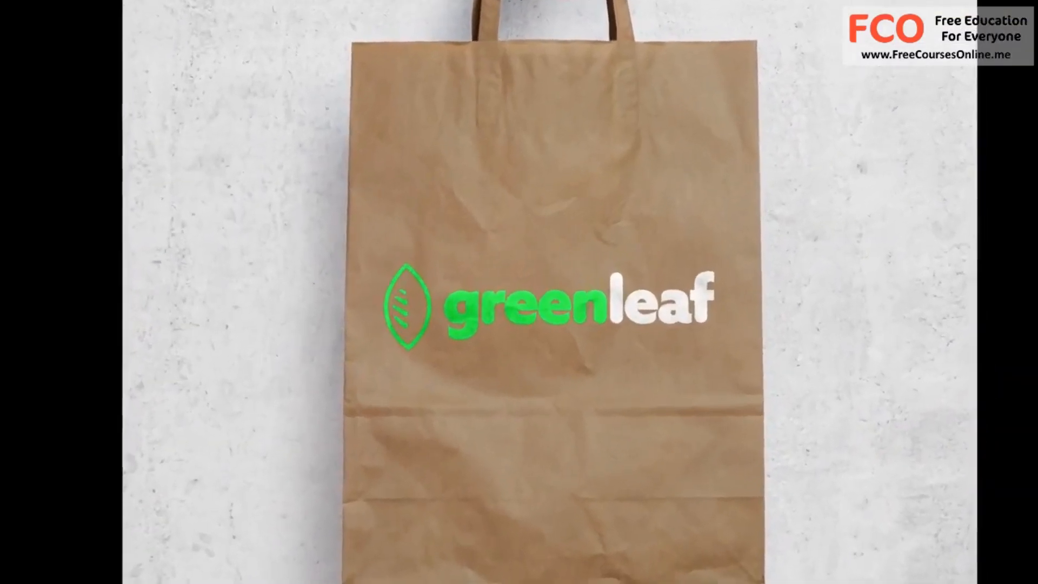